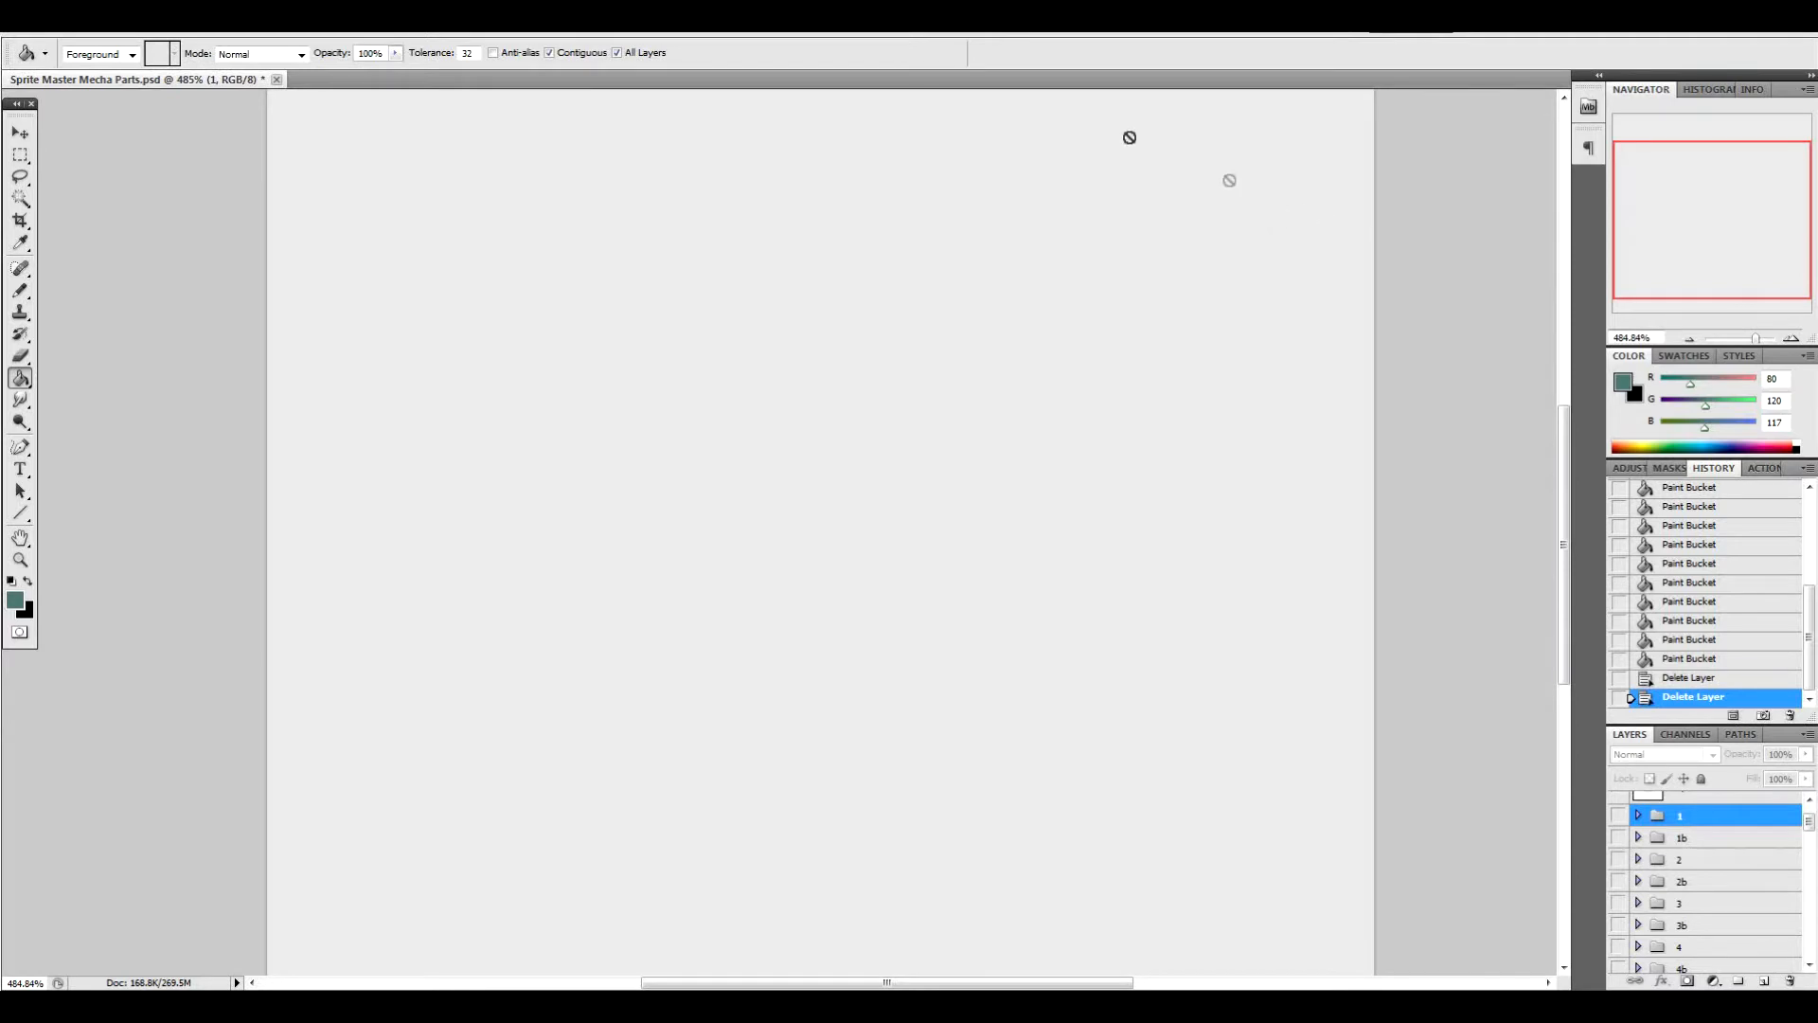
# Make layer group 1 with the mecha sprite visible and expand it to list its contents
pyautogui.scroll(-1, 1122, 333)
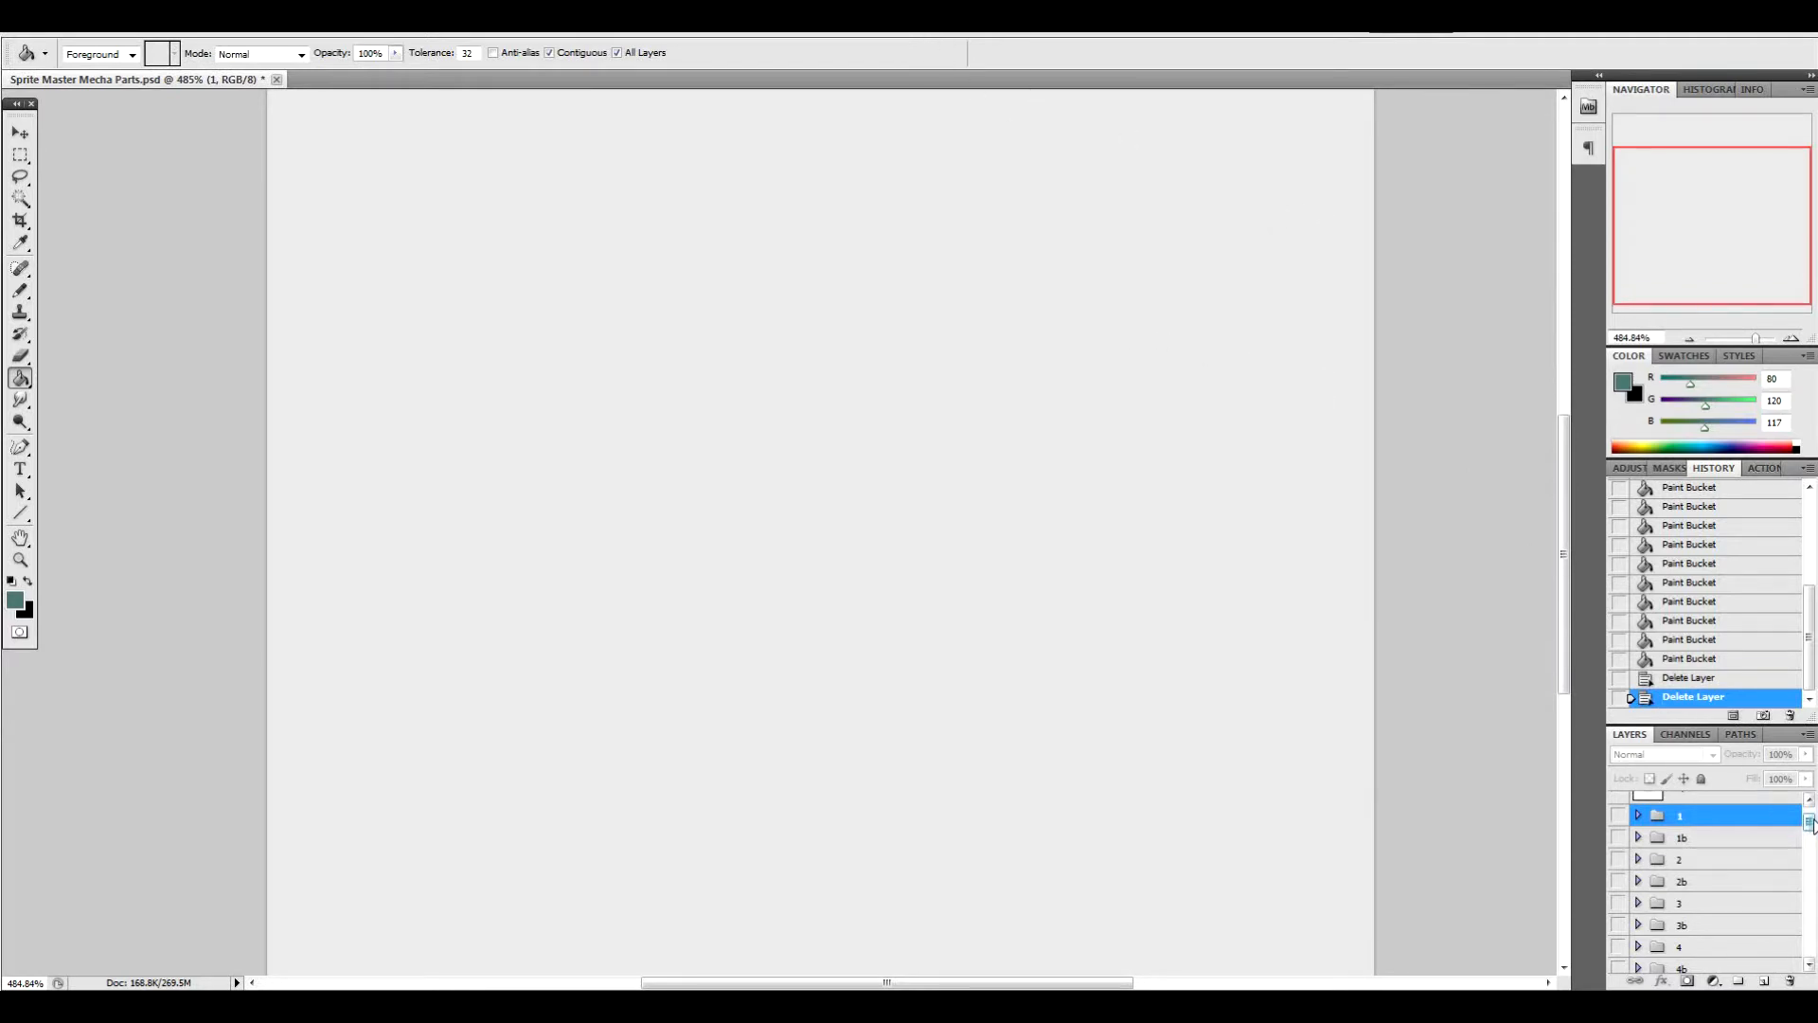
pyautogui.moveTo(1810, 825); pyautogui.dragTo(1810, 819)
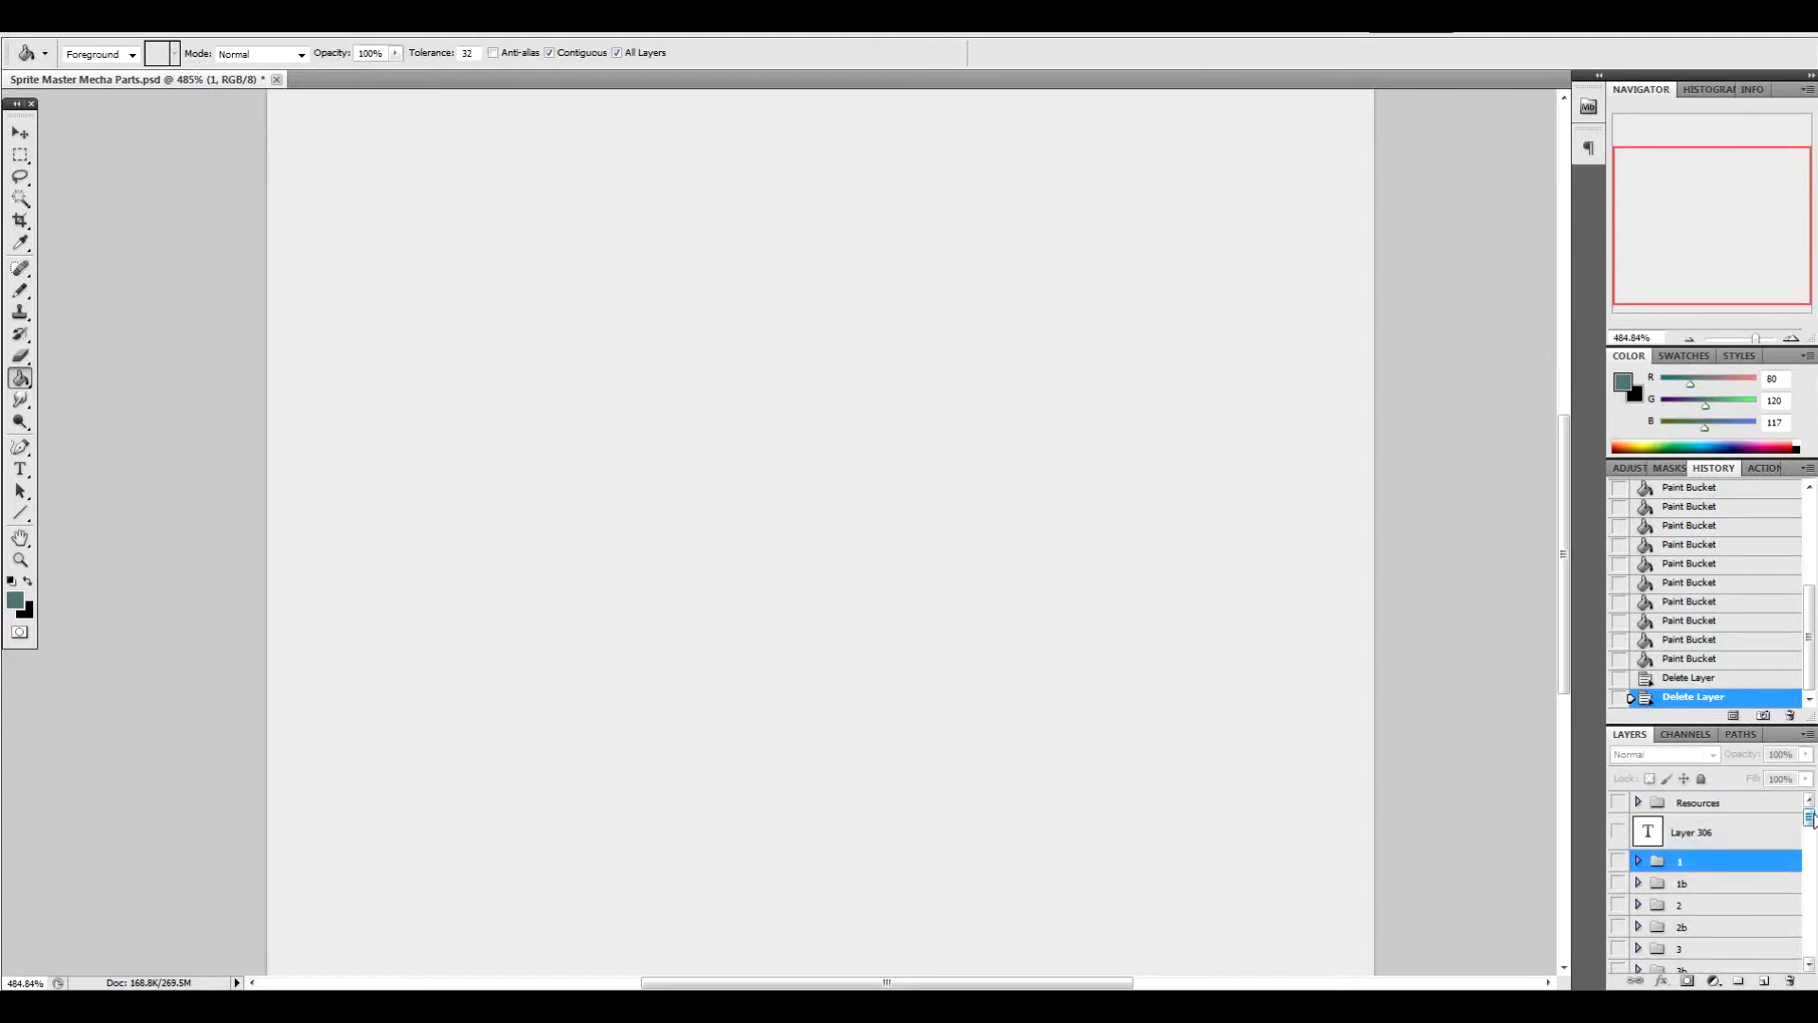
pyautogui.click(1620, 862)
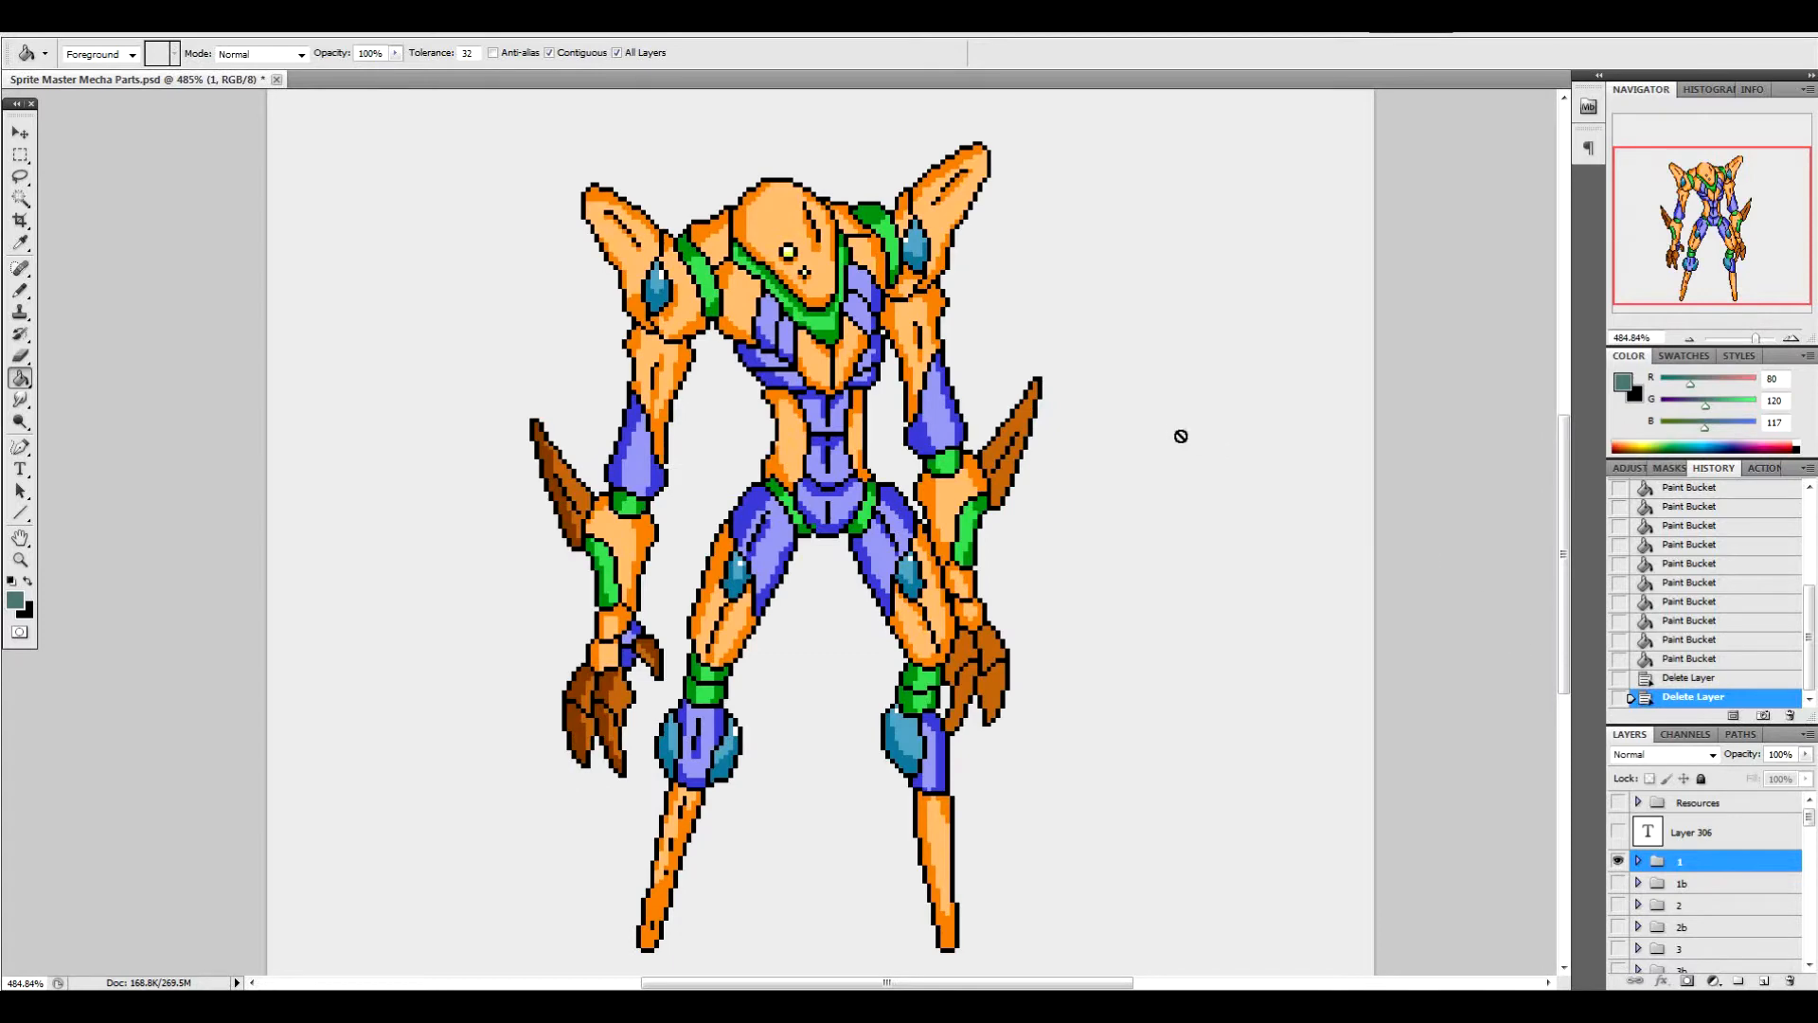
pyautogui.click(1637, 861)
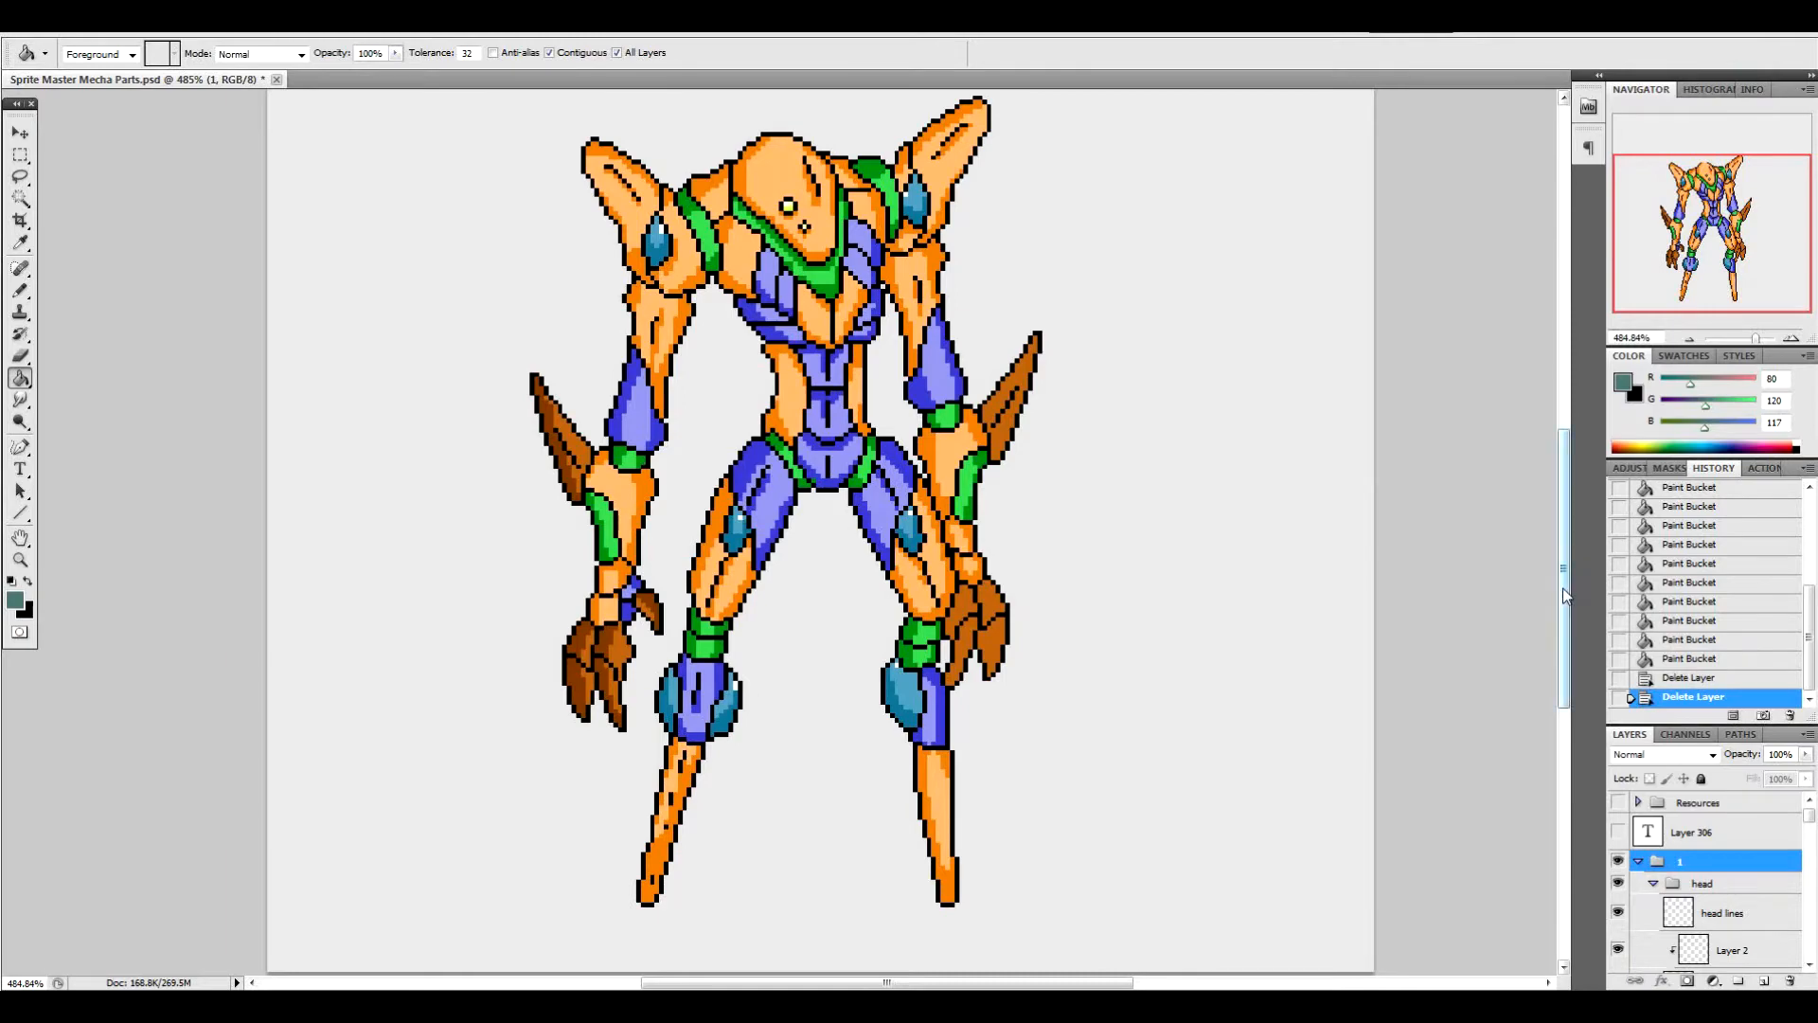
pyautogui.moveTo(1564, 593)
pyautogui.mouseDown()
pyautogui.moveTo(1568, 561)
pyautogui.moveTo(1569, 589)
pyautogui.mouseUp()
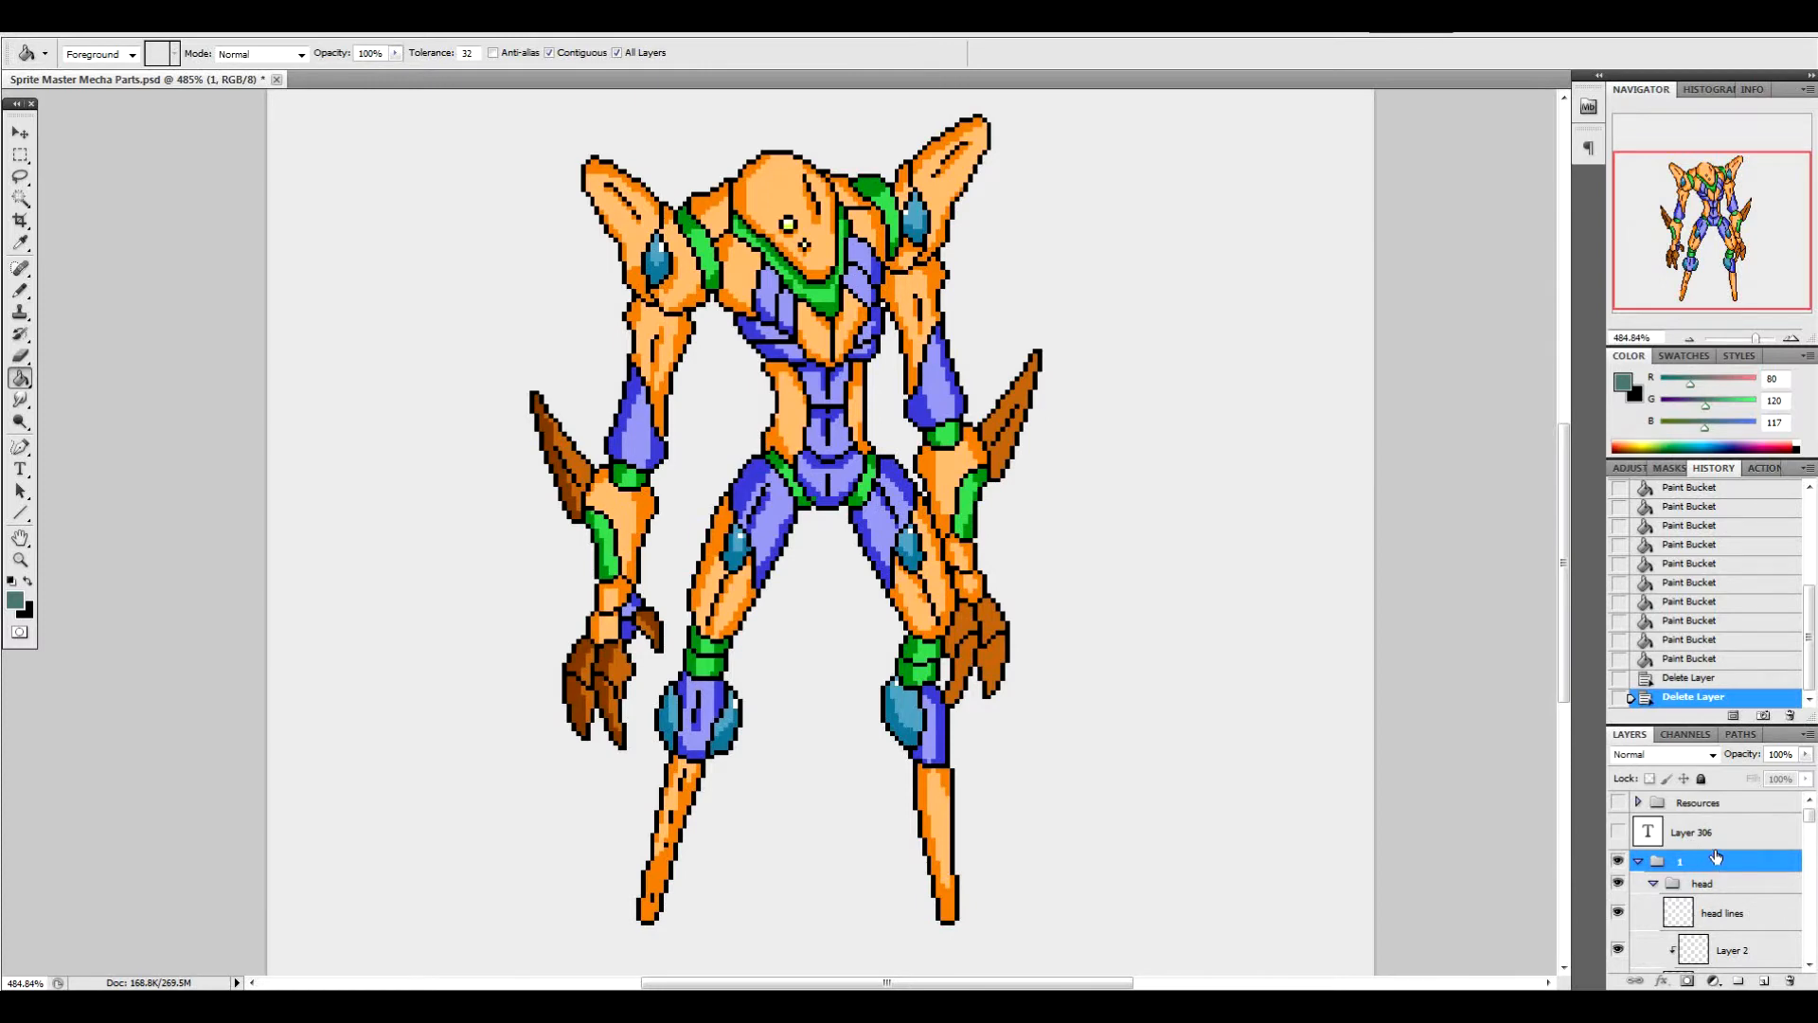
# Collapse the head, arm, upper body, left leg, lower body, right leg and arm2 subgroups inside group 1
pyautogui.scroll(-1, 1716, 857)
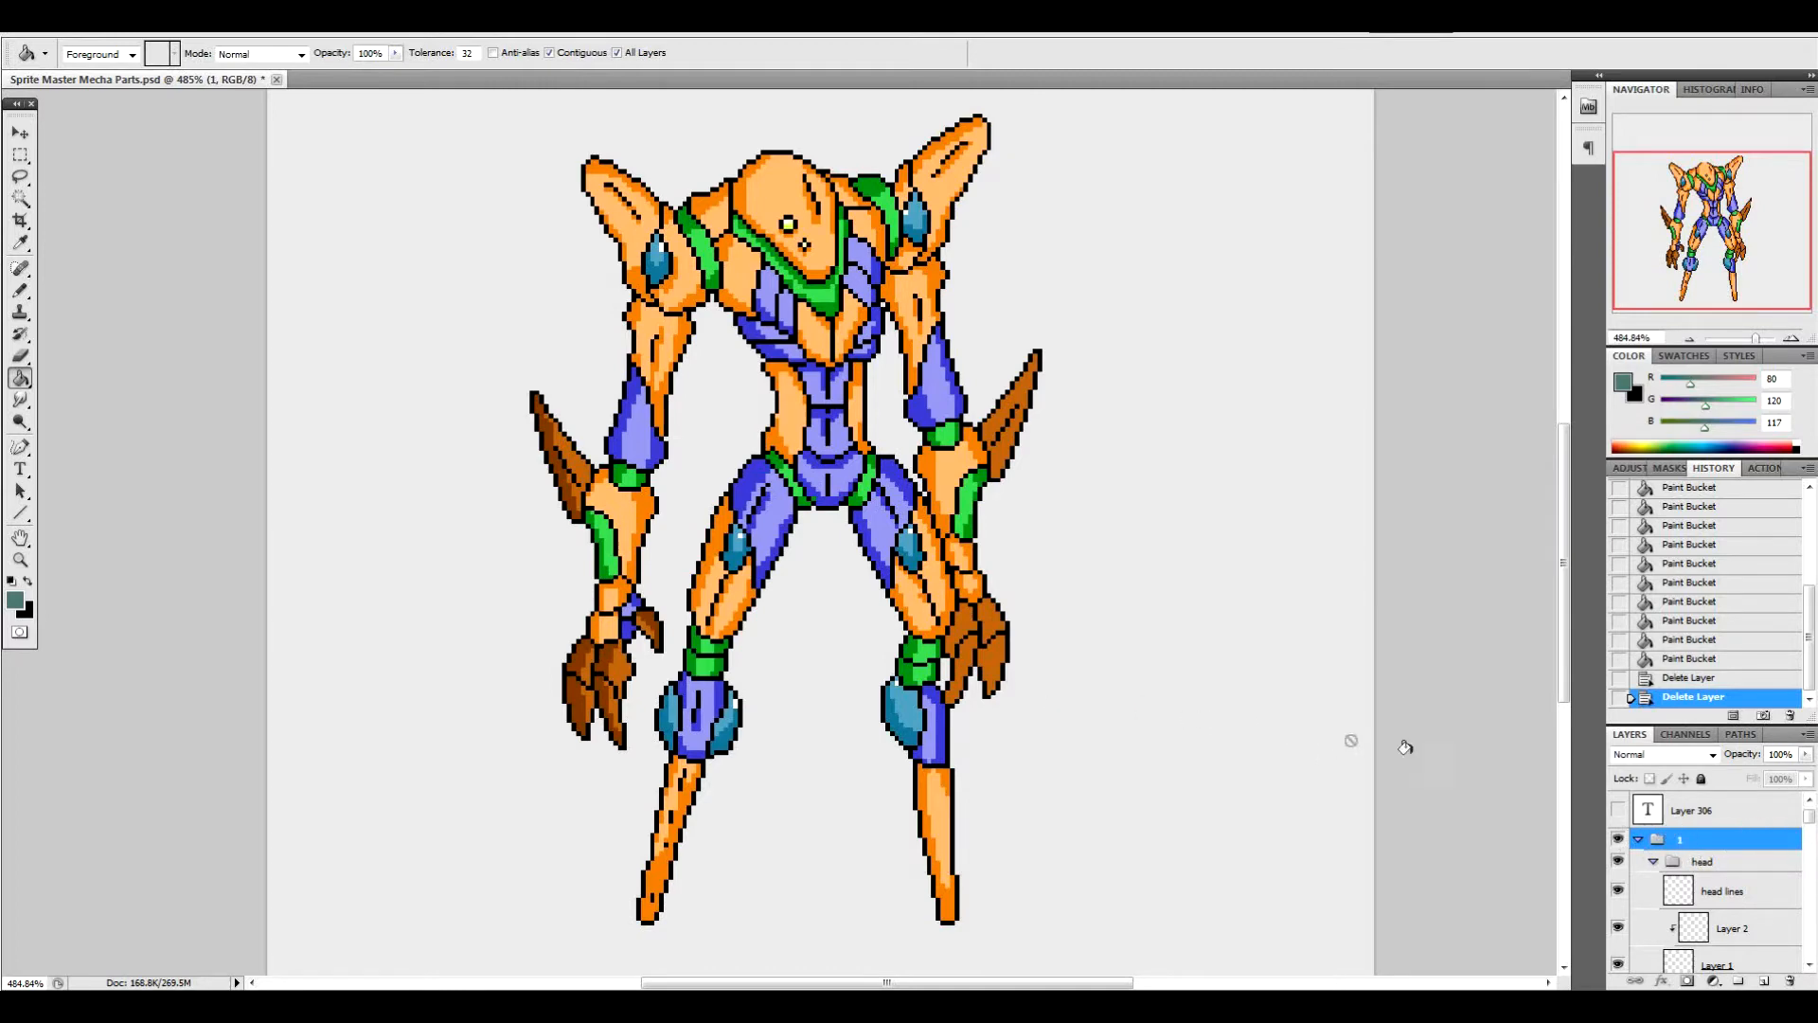
pyautogui.scroll(-1, 1762, 843)
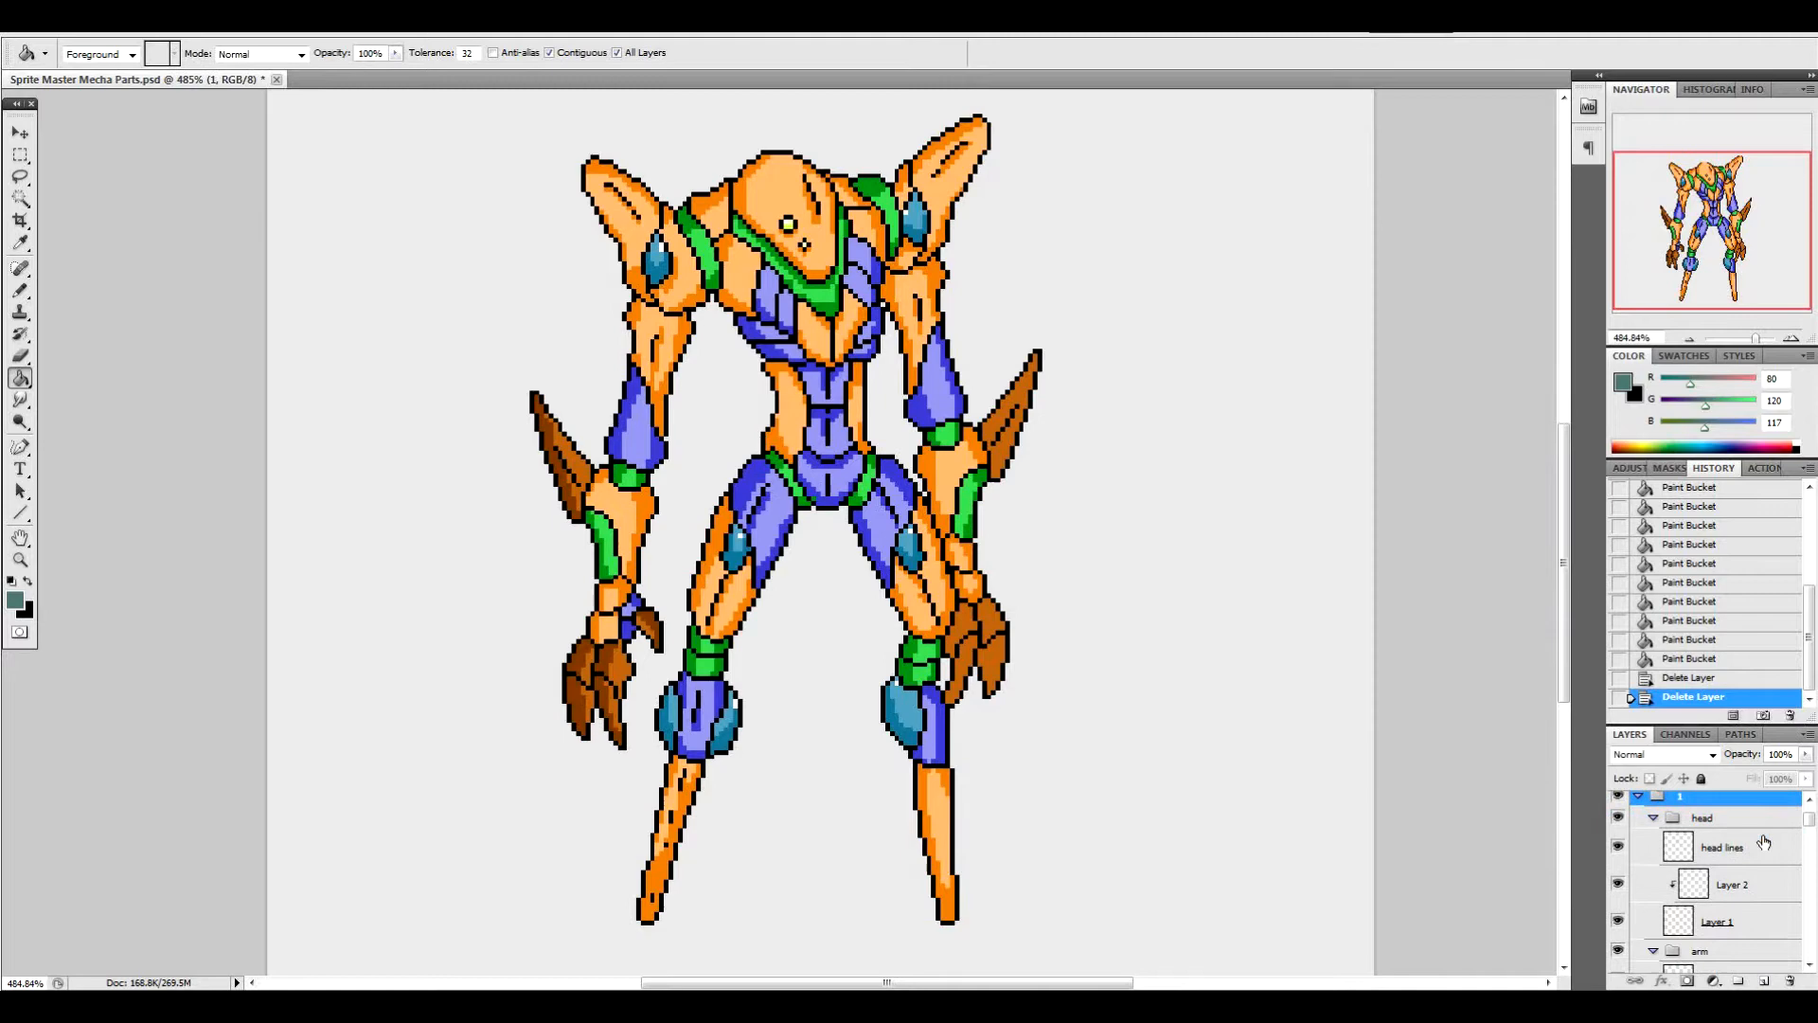
pyautogui.click(1653, 818)
pyautogui.click(1655, 840)
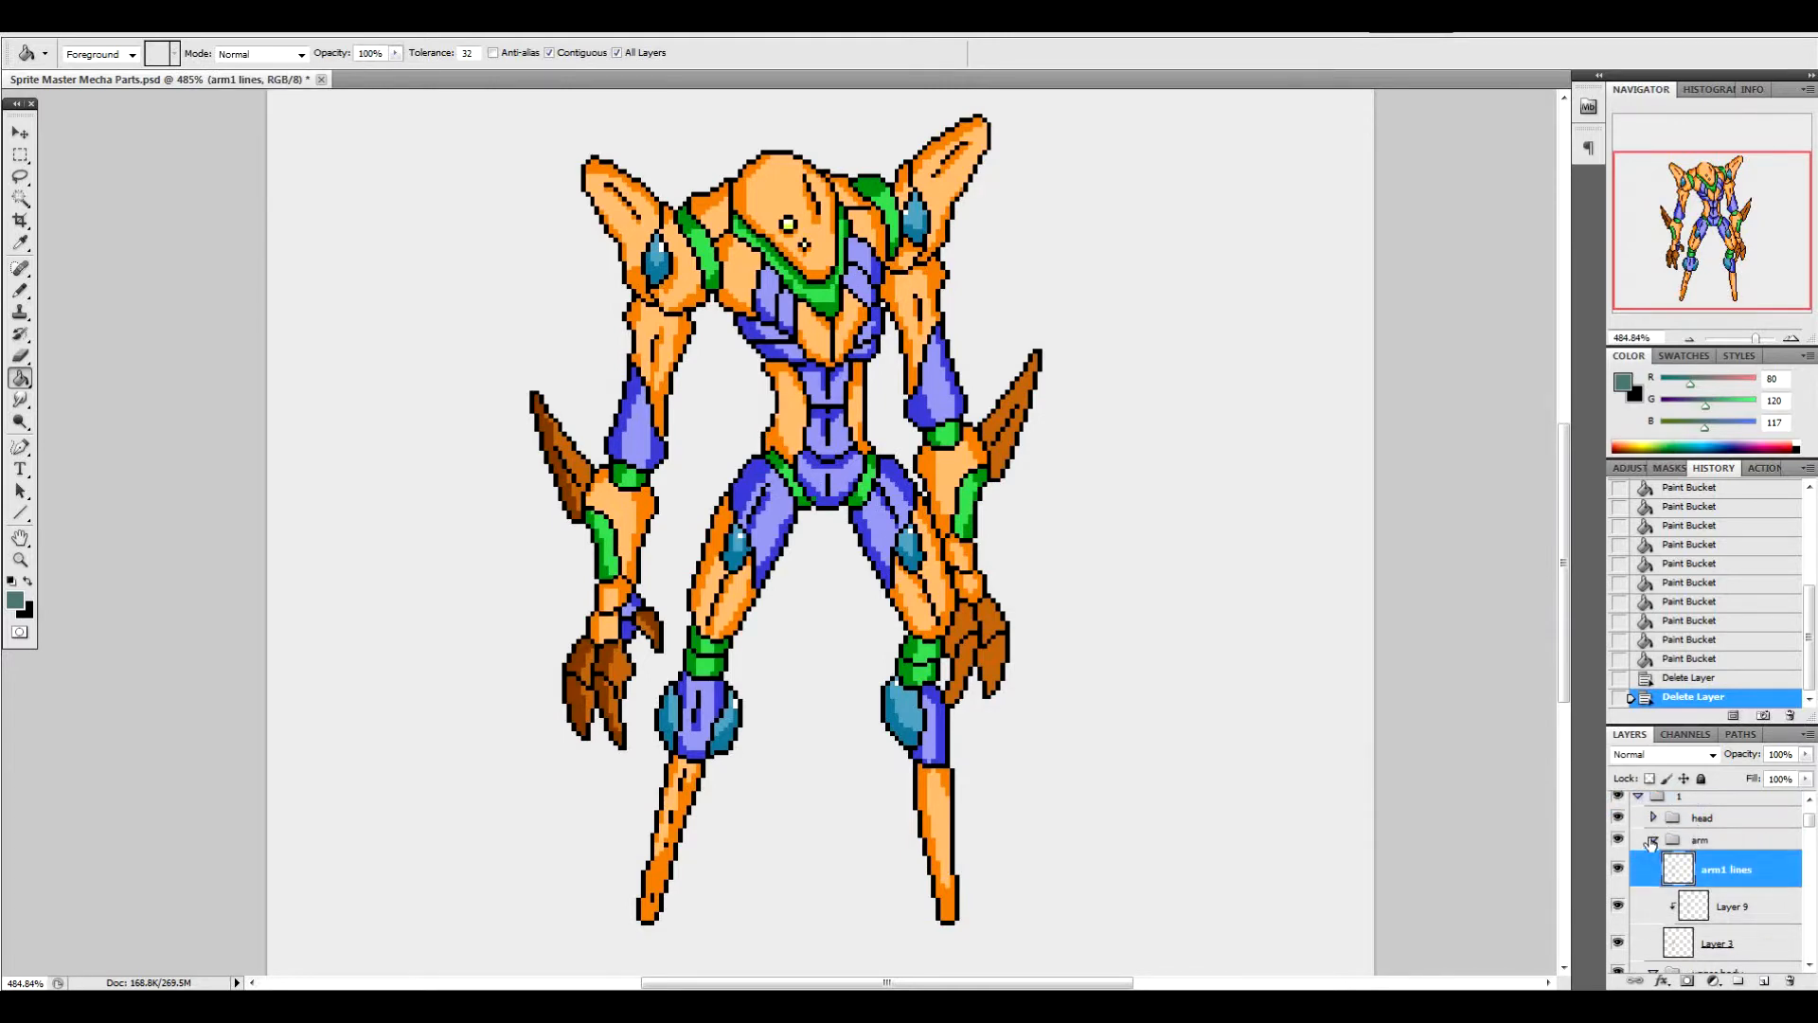
pyautogui.click(1653, 840)
pyautogui.click(1653, 862)
pyautogui.click(1653, 886)
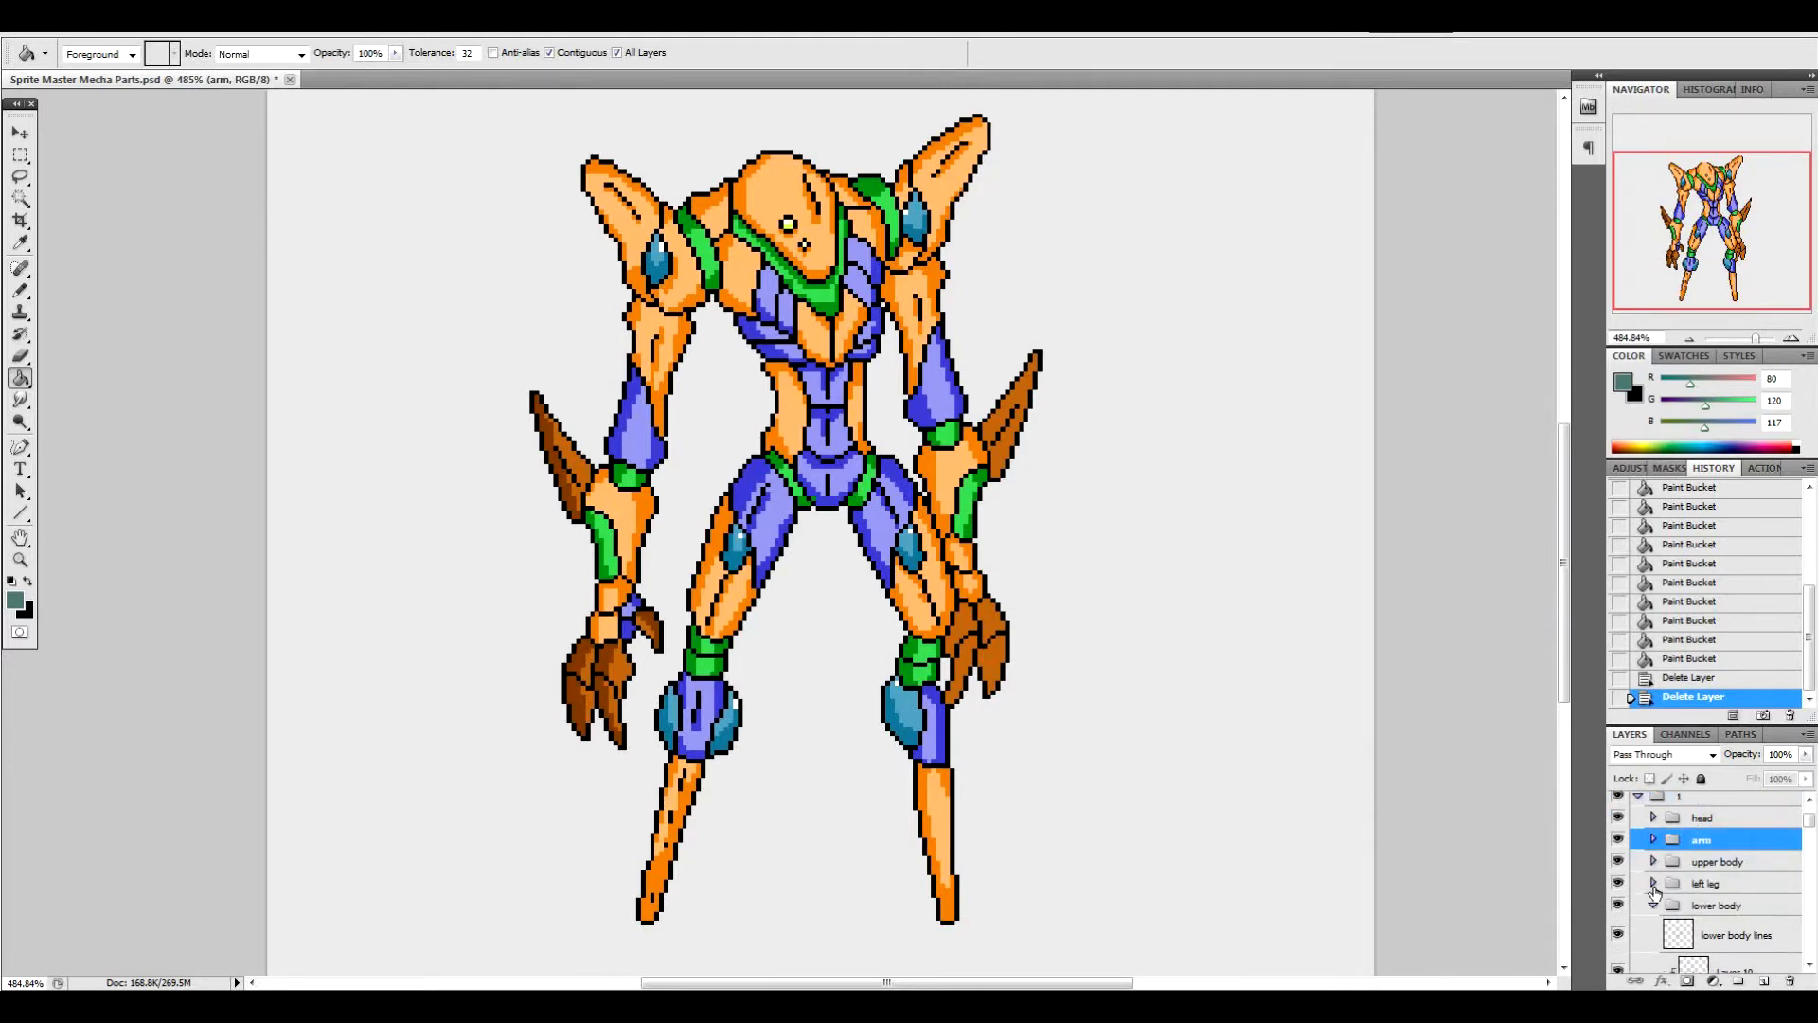
pyautogui.click(1651, 916)
pyautogui.click(1651, 909)
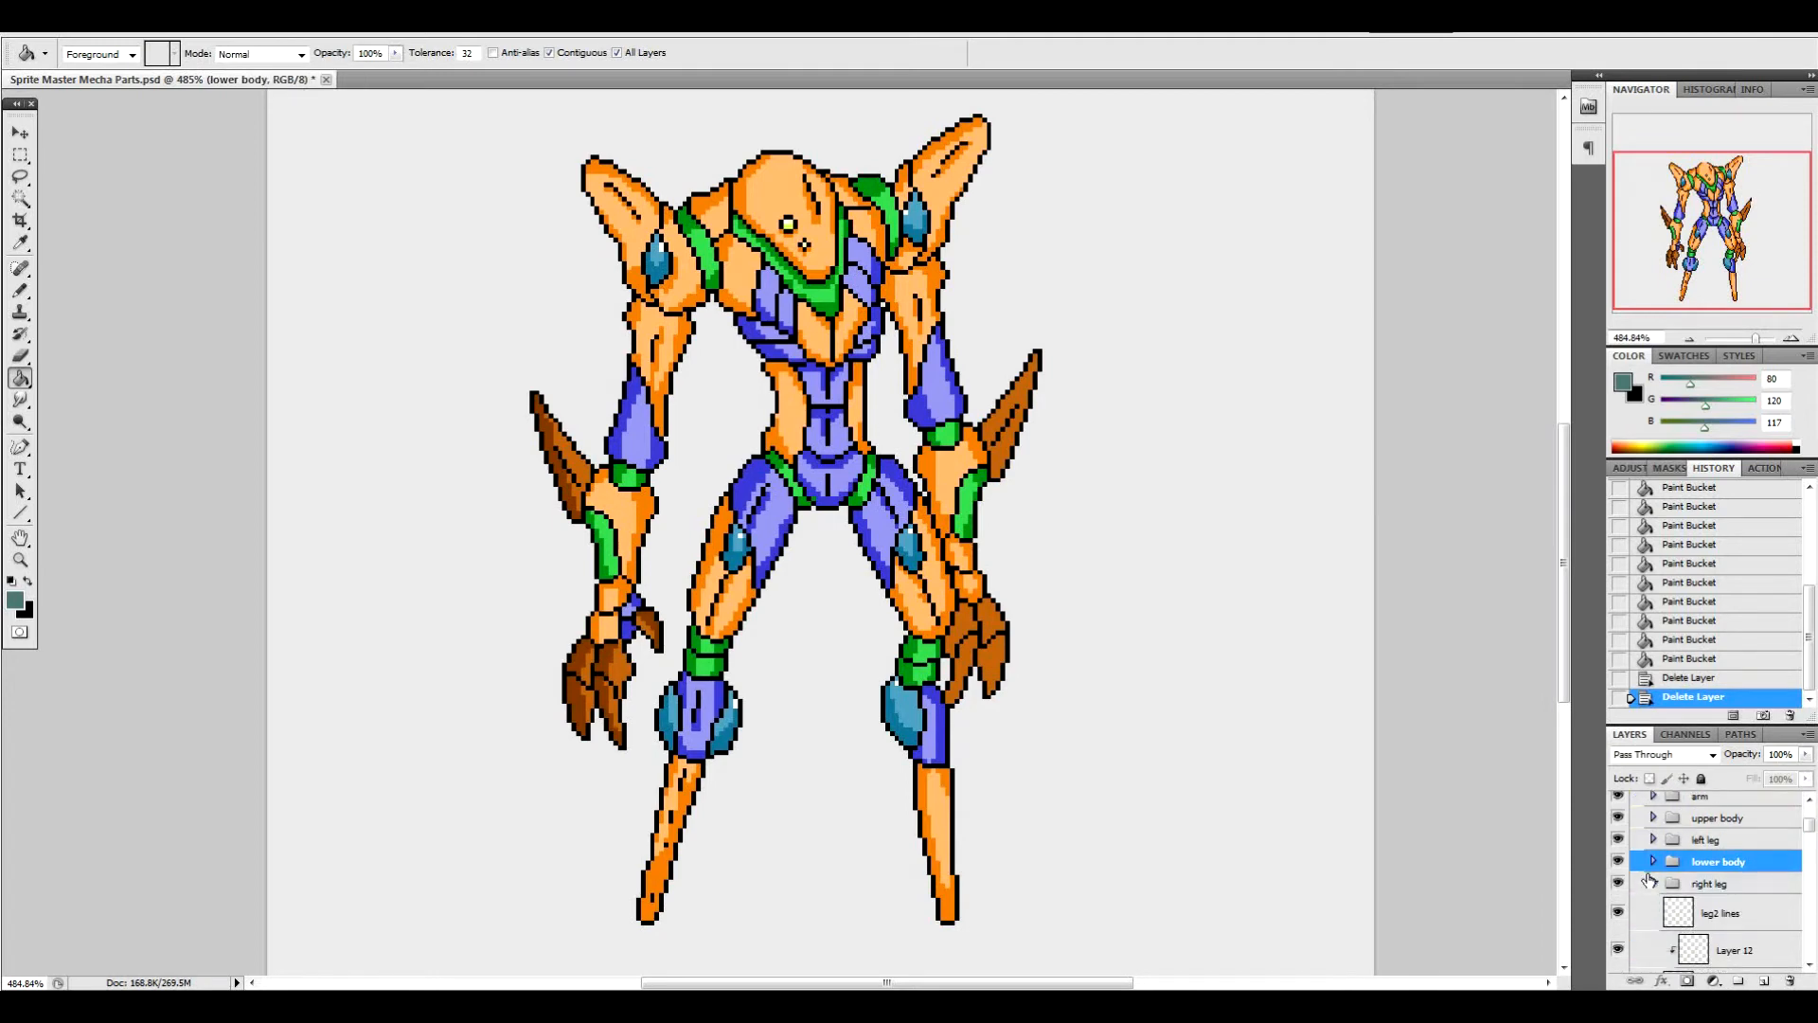
pyautogui.click(1653, 882)
pyautogui.click(1653, 909)
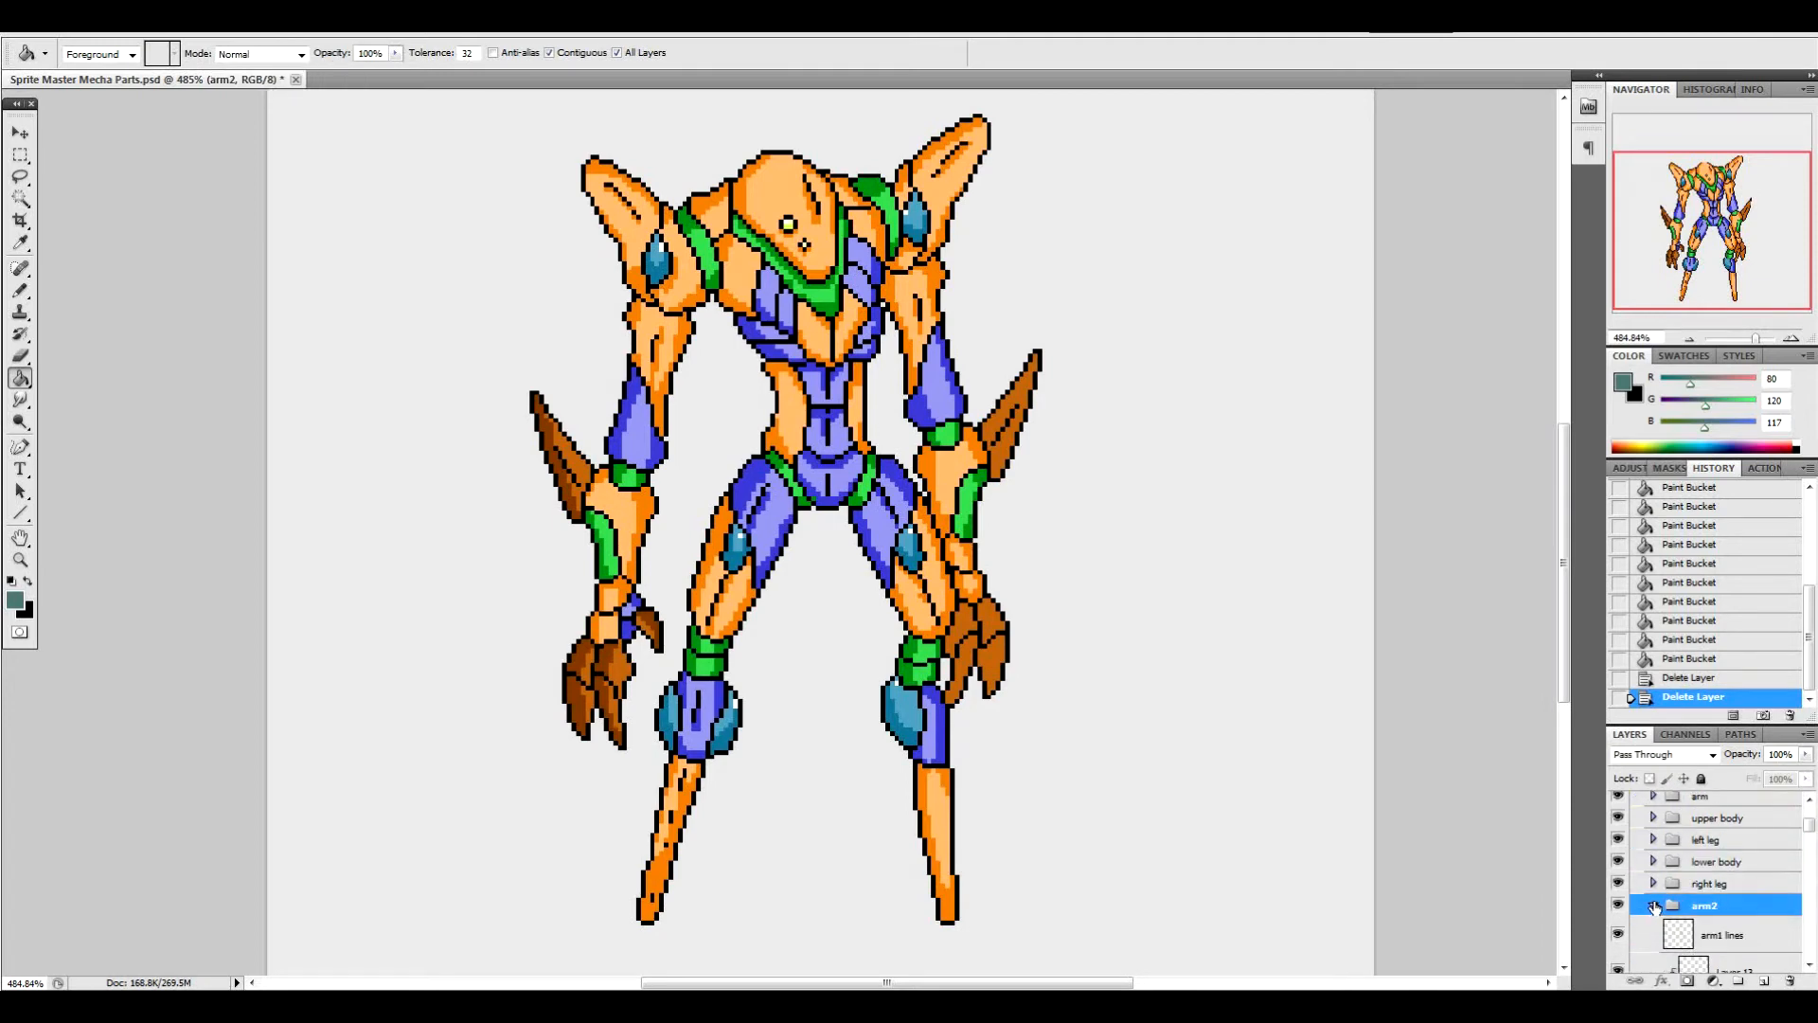
pyautogui.click(1653, 906)
pyautogui.scroll(3, 1667, 876)
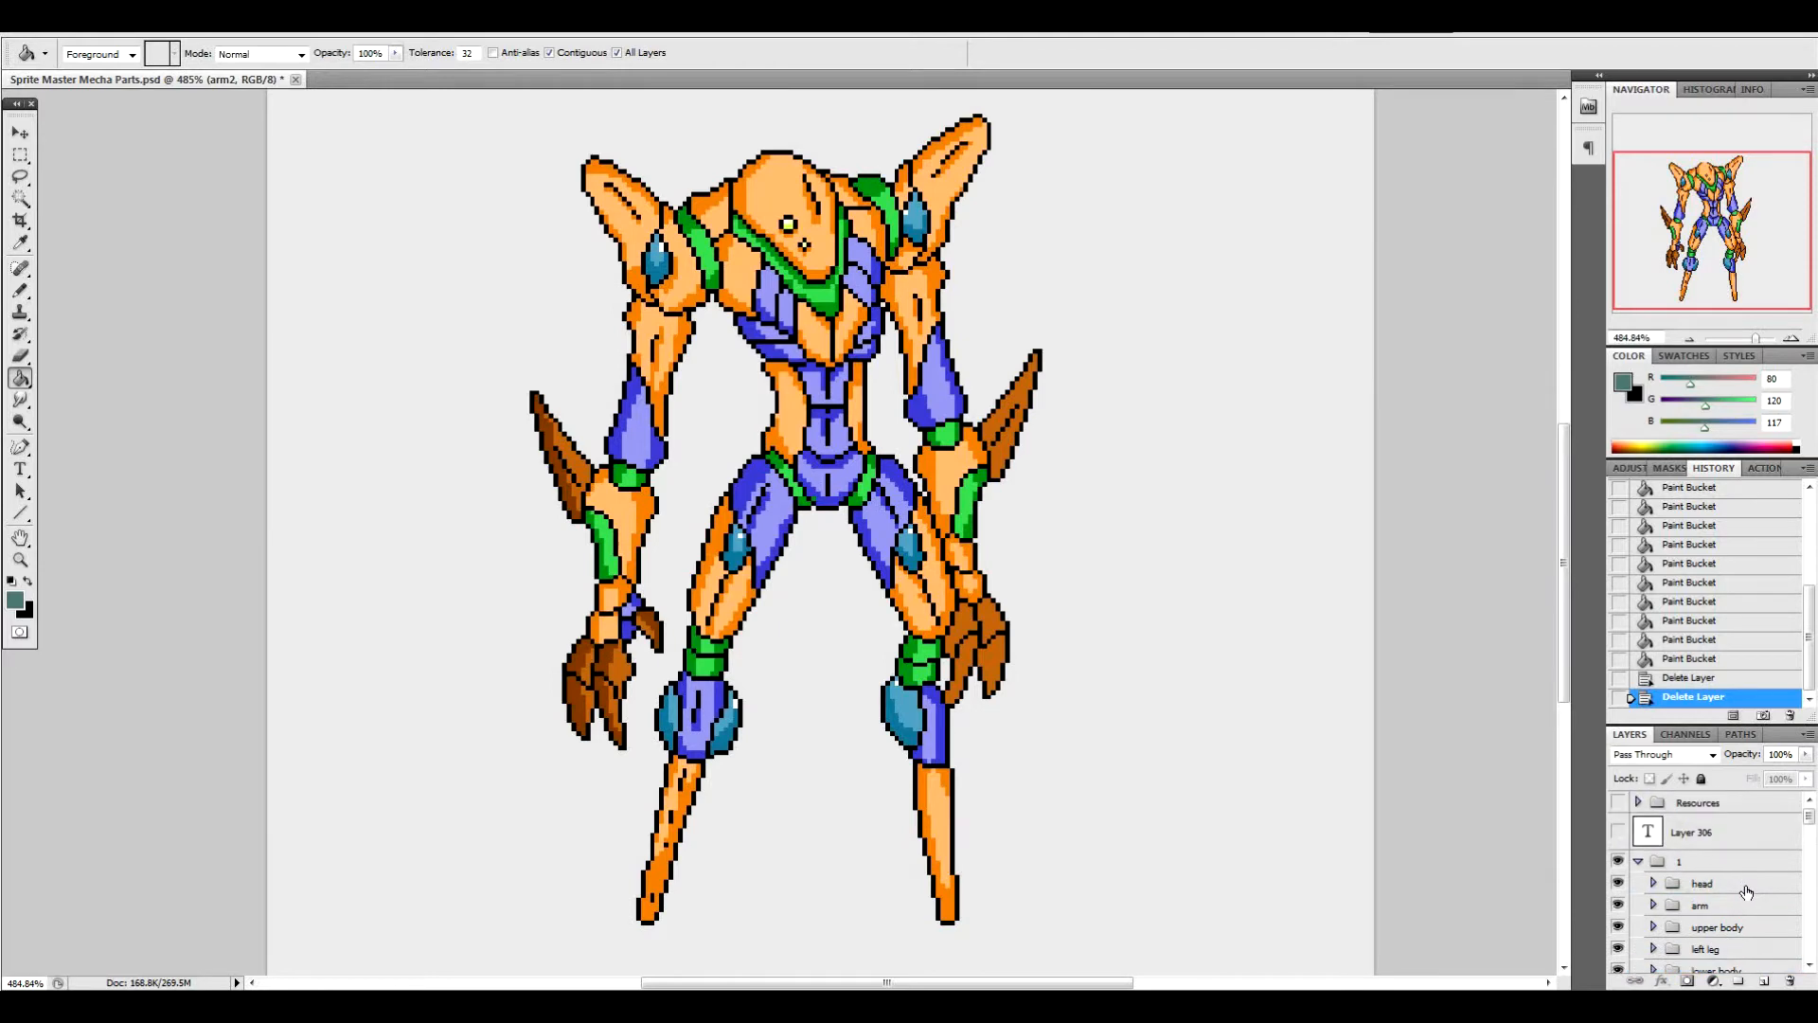
# Select the head subgroup in group 1 and briefly expand it to view its layers
pyautogui.click(1722, 869)
pyautogui.click(1669, 840)
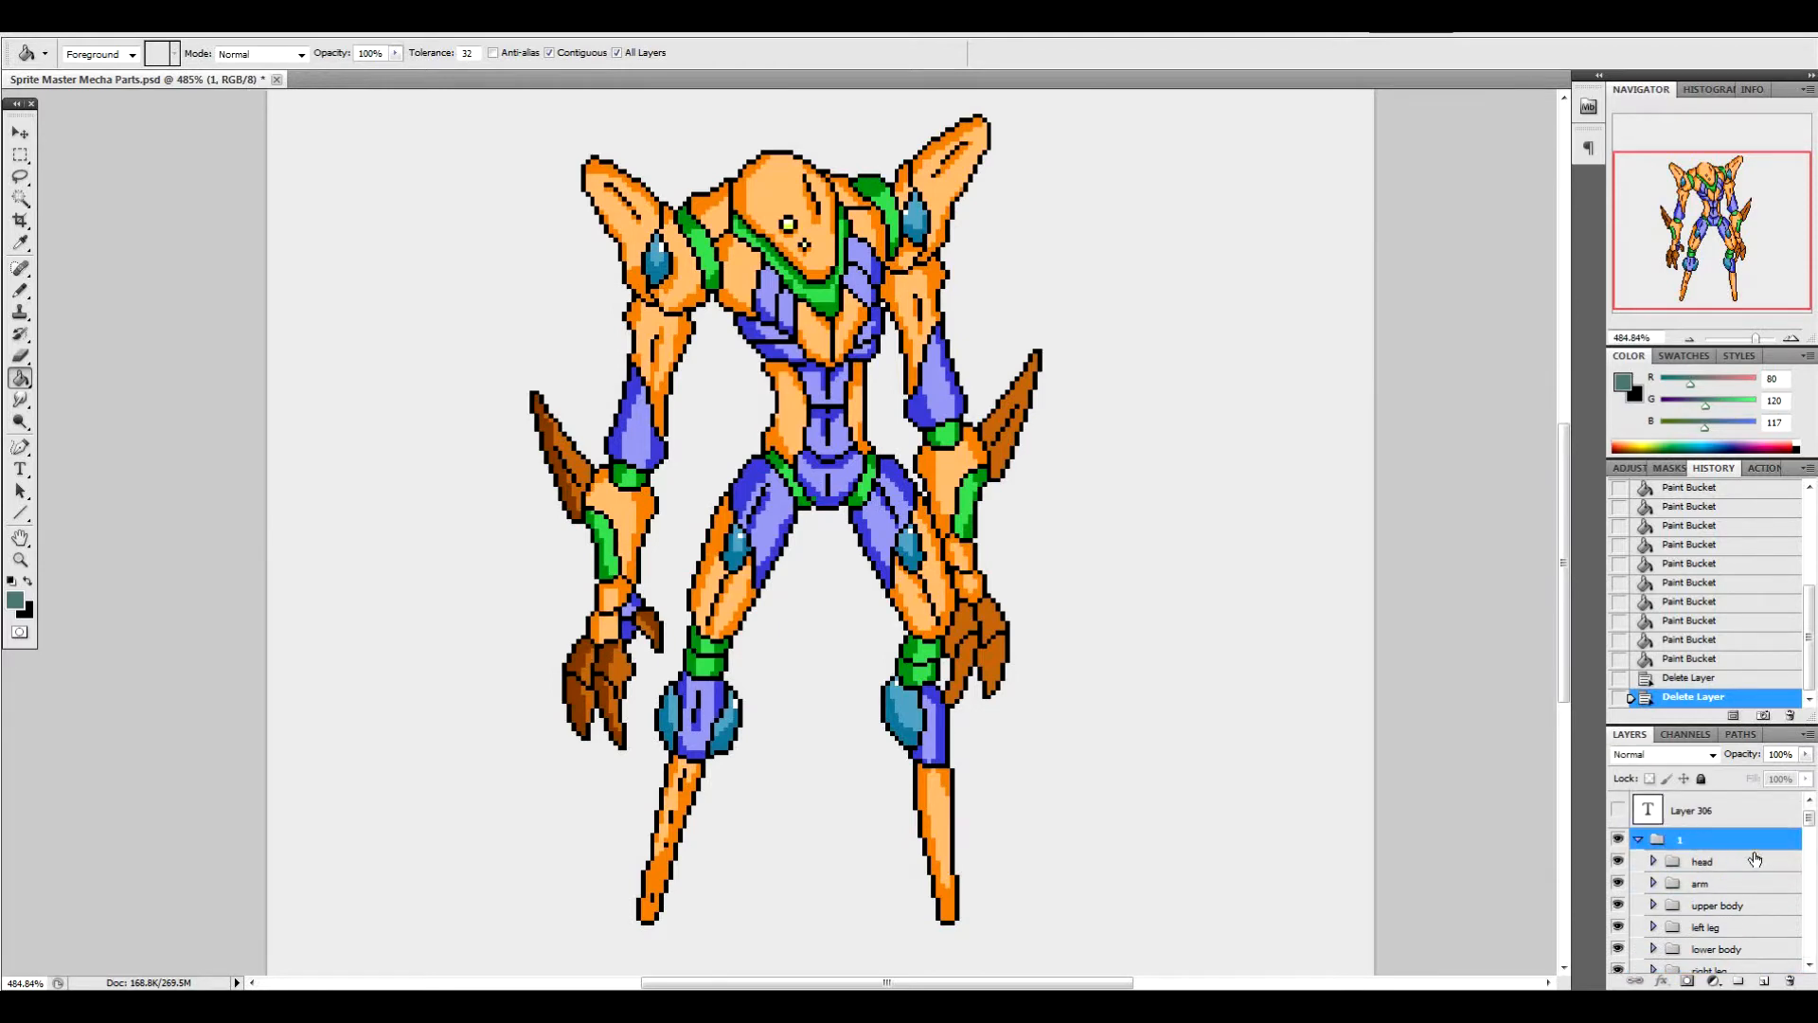
pyautogui.click(1733, 864)
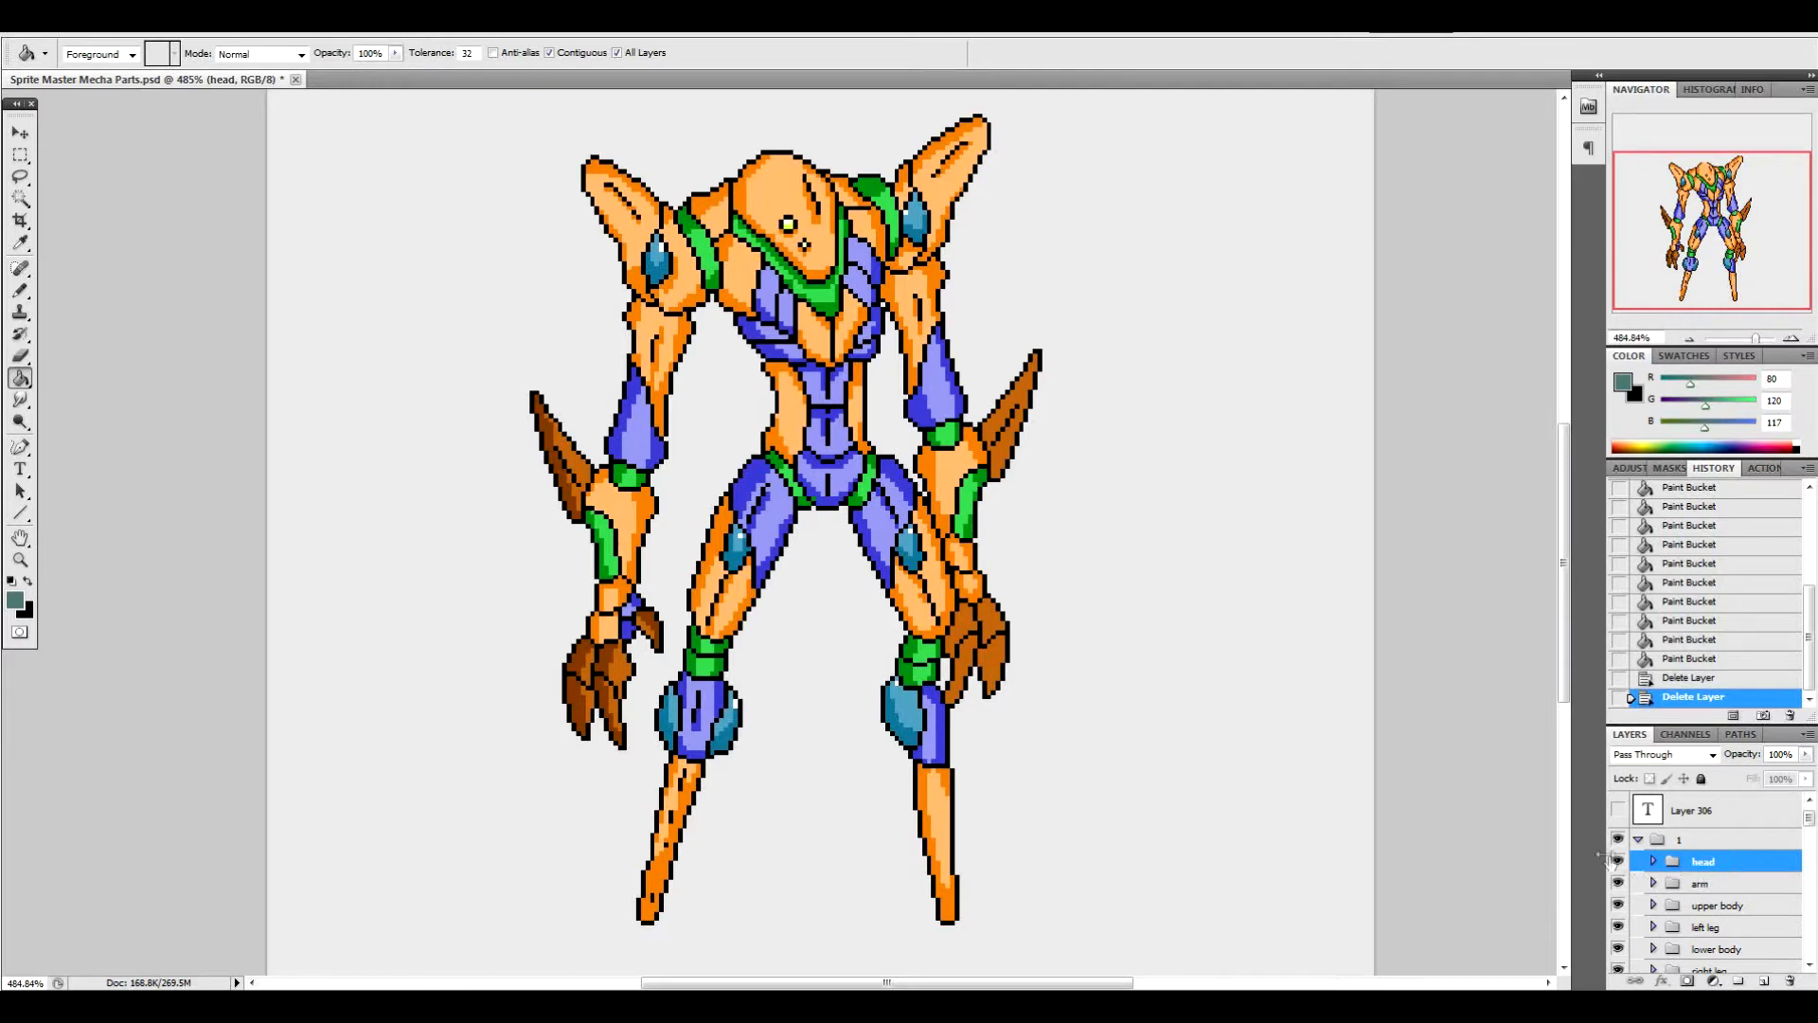
pyautogui.click(1652, 861)
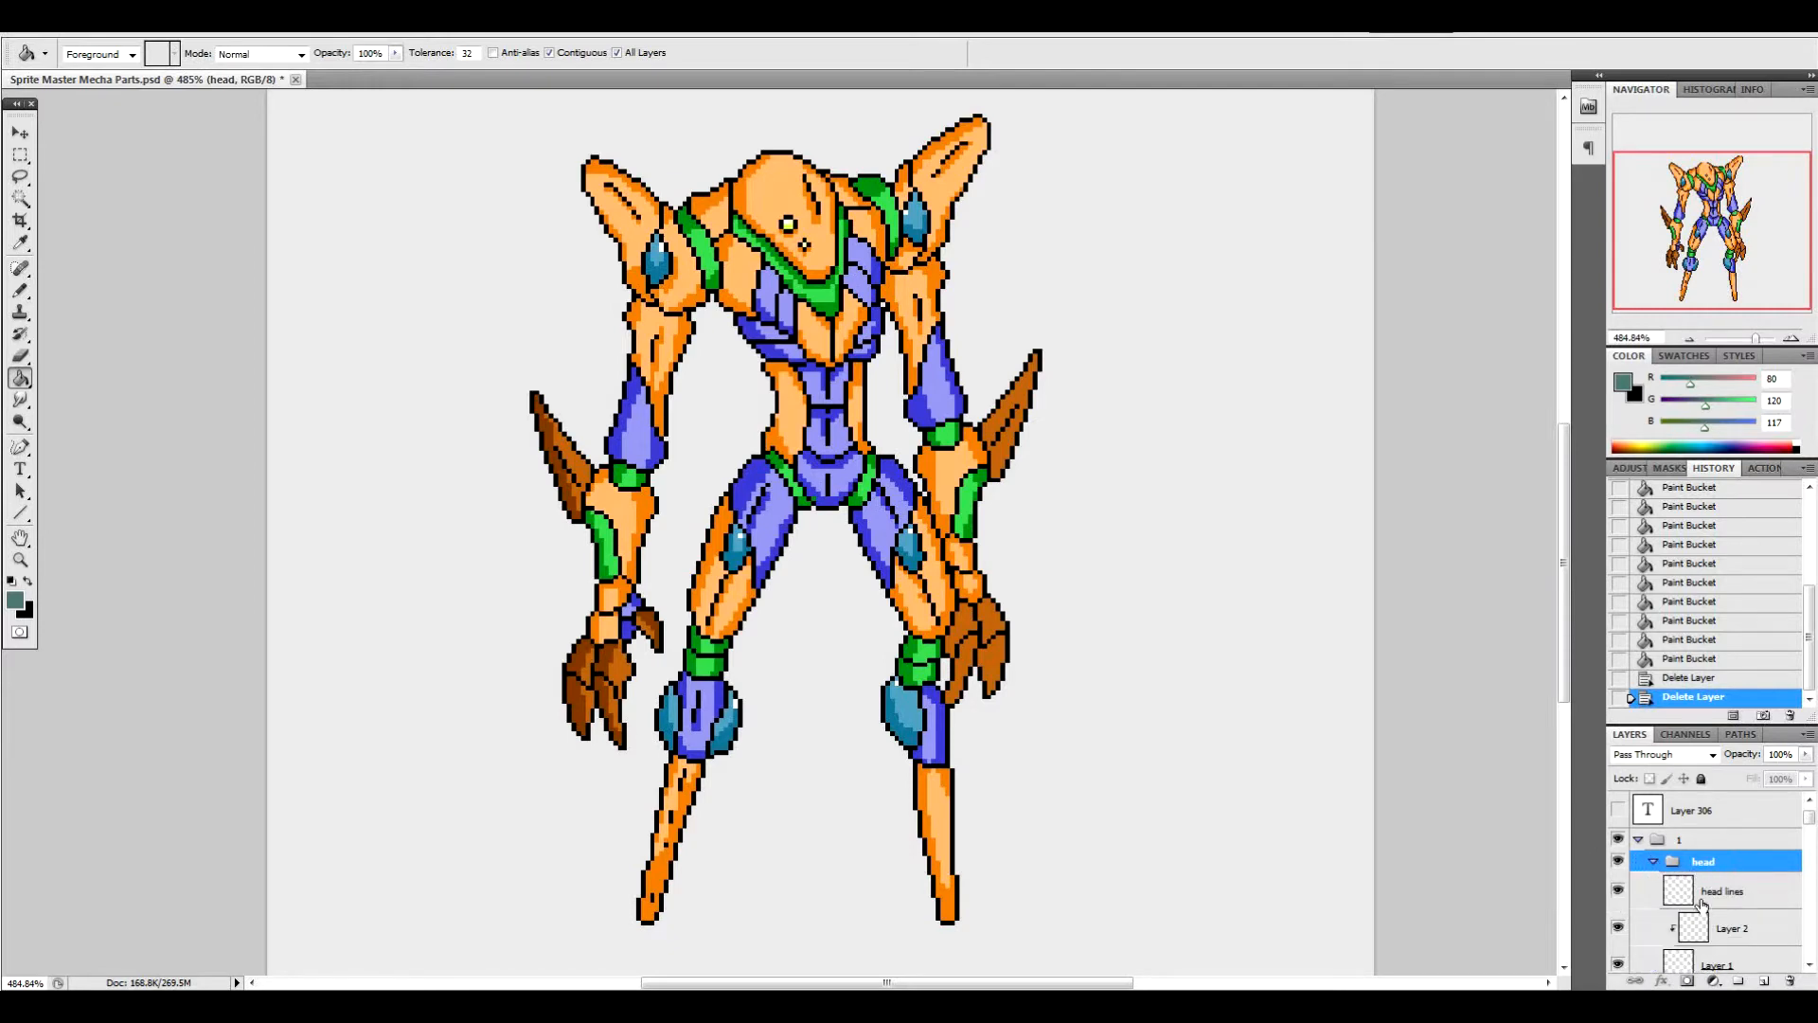
pyautogui.click(1652, 862)
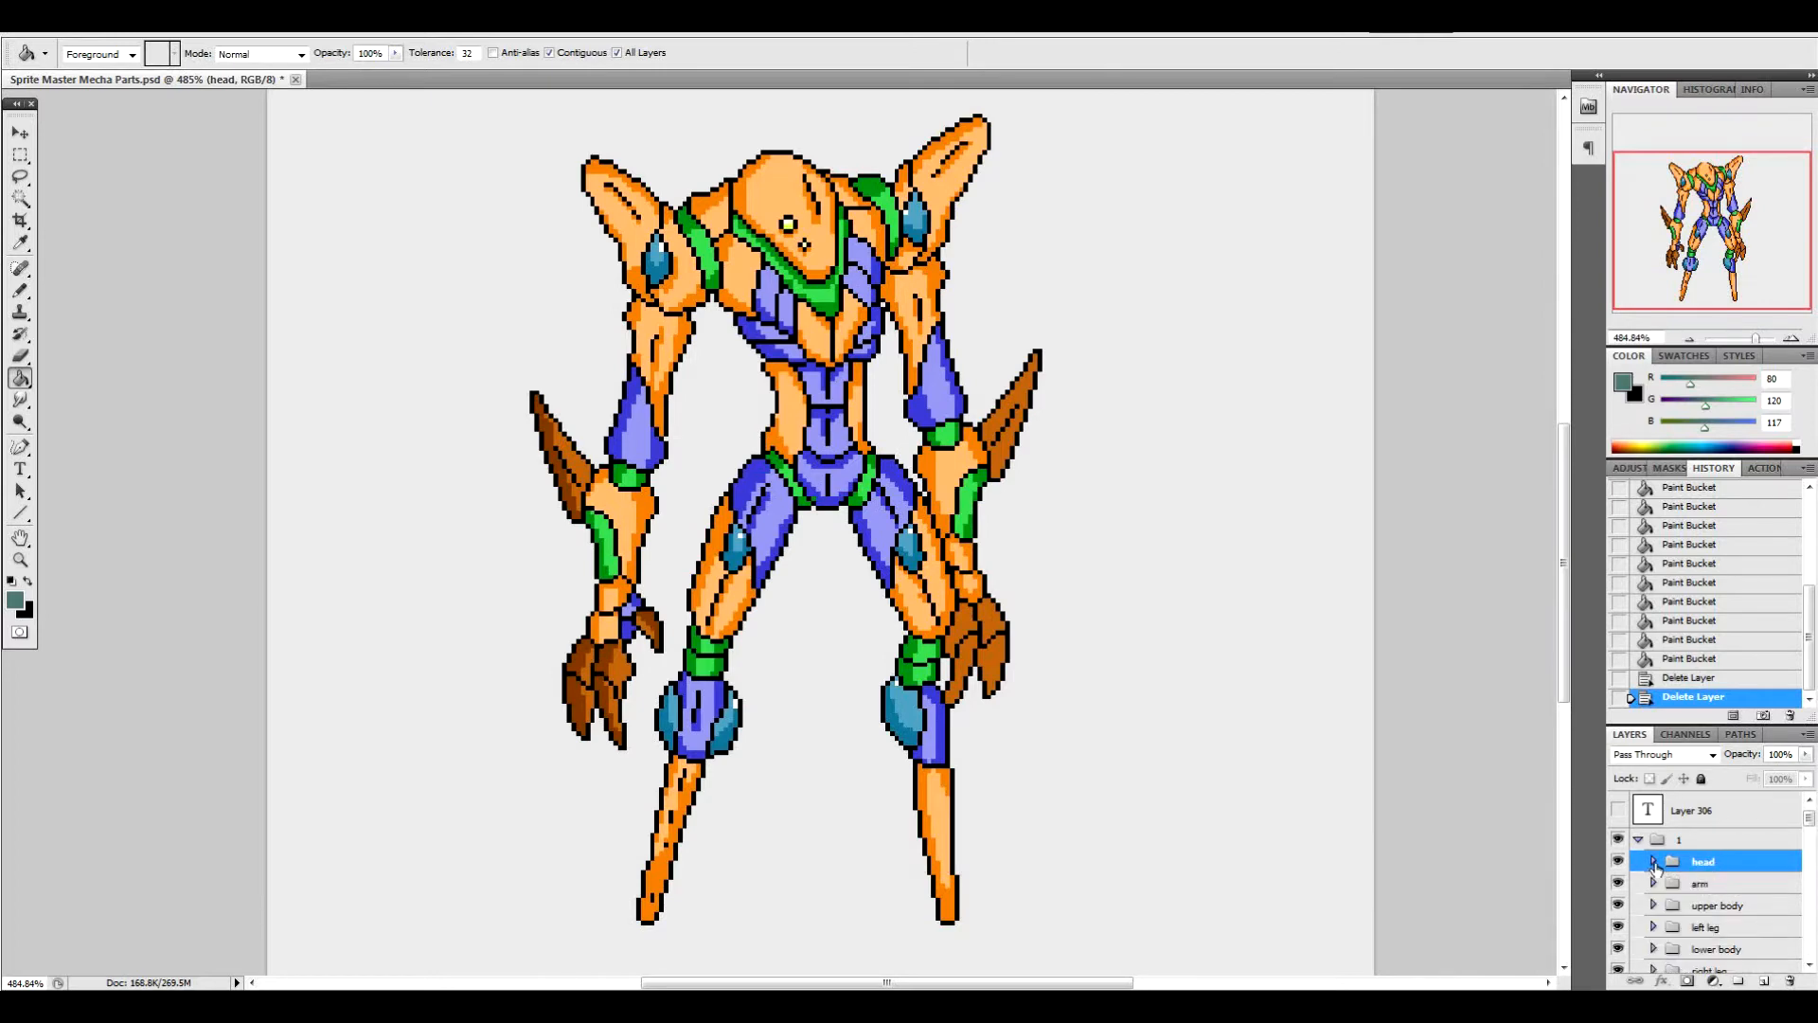
# Hide every body part subgroup in group 1 except the head
pyautogui.moveTo(1618, 882); pyautogui.dragTo(1614, 945)
pyautogui.click(1618, 970)
pyautogui.scroll(-3, 1620, 947)
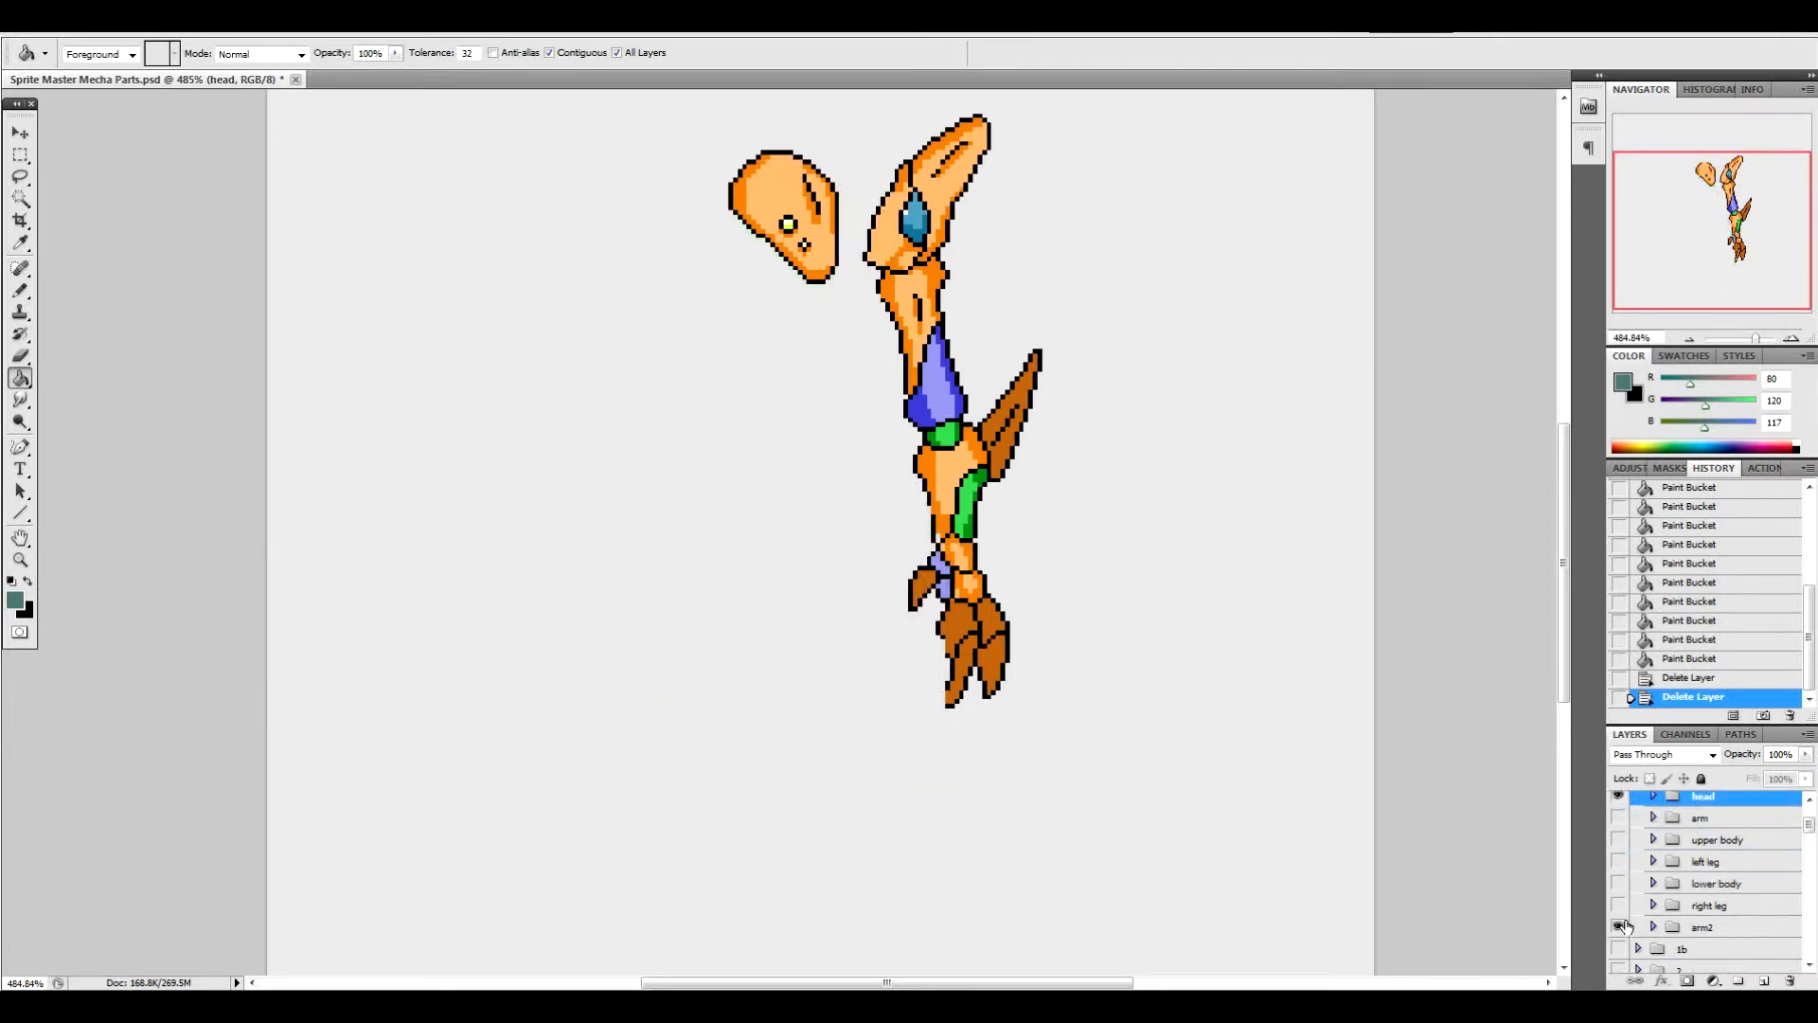
pyautogui.click(1618, 926)
pyautogui.scroll(2, 1643, 924)
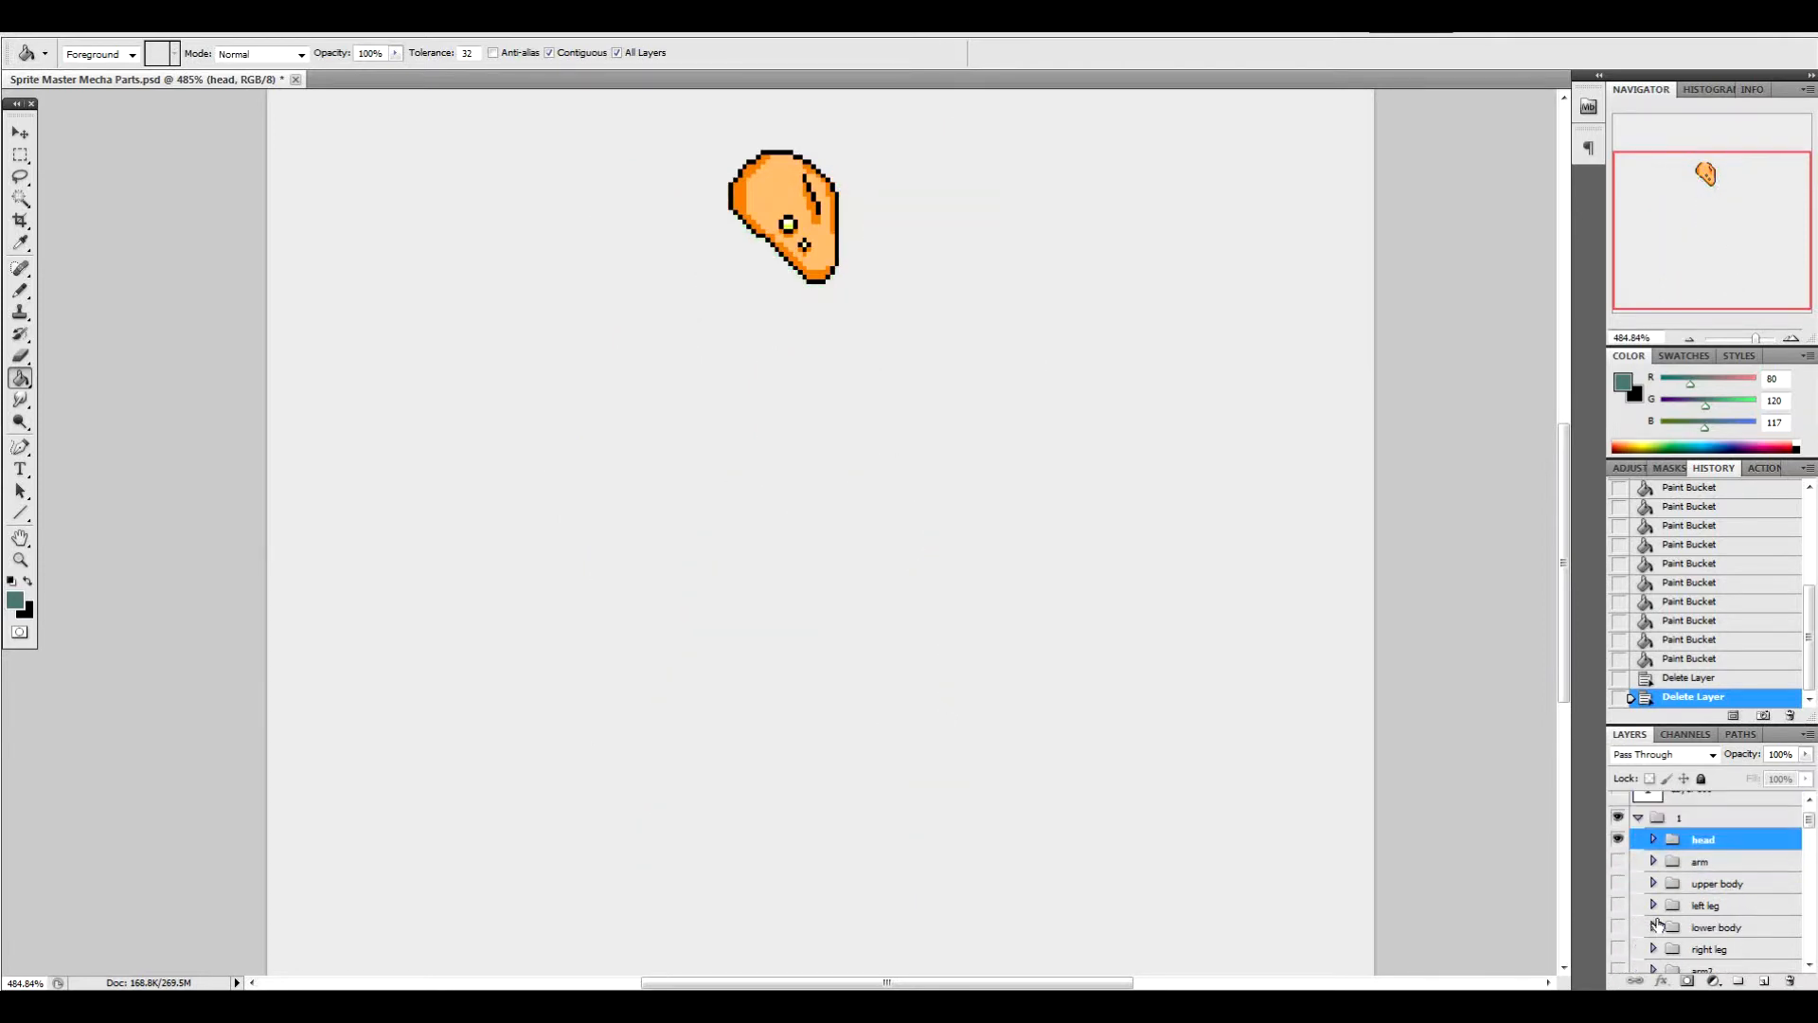
# Inspect the head subgroup by toggling the visibility of head lines, Layer 1 and Layer 2 off and on, one at a time
pyautogui.click(1653, 838)
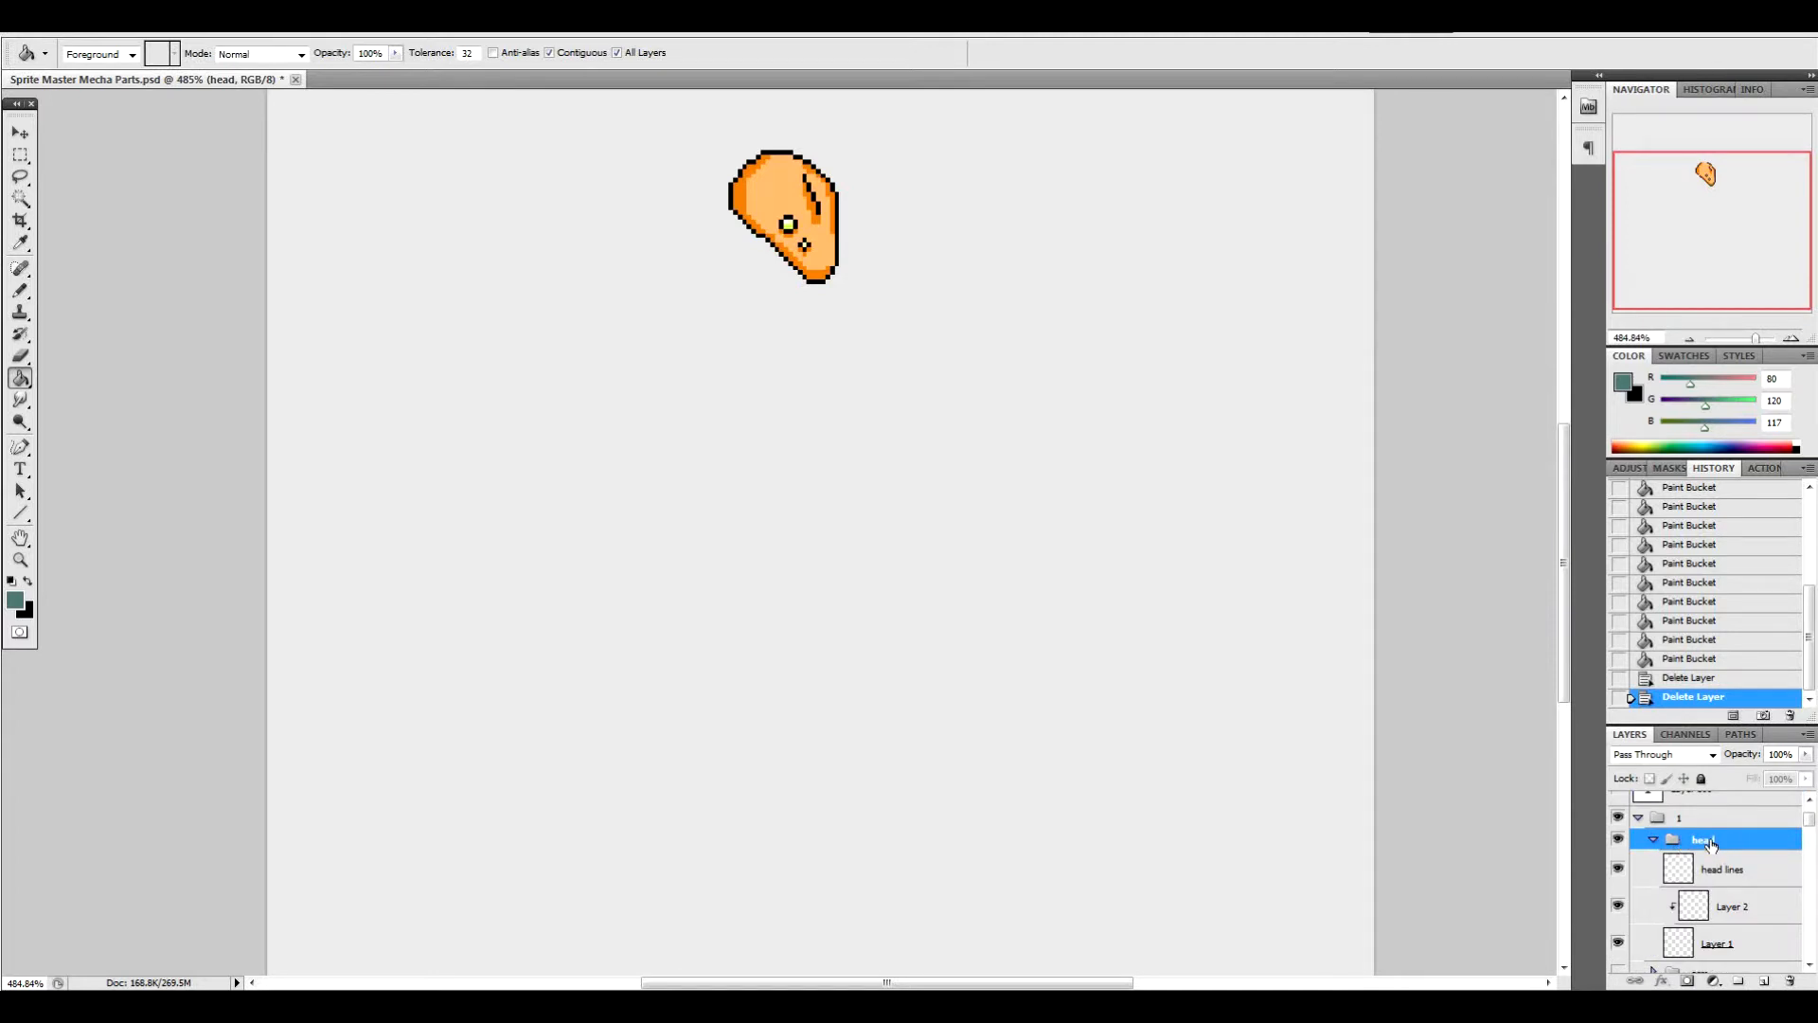
pyautogui.click(21, 136)
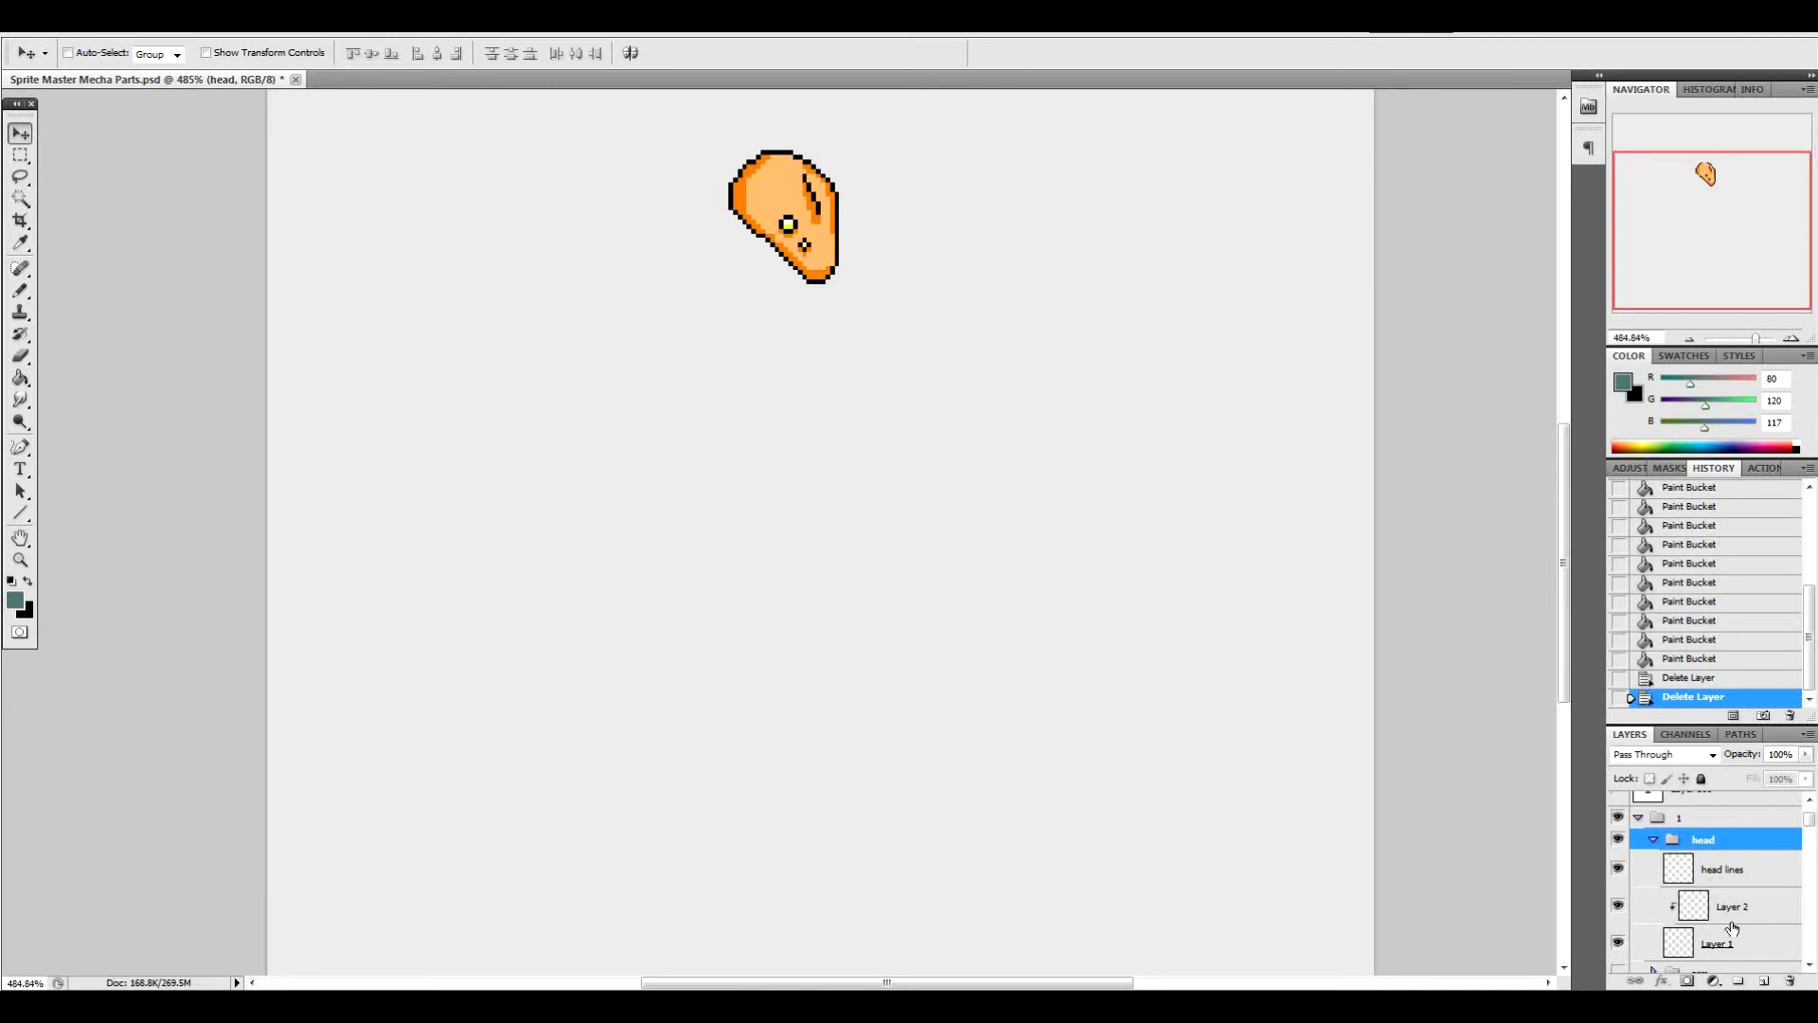
pyautogui.click(1619, 869)
pyautogui.click(1617, 869)
pyautogui.click(1618, 944)
pyautogui.click(1618, 944)
pyautogui.click(1618, 906)
pyautogui.click(1619, 905)
pyautogui.click(1654, 840)
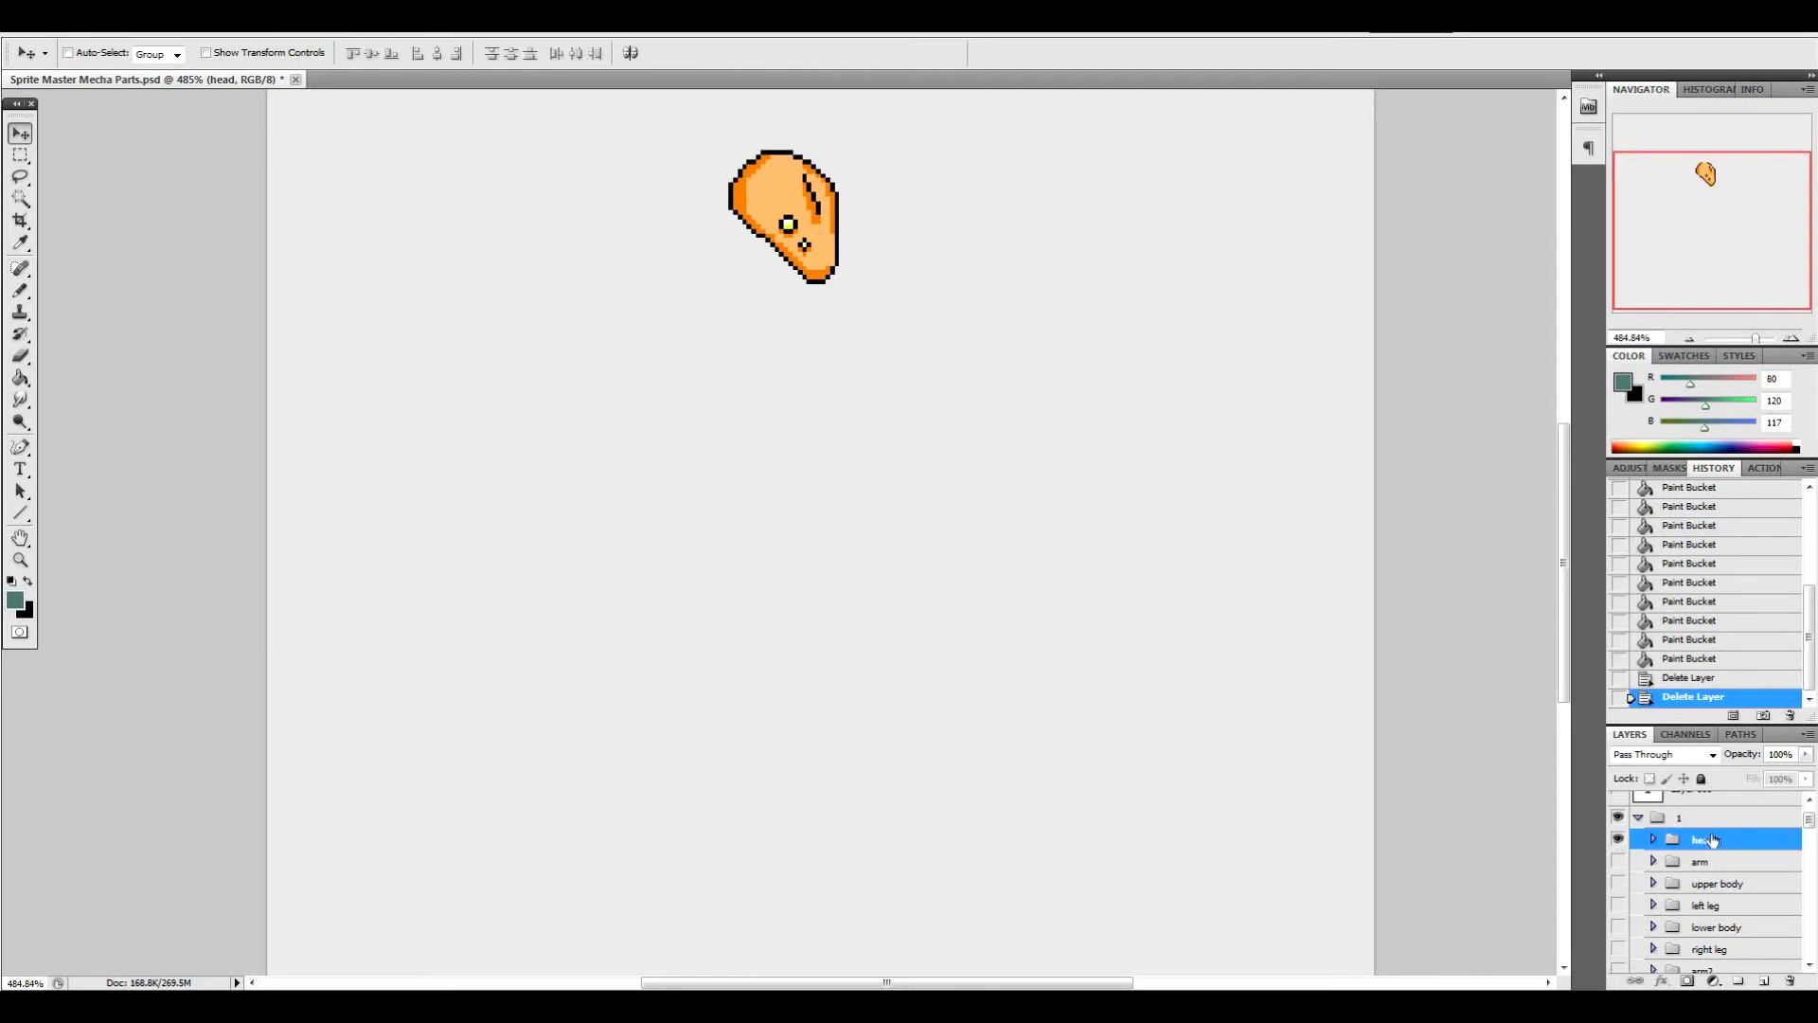
# Show the arm, upper body, left leg, lower body, right leg and arm2 subgroups one by one, and collapse group 1
pyautogui.click(1617, 863)
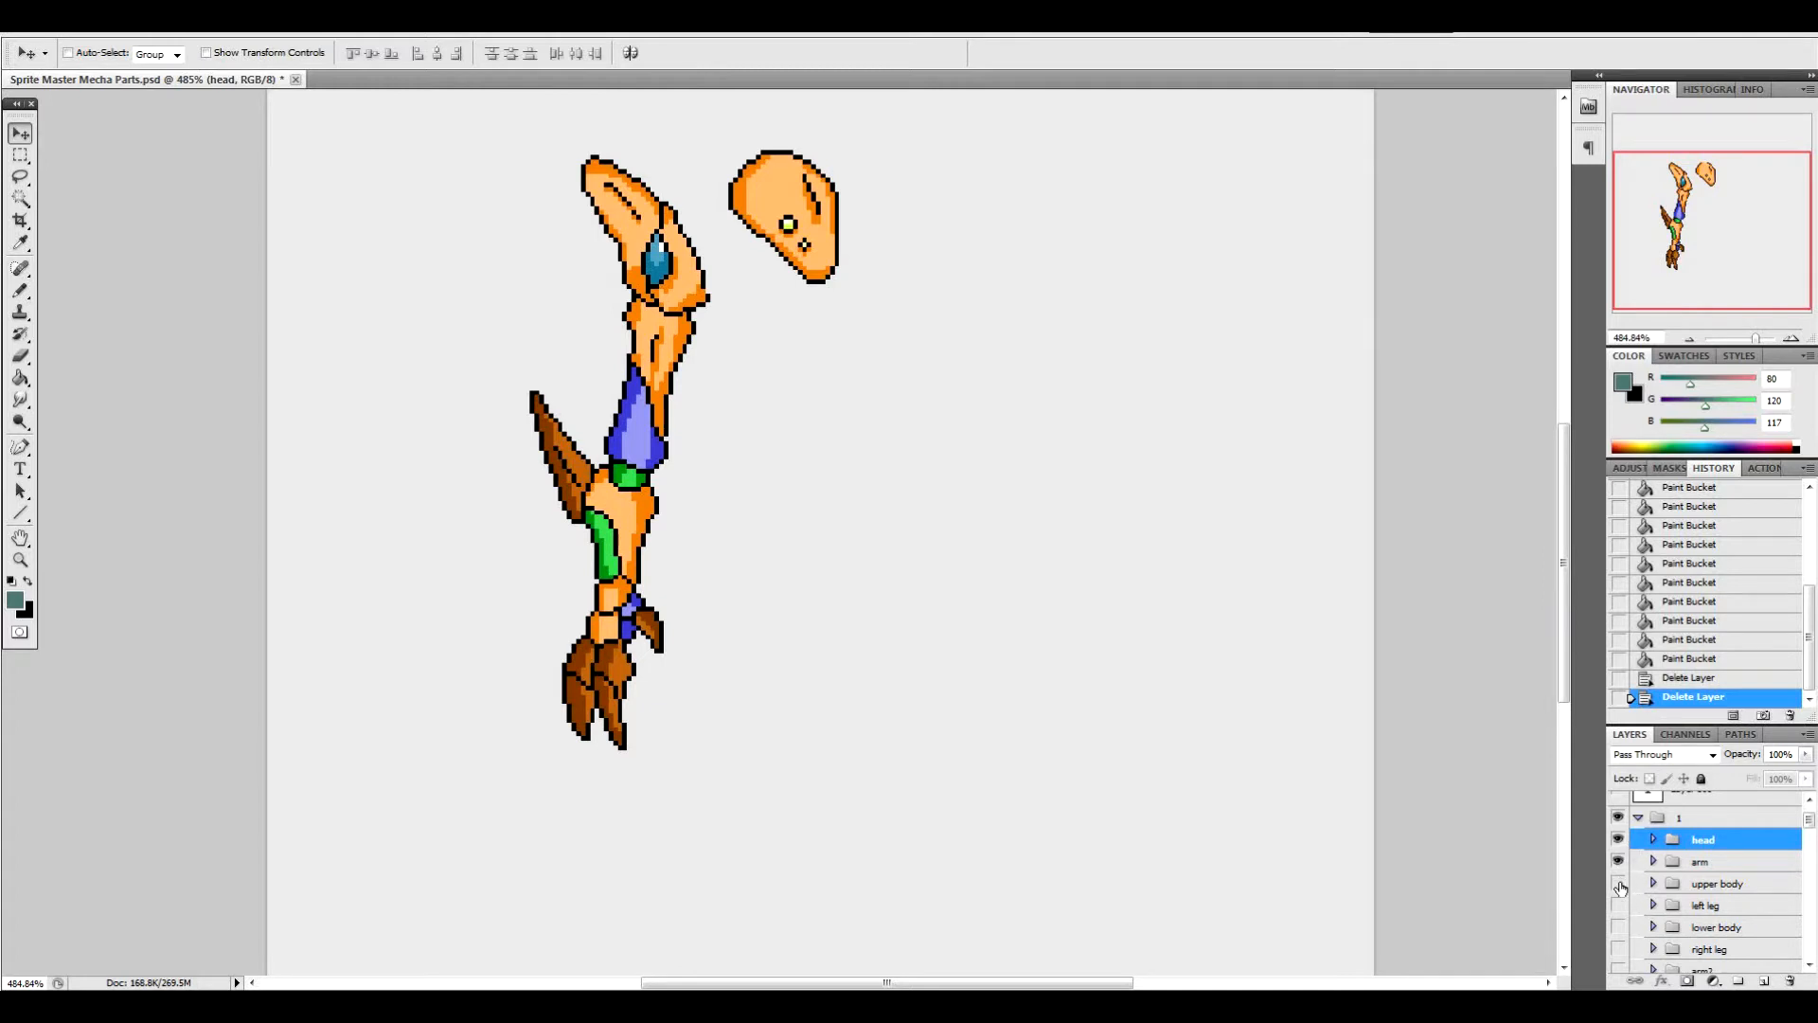
pyautogui.click(1618, 883)
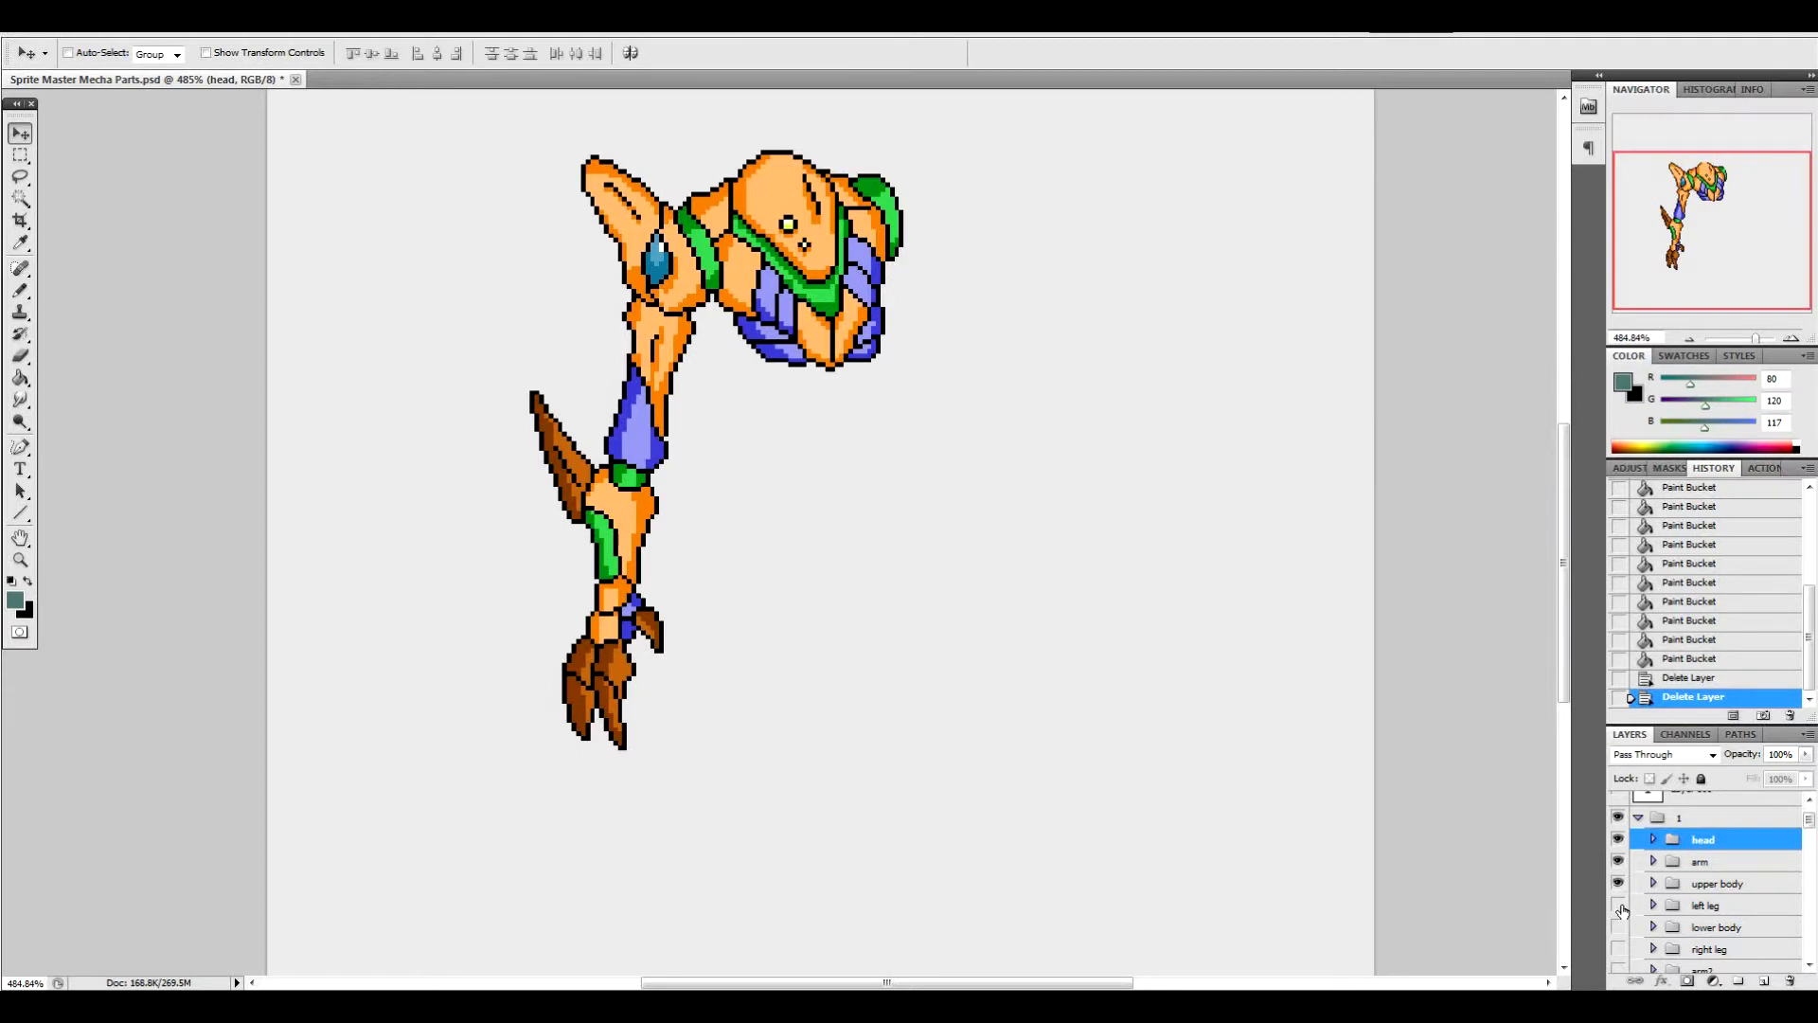
pyautogui.click(1618, 906)
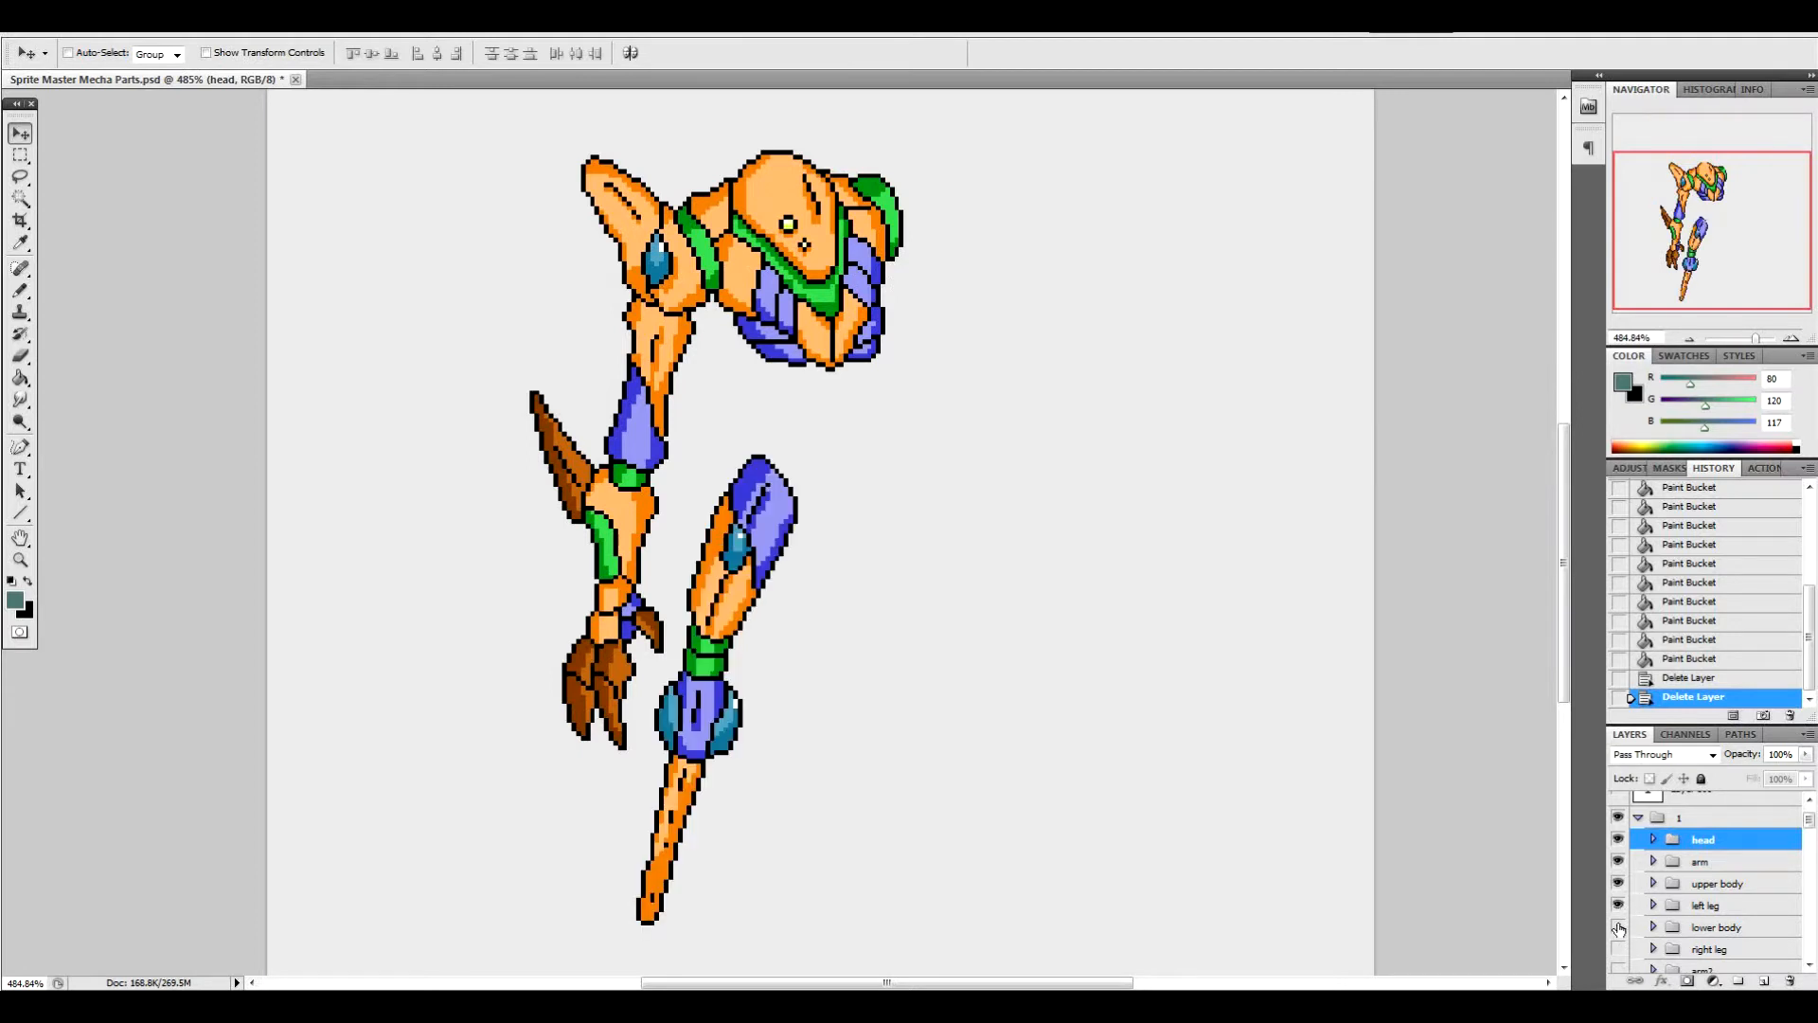
pyautogui.click(1618, 927)
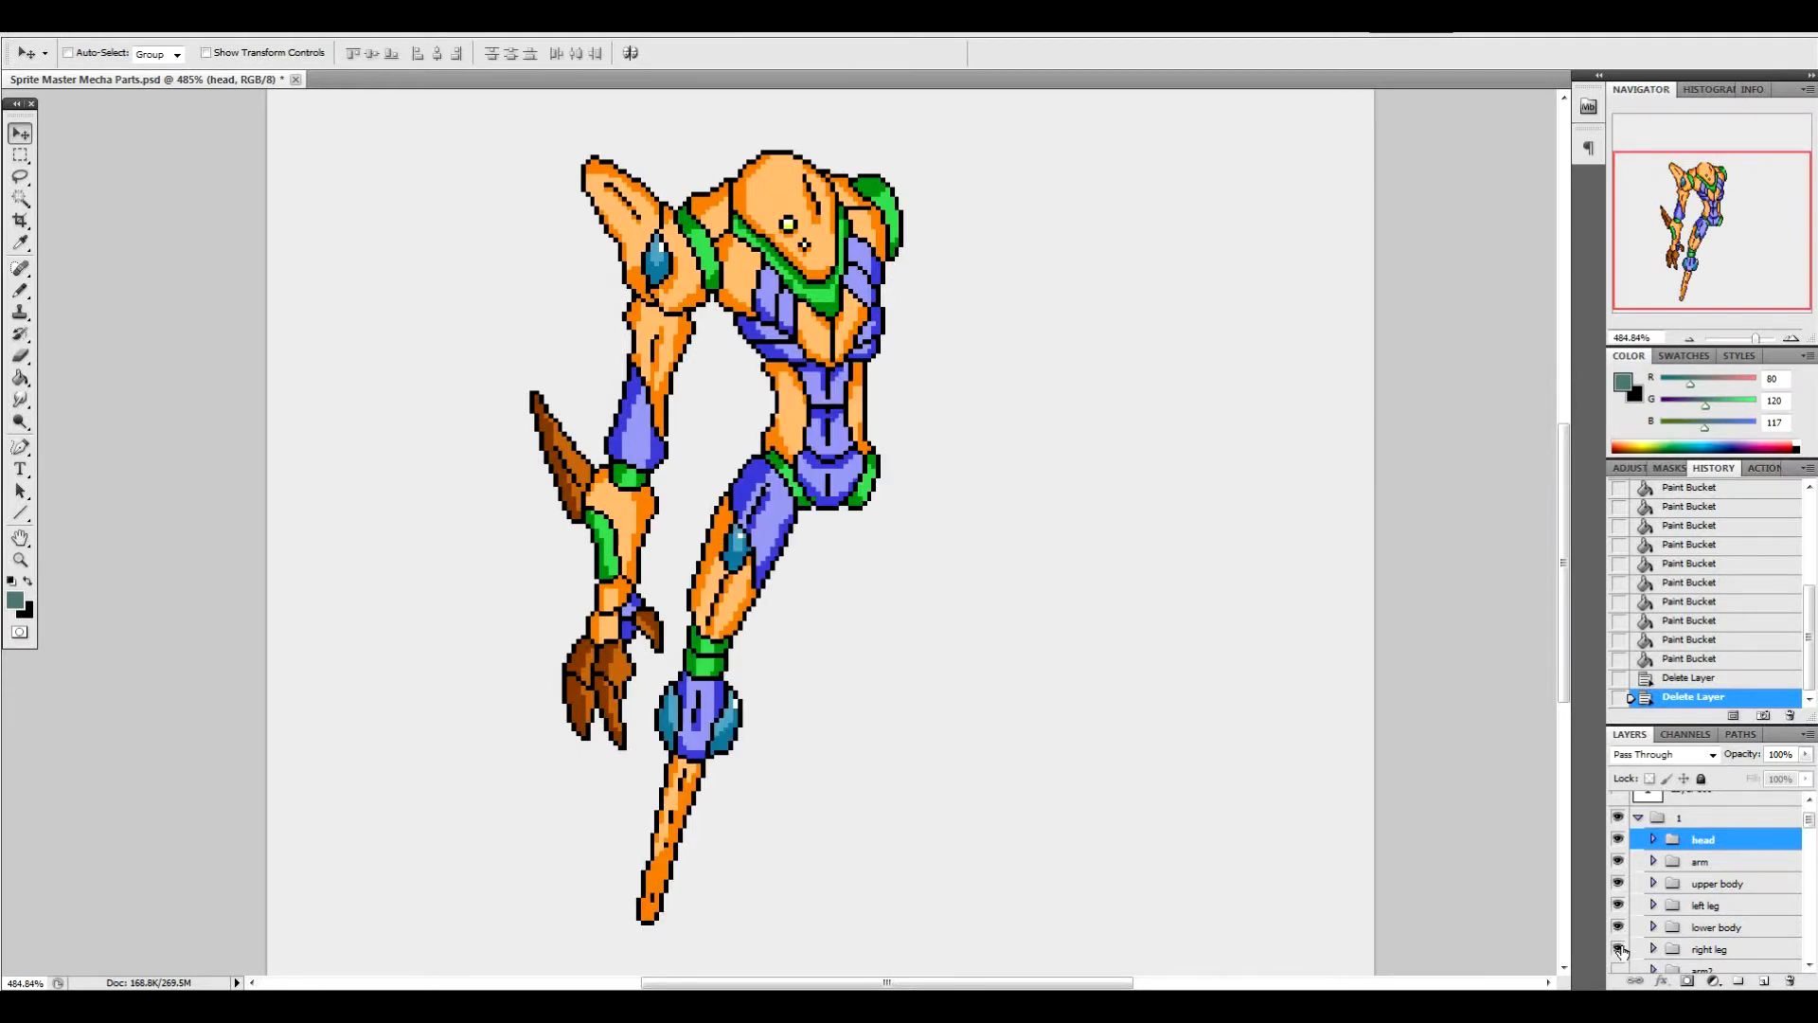
pyautogui.click(1618, 949)
pyautogui.click(1618, 966)
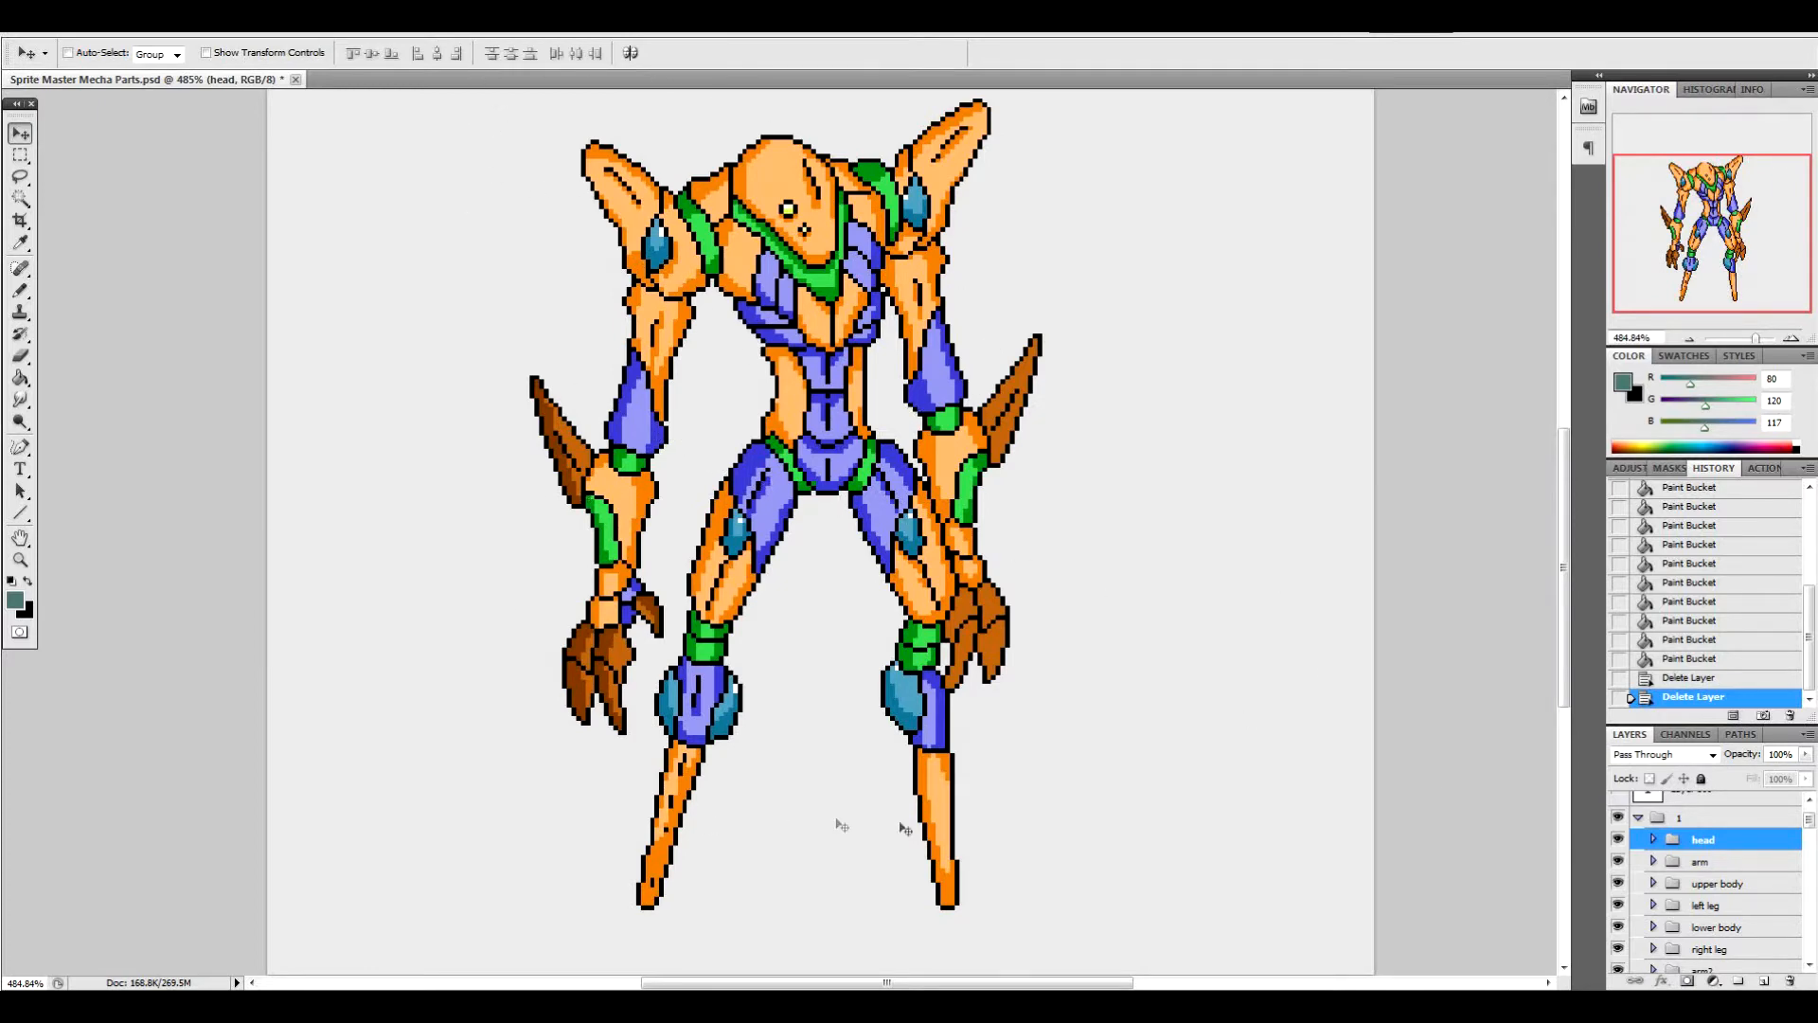
pyautogui.click(1636, 820)
pyautogui.click(1637, 819)
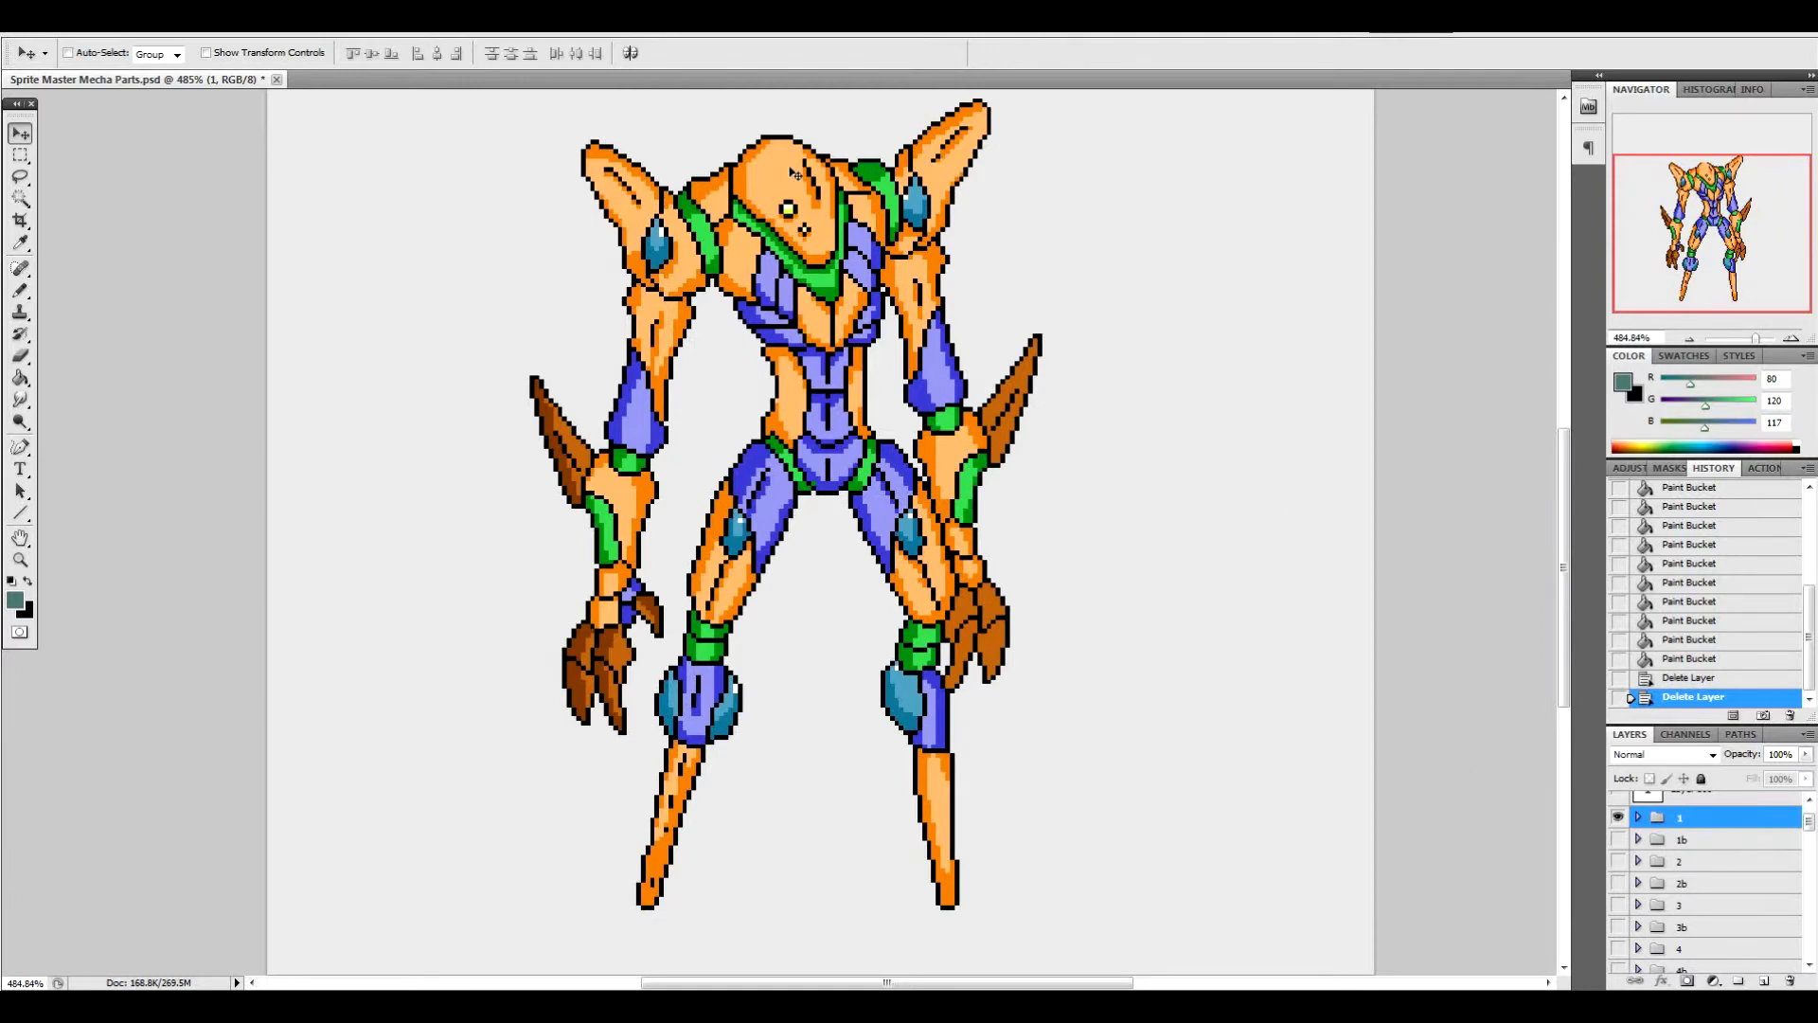
pyautogui.scroll(2, 1742, 852)
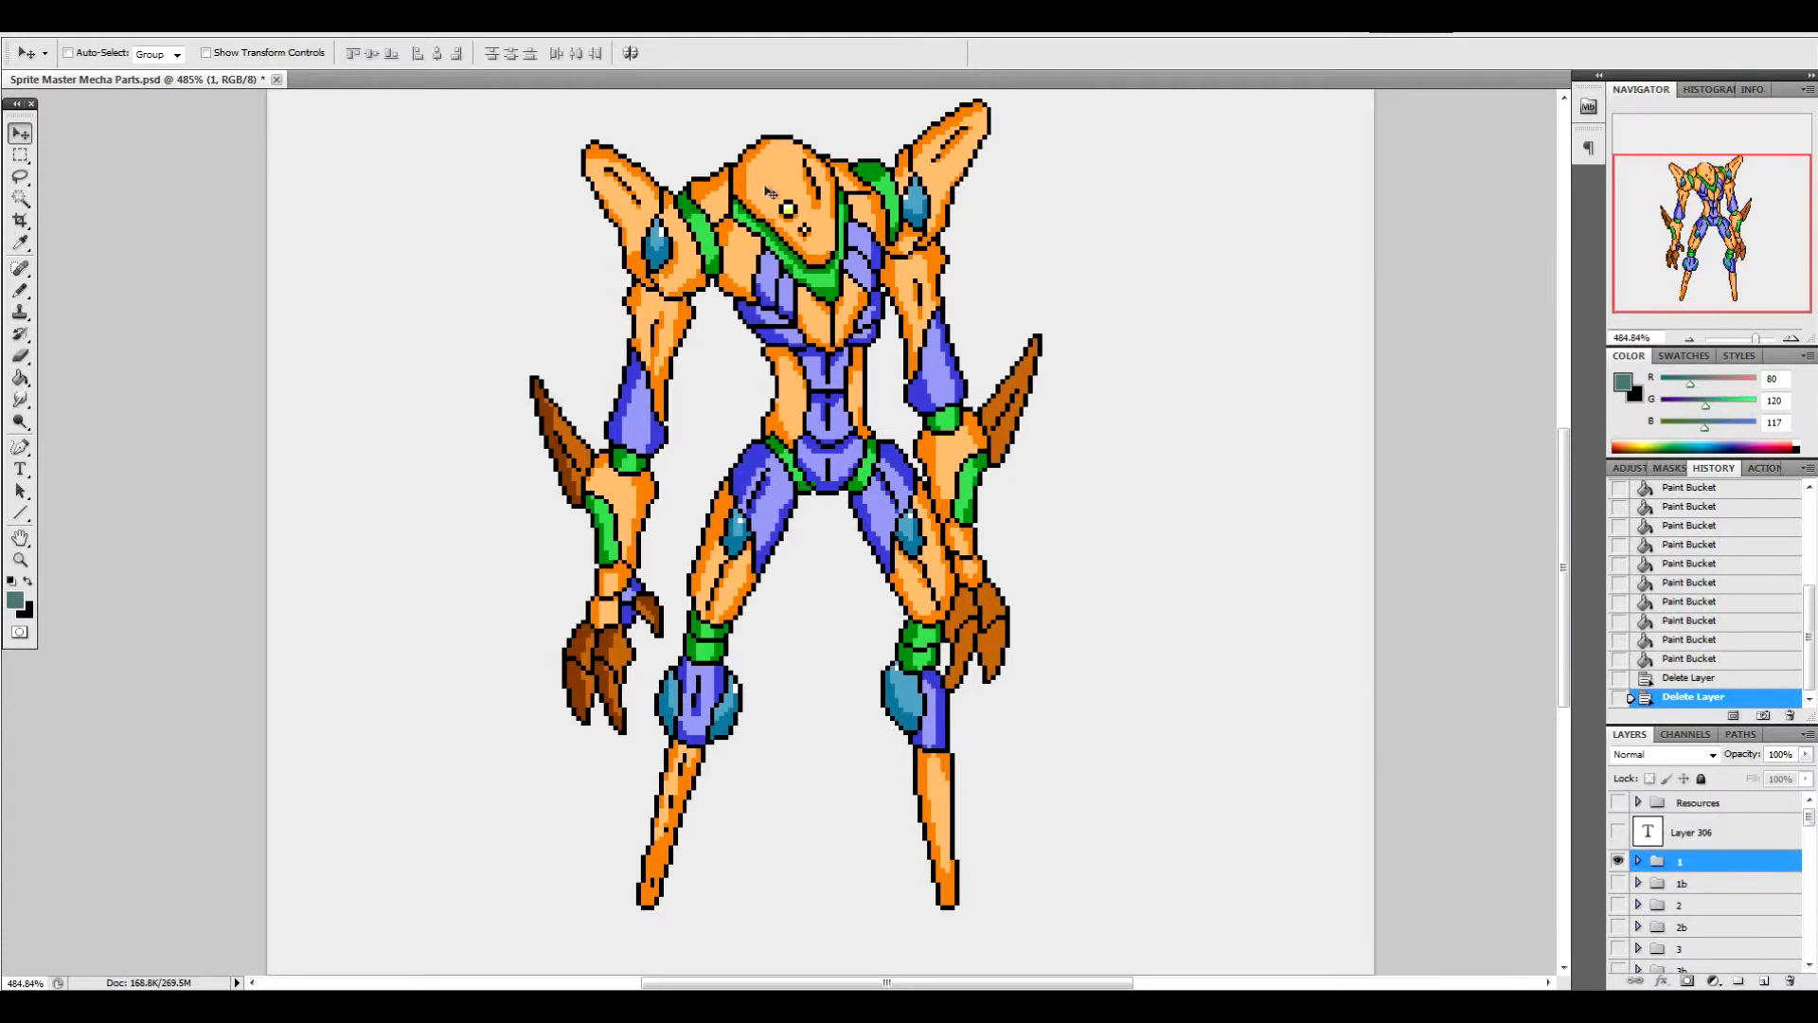
# Try moving the whole mecha group toward the lower right of the canvas, and undo the move
pyautogui.moveTo(999, 254); pyautogui.dragTo(1089, 310)
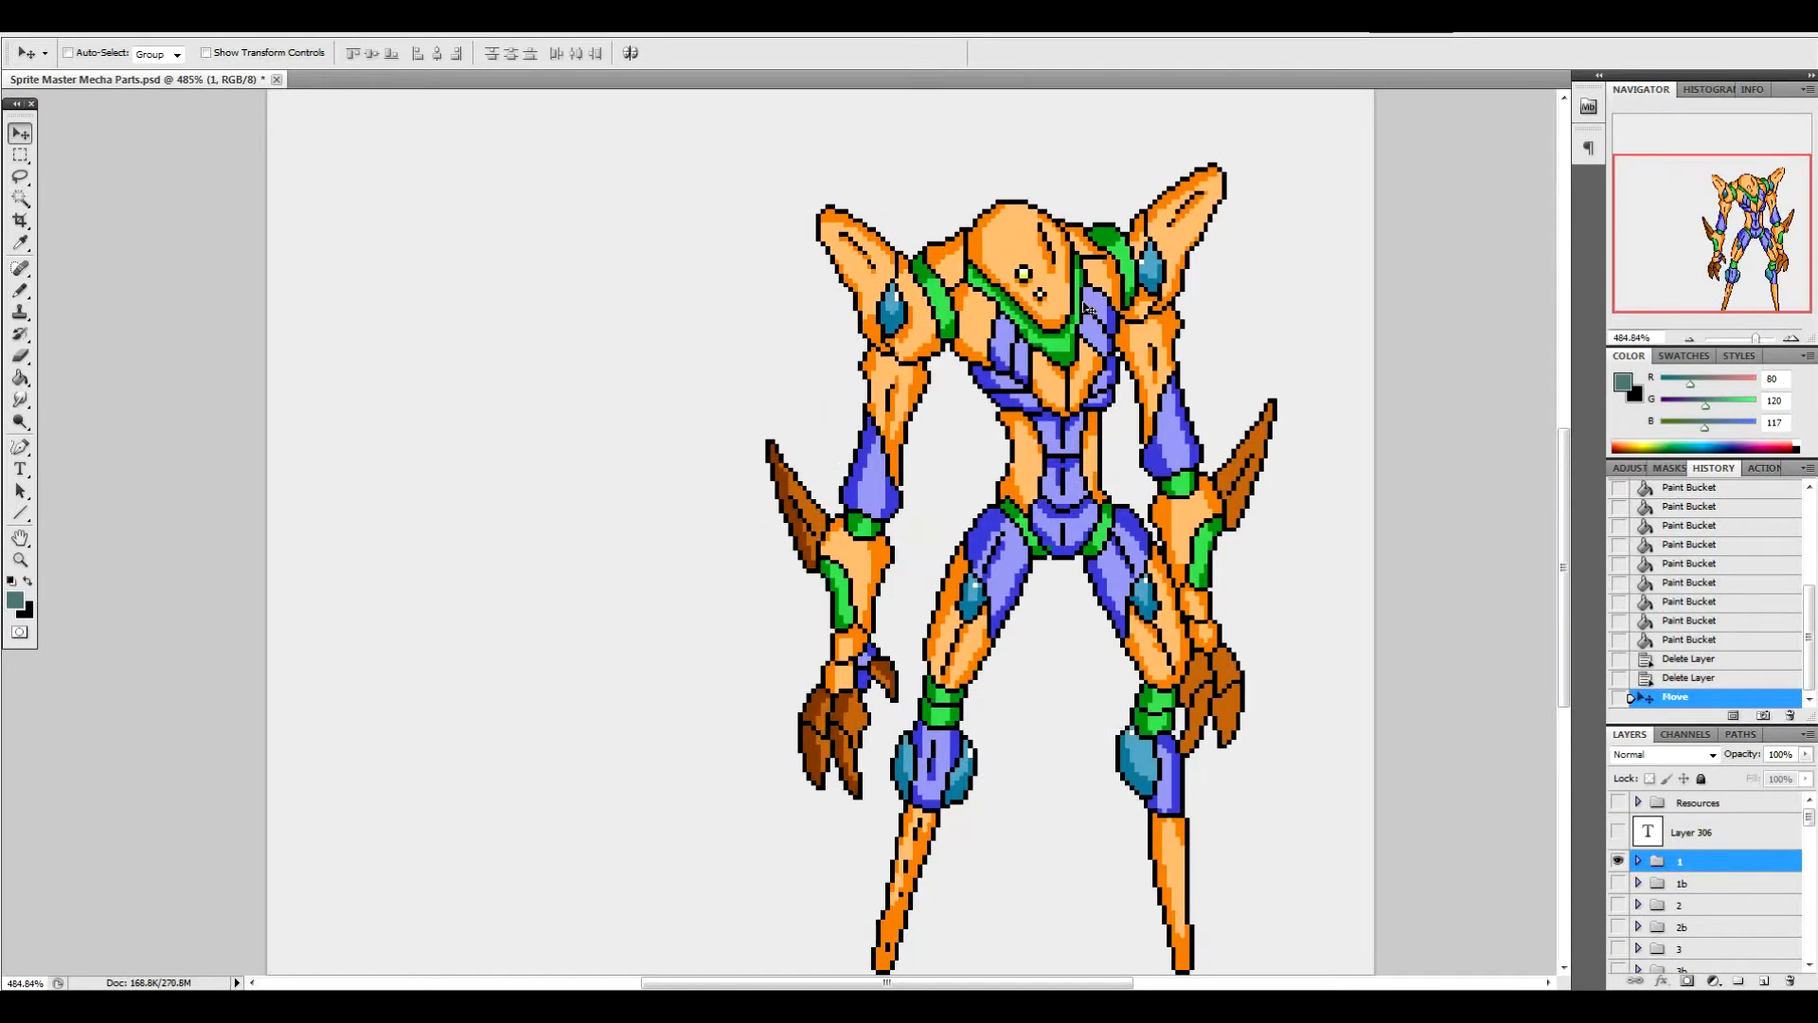
pyautogui.hotkey('ctrl', 'z')
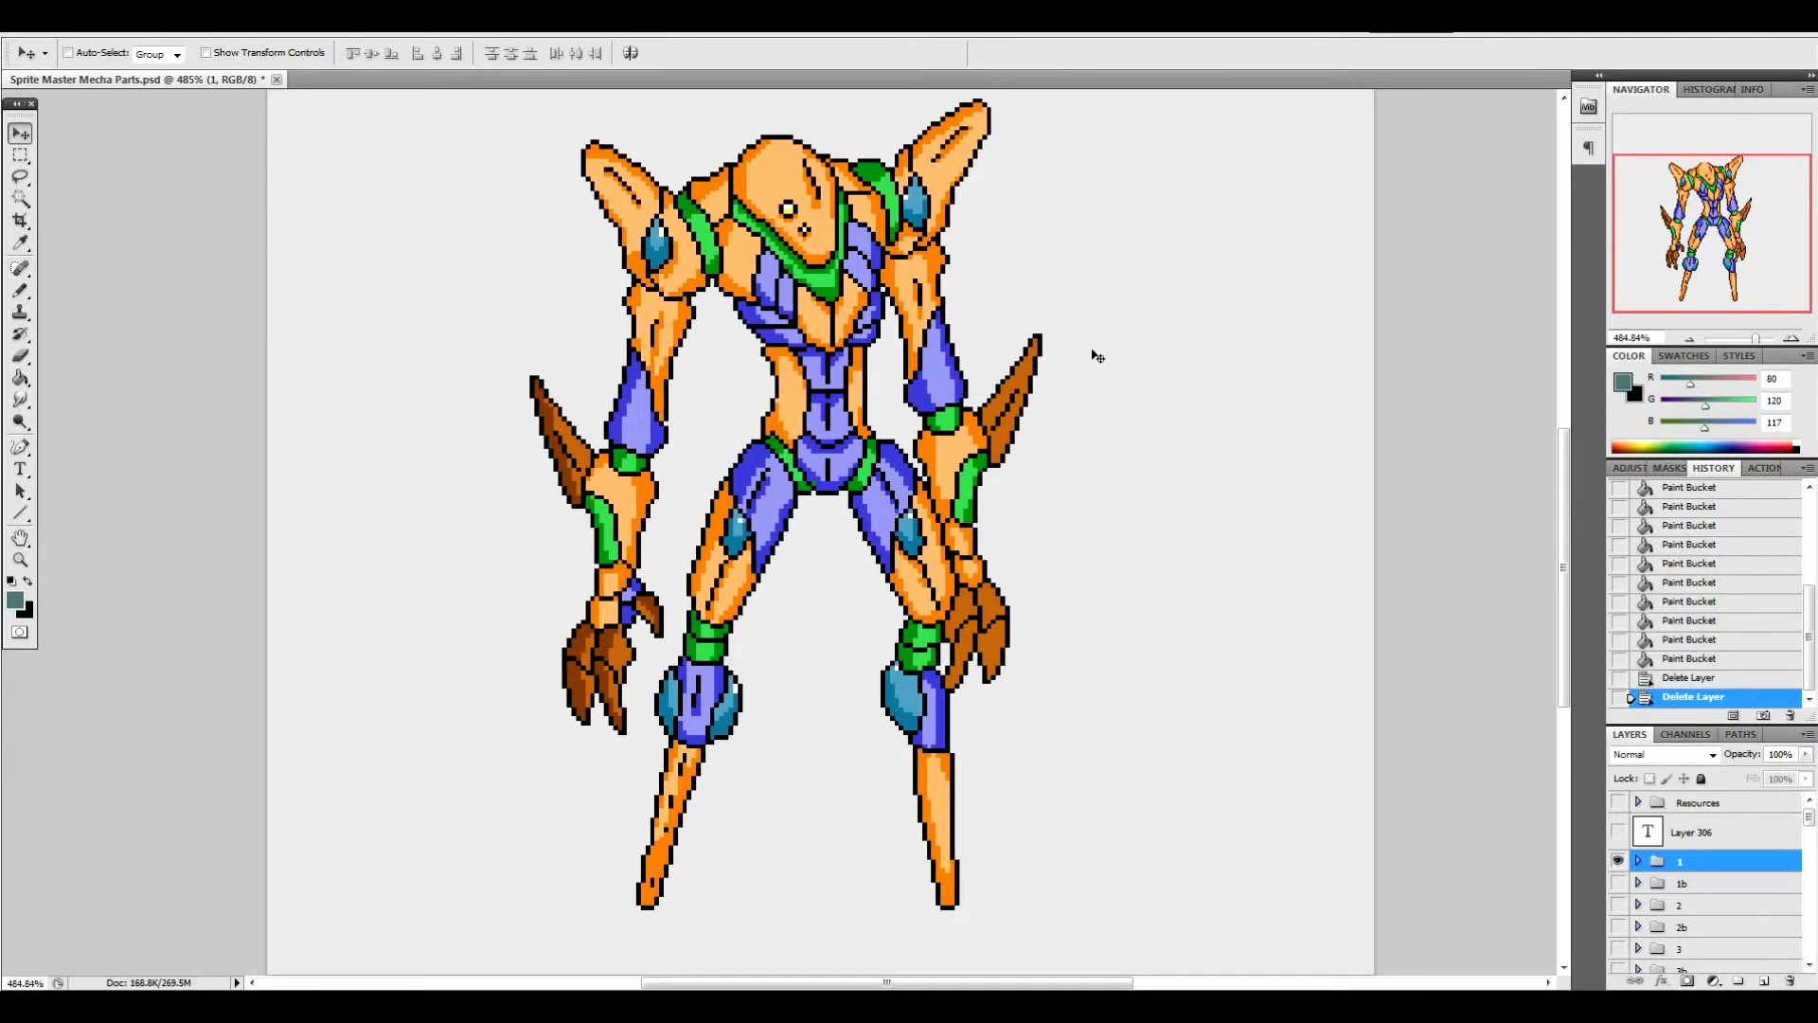
pyautogui.scroll(-1, 1023, 292)
pyautogui.scroll(3, 1036, 438)
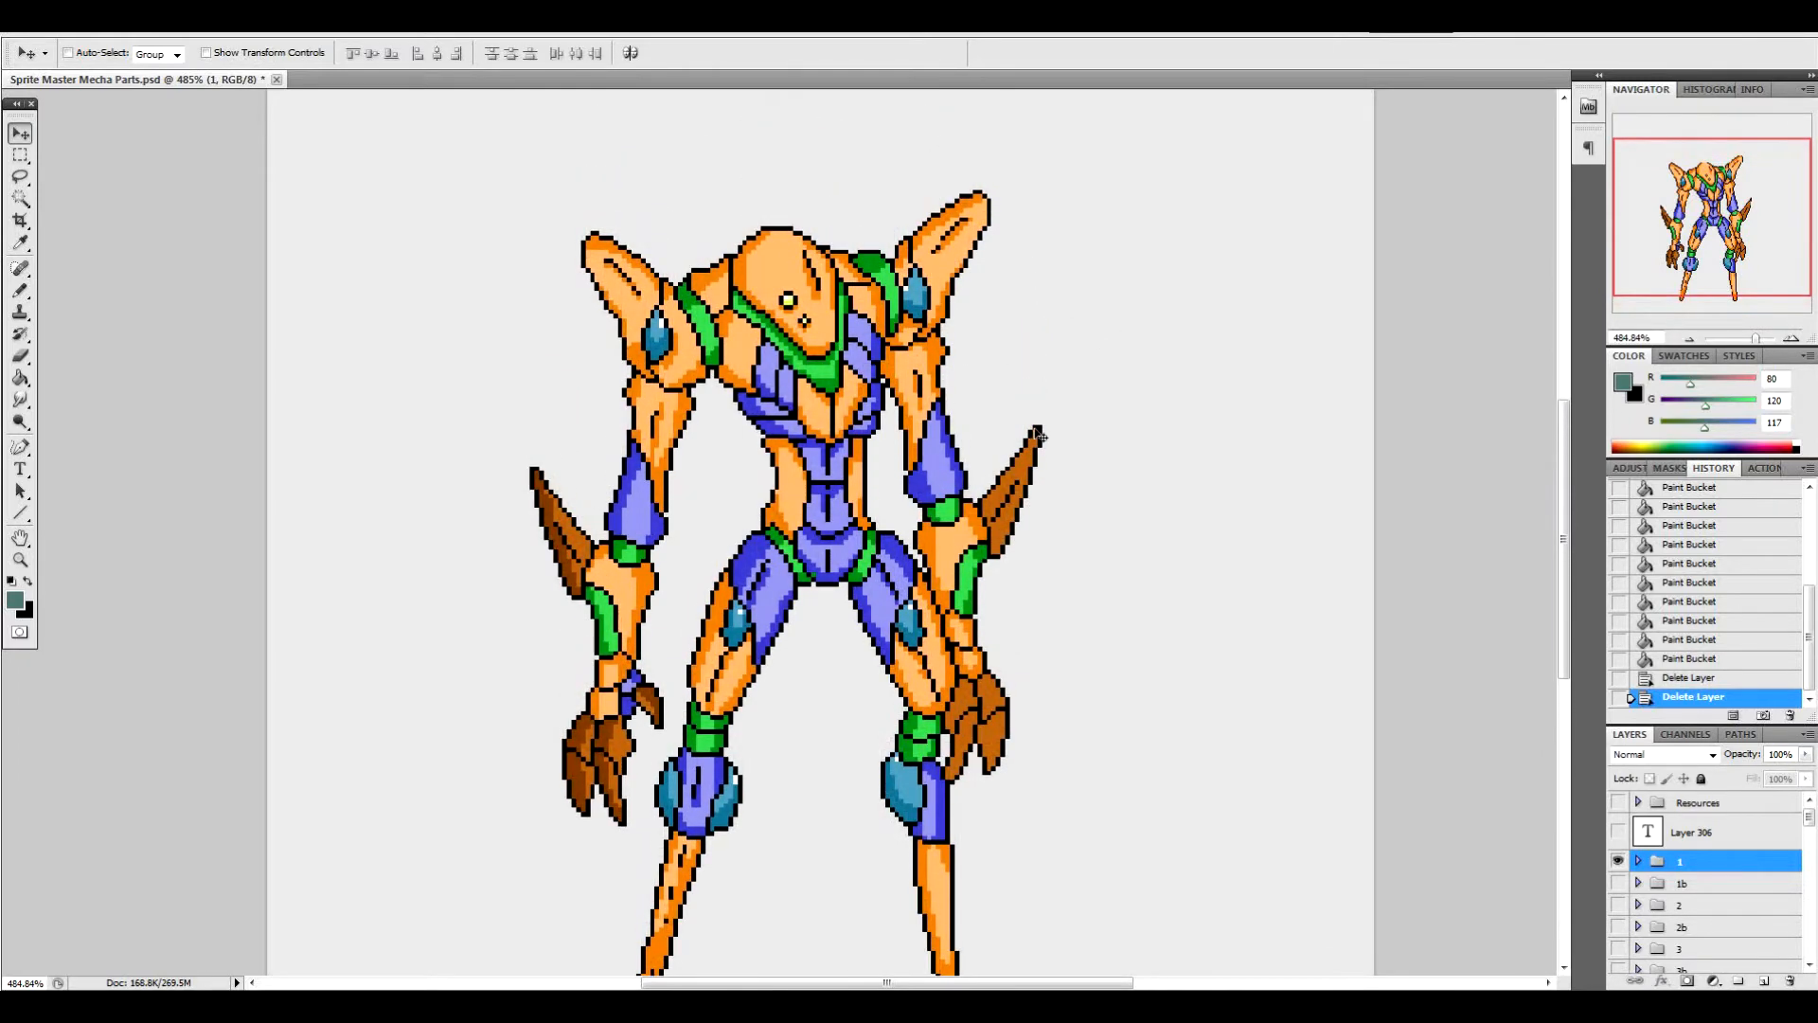
pyautogui.scroll(-2, 1027, 381)
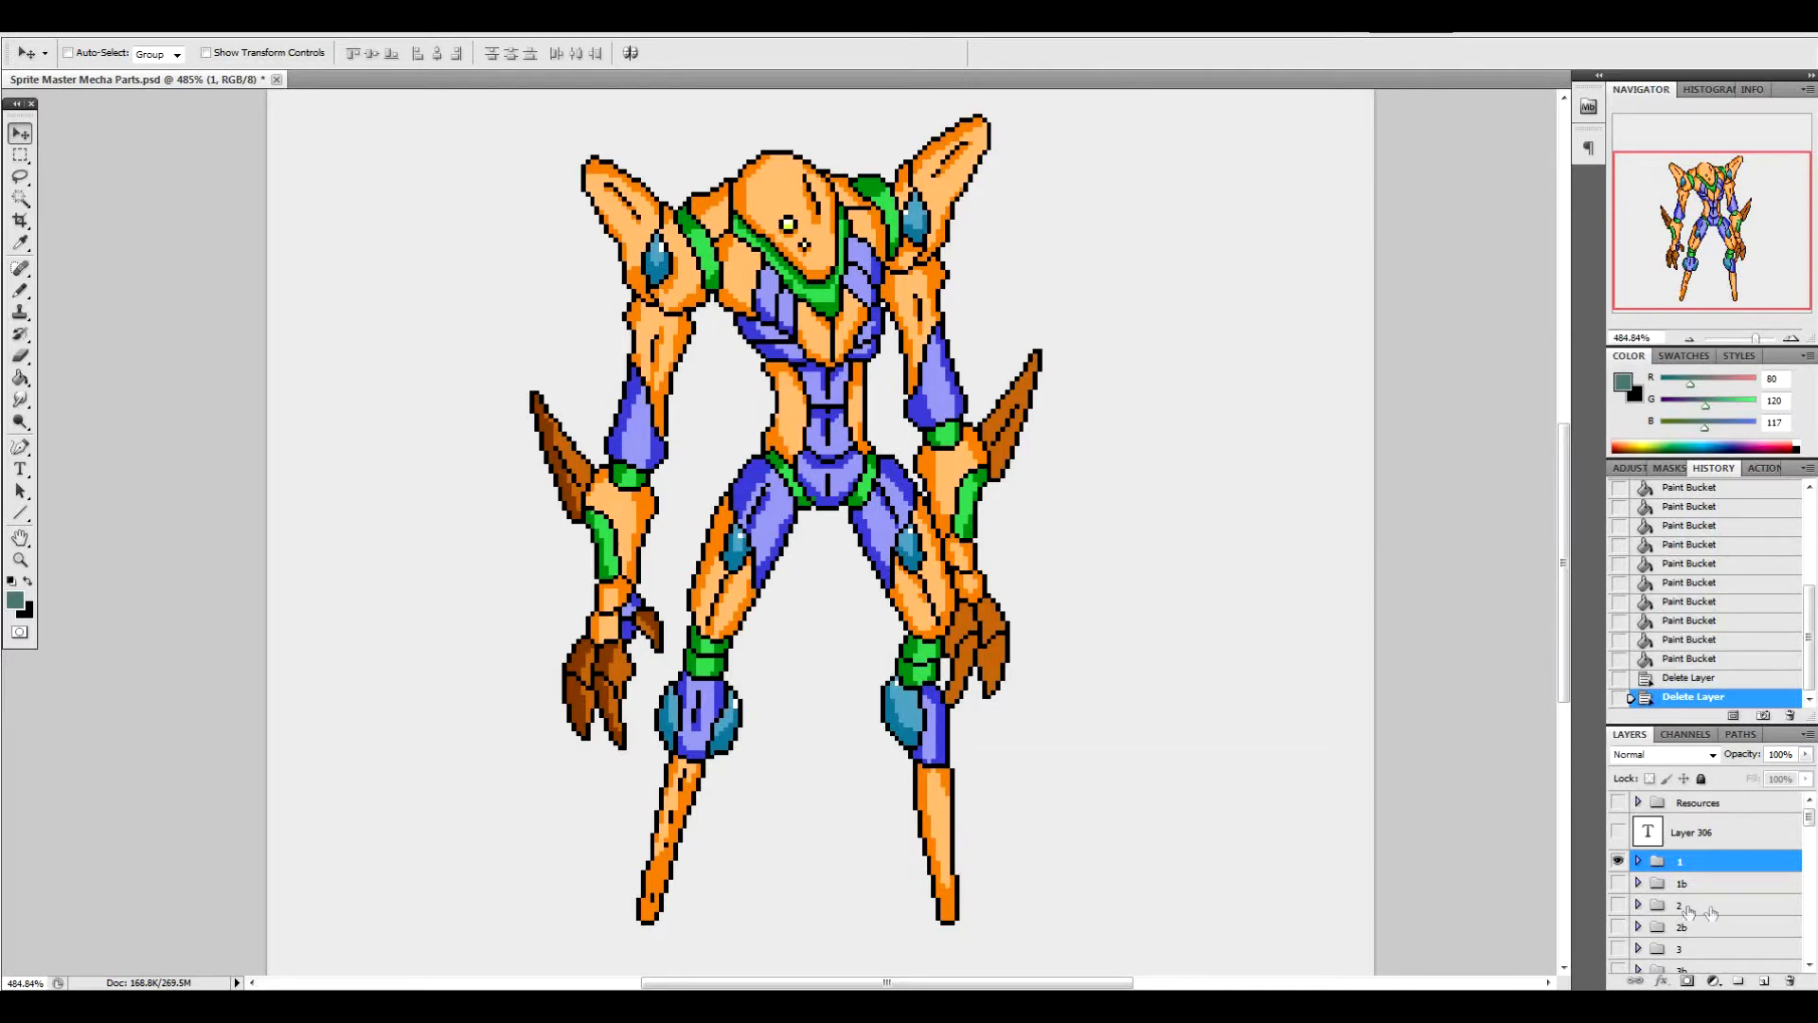
# Inspect the right leg subgroup of group 1 by expanding it, toggling its visibility off and on, and collapsing it
pyautogui.scroll(-3, 1716, 914)
pyautogui.scroll(-4, 1718, 911)
pyautogui.scroll(4, 1717, 899)
pyautogui.scroll(4, 1716, 905)
pyautogui.scroll(-1, 1733, 911)
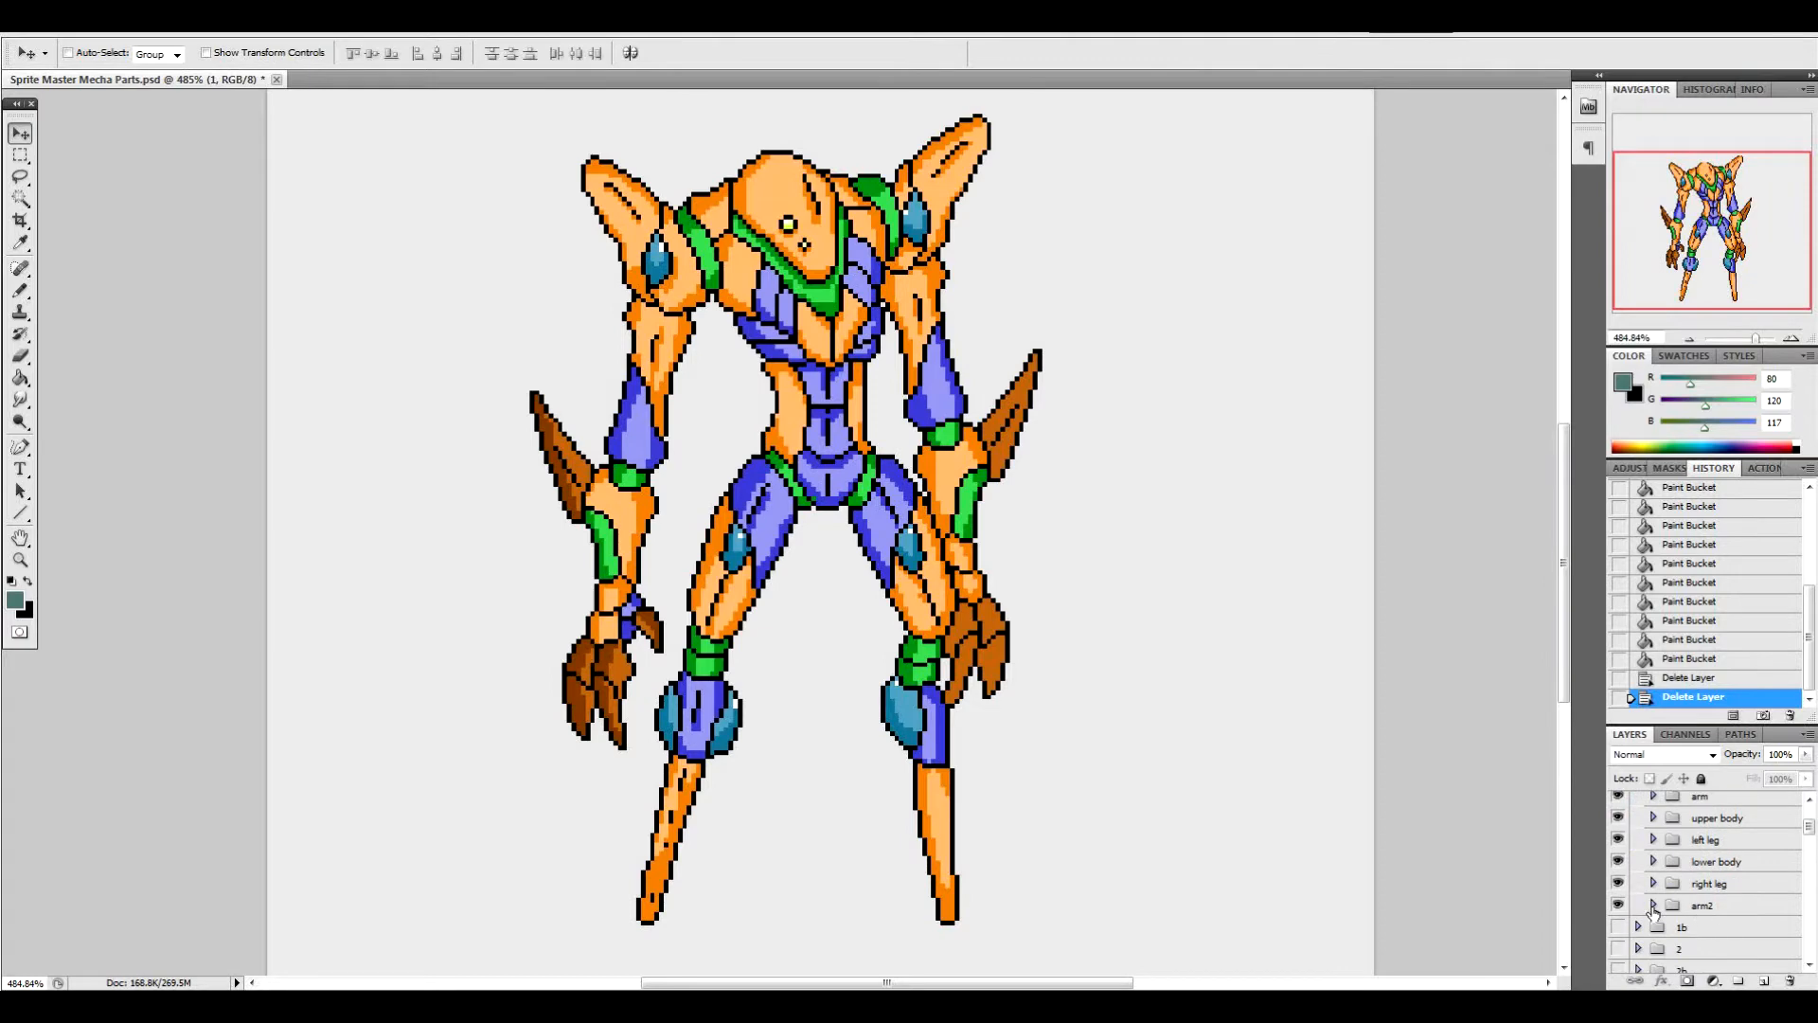
pyautogui.click(1653, 884)
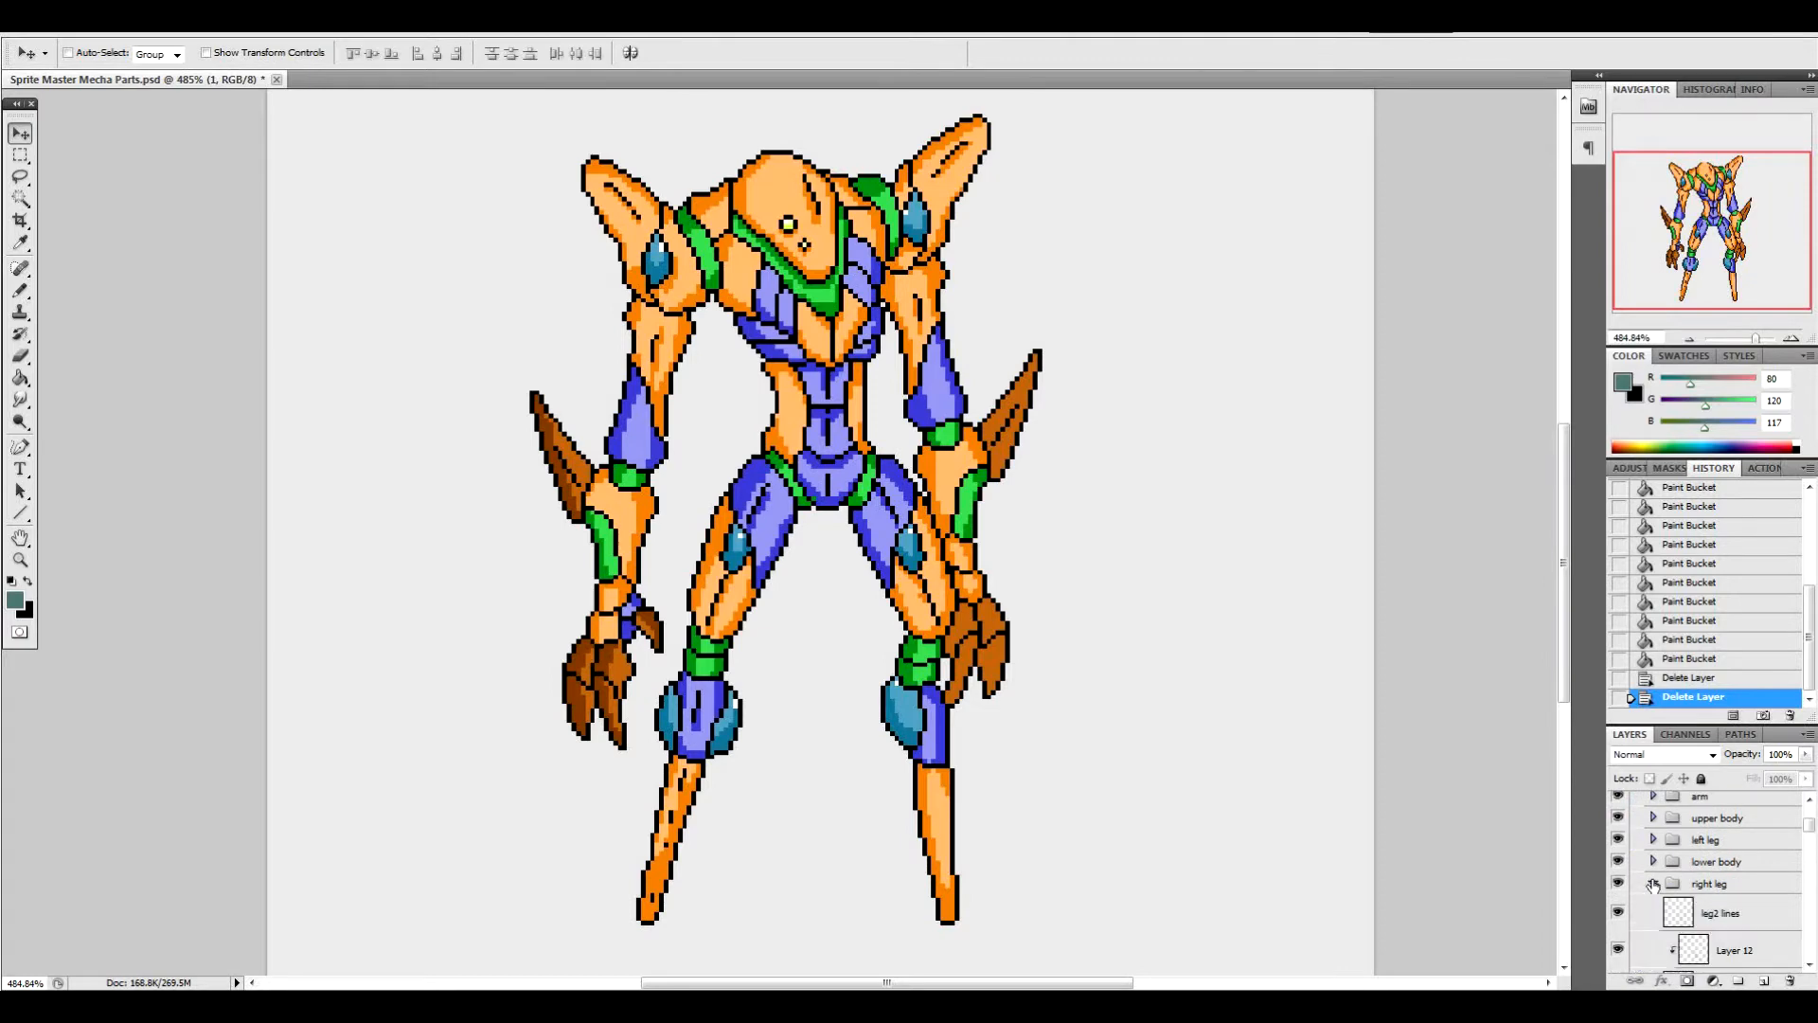
pyautogui.scroll(-2, 1680, 895)
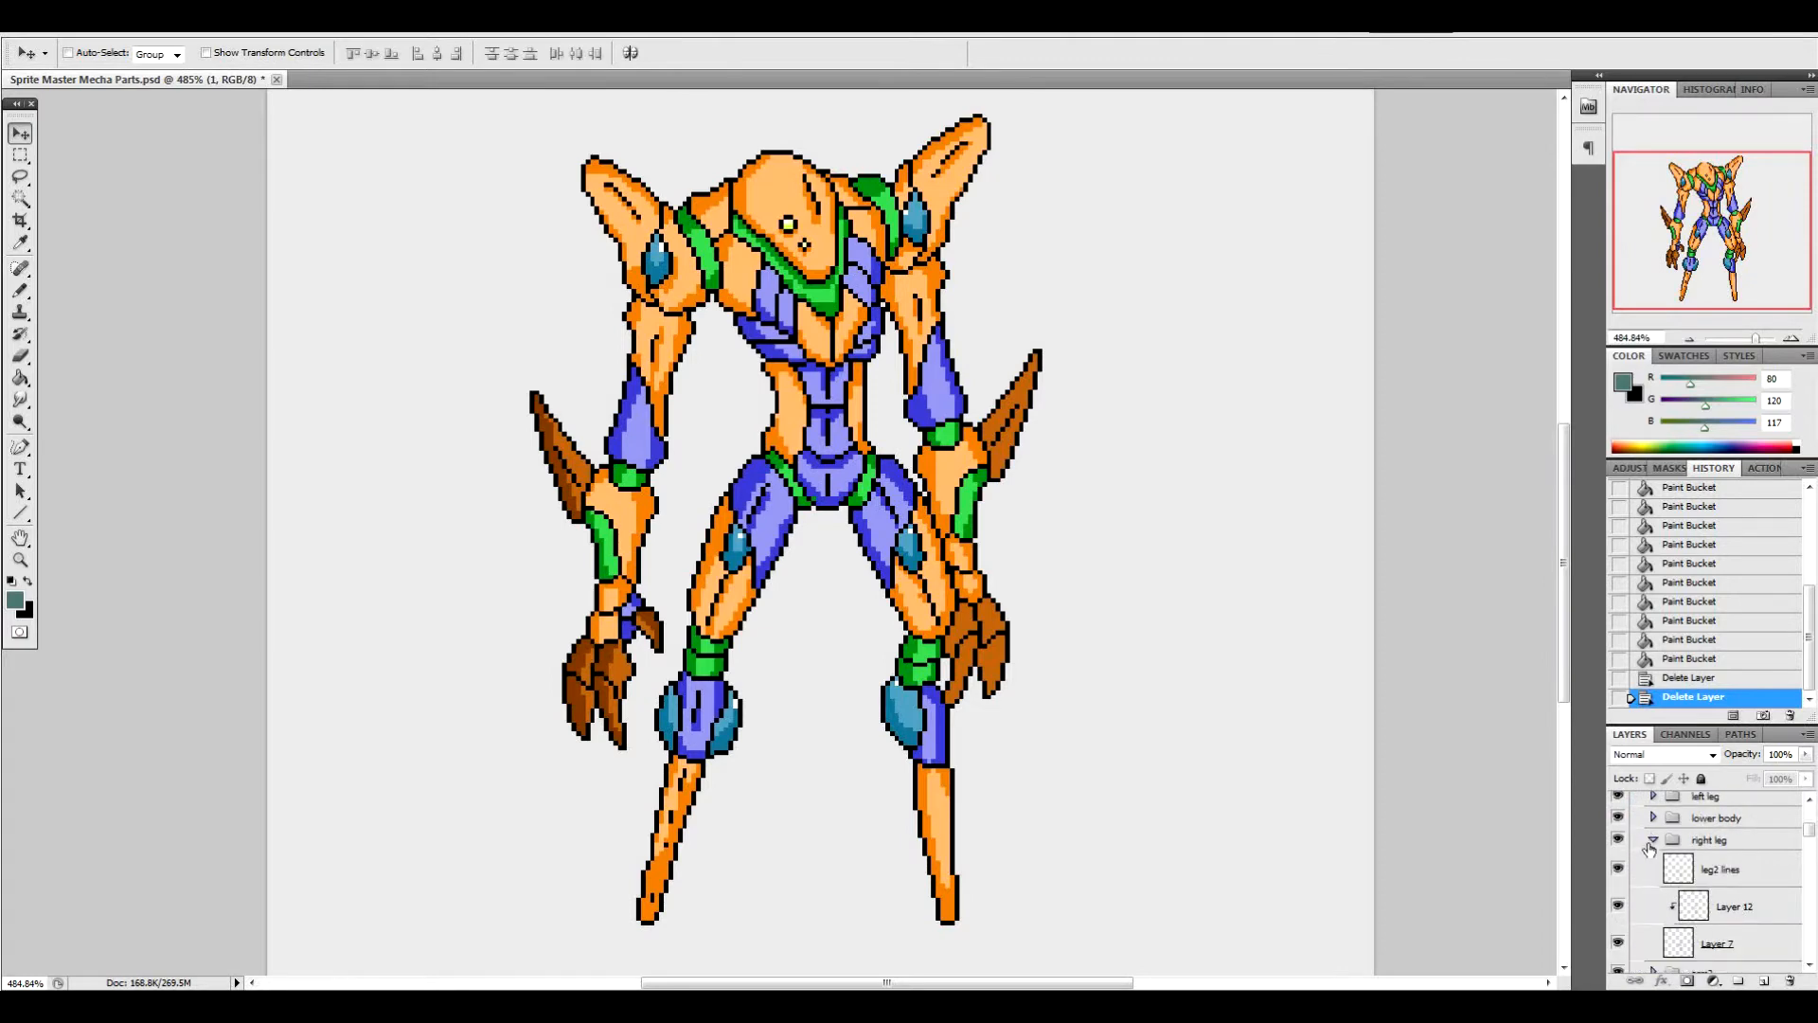
pyautogui.click(1618, 839)
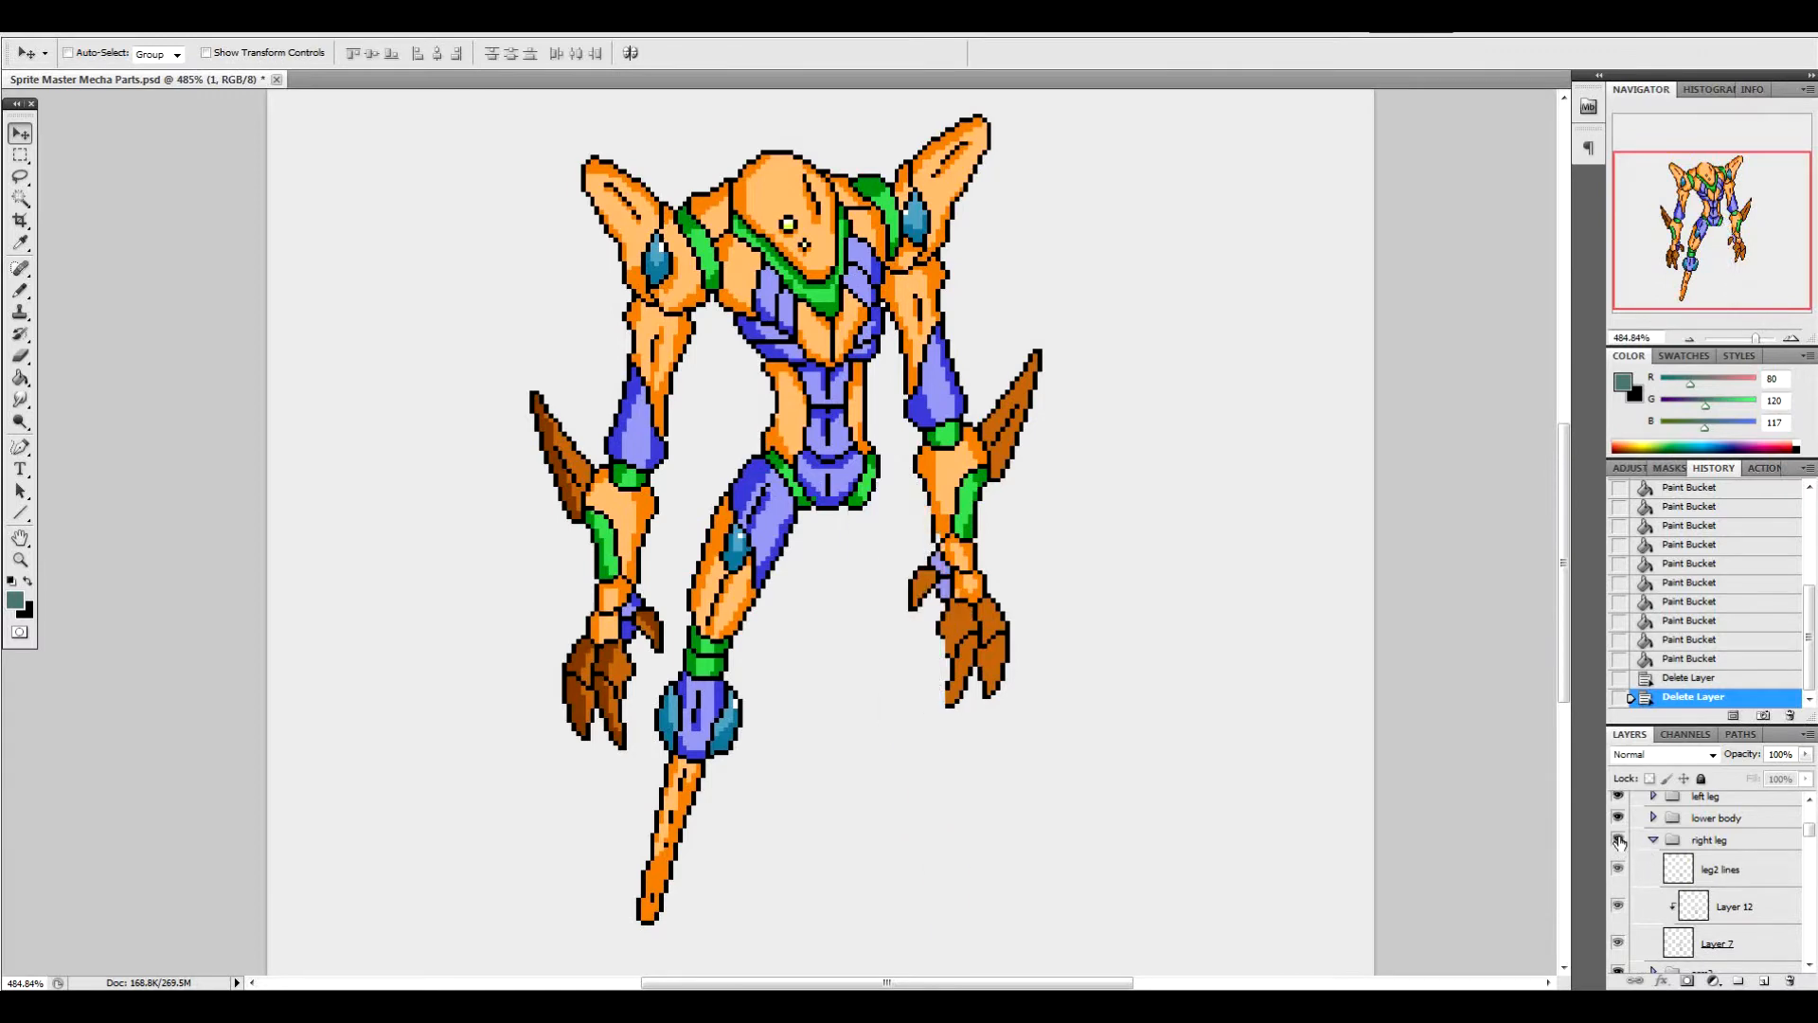
pyautogui.click(1617, 839)
pyautogui.click(1652, 842)
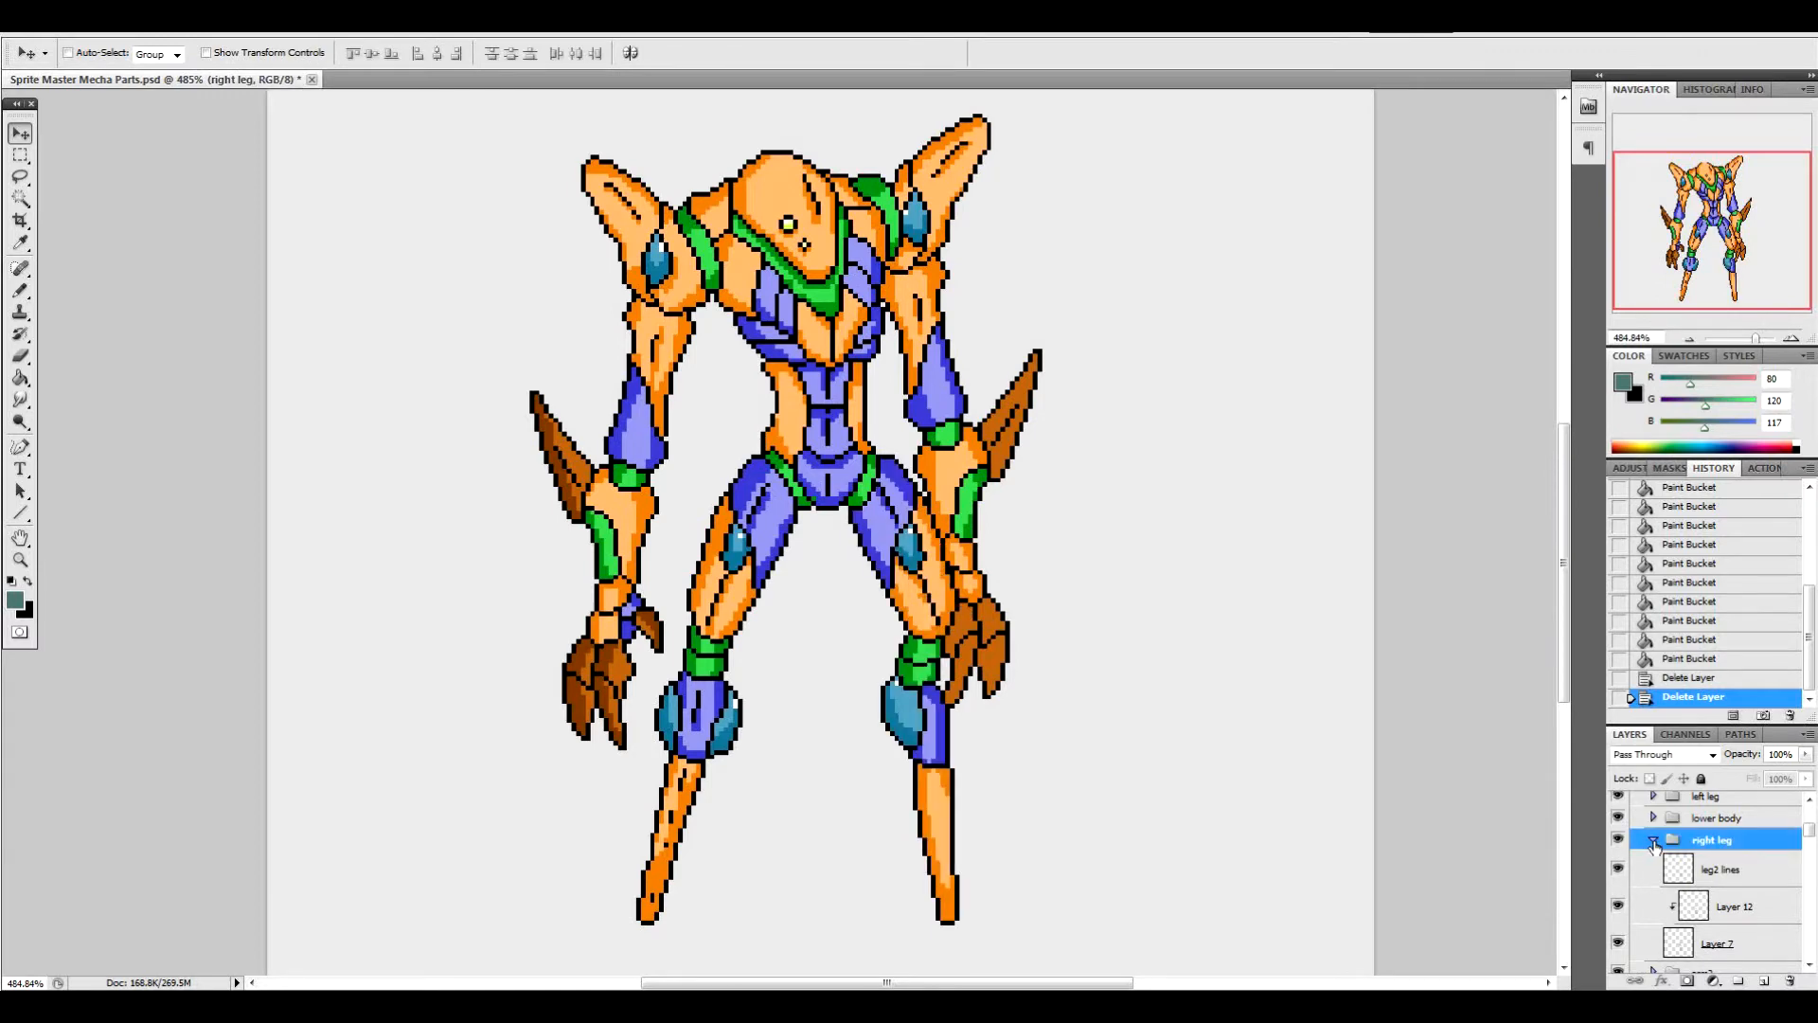
pyautogui.click(1653, 840)
# Expand the arm2 subgroup and examine its Layer 13 by switching the layer's visibility off and on
pyautogui.scroll(3, 1656, 846)
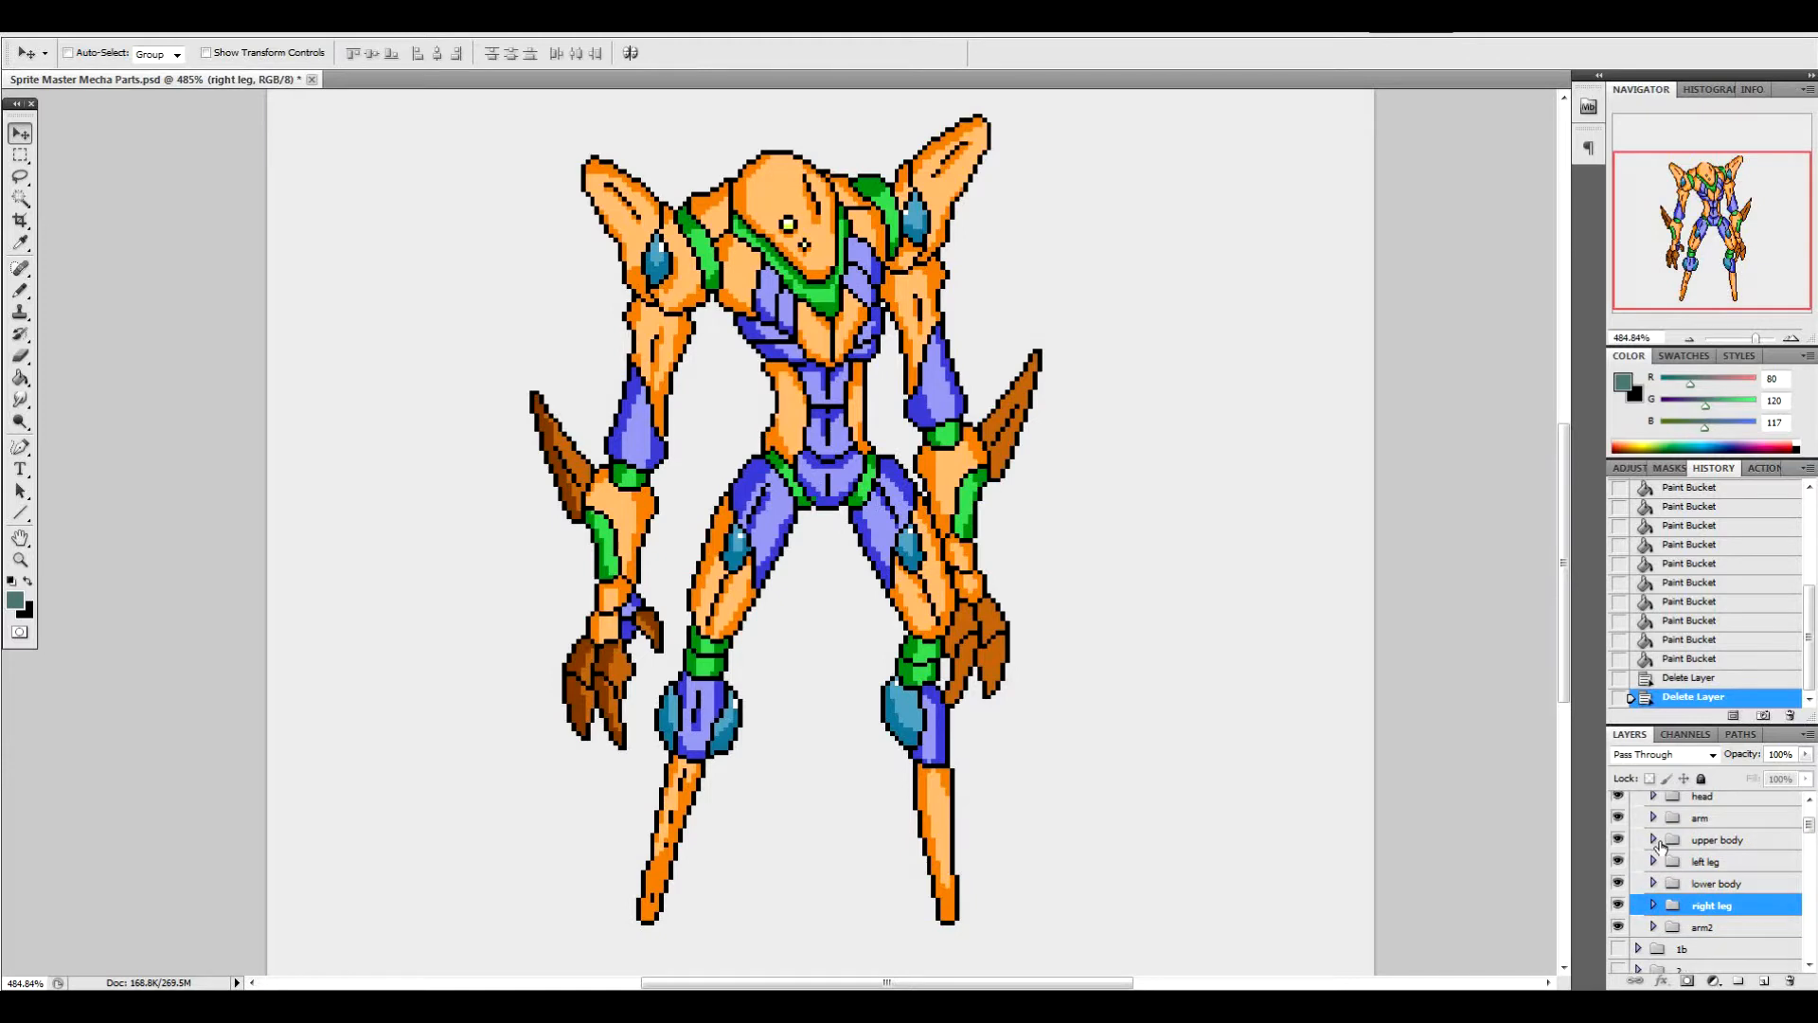
pyautogui.scroll(1, 1664, 839)
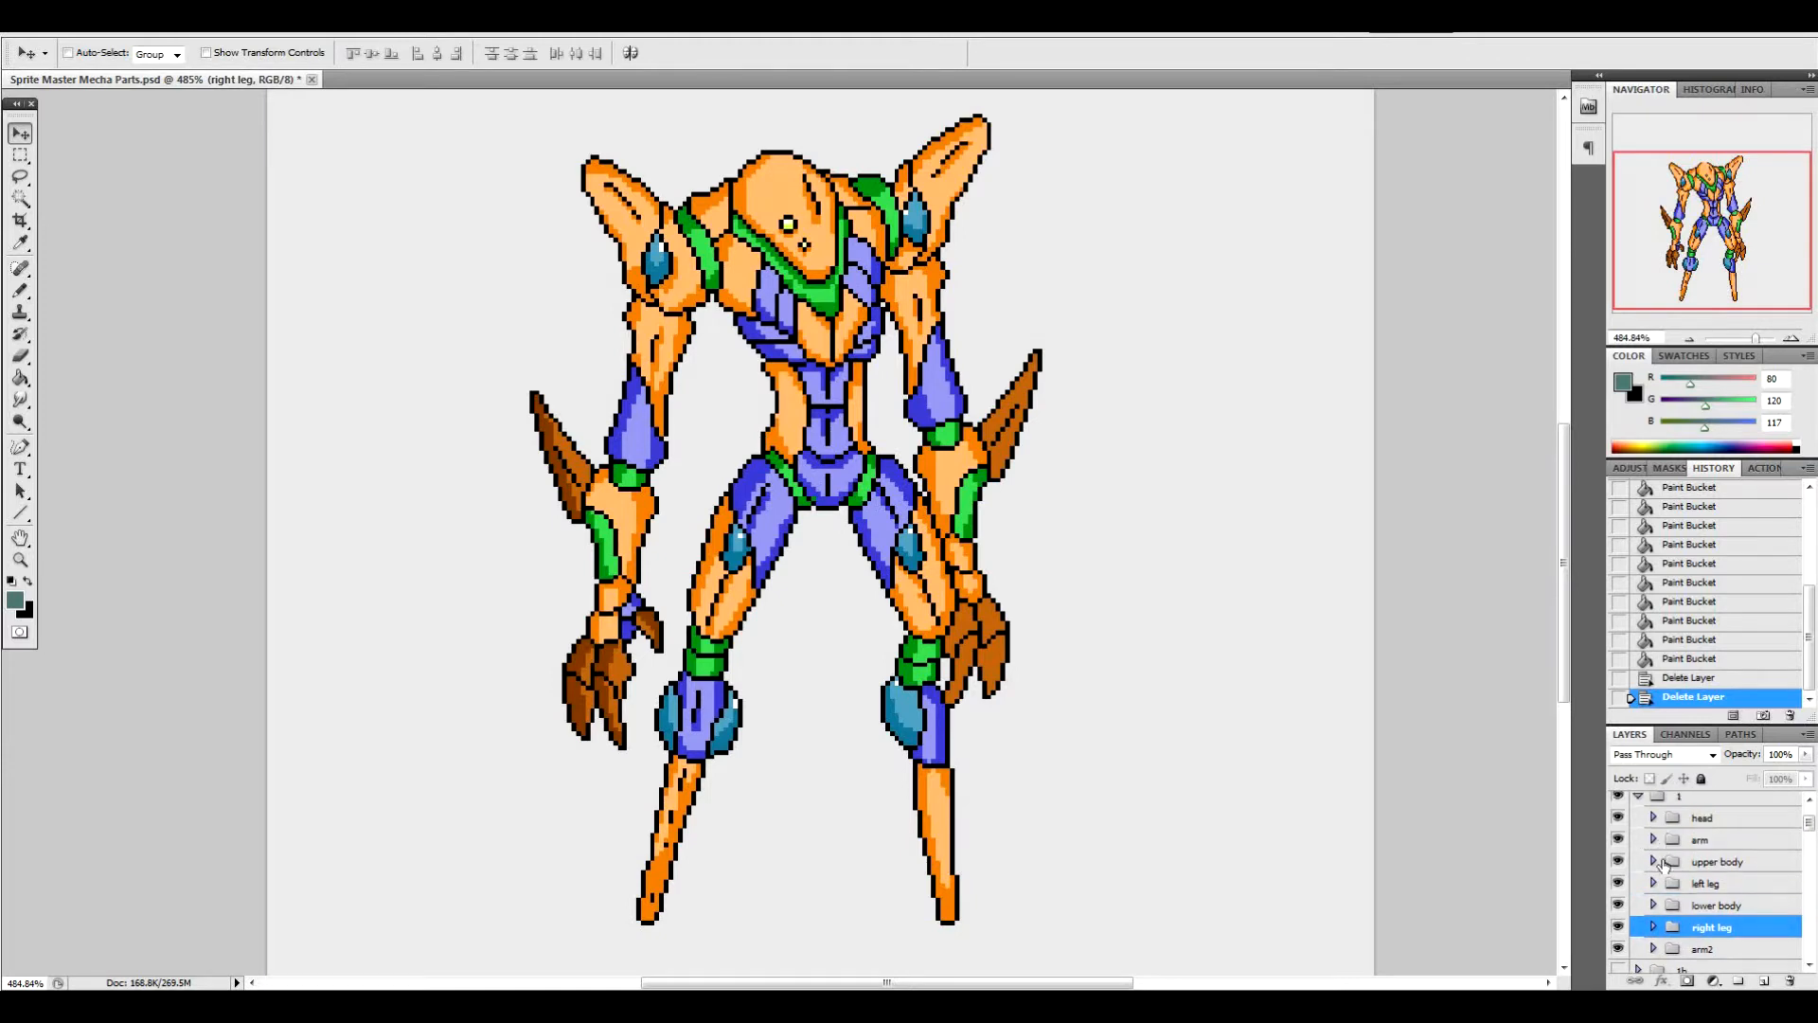
pyautogui.click(1681, 952)
pyautogui.click(1653, 948)
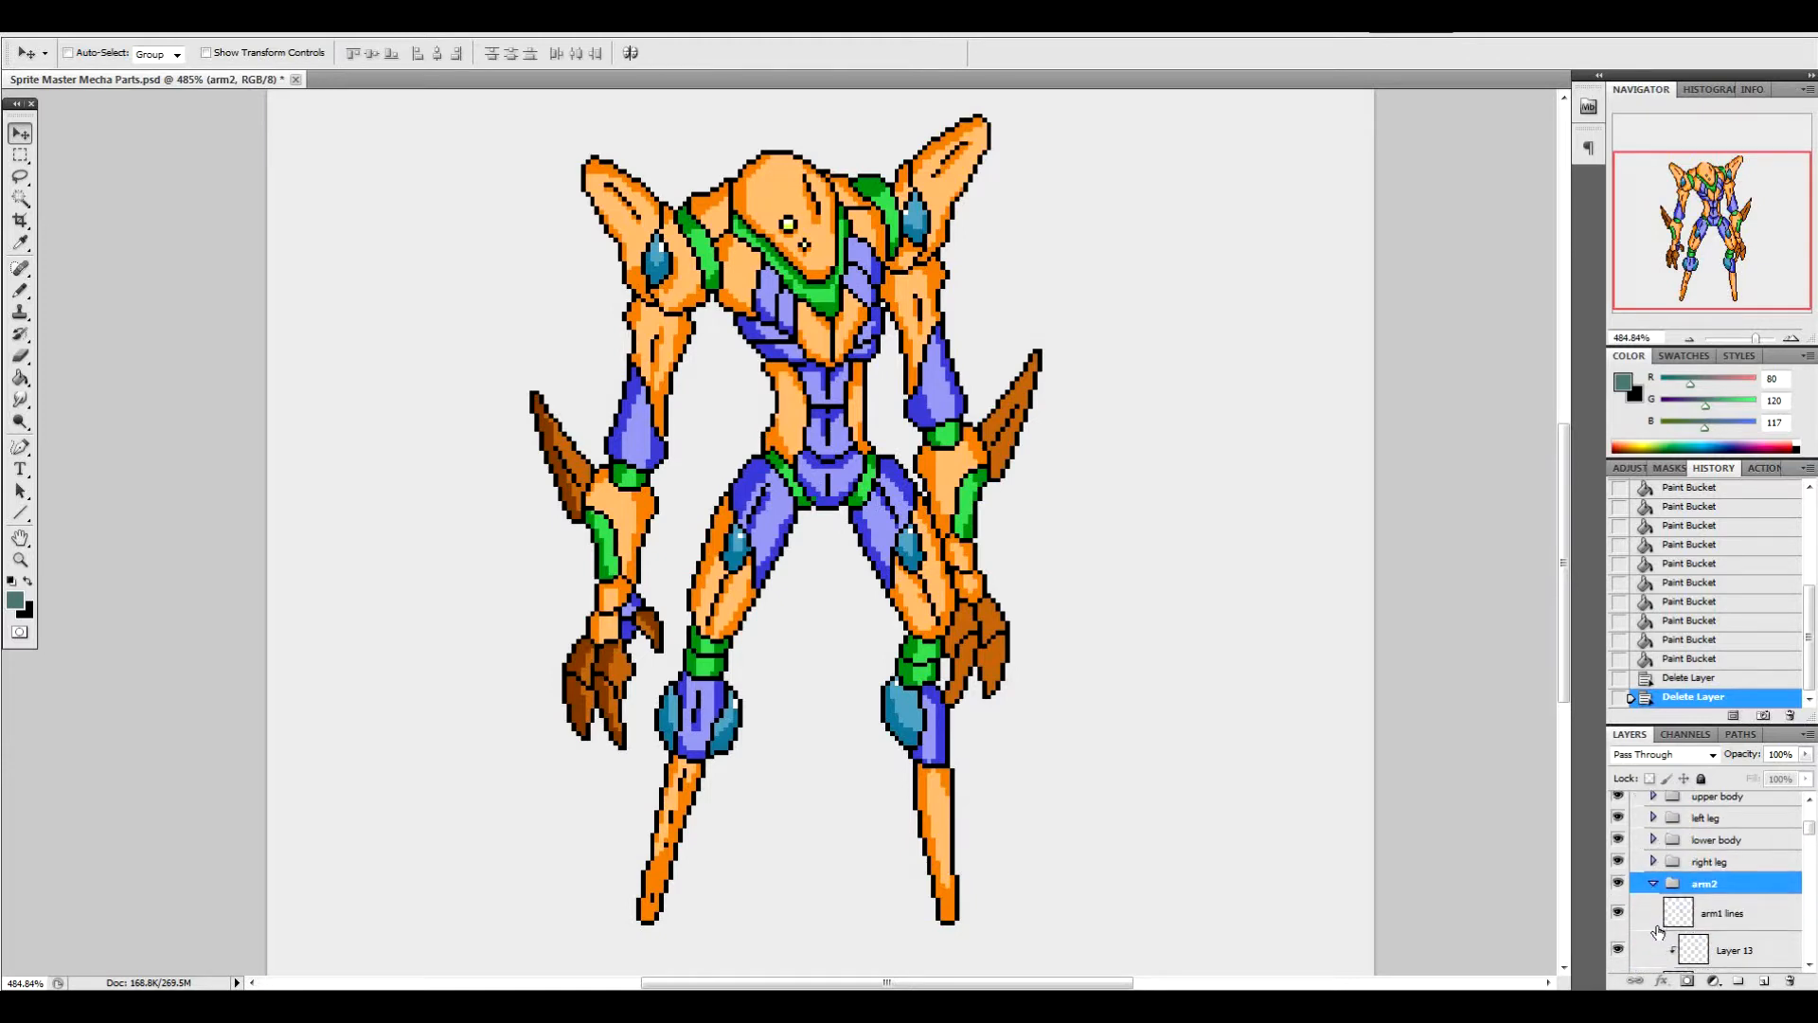
pyautogui.scroll(-6, 1639, 929)
pyautogui.click(1618, 883)
pyautogui.click(1618, 885)
pyautogui.click(1617, 885)
pyautogui.click(1617, 886)
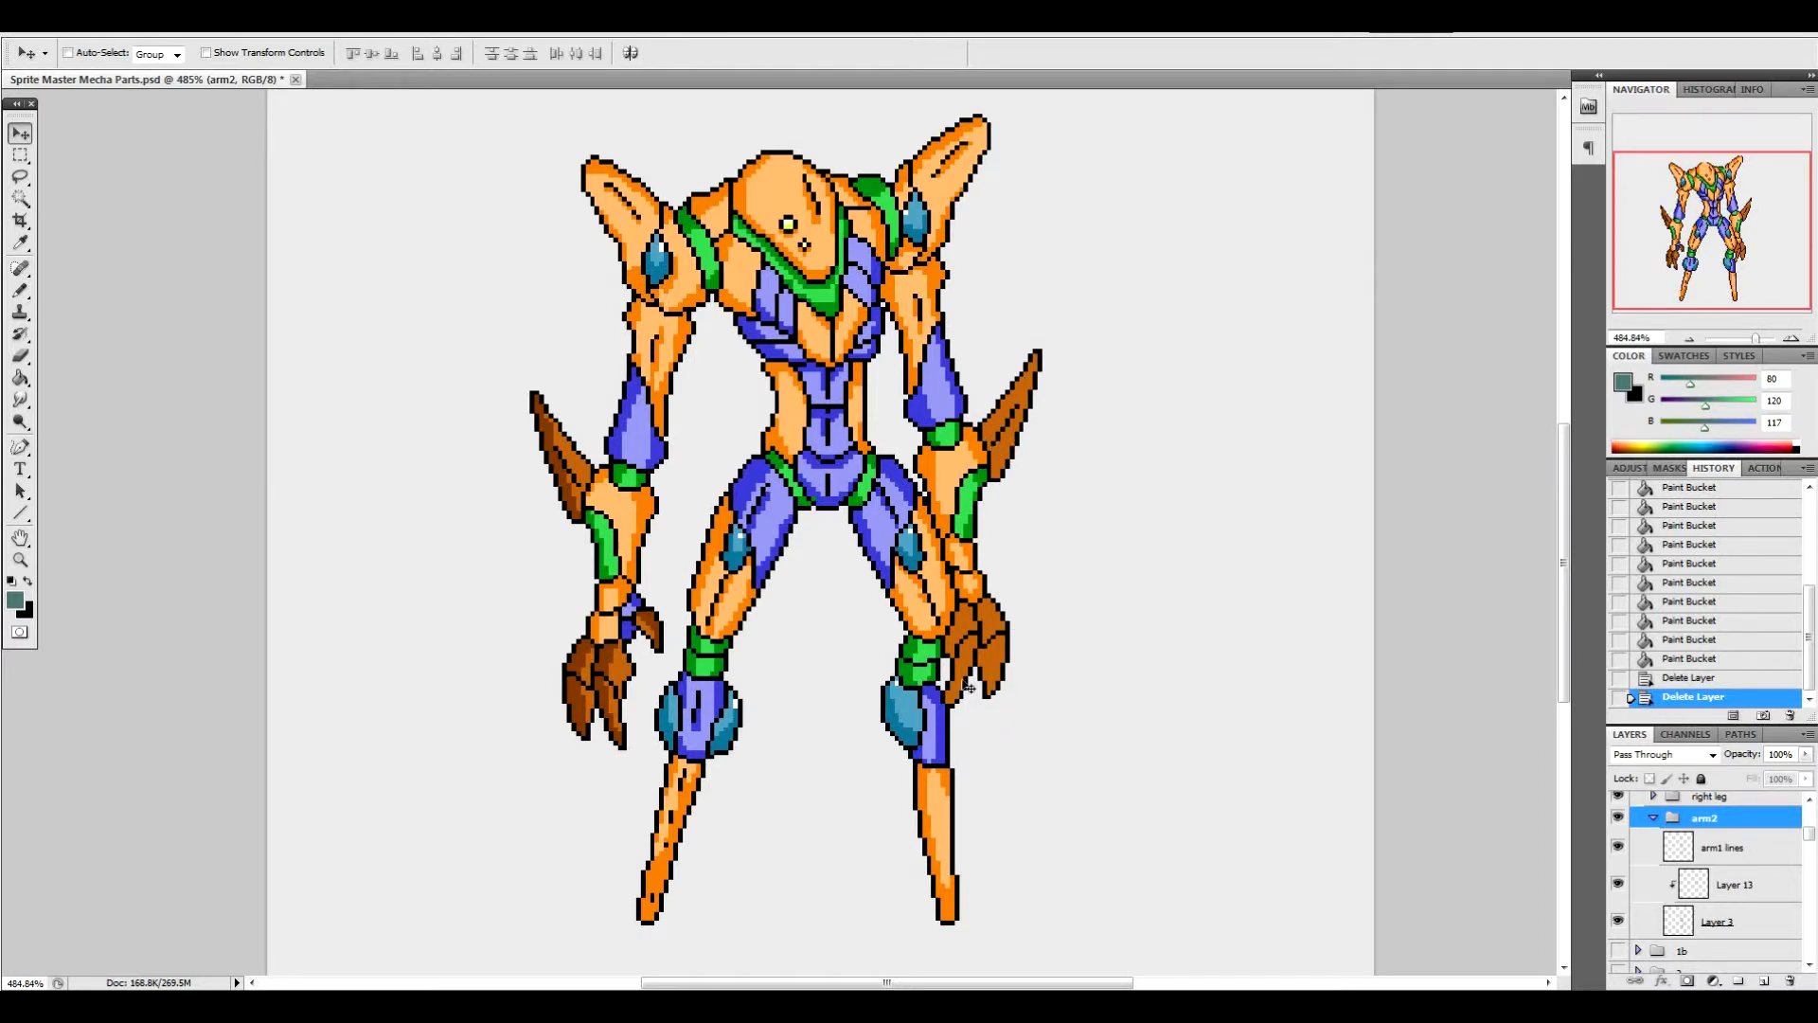
# On Layer 13 of arm2, pencil dark brown #834000, sampled from the other arm's spike, as shading on the forearm spike
pyautogui.click(1739, 884)
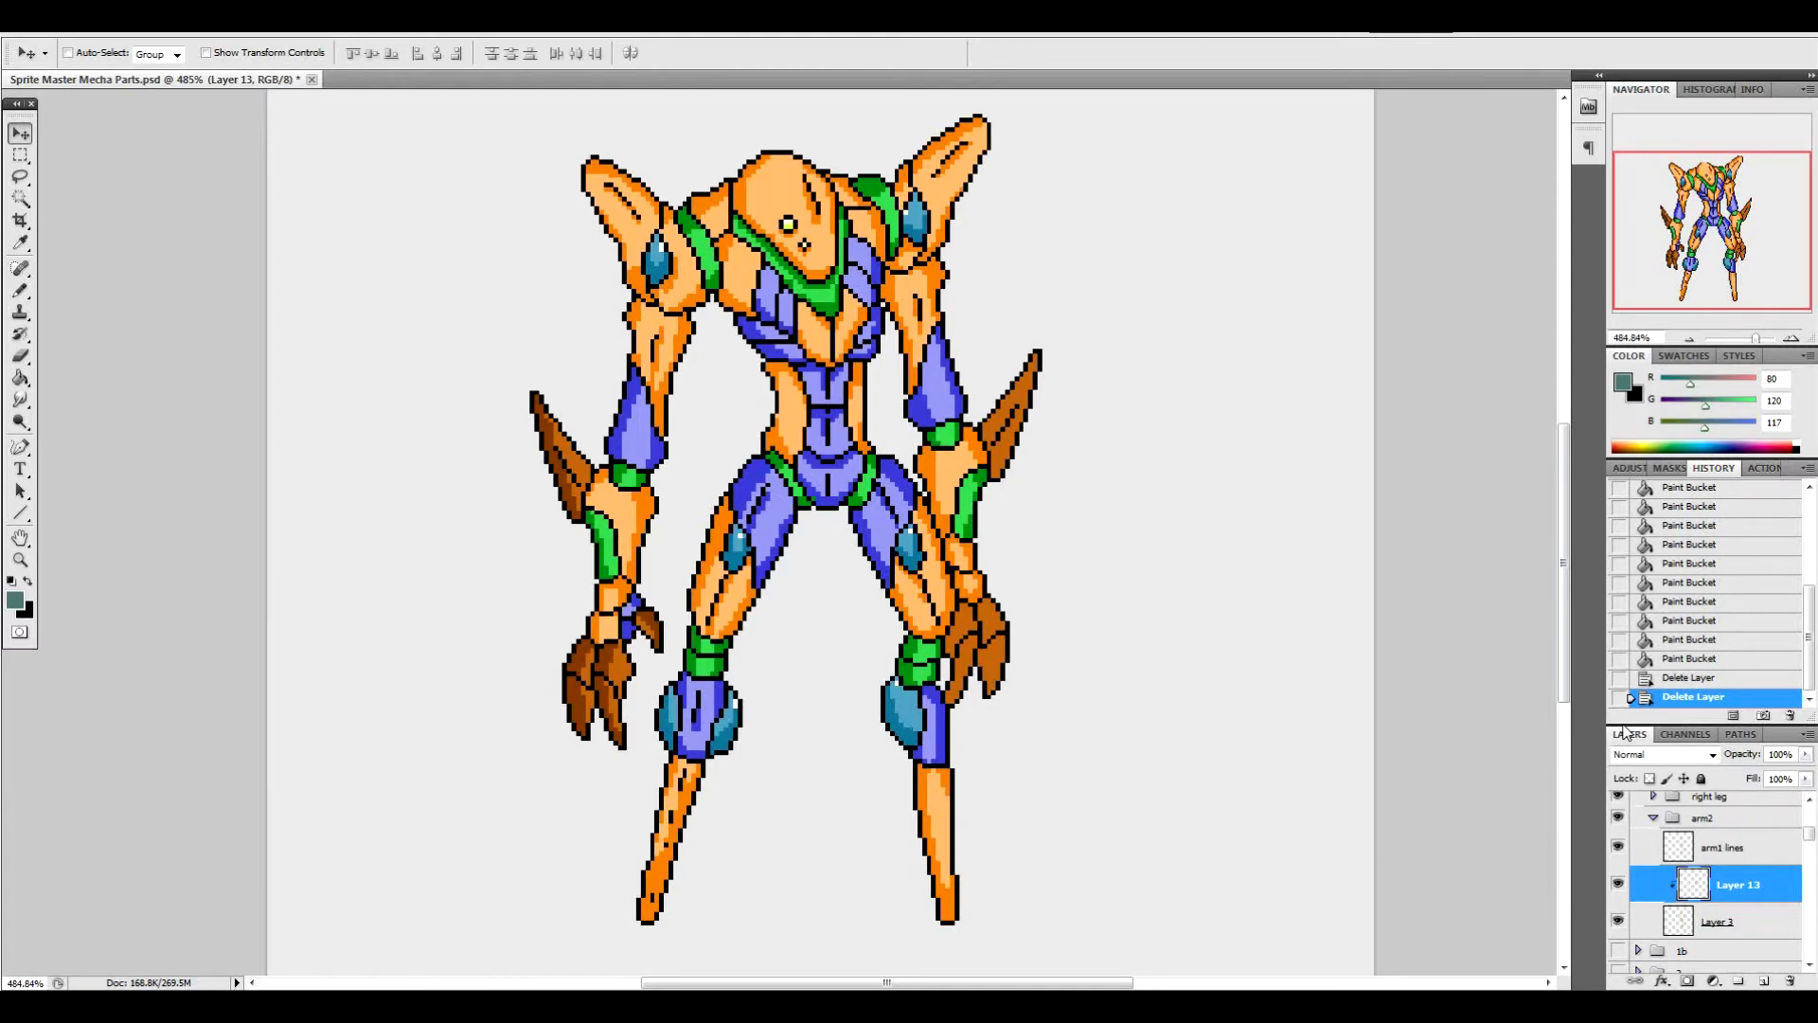
pyautogui.scroll(-2, 1564, 488)
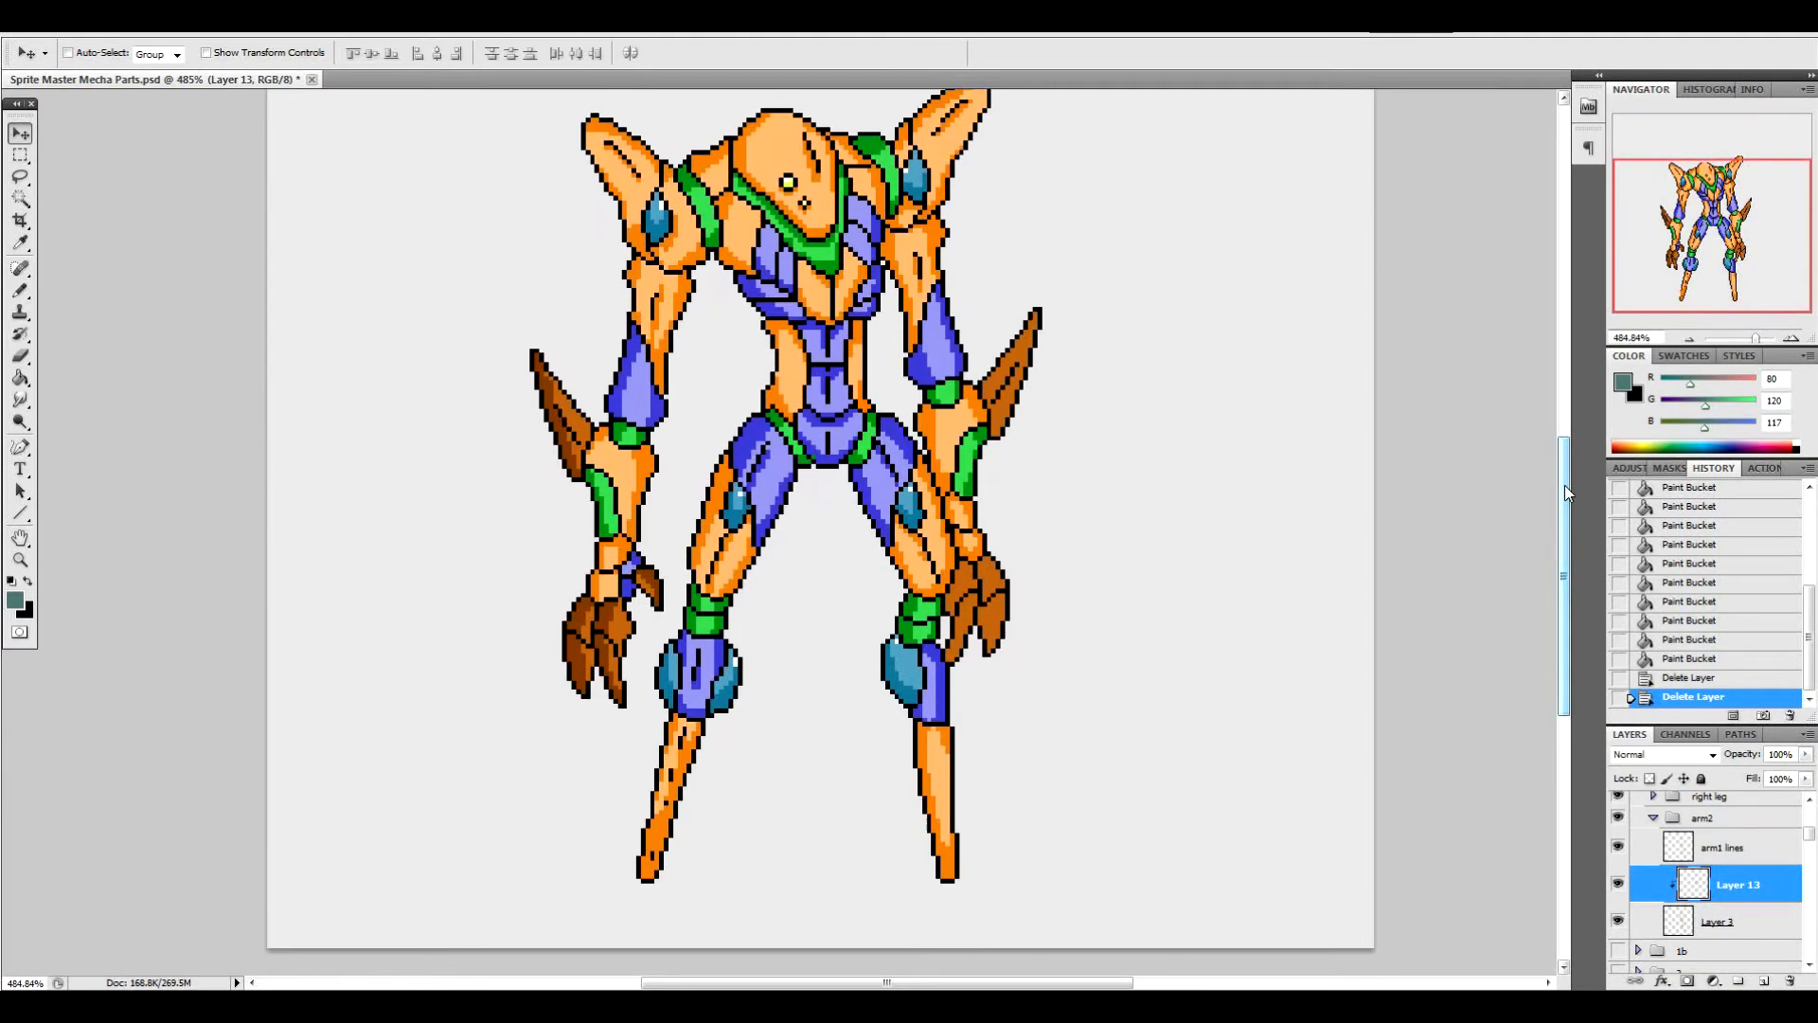
pyautogui.click(15, 599)
pyautogui.click(567, 404)
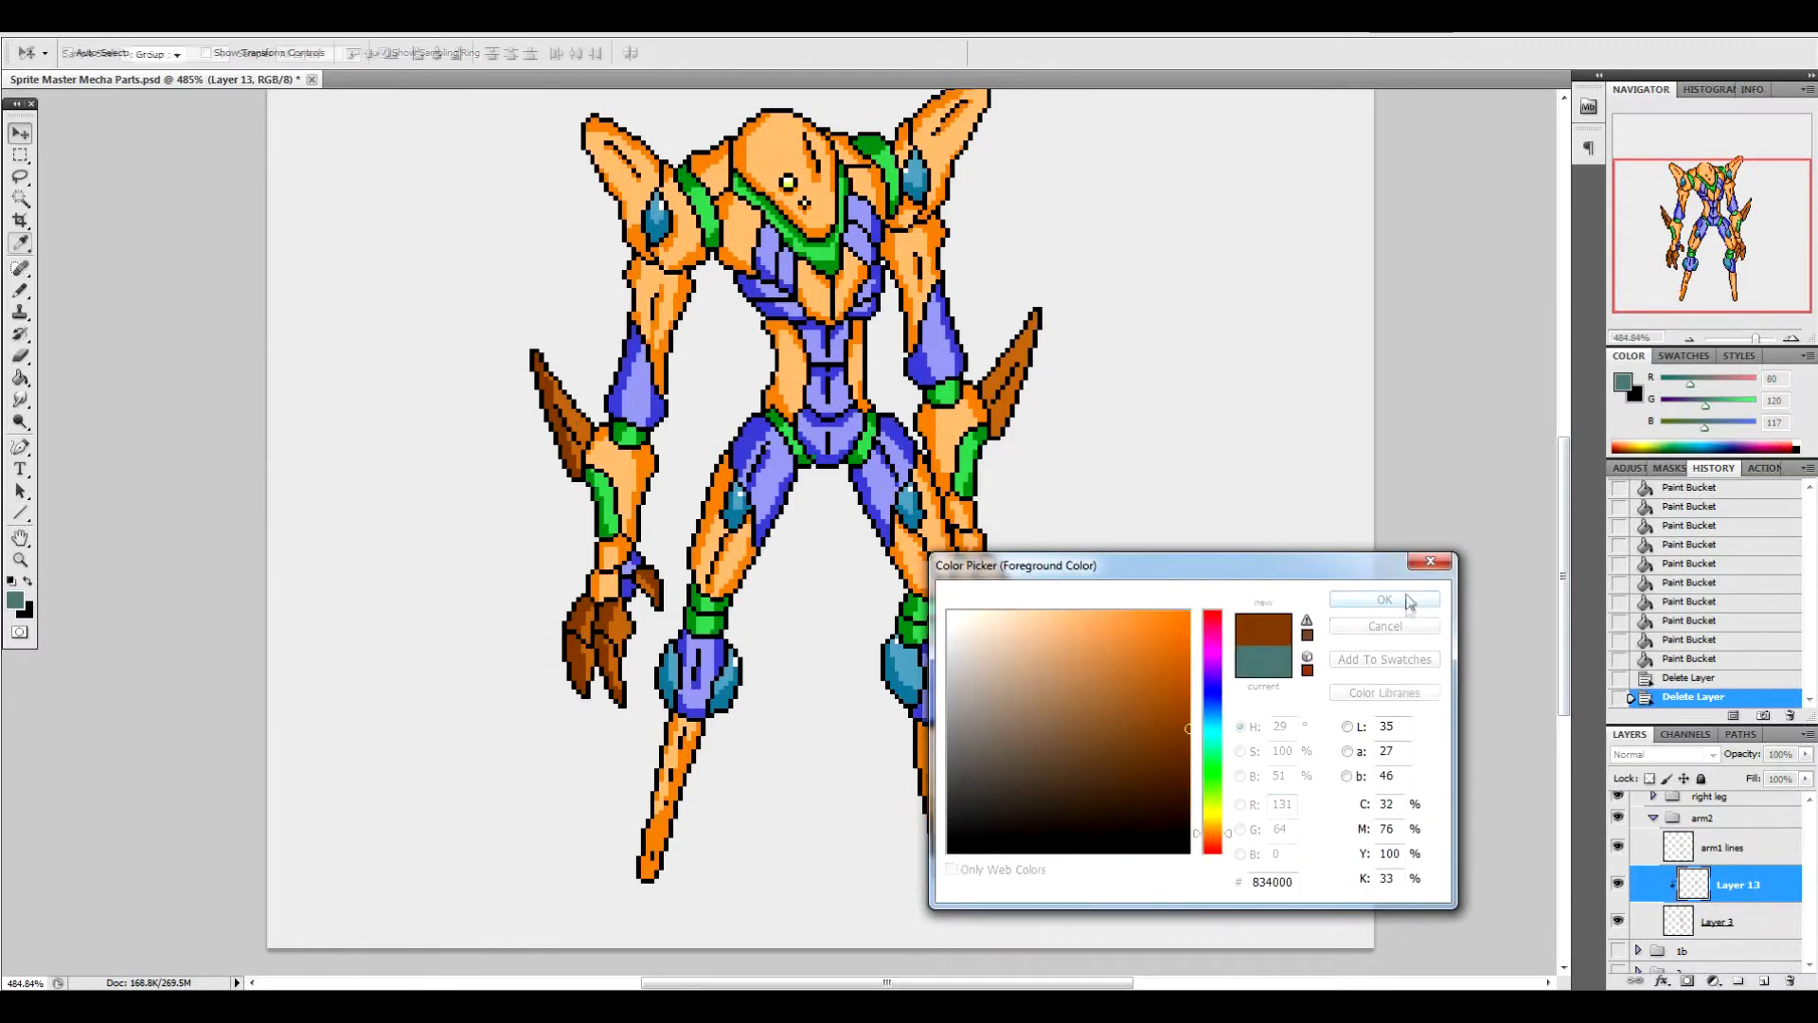
pyautogui.click(1384, 599)
pyautogui.click(20, 291)
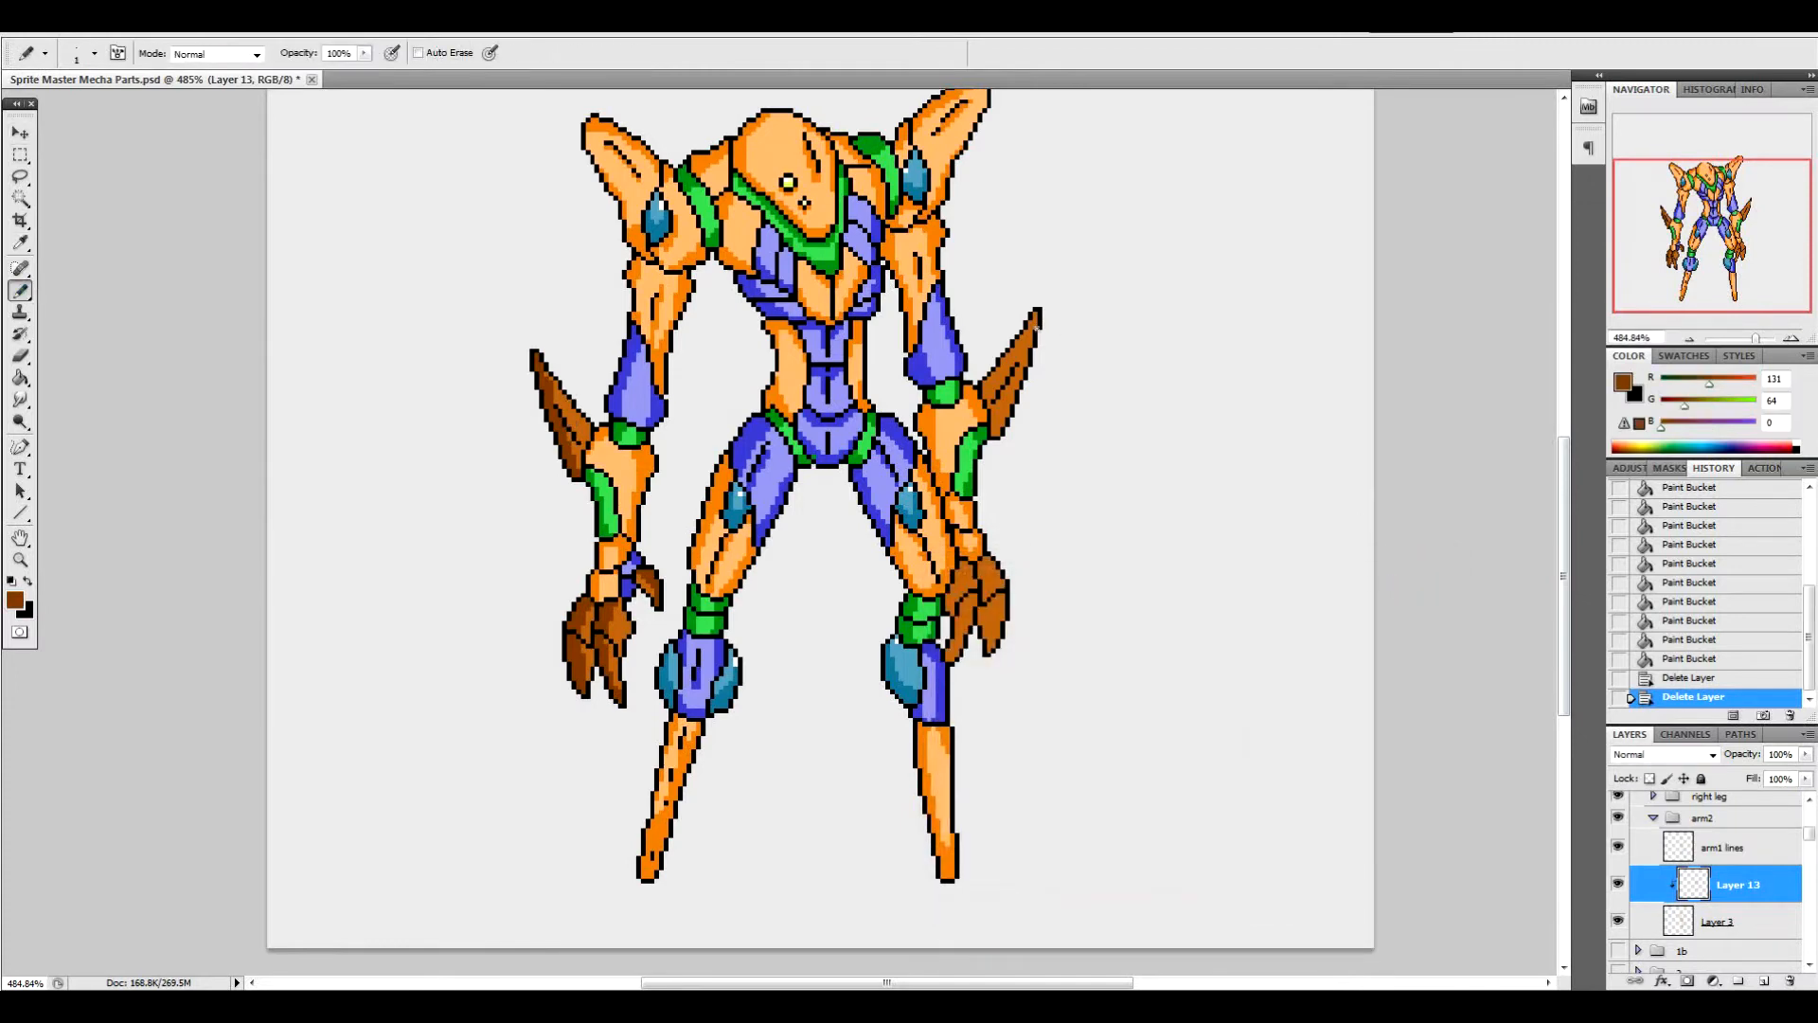
pyautogui.moveTo(1003, 420); pyautogui.dragTo(994, 435)
pyautogui.click(1020, 372)
pyautogui.click(1006, 403)
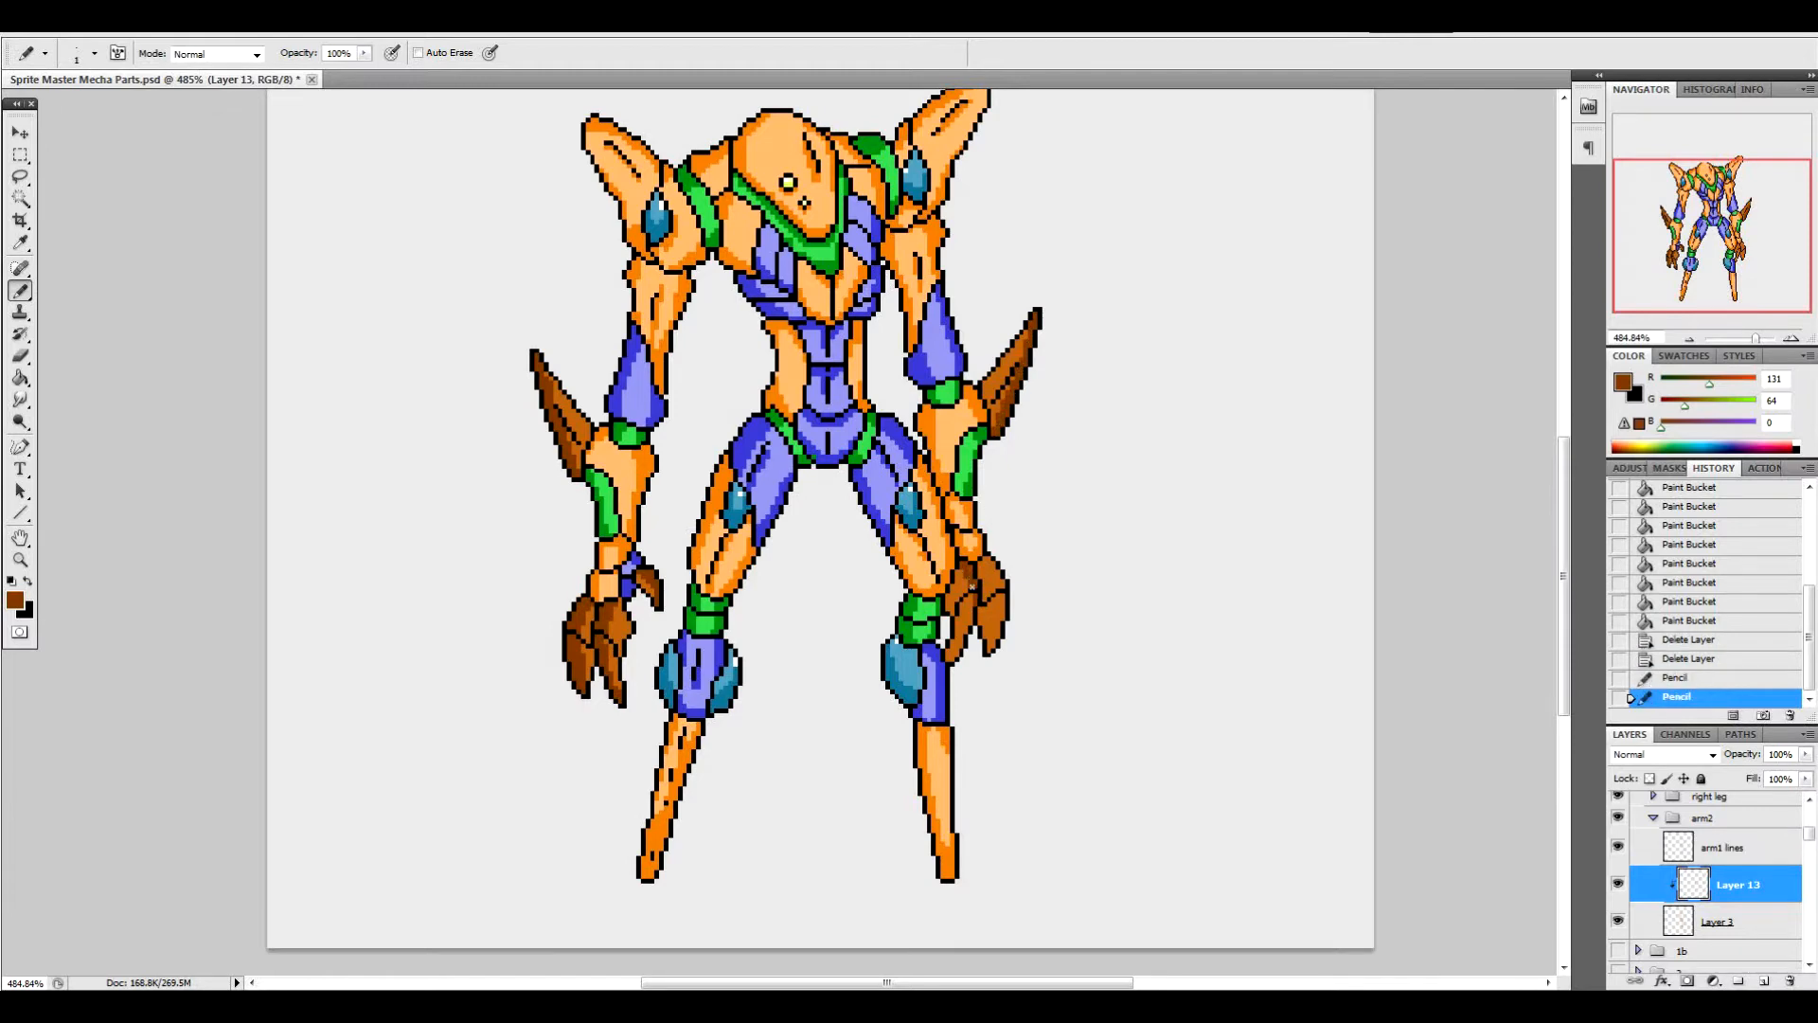
# Pencil dark brown shading along the fingers and knuckles of the arm2 hand
pyautogui.click(950, 657)
pyautogui.click(949, 656)
pyautogui.moveTo(995, 651); pyautogui.dragTo(985, 570)
pyautogui.click(990, 566)
pyautogui.moveTo(984, 565); pyautogui.dragTo(1007, 633)
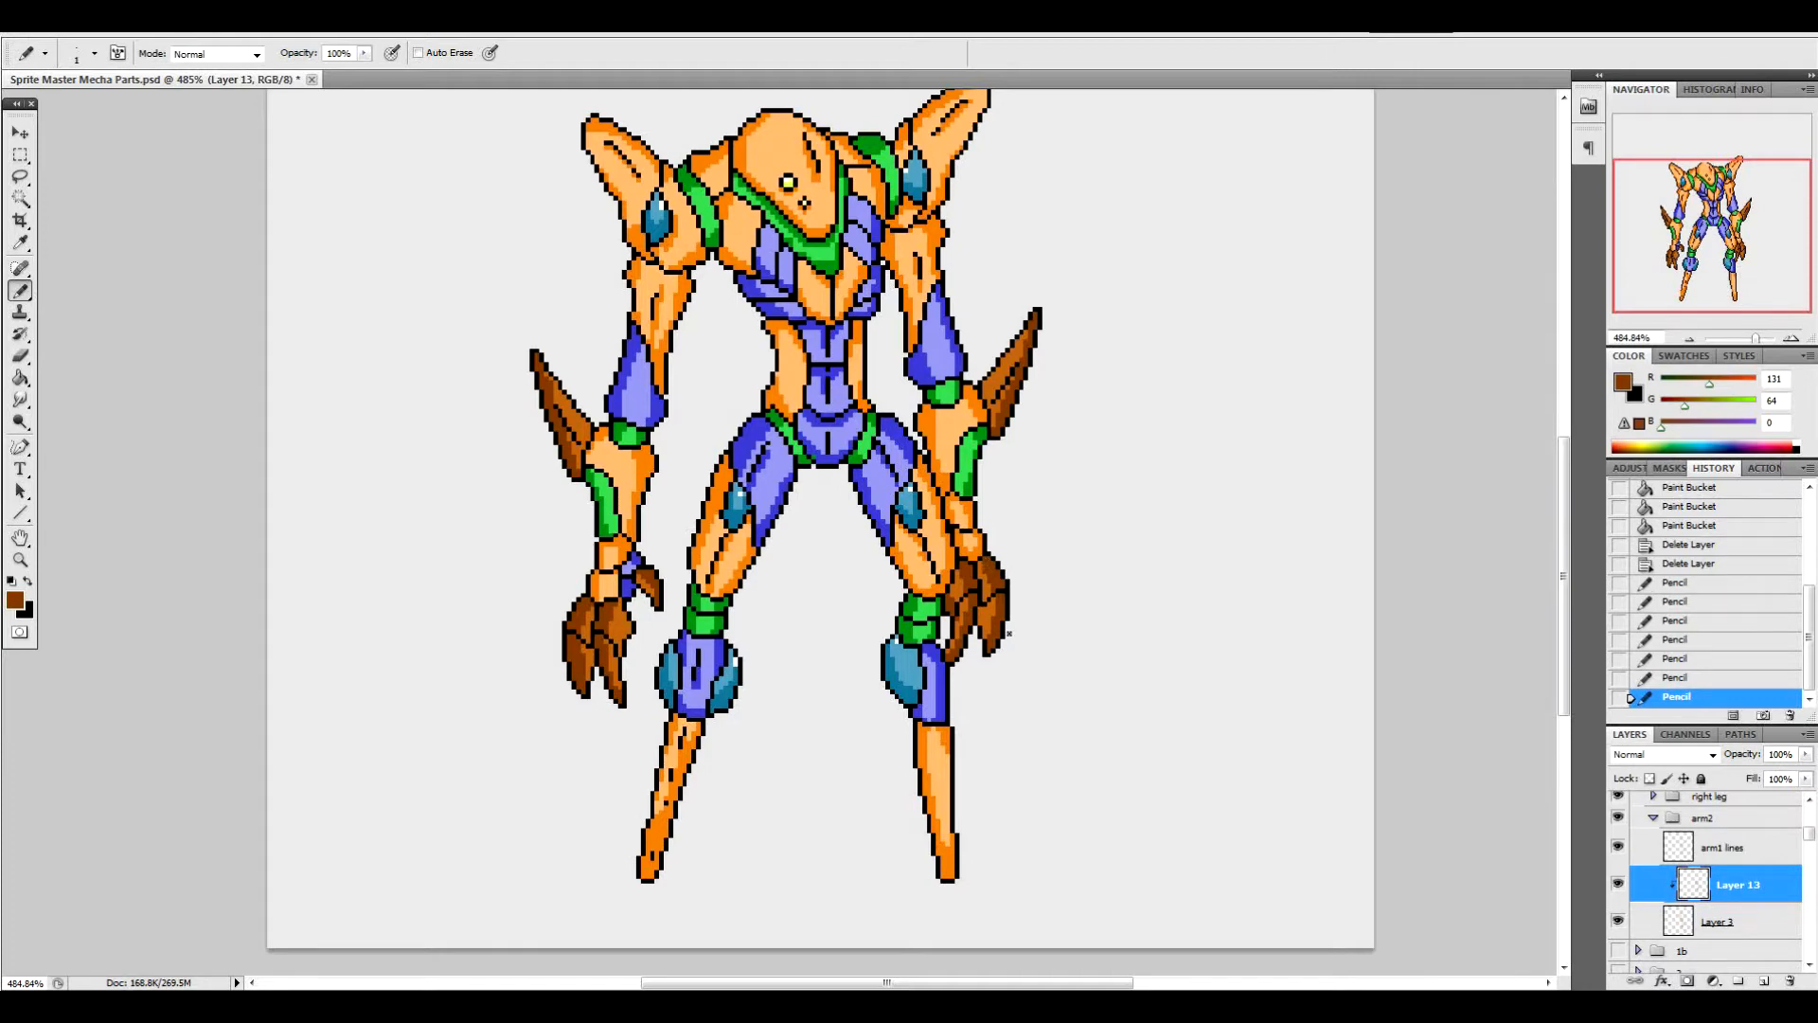
# Collapse the arm2 subgroup and group 1, and save the document
pyautogui.click(1654, 817)
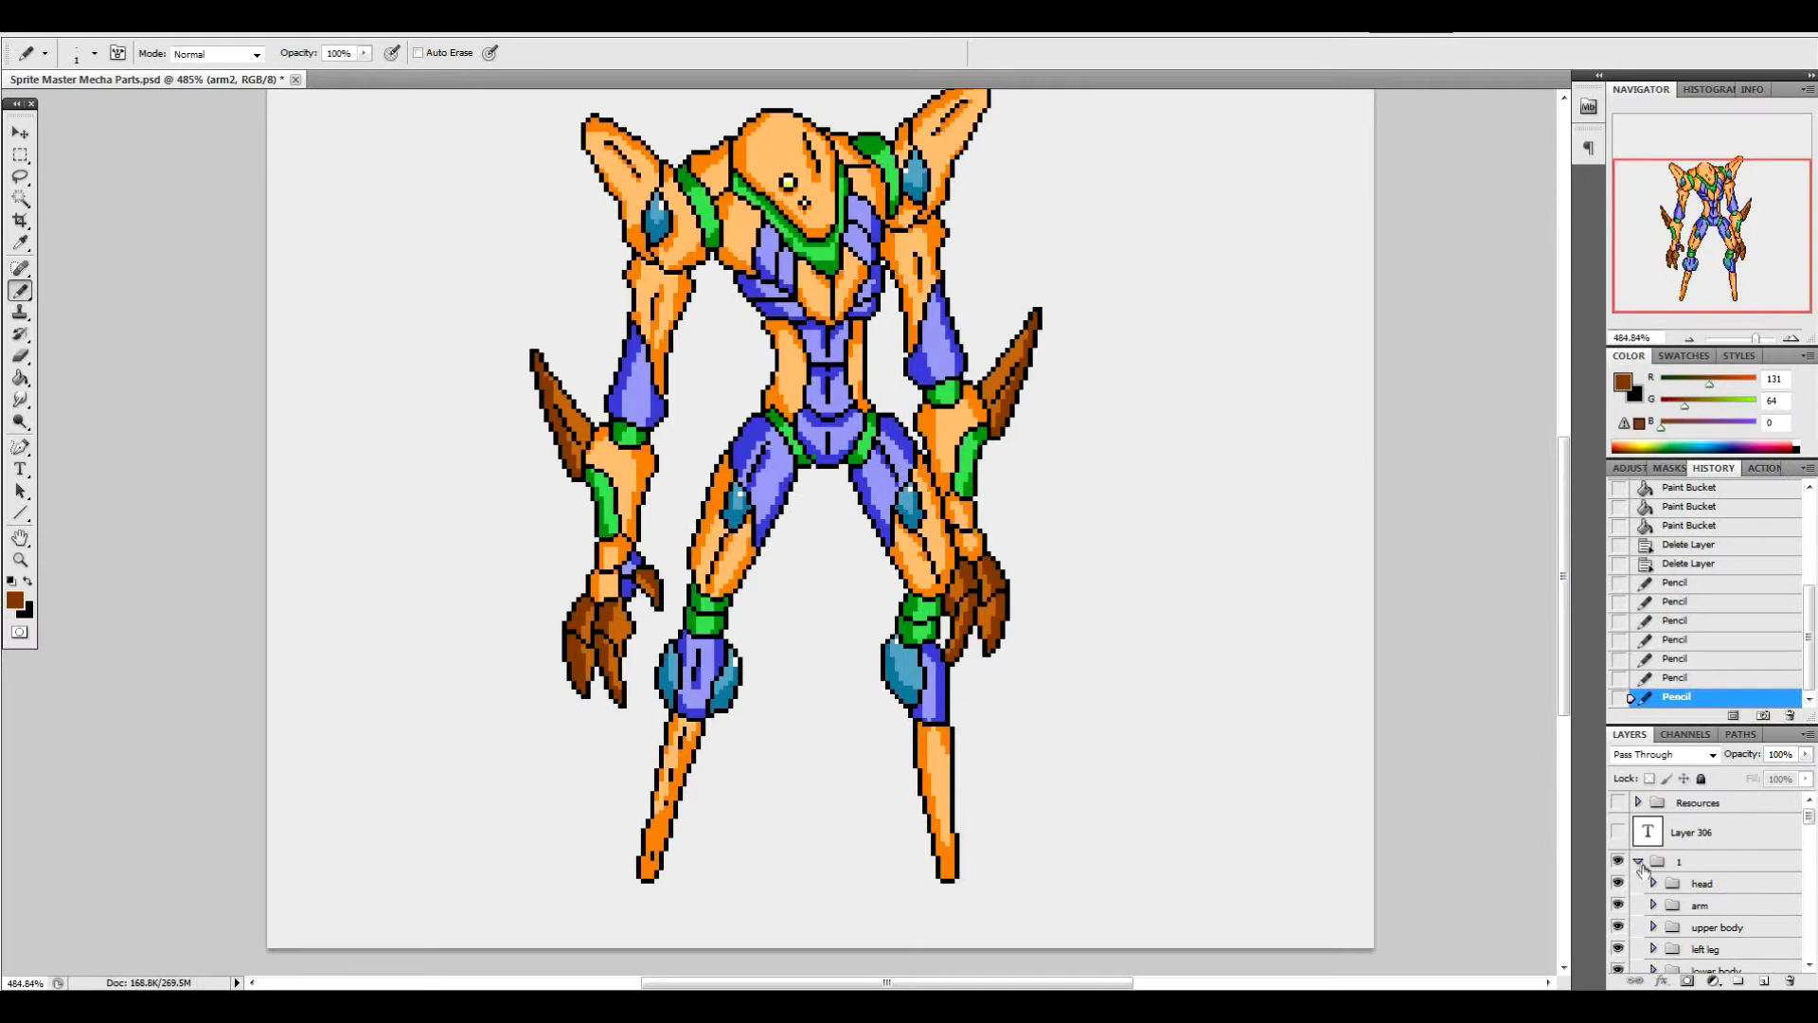
pyautogui.click(1655, 862)
pyautogui.click(54, 23)
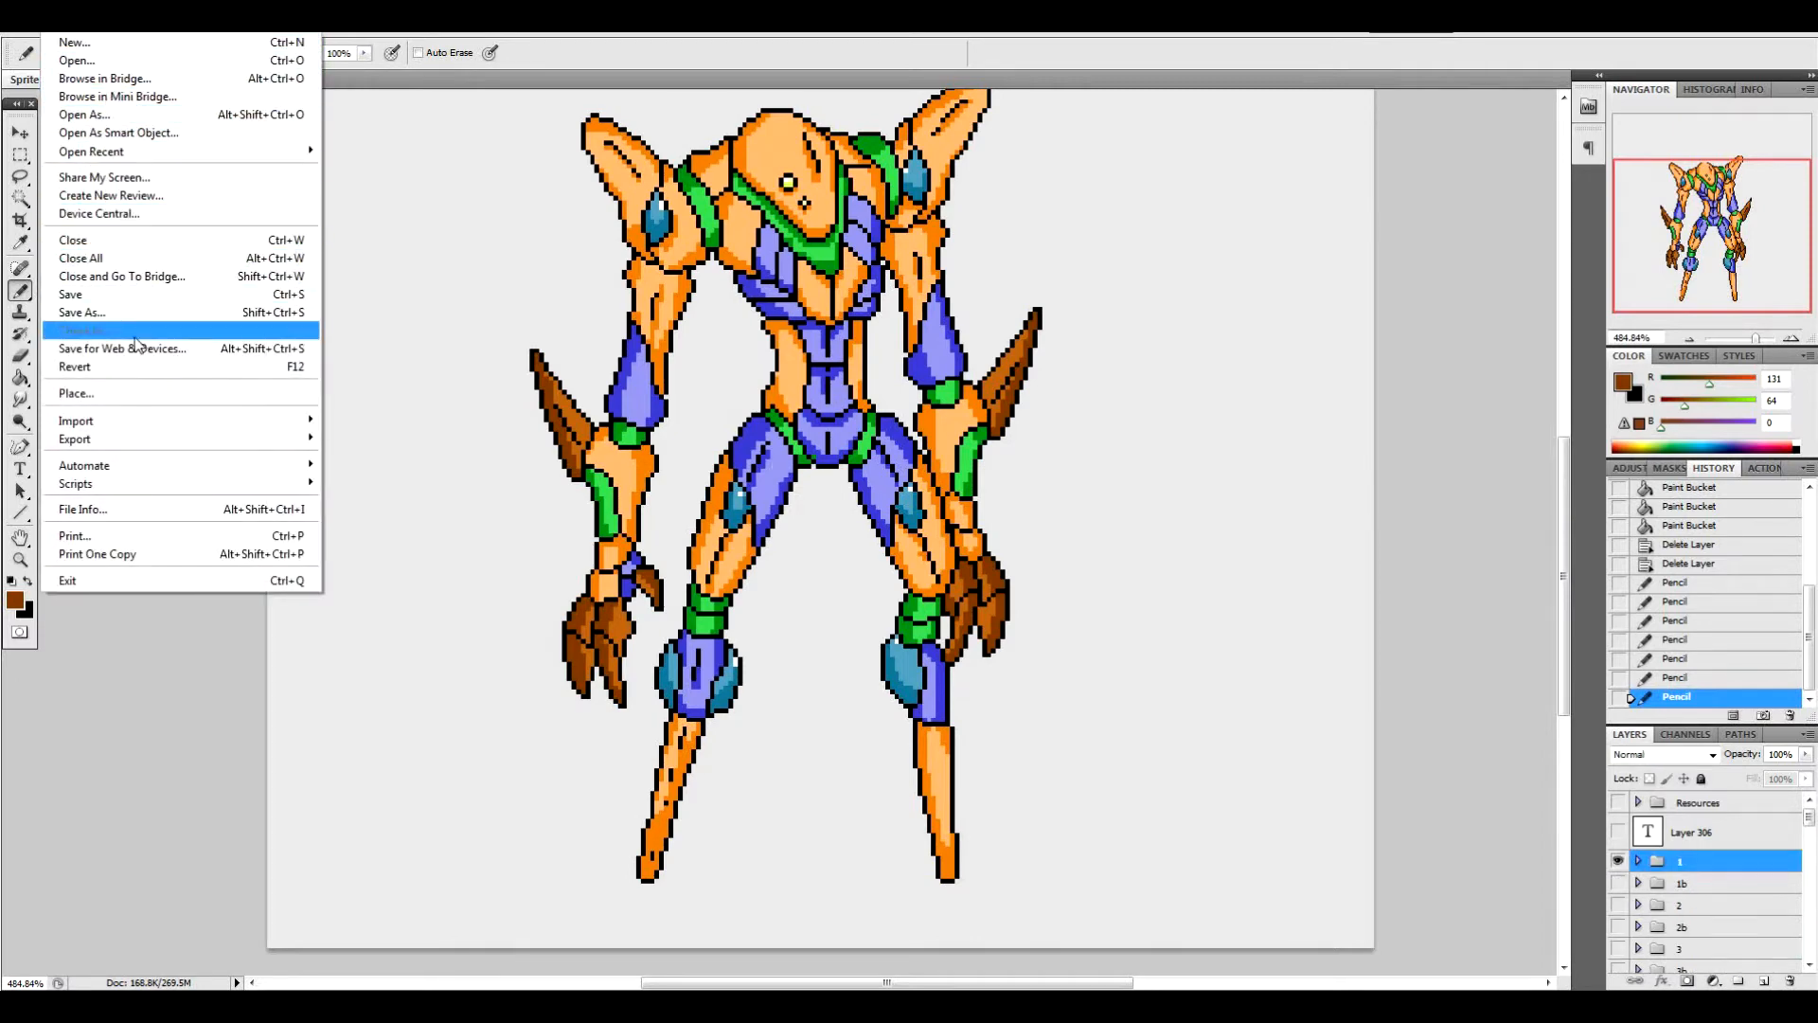
pyautogui.click(123, 294)
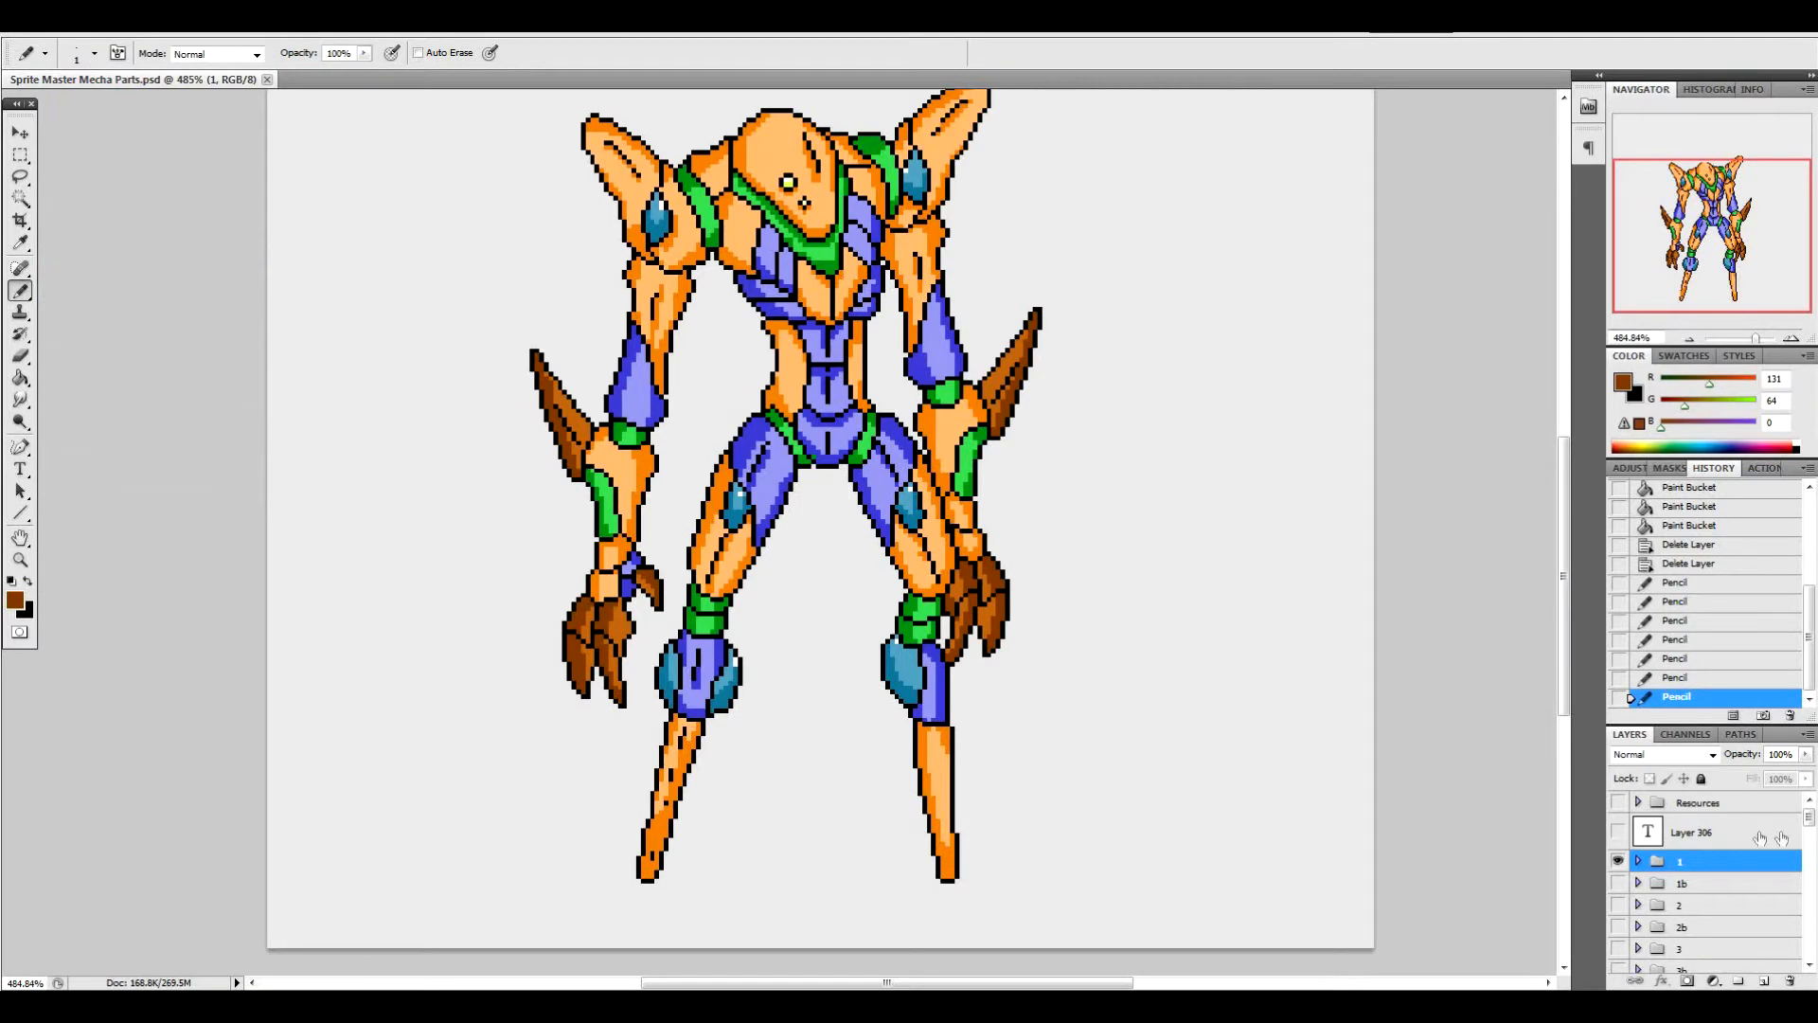
# Fade the mecha sprite by lowering the opacity of group 1 to about 26%
pyautogui.moveTo(1780, 754); pyautogui.dragTo(1665, 750)
pyautogui.write('26')
pyautogui.press('Return')
pyautogui.moveTo(1566, 604); pyautogui.dragTo(1540, 564)
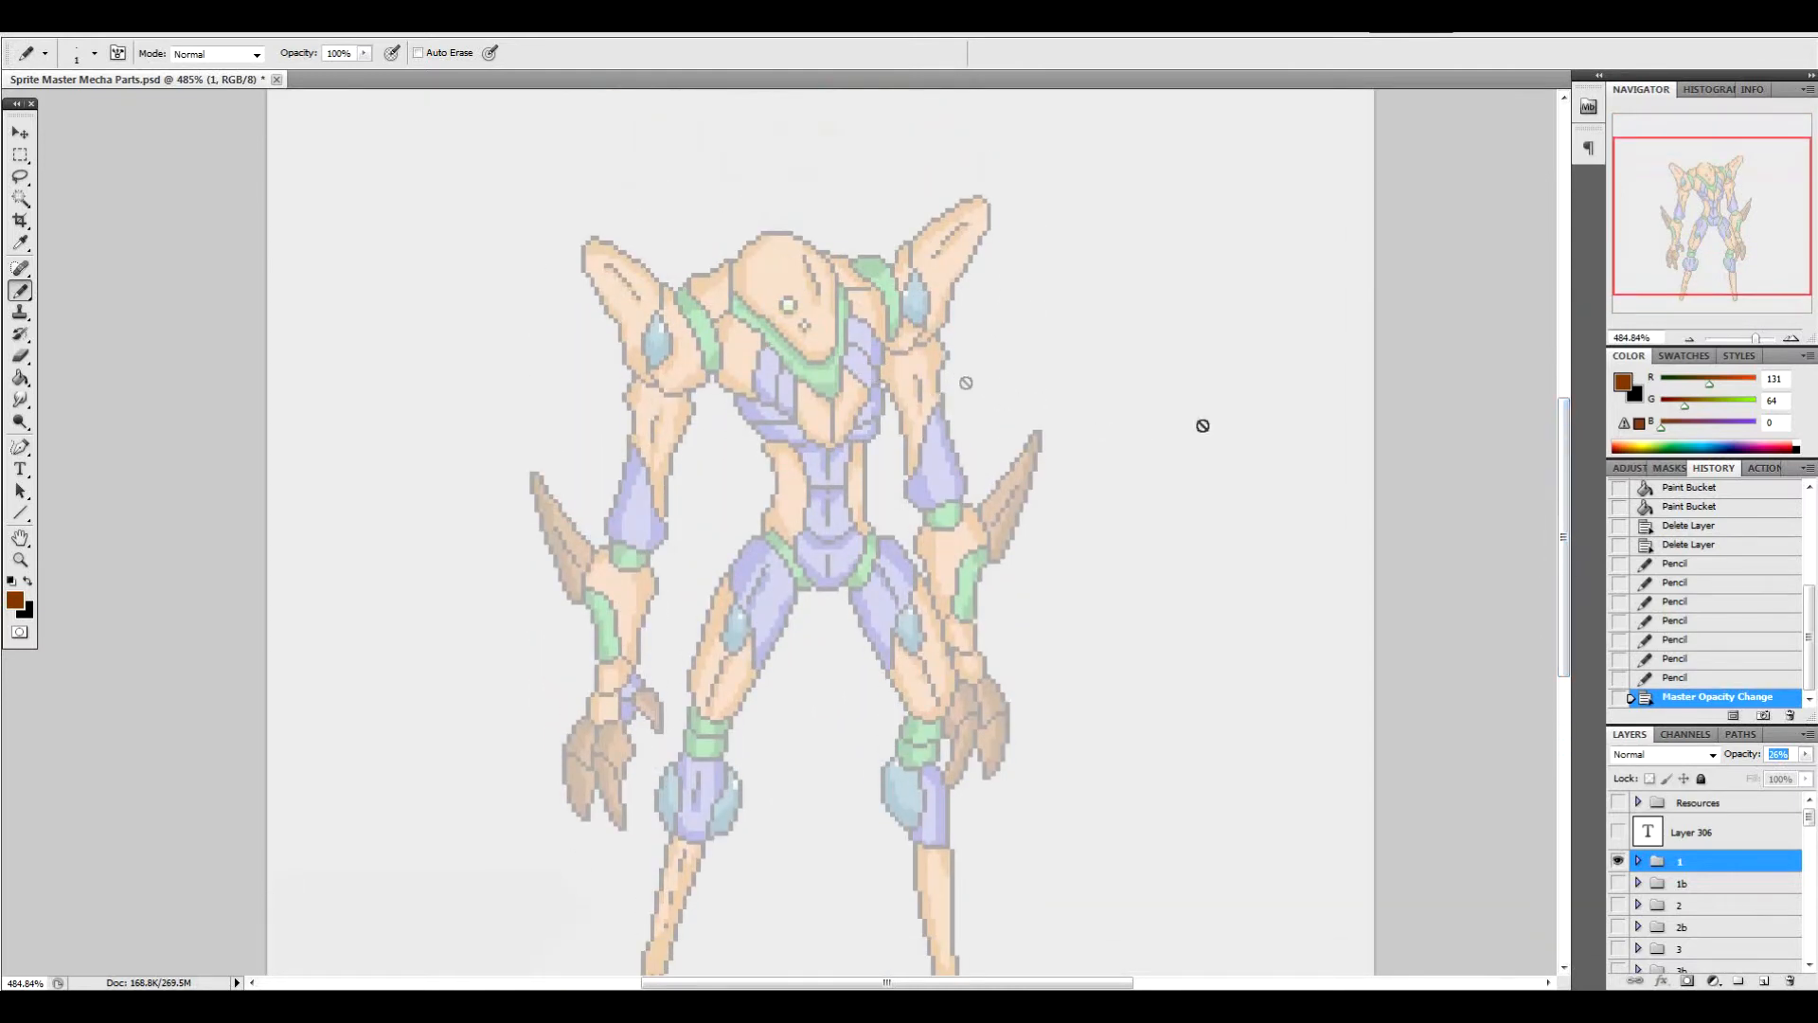
pyautogui.scroll(-3, 1562, 521)
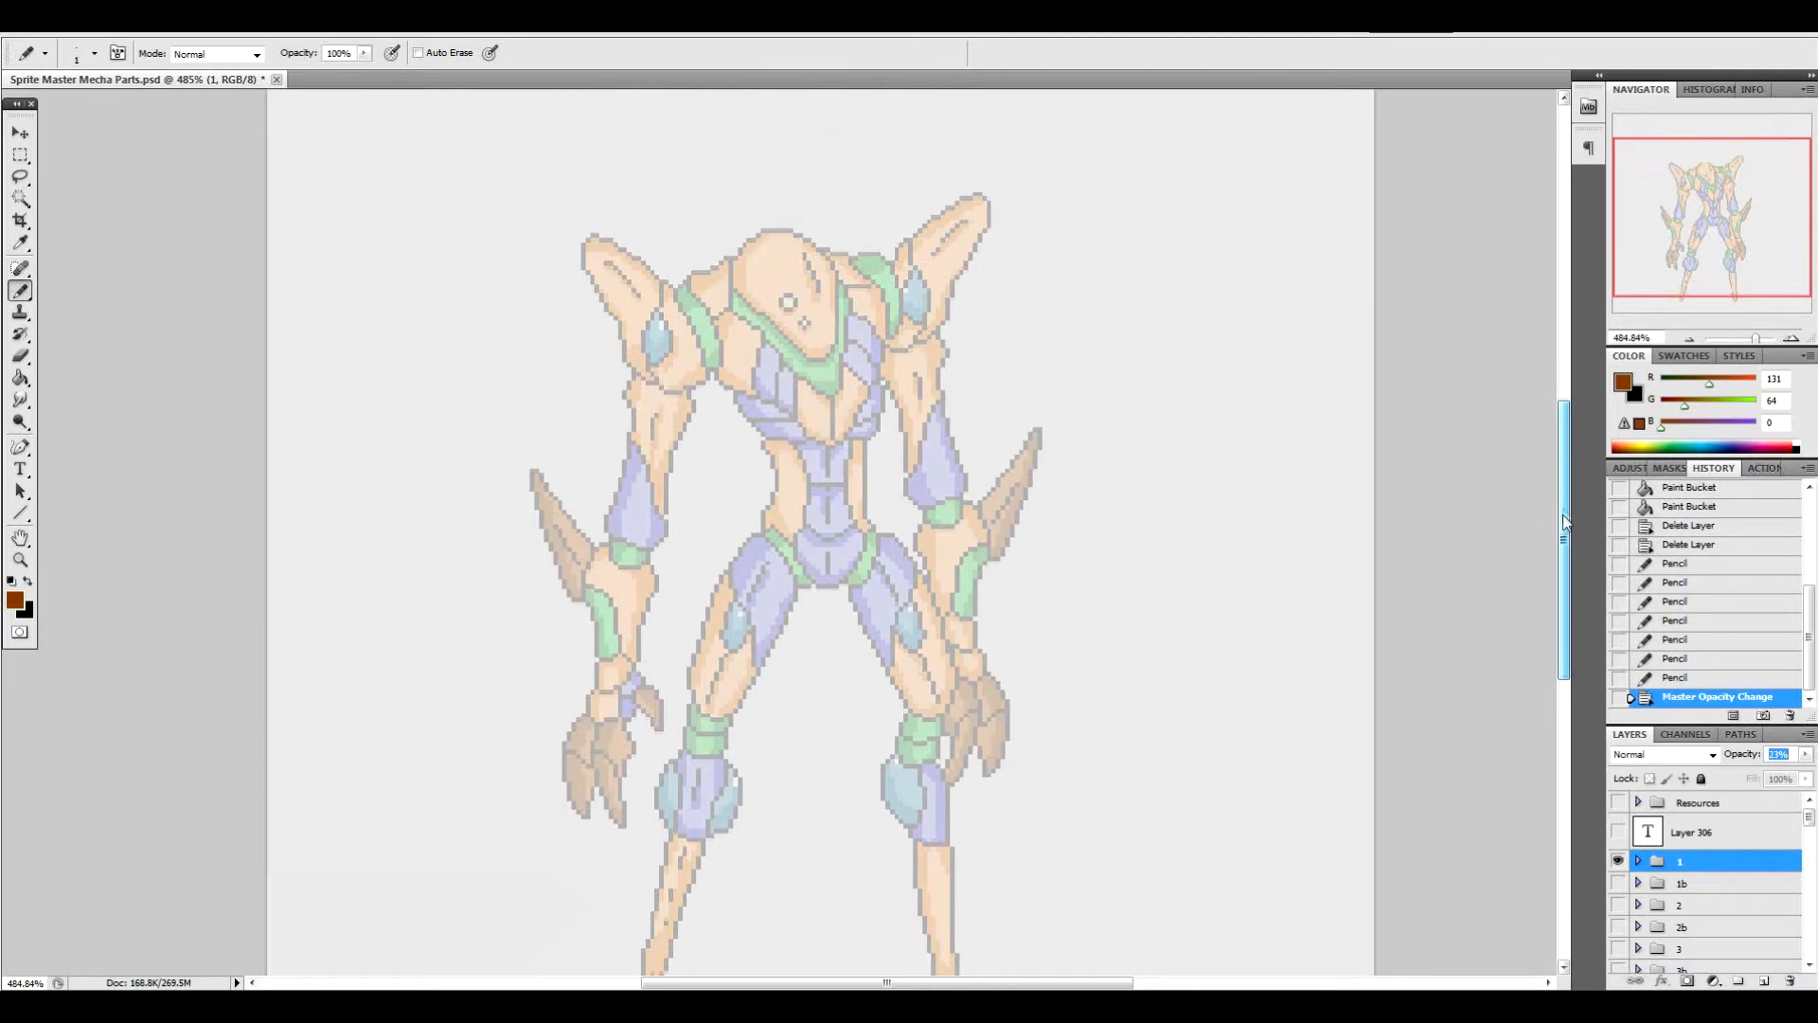
pyautogui.moveTo(1565, 521)
pyautogui.mouseDown()
pyautogui.moveTo(1564, 564)
pyautogui.moveTo(1555, 366)
pyautogui.moveTo(1565, 513)
pyautogui.moveTo(1579, 536)
pyautogui.moveTo(1587, 481)
pyautogui.moveTo(1597, 529)
pyautogui.mouseUp()
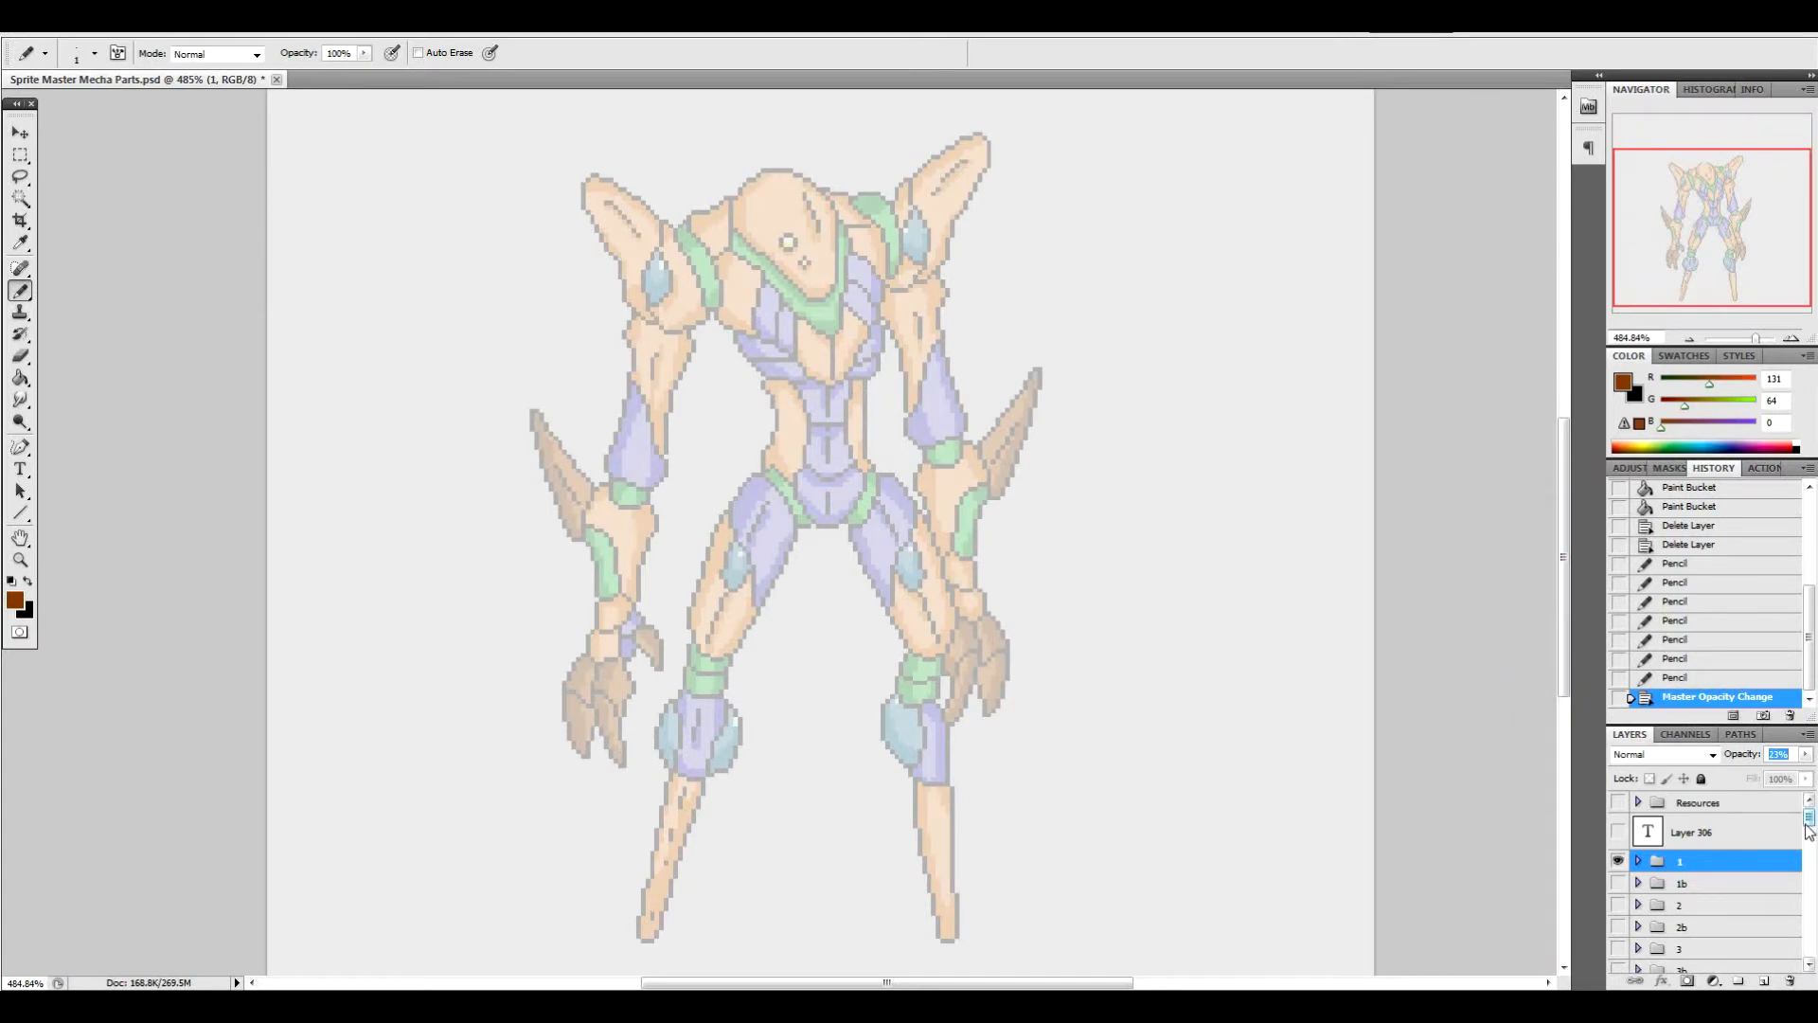
# Locate and select the Blank Template group below groups 36 and 37 in the layer stack
pyautogui.moveTo(1809, 831); pyautogui.dragTo(1804, 961)
pyautogui.click(1705, 843)
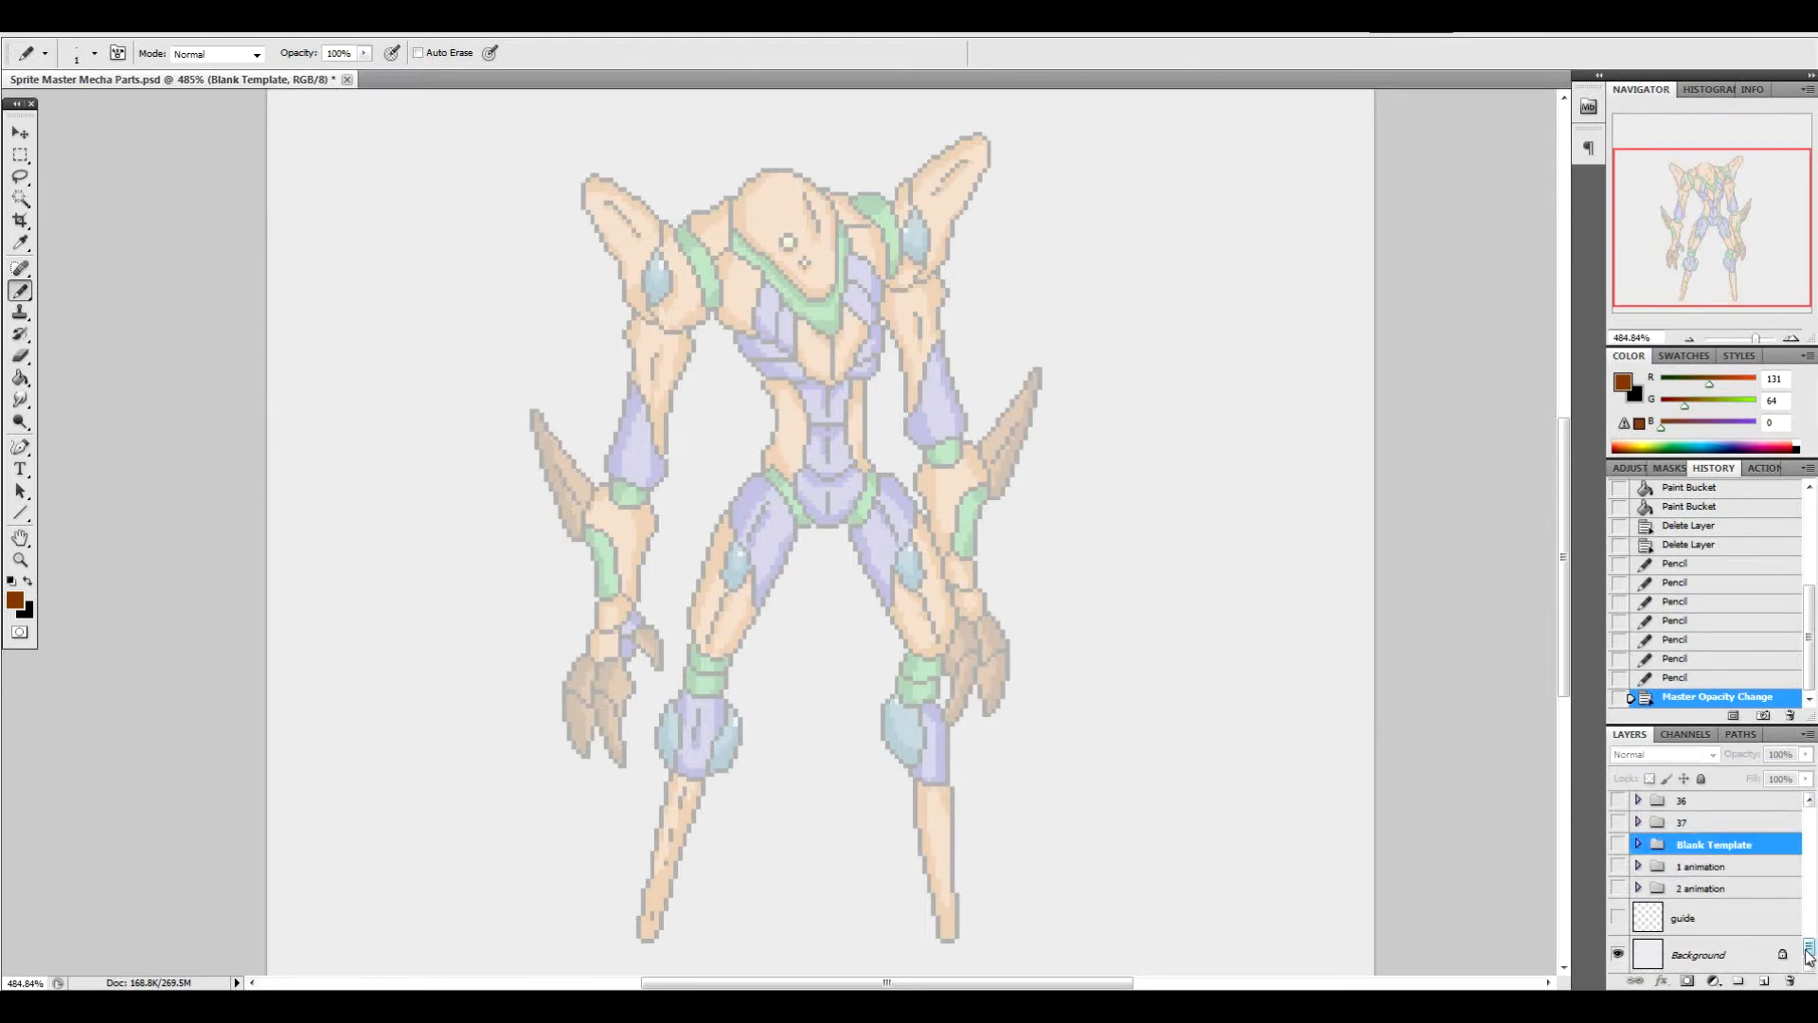
pyautogui.moveTo(1808, 952); pyautogui.dragTo(1810, 948)
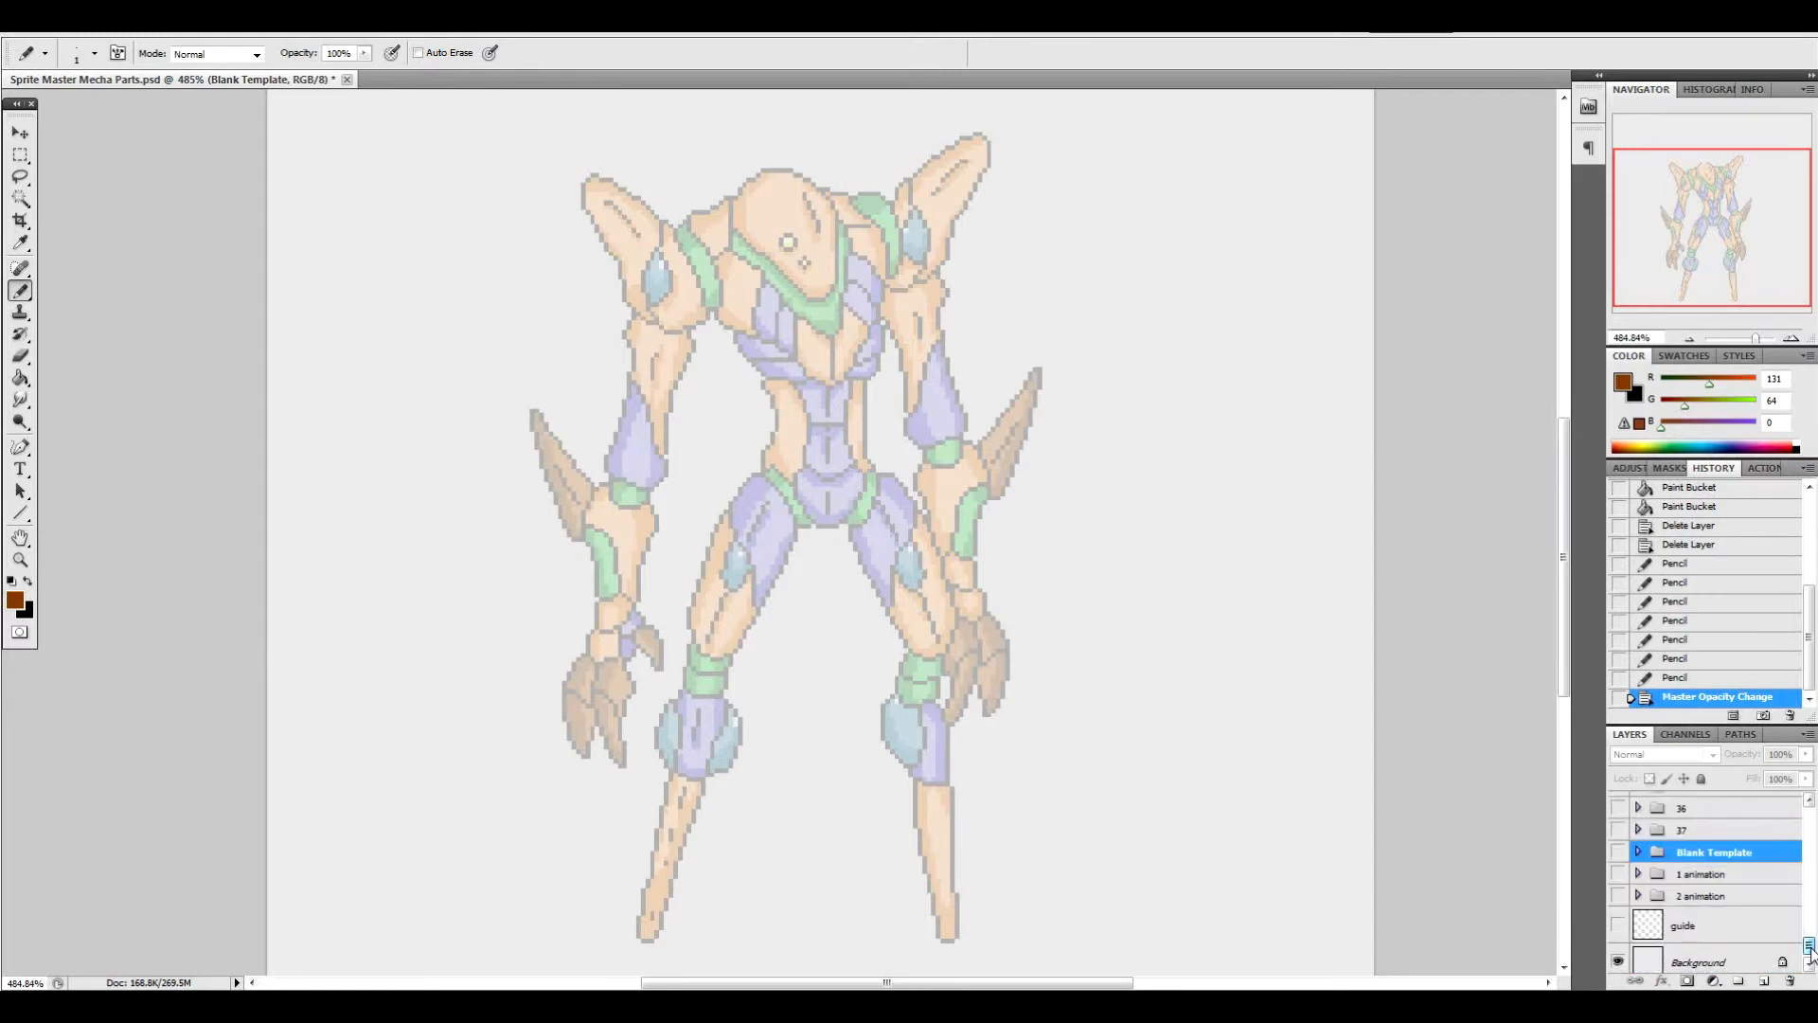
pyautogui.click(1674, 830)
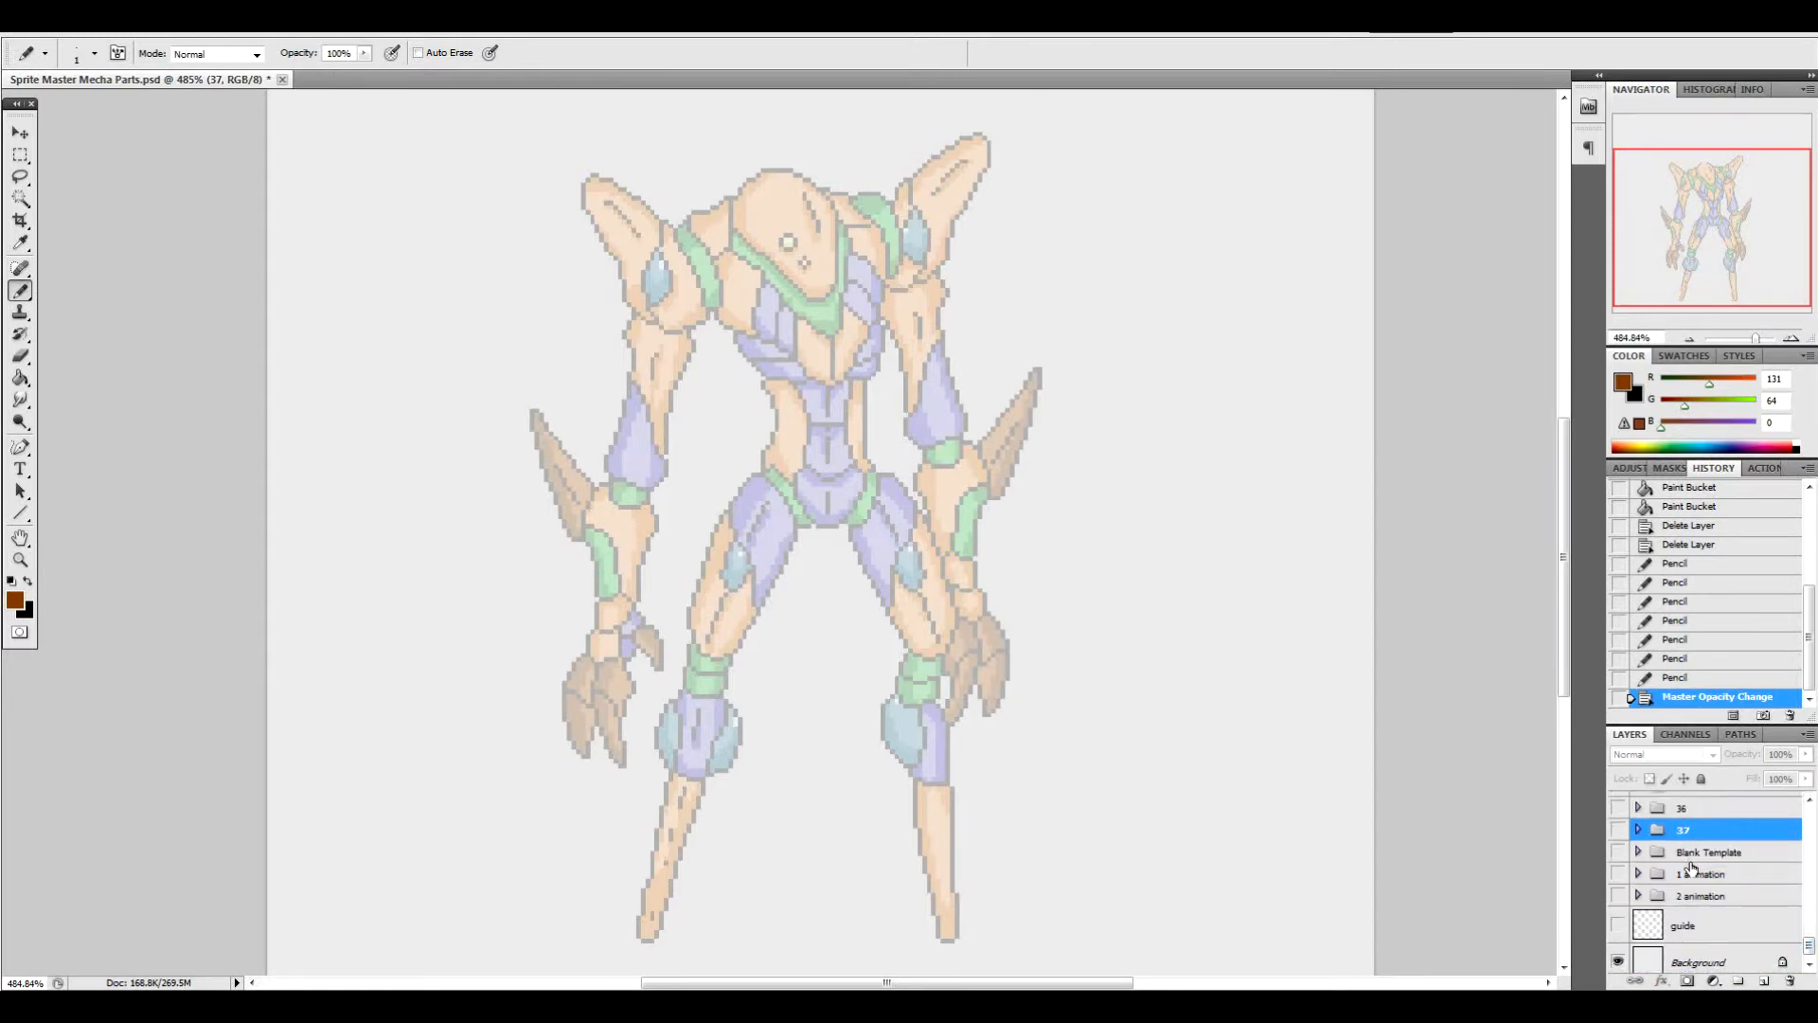
pyautogui.click(1682, 812)
pyautogui.click(1684, 853)
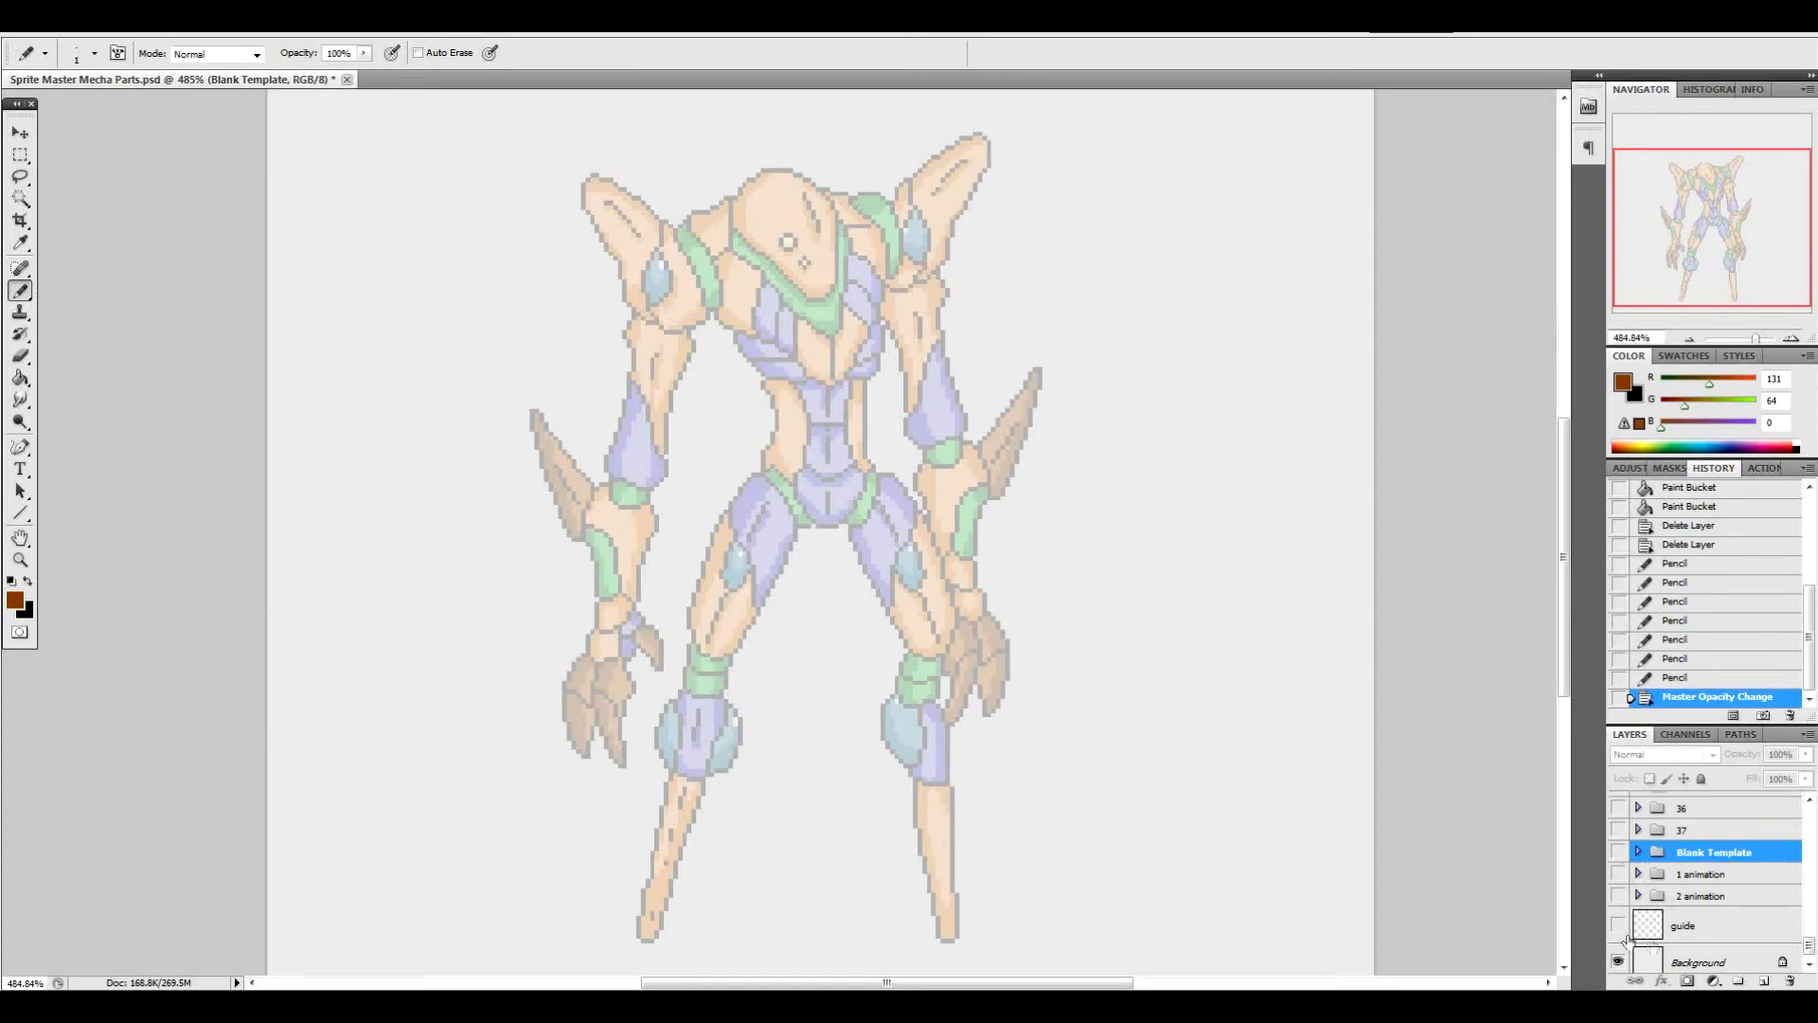
pyautogui.rightClick(1712, 858)
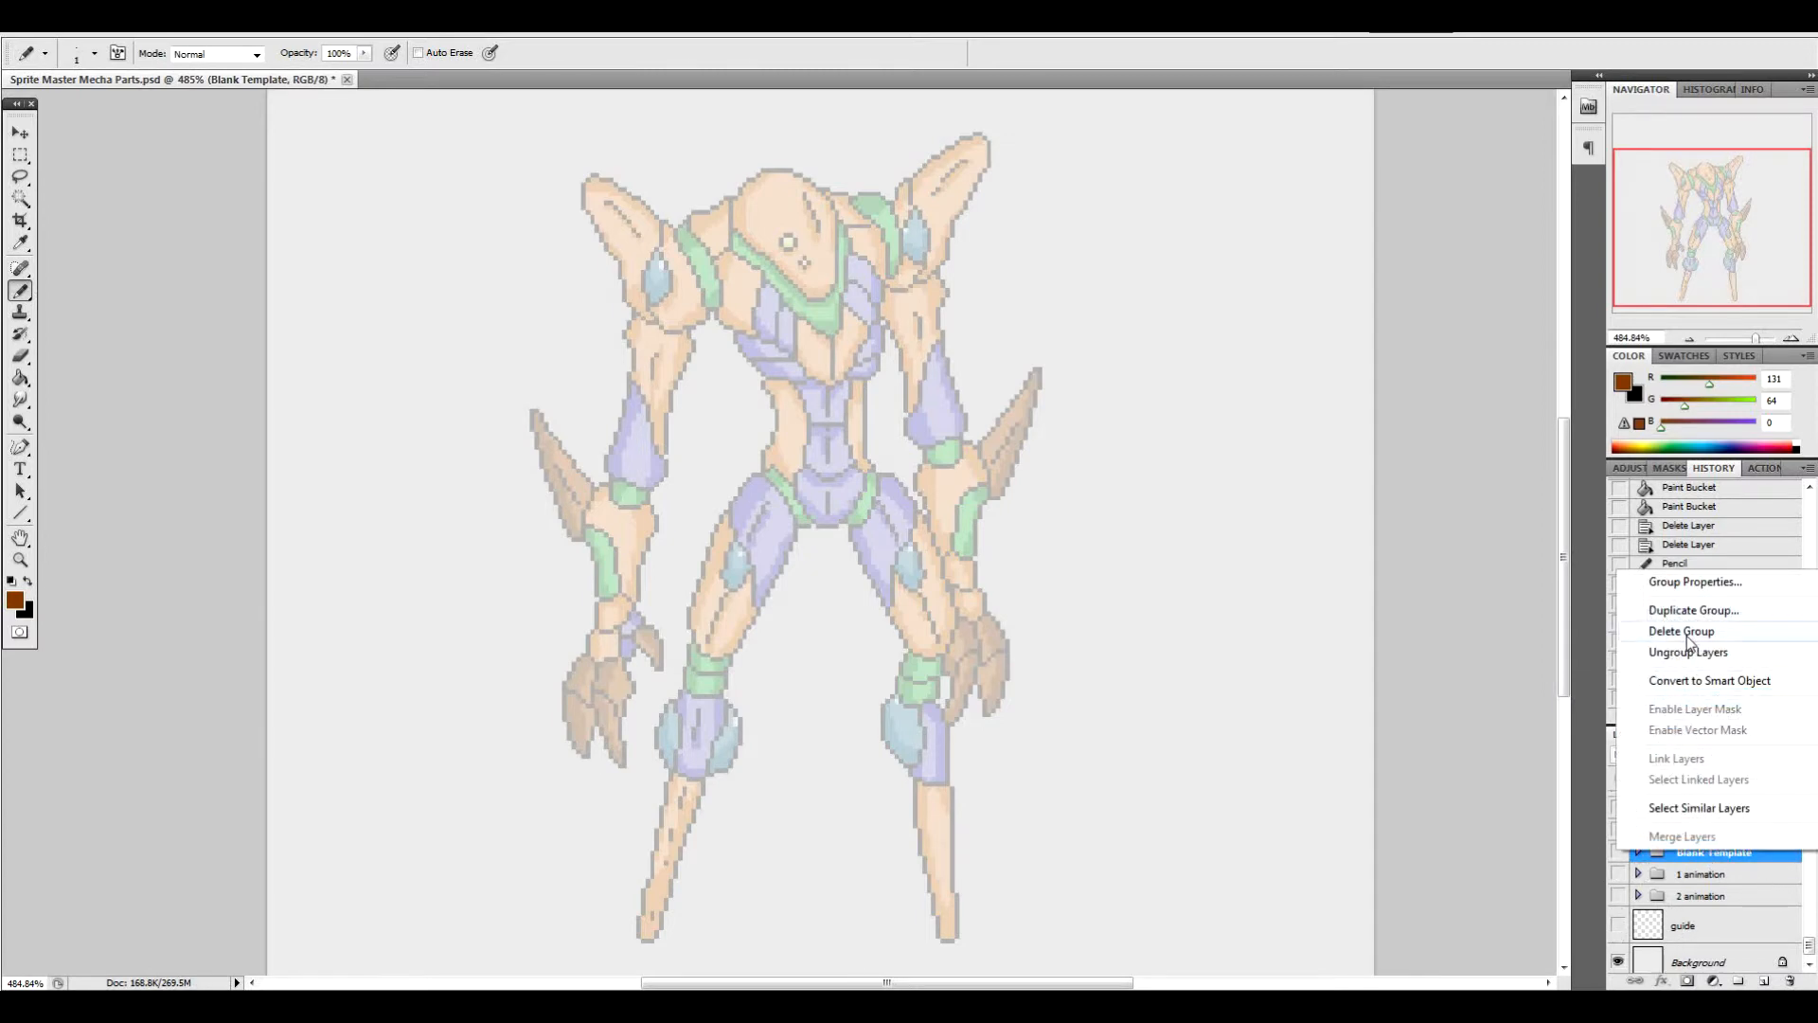
pyautogui.click(1714, 886)
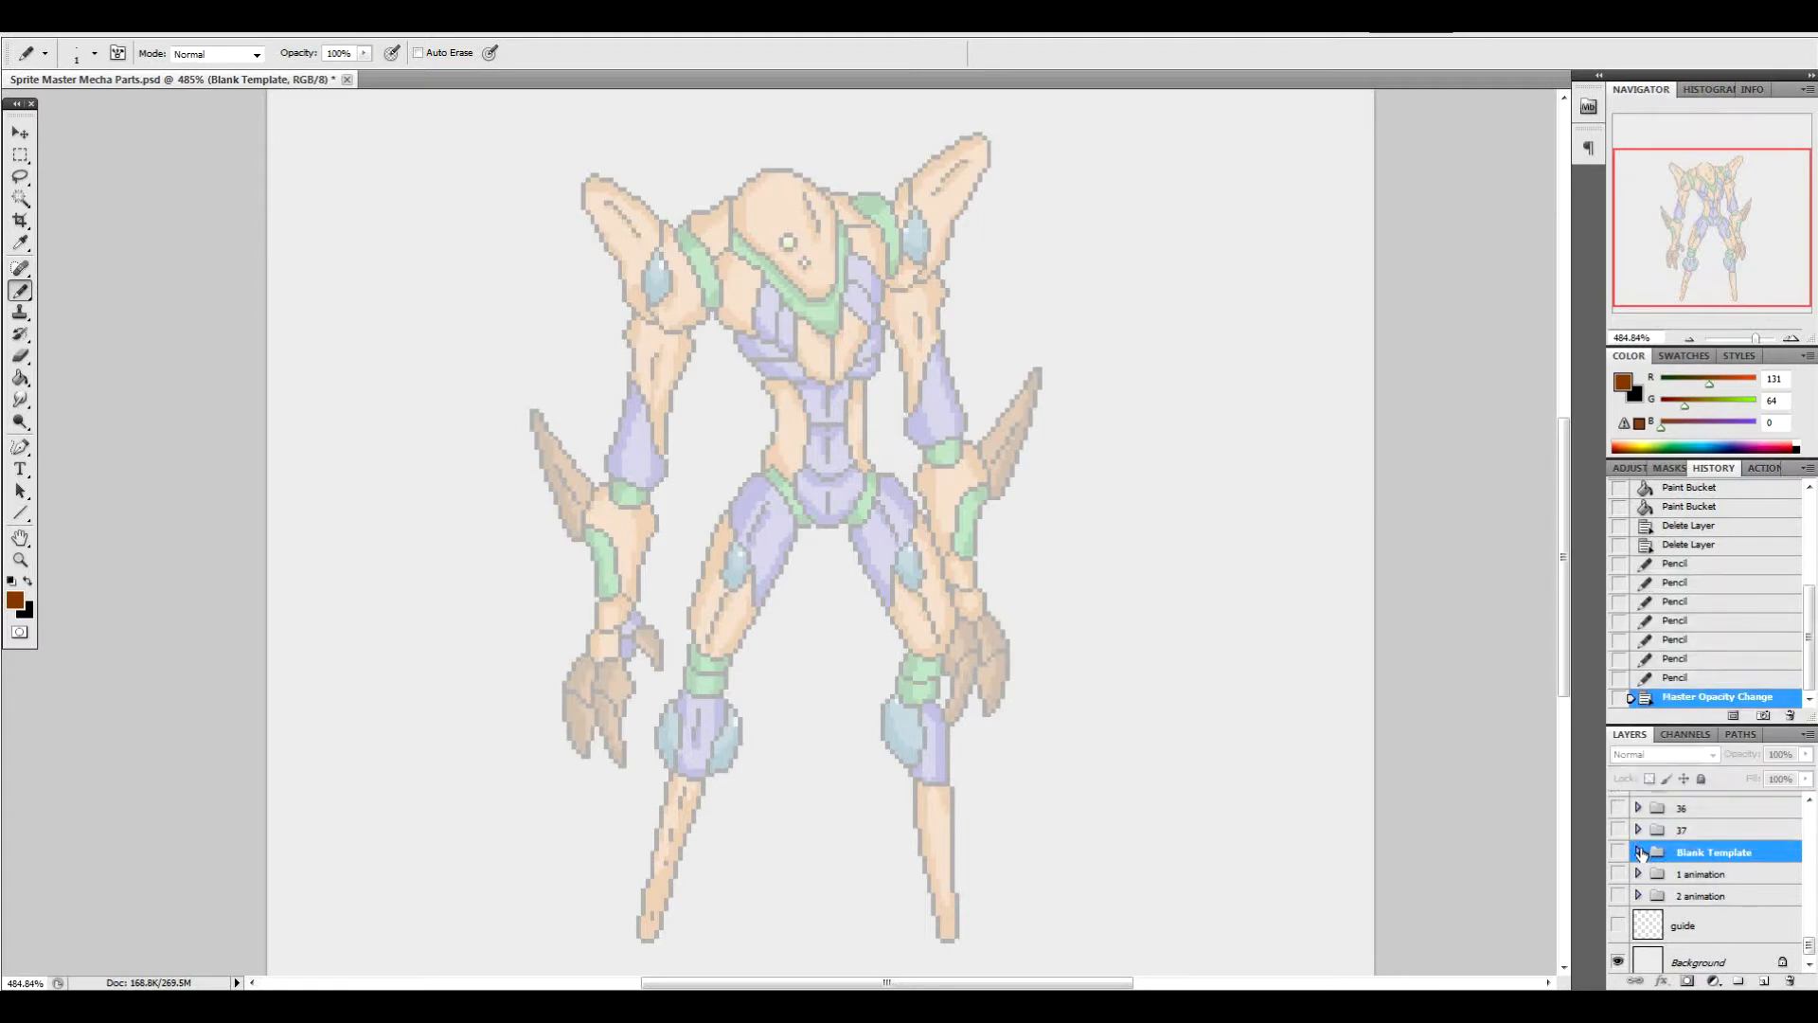
# Expand the Blank Template group and examine its body part subgroups and their line and colour layers
pyautogui.click(1637, 853)
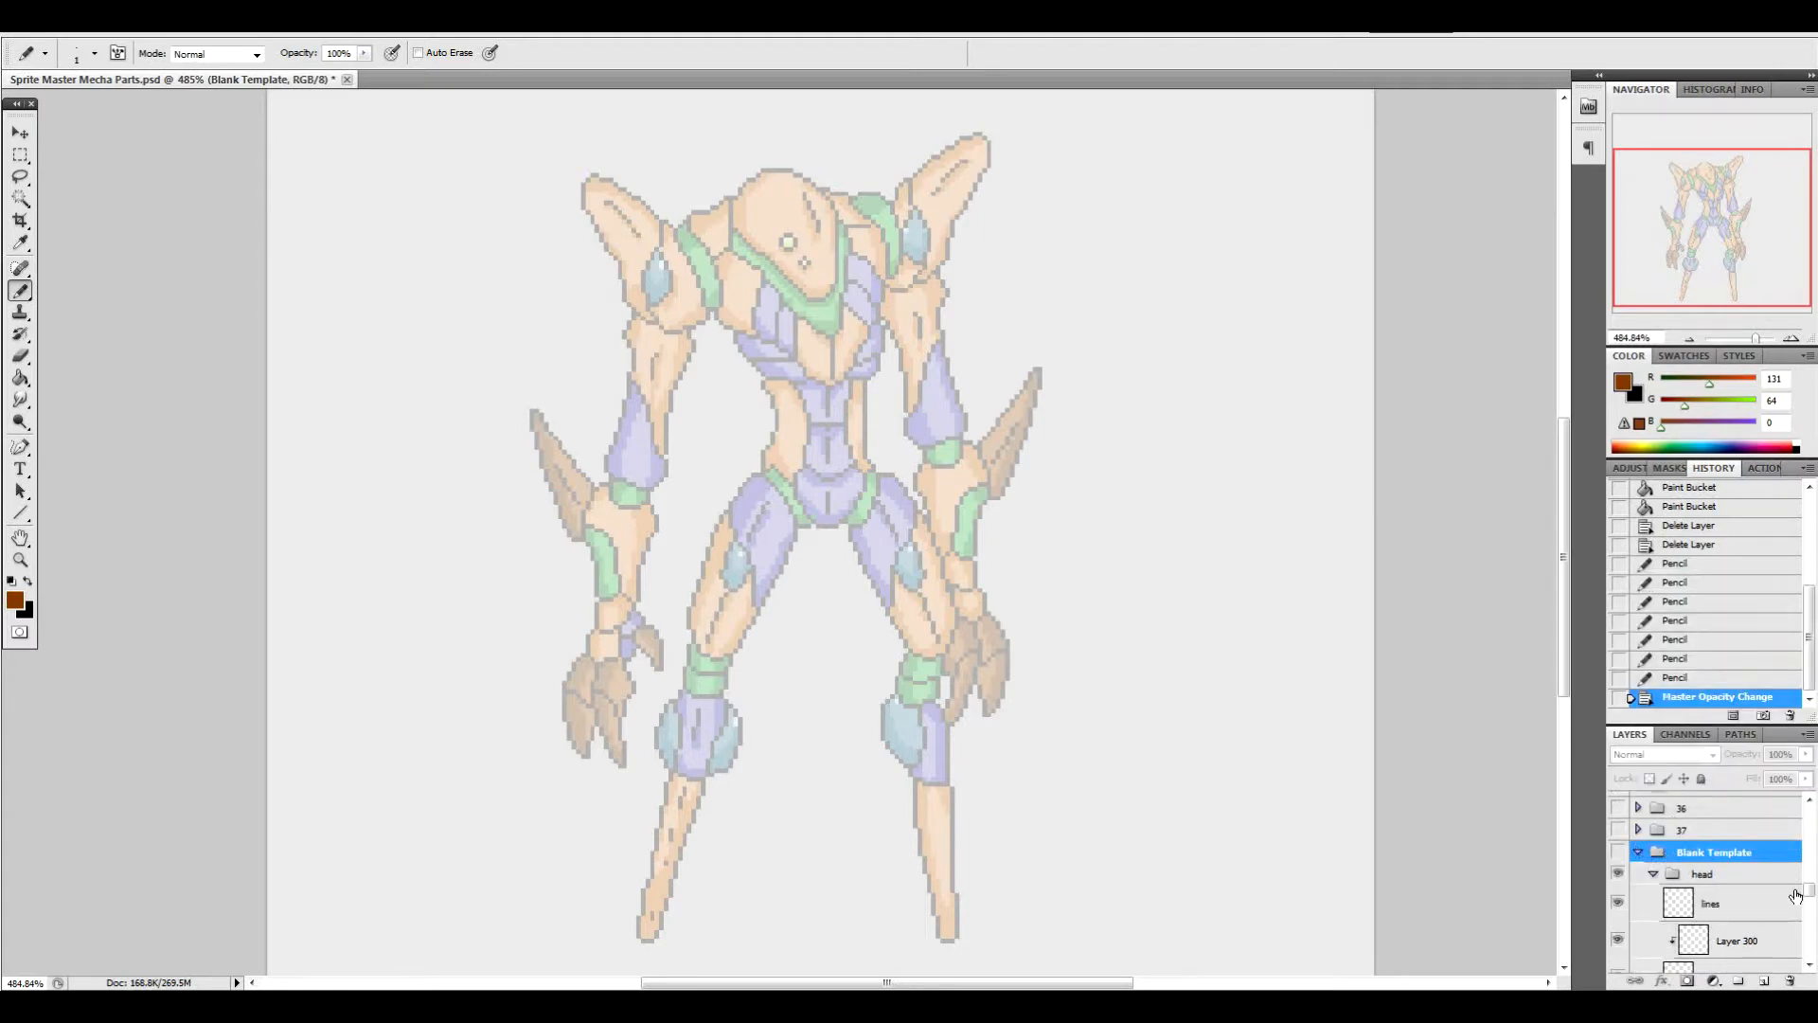
pyautogui.moveTo(1809, 895)
pyautogui.mouseDown()
pyautogui.moveTo(1811, 926)
pyautogui.moveTo(1811, 901)
pyautogui.mouseUp()
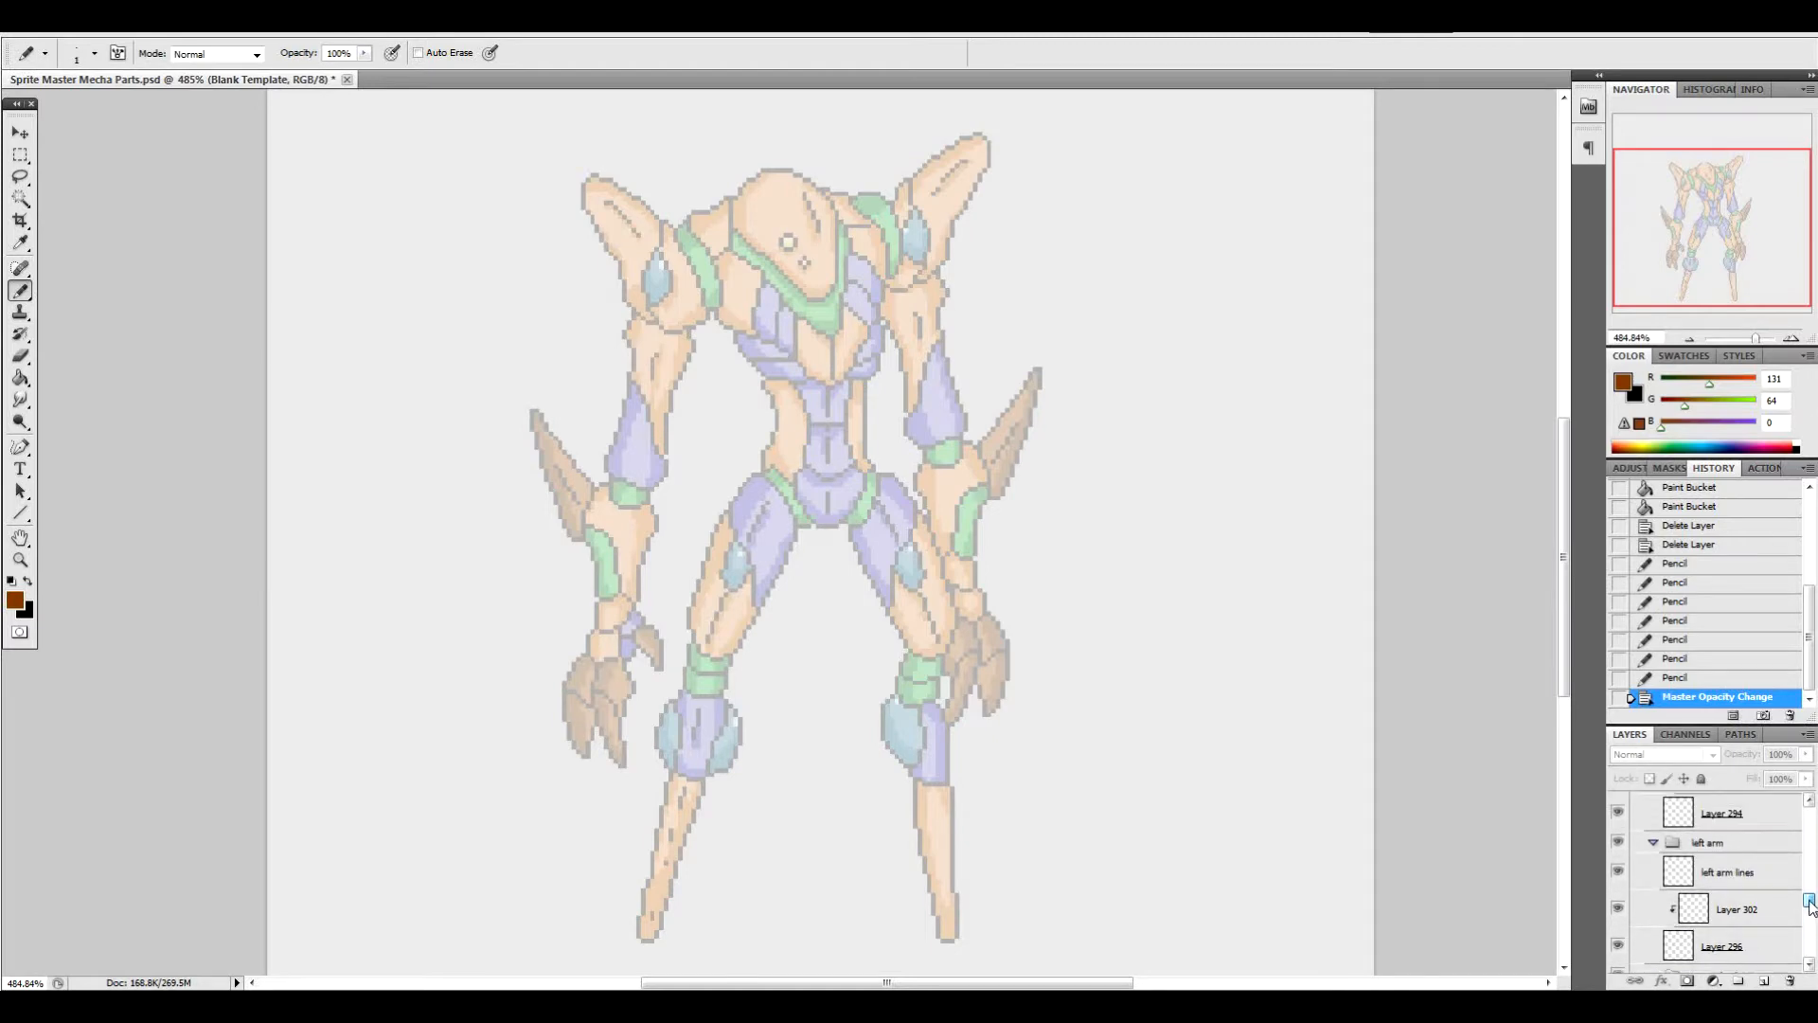
pyautogui.click(1701, 883)
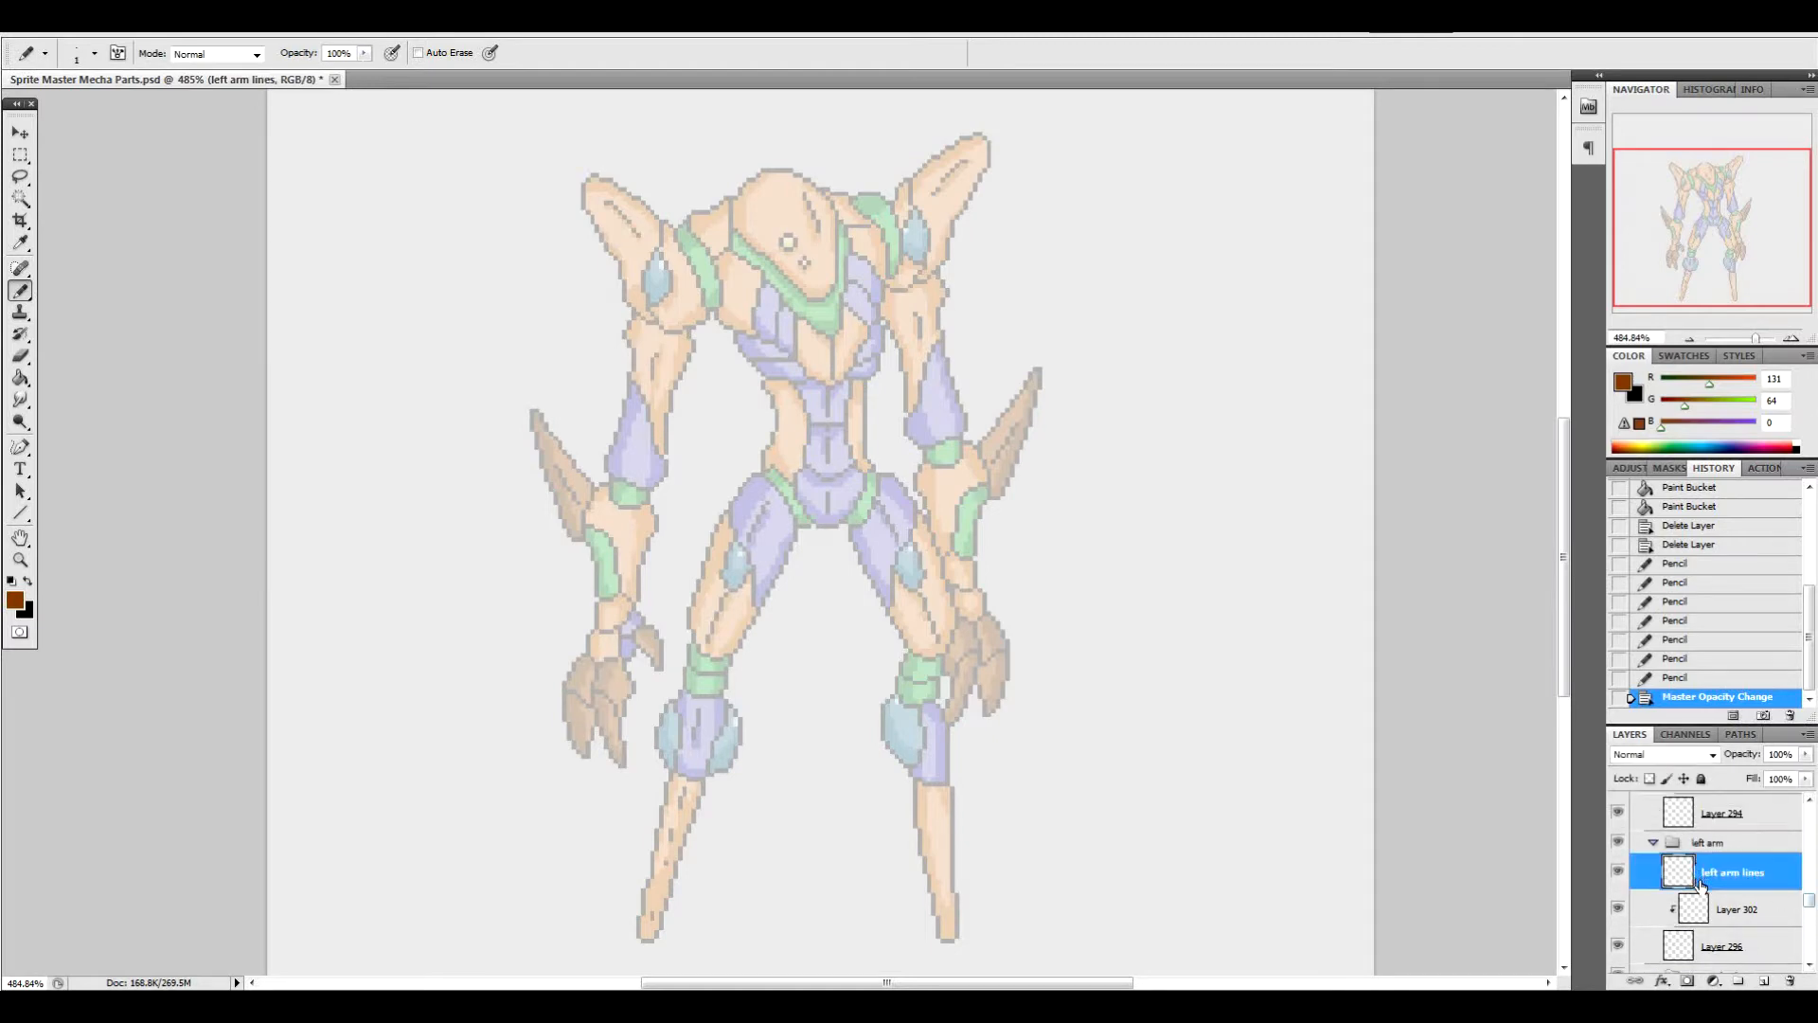
pyautogui.click(1809, 801)
pyautogui.click(1808, 800)
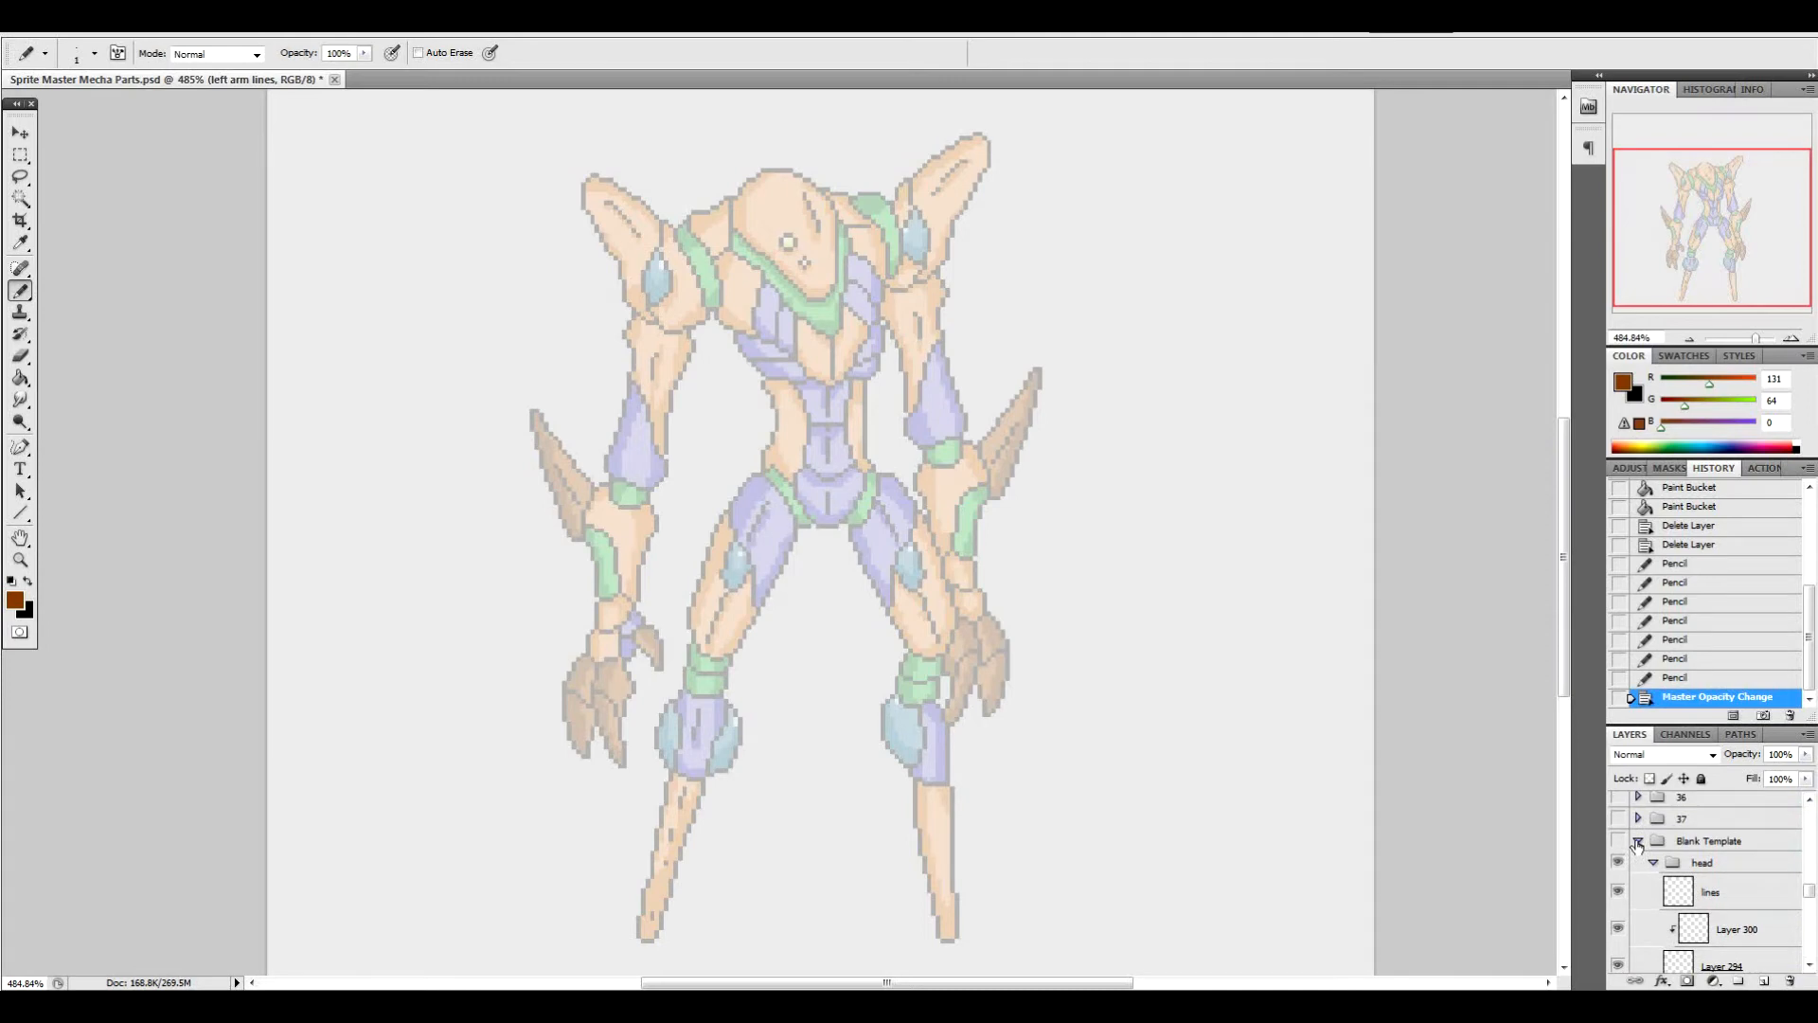
pyautogui.moveTo(1809, 892)
pyautogui.mouseDown()
pyautogui.moveTo(1810, 942)
pyautogui.moveTo(1811, 894)
pyautogui.mouseUp()
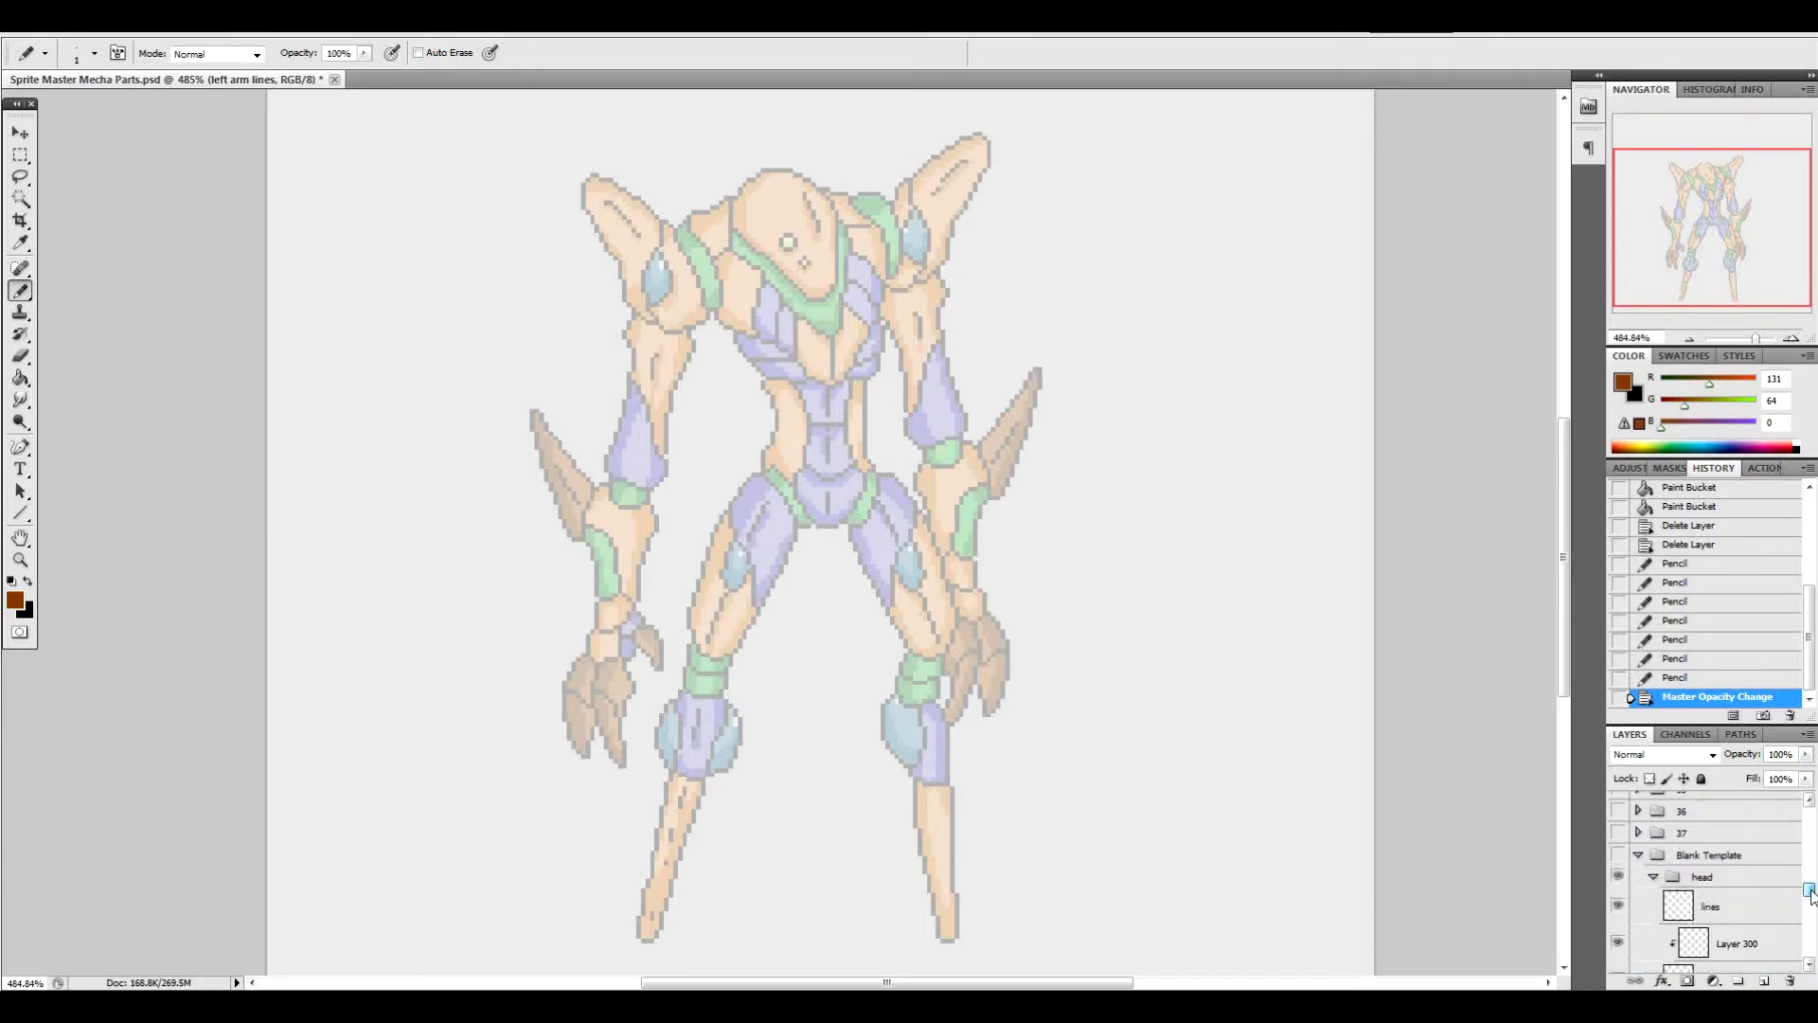
# Collapse the Blank Template group and duplicate it as a new group named 38
pyautogui.click(1695, 858)
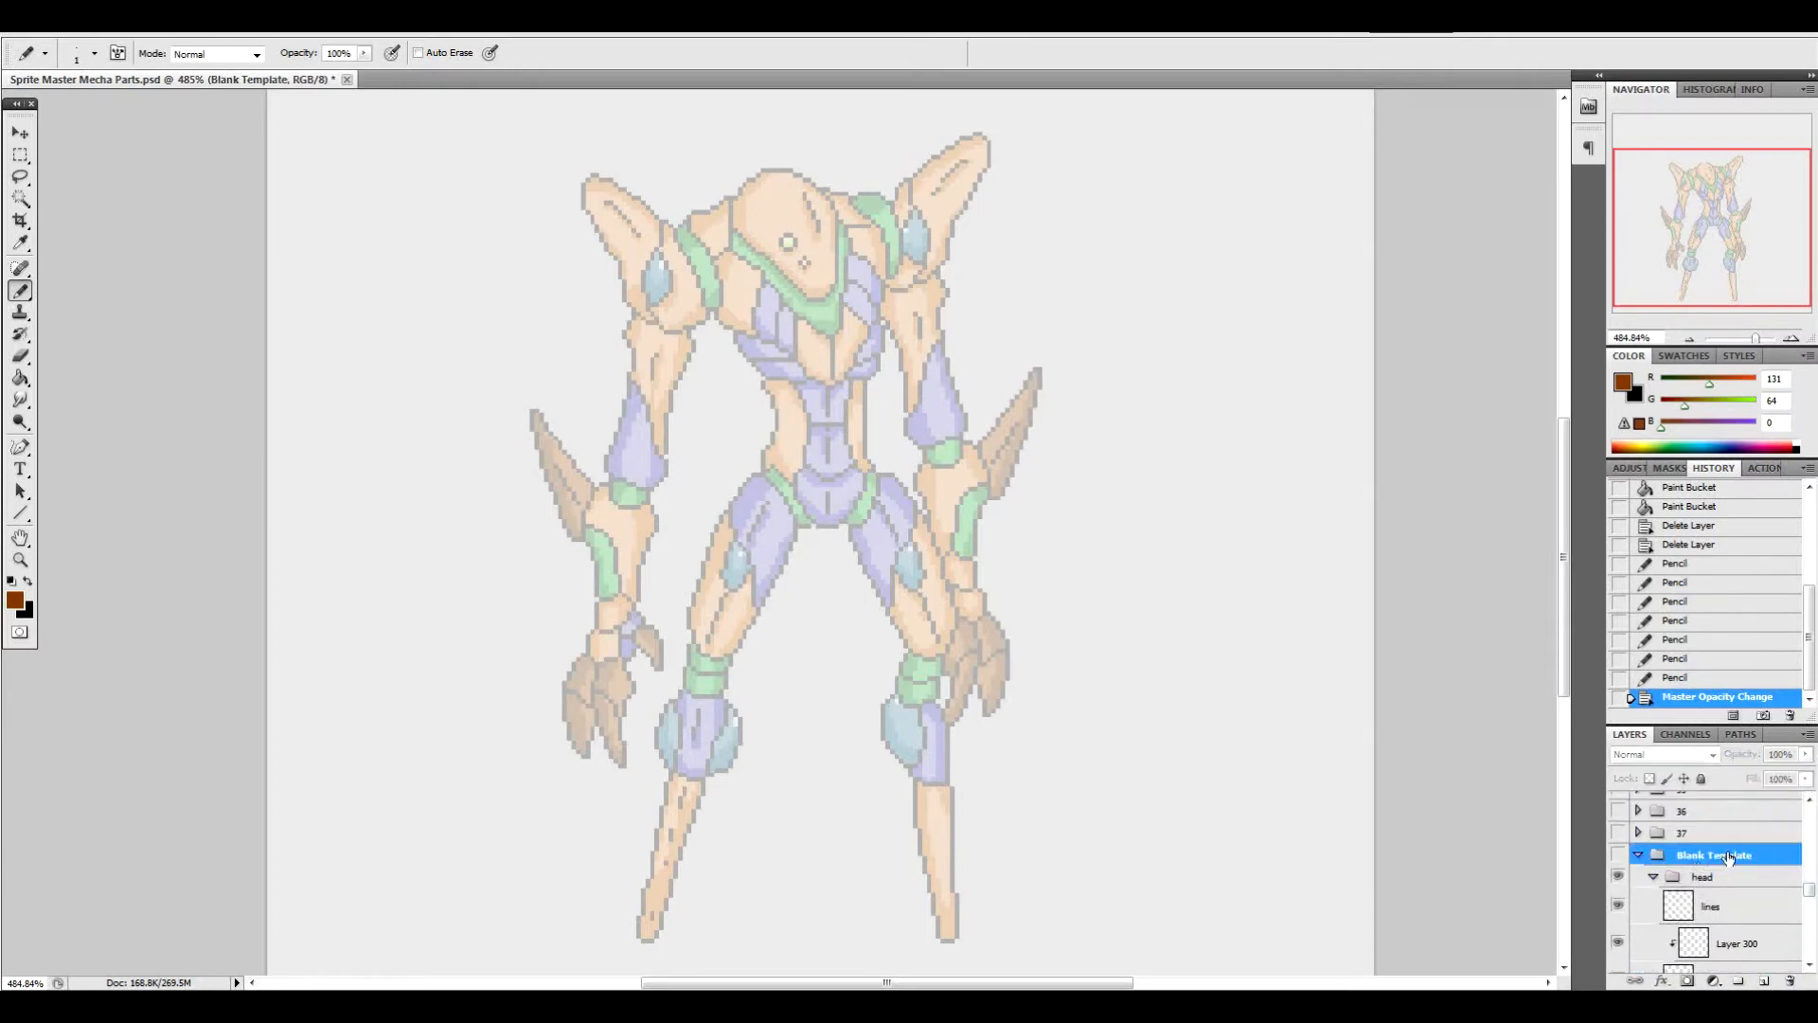
pyautogui.click(1638, 857)
pyautogui.rightClick(1719, 856)
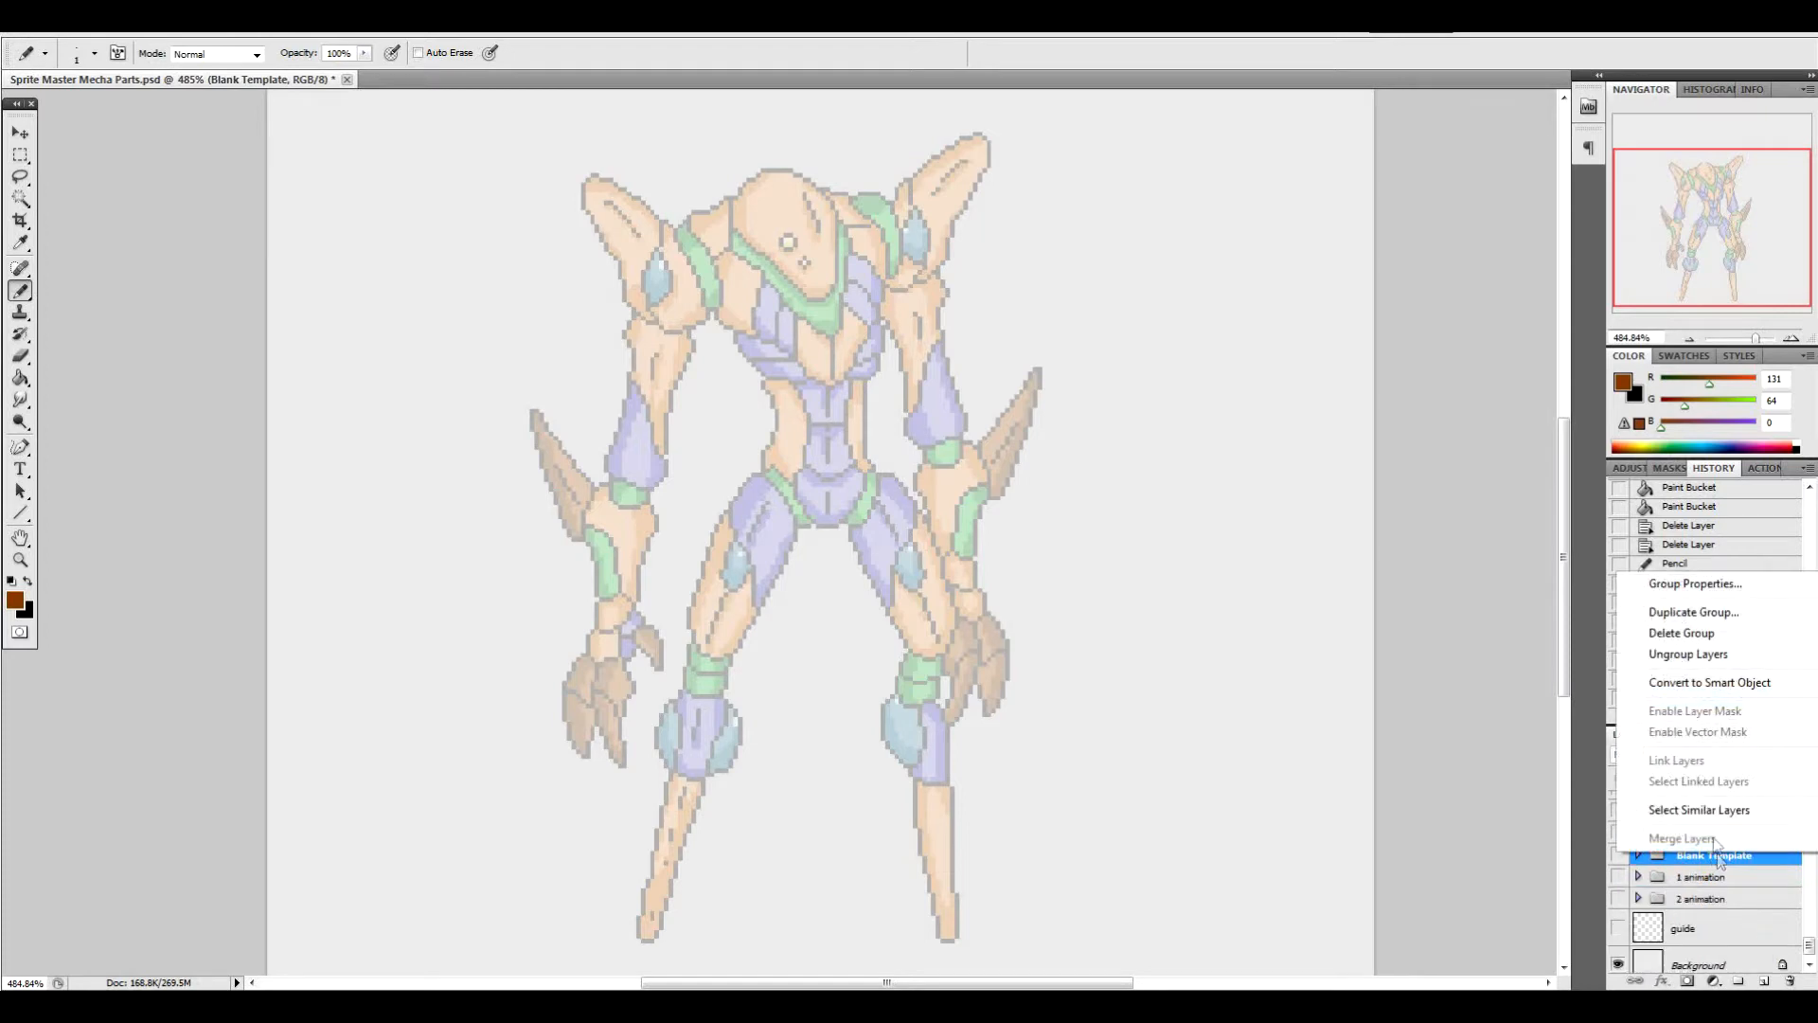
pyautogui.click(1688, 612)
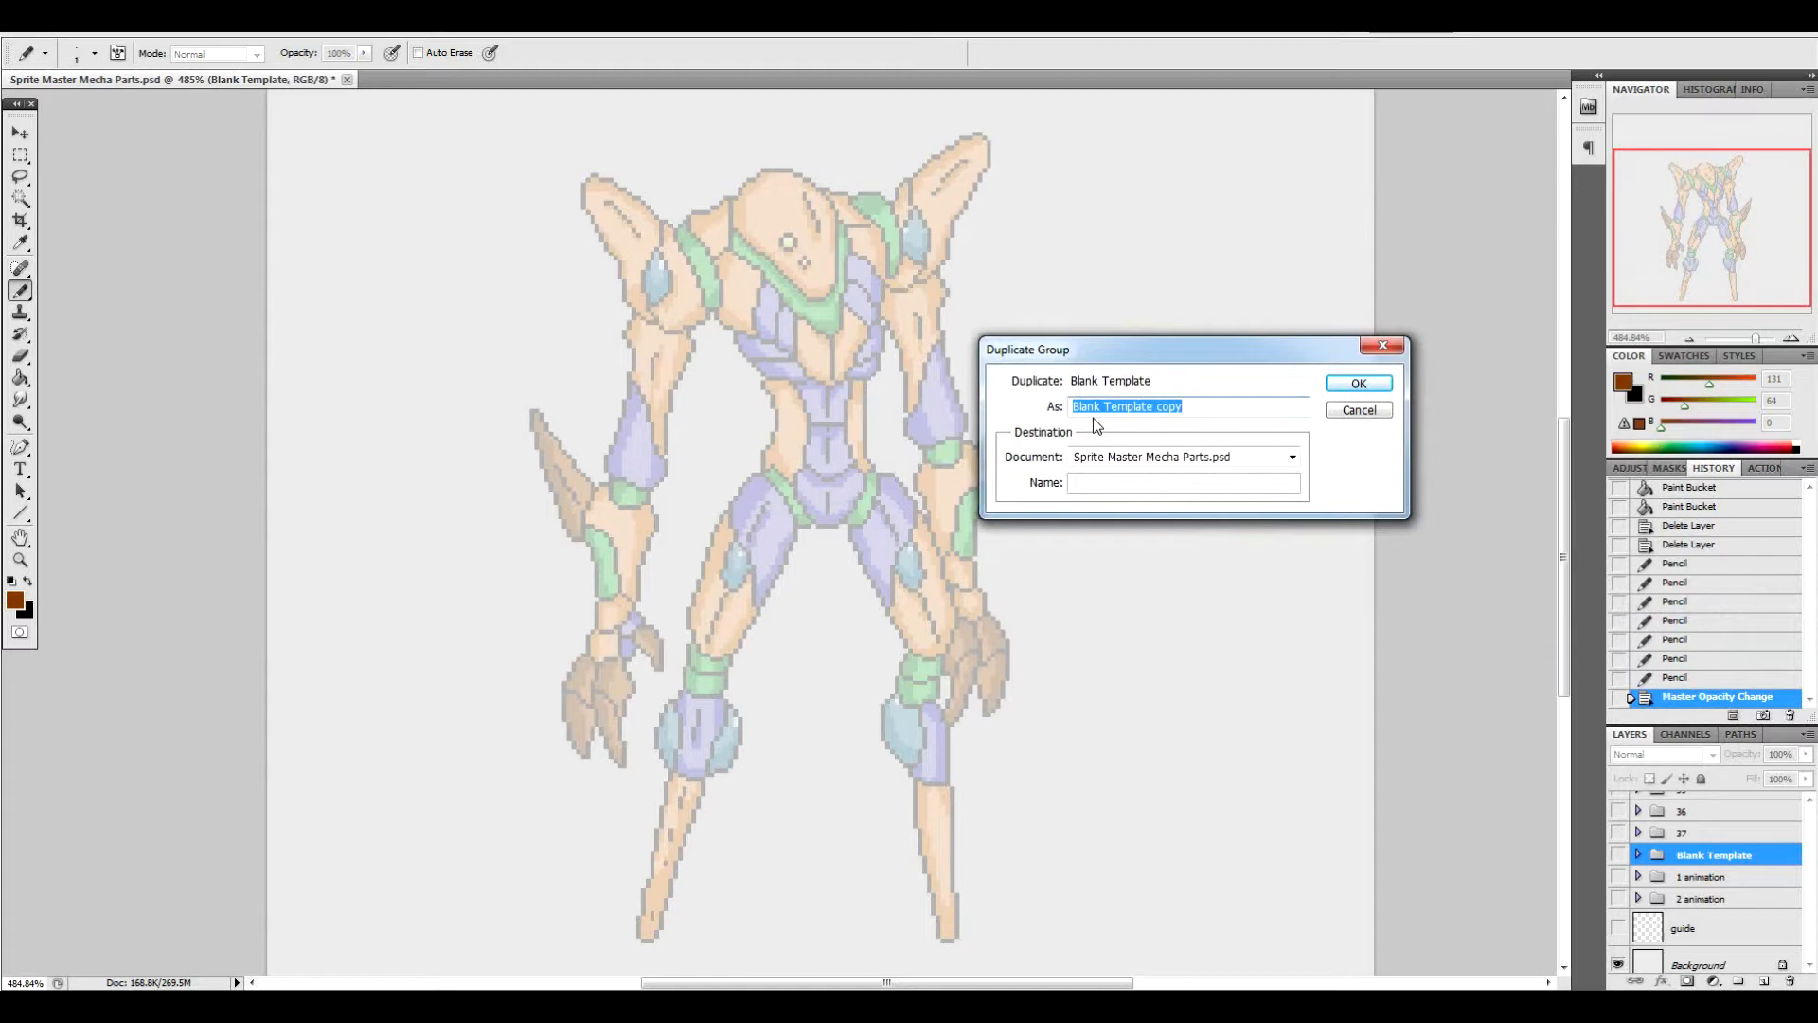
pyautogui.write('37')
pyautogui.press('Return')
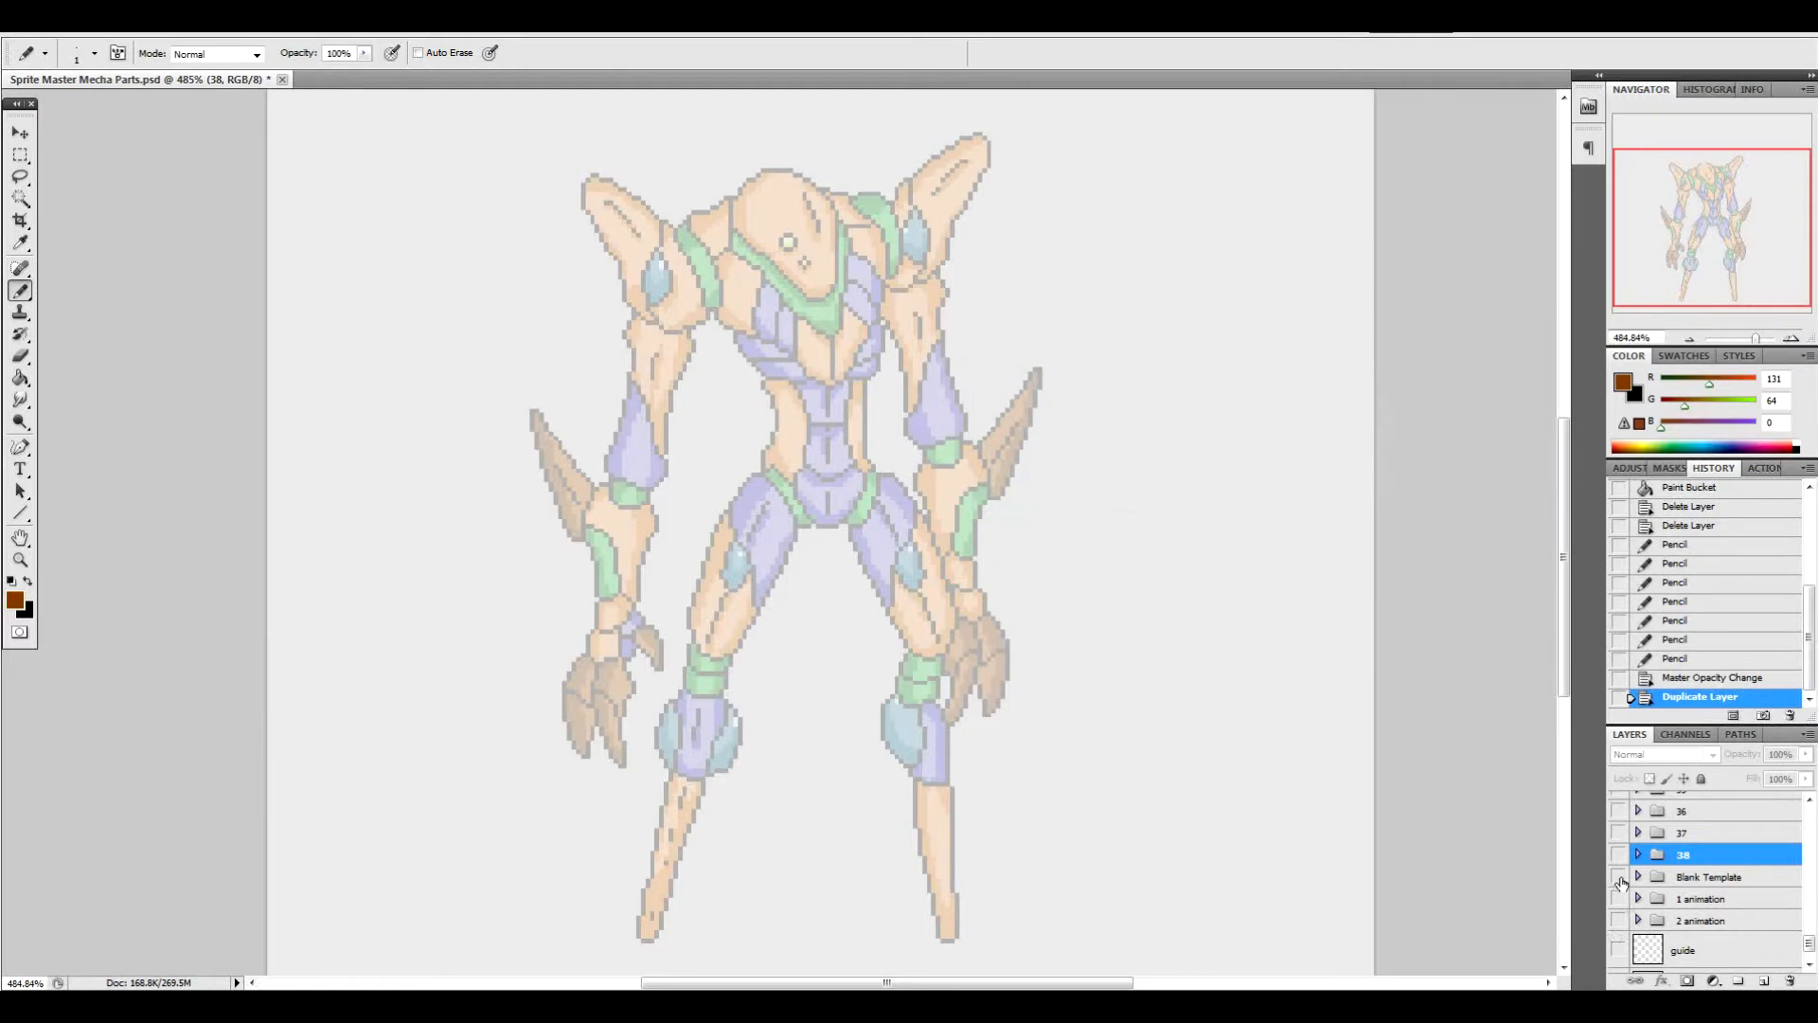
# Make group 38 visible and expand it to show its body part subgroups
pyautogui.click(1637, 855)
pyautogui.click(1618, 854)
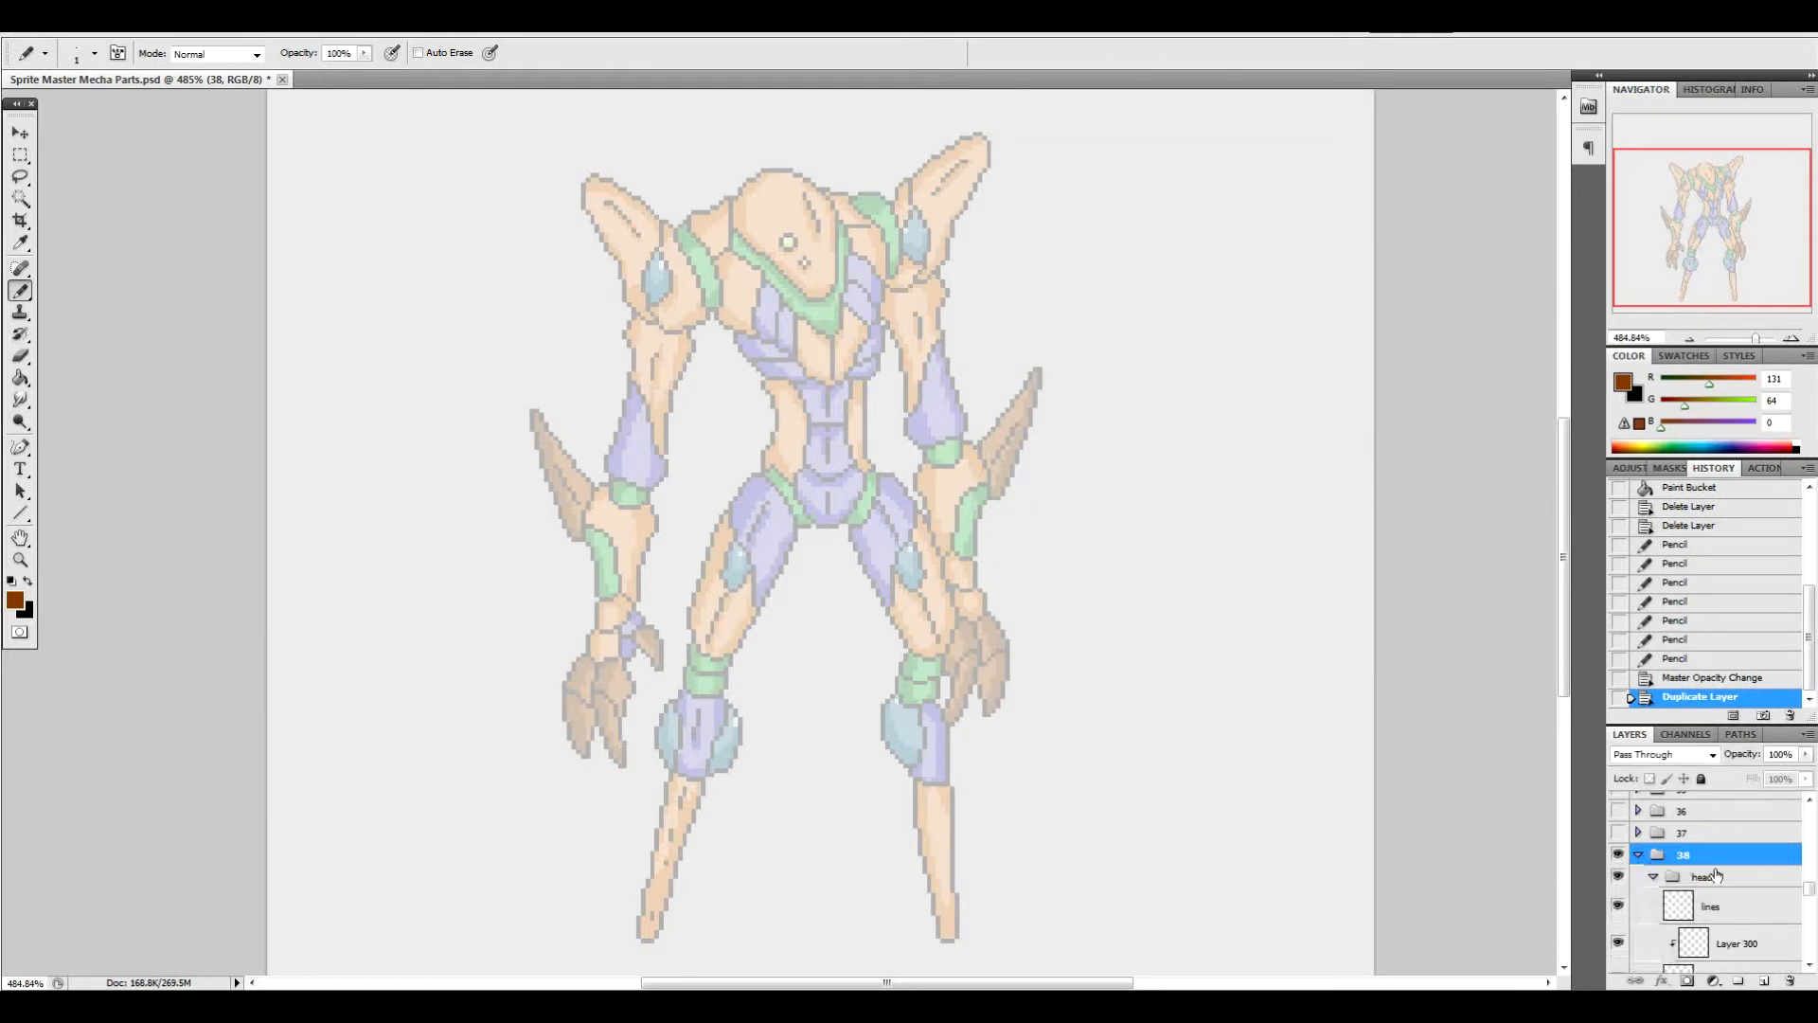
pyautogui.scroll(-2, 1716, 874)
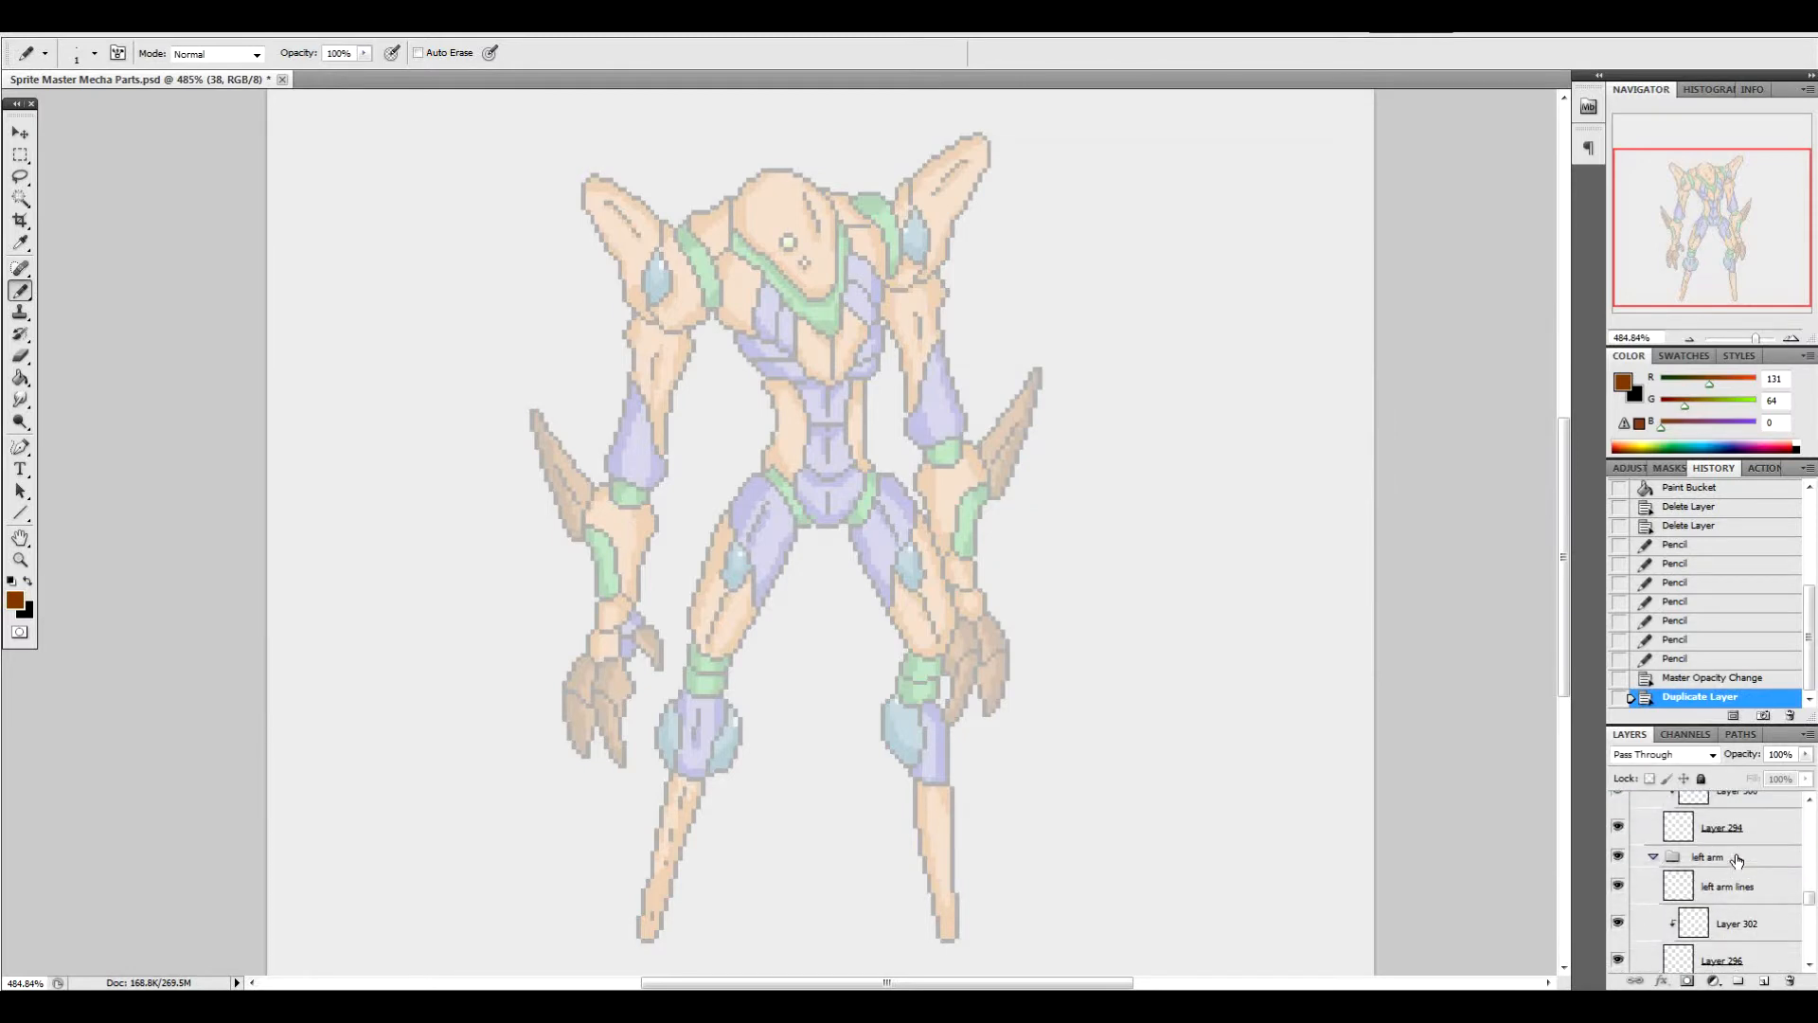
pyautogui.scroll(3, 1737, 860)
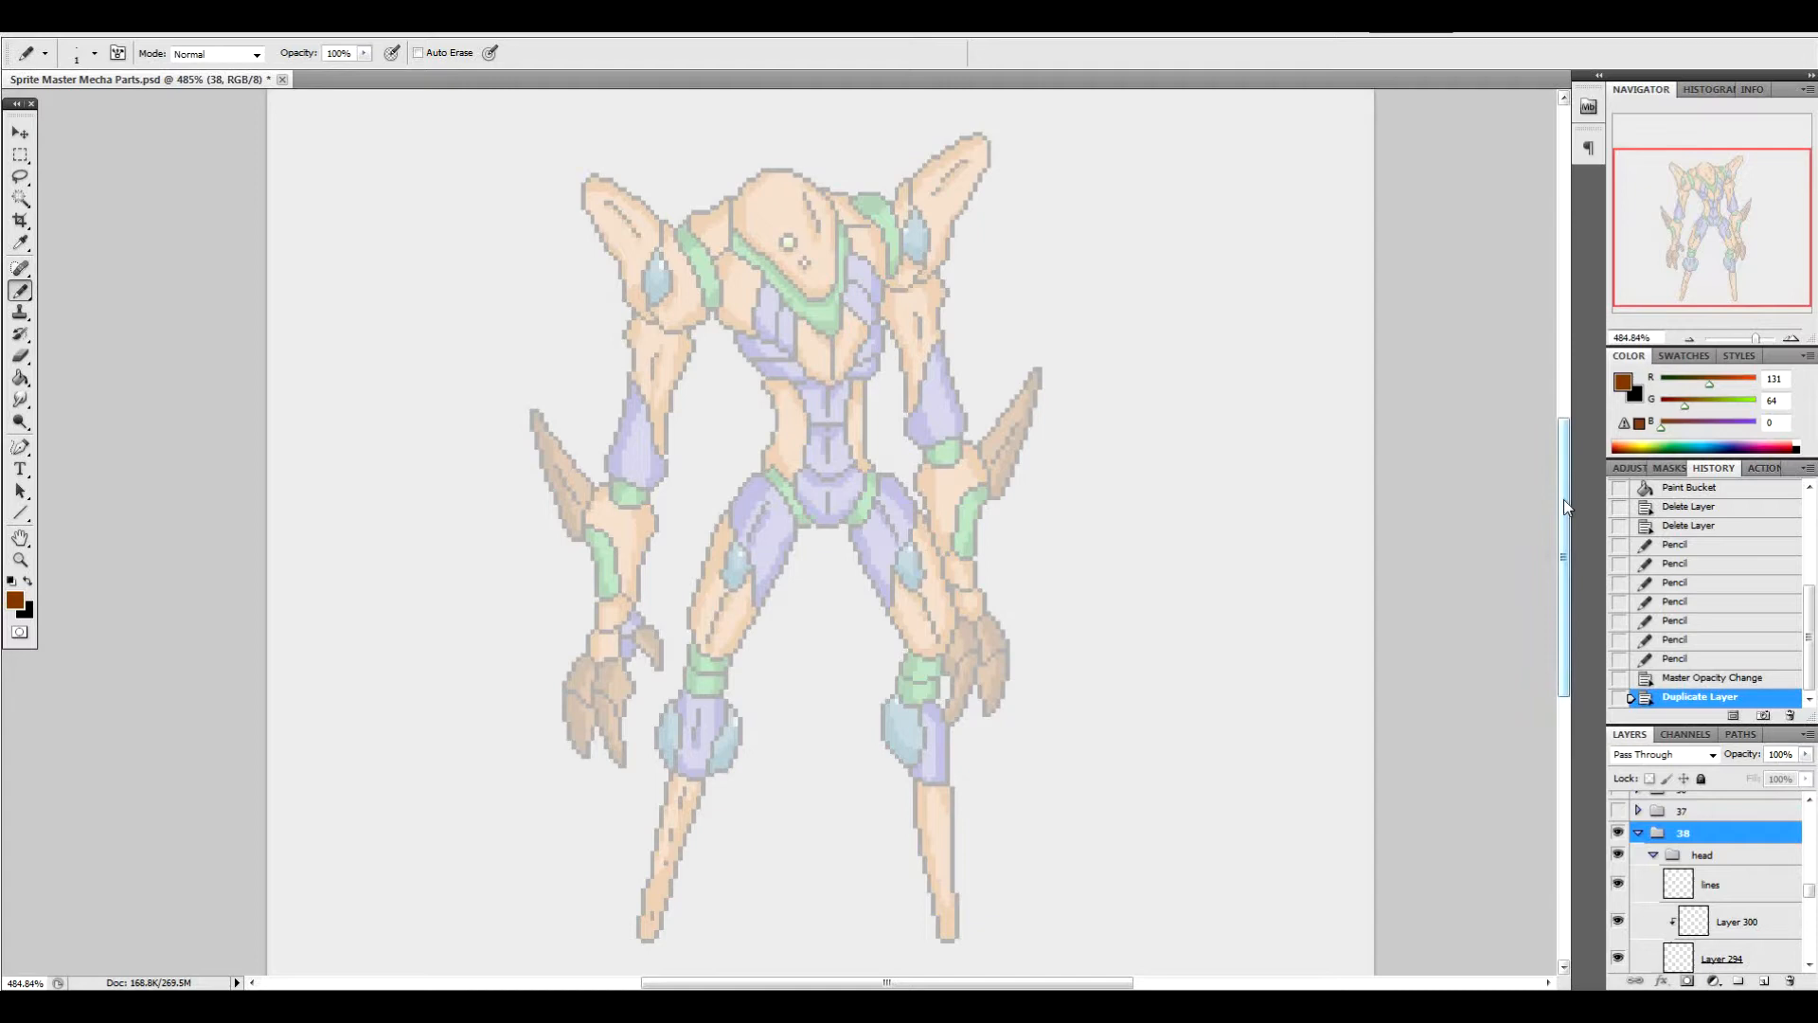
# Select the body lines layer in group 38's upper body subgroup and switch the drawing colour to black
pyautogui.scroll(3, 1566, 464)
pyautogui.moveTo(1564, 467)
pyautogui.mouseDown()
pyautogui.moveTo(1564, 521)
pyautogui.moveTo(1576, 441)
pyautogui.mouseUp()
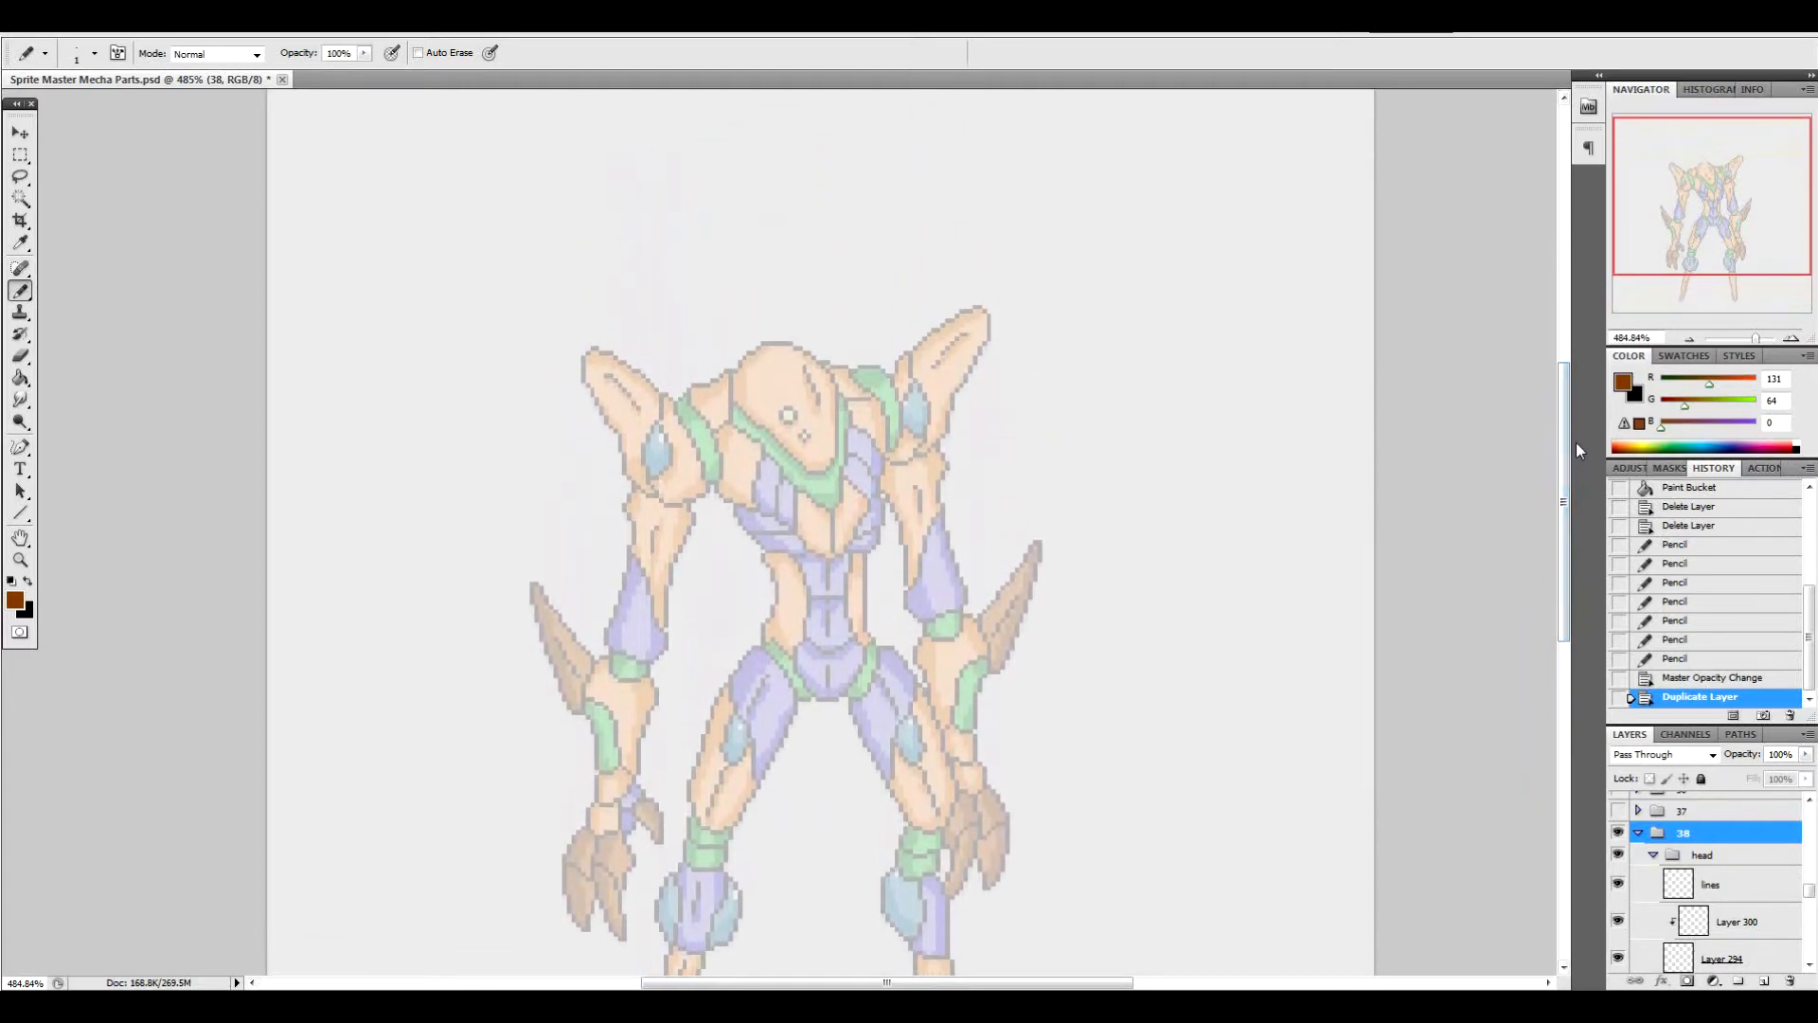
pyautogui.scroll(-1, 1576, 442)
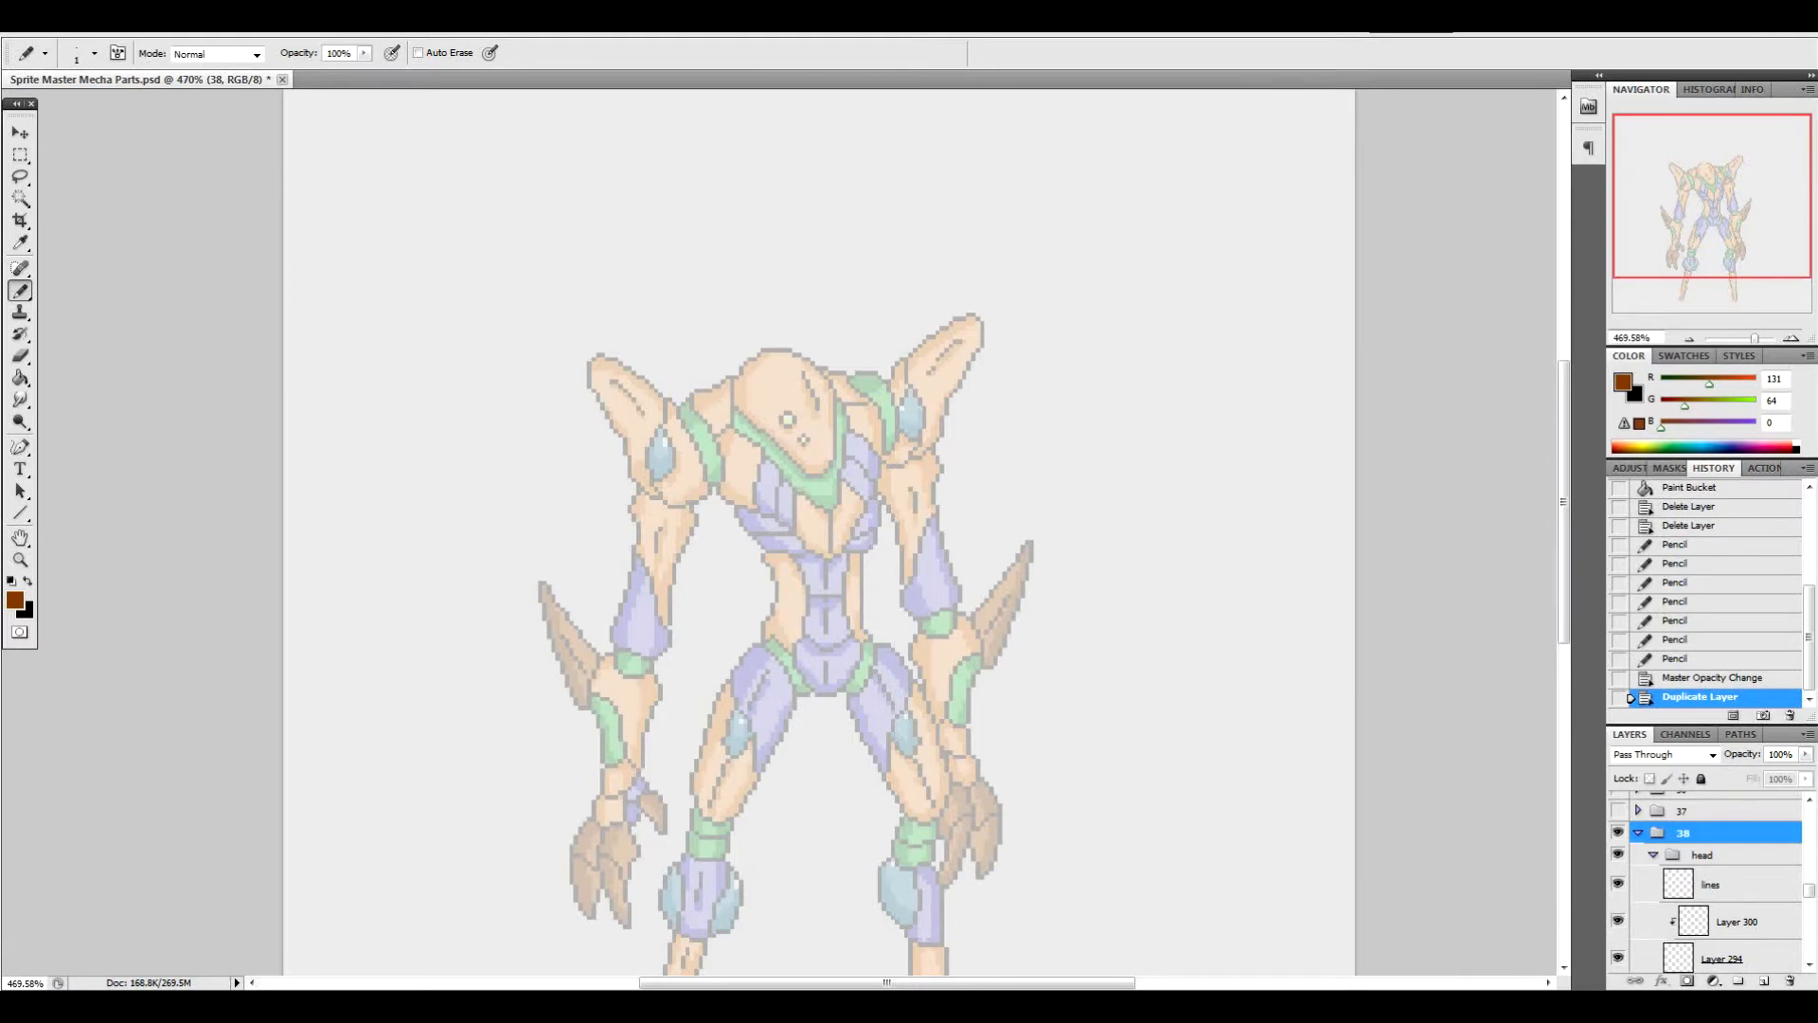
pyautogui.scroll(-2, 1382, 261)
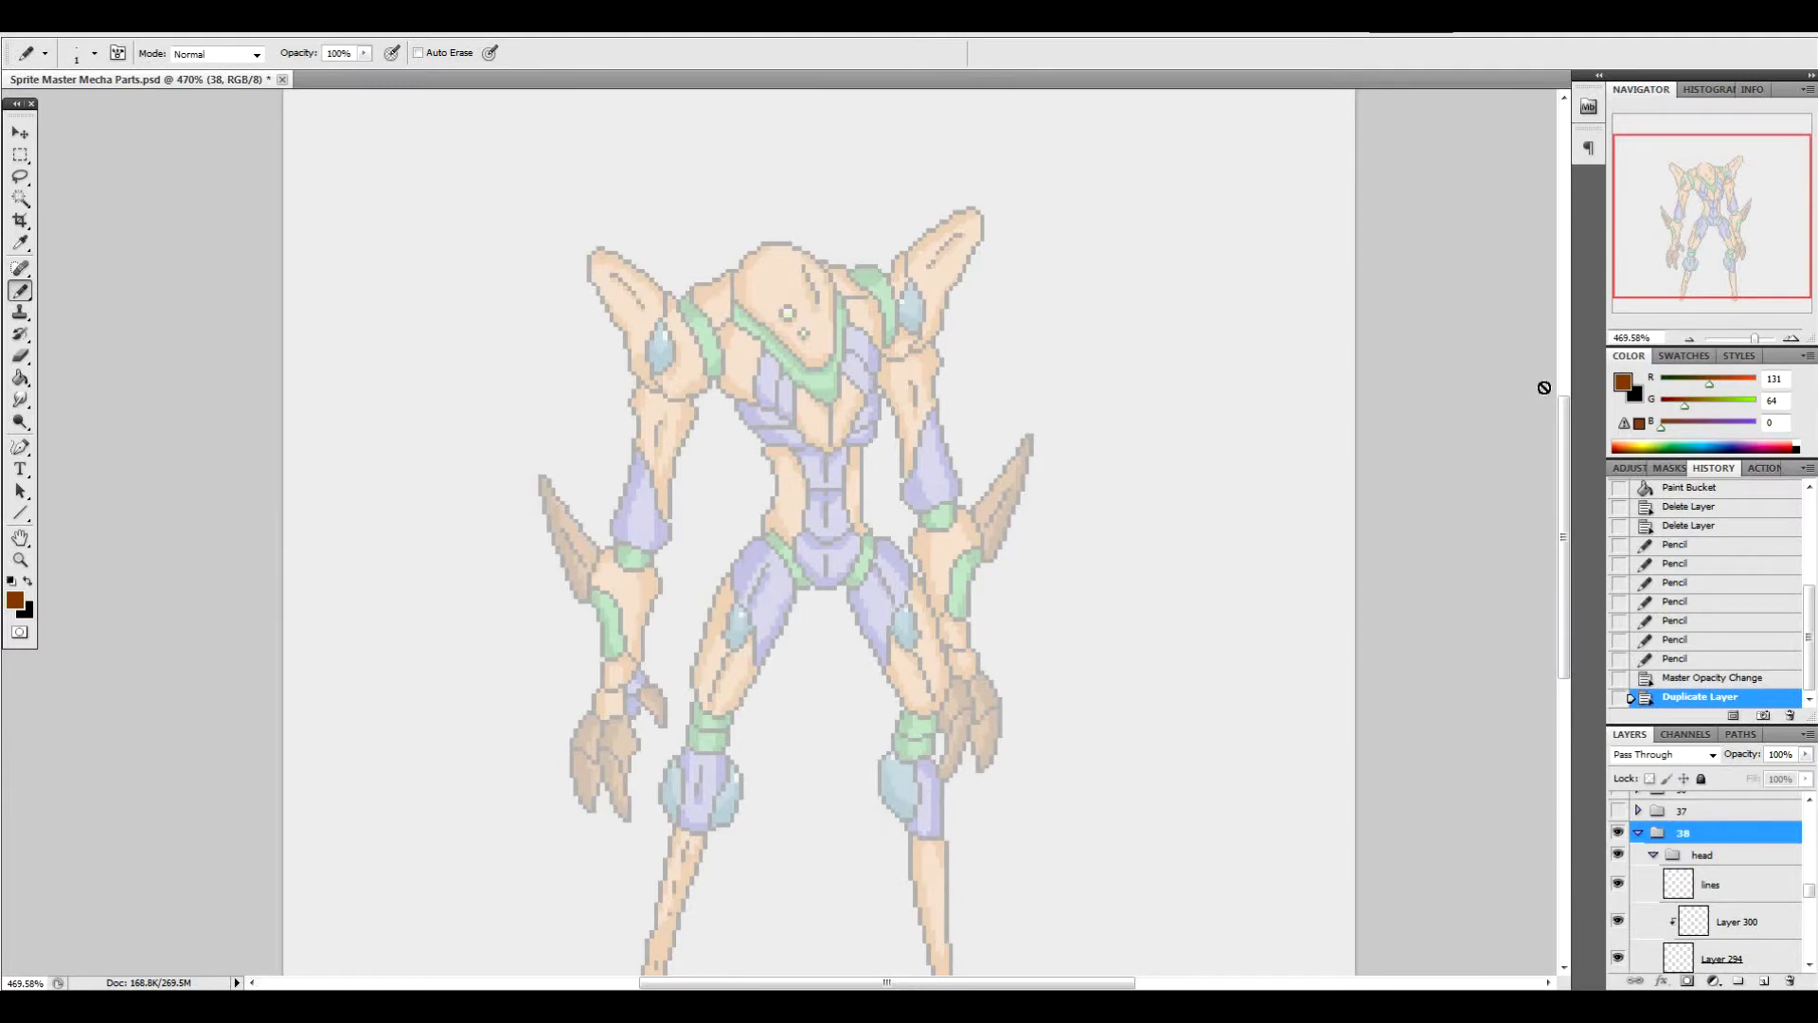
pyautogui.click(1721, 890)
pyautogui.scroll(-3, 1725, 876)
pyautogui.scroll(-5, 1729, 868)
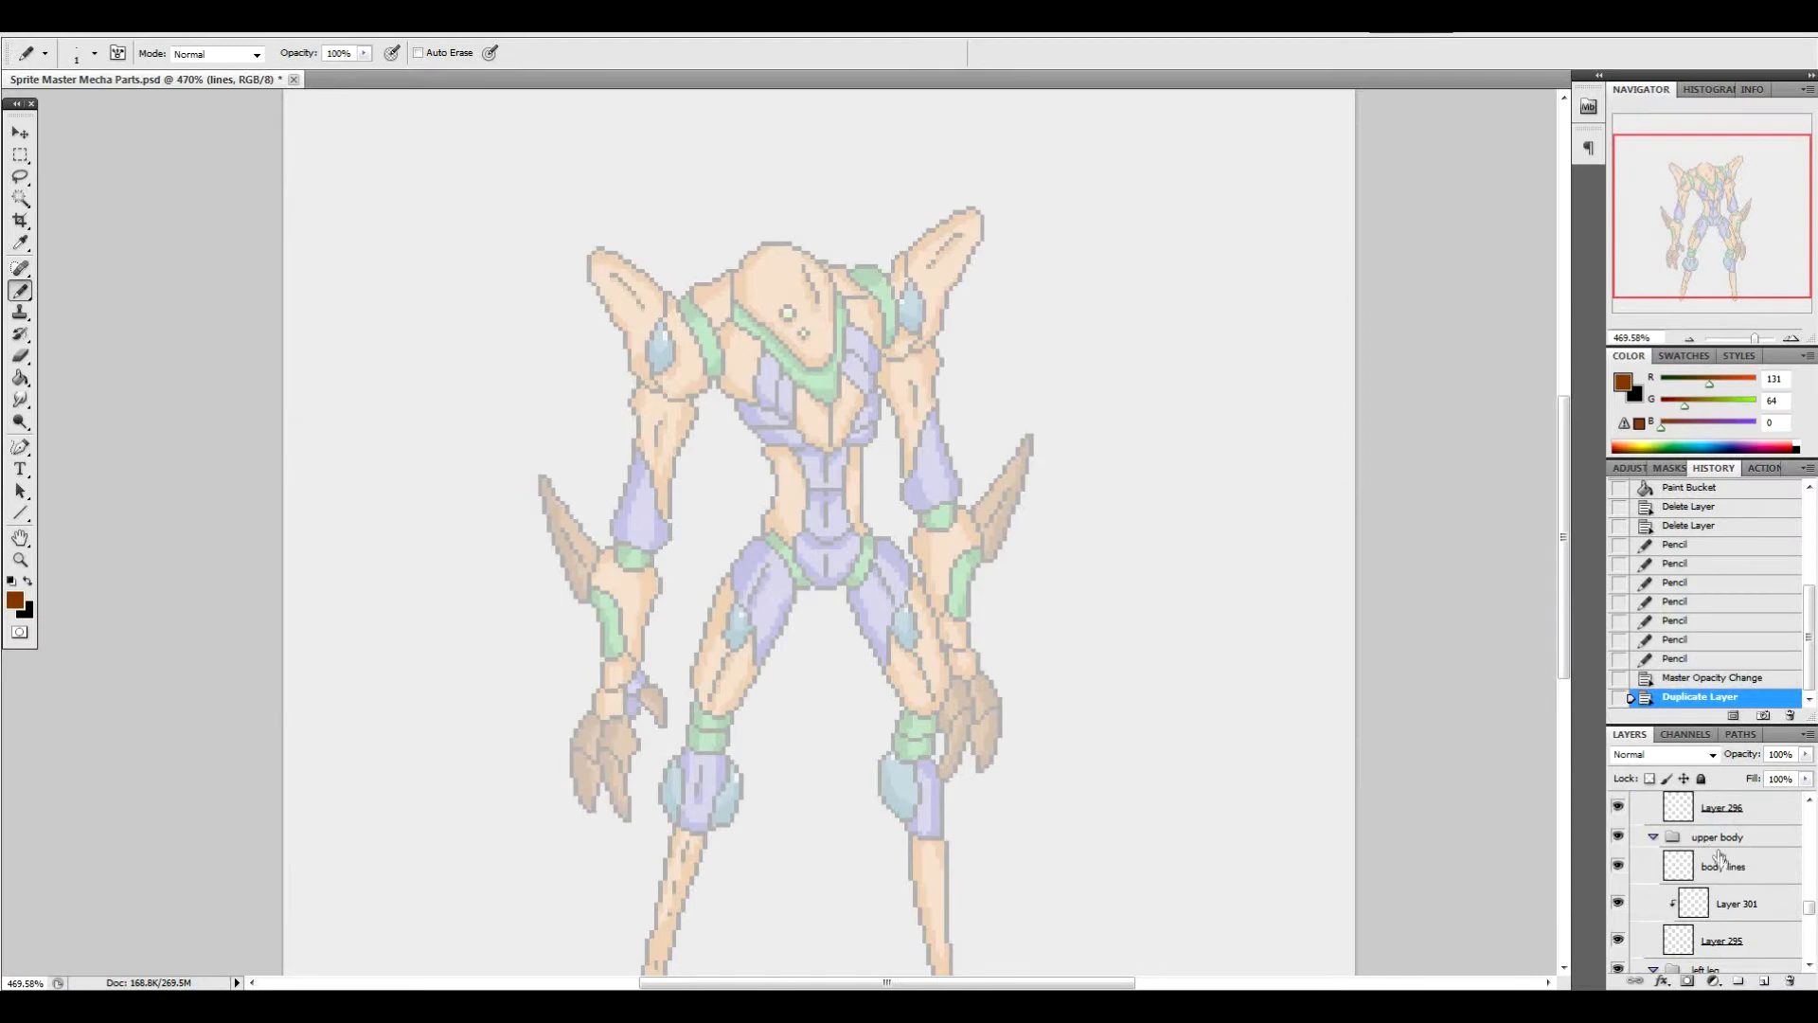
pyautogui.click(1724, 866)
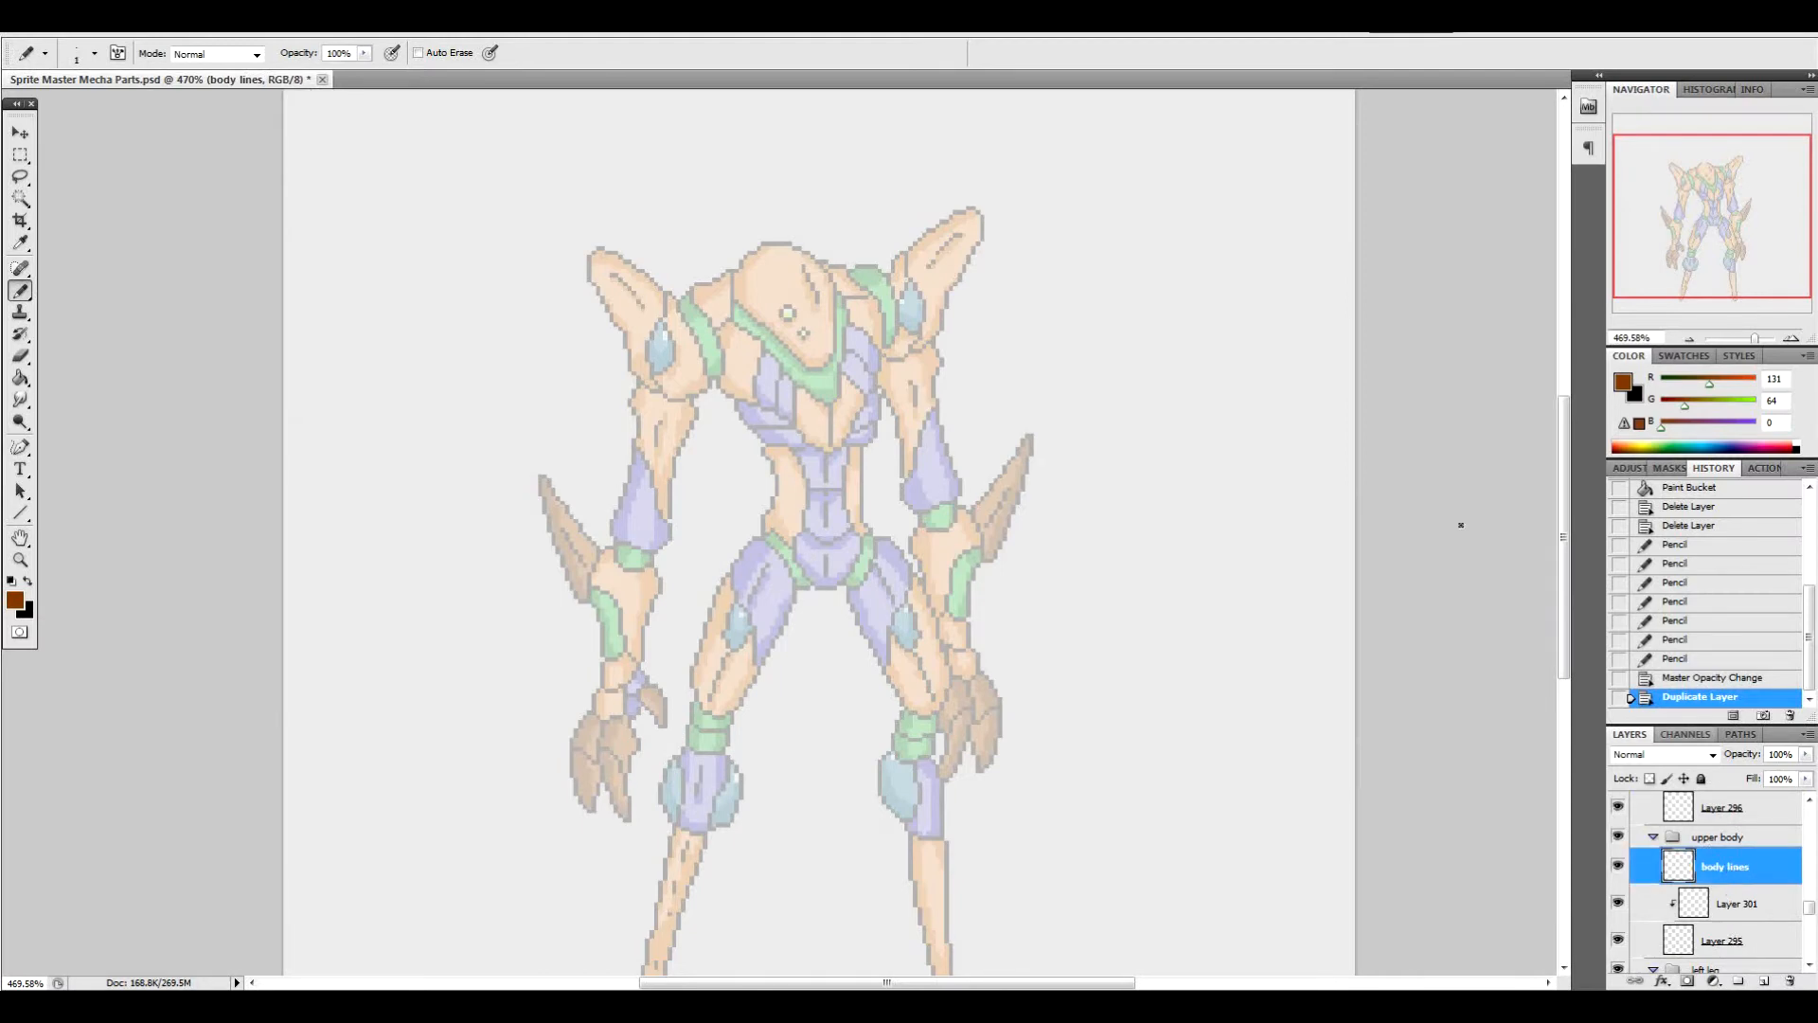
pyautogui.click(28, 580)
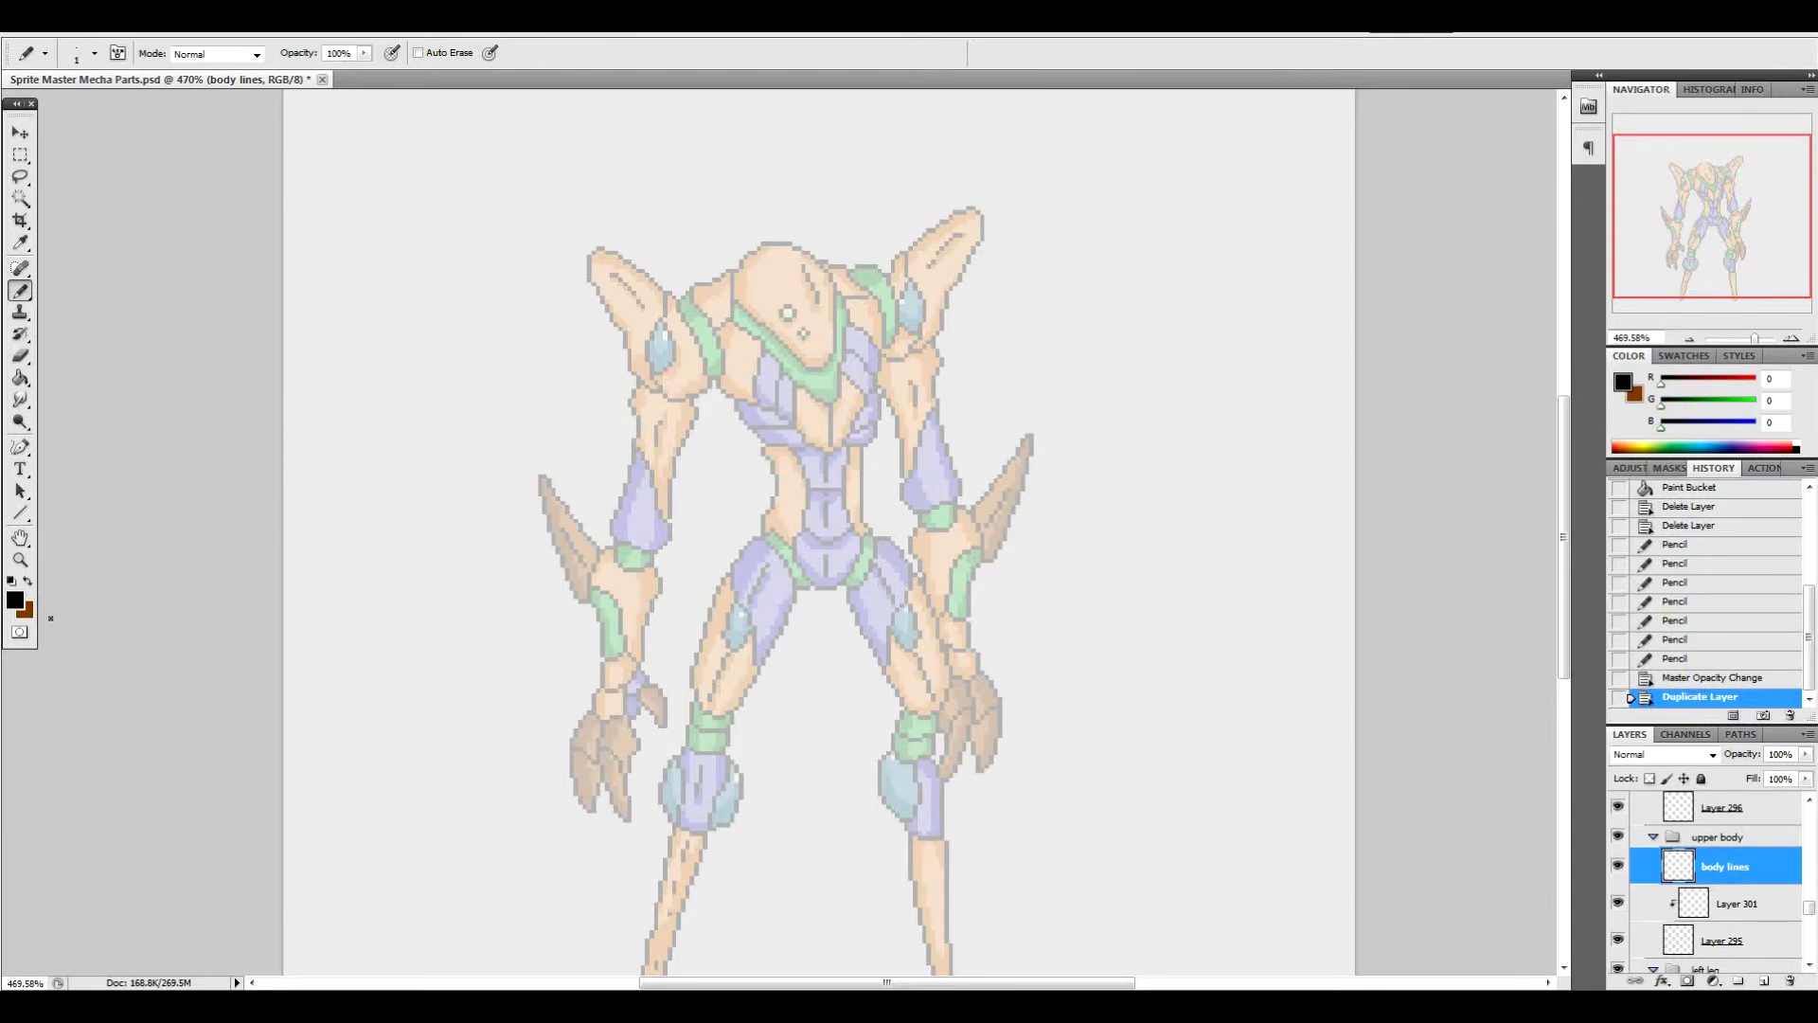
# Pencil a tapered oval outline over the faded mecha's chest on the body lines layer
pyautogui.scroll(5, 50, 617)
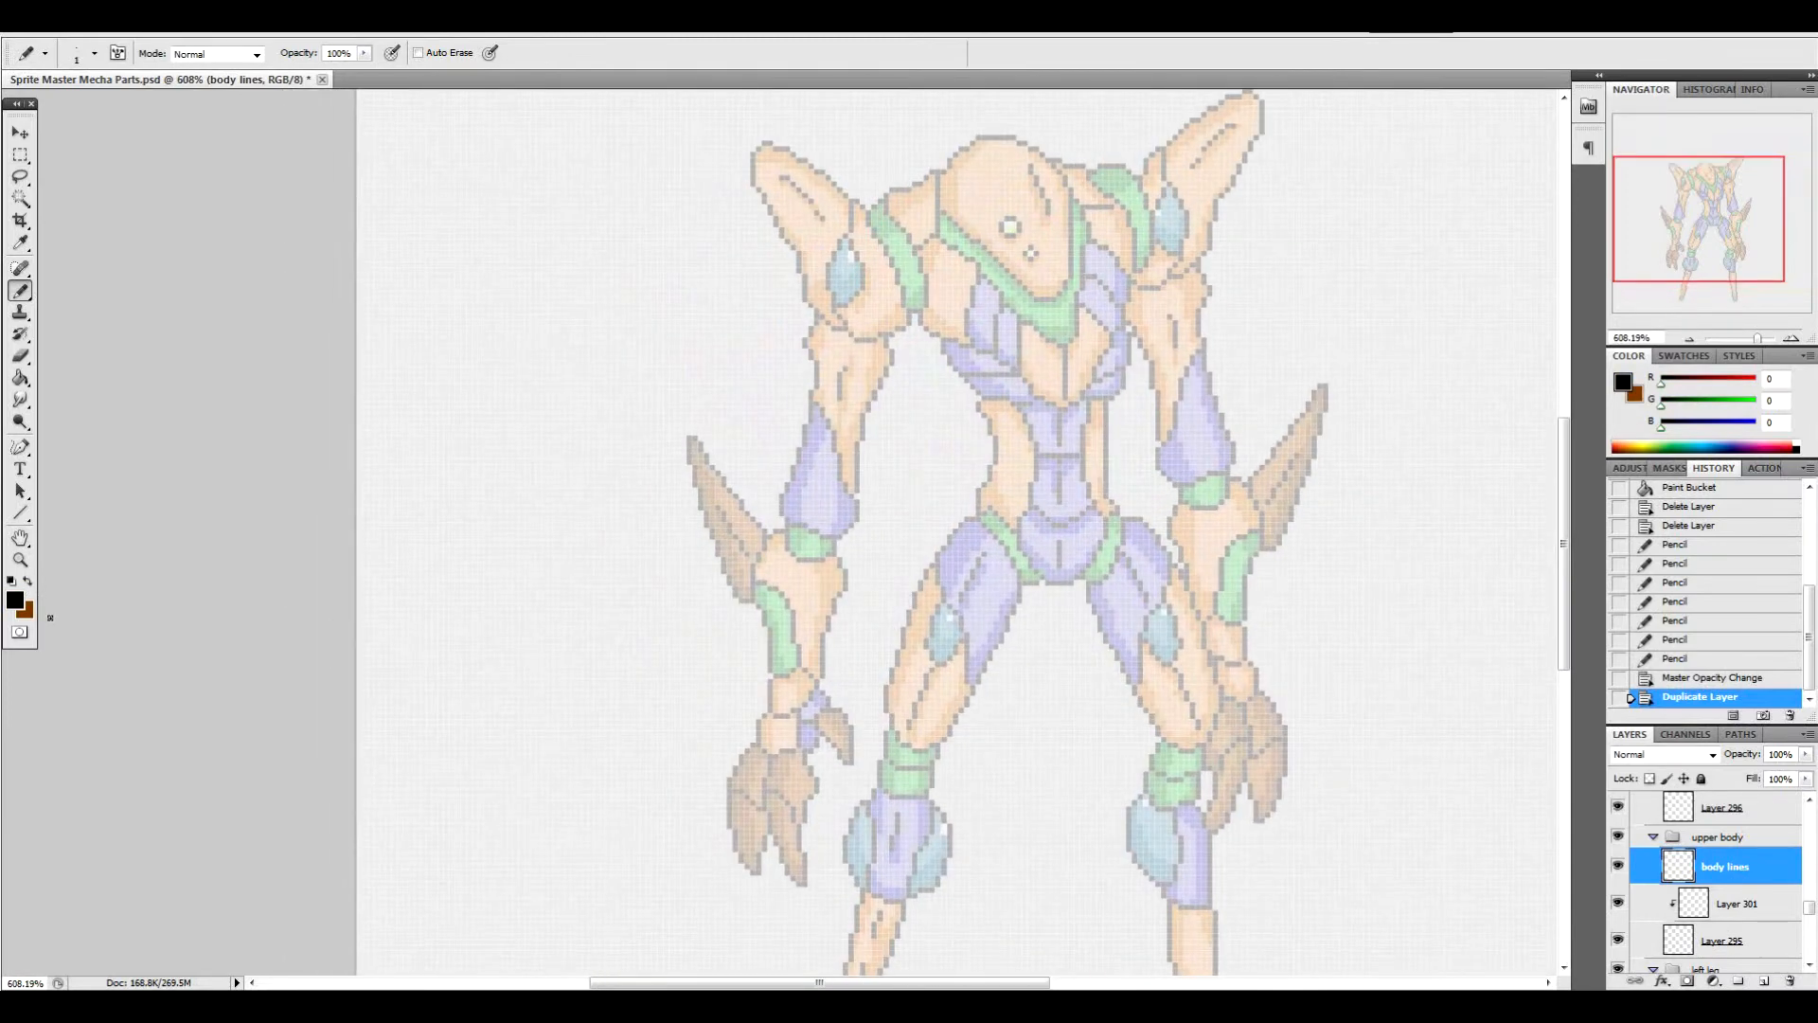
pyautogui.moveTo(868, 982); pyautogui.dragTo(1007, 986)
pyautogui.moveTo(1562, 552); pyautogui.dragTo(1563, 466)
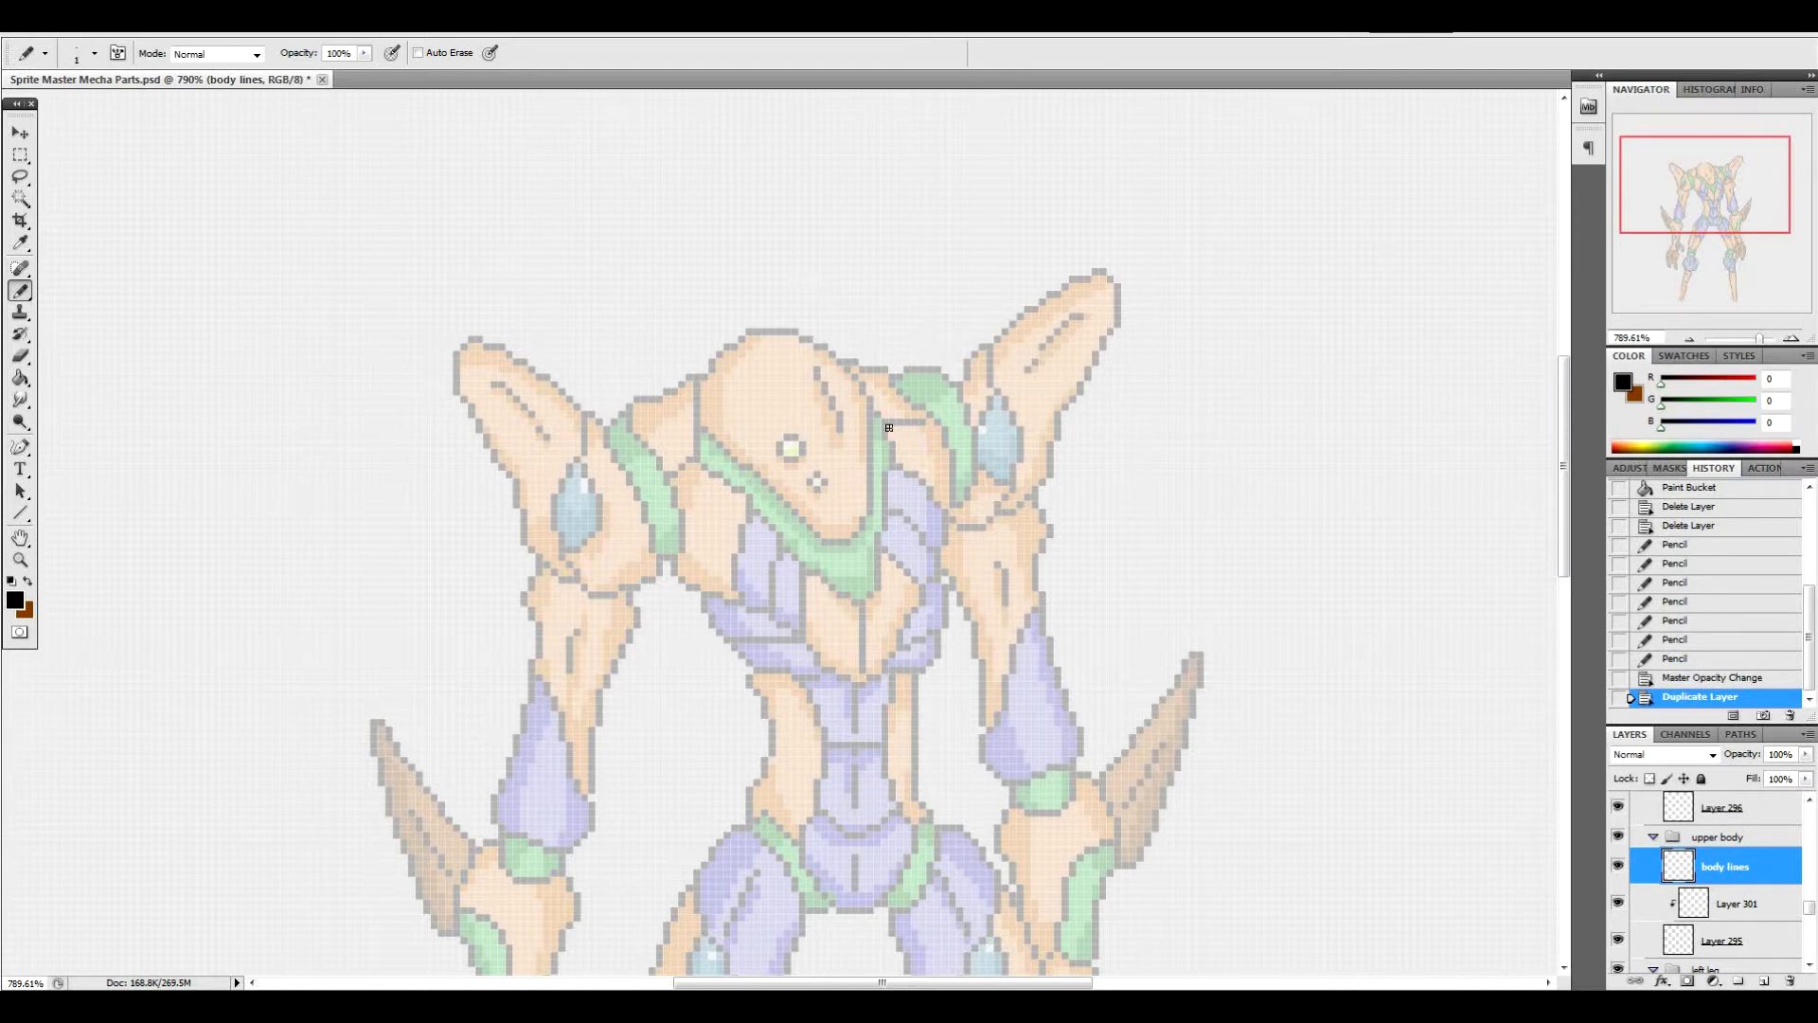
pyautogui.moveTo(878, 415)
pyautogui.mouseDown()
pyautogui.moveTo(908, 447)
pyautogui.moveTo(912, 550)
pyautogui.moveTo(860, 629)
pyautogui.moveTo(762, 567)
pyautogui.moveTo(711, 498)
pyautogui.mouseUp()
pyautogui.moveTo(898, 427)
pyautogui.mouseDown()
pyautogui.moveTo(867, 385)
pyautogui.moveTo(780, 368)
pyautogui.moveTo(712, 418)
pyautogui.moveTo(704, 500)
pyautogui.mouseUp()
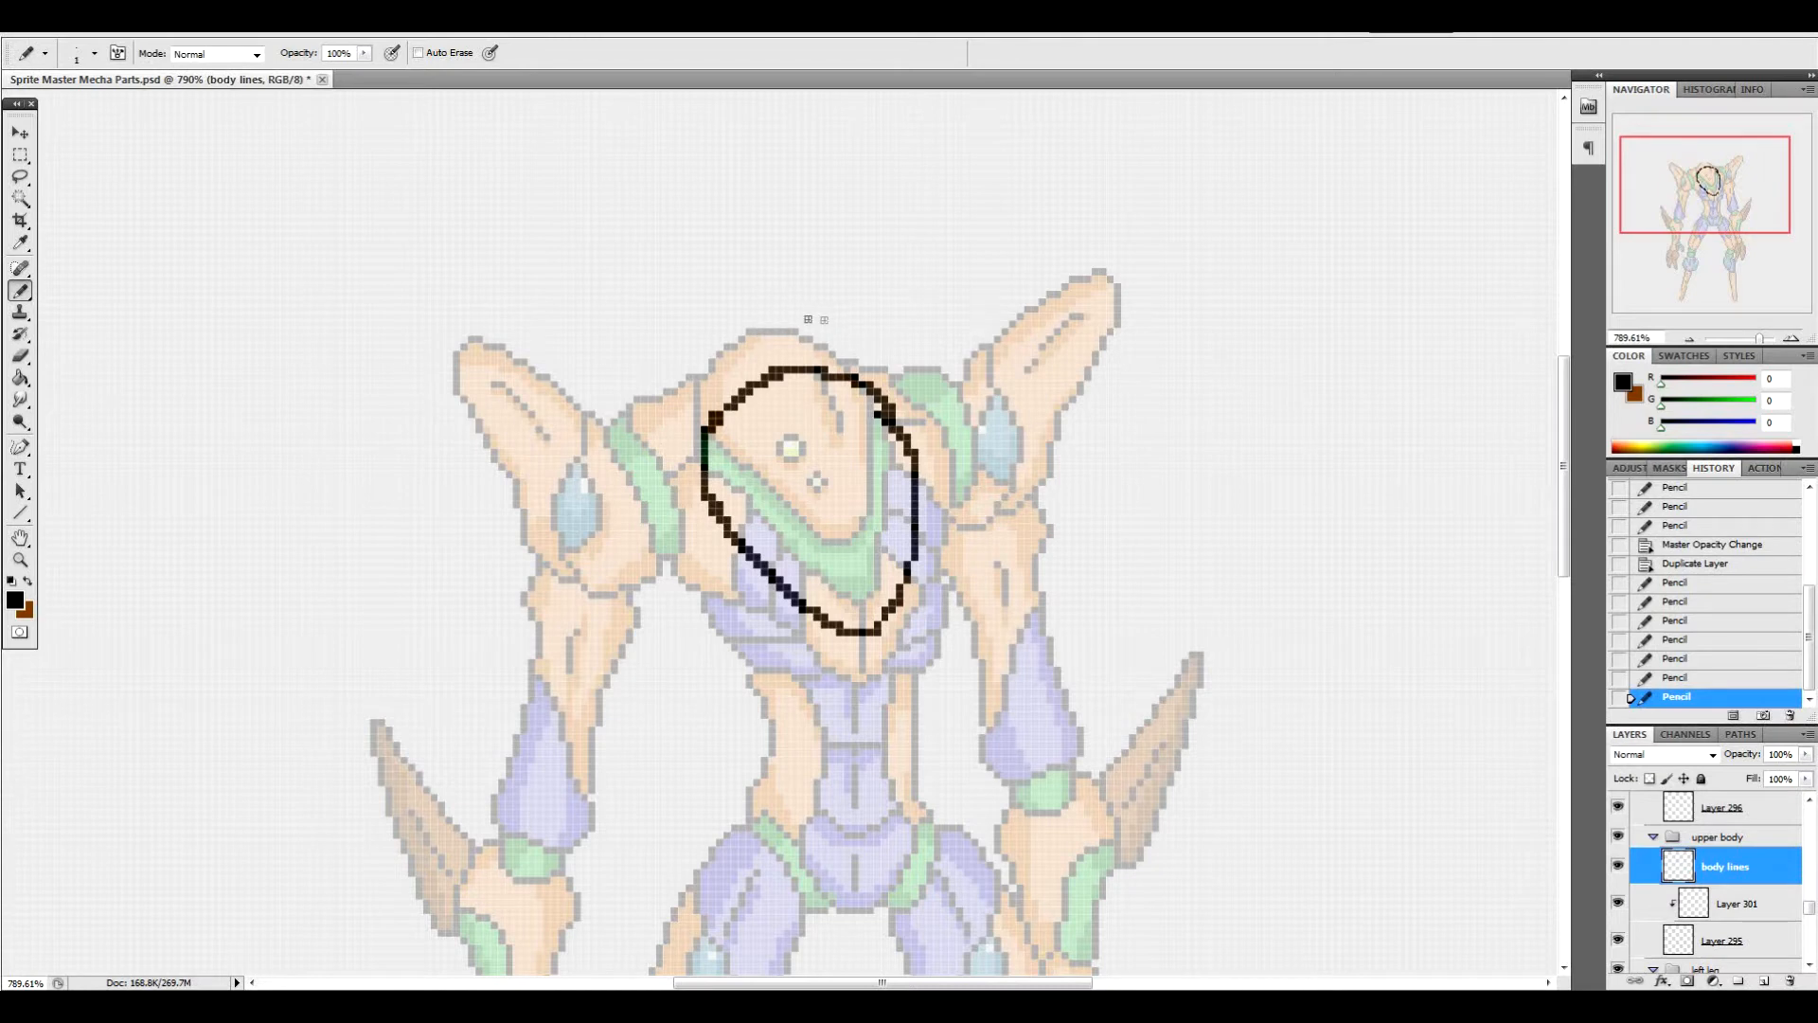
# Pencil a pointed peak above the chest oval, with its sides sloping down towards both shoulders
pyautogui.moveTo(863, 347)
pyautogui.mouseDown()
pyautogui.moveTo(749, 263)
pyautogui.moveTo(718, 351)
pyautogui.moveTo(691, 369)
pyautogui.mouseUp()
pyautogui.moveTo(863, 347); pyautogui.dragTo(909, 362)
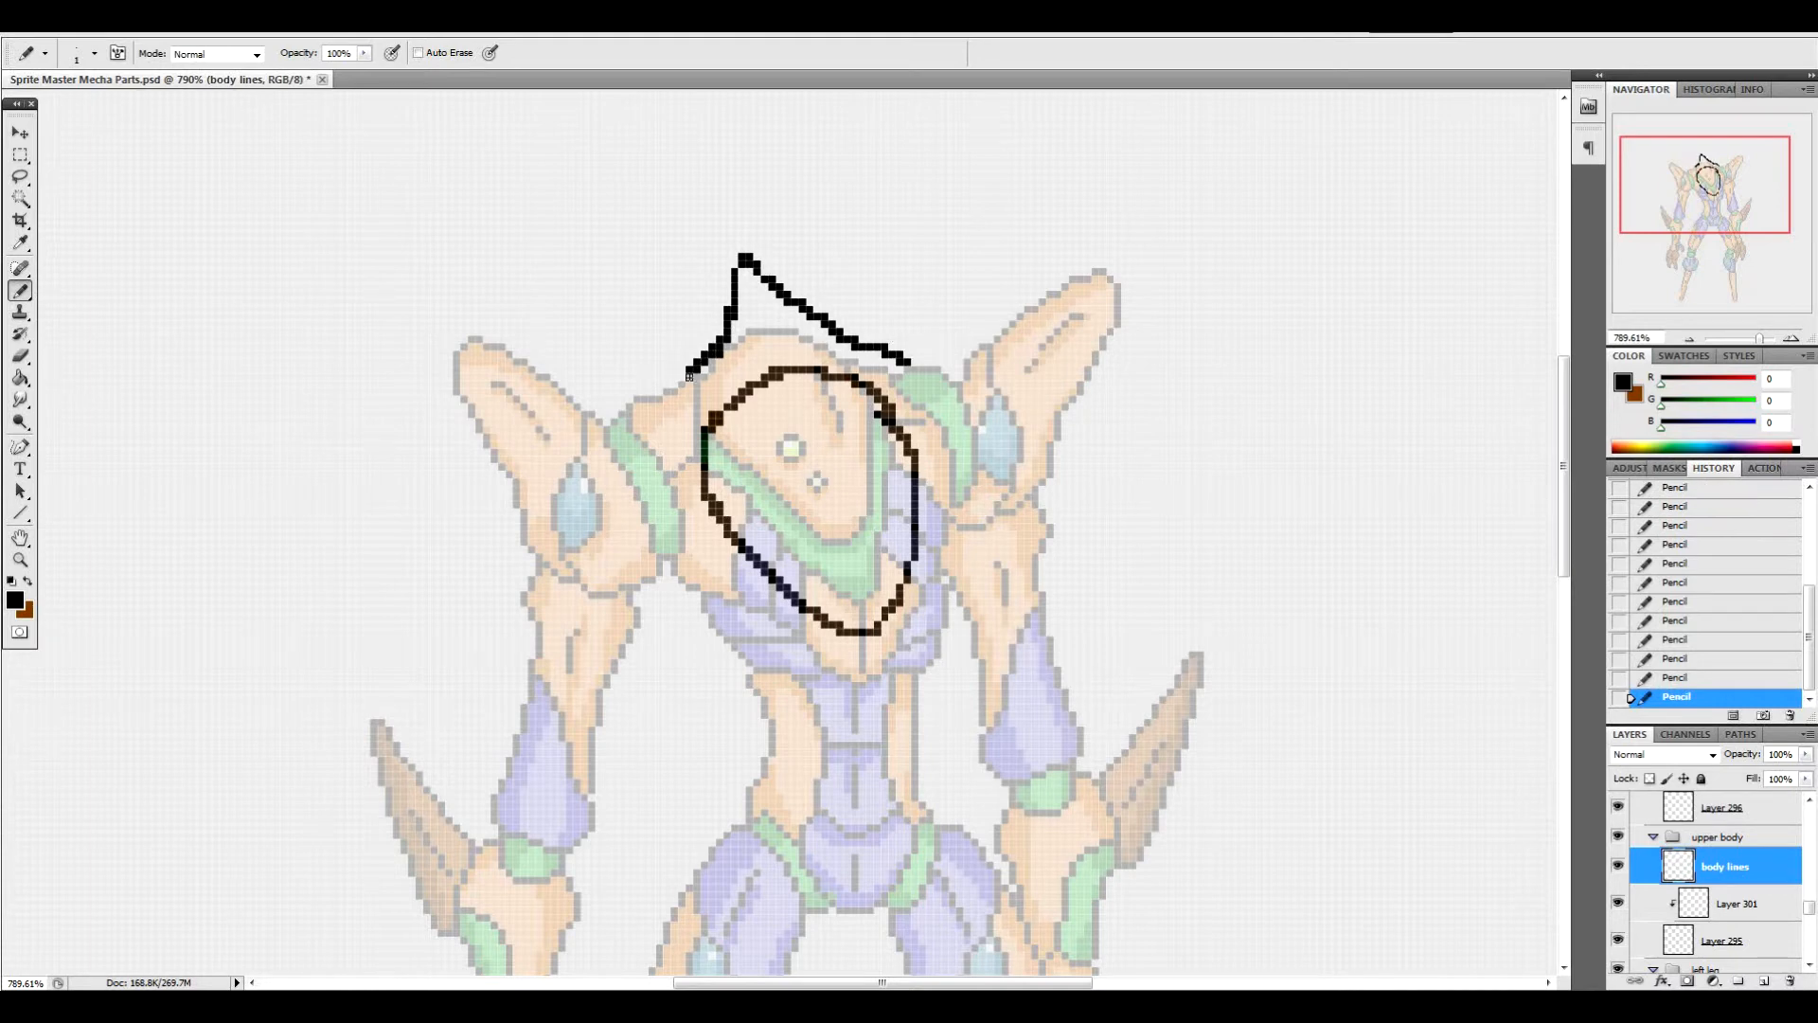
pyautogui.moveTo(690, 370); pyautogui.dragTo(651, 391)
pyautogui.moveTo(734, 300); pyautogui.dragTo(684, 375)
# Outline the torso armour around the oval, with shoulder tips at both sides and two pointed lower flaps
pyautogui.moveTo(679, 376); pyautogui.dragTo(595, 362)
pyautogui.moveTo(594, 365)
pyautogui.mouseDown()
pyautogui.moveTo(656, 446)
pyautogui.moveTo(613, 541)
pyautogui.moveTo(661, 533)
pyautogui.moveTo(645, 541)
pyautogui.moveTo(714, 615)
pyautogui.moveTo(719, 675)
pyautogui.moveTo(714, 590)
pyautogui.moveTo(749, 705)
pyautogui.moveTo(793, 604)
pyautogui.moveTo(791, 658)
pyautogui.moveTo(767, 653)
pyautogui.moveTo(862, 698)
pyautogui.moveTo(909, 662)
pyautogui.mouseUp()
pyautogui.moveTo(898, 597); pyautogui.dragTo(934, 701)
pyautogui.moveTo(934, 701); pyautogui.dragTo(975, 647)
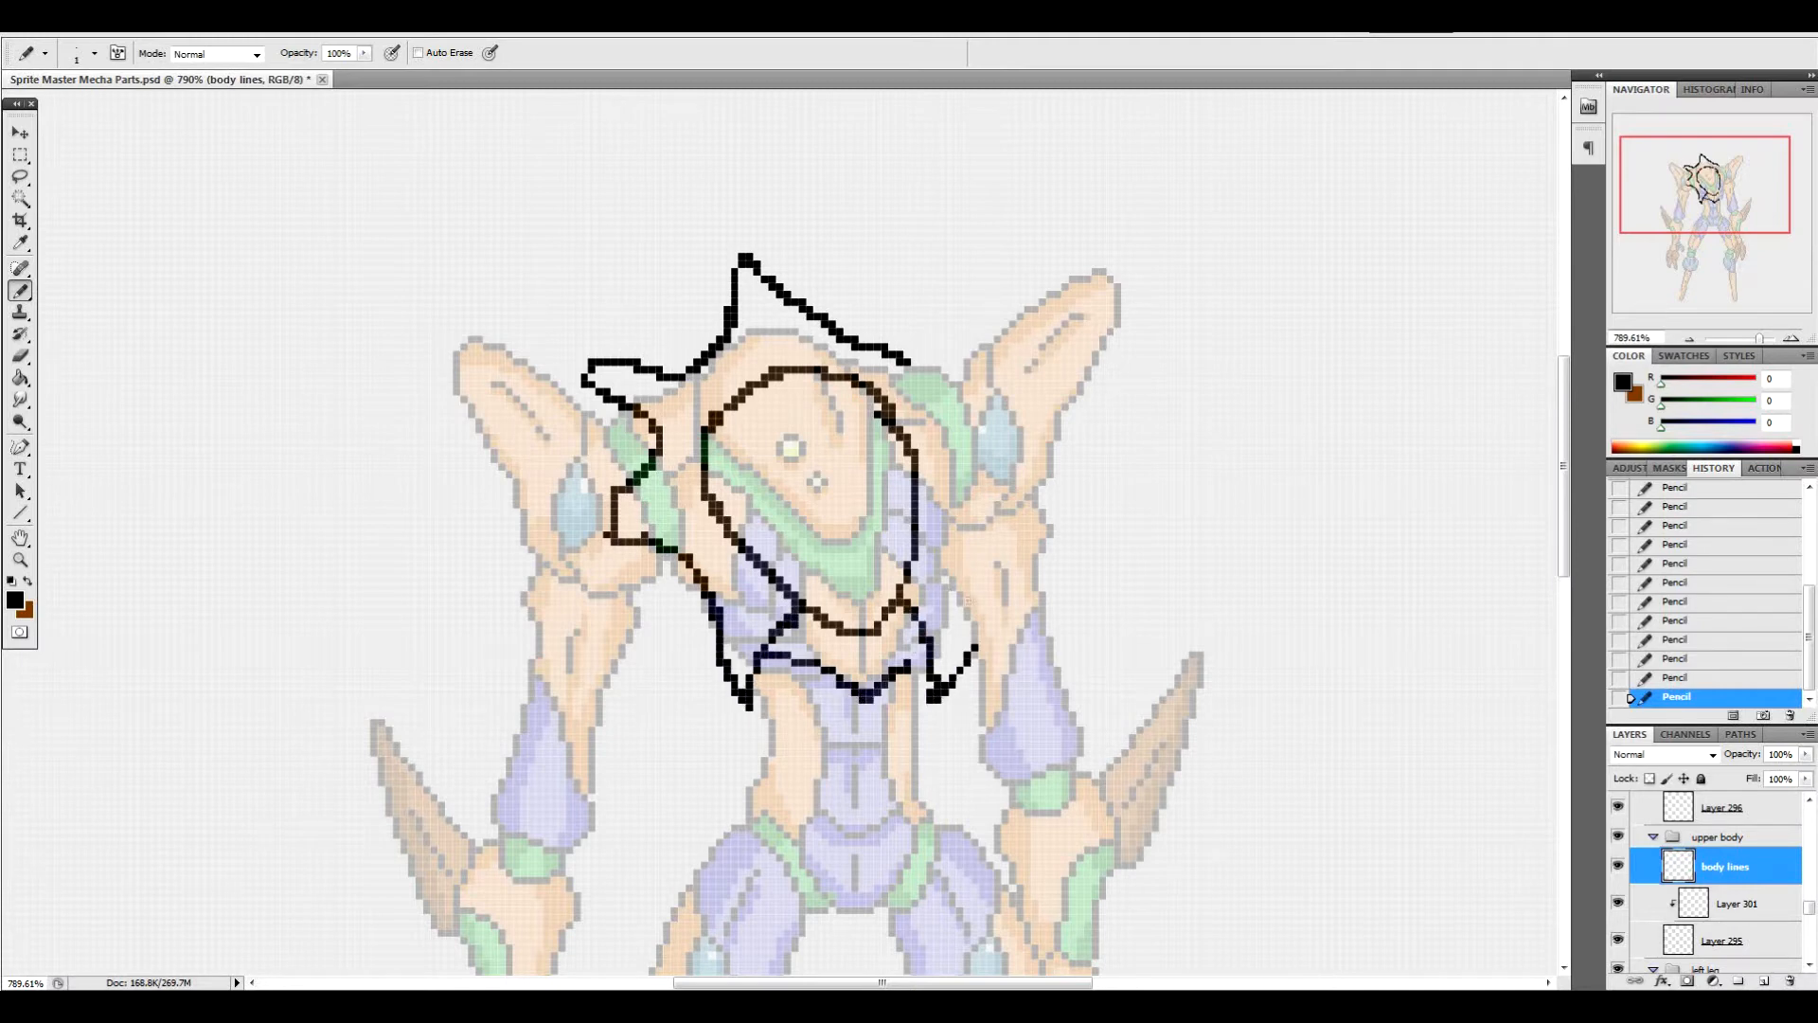
pyautogui.moveTo(907, 361)
pyautogui.mouseDown()
pyautogui.moveTo(982, 328)
pyautogui.moveTo(961, 418)
pyautogui.moveTo(986, 497)
pyautogui.moveTo(966, 561)
pyautogui.moveTo(975, 651)
pyautogui.mouseUp()
pyautogui.moveTo(640, 417)
pyautogui.mouseDown()
pyautogui.moveTo(632, 468)
pyautogui.moveTo(659, 449)
pyautogui.mouseUp()
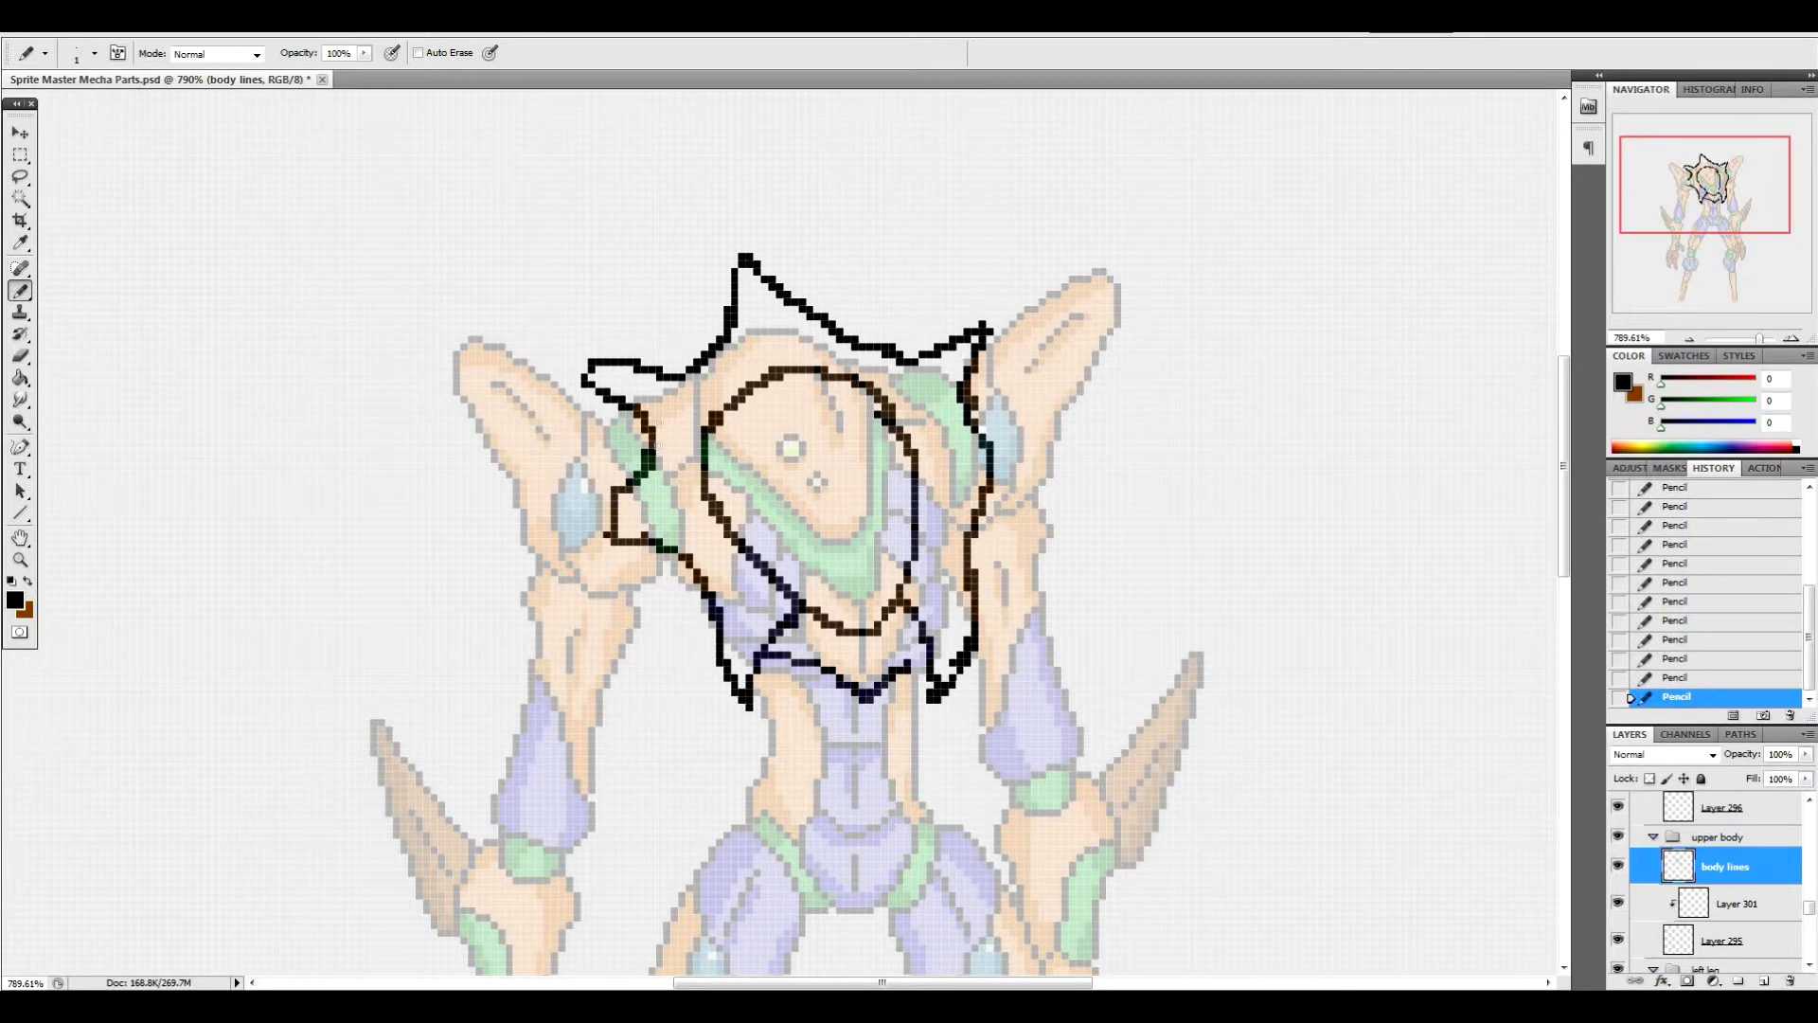
# Erase the hard corners of the left shoulder outline and touch up its rounded tip
pyautogui.click(587, 386)
pyautogui.click(585, 377)
pyautogui.click(611, 540)
pyautogui.click(614, 544)
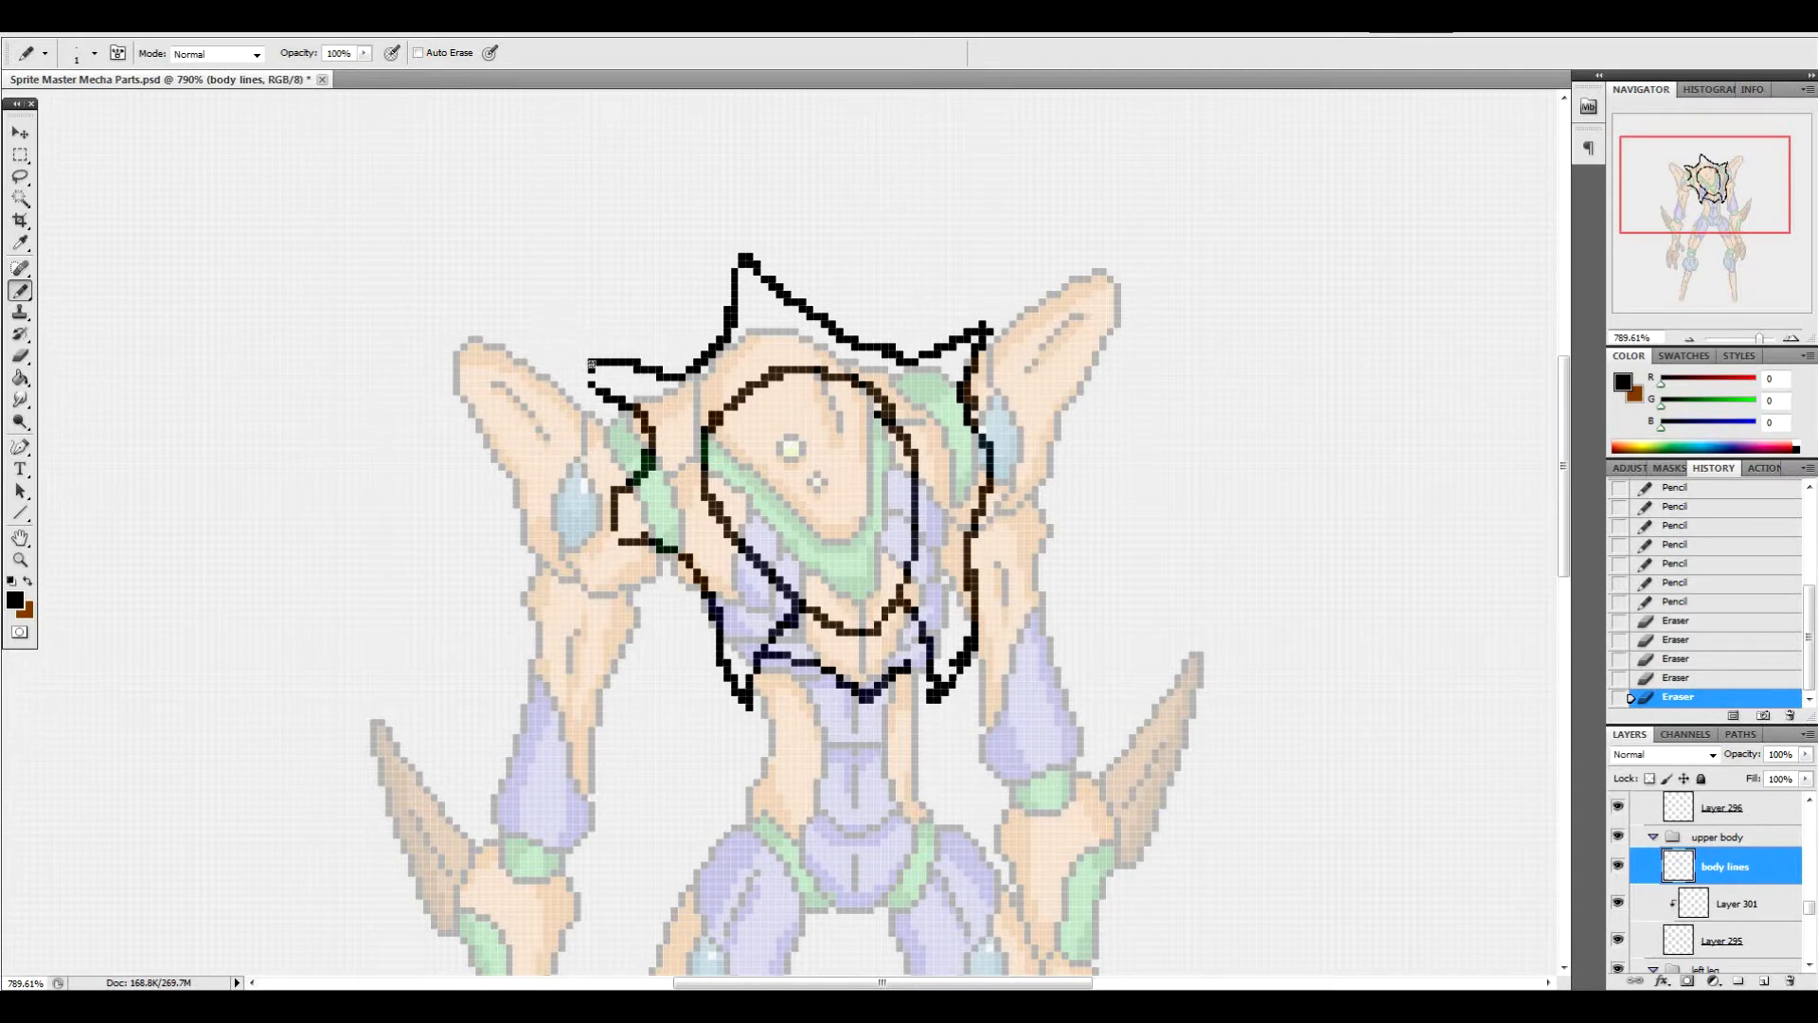
pyautogui.click(592, 377)
pyautogui.click(599, 386)
# Pencil rounded arm socket outlines at the left and right shoulders
pyautogui.moveTo(633, 414); pyautogui.dragTo(644, 449)
pyautogui.click(621, 495)
pyautogui.click(609, 500)
pyautogui.moveTo(582, 386); pyautogui.dragTo(599, 495)
pyautogui.click(609, 497)
pyautogui.moveTo(973, 361)
pyautogui.mouseDown()
pyautogui.moveTo(1029, 368)
pyautogui.moveTo(1023, 435)
pyautogui.moveTo(994, 483)
pyautogui.mouseUp()
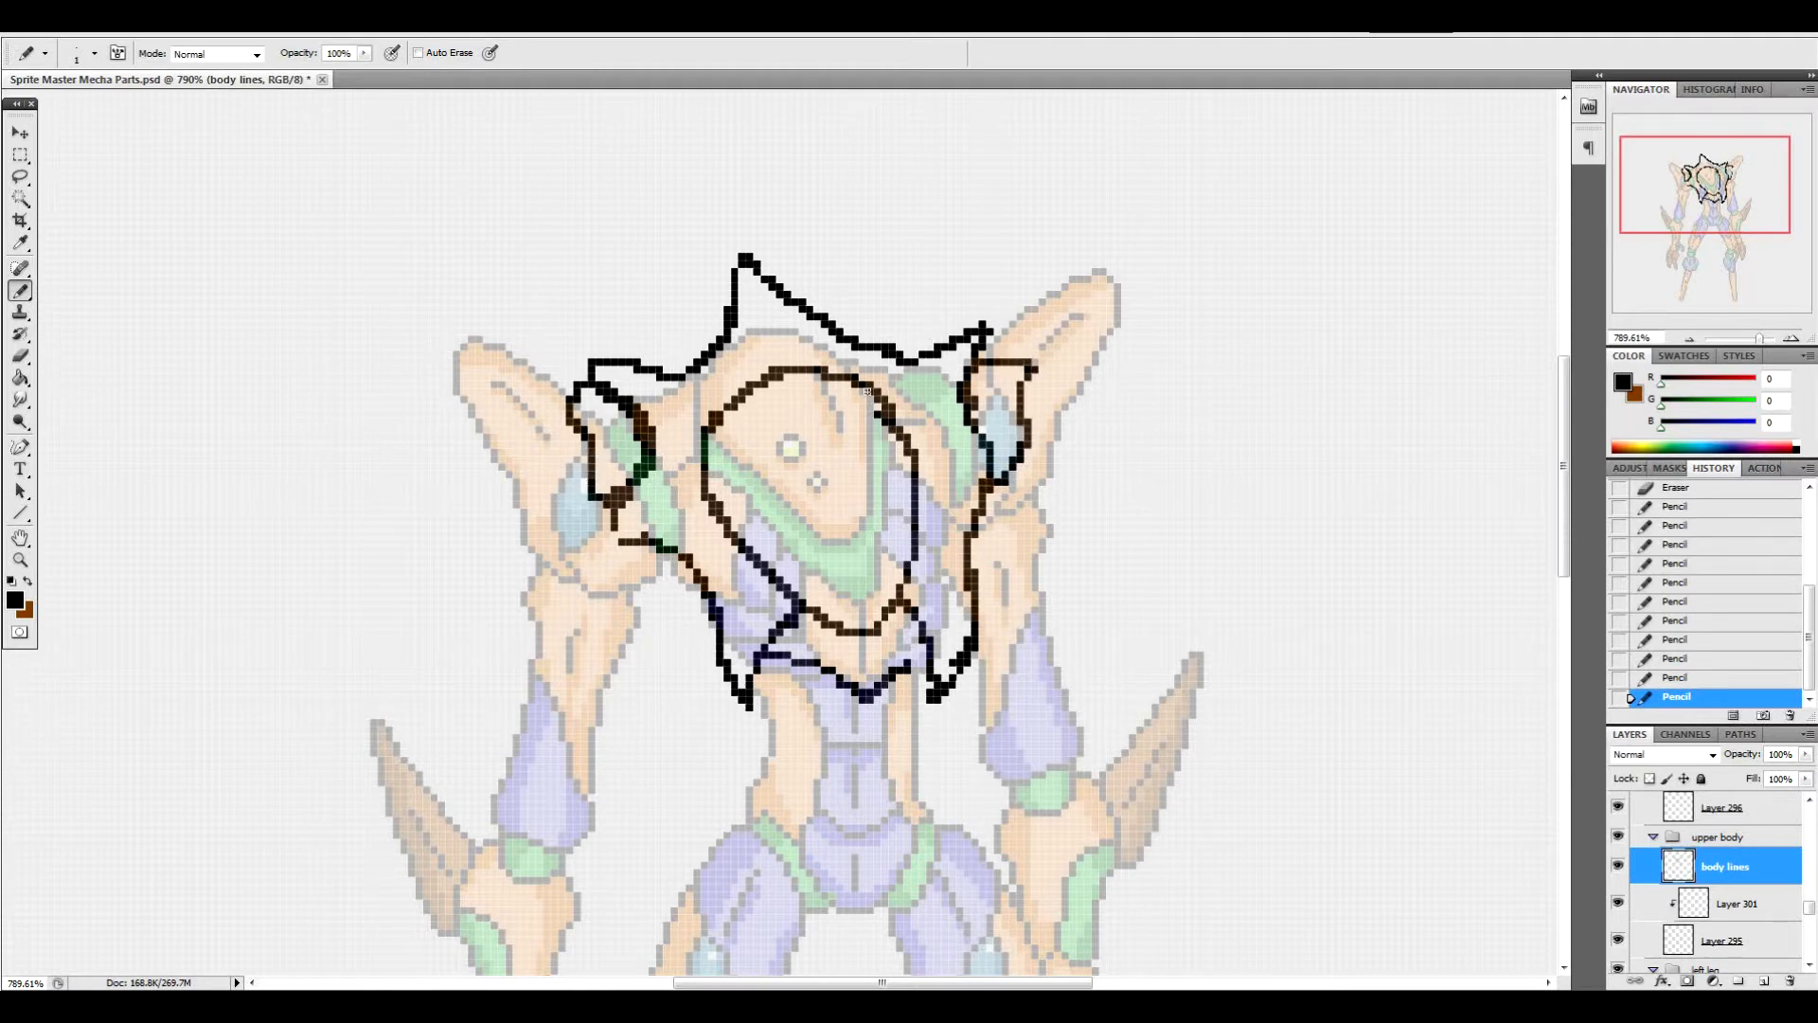
# Erase the doubled pixels along the upper right edge of the chest oval
pyautogui.click(881, 420)
pyautogui.click(883, 421)
pyautogui.click(875, 405)
pyautogui.click(860, 383)
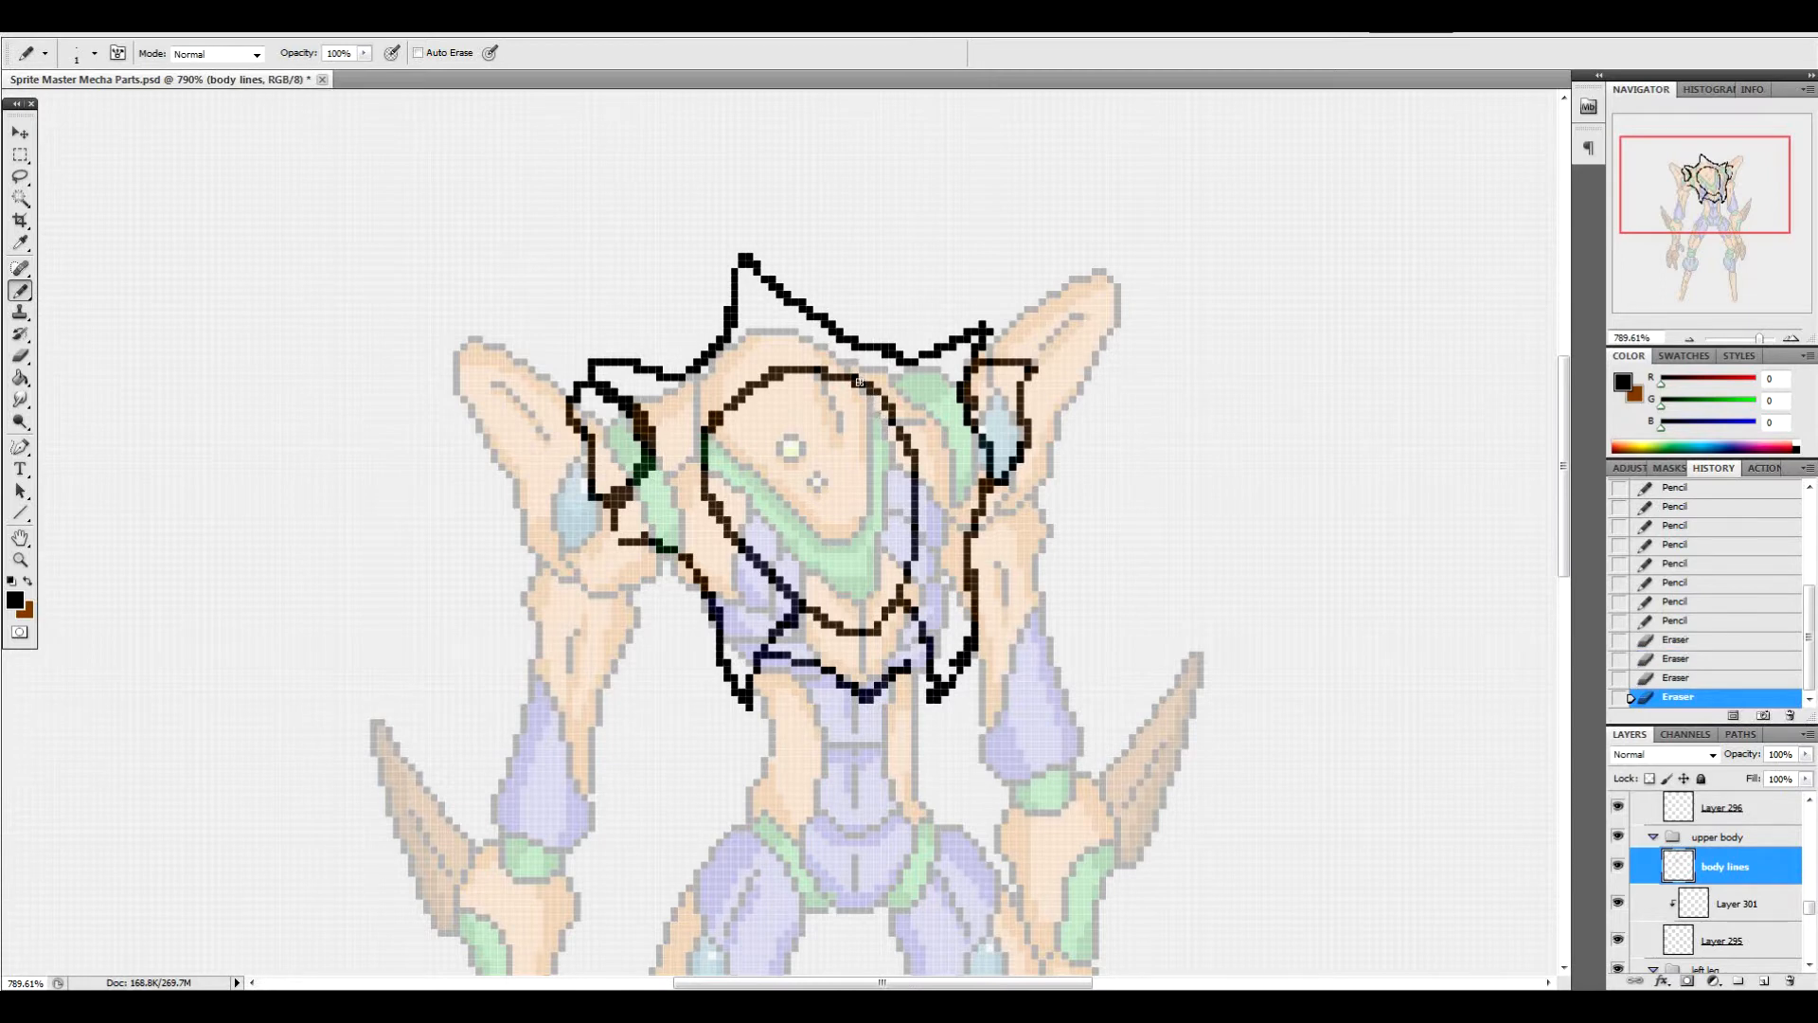
# Draw a ridge line from the oval to the peak, reshape the right shoulder tip and trim its socket corner
pyautogui.moveTo(801, 367); pyautogui.dragTo(745, 261)
pyautogui.moveTo(987, 326)
pyautogui.mouseDown()
pyautogui.moveTo(959, 394)
pyautogui.moveTo(973, 426)
pyautogui.mouseUp()
pyautogui.click(1036, 370)
pyautogui.click(1034, 364)
pyautogui.click(1030, 360)
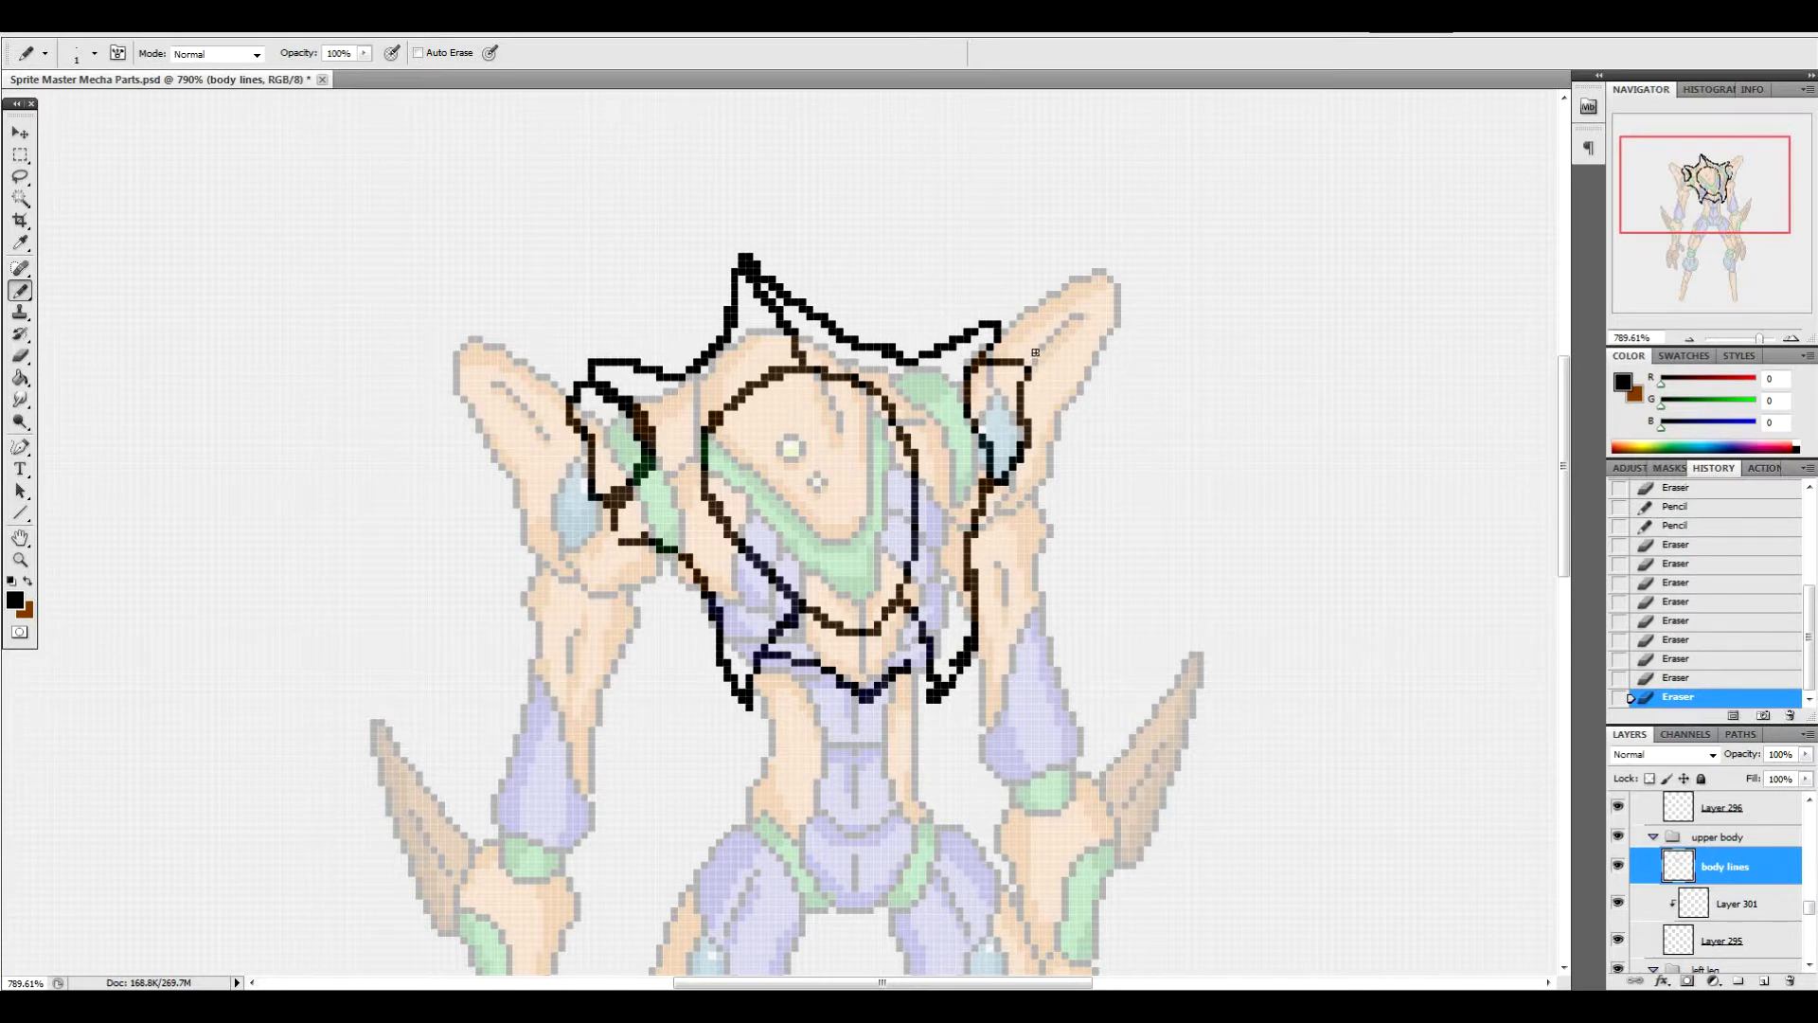
# Thin the lower left edge of the chest oval to a single-pixel line
pyautogui.click(711, 513)
pyautogui.click(735, 546)
pyautogui.moveTo(741, 553); pyautogui.dragTo(792, 603)
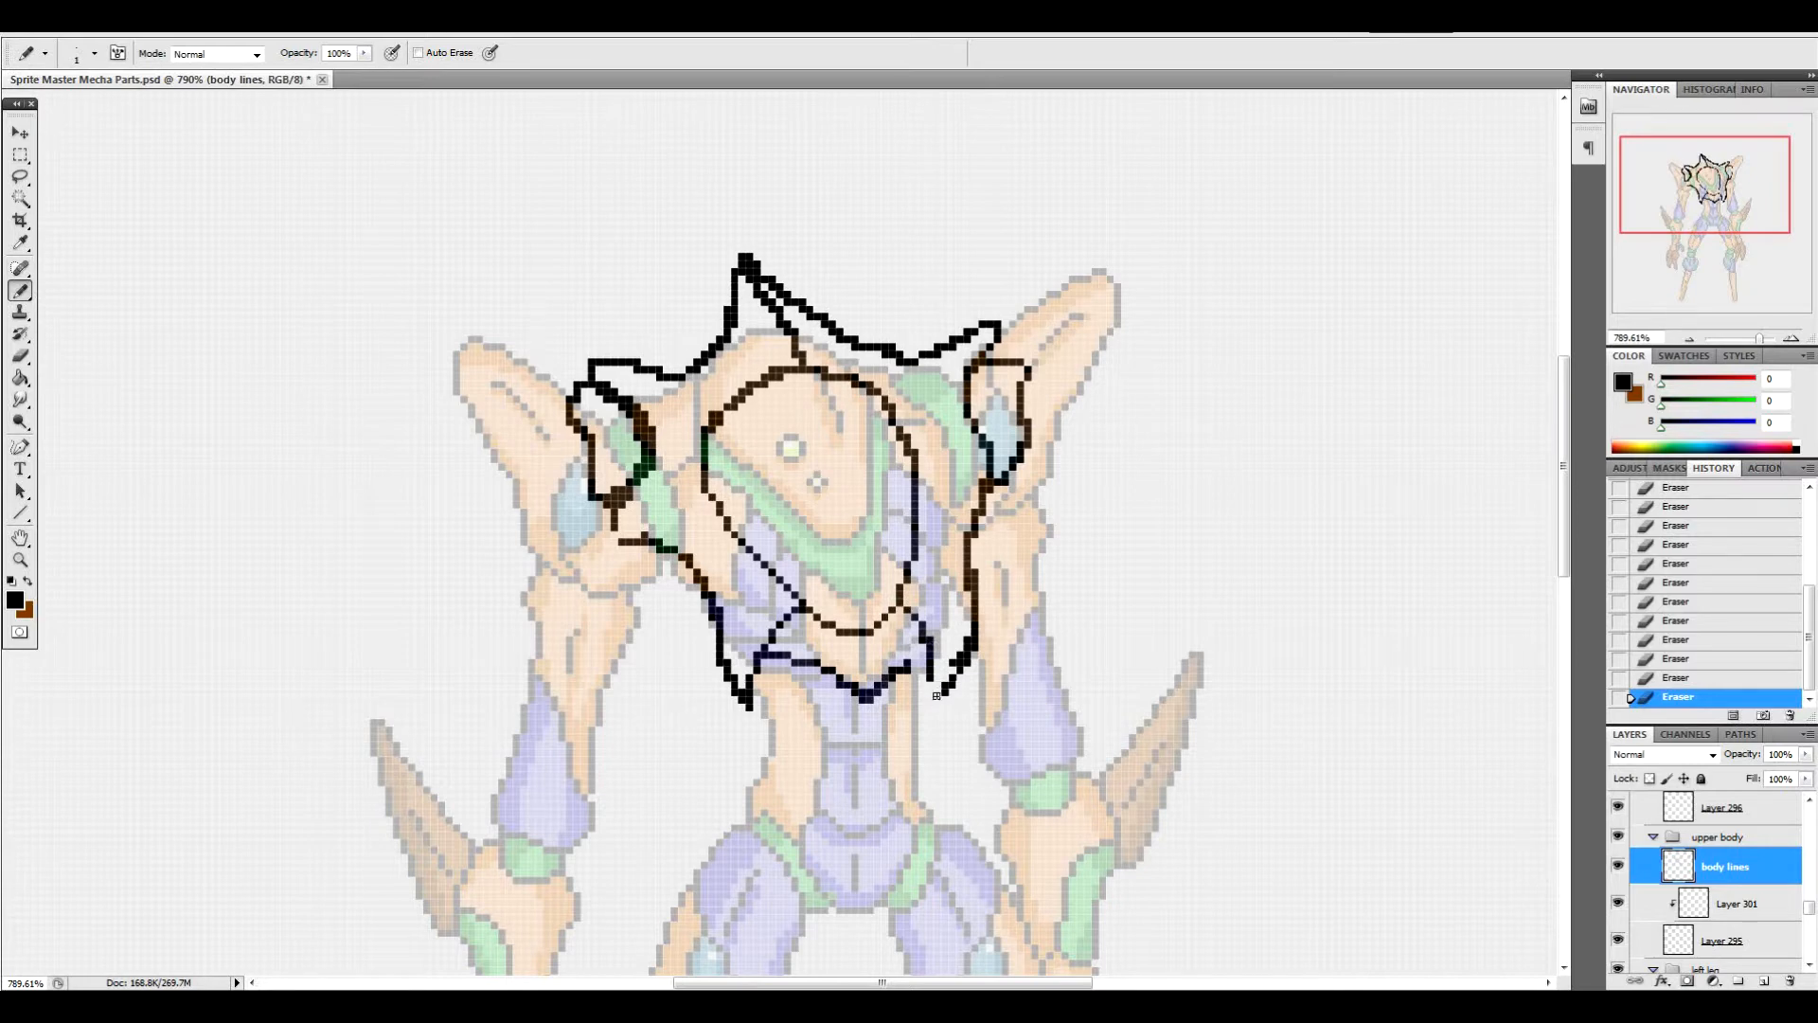
# Clean up and redraw the lower right armour flap as a thin rounded point
pyautogui.moveTo(932, 680); pyautogui.dragTo(947, 701)
pyautogui.click(952, 670)
pyautogui.click(960, 677)
pyautogui.moveTo(965, 572); pyautogui.dragTo(960, 659)
pyautogui.click(954, 673)
pyautogui.click(943, 697)
pyautogui.click(945, 681)
pyautogui.click(951, 668)
pyautogui.click(931, 614)
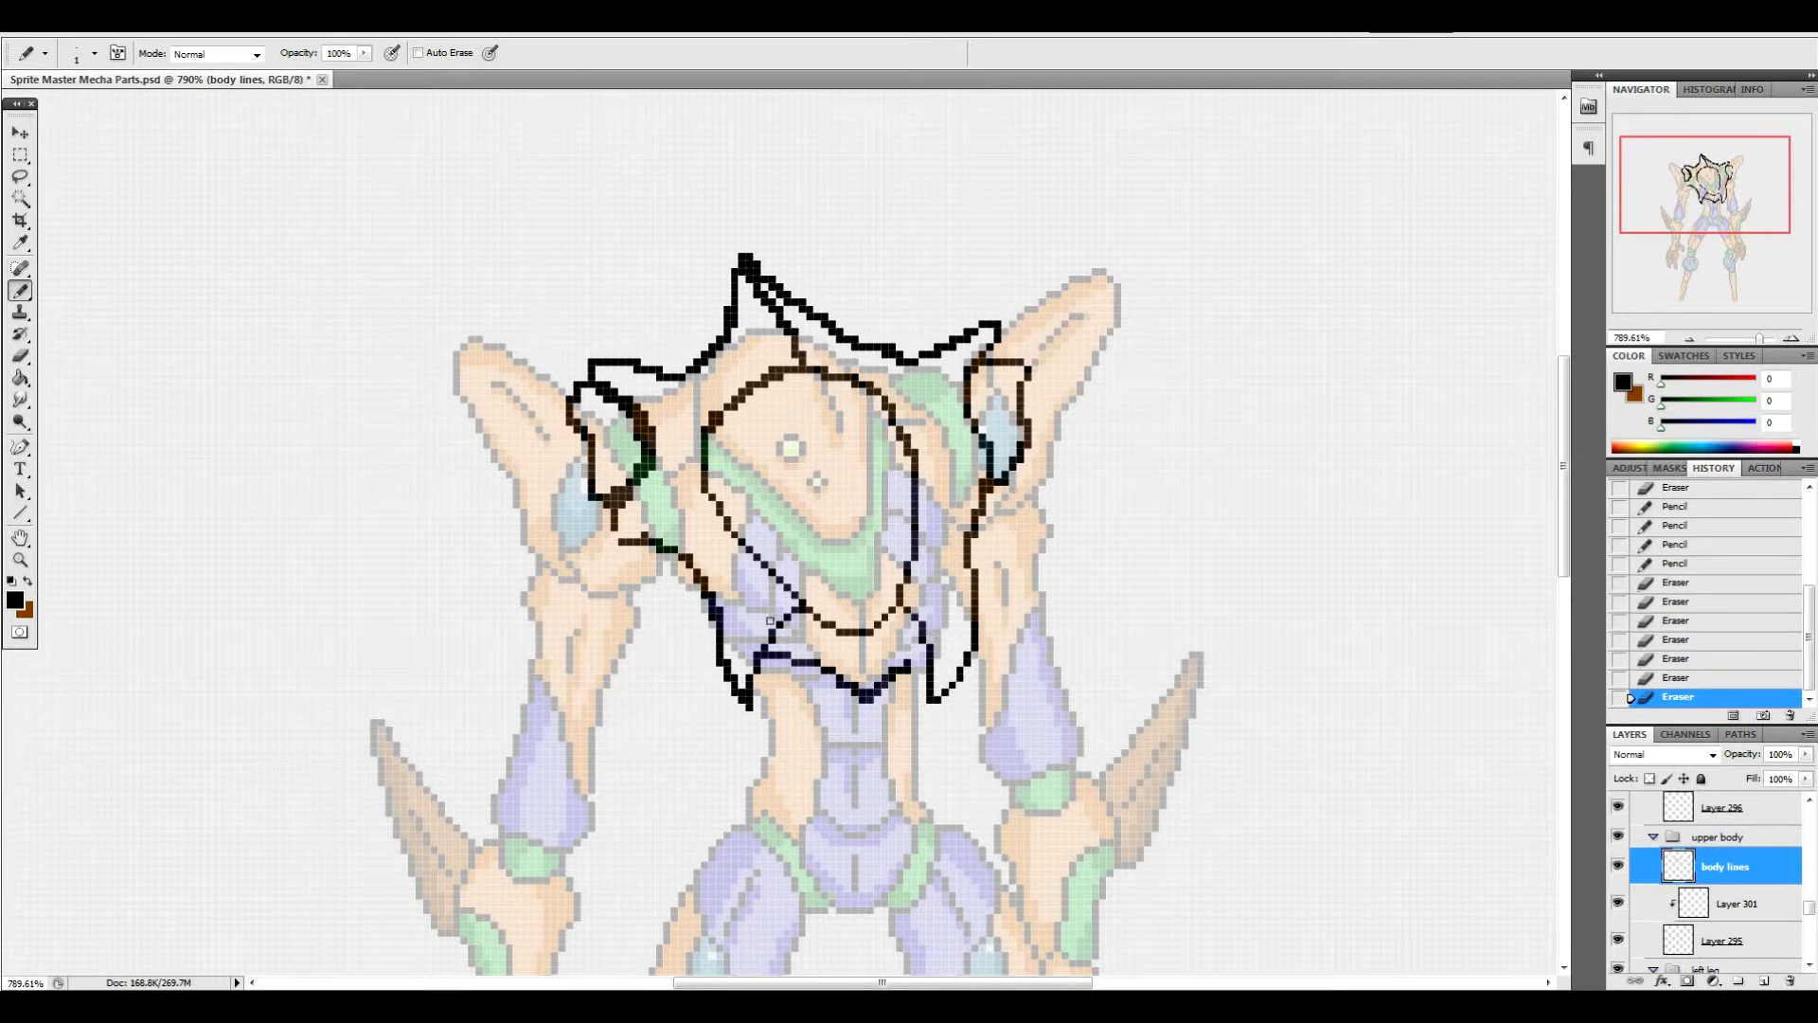
# Erase the excess pixels from the tip and outer edge of the lower left armour flap
pyautogui.click(744, 696)
pyautogui.click(753, 702)
pyautogui.click(733, 674)
pyautogui.click(727, 660)
pyautogui.click(721, 614)
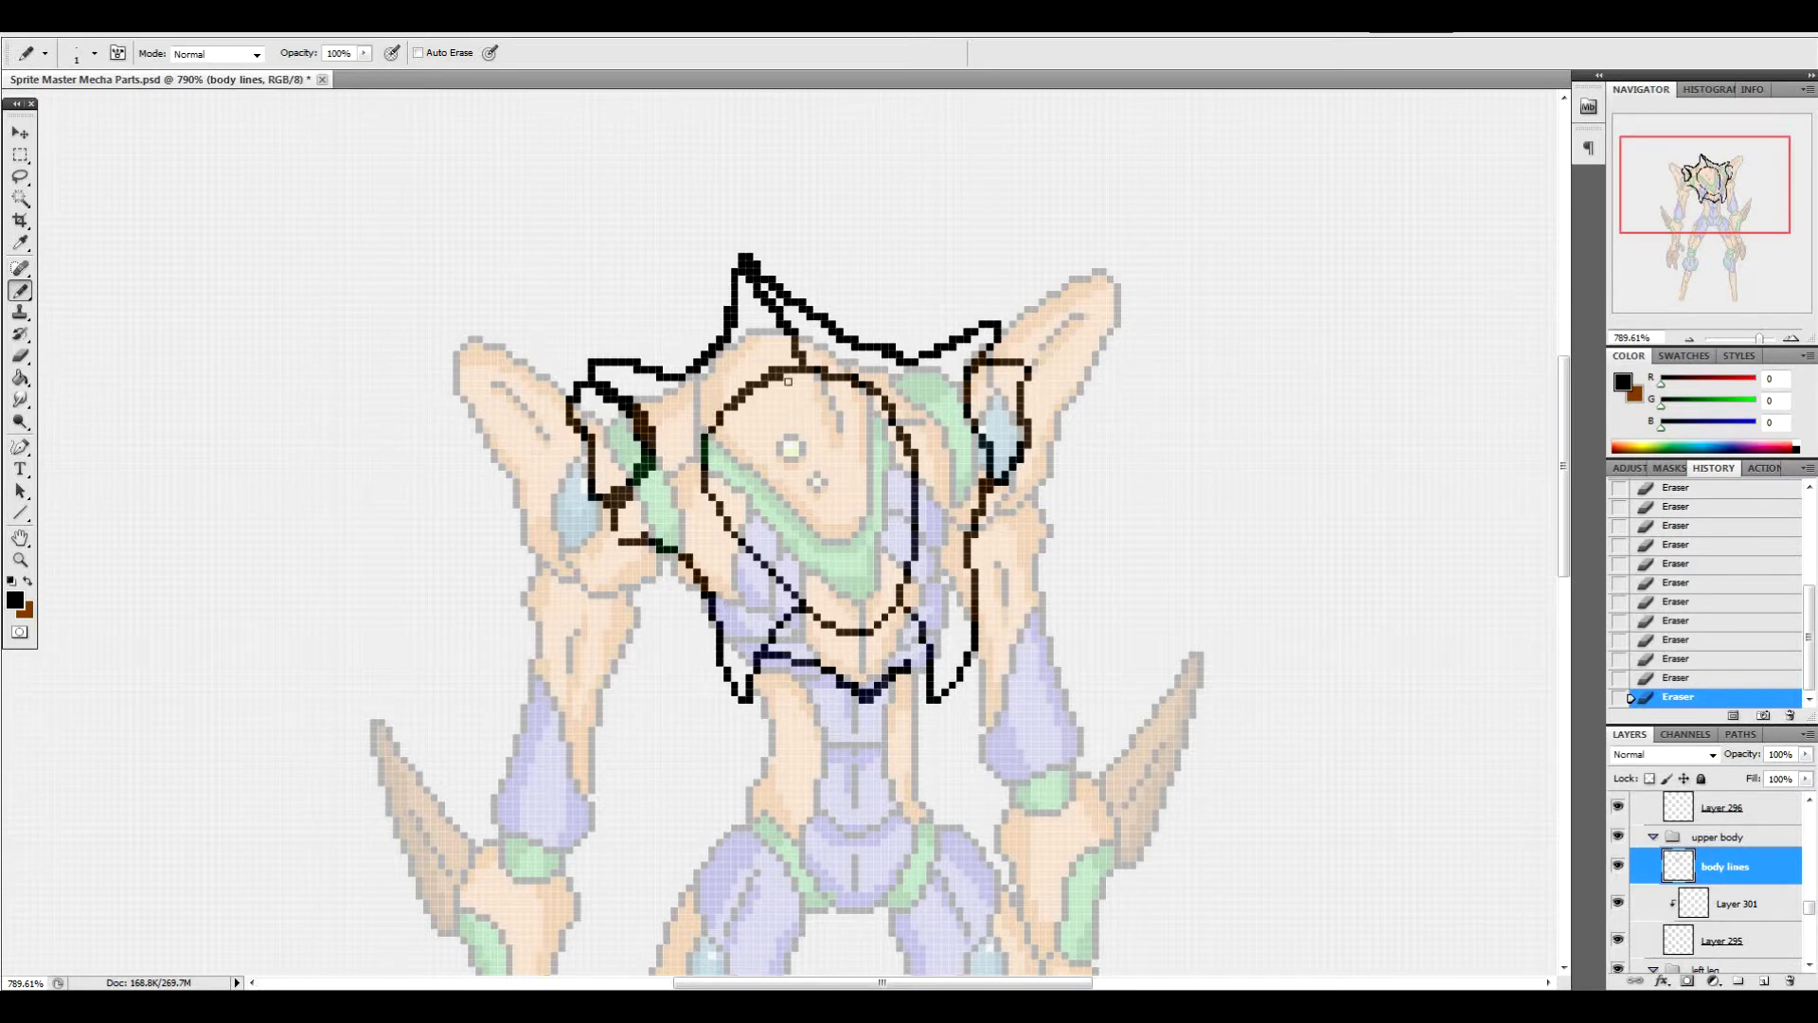
# Thin the upper and right edges of the chest oval to a single-pixel line
pyautogui.moveTo(730, 413); pyautogui.dragTo(739, 413)
pyautogui.click(718, 412)
pyautogui.click(843, 380)
pyautogui.click(864, 388)
pyautogui.click(883, 403)
pyautogui.click(889, 413)
pyautogui.moveTo(895, 427); pyautogui.dragTo(907, 461)
pyautogui.click(900, 599)
# Add a short centre line below the oval and thin the V-shaped bottom edge of the torso
pyautogui.moveTo(922, 659)
pyautogui.mouseDown()
pyautogui.moveTo(883, 686)
pyautogui.moveTo(863, 669)
pyautogui.mouseUp()
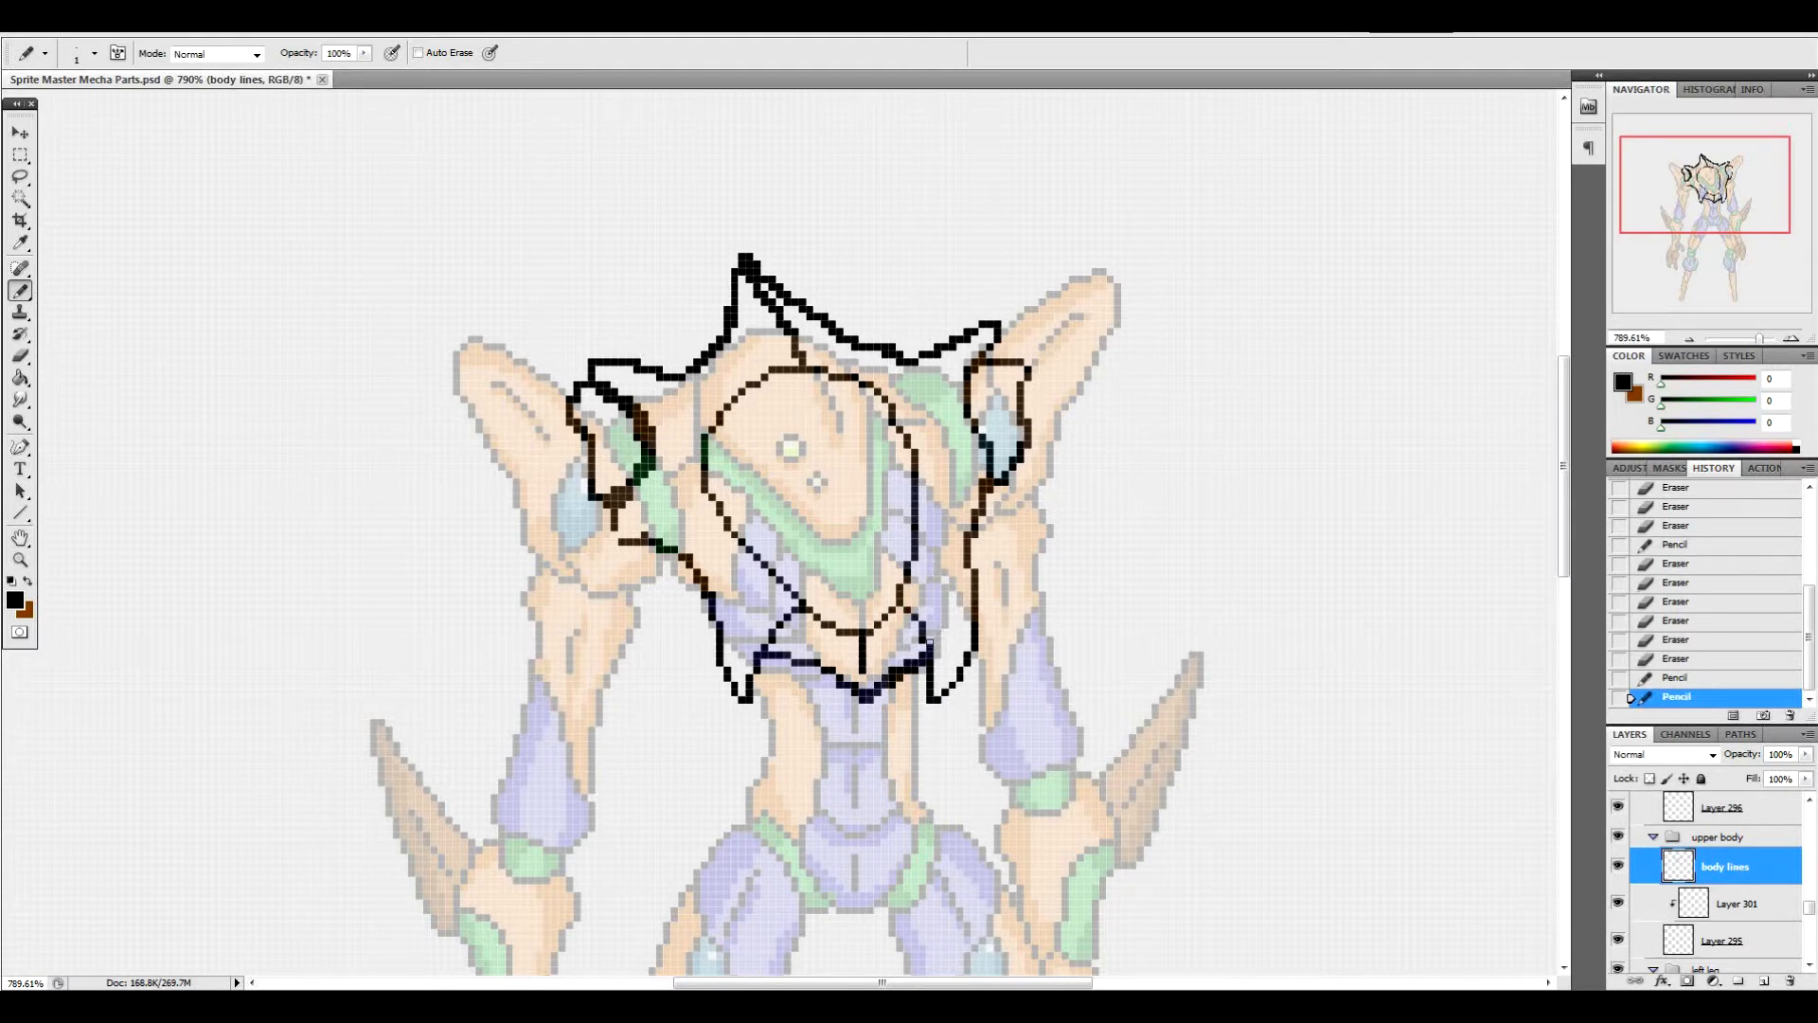
pyautogui.click(921, 655)
pyautogui.click(887, 671)
pyautogui.moveTo(892, 670); pyautogui.dragTo(876, 682)
pyautogui.click(868, 690)
pyautogui.click(846, 678)
pyautogui.click(853, 684)
pyautogui.click(833, 666)
pyautogui.click(757, 655)
# Erase the excess pixels around the left arm socket outline
pyautogui.click(620, 393)
pyautogui.click(650, 478)
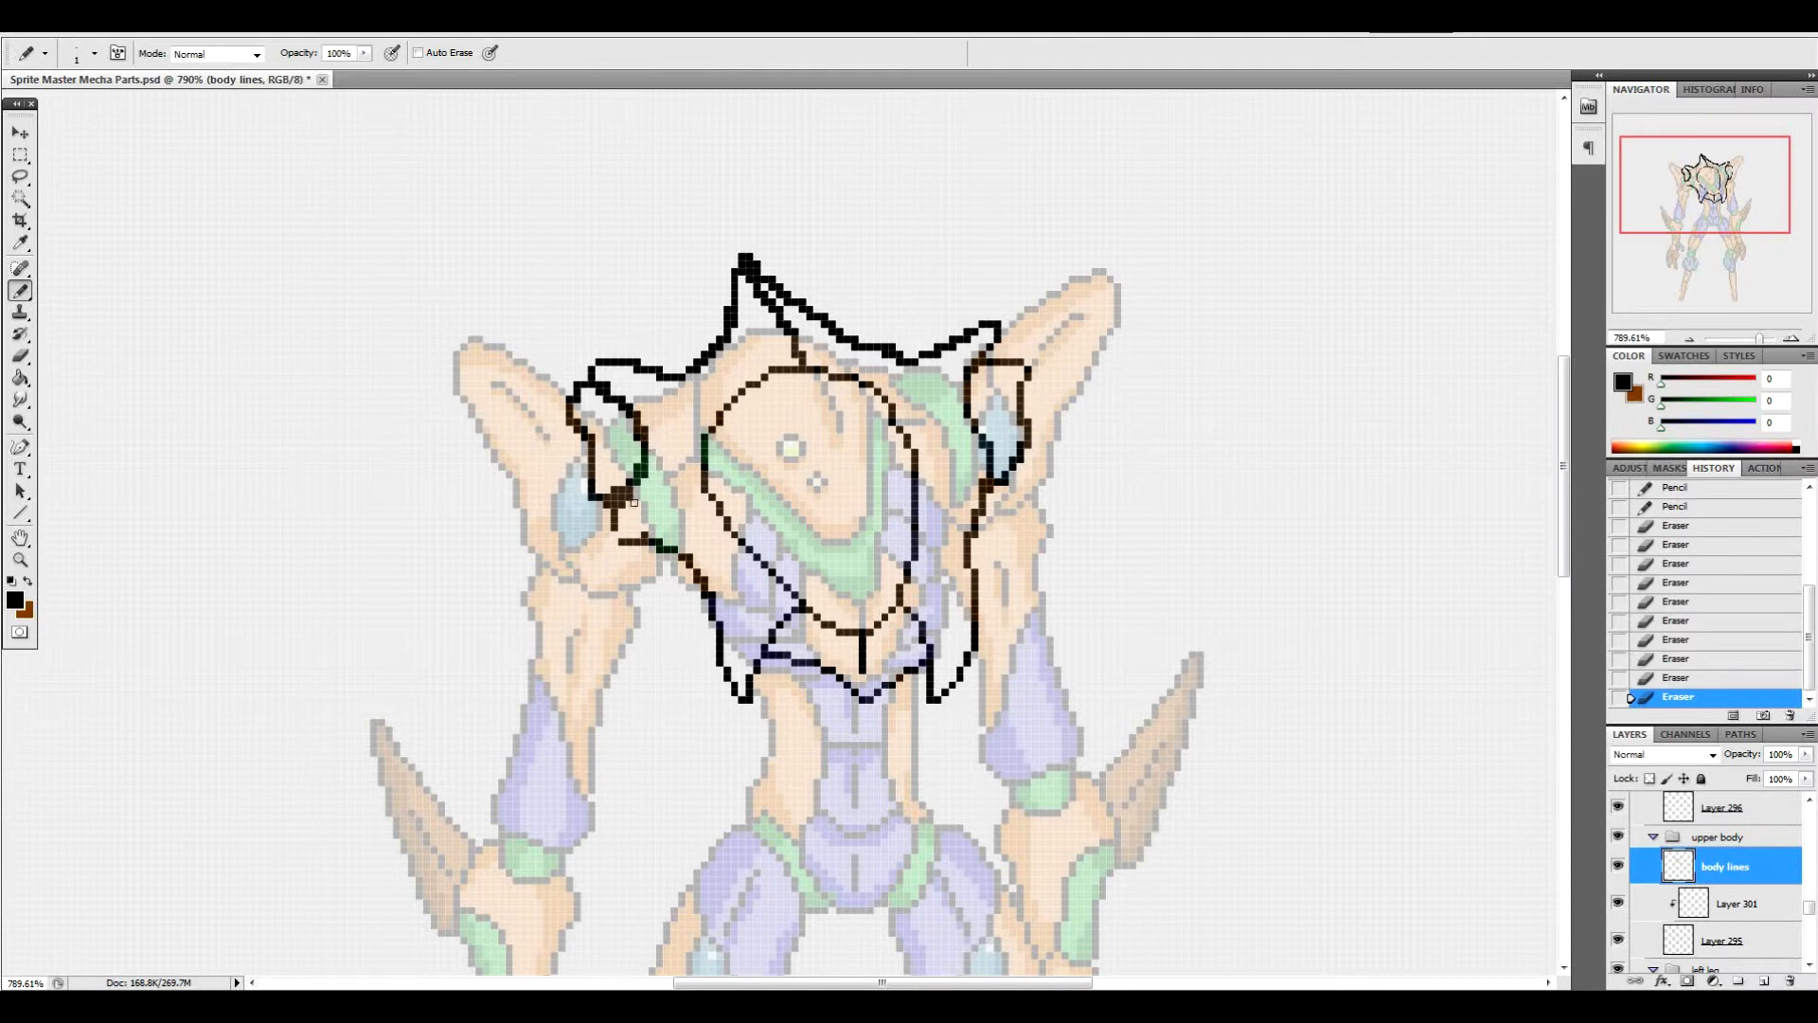
pyautogui.click(616, 489)
pyautogui.click(594, 494)
pyautogui.click(615, 495)
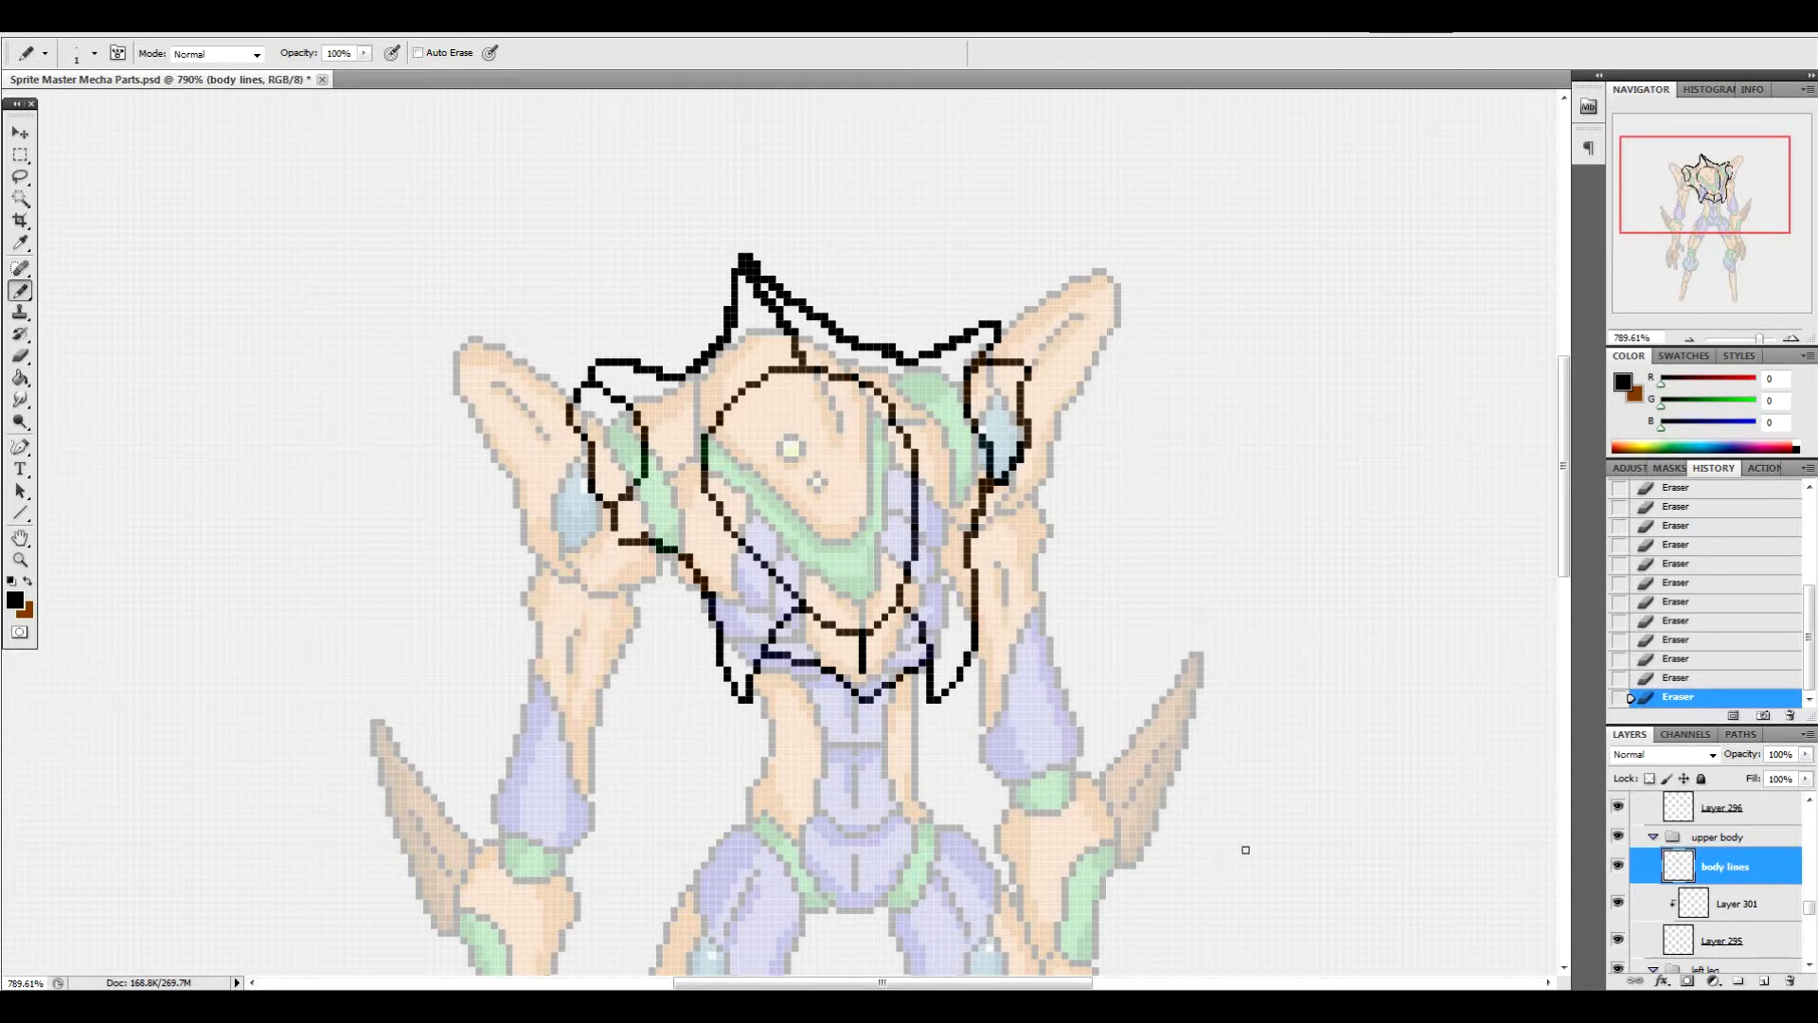
# Reshape the tip of the peak and thin its left slope
pyautogui.moveTo(769, 280)
pyautogui.mouseDown()
pyautogui.moveTo(810, 312)
pyautogui.moveTo(742, 272)
pyautogui.mouseUp()
pyautogui.click(755, 252)
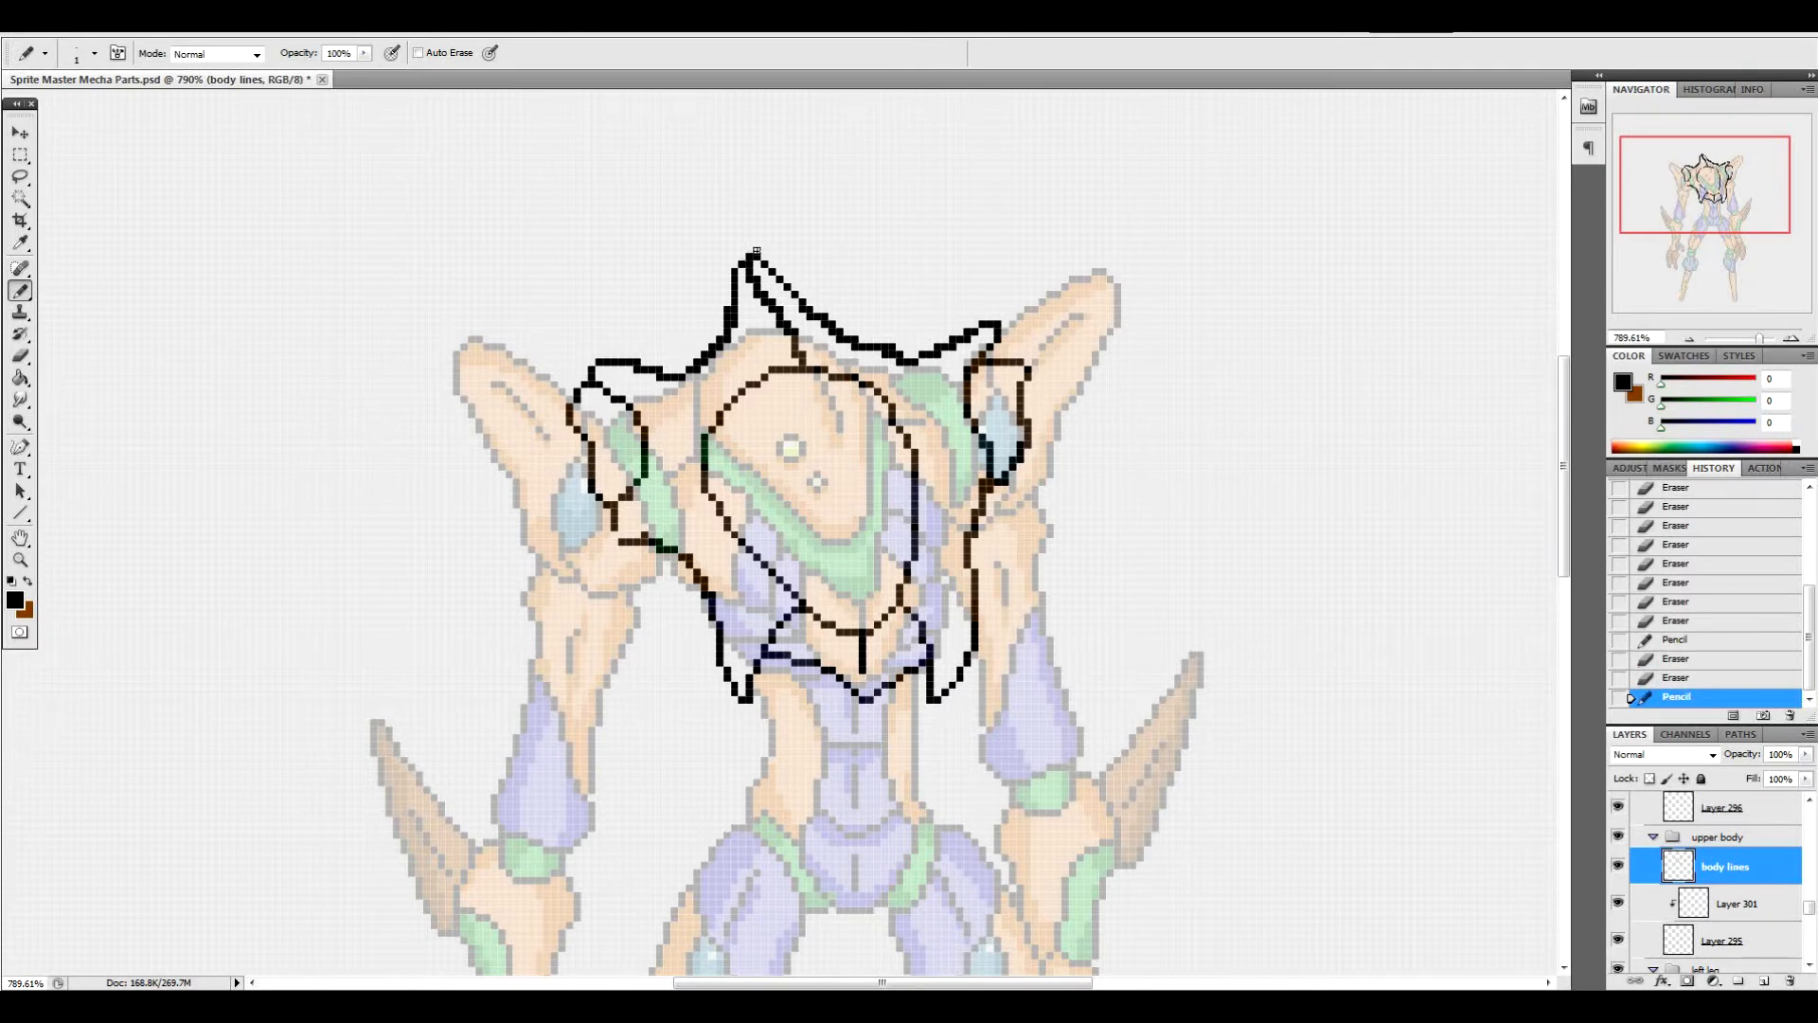
pyautogui.moveTo(730, 306); pyautogui.dragTo(690, 374)
pyautogui.click(732, 327)
pyautogui.click(754, 284)
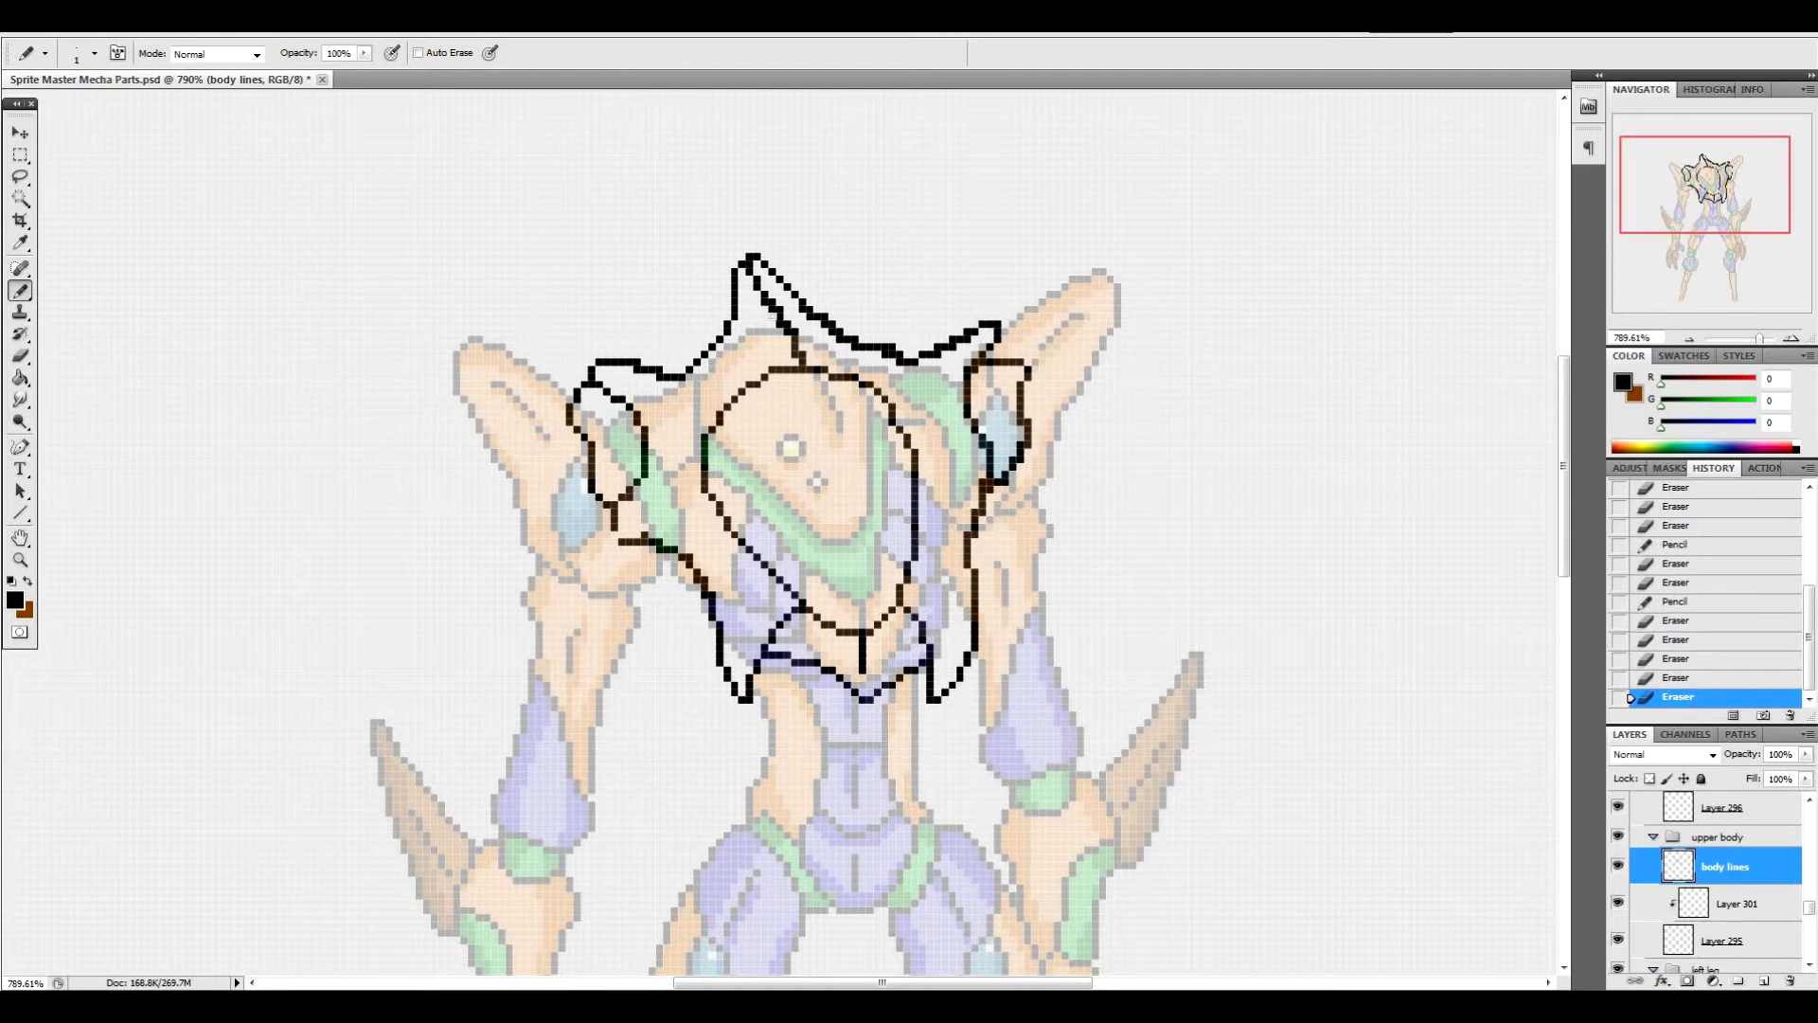
# Thin the ridge line running from the peak down to the chest oval
pyautogui.click(772, 310)
pyautogui.click(777, 318)
pyautogui.click(783, 329)
pyautogui.click(788, 338)
pyautogui.click(792, 349)
# Thin the upper right torso edge from the peak to the right shoulder tip
pyautogui.moveTo(822, 318)
pyautogui.mouseDown()
pyautogui.moveTo(805, 309)
pyautogui.moveTo(898, 362)
pyautogui.mouseUp()
pyautogui.click(858, 351)
pyautogui.click(903, 364)
pyautogui.click(933, 356)
pyautogui.click(956, 348)
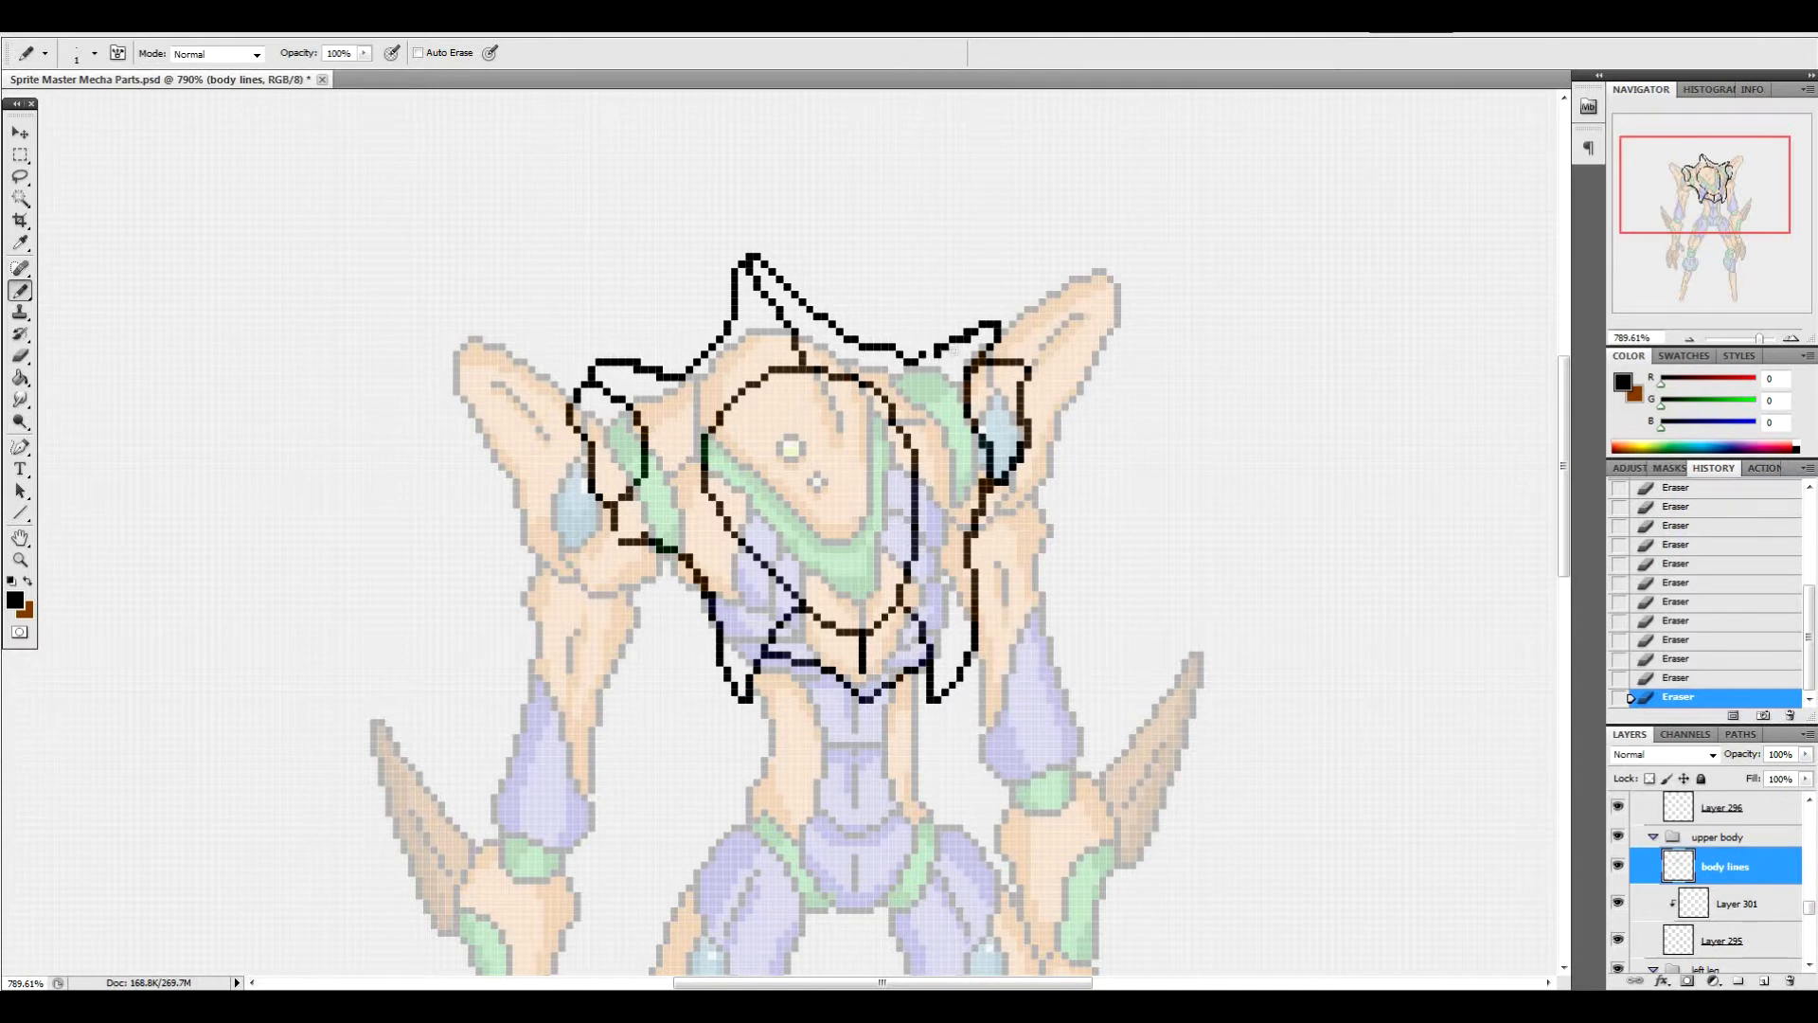
pyautogui.click(968, 341)
pyautogui.click(935, 347)
# Erase the excess pixels around the right arm socket outline
pyautogui.click(972, 366)
pyautogui.click(1018, 424)
pyautogui.click(993, 447)
pyautogui.click(1023, 446)
pyautogui.click(1014, 460)
pyautogui.click(996, 481)
pyautogui.click(997, 442)
pyautogui.click(987, 450)
# Pencil connecting lines between both arm sockets and the sides of the chest oval
pyautogui.moveTo(960, 417)
pyautogui.mouseDown()
pyautogui.moveTo(915, 495)
pyautogui.moveTo(982, 453)
pyautogui.moveTo(921, 550)
pyautogui.mouseUp()
pyautogui.click(914, 538)
pyautogui.moveTo(646, 450)
pyautogui.mouseDown()
pyautogui.moveTo(688, 464)
pyautogui.moveTo(691, 523)
pyautogui.moveTo(633, 485)
pyautogui.moveTo(755, 558)
pyautogui.mouseUp()
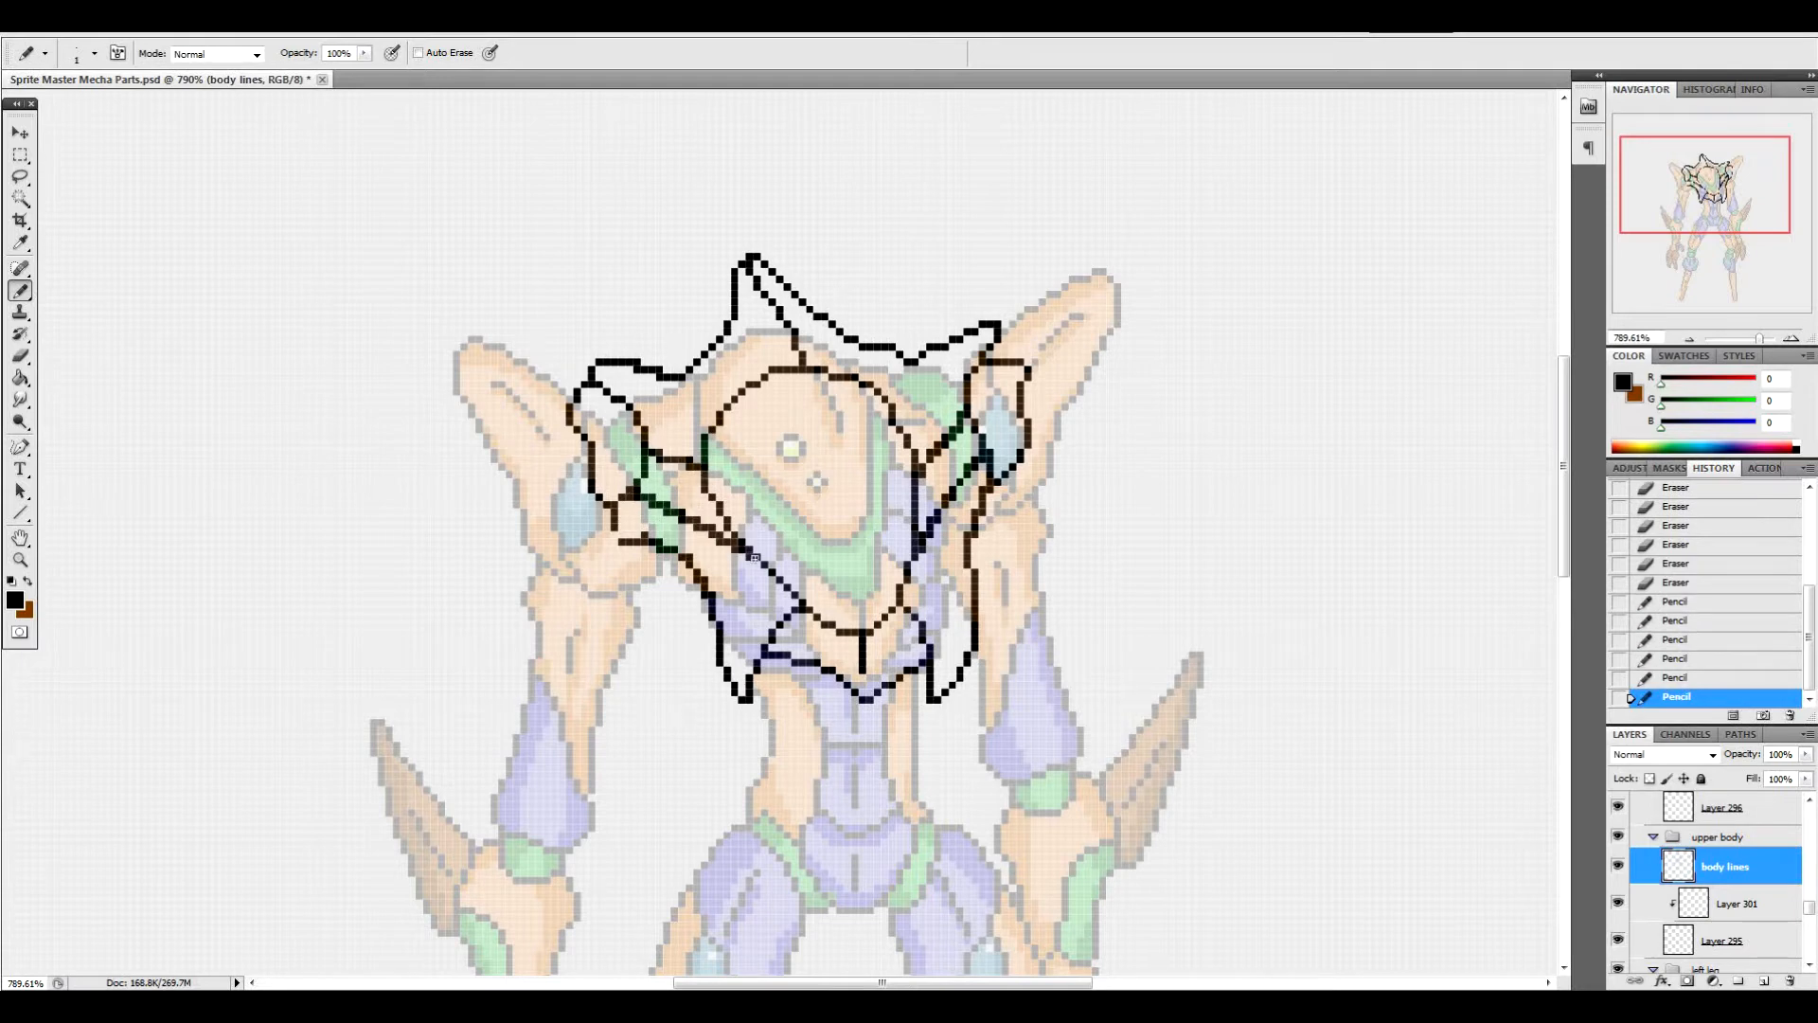
# Erase the angular corner below the left arm socket and redraw it as a thin diagonal edge
pyautogui.click(659, 543)
pyautogui.click(691, 555)
pyautogui.click(646, 542)
pyautogui.moveTo(642, 541)
pyautogui.mouseDown()
pyautogui.moveTo(621, 542)
pyautogui.moveTo(674, 555)
pyautogui.moveTo(659, 533)
pyautogui.mouseUp()
pyautogui.click(612, 535)
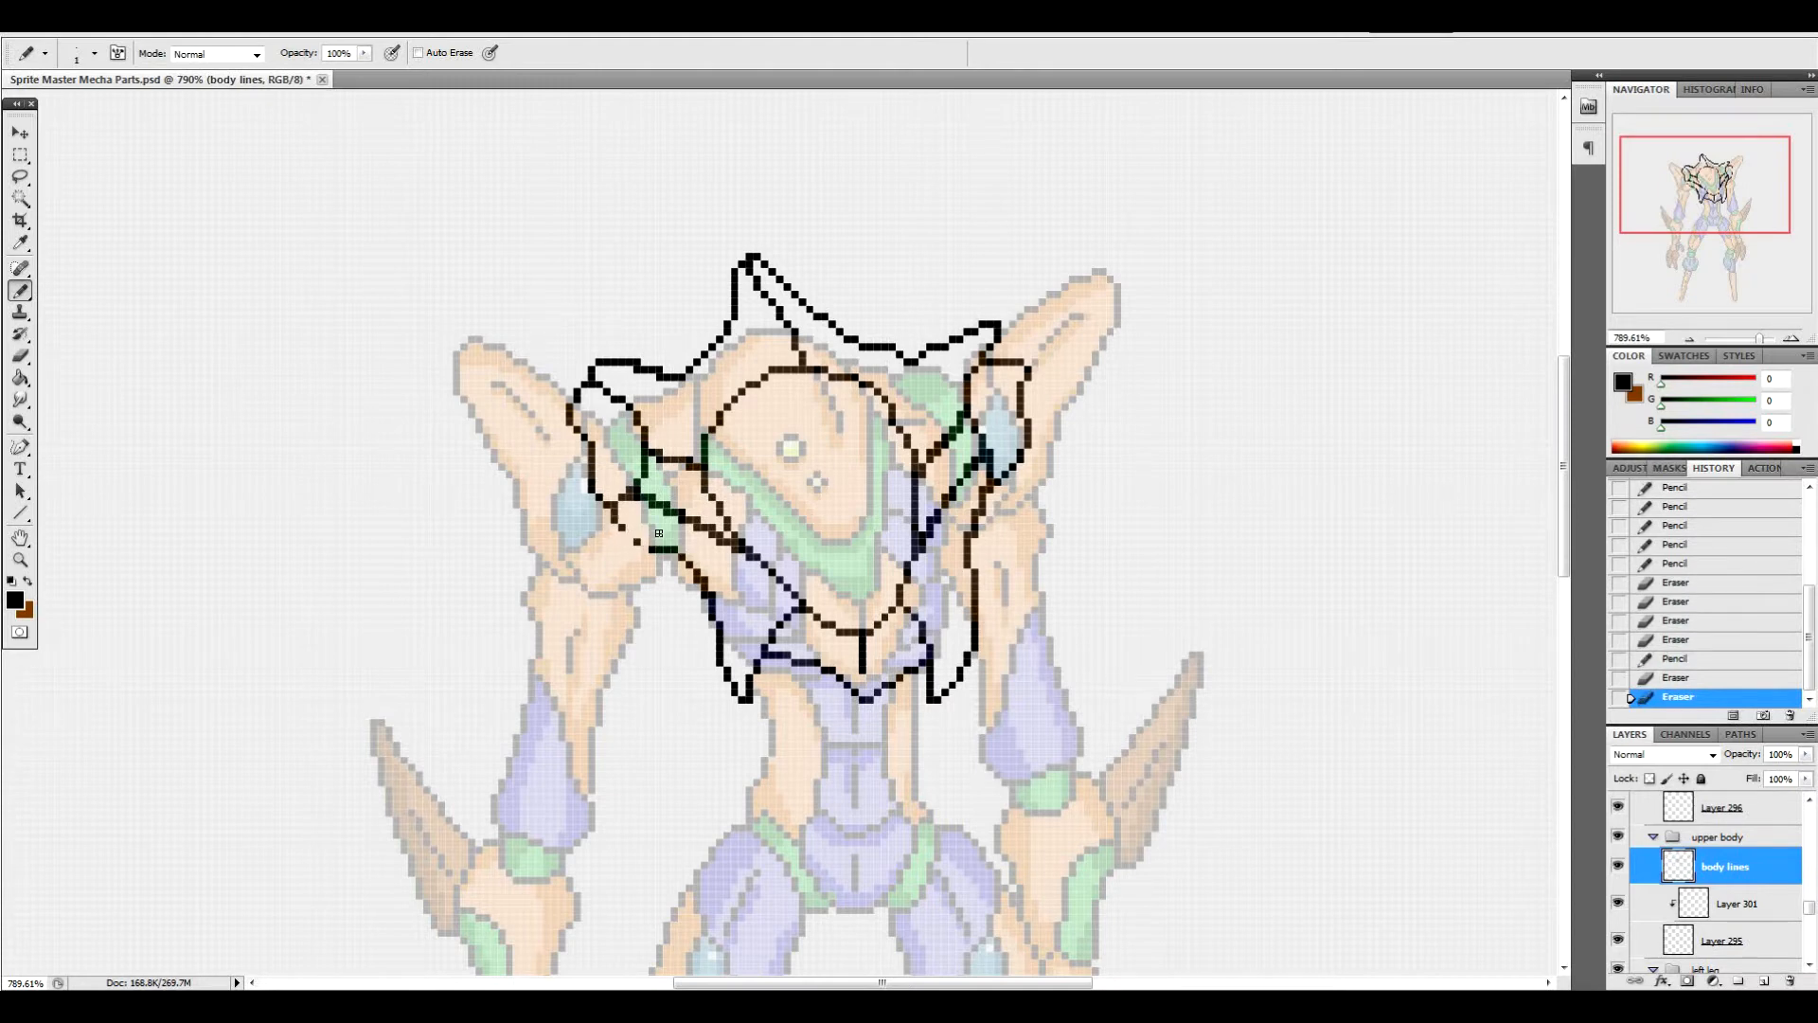
pyautogui.click(621, 534)
pyautogui.click(629, 532)
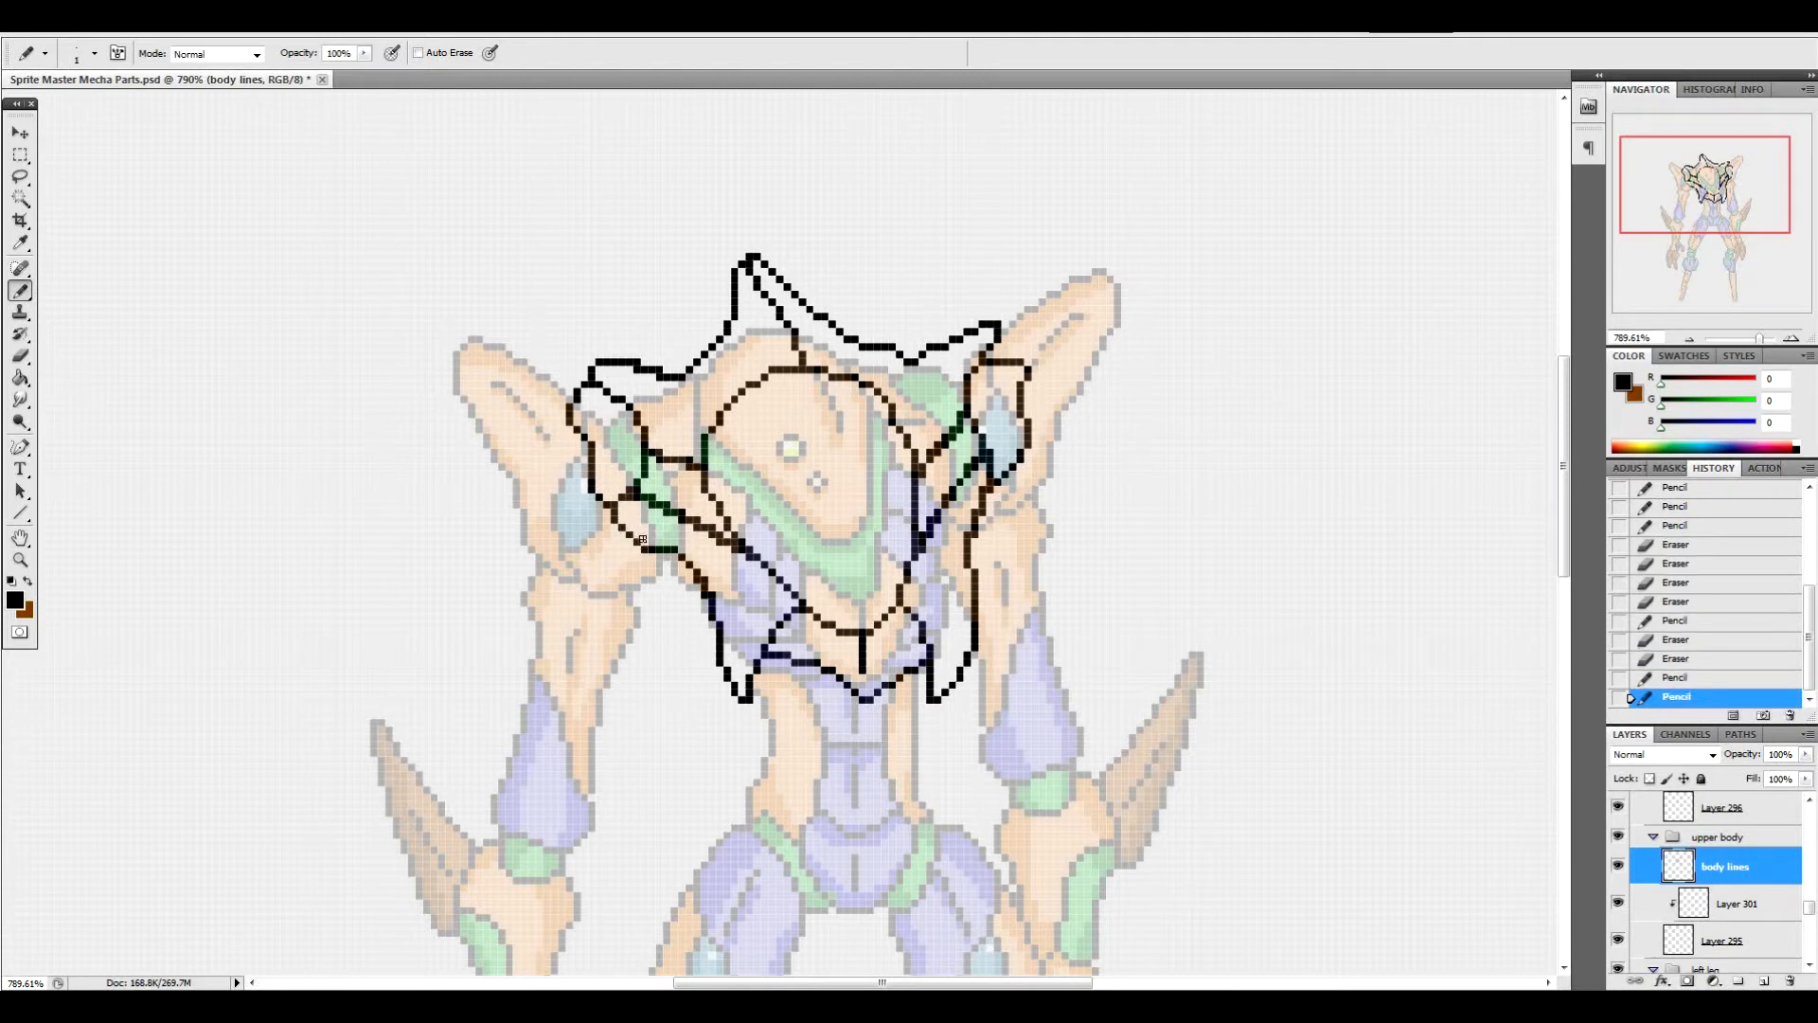
# Thin the diagonal line running from the left arm socket to the chest oval, and clean the torso edge below it
pyautogui.click(629, 486)
pyautogui.click(657, 495)
pyautogui.click(665, 468)
pyautogui.click(686, 512)
pyautogui.click(705, 521)
pyautogui.click(720, 533)
pyautogui.click(736, 543)
pyautogui.click(736, 543)
pyautogui.click(707, 578)
pyautogui.click(712, 595)
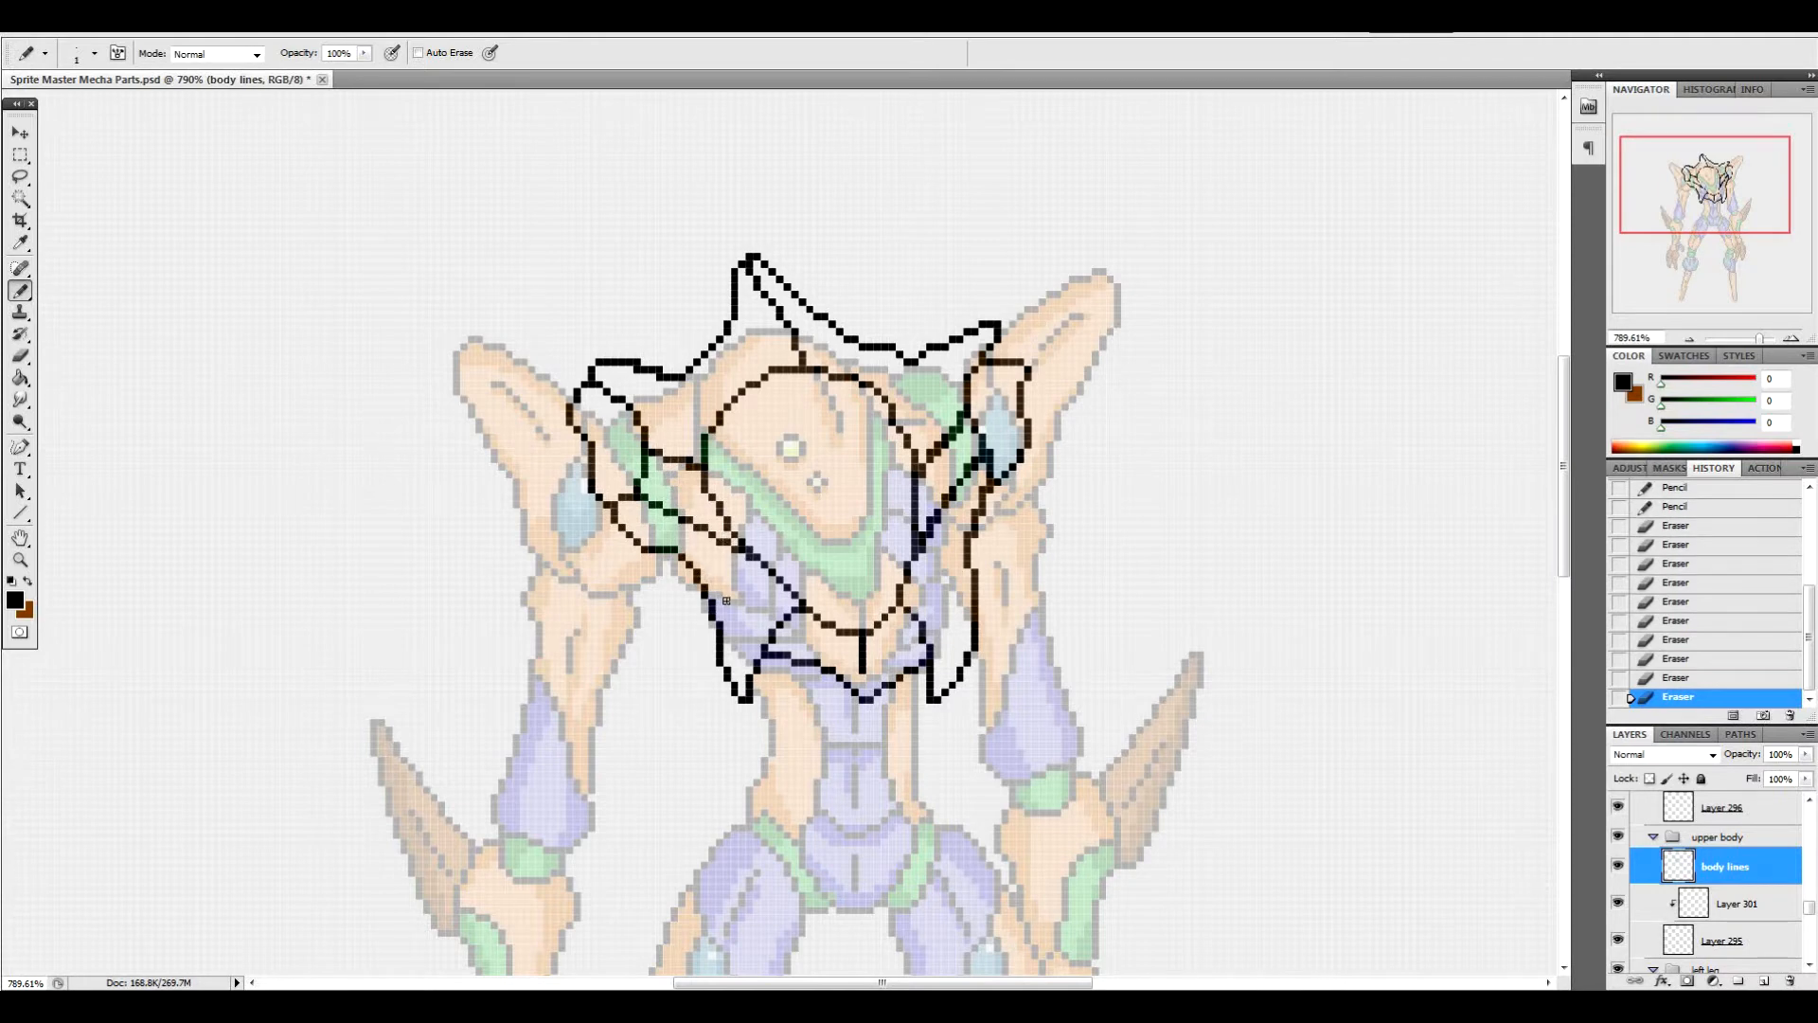
# Clean up the junction of the left diagonal line with the chest oval and retouch the oval's lower right side
pyautogui.click(746, 553)
pyautogui.click(743, 543)
pyautogui.click(744, 560)
pyautogui.click(750, 558)
pyautogui.click(923, 533)
pyautogui.click(926, 538)
pyautogui.click(924, 542)
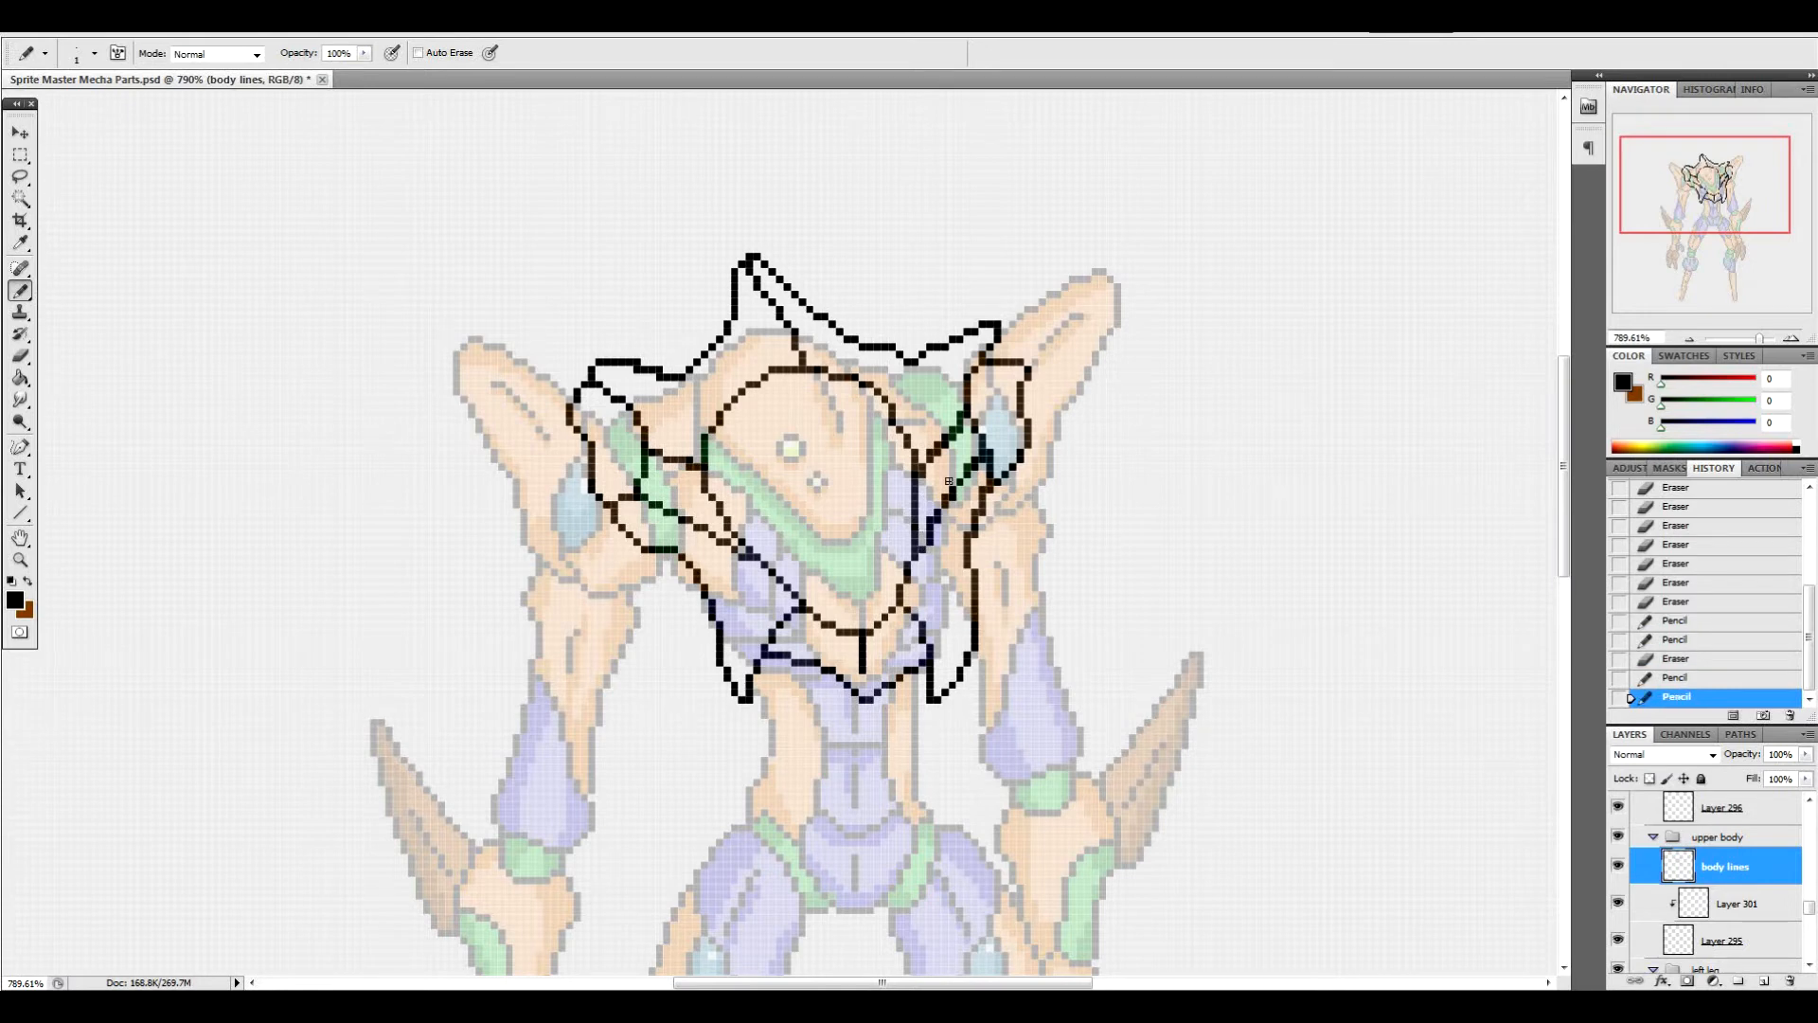
# Thin the connecting lines between the right arm socket and the chest oval by erasing excess pixels
pyautogui.click(697, 463)
pyautogui.click(921, 470)
pyautogui.moveTo(928, 455); pyautogui.dragTo(954, 427)
pyautogui.click(968, 395)
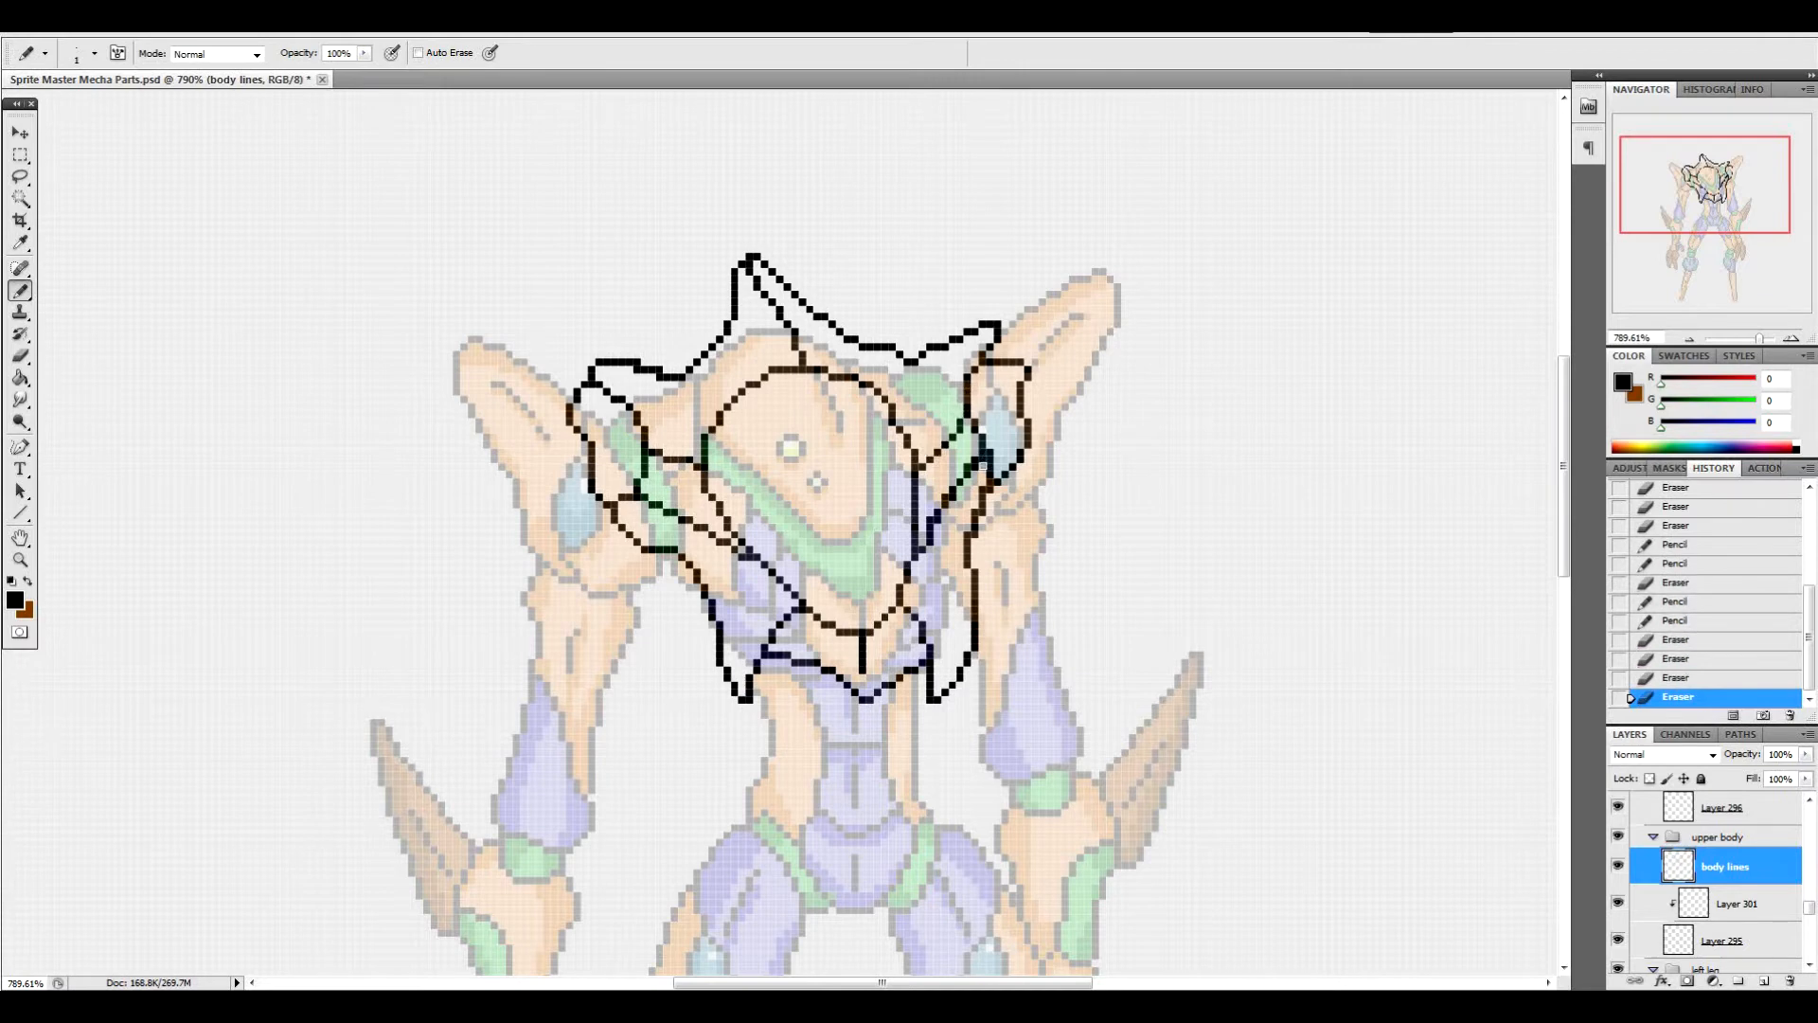
pyautogui.click(984, 458)
pyautogui.click(987, 457)
pyautogui.click(992, 453)
pyautogui.click(982, 488)
pyautogui.click(975, 495)
pyautogui.click(944, 495)
pyautogui.click(931, 511)
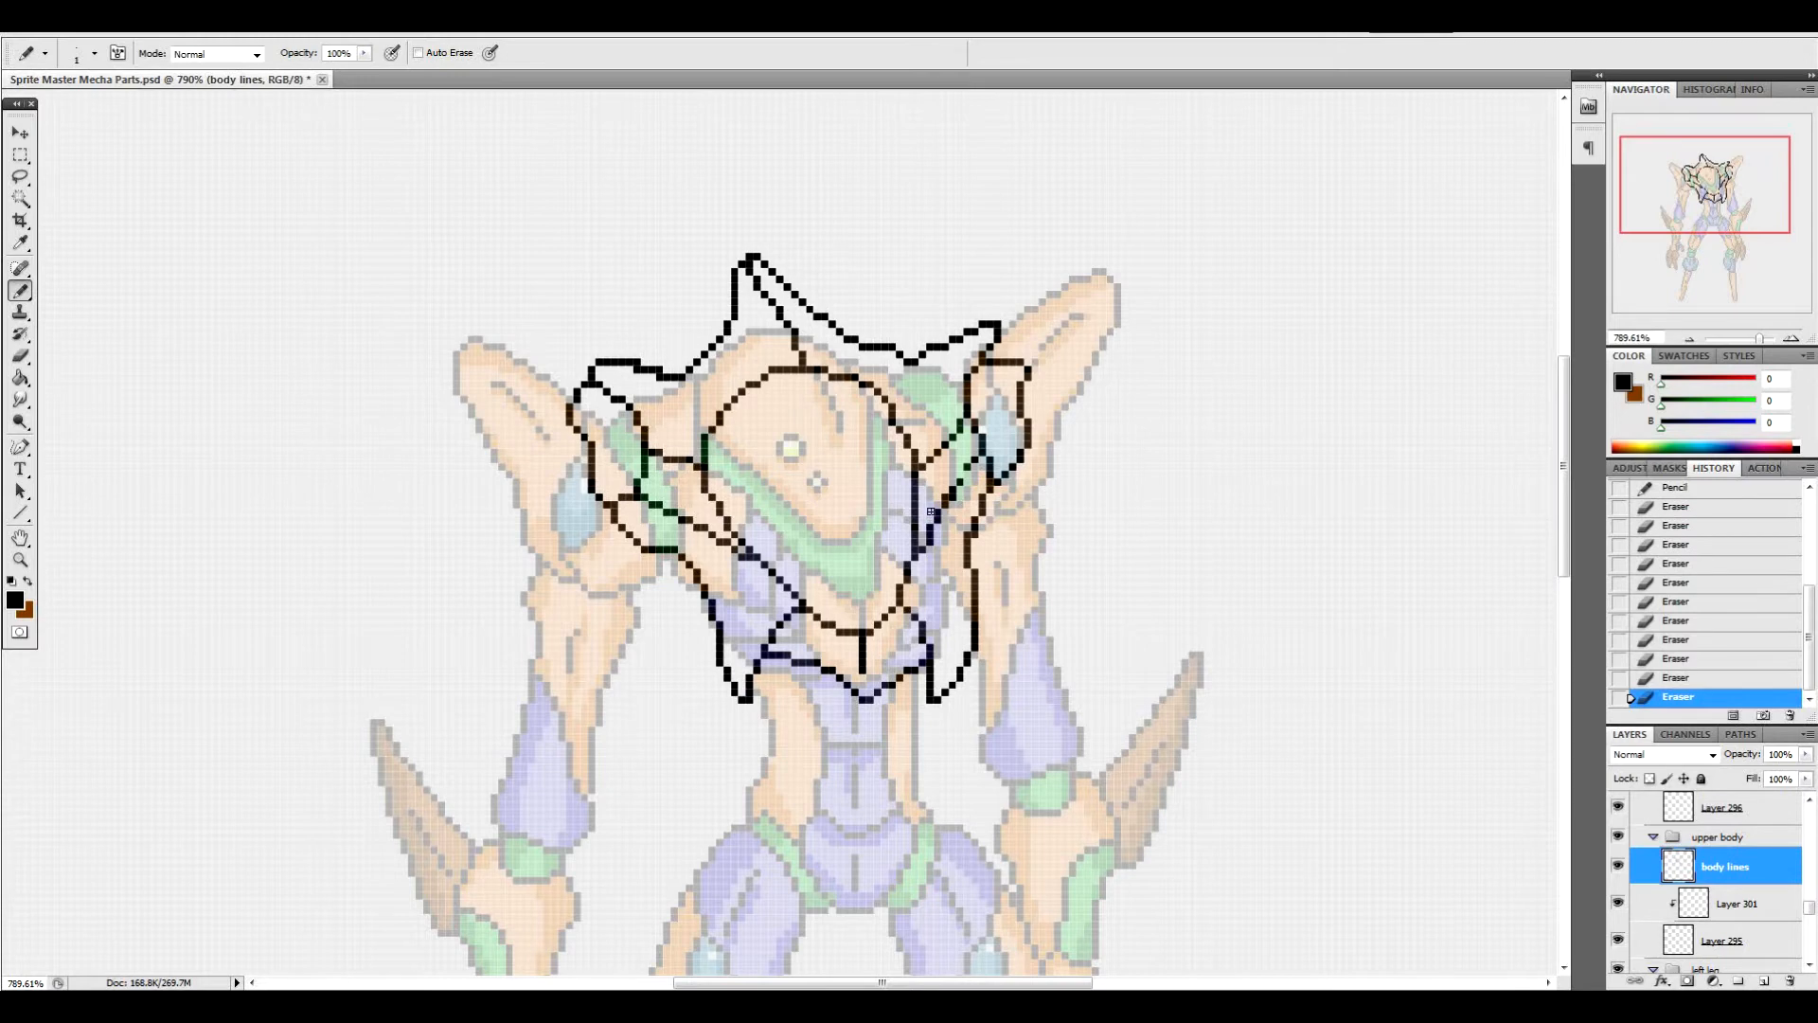
pyautogui.click(960, 528)
# Pencil small segmented bulges along the outer torso edges below both arm sockets
pyautogui.moveTo(654, 556); pyautogui.dragTo(717, 632)
pyautogui.moveTo(986, 512); pyautogui.dragTo(974, 617)
pyautogui.moveTo(990, 553); pyautogui.dragTo(992, 578)
pyautogui.click(982, 525)
pyautogui.click(992, 566)
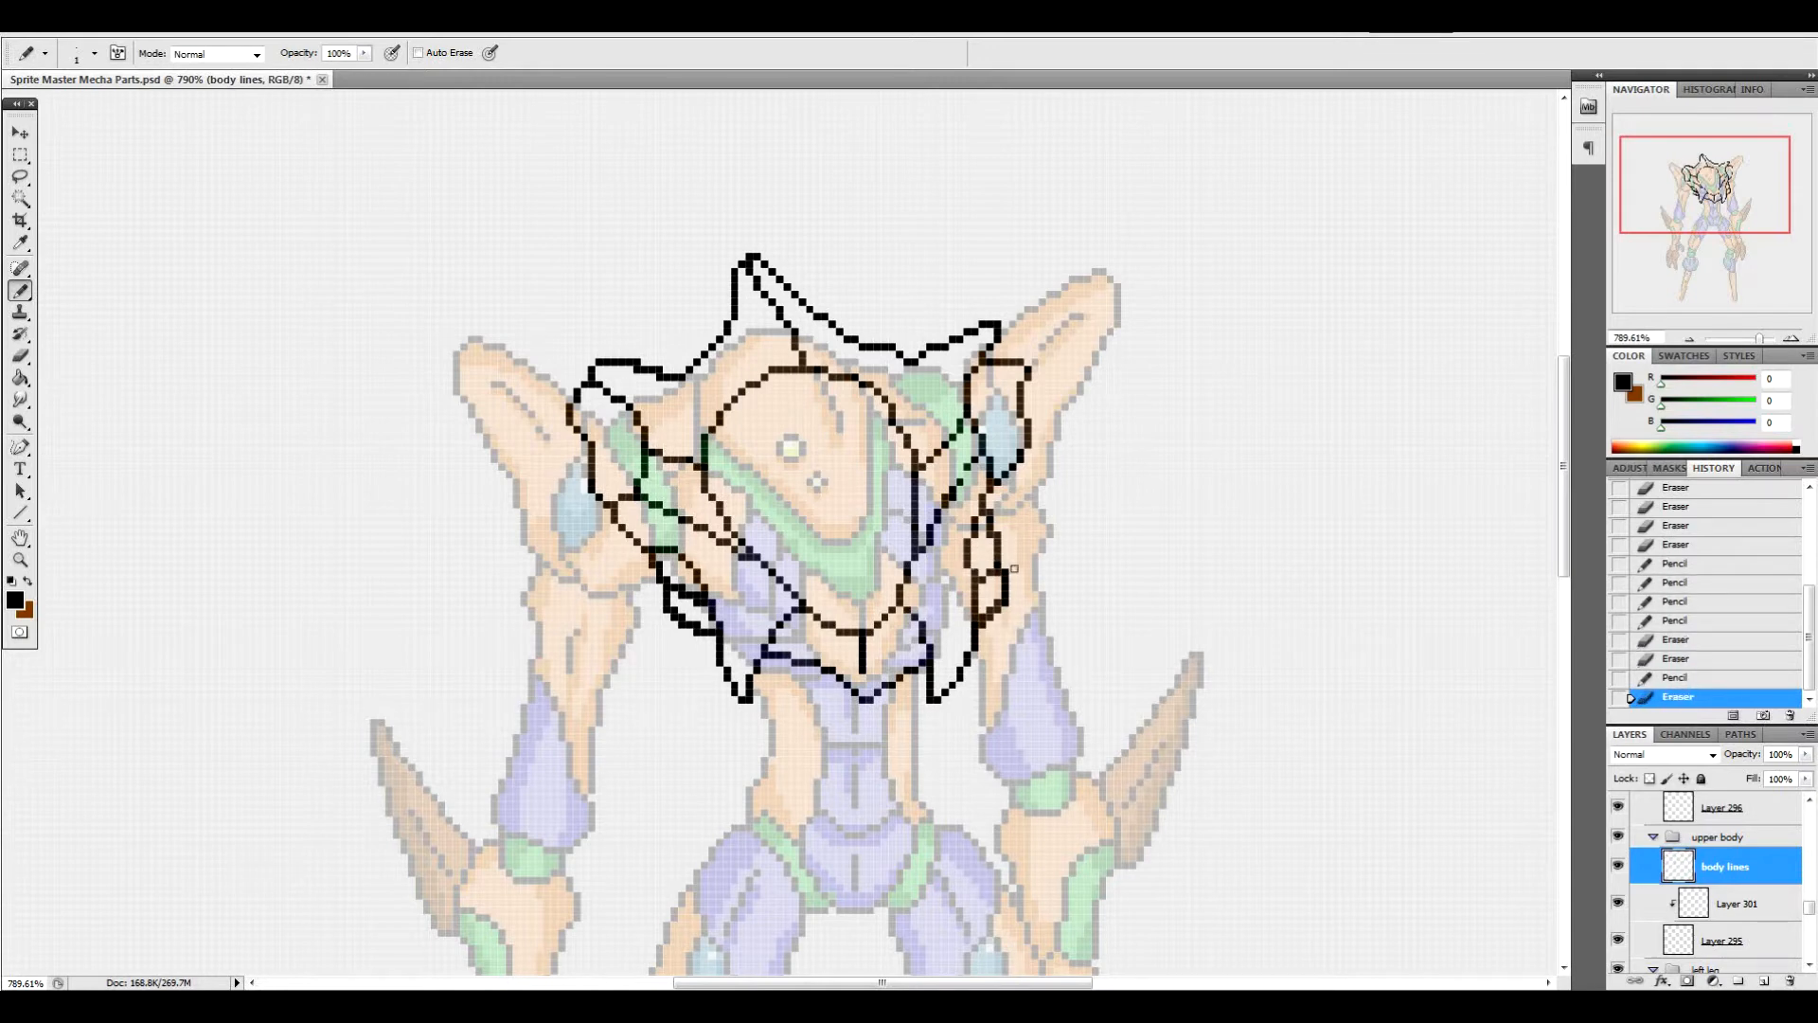
# Thin the bulge outlines below both arm sockets and erase stray pixels along the right connecting lines
pyautogui.click(993, 533)
pyautogui.click(992, 510)
pyautogui.click(1006, 574)
pyautogui.moveTo(997, 601); pyautogui.dragTo(981, 616)
pyautogui.click(676, 587)
pyautogui.click(698, 592)
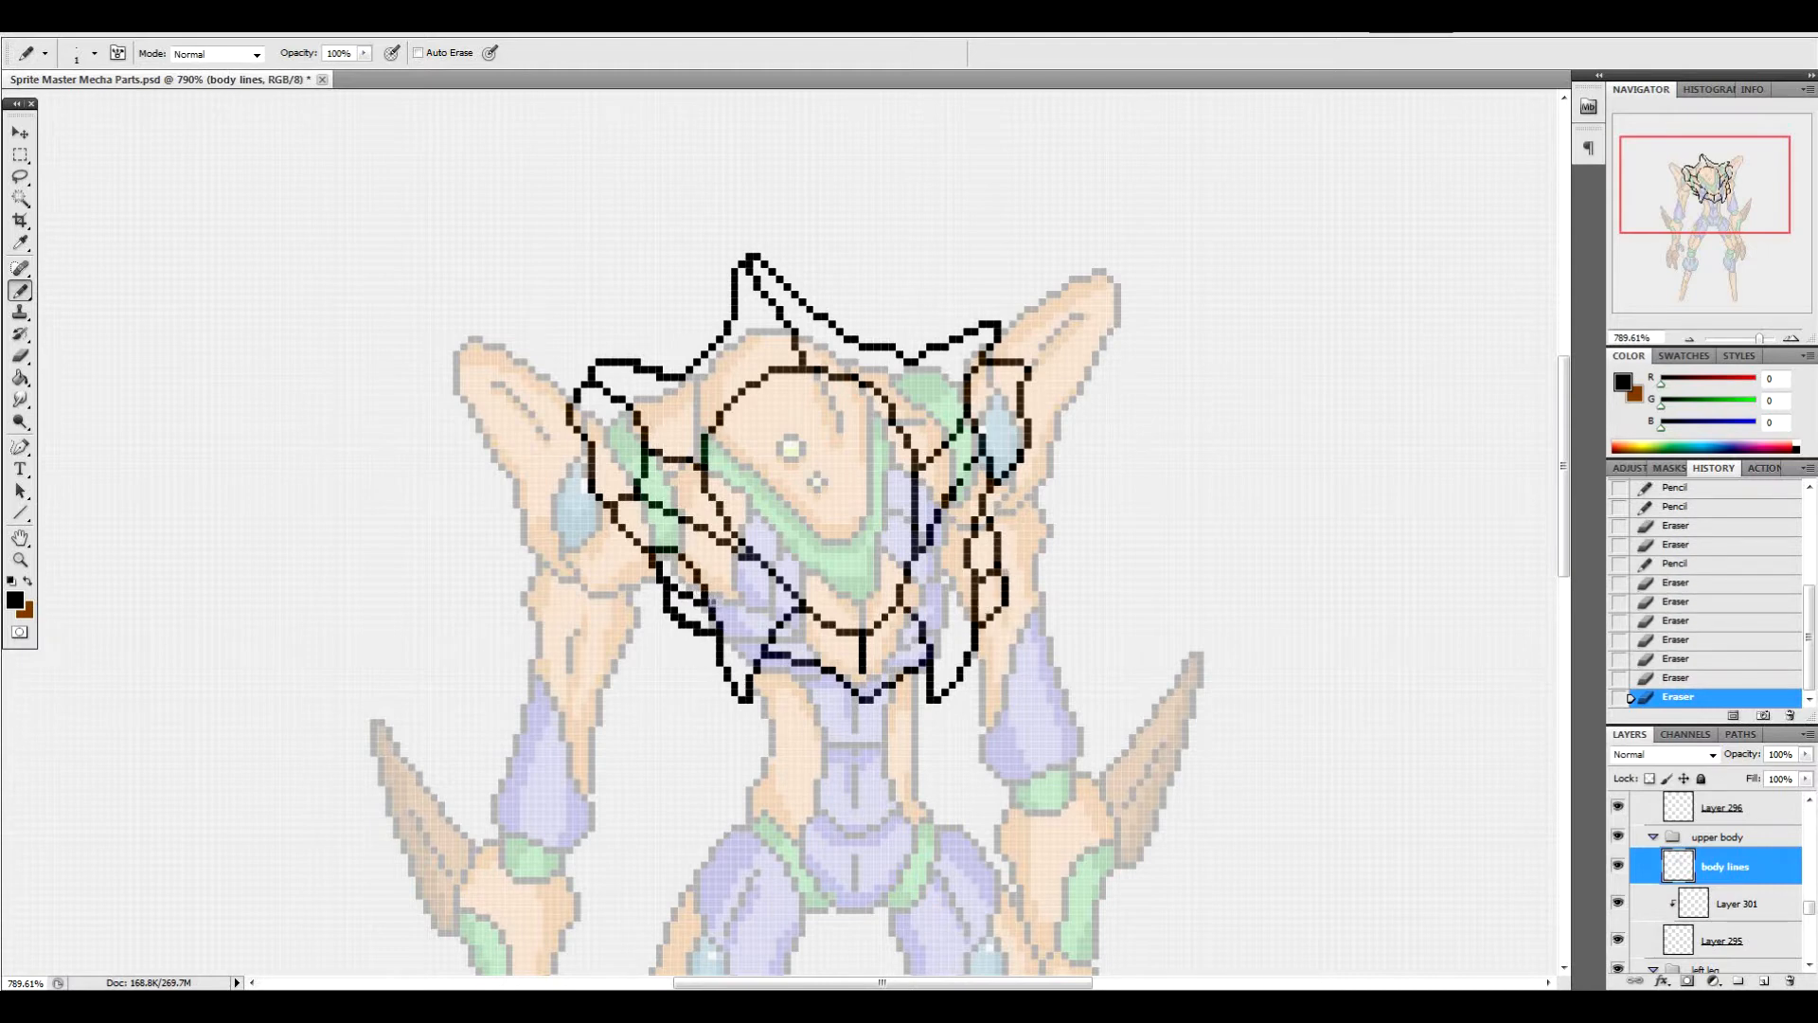
pyautogui.click(662, 561)
pyautogui.click(680, 608)
pyautogui.click(699, 623)
pyautogui.click(969, 473)
pyautogui.click(947, 484)
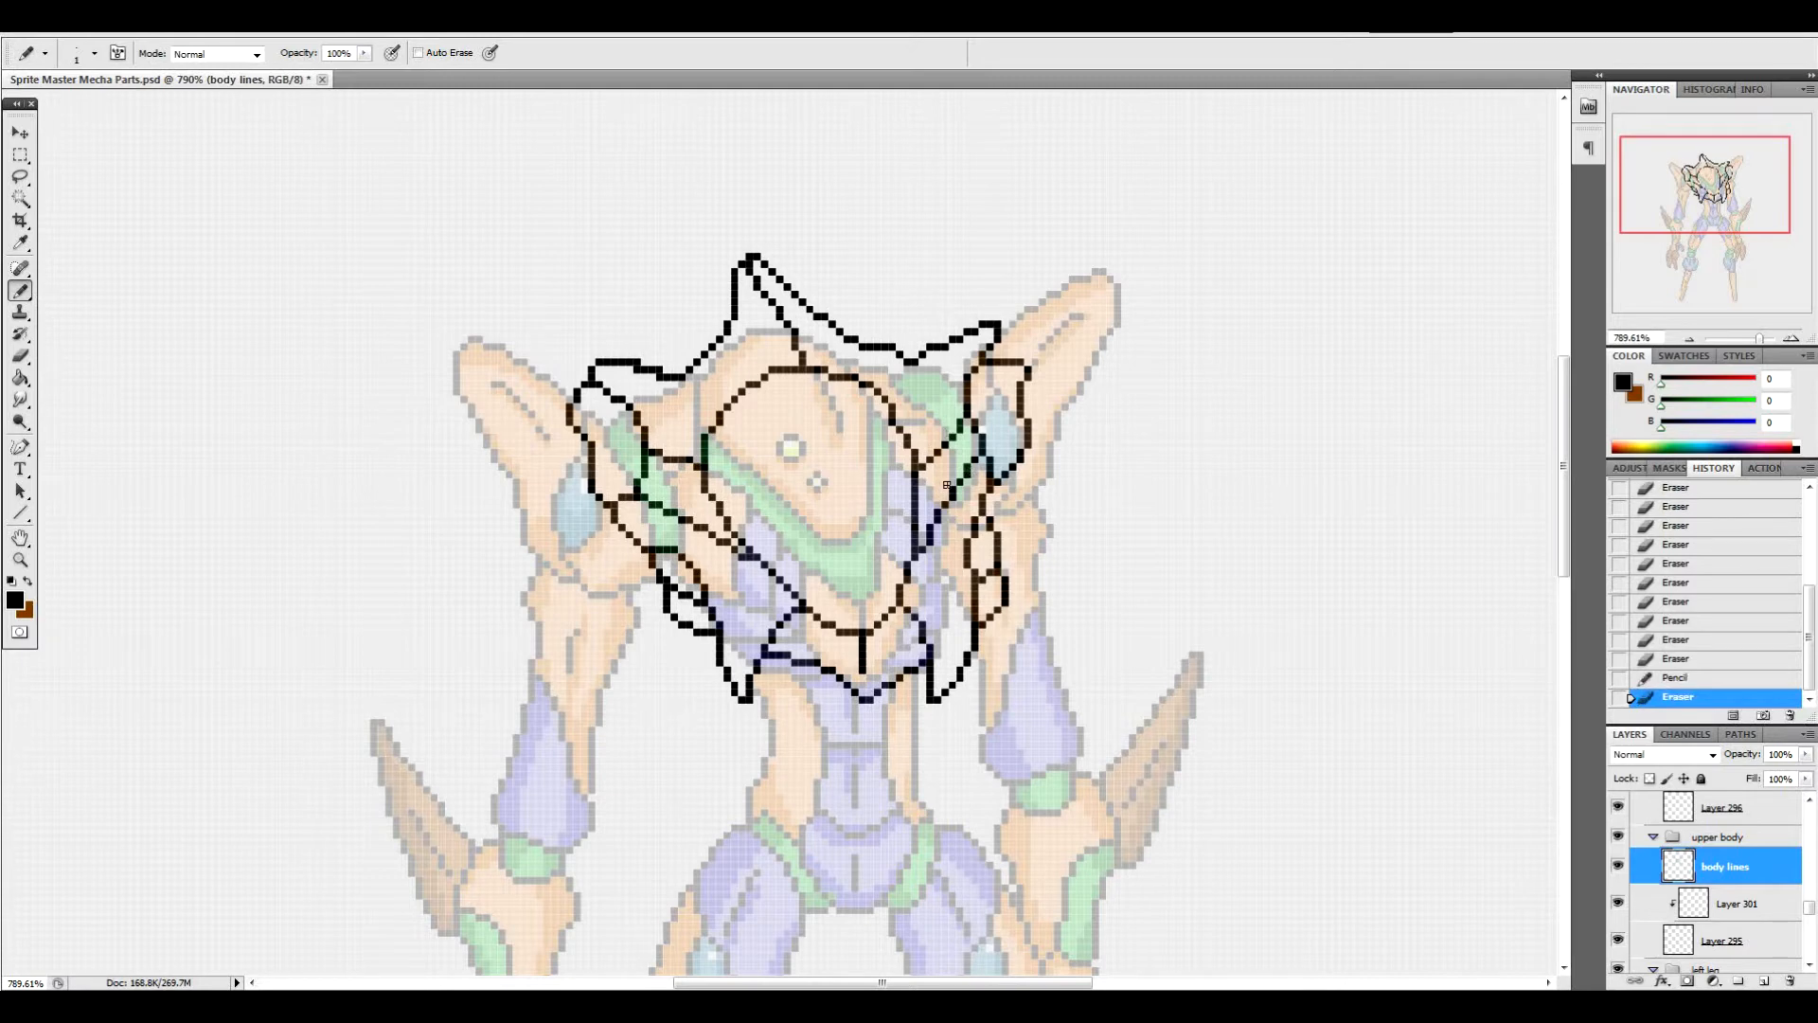
# Redraw the upper right curve of the chest oval as a smoother, one-pixel line
pyautogui.moveTo(888, 409); pyautogui.dragTo(912, 448)
pyautogui.click(896, 409)
pyautogui.moveTo(897, 415)
pyautogui.mouseDown()
pyautogui.moveTo(912, 451)
pyautogui.moveTo(905, 414)
pyautogui.mouseUp()
pyautogui.click(905, 421)
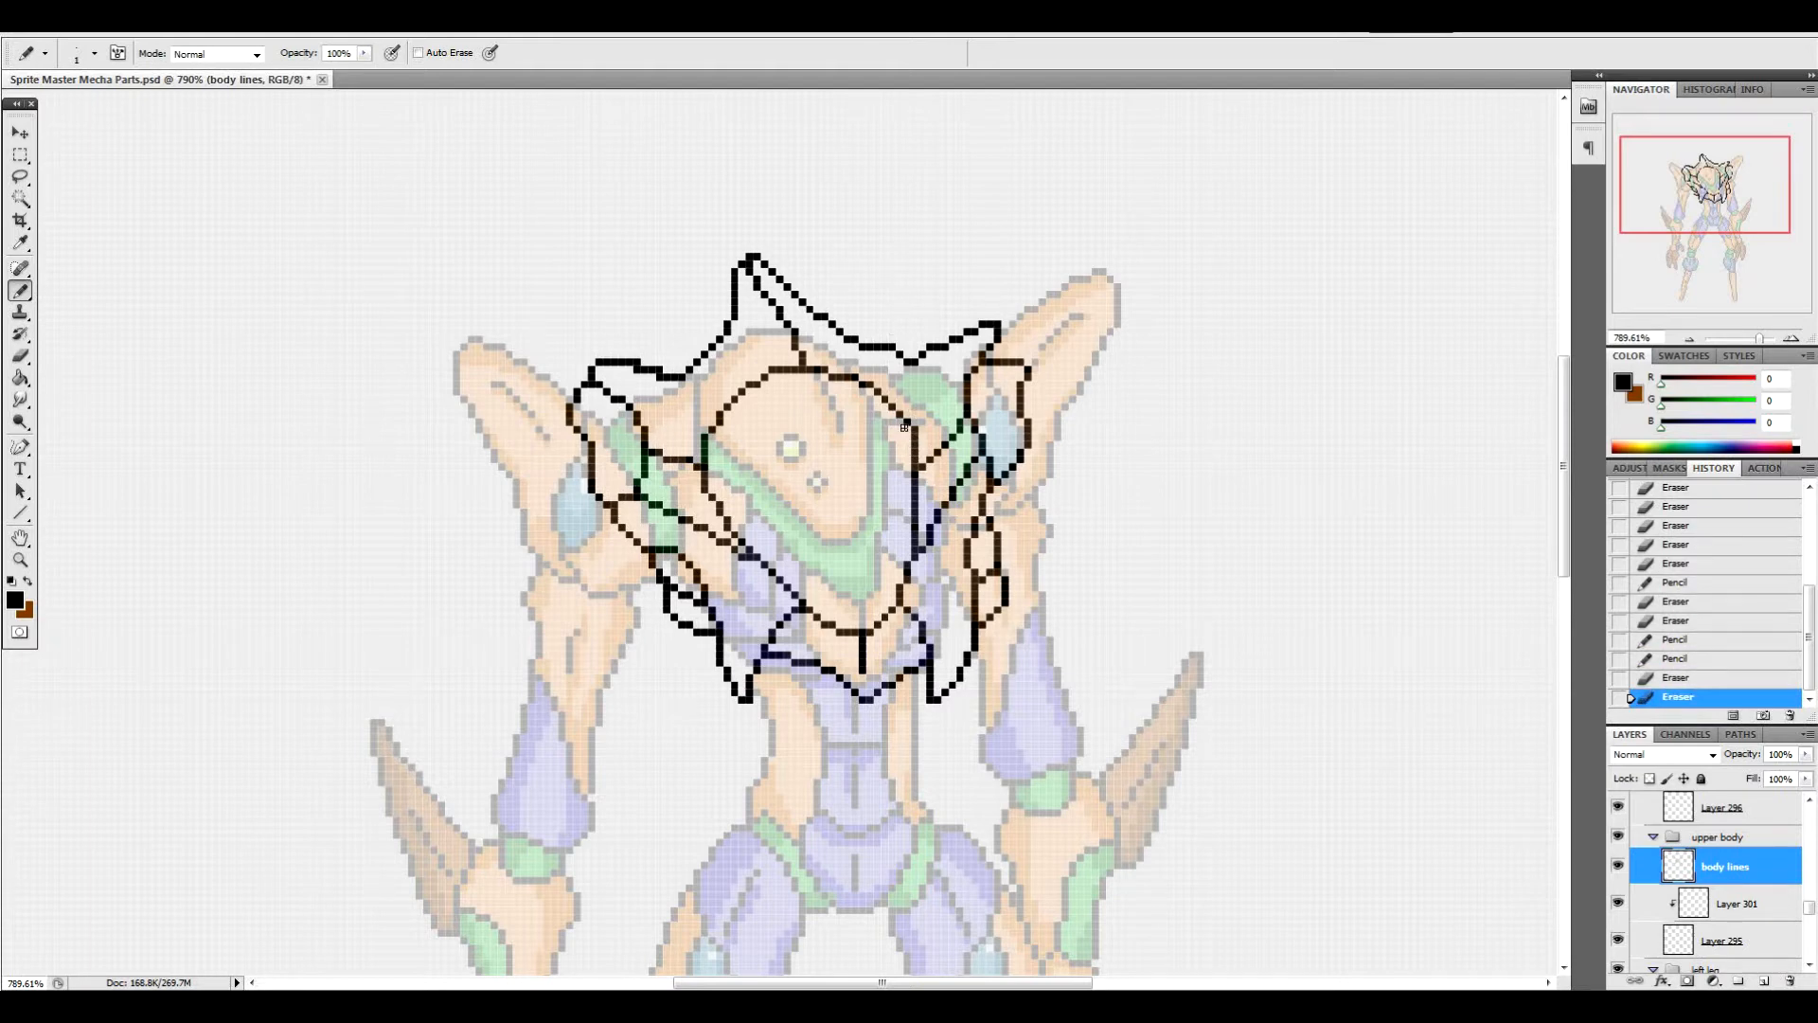
pyautogui.click(904, 427)
pyautogui.click(839, 368)
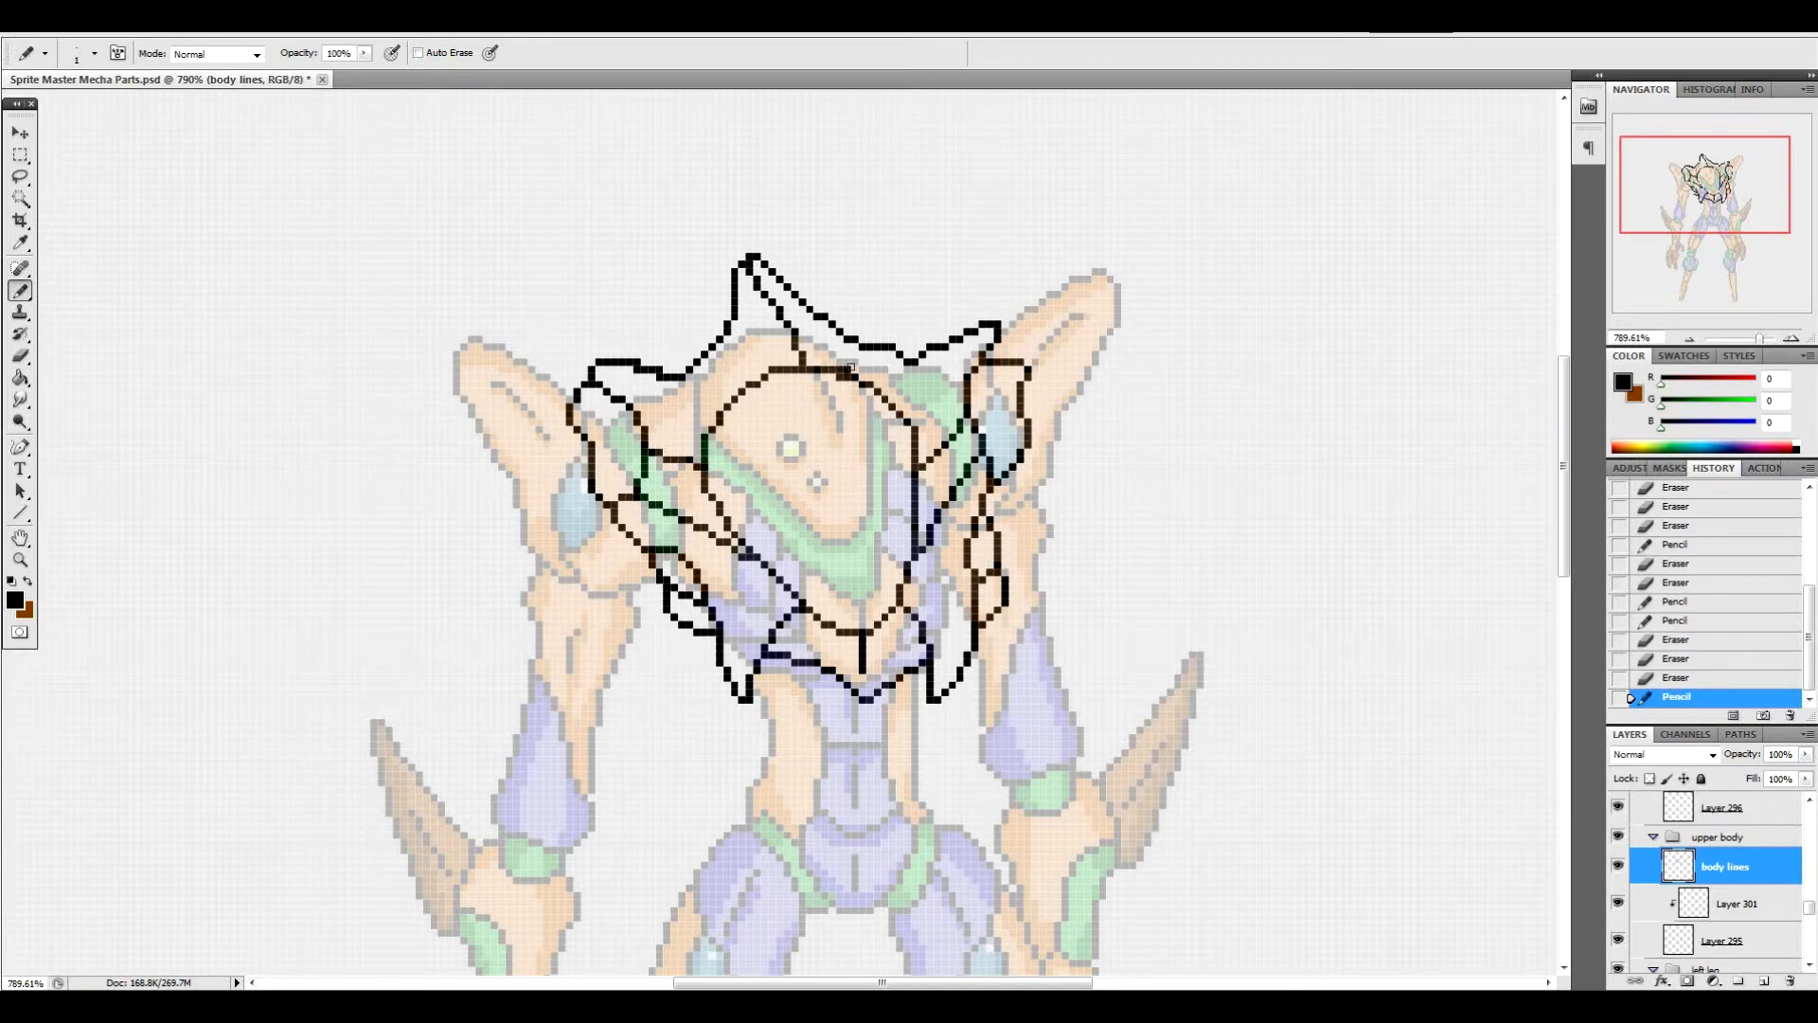
pyautogui.click(821, 383)
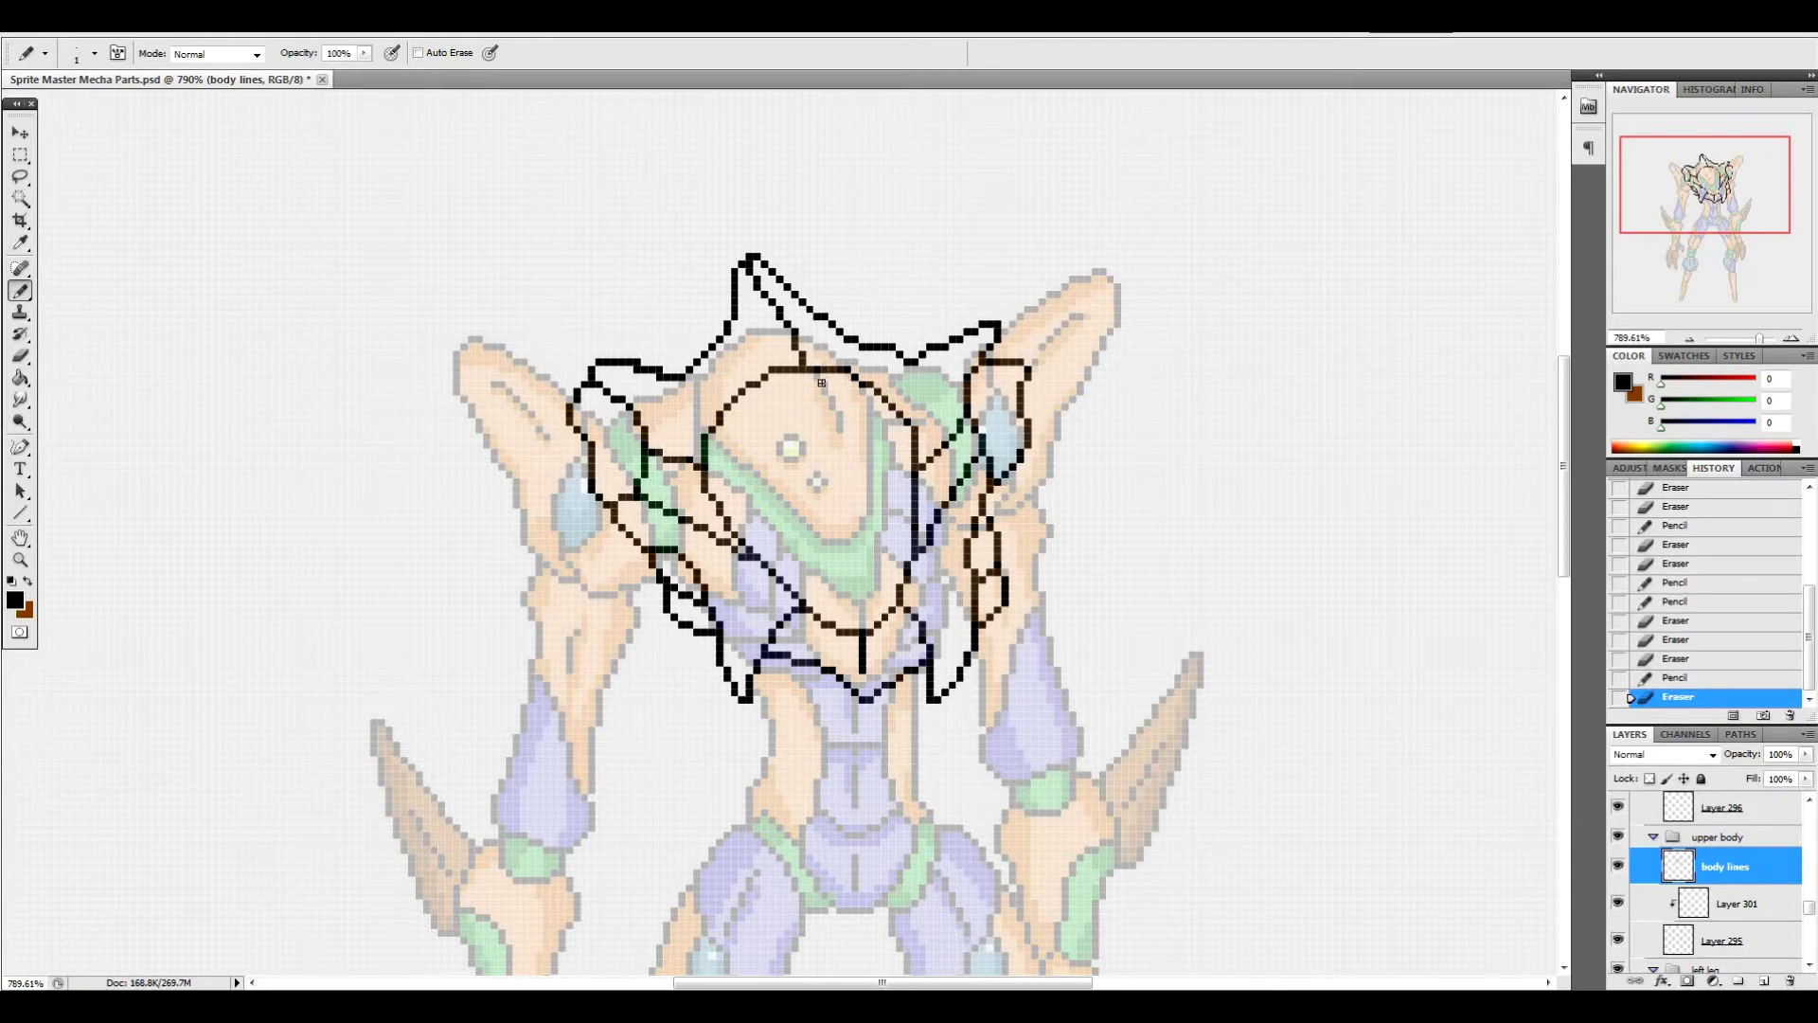
# Retouch the notch in the torso's top edge where it meets the right shoulder
pyautogui.click(656, 364)
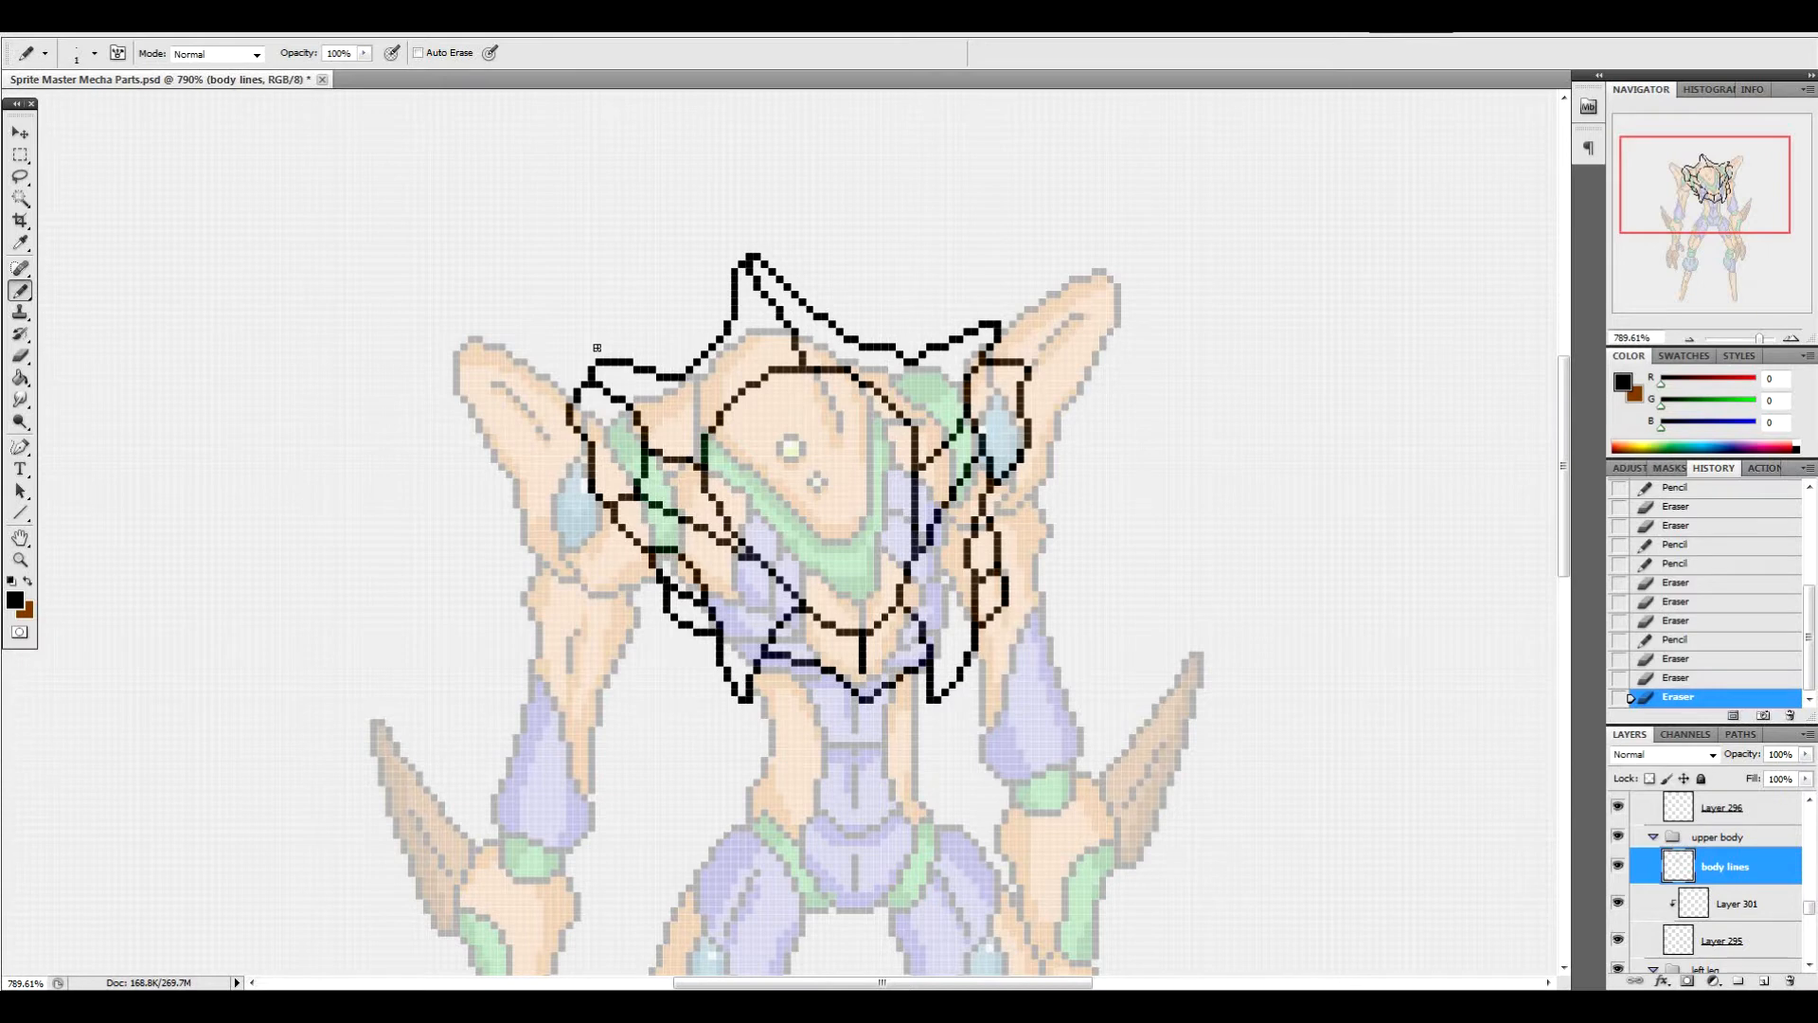
pyautogui.click(905, 360)
pyautogui.click(919, 362)
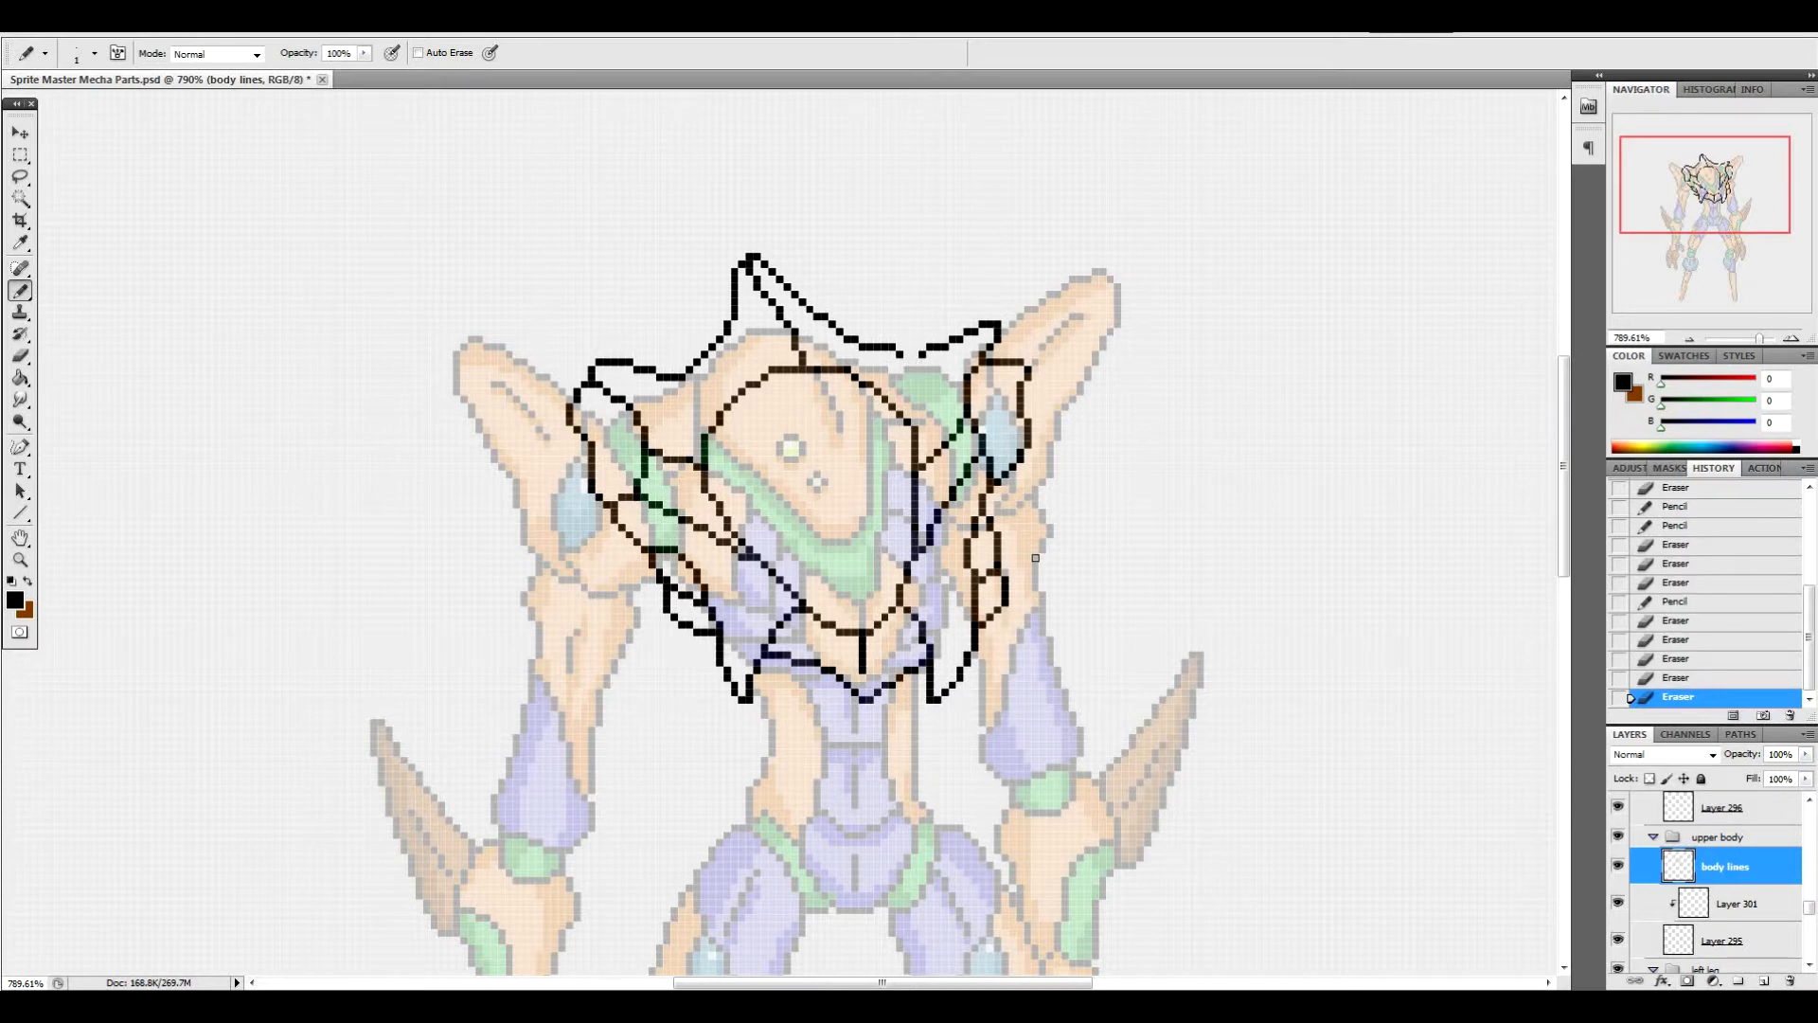
pyautogui.moveTo(905, 353); pyautogui.dragTo(924, 361)
pyautogui.click(905, 351)
pyautogui.click(922, 356)
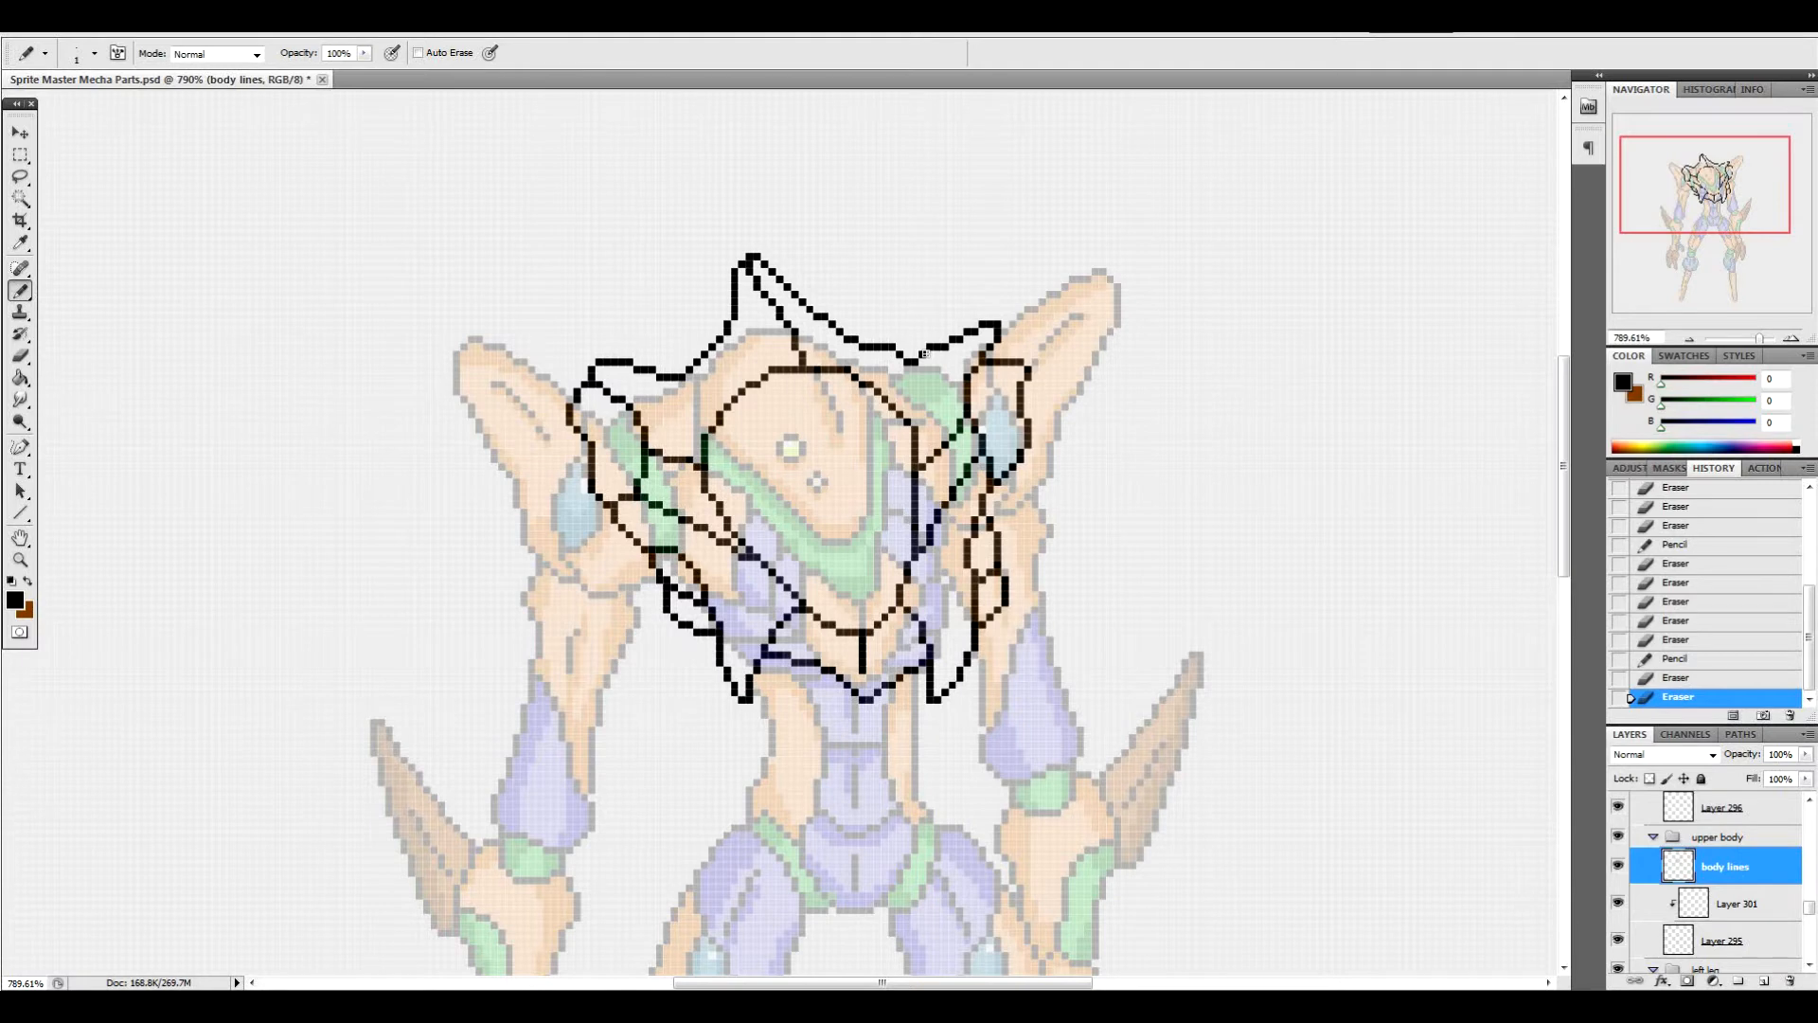
# Pencil connecting lines from both shoulder notches down to the chest oval and thin their junctions
pyautogui.moveTo(915, 366); pyautogui.dragTo(907, 416)
pyautogui.moveTo(688, 377); pyautogui.dragTo(718, 410)
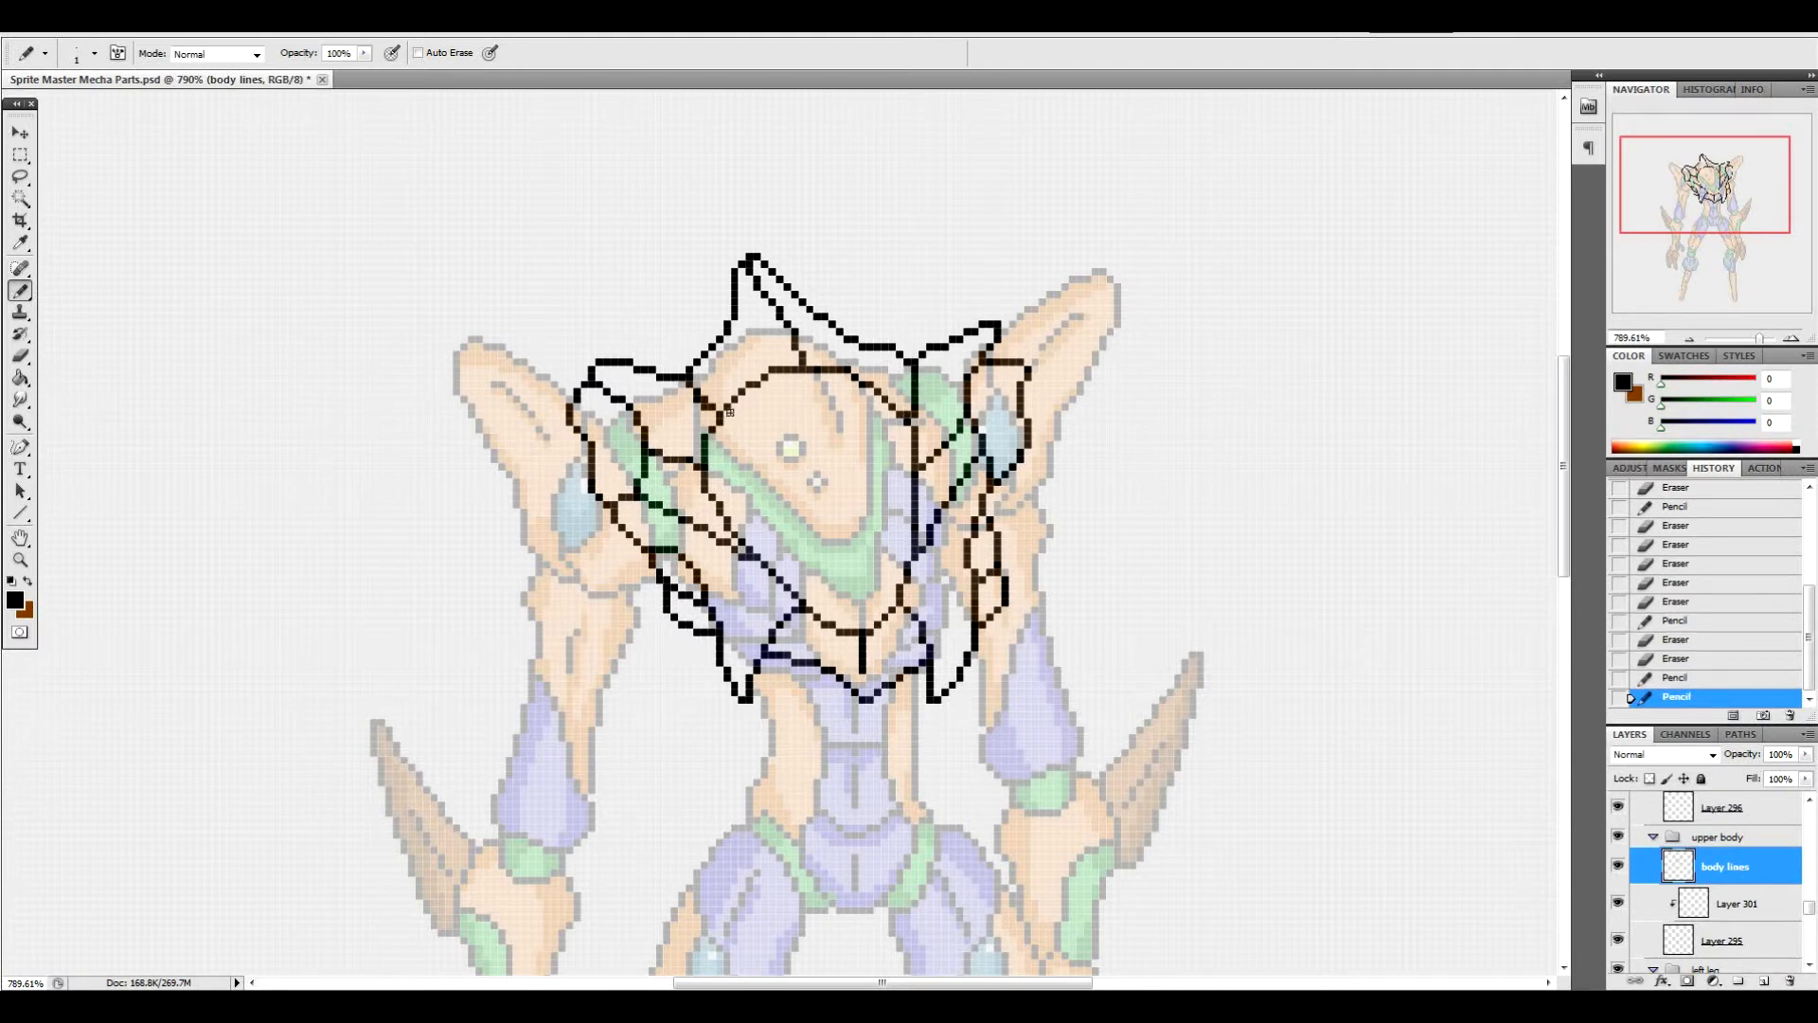
pyautogui.click(708, 392)
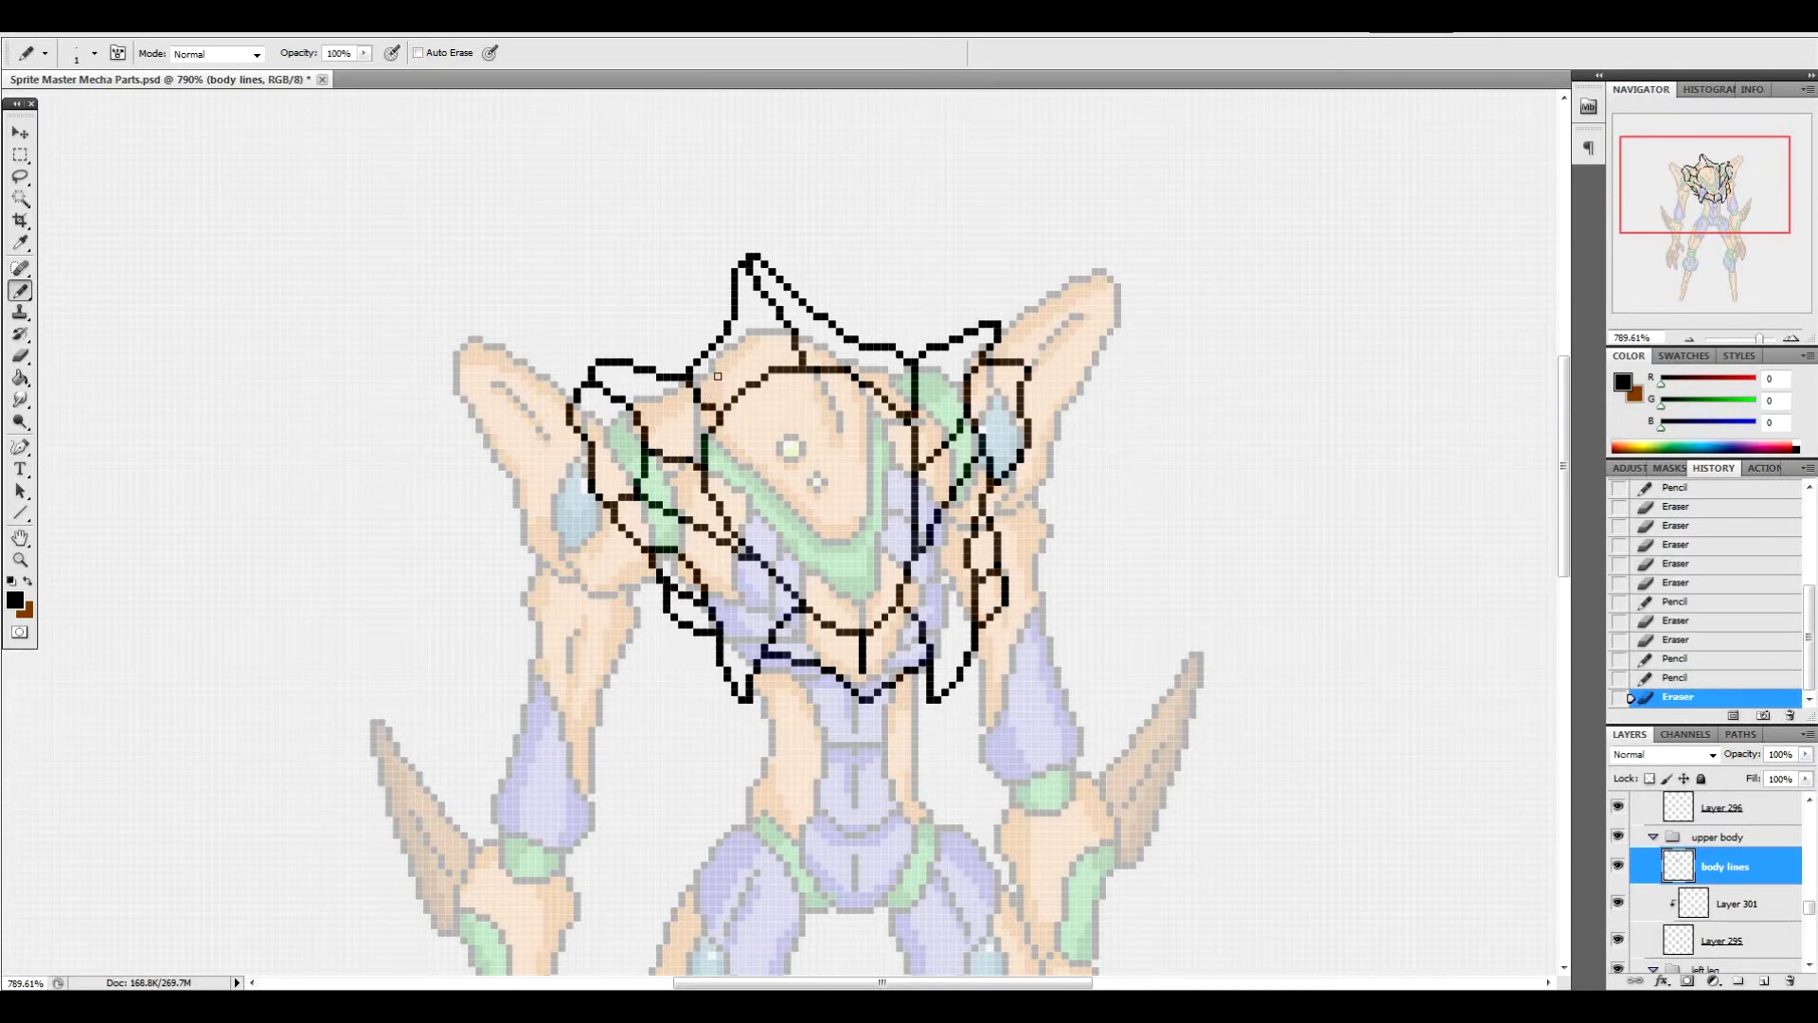
pyautogui.click(920, 407)
pyautogui.click(918, 408)
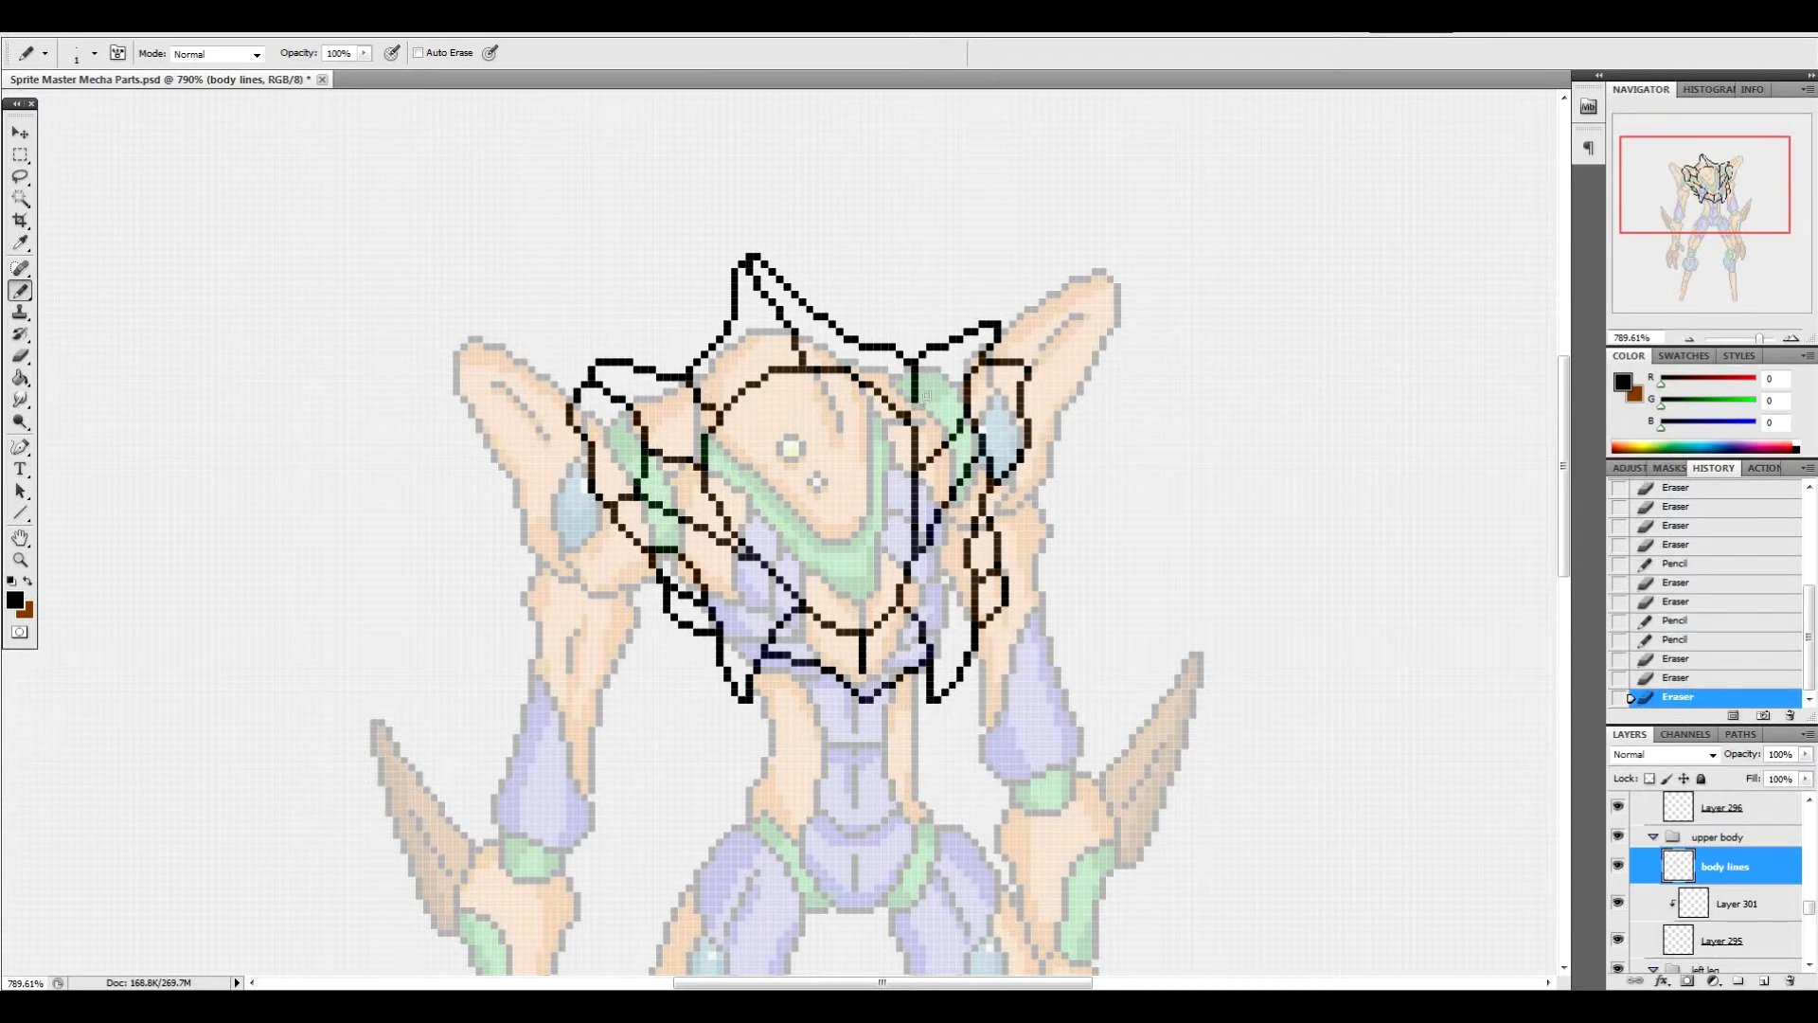
pyautogui.click(915, 406)
pyautogui.click(697, 391)
pyautogui.click(705, 400)
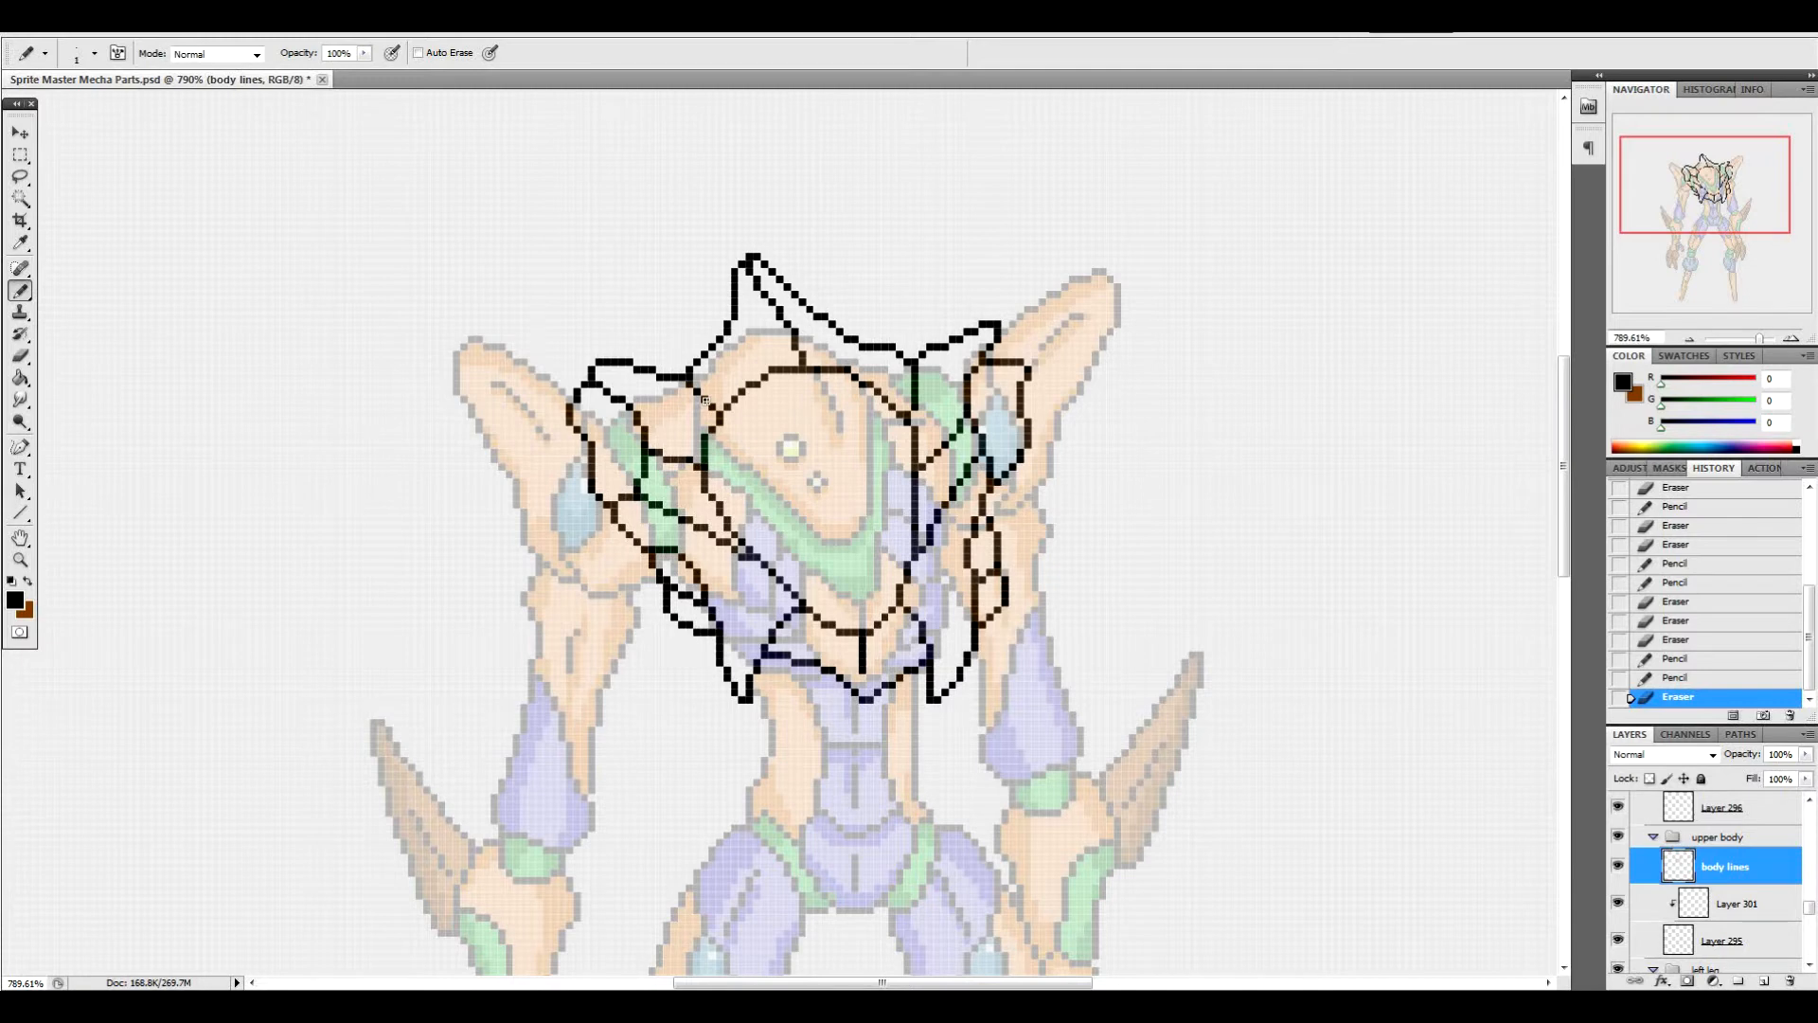
# Square off the tip of the central peak and redraw the right shoulder's top edge flatter
pyautogui.click(741, 254)
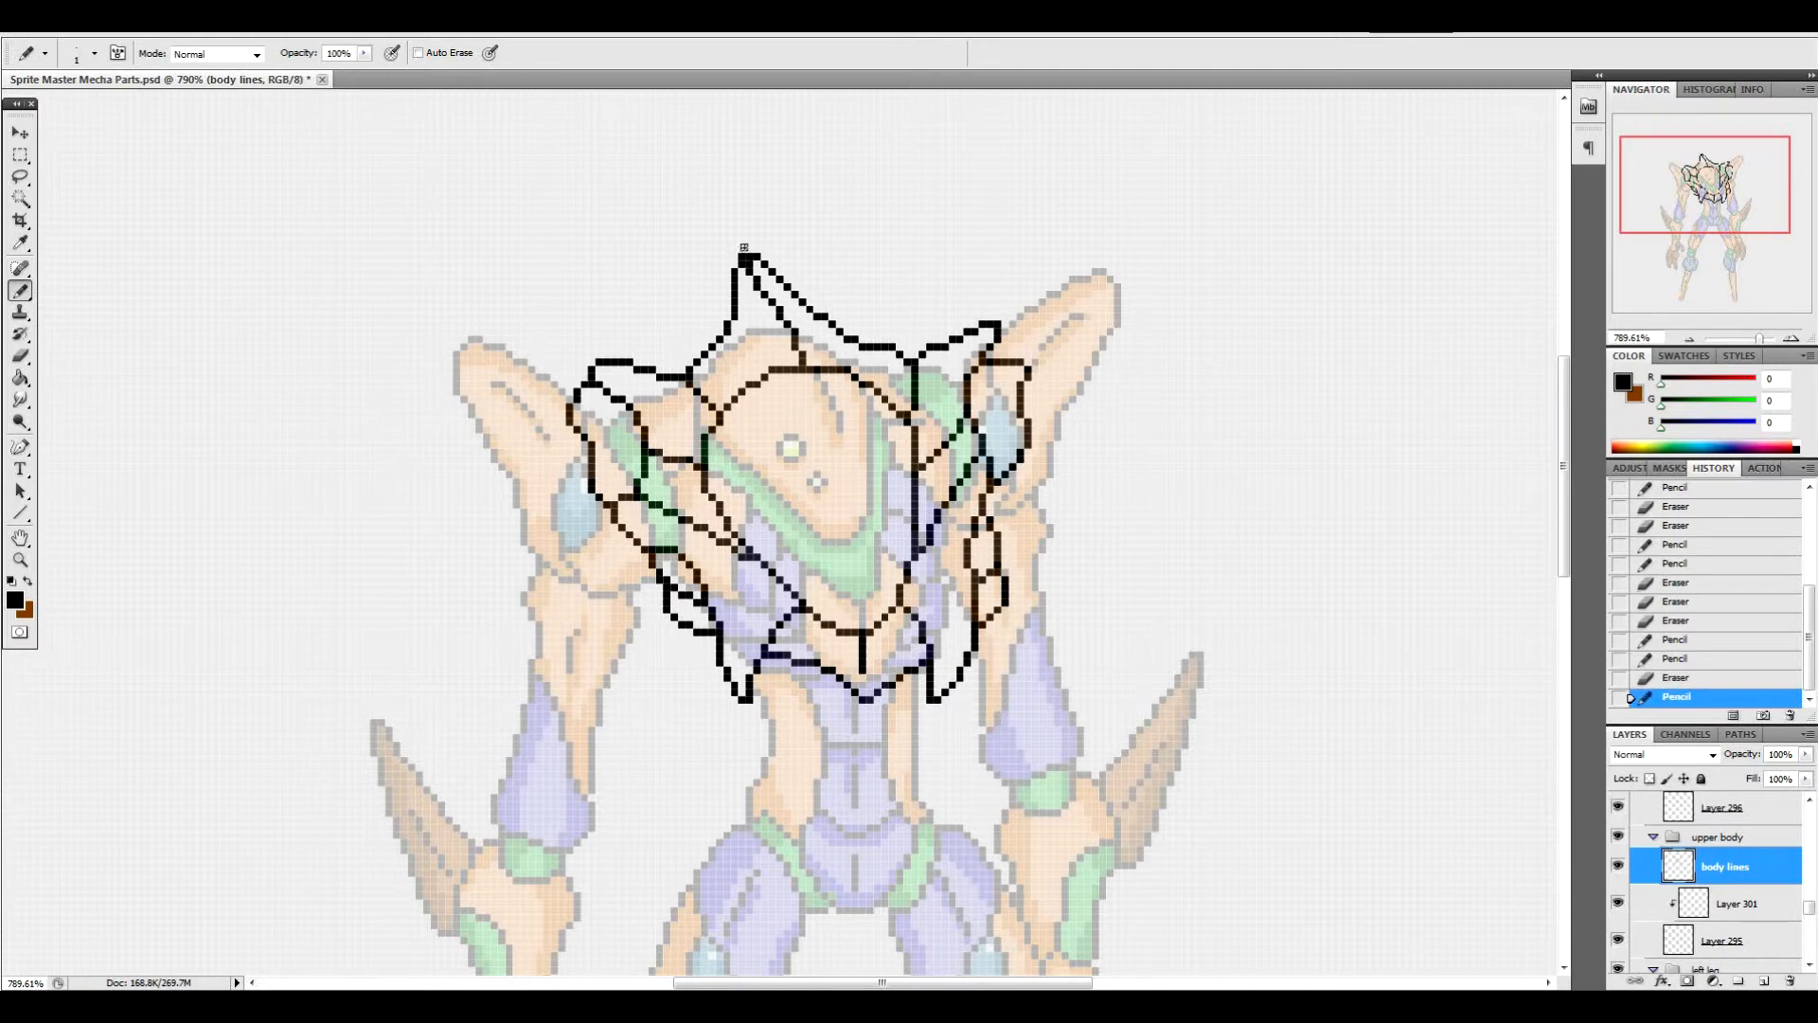
pyautogui.click(734, 257)
pyautogui.click(734, 257)
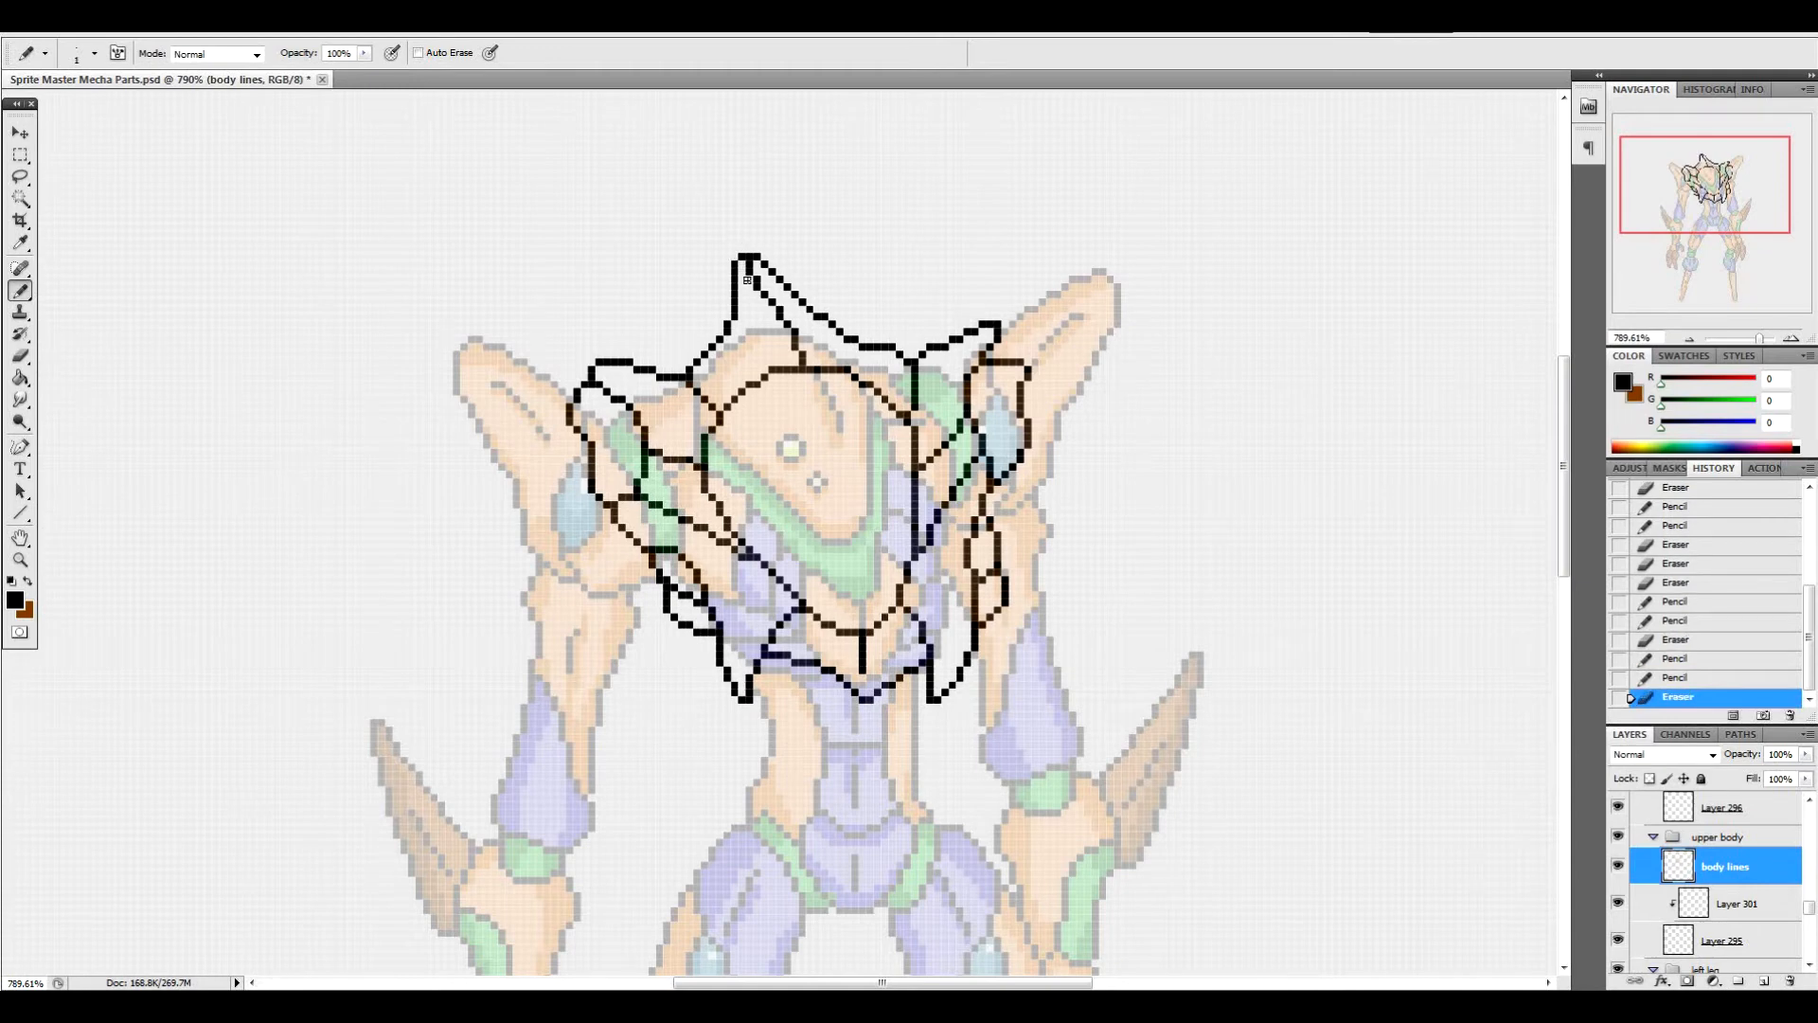
pyautogui.moveTo(994, 327)
pyautogui.mouseDown()
pyautogui.moveTo(981, 355)
pyautogui.moveTo(991, 339)
pyautogui.moveTo(999, 358)
pyautogui.moveTo(987, 346)
pyautogui.mouseUp()
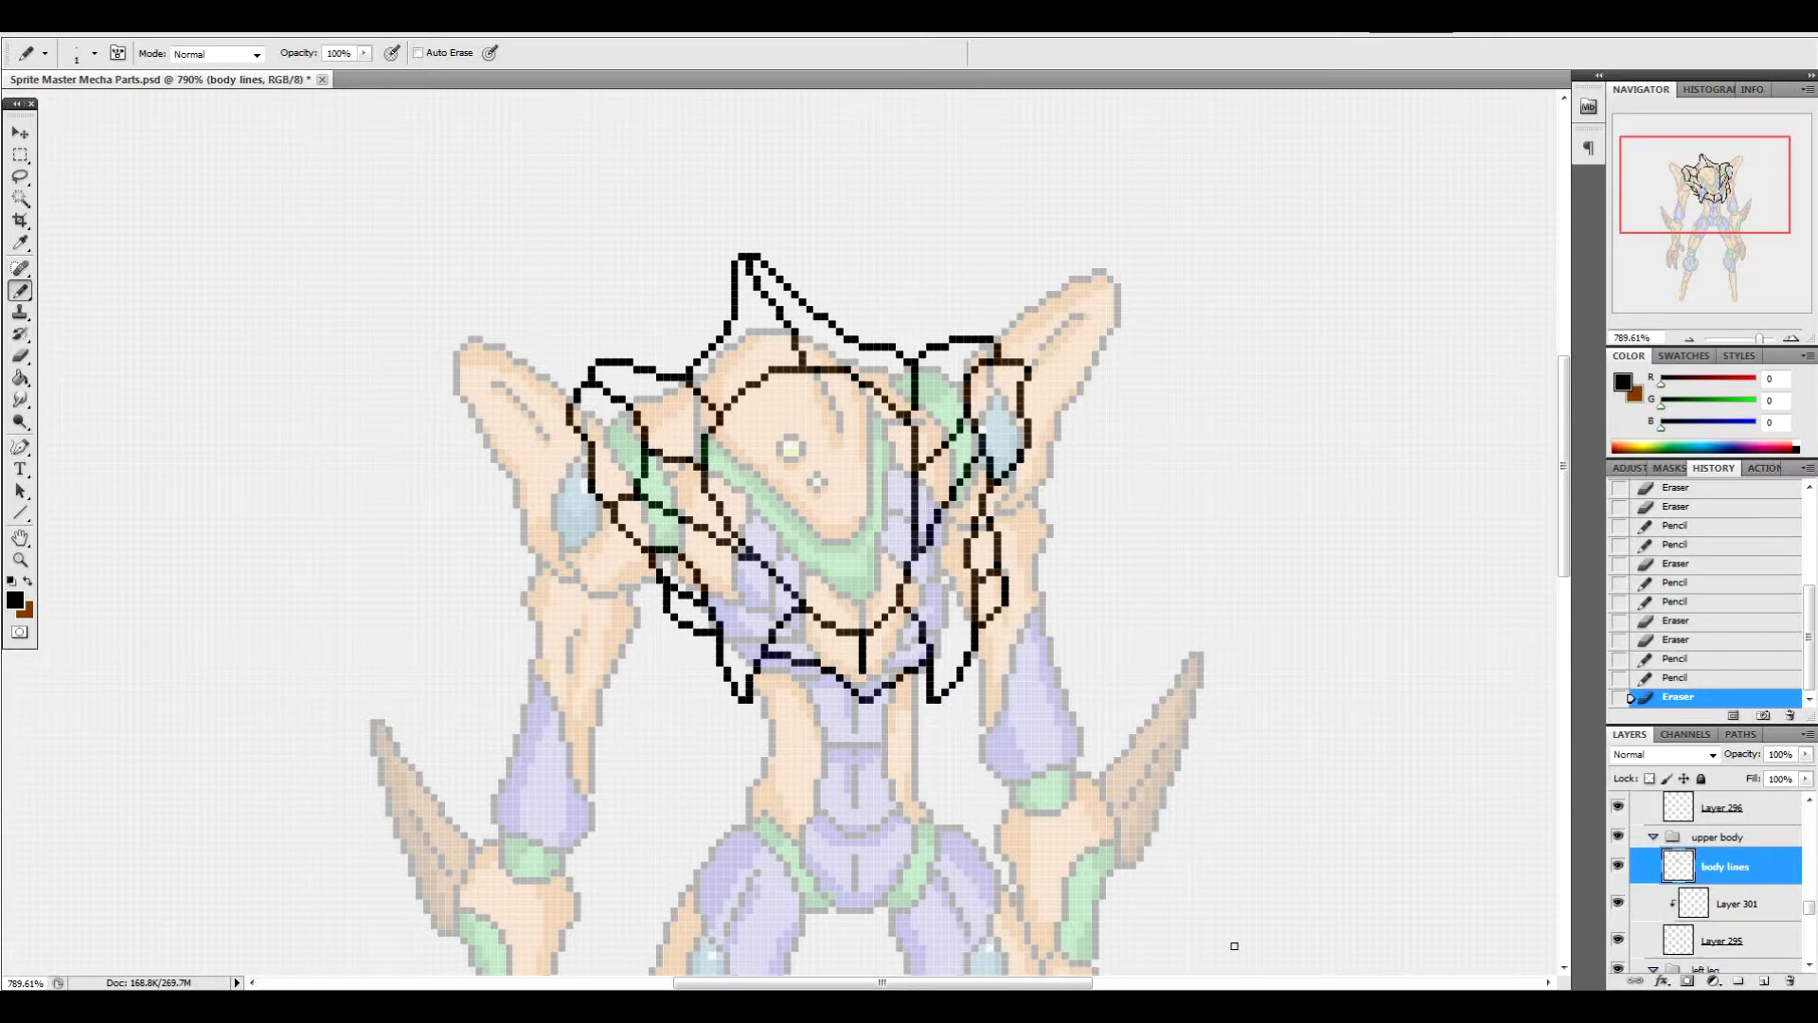
# Hide layer group 1 with the faded mecha sprite and review the upper body line art on its own
pyautogui.moveTo(1565, 424)
pyautogui.mouseDown()
pyautogui.moveTo(1554, 459)
pyautogui.moveTo(1555, 413)
pyautogui.mouseUp()
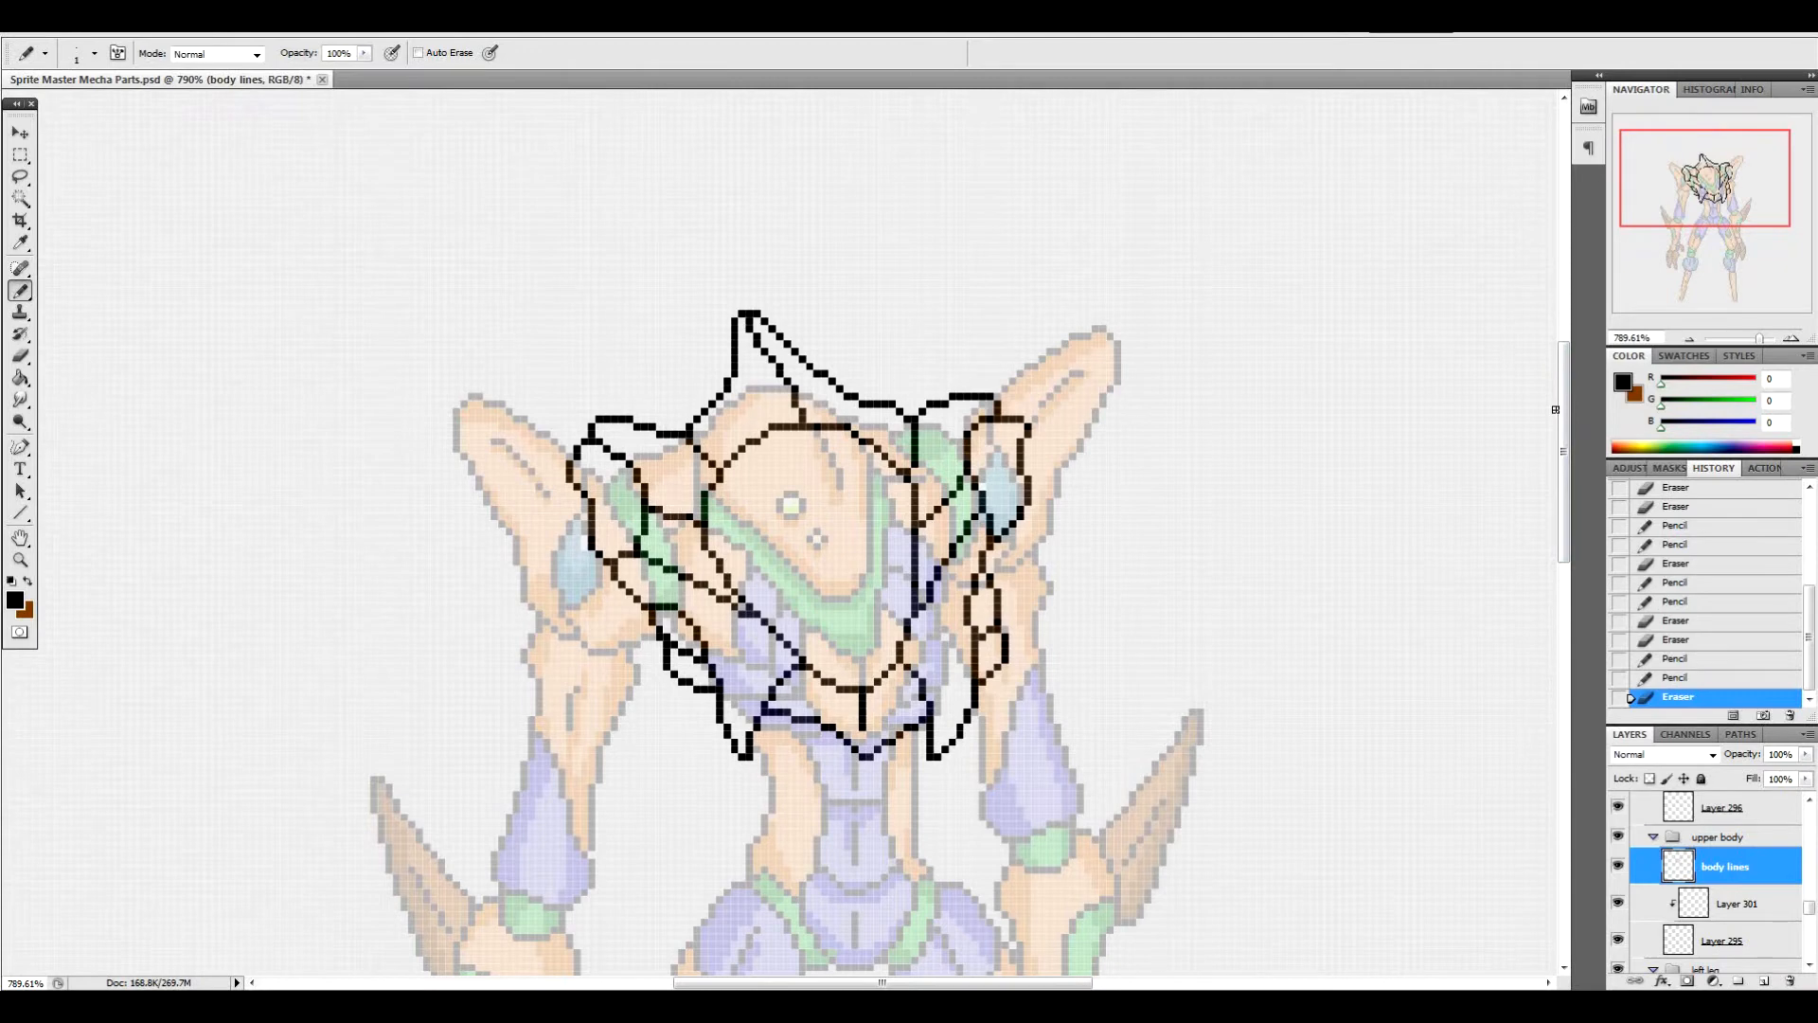
pyautogui.scroll(10, 1767, 817)
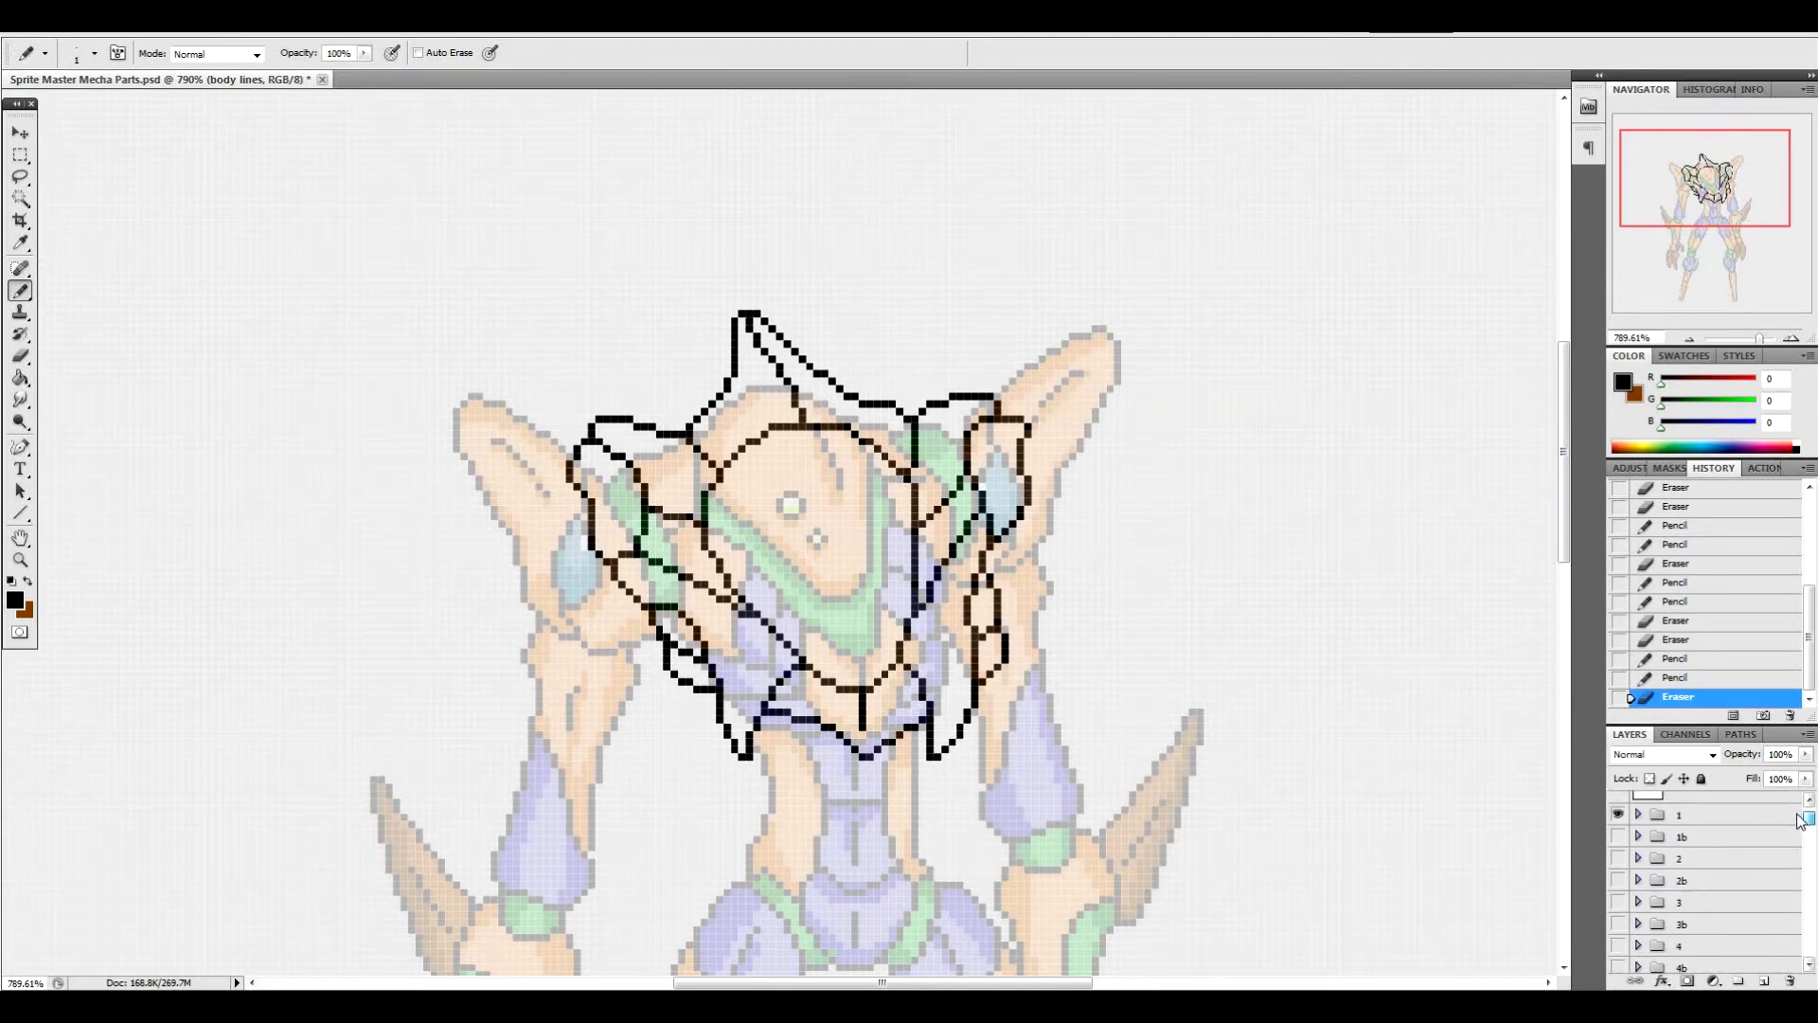
pyautogui.click(1617, 861)
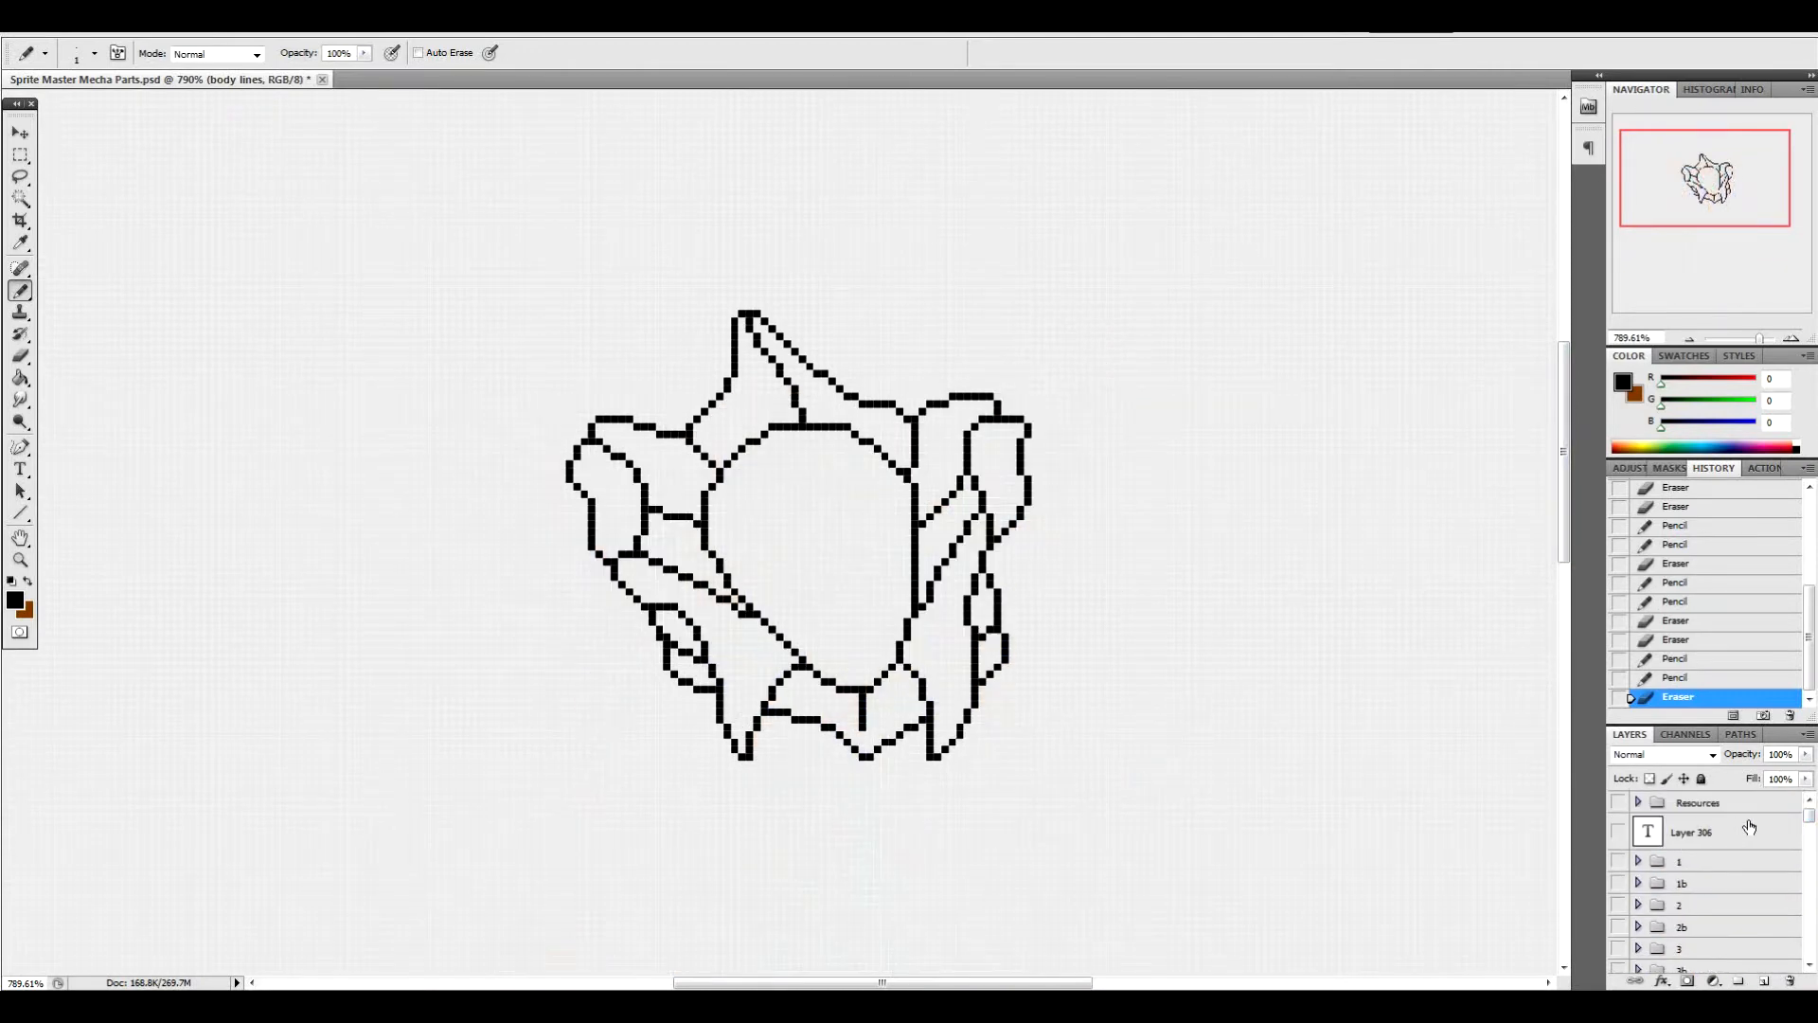
pyautogui.moveTo(1809, 817); pyautogui.dragTo(1797, 916)
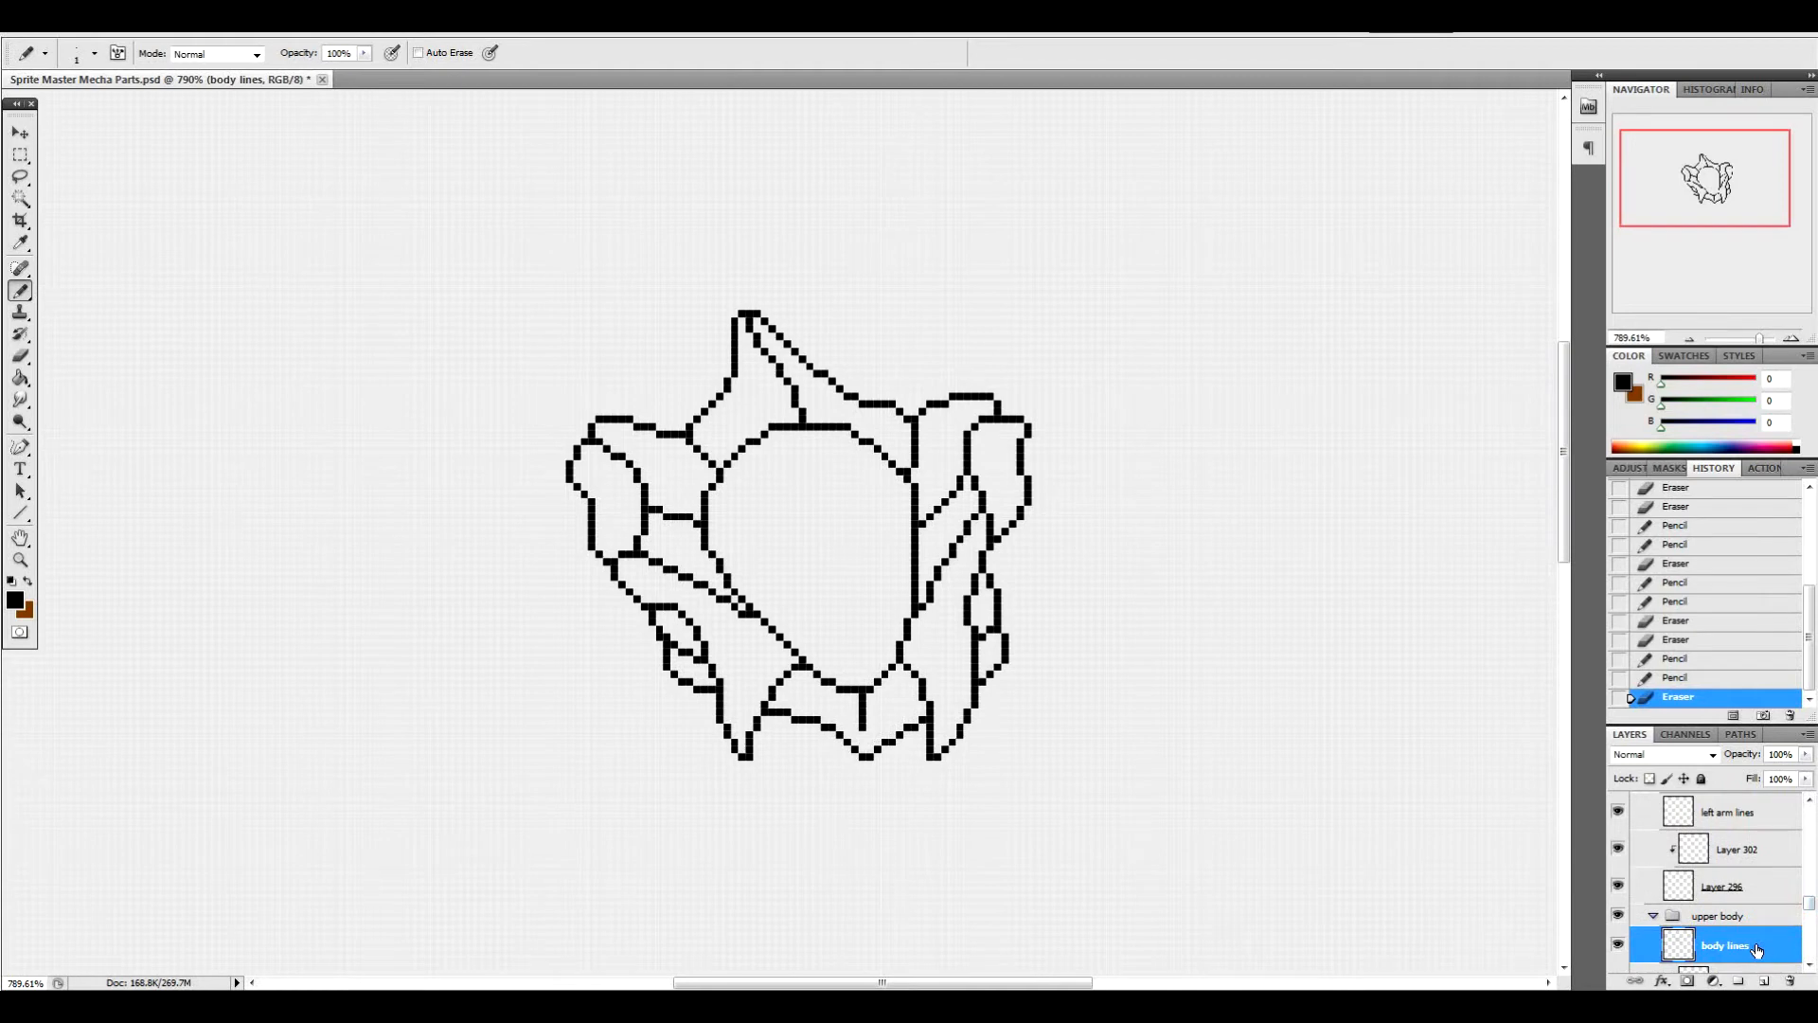
pyautogui.moveTo(1564, 398); pyautogui.dragTo(1564, 431)
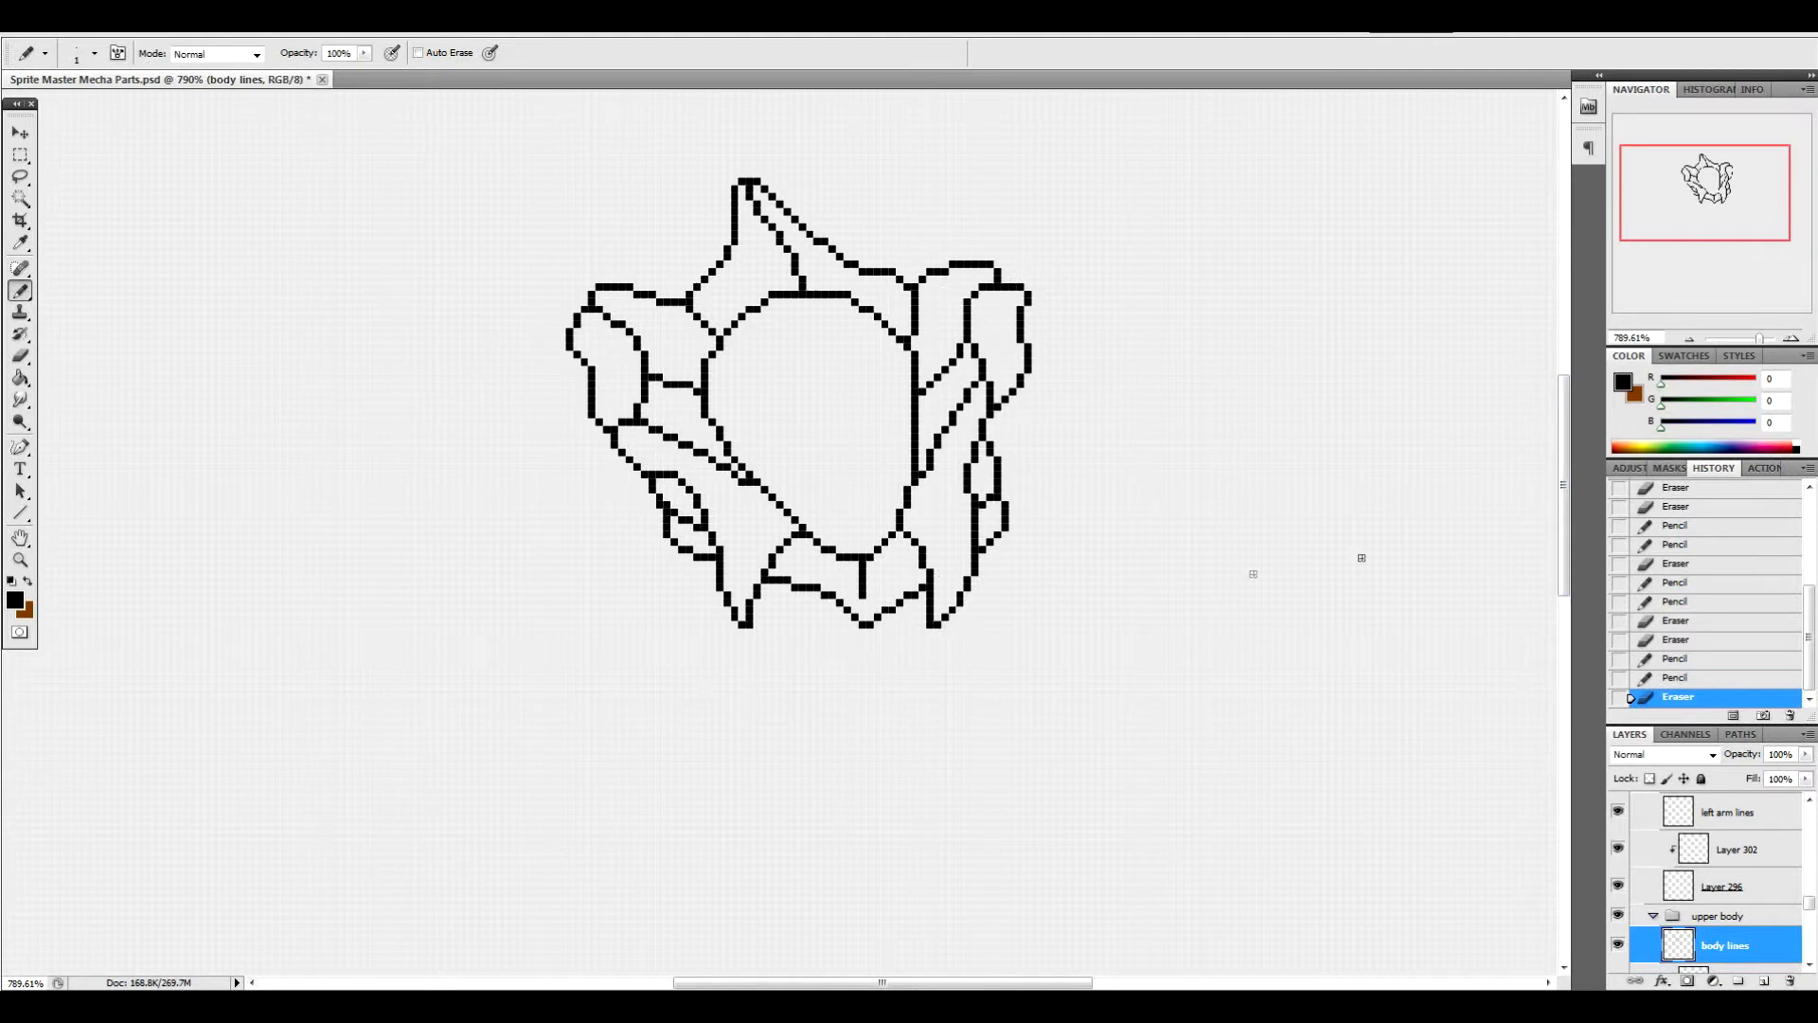
pyautogui.moveTo(1558, 583)
pyautogui.mouseDown()
pyautogui.moveTo(1555, 546)
pyautogui.moveTo(1550, 563)
pyautogui.mouseUp()
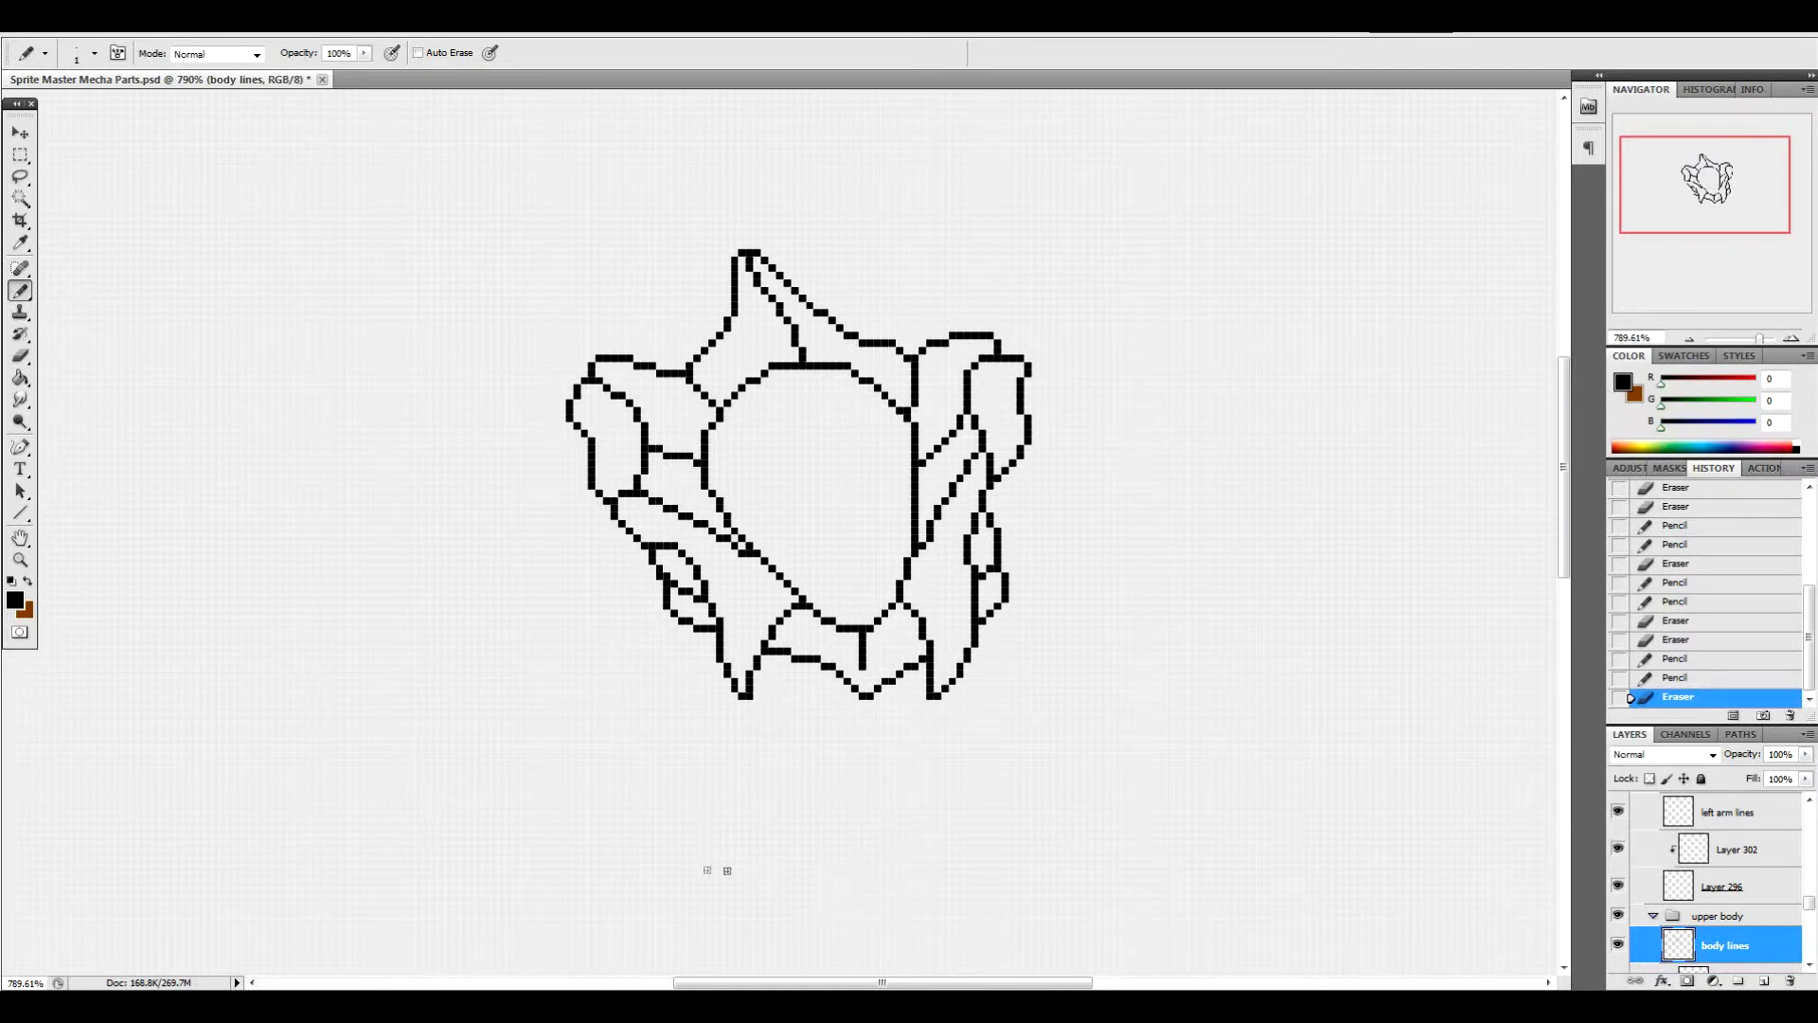
# On the lines layer of group 38's head group, pencil a rounded head outline inside the chest oval with a tall horn above it
pyautogui.moveTo(1809, 903); pyautogui.dragTo(1813, 892)
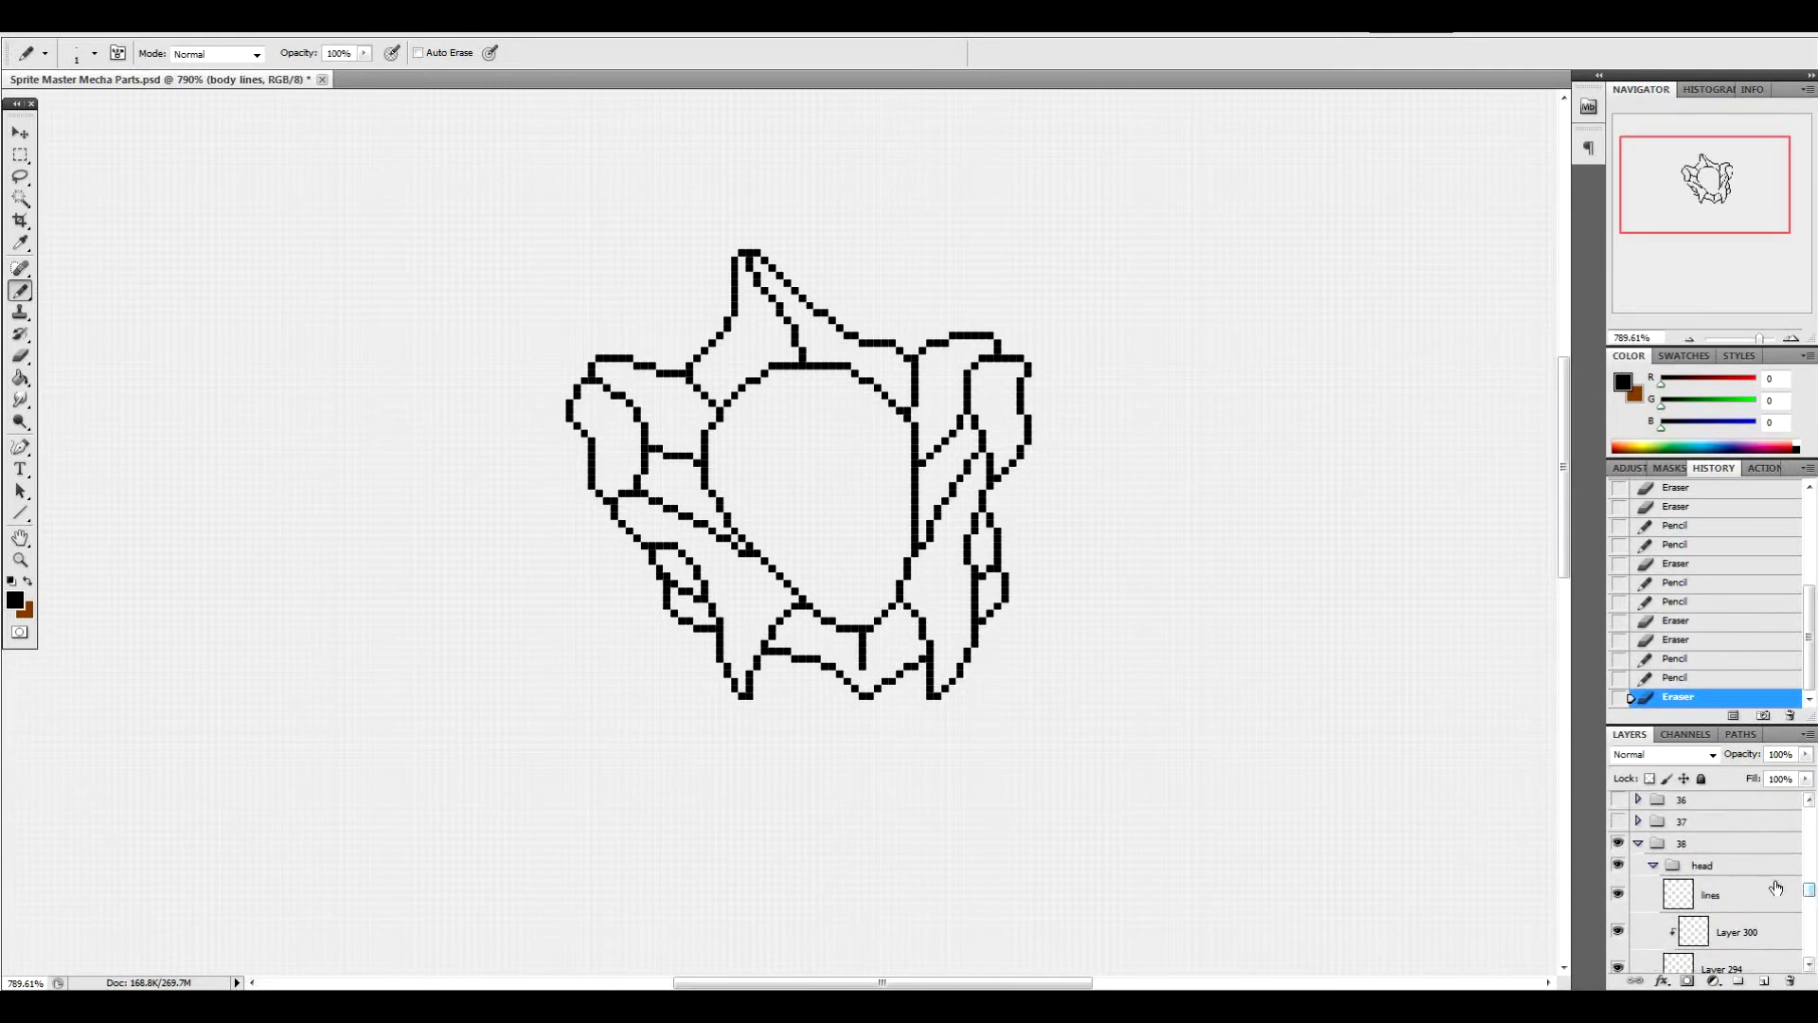
pyautogui.click(1747, 892)
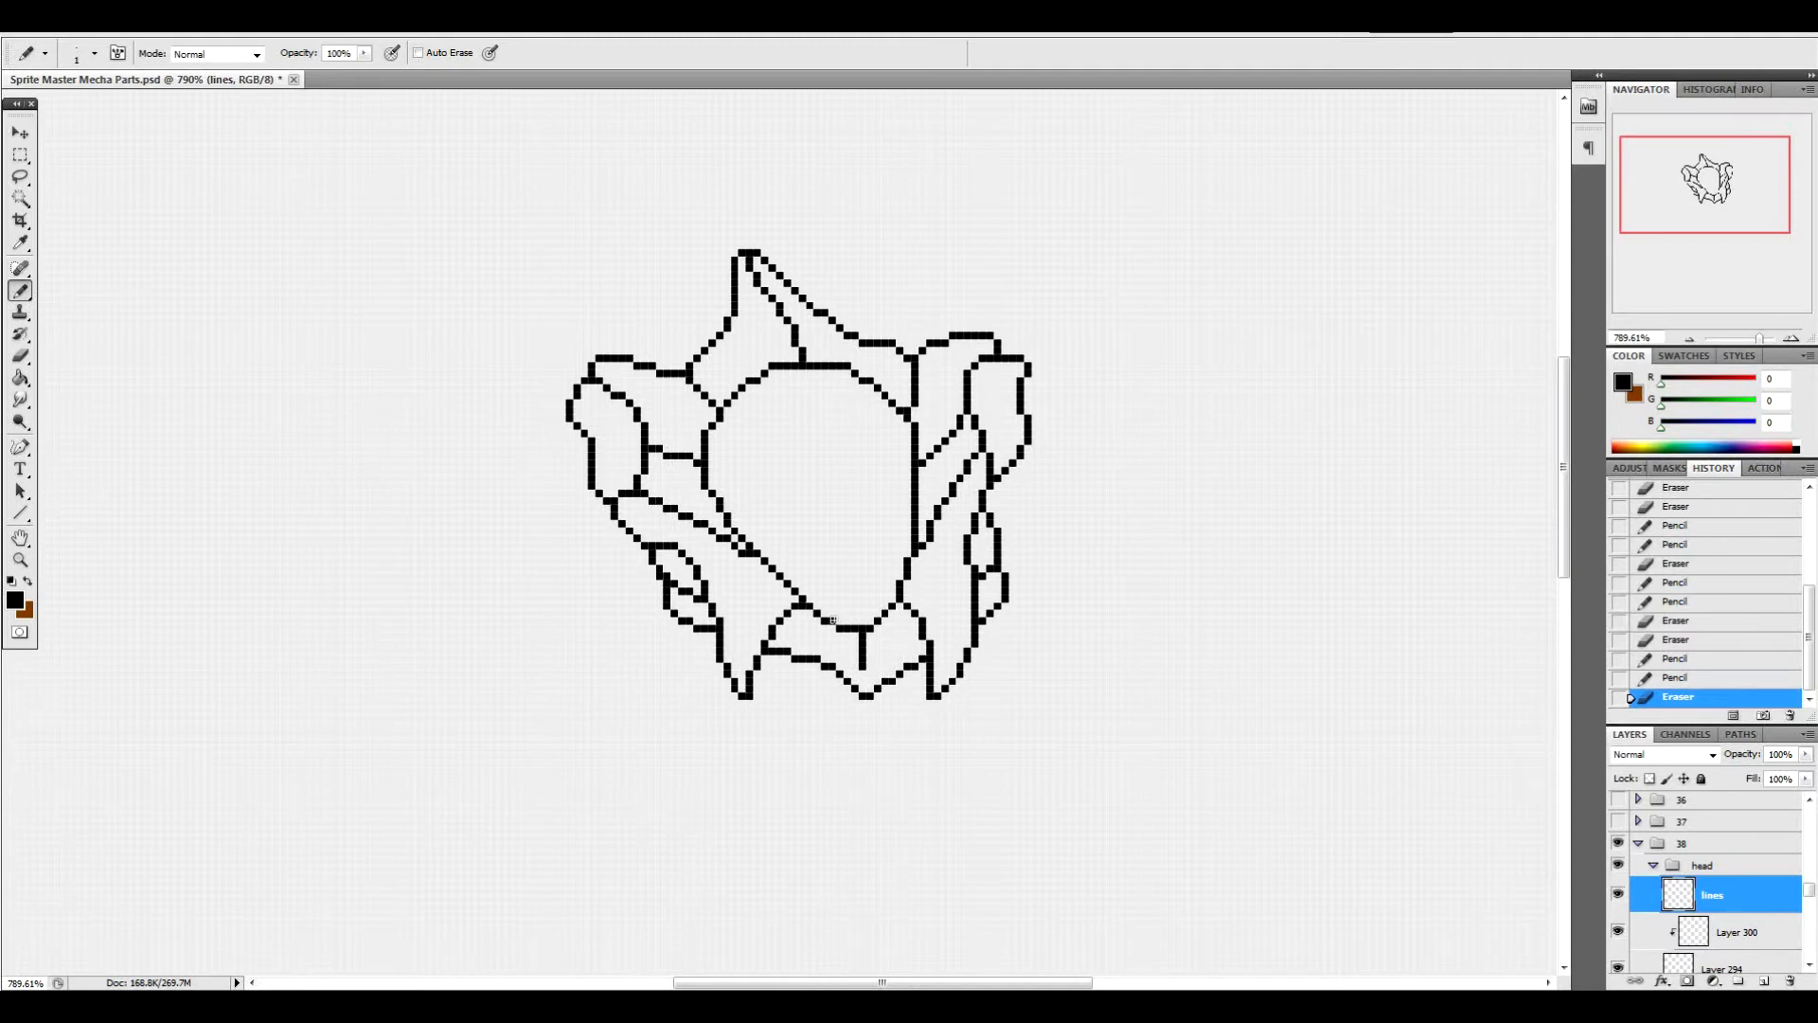
pyautogui.moveTo(1565, 517); pyautogui.dragTo(1563, 535)
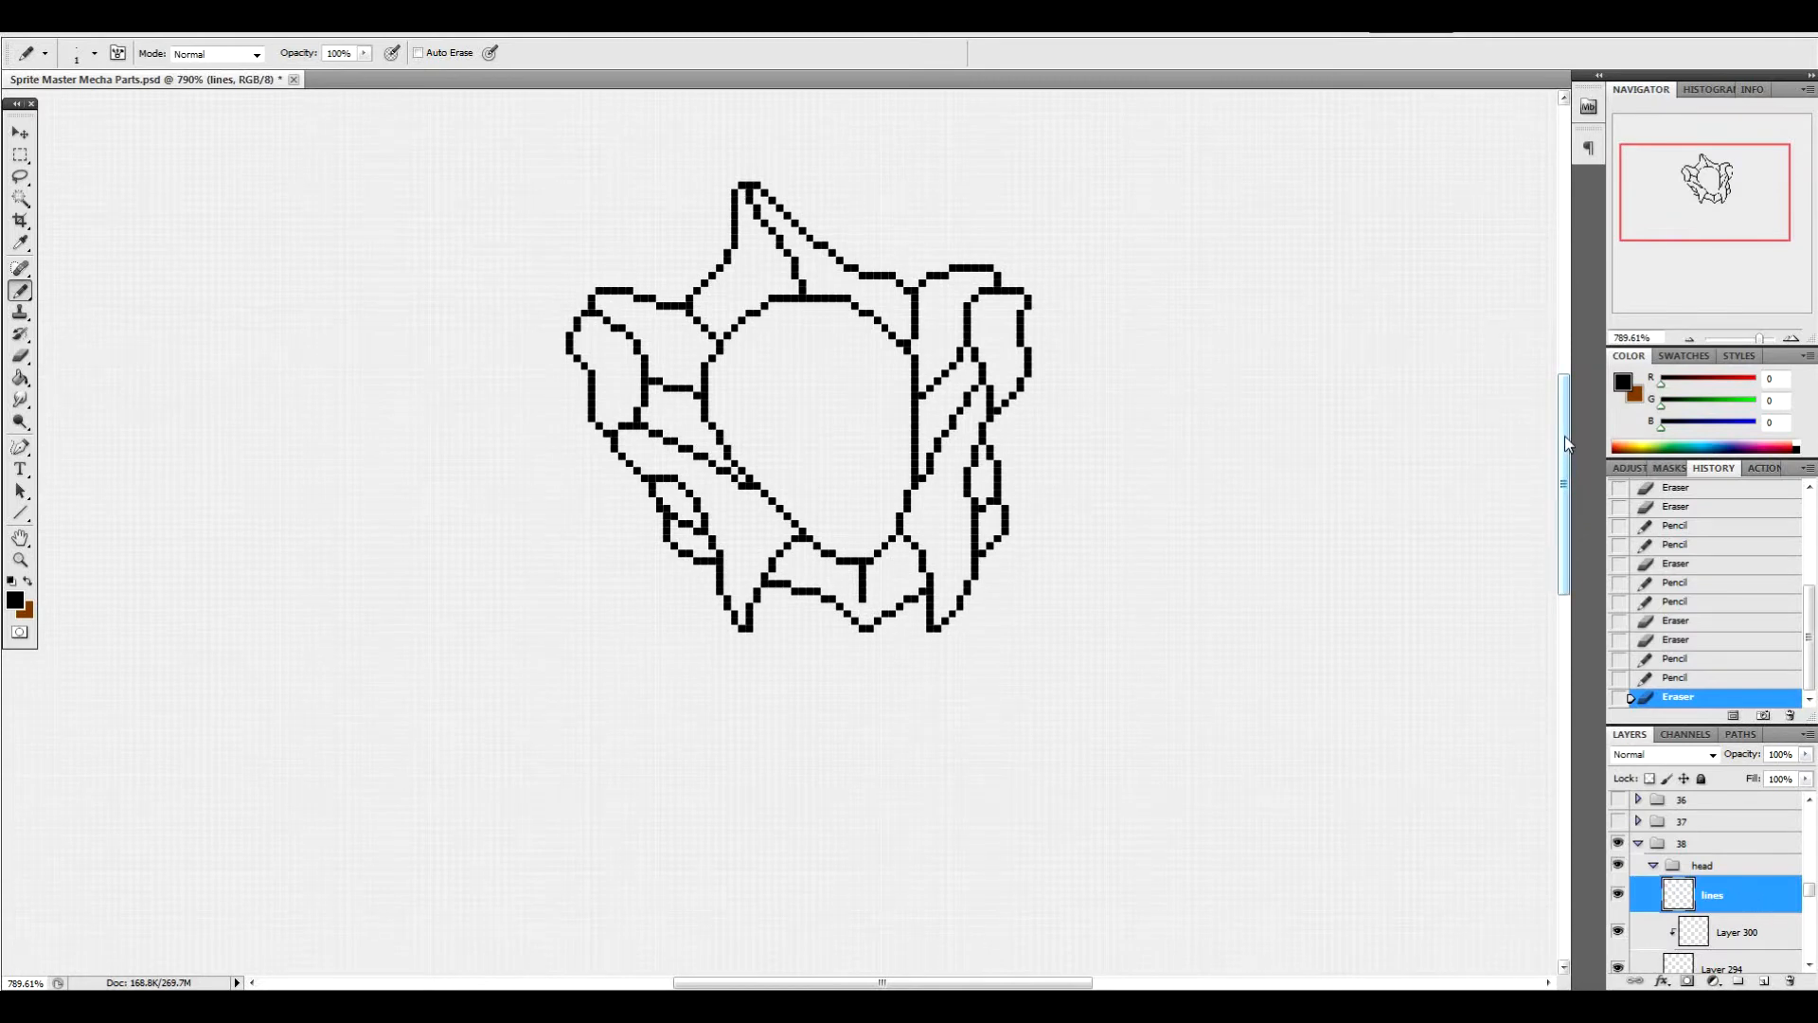
pyautogui.moveTo(1566, 457); pyautogui.dragTo(1563, 424)
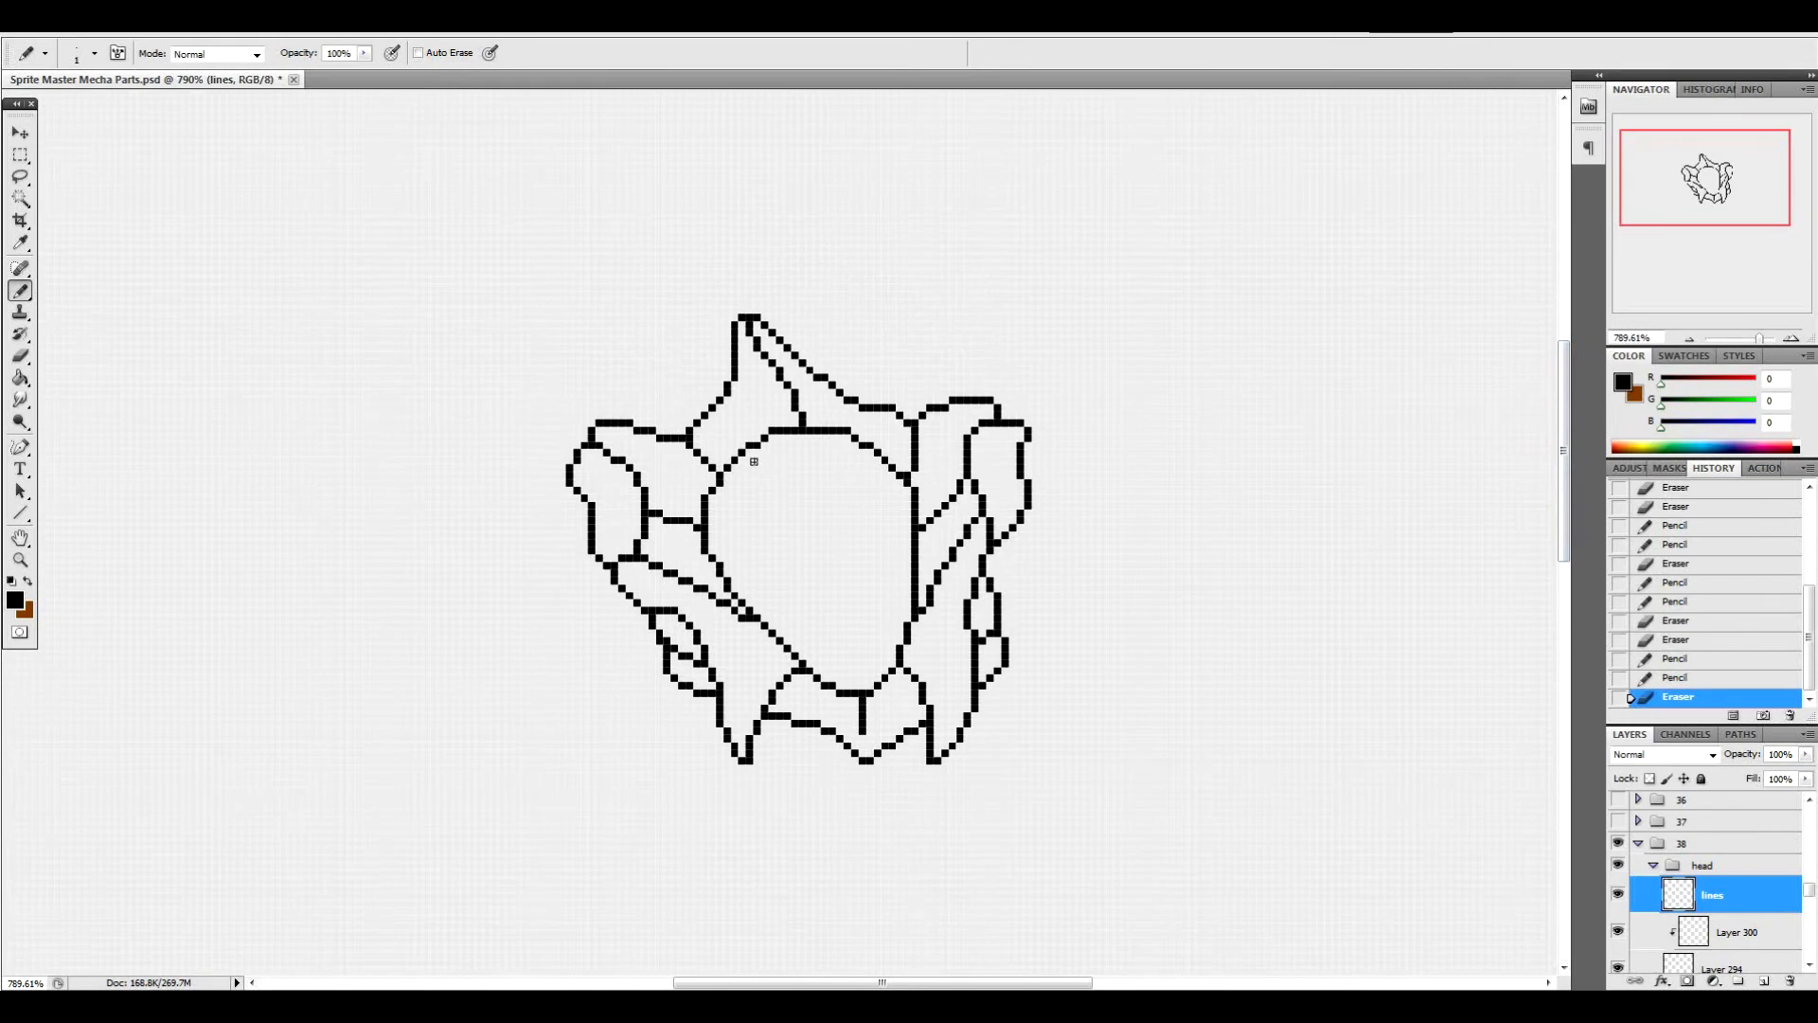
pyautogui.moveTo(753, 464)
pyautogui.mouseDown()
pyautogui.moveTo(766, 564)
pyautogui.moveTo(857, 611)
pyautogui.mouseUp()
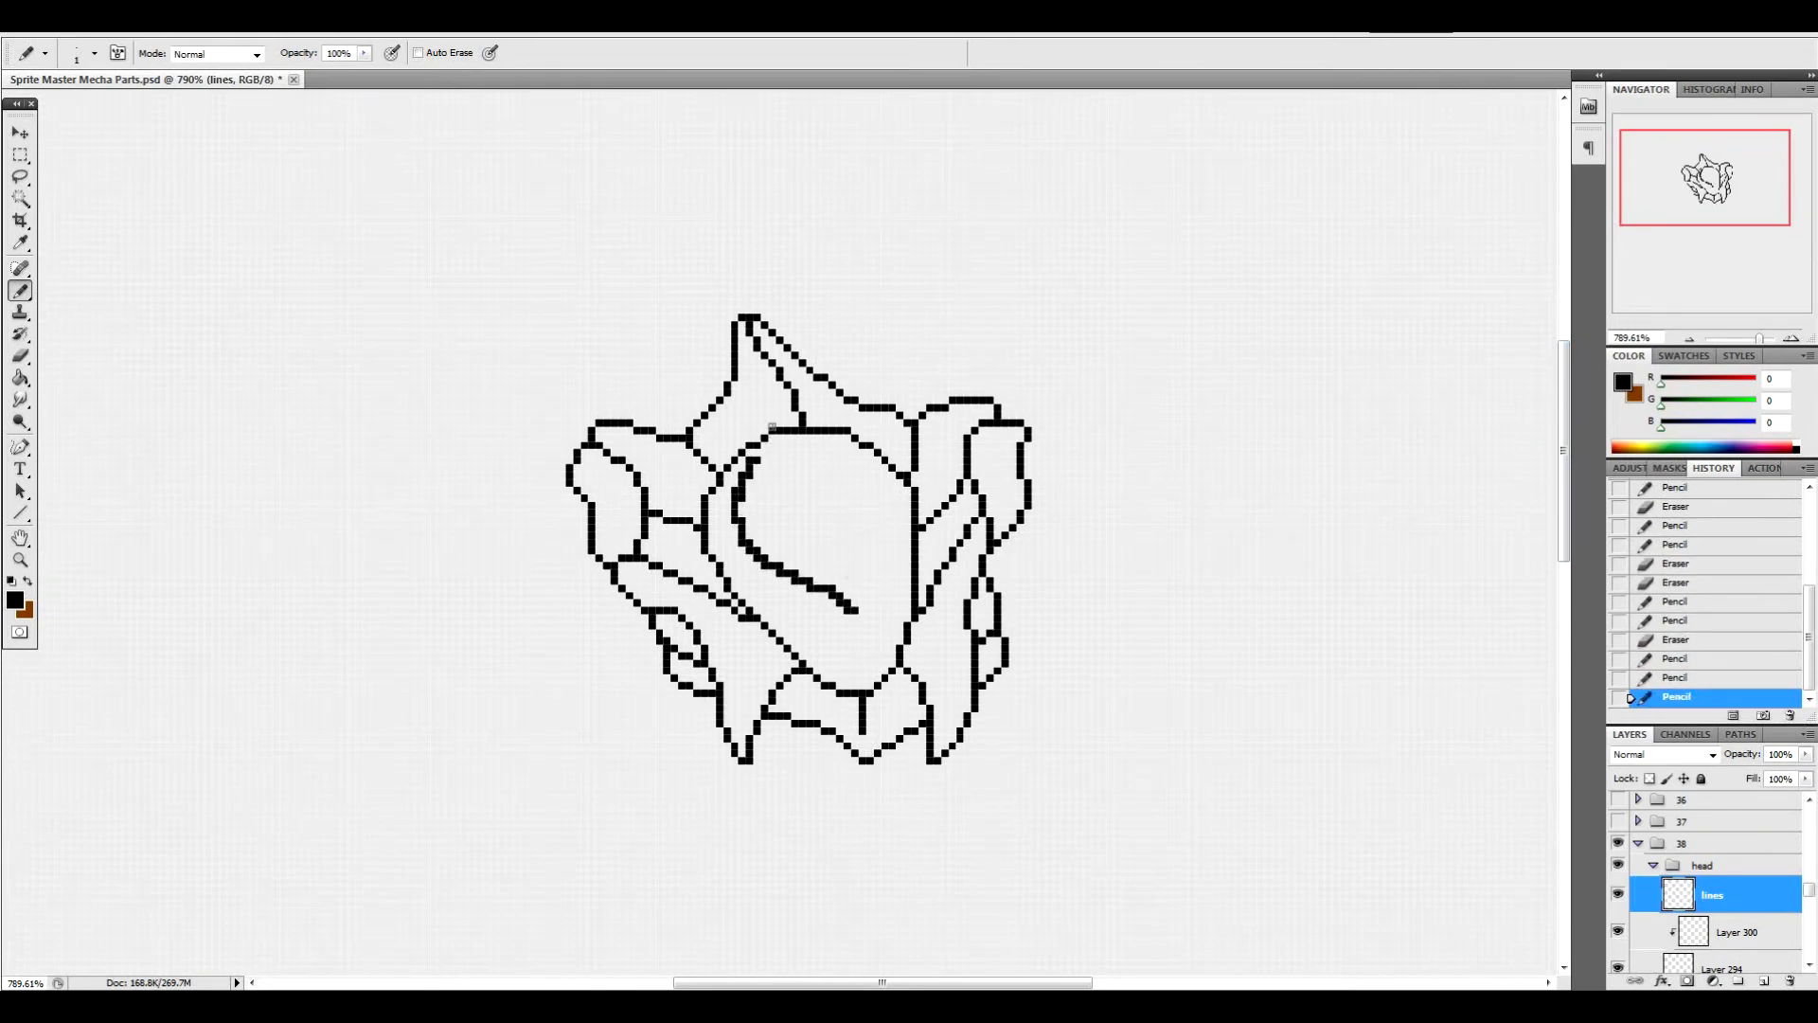
pyautogui.moveTo(858, 612)
pyautogui.mouseDown()
pyautogui.moveTo(868, 609)
pyautogui.moveTo(966, 241)
pyautogui.moveTo(917, 245)
pyautogui.moveTo(895, 323)
pyautogui.moveTo(841, 332)
pyautogui.moveTo(853, 385)
pyautogui.moveTo(825, 442)
pyautogui.moveTo(757, 449)
pyautogui.mouseUp()
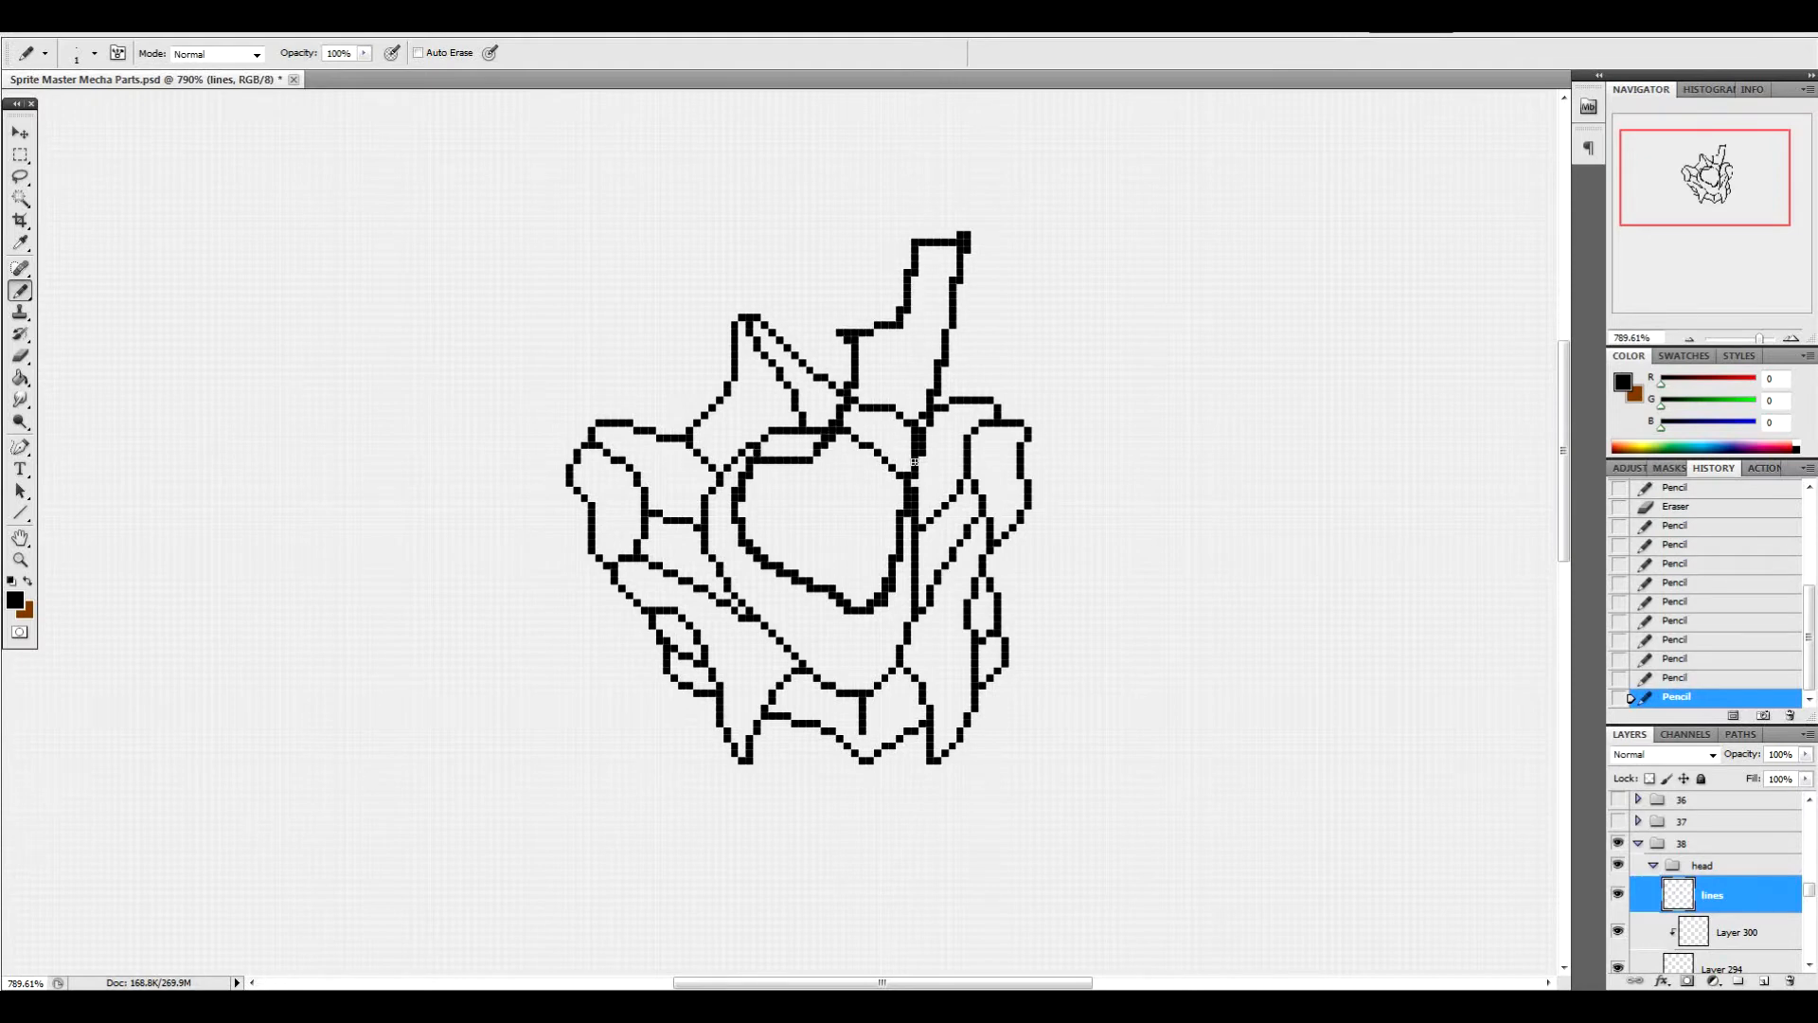
# Erase the excess pixels around the horn's stepped left edge and tip to leave a rounded, thin outline
pyautogui.moveTo(847, 332); pyautogui.dragTo(847, 340)
pyautogui.click(899, 325)
pyautogui.click(907, 309)
pyautogui.click(914, 242)
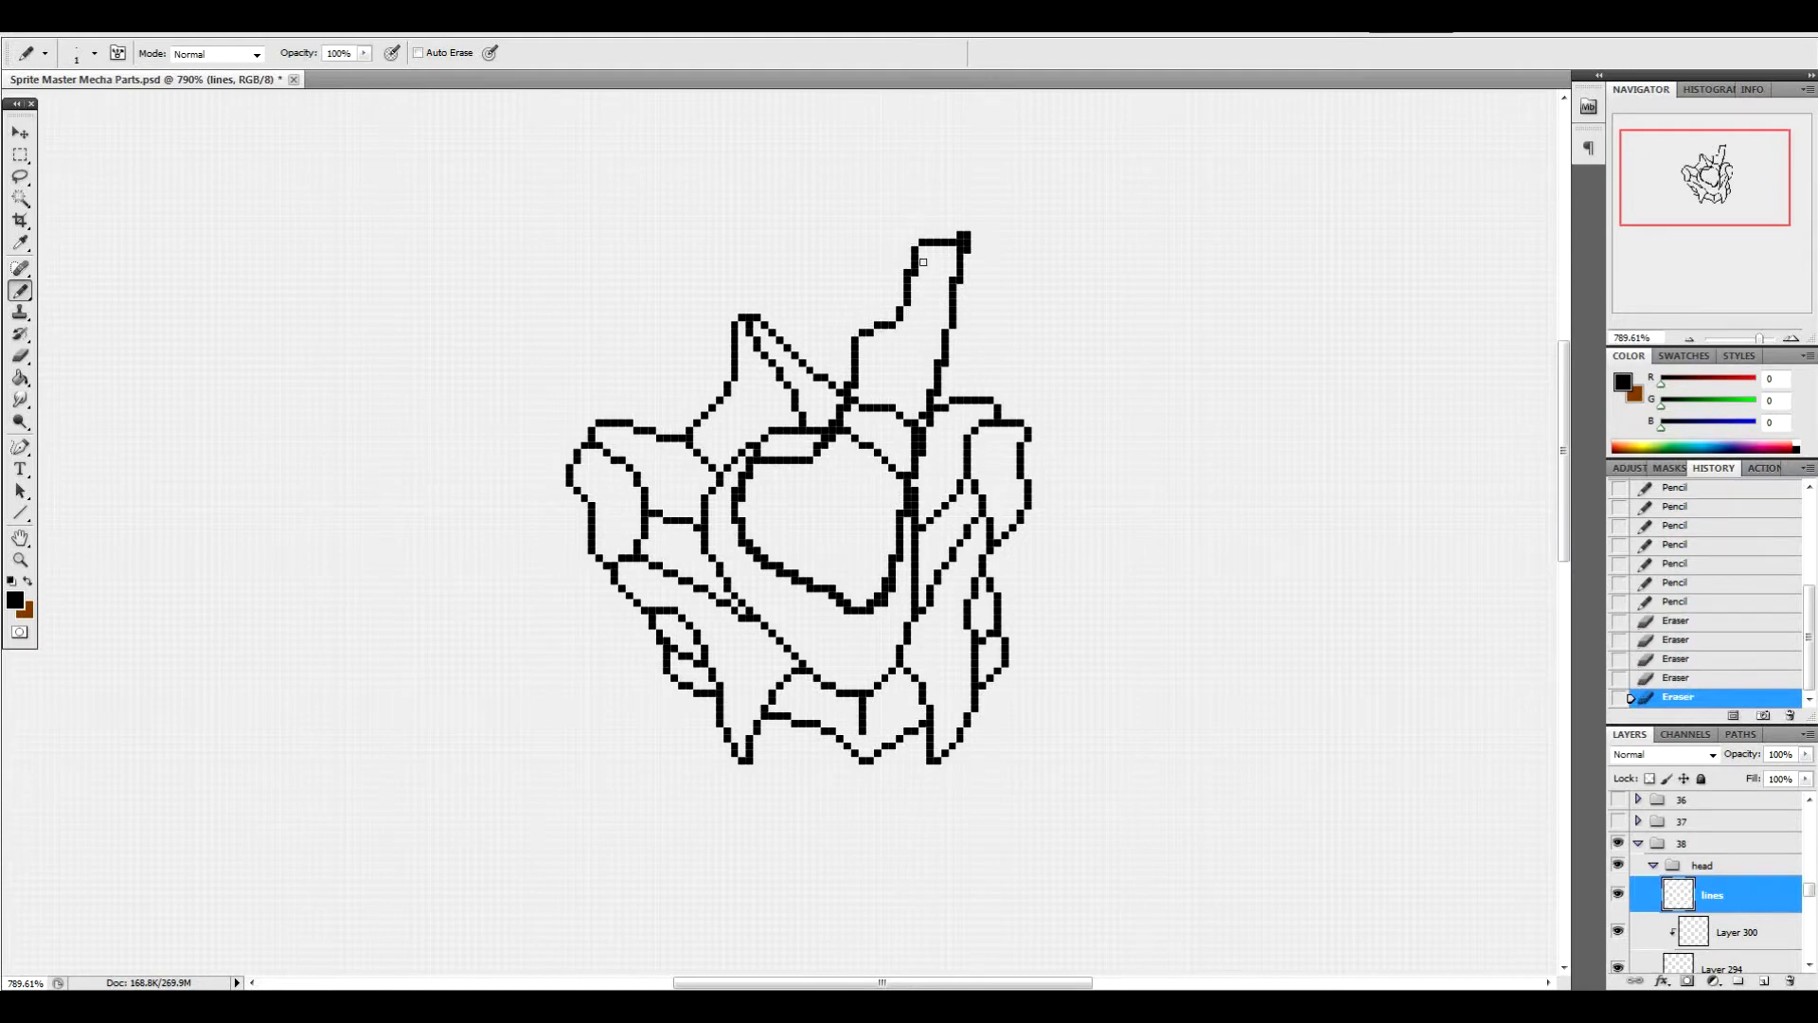
pyautogui.moveTo(961, 233); pyautogui.dragTo(971, 252)
pyautogui.click(960, 242)
pyautogui.click(953, 281)
pyautogui.click(915, 273)
pyautogui.click(917, 305)
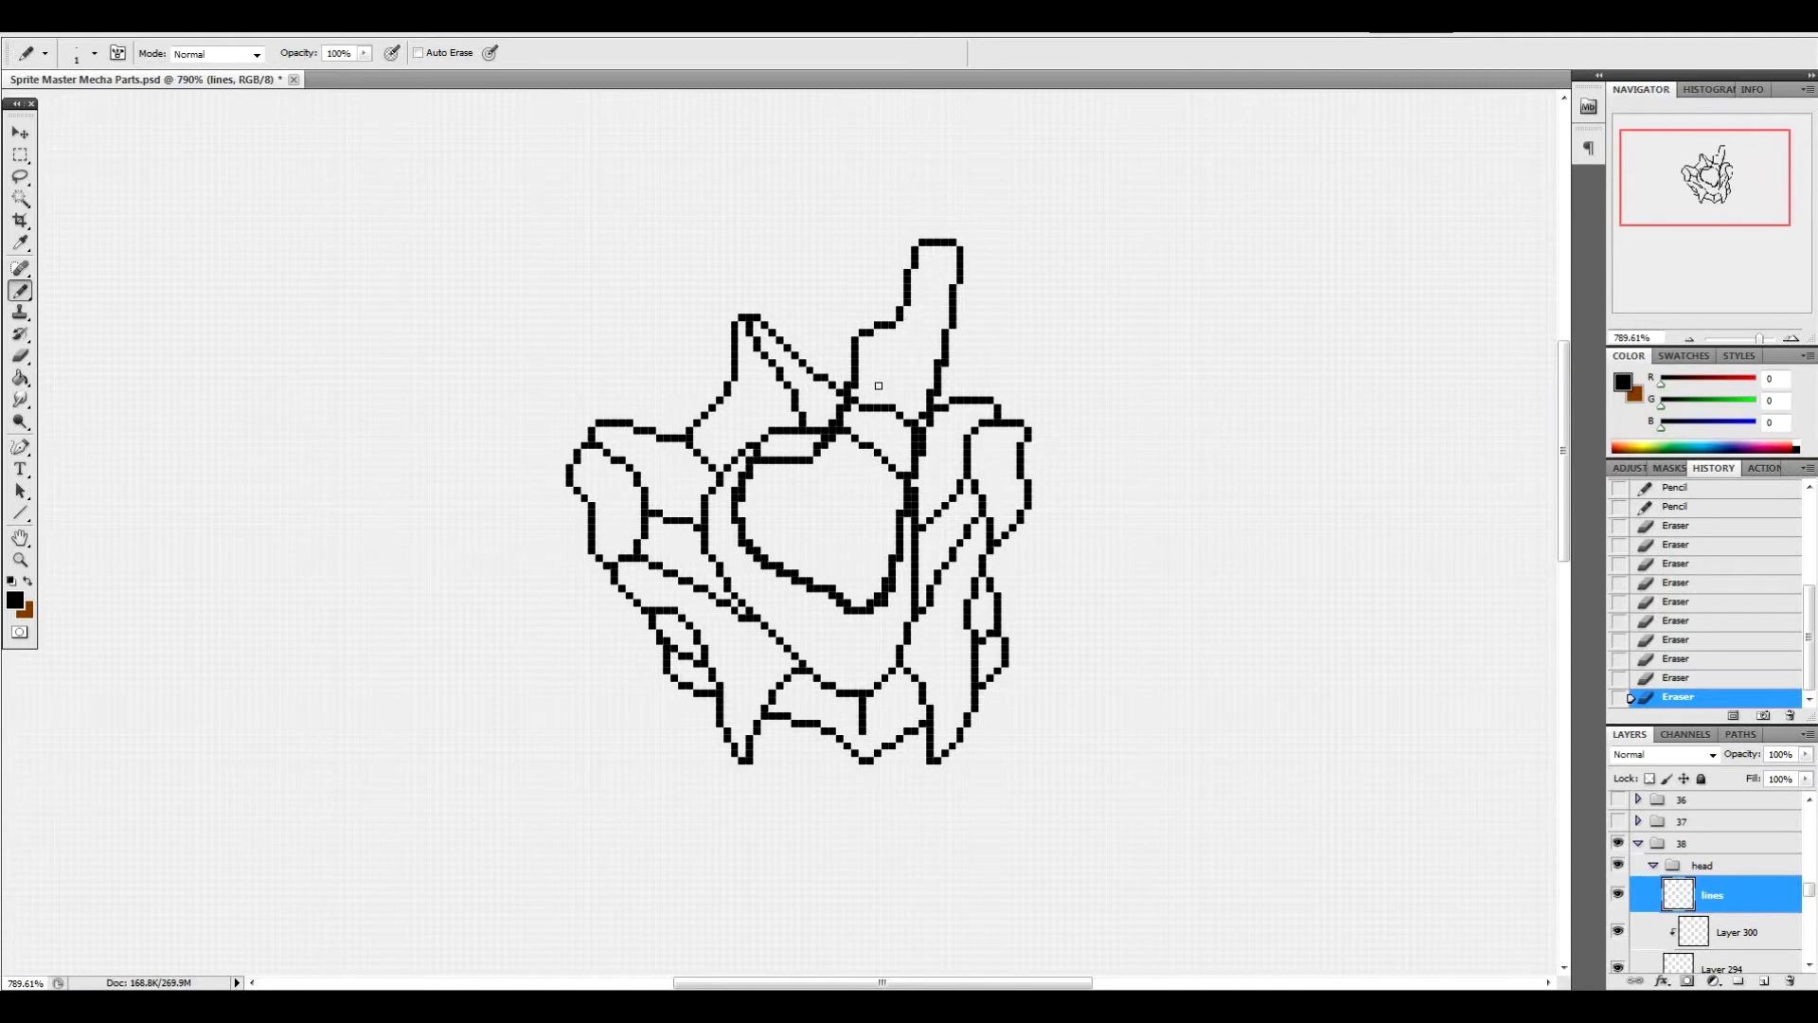
# Thin the upper left side of the head outline and the left edge of the horn's base
pyautogui.click(759, 455)
pyautogui.click(749, 461)
pyautogui.click(742, 476)
pyautogui.click(735, 489)
pyautogui.click(742, 501)
pyautogui.click(734, 519)
pyautogui.click(849, 400)
pyautogui.click(844, 419)
pyautogui.click(830, 438)
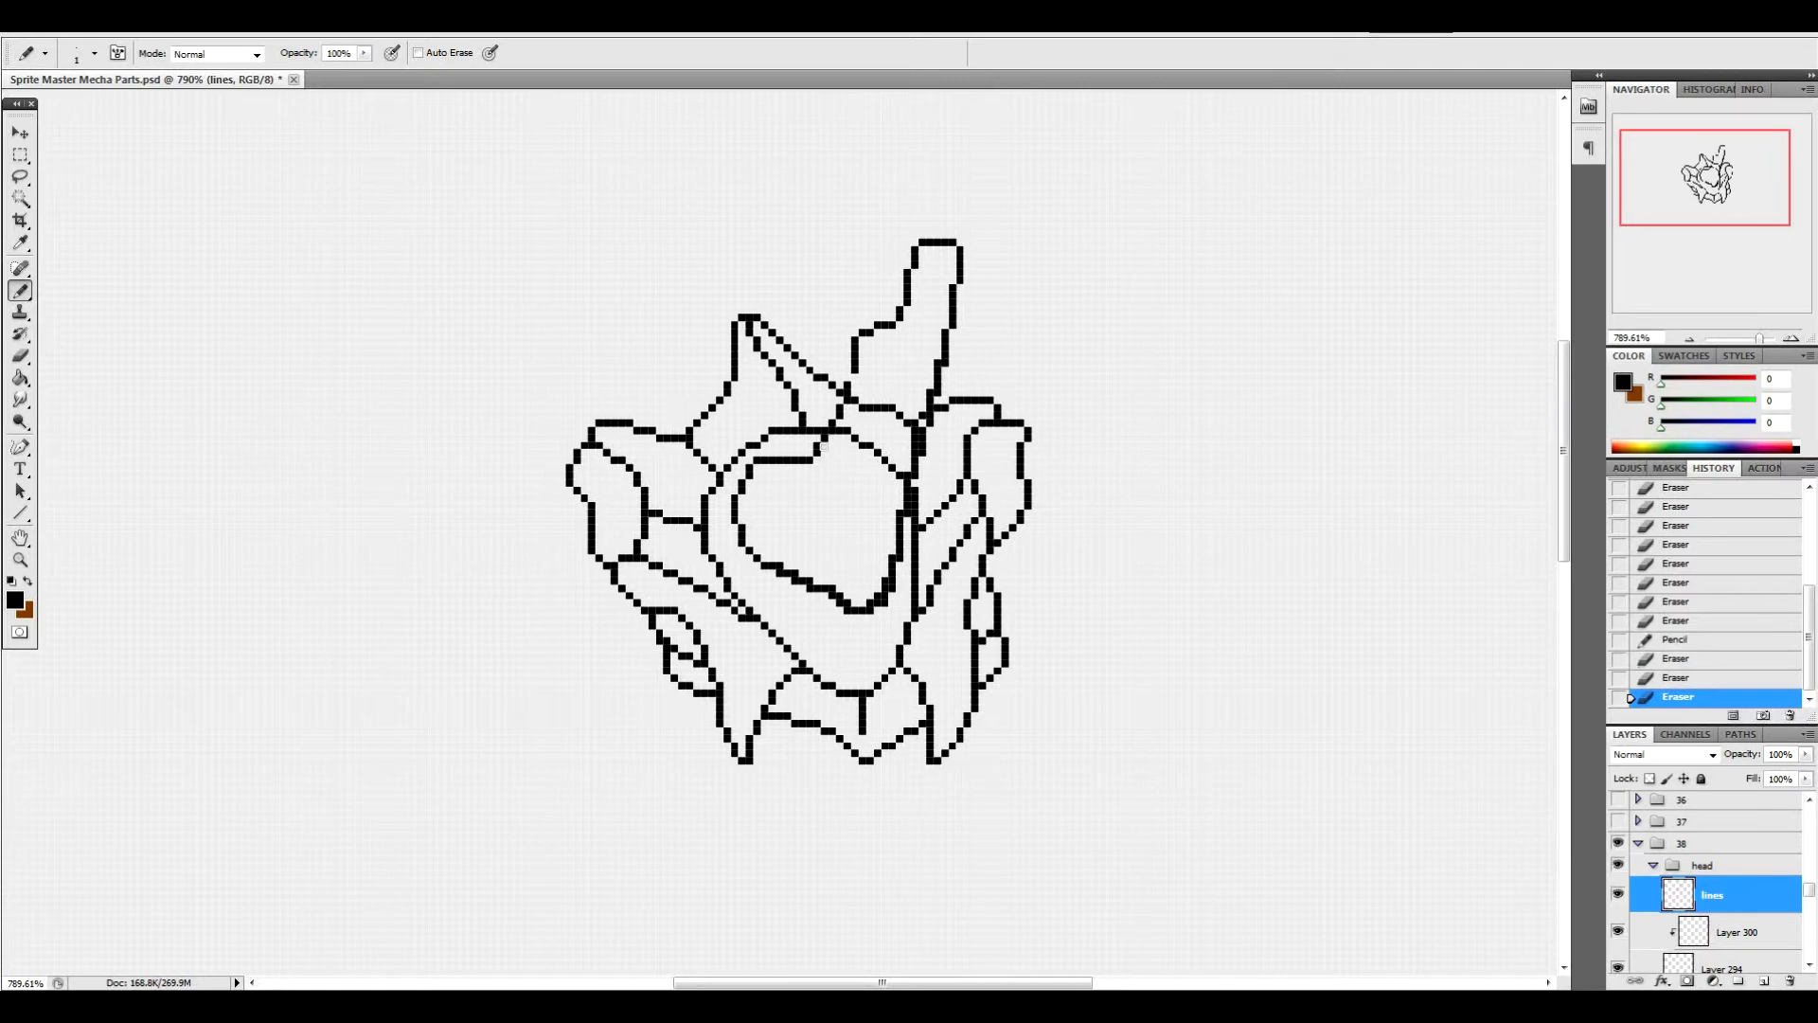
# Join the left side of the horn's base to the head outline and erase the excess pixels at the head's top edge
pyautogui.click(853, 375)
pyautogui.moveTo(812, 445)
pyautogui.mouseDown()
pyautogui.moveTo(771, 453)
pyautogui.moveTo(829, 452)
pyautogui.mouseUp()
pyautogui.click(812, 460)
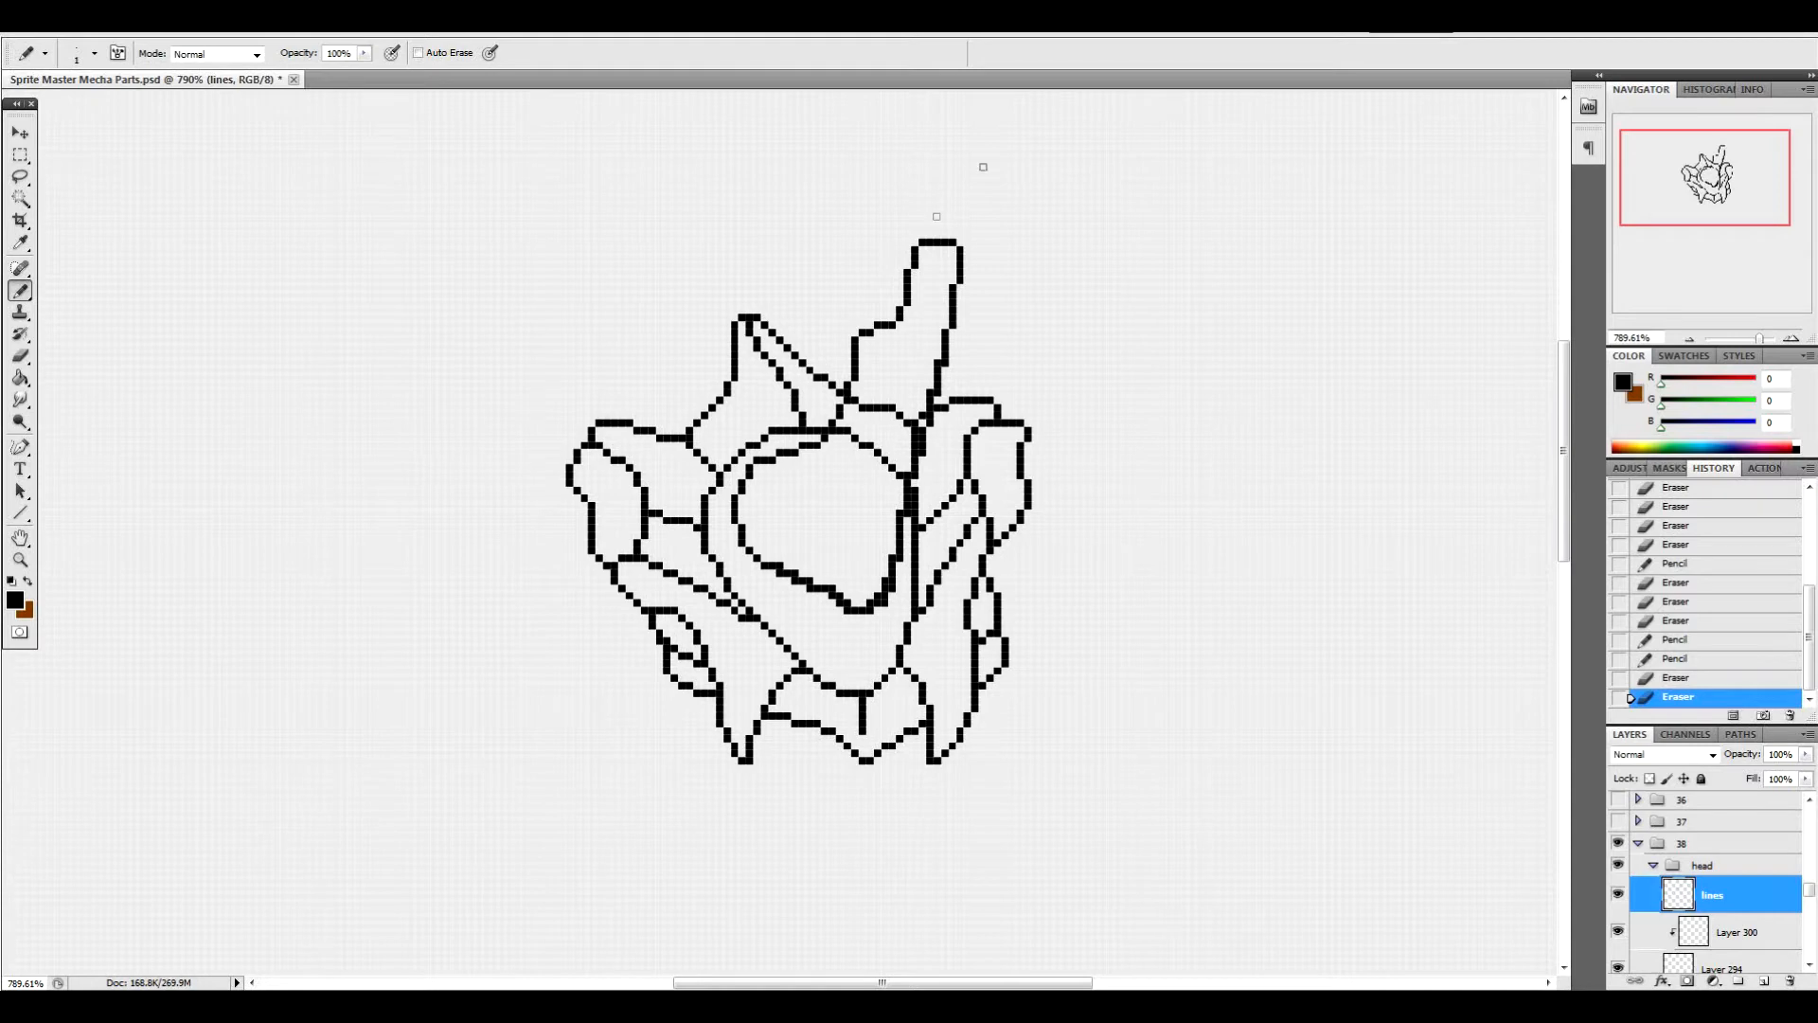
# Thin the lower left edge and chin of the head outline to a single-pixel line
pyautogui.click(787, 561)
pyautogui.click(801, 573)
pyautogui.click(811, 582)
pyautogui.click(839, 597)
pyautogui.click(850, 600)
pyautogui.click(872, 602)
pyautogui.click(884, 583)
pyautogui.click(879, 595)
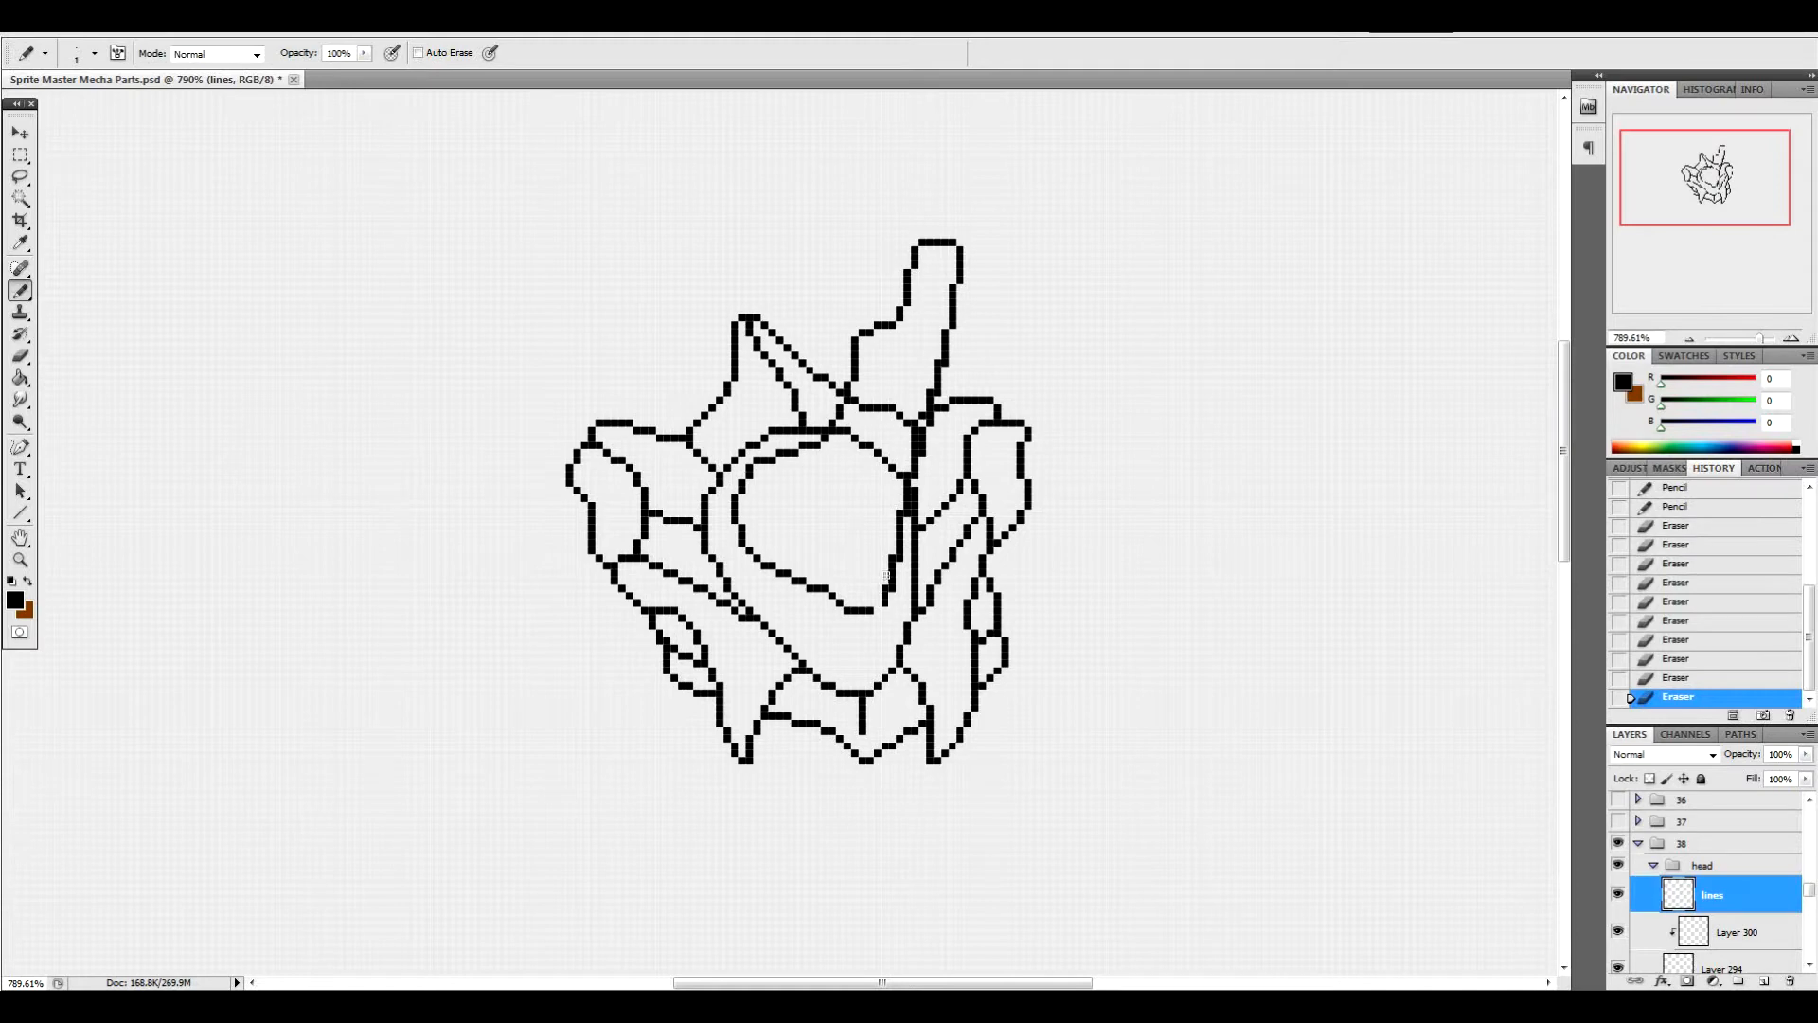
pyautogui.click(873, 600)
pyautogui.click(880, 592)
# Erase the doubled pixels along the right edge of the head up to the horn's base
pyautogui.click(892, 559)
pyautogui.click(901, 502)
pyautogui.click(919, 429)
pyautogui.click(904, 458)
# Hide the upper body group, smooth the bump on the horn's left edge into a diagonal, and thin its right edge
pyautogui.moveTo(1814, 898)
pyautogui.mouseDown()
pyautogui.moveTo(1813, 913)
pyautogui.moveTo(1810, 893)
pyautogui.mouseUp()
pyautogui.click(1619, 838)
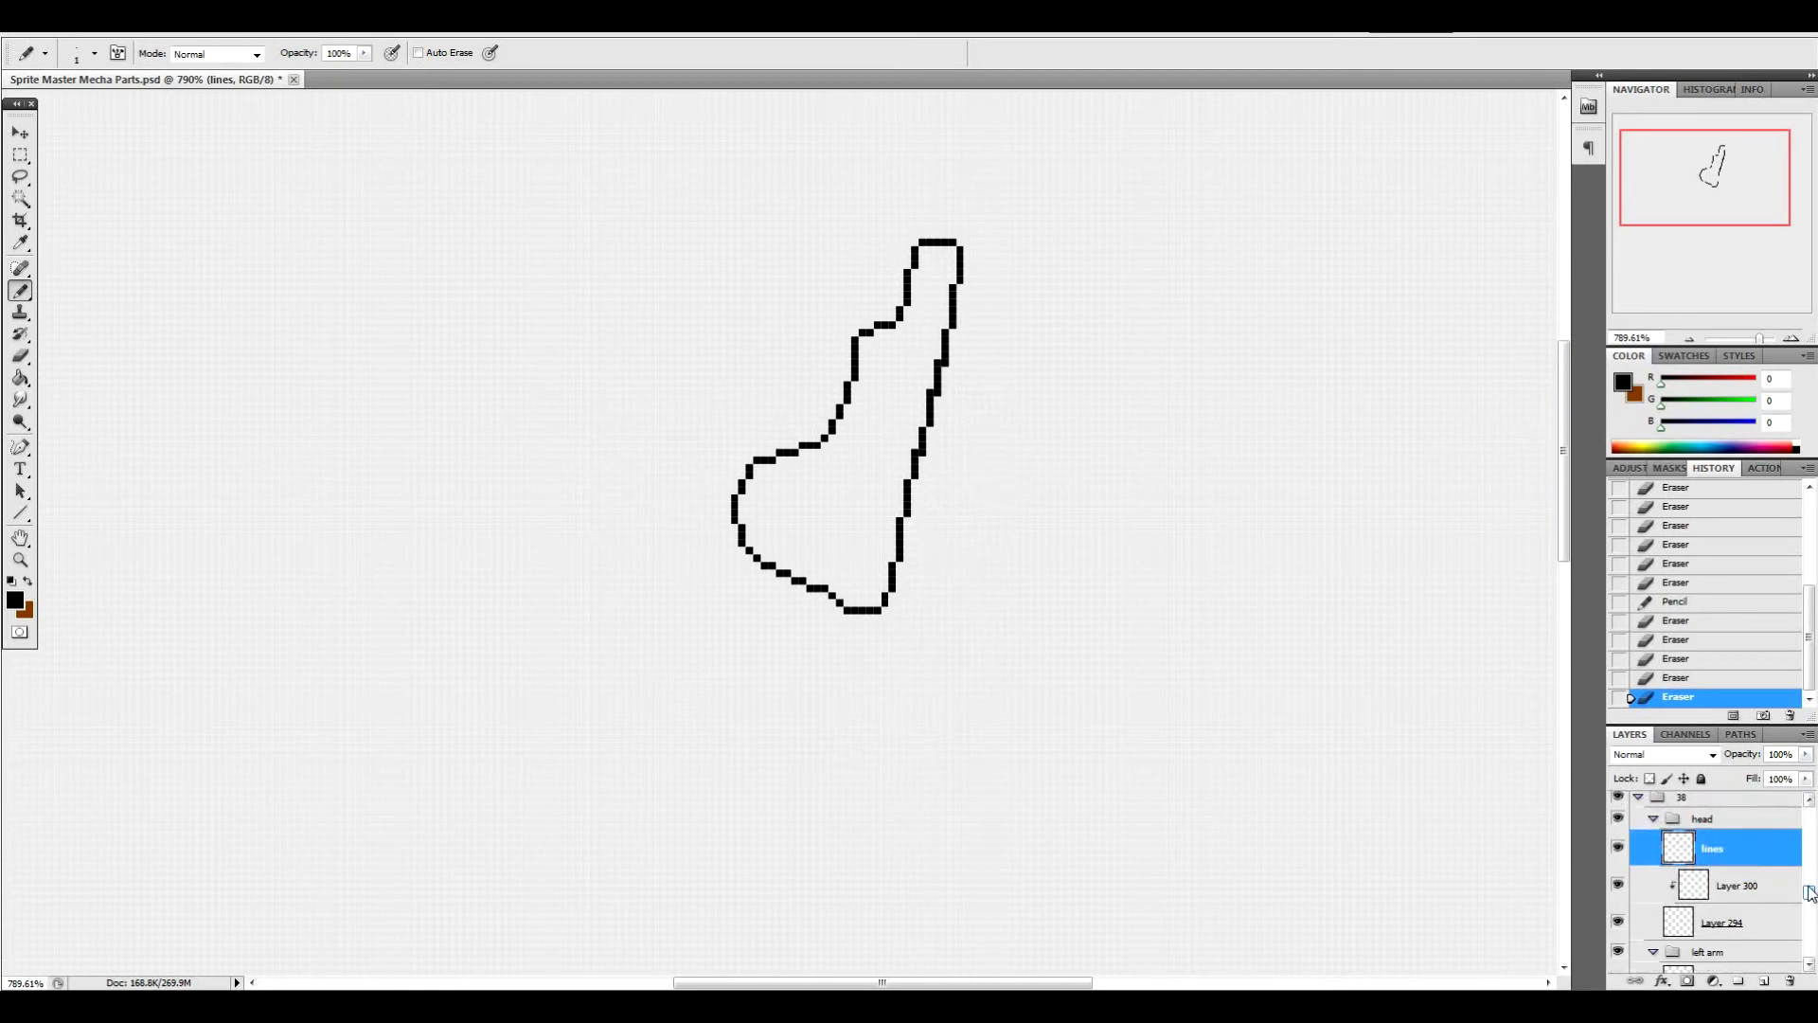
pyautogui.click(913, 452)
pyautogui.moveTo(884, 327)
pyautogui.mouseDown()
pyautogui.moveTo(841, 358)
pyautogui.moveTo(873, 332)
pyautogui.mouseUp()
pyautogui.click(850, 358)
pyautogui.click(848, 367)
pyautogui.click(885, 324)
pyautogui.click(884, 324)
pyautogui.click(870, 355)
pyautogui.click(863, 363)
pyautogui.click(931, 392)
pyautogui.click(937, 364)
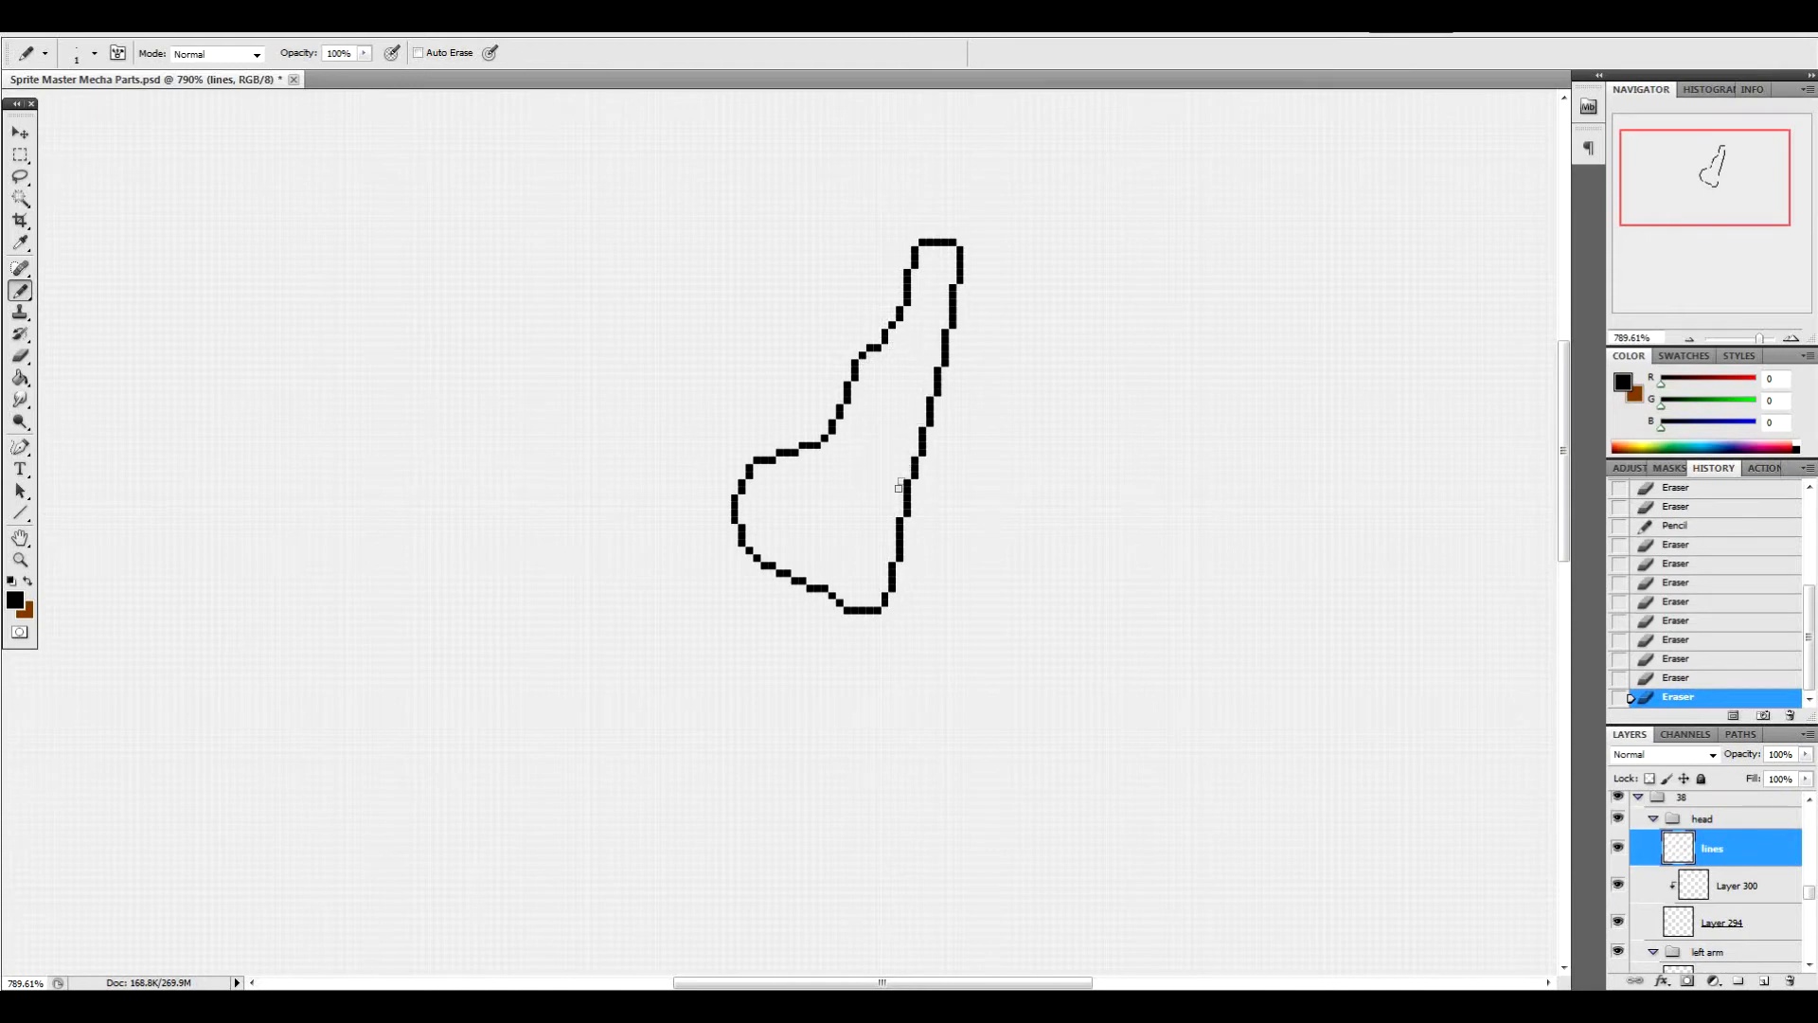
# Show the upper body group again and move the whole head group one pixel to the left
pyautogui.moveTo(1809, 891); pyautogui.dragTo(1810, 915)
pyautogui.click(1621, 853)
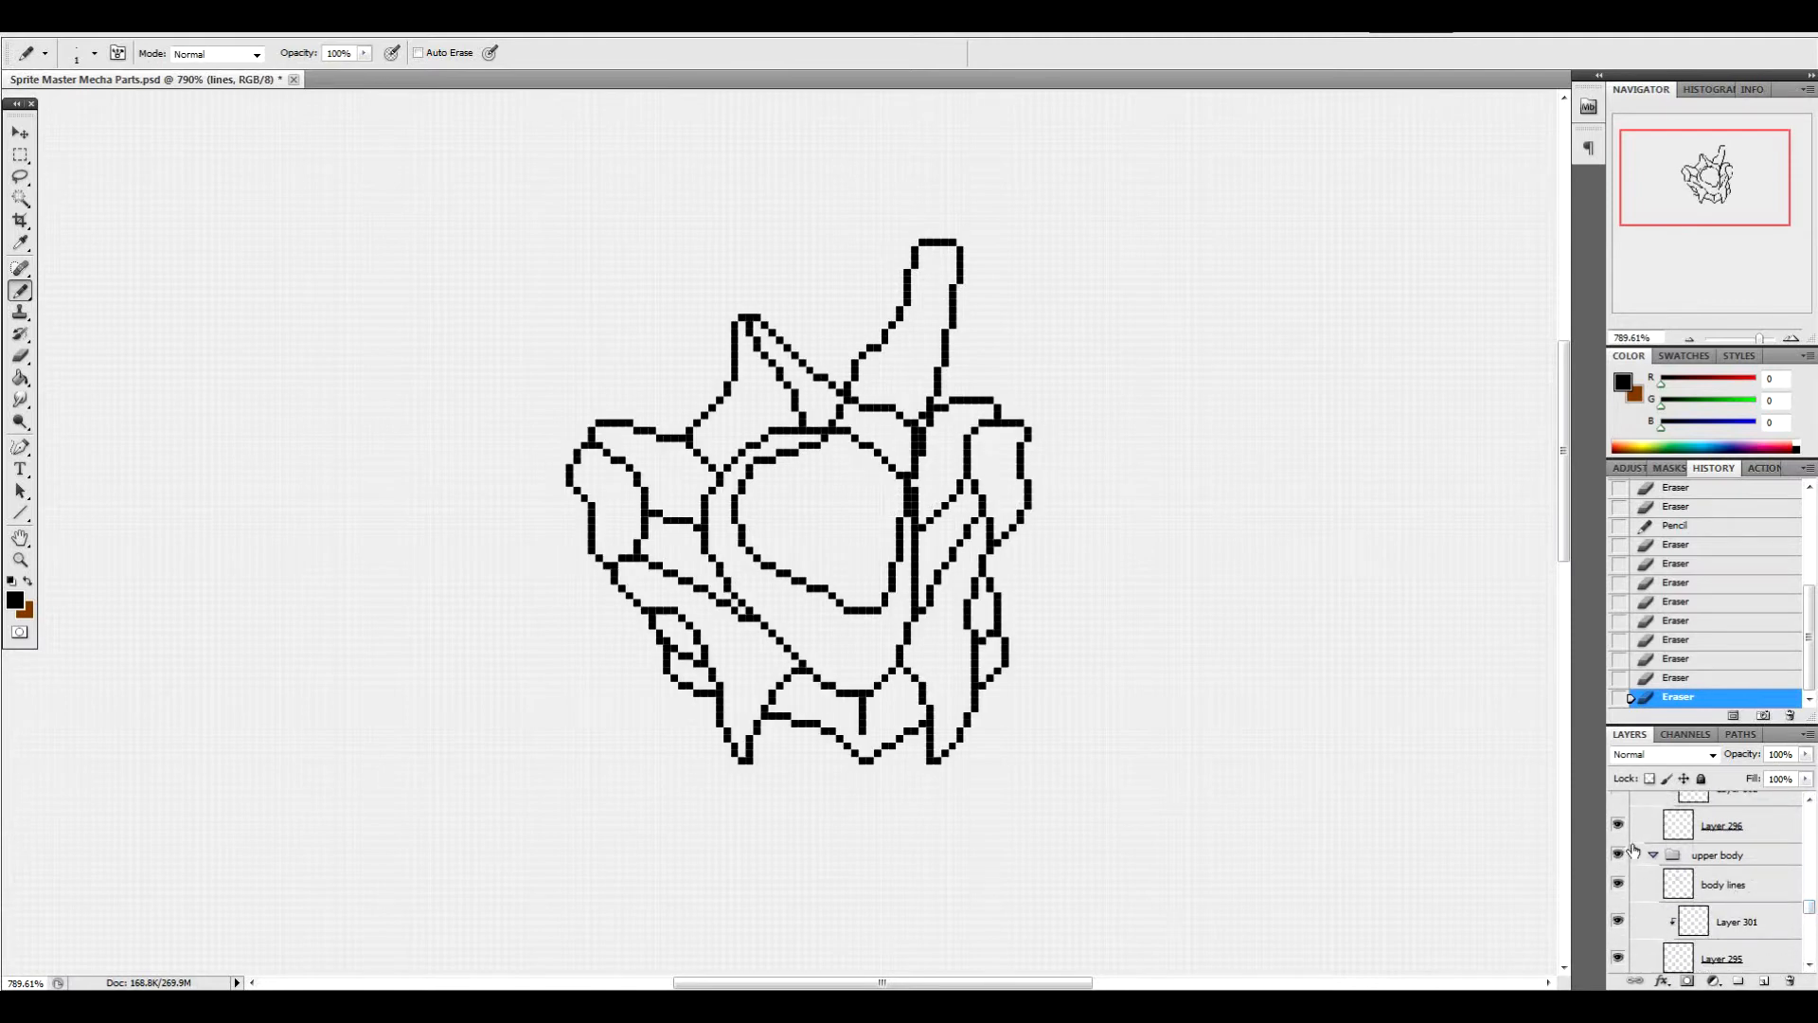
pyautogui.moveTo(1809, 907); pyautogui.dragTo(1810, 901)
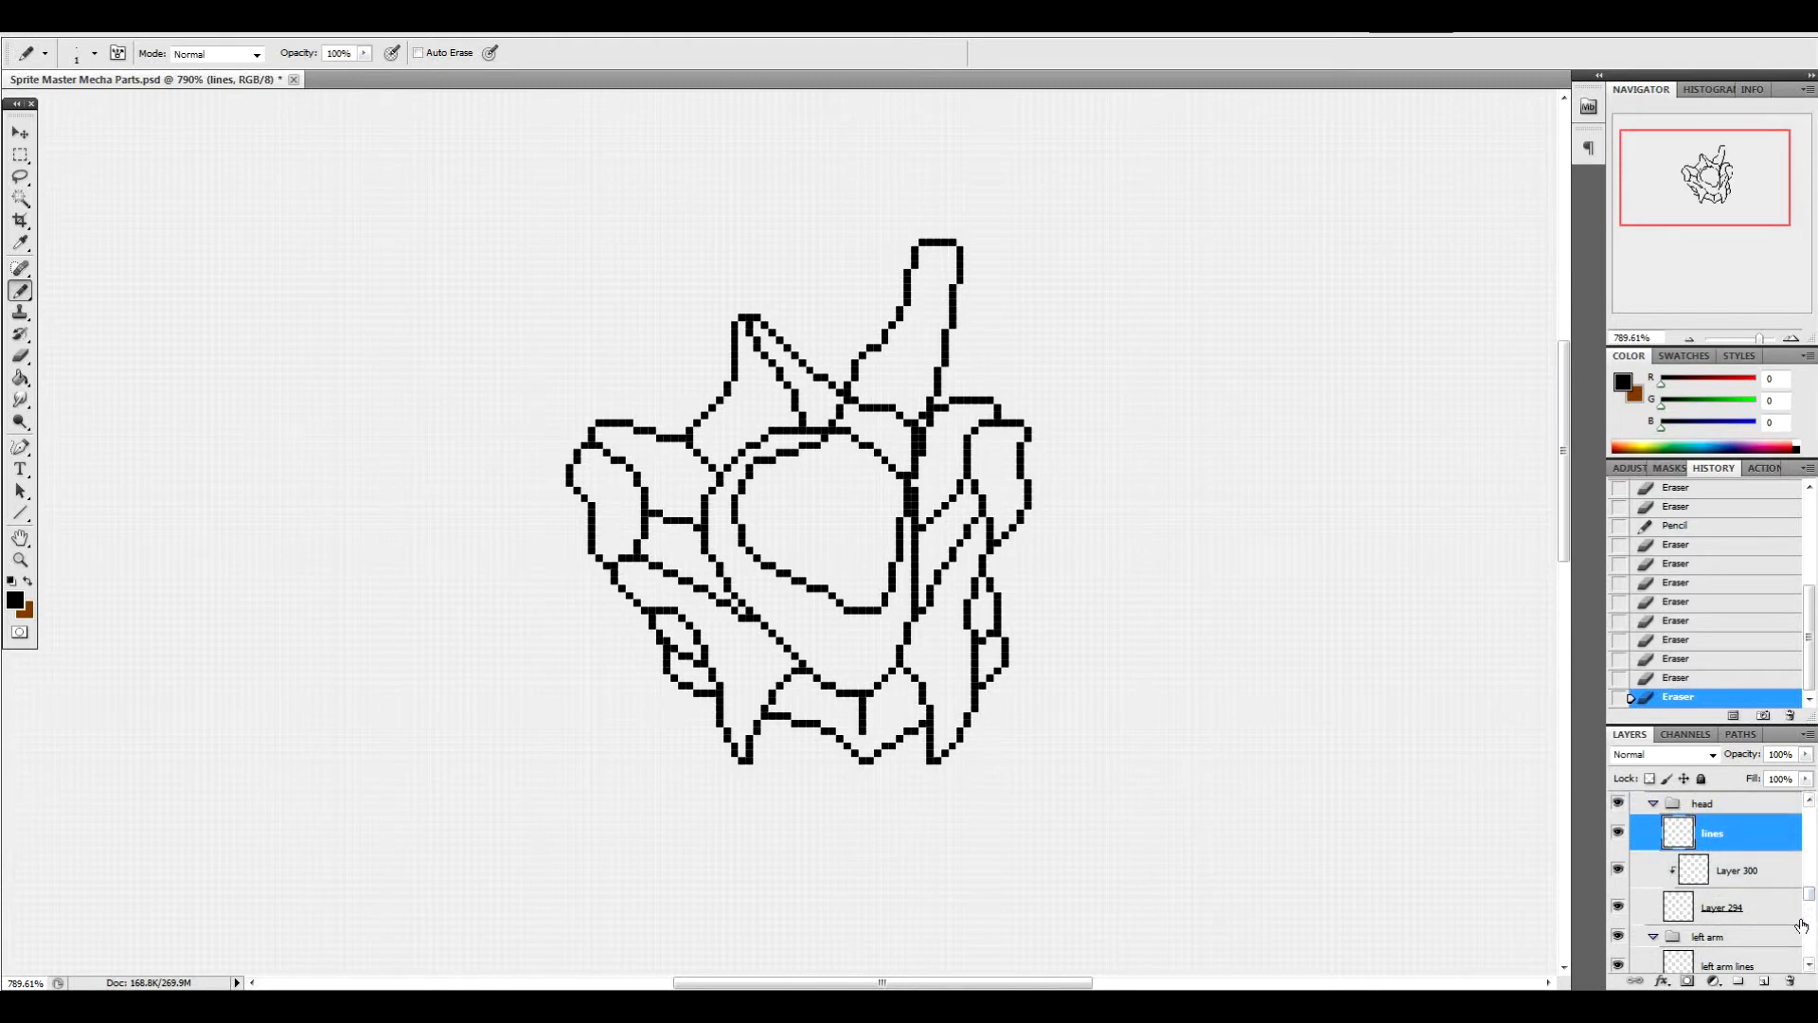
pyautogui.click(1758, 804)
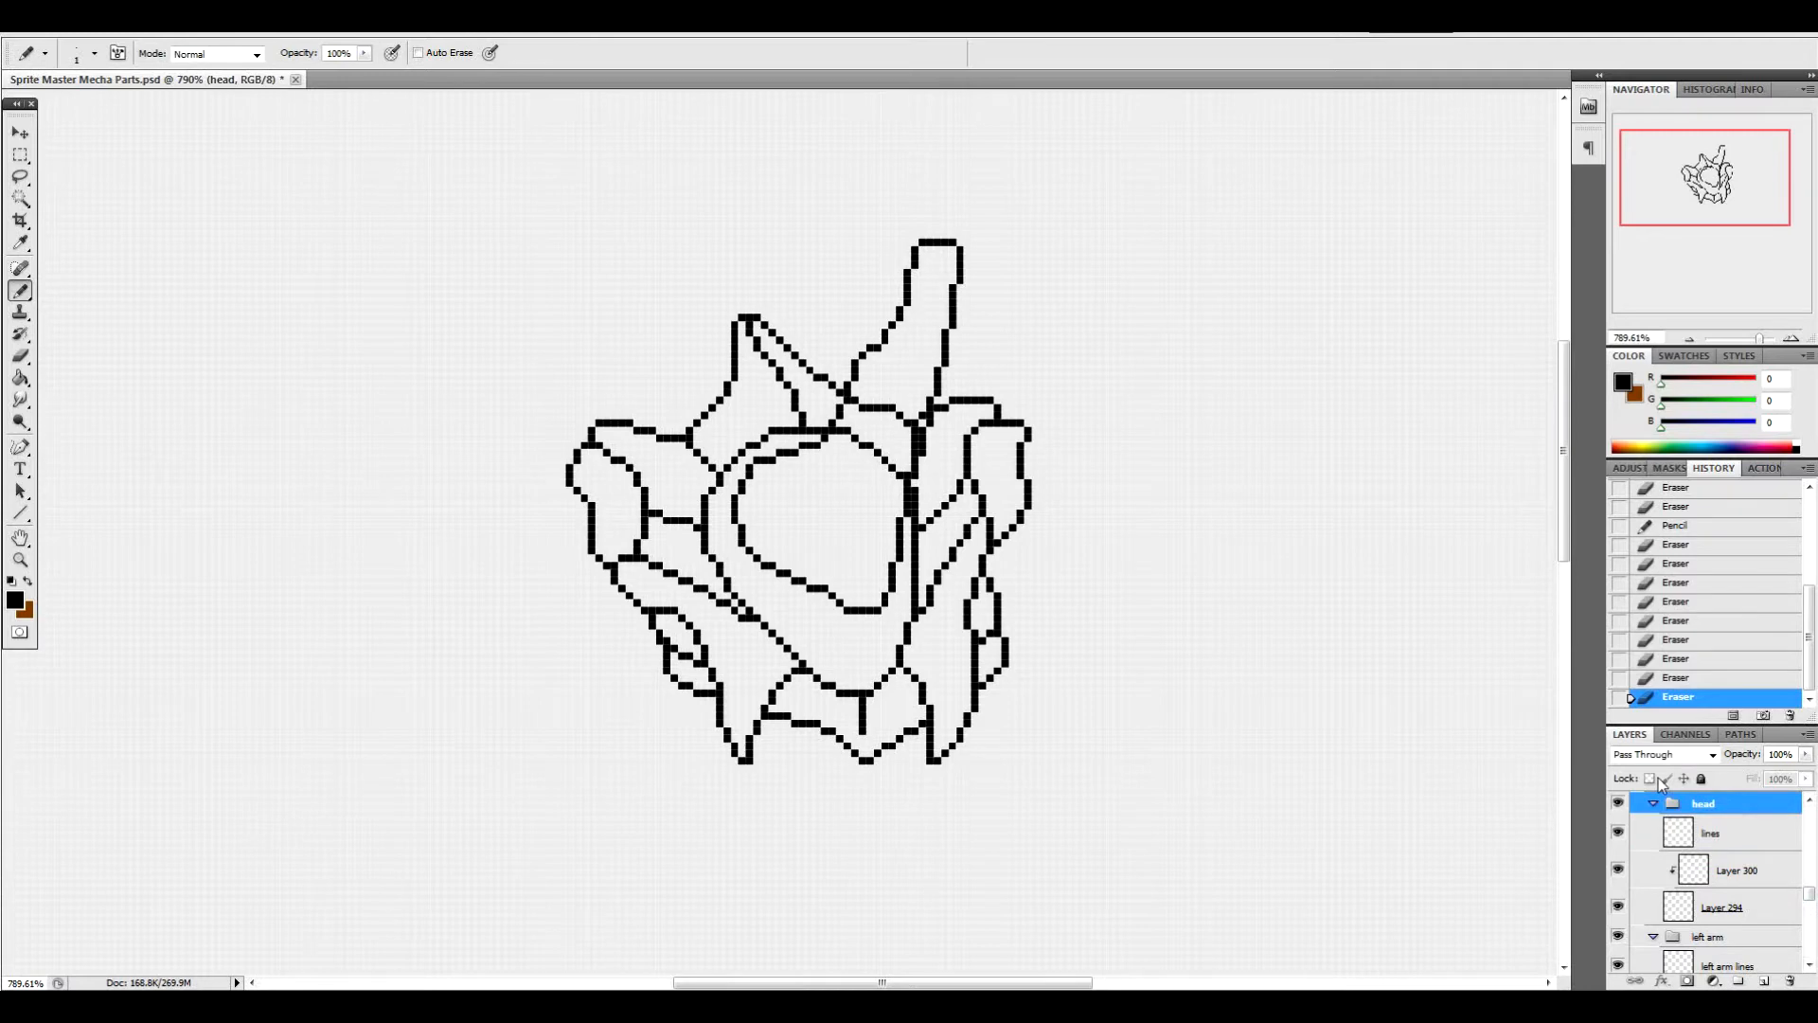
pyautogui.click(27, 138)
pyautogui.moveTo(903, 492); pyautogui.dragTo(896, 491)
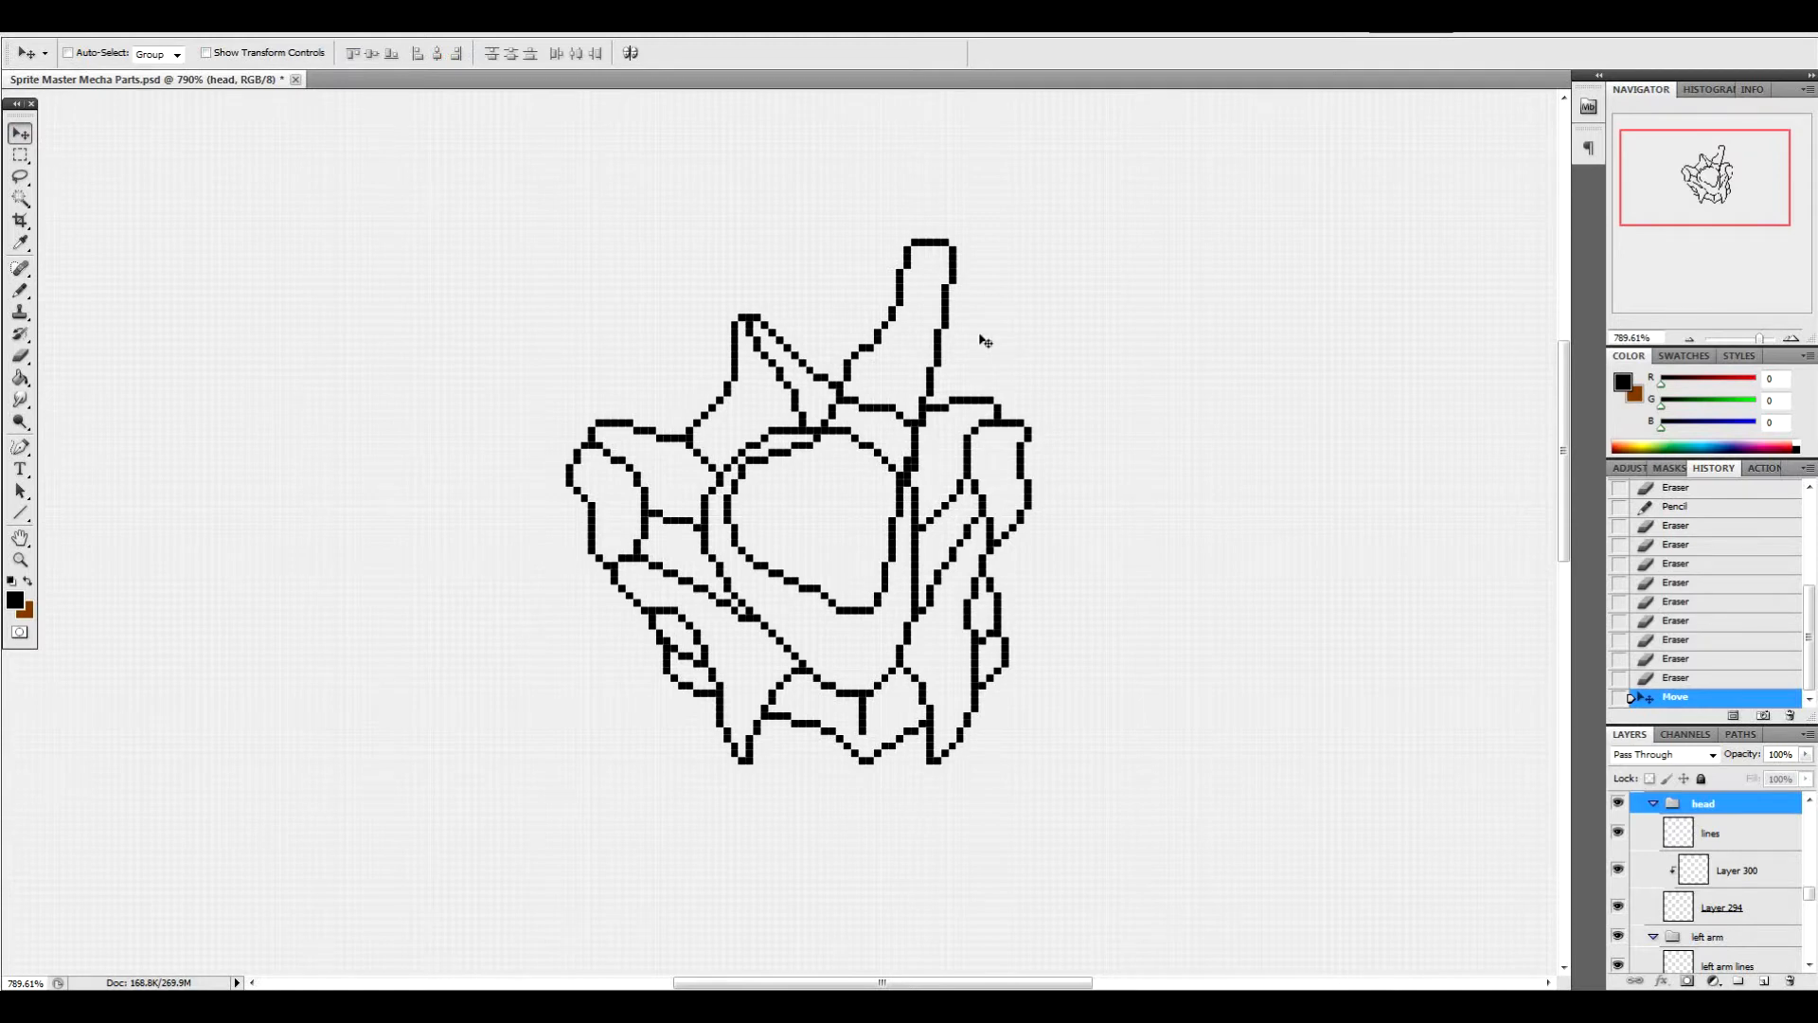
# On the head's lines layer, pencil a small eye shape and a dividing line running from it up into the horn
pyautogui.click(1752, 839)
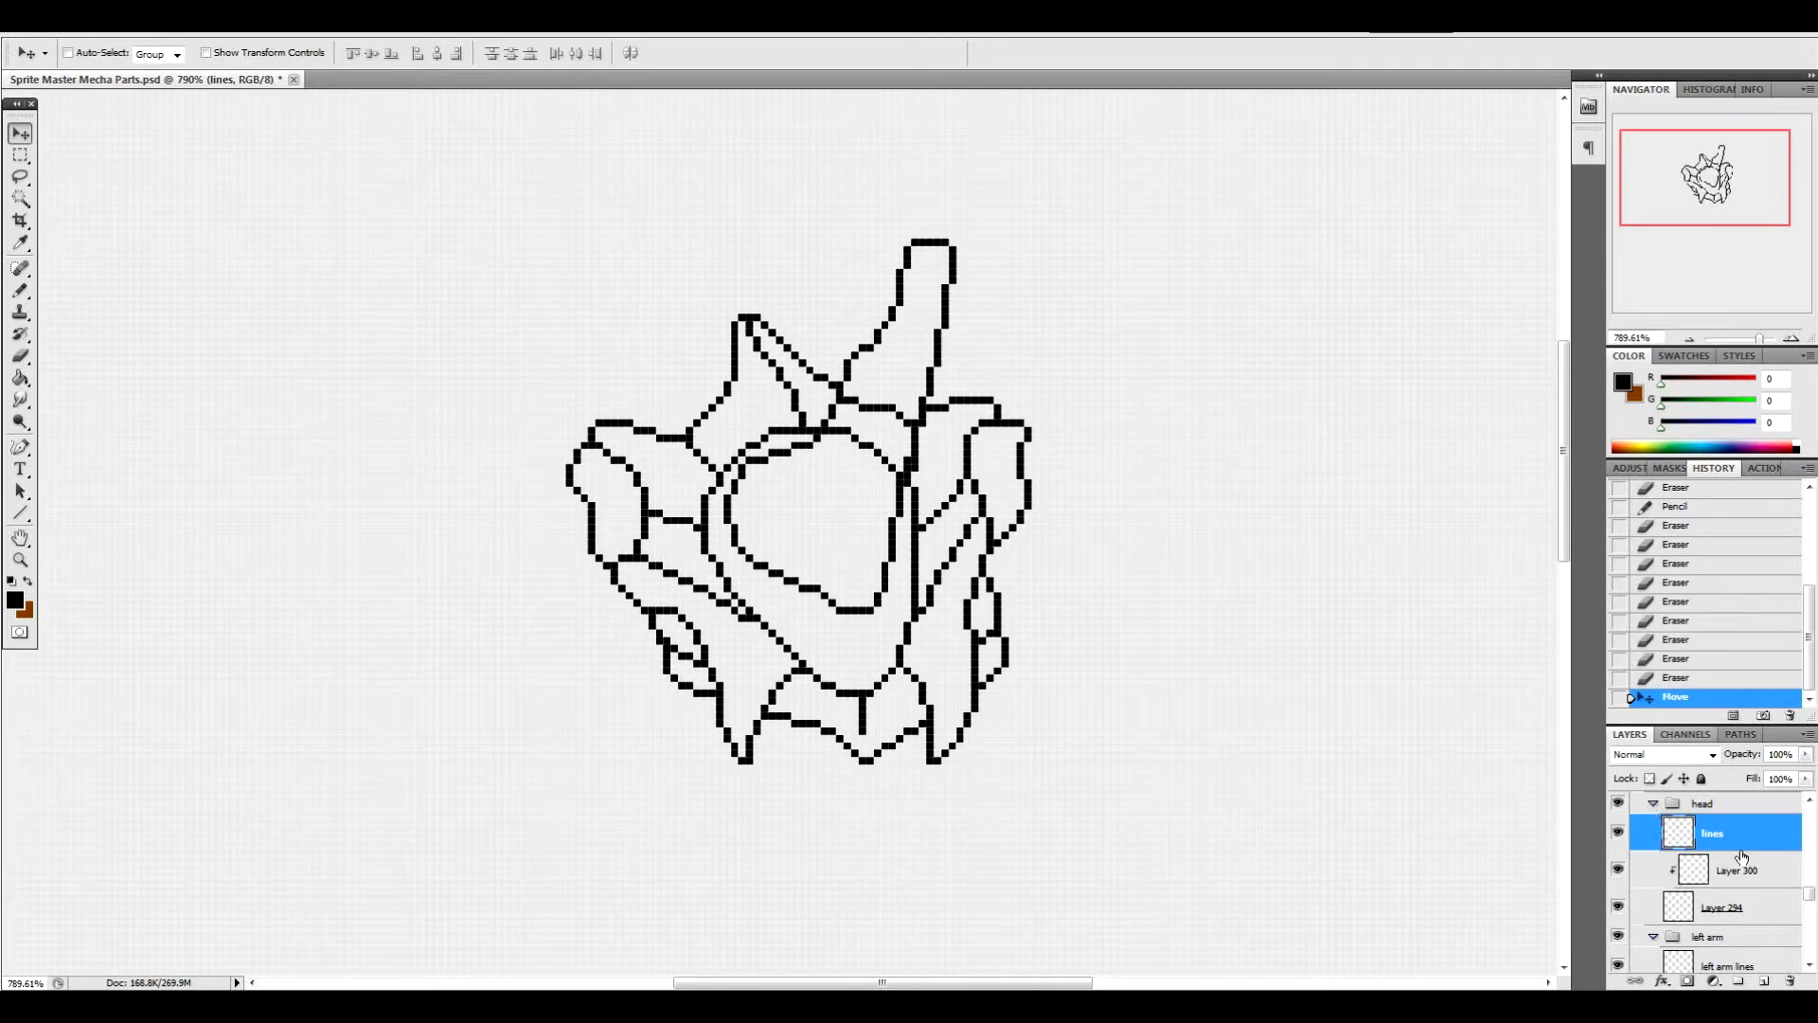
pyautogui.click(20, 291)
pyautogui.moveTo(788, 541)
pyautogui.mouseDown()
pyautogui.moveTo(784, 516)
pyautogui.moveTo(825, 530)
pyautogui.moveTo(797, 560)
pyautogui.moveTo(848, 488)
pyautogui.moveTo(870, 412)
pyautogui.moveTo(843, 388)
pyautogui.moveTo(930, 324)
pyautogui.mouseUp()
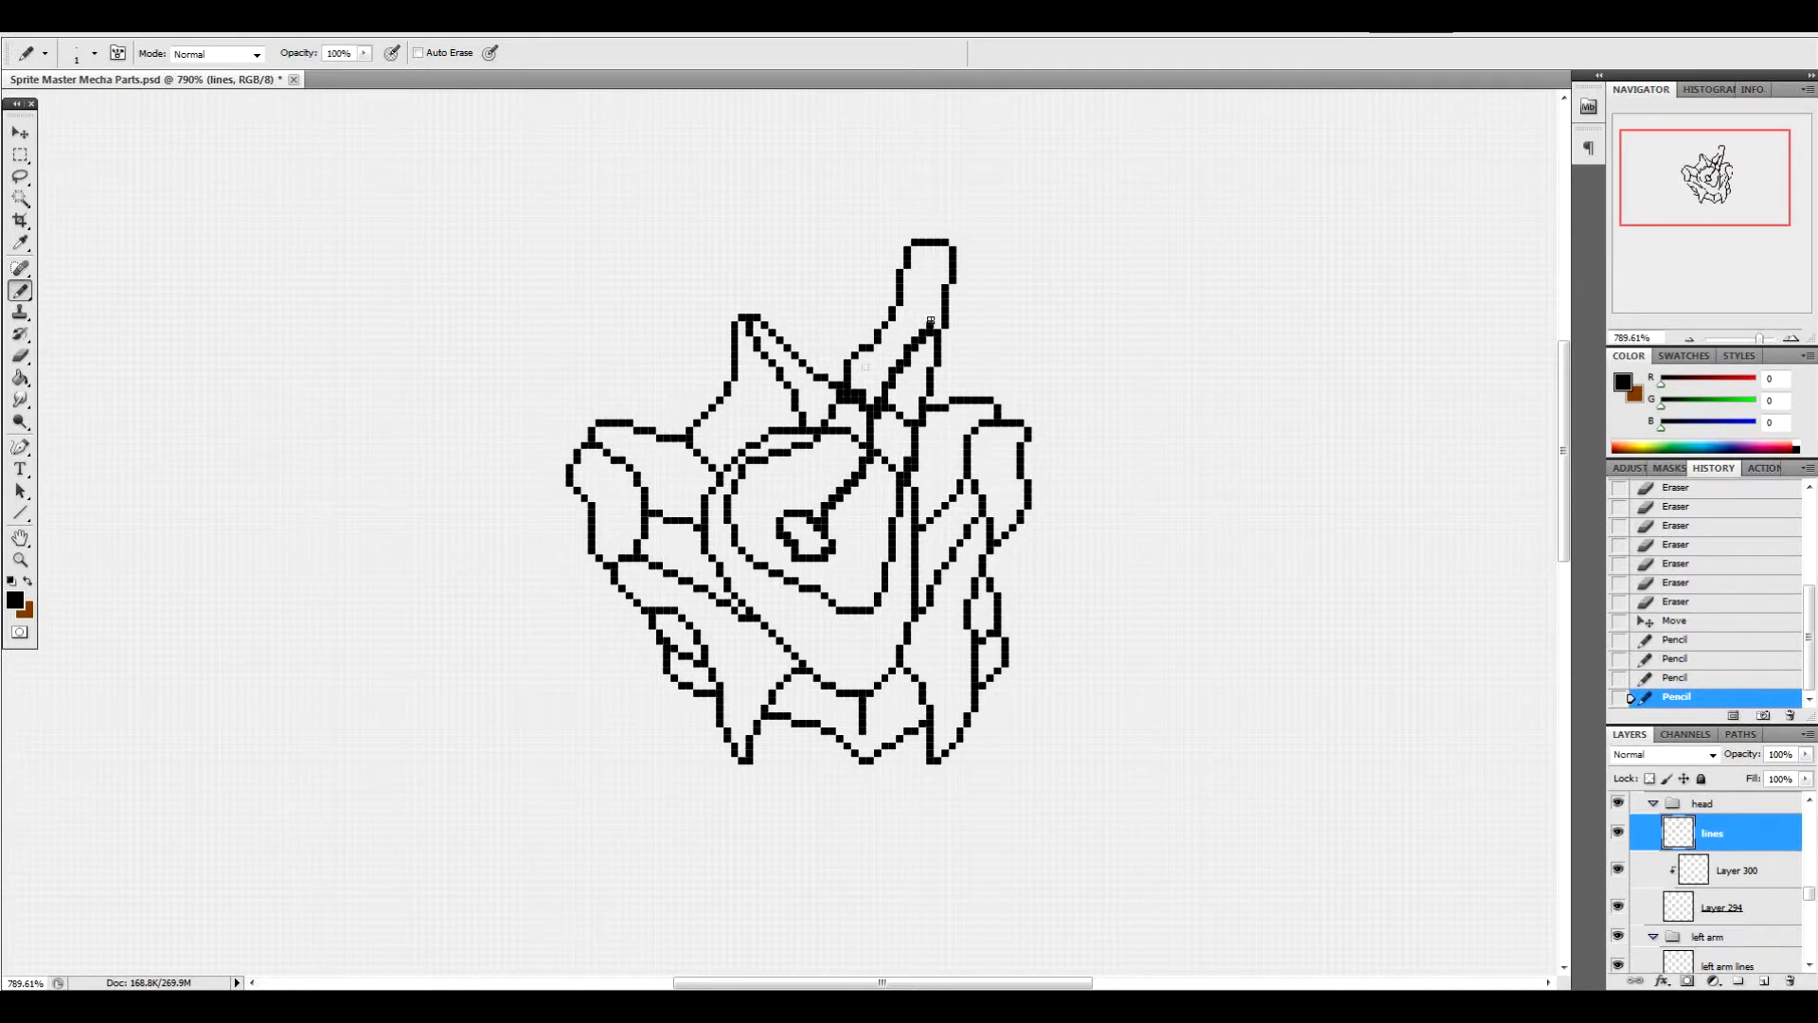
# Erase the excess pixels around the eye shape and along the dividing line above it
pyautogui.click(861, 408)
pyautogui.moveTo(855, 483); pyautogui.dragTo(831, 512)
pyautogui.click(824, 546)
pyautogui.click(794, 558)
pyautogui.click(790, 538)
pyautogui.click(809, 520)
pyautogui.click(816, 528)
pyautogui.click(816, 527)
pyautogui.click(835, 506)
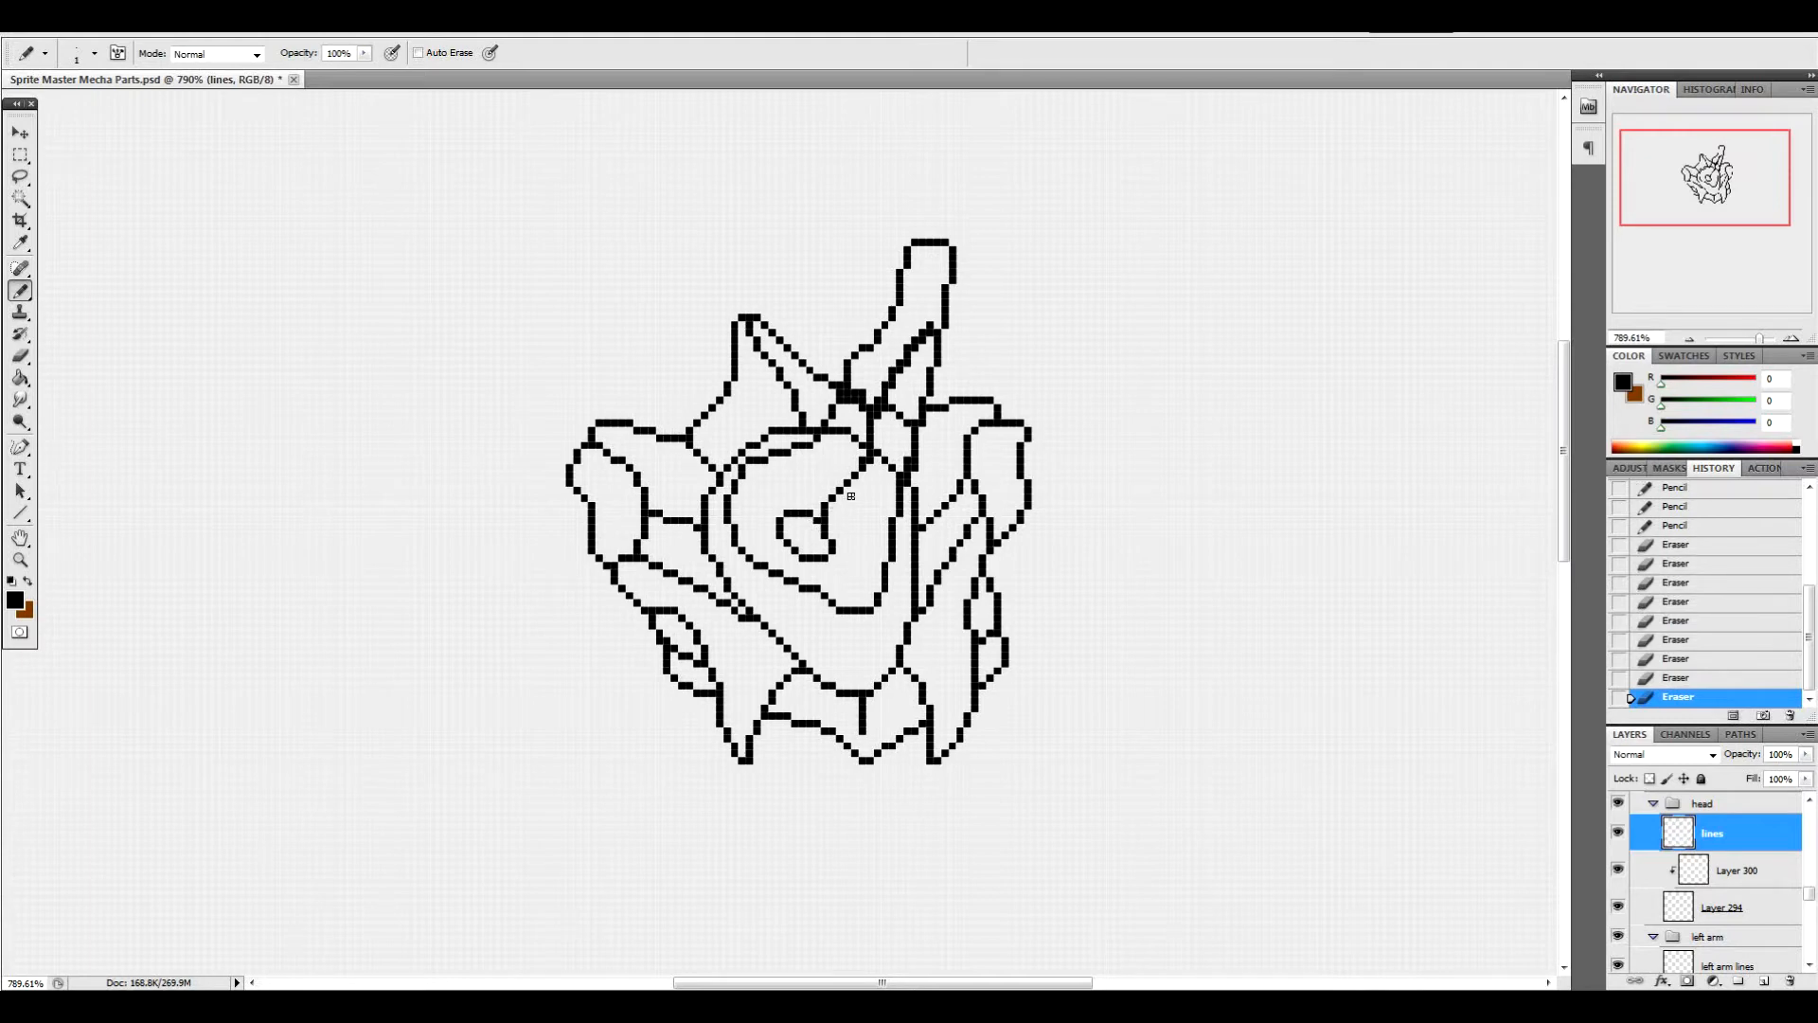
# Hide the upper body group and clean up the clustered pixels where the divider meets the horn's left edge
pyautogui.moveTo(1809, 894); pyautogui.dragTo(1808, 909)
pyautogui.click(1617, 931)
pyautogui.click(847, 393)
pyautogui.click(840, 385)
pyautogui.click(862, 393)
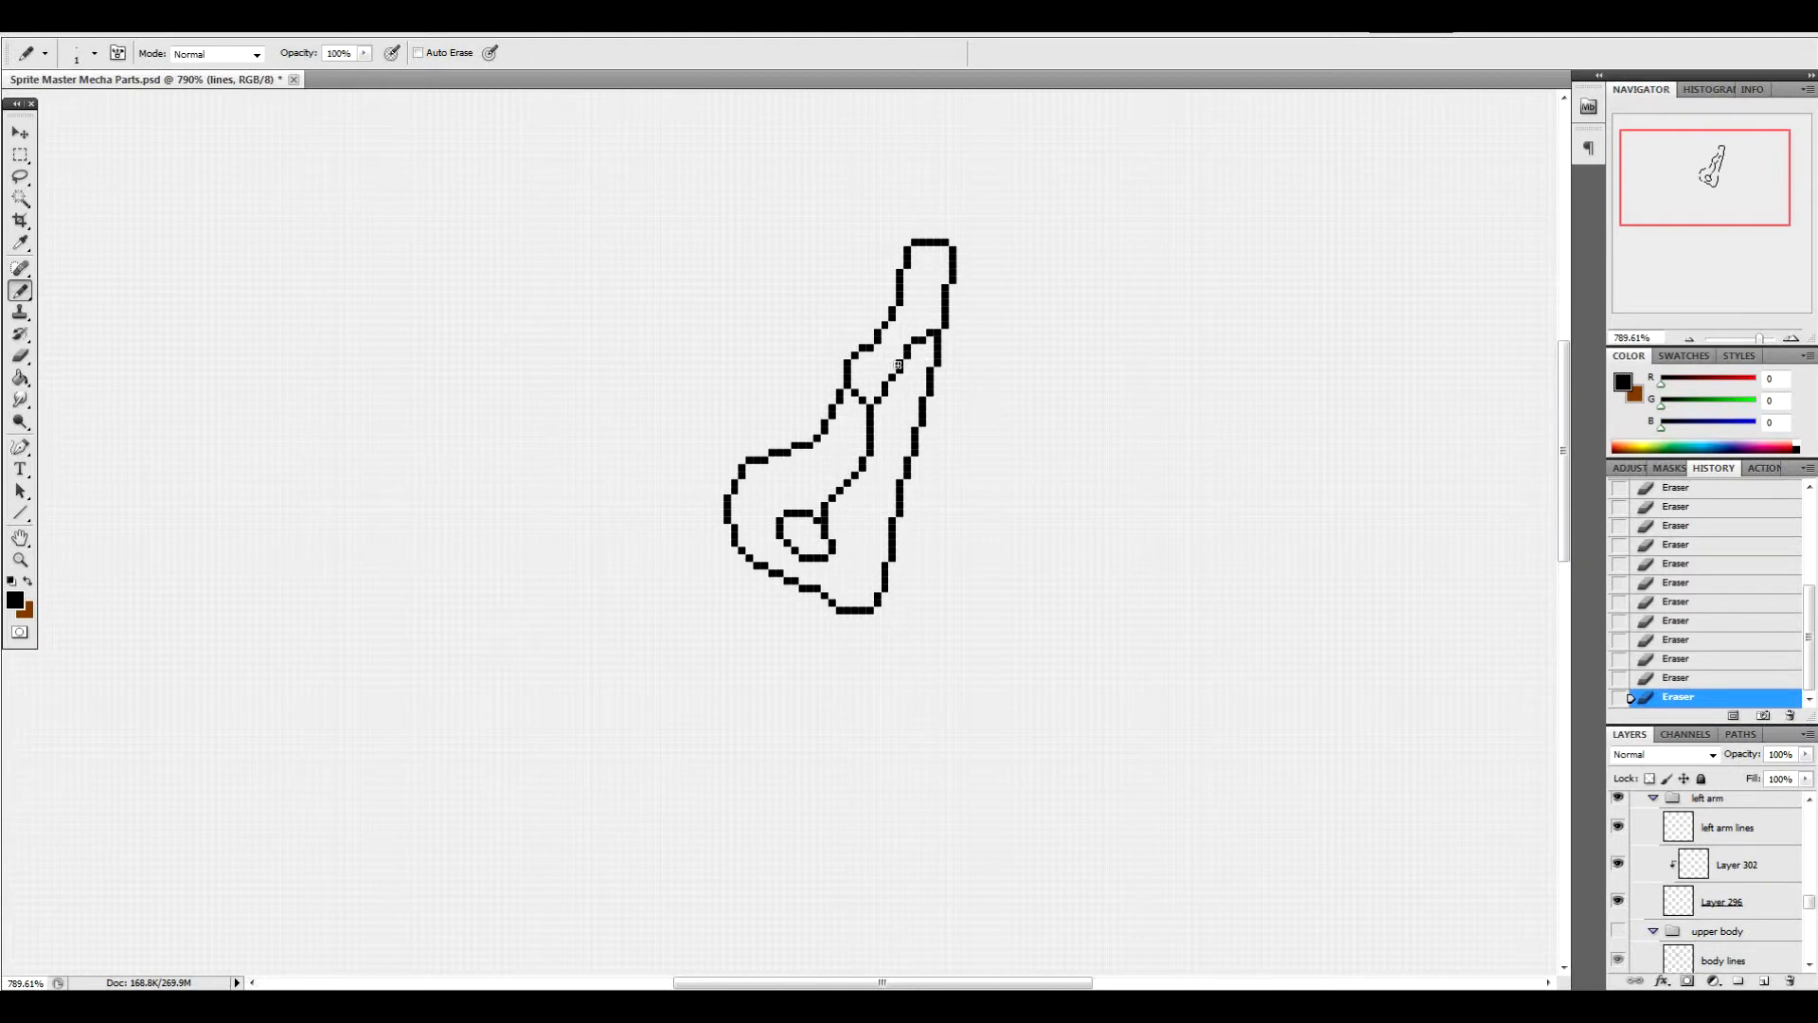
# Pencil a jaw line from the eye to the head's right edge and a short line from the eye to the lower left outline
pyautogui.moveTo(838, 560); pyautogui.dragTo(865, 568)
pyautogui.click(873, 566)
pyautogui.click(865, 566)
pyautogui.click(856, 563)
pyautogui.click(788, 559)
pyautogui.click(787, 566)
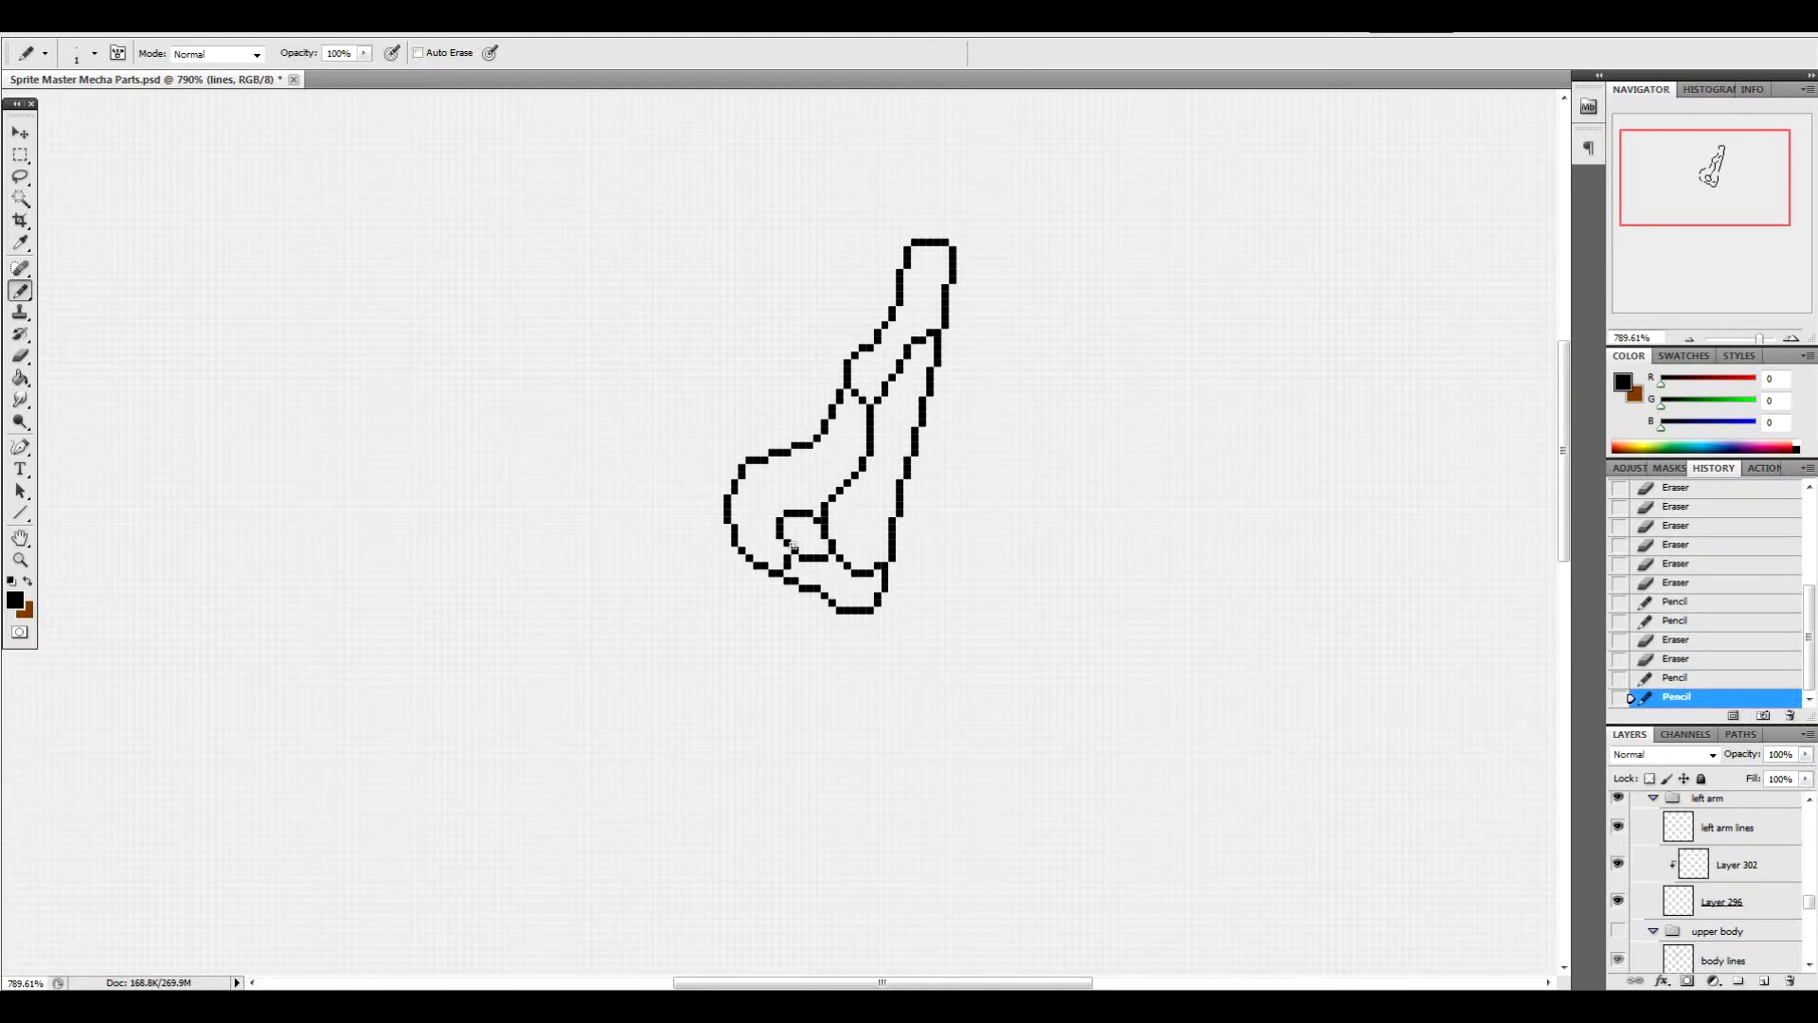
# Redraw the horn's squared tip as a slanted point by replacing its upper left corner with a diagonal edge
pyautogui.moveTo(929, 245); pyautogui.dragTo(896, 273)
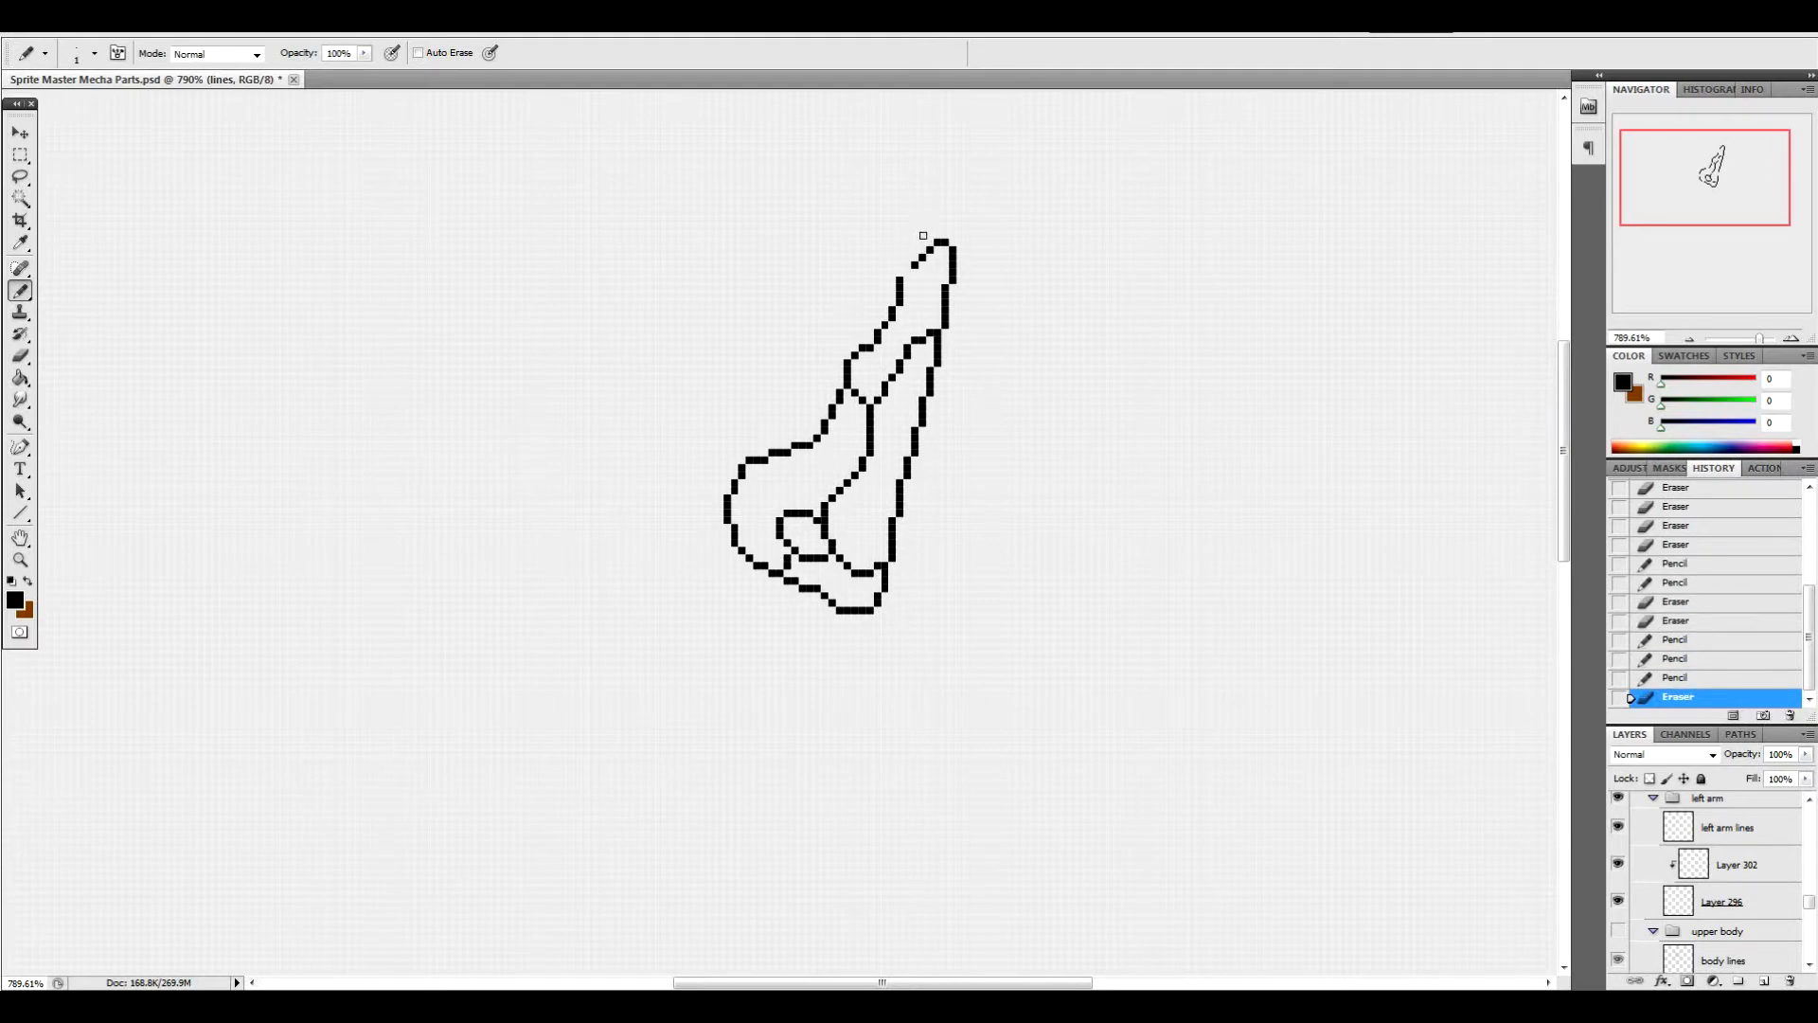
pyautogui.click(912, 270)
pyautogui.click(912, 257)
pyautogui.click(914, 272)
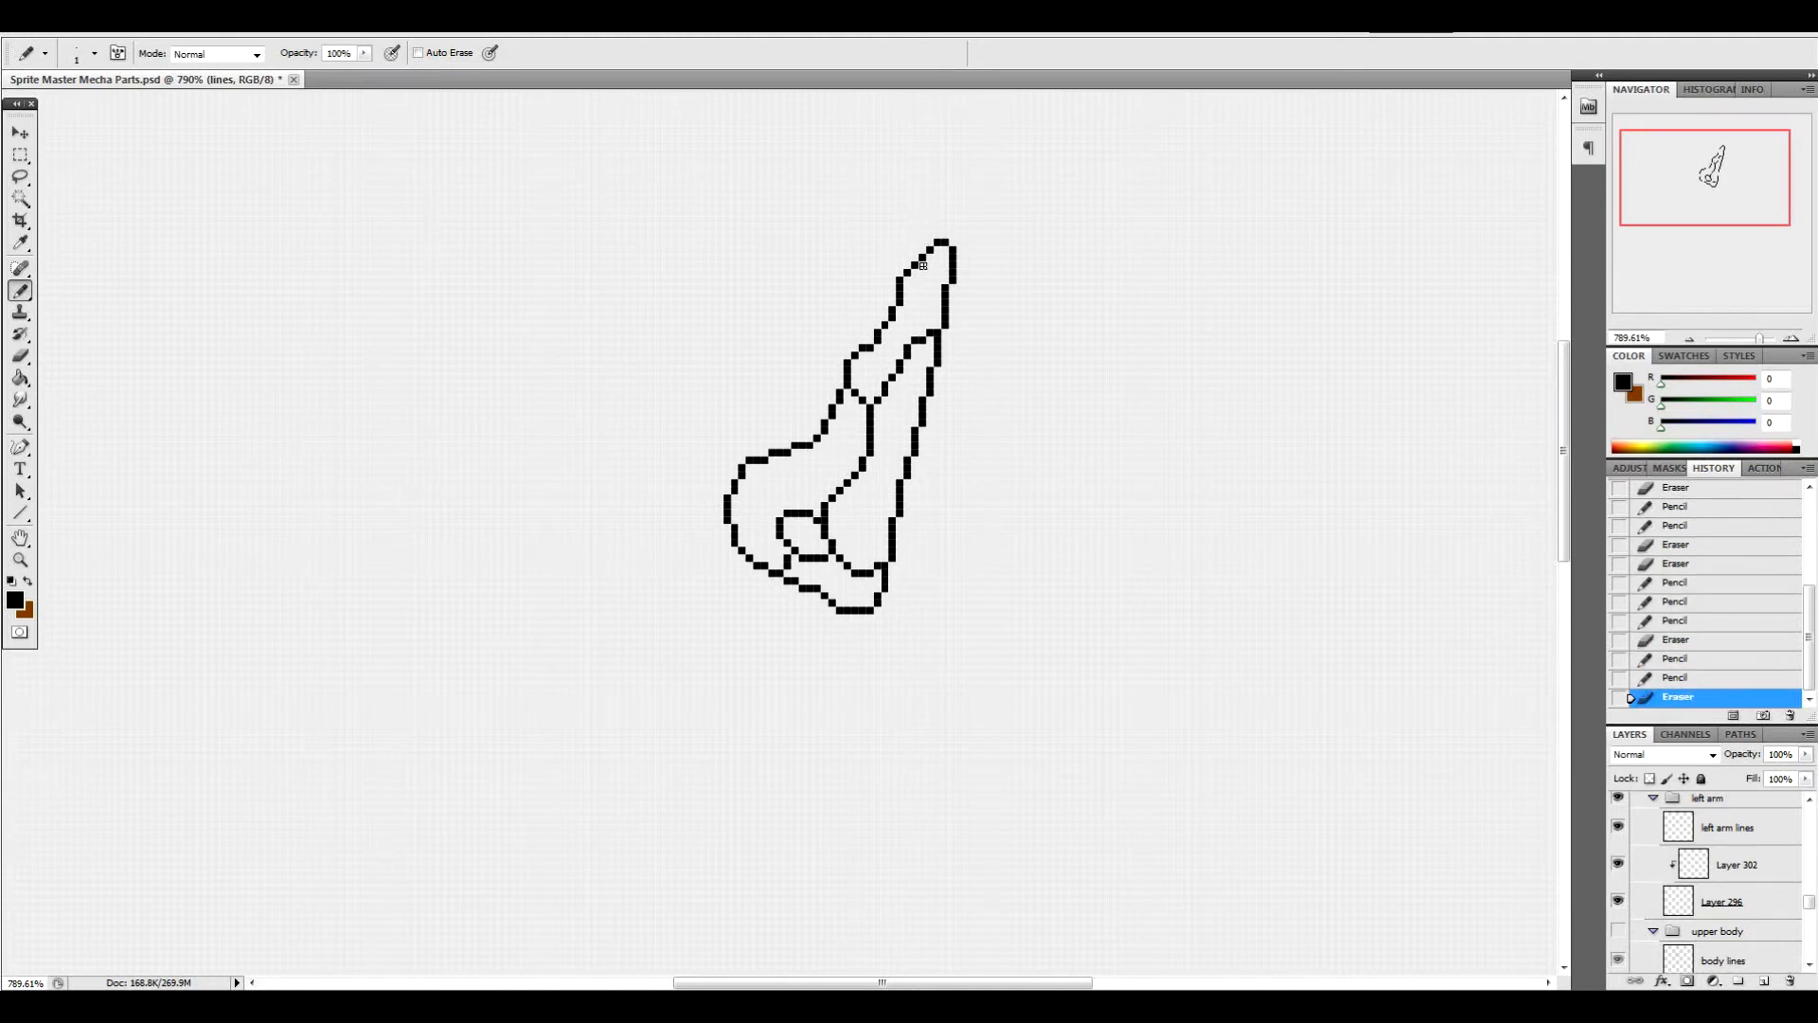
# Smooth the head's upper left curve and straighten the bump on the horn's left edge into a clean diagonal
pyautogui.click(744, 458)
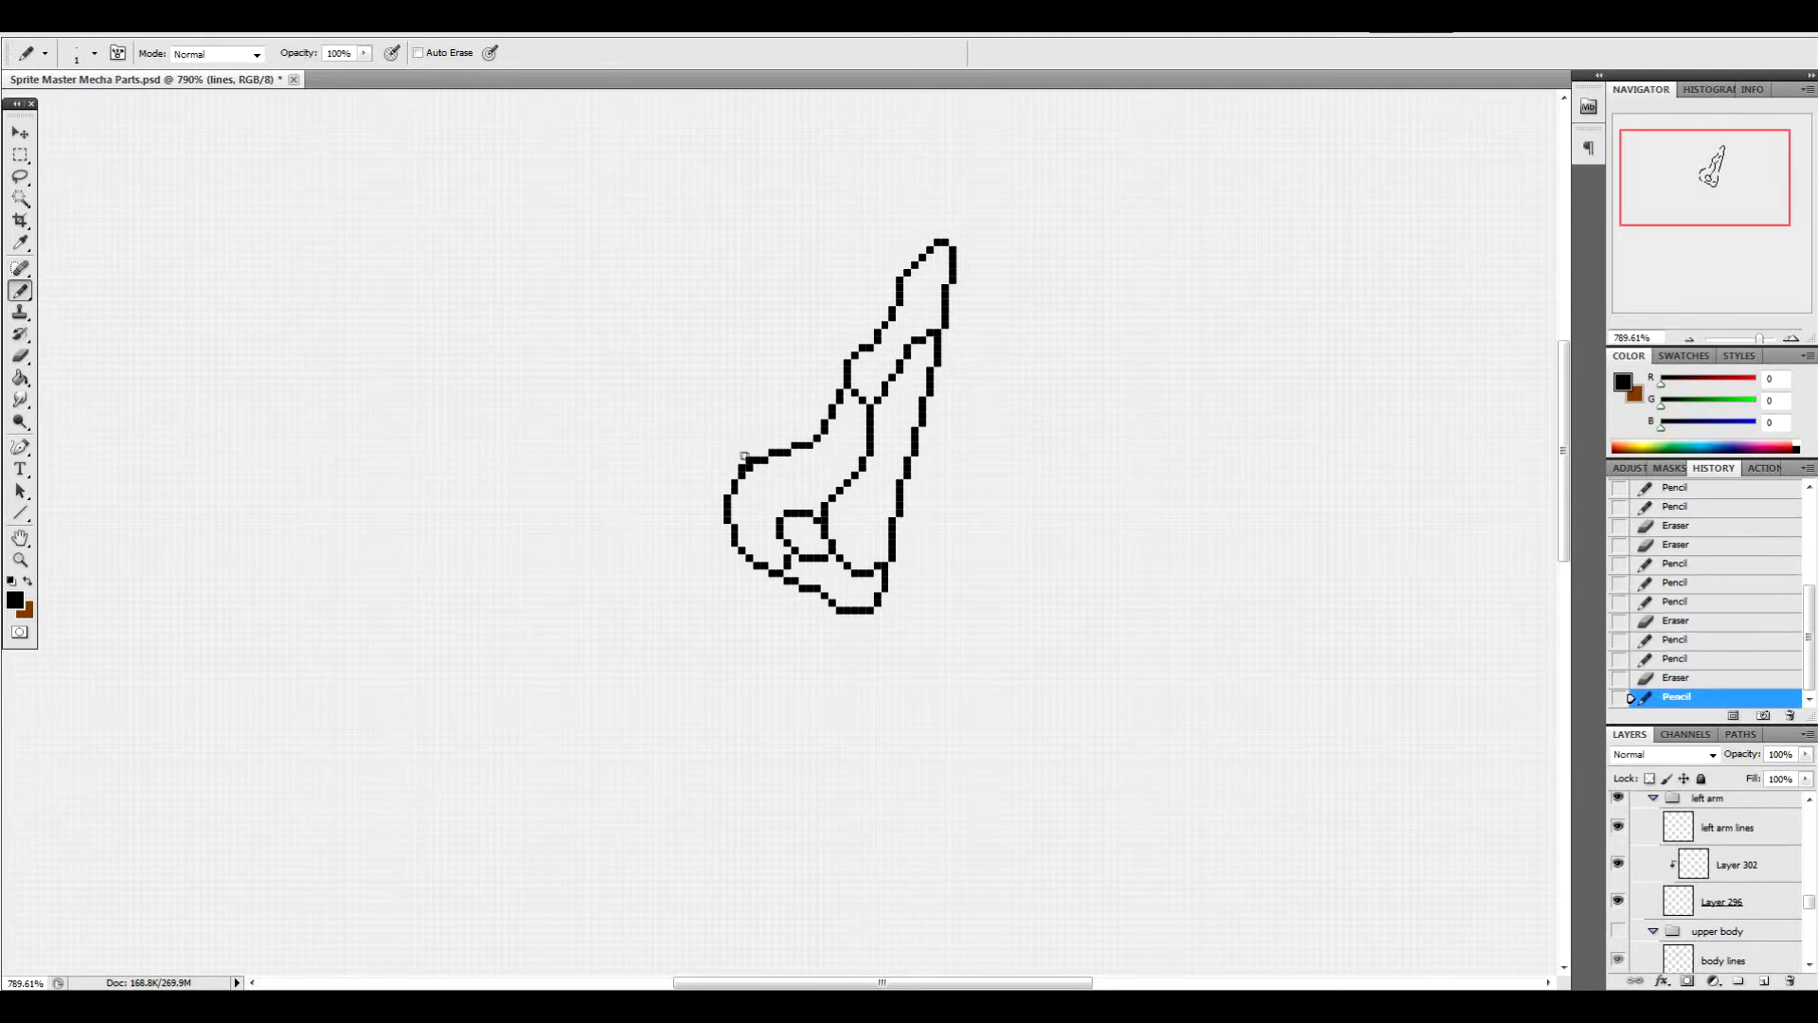
pyautogui.click(738, 460)
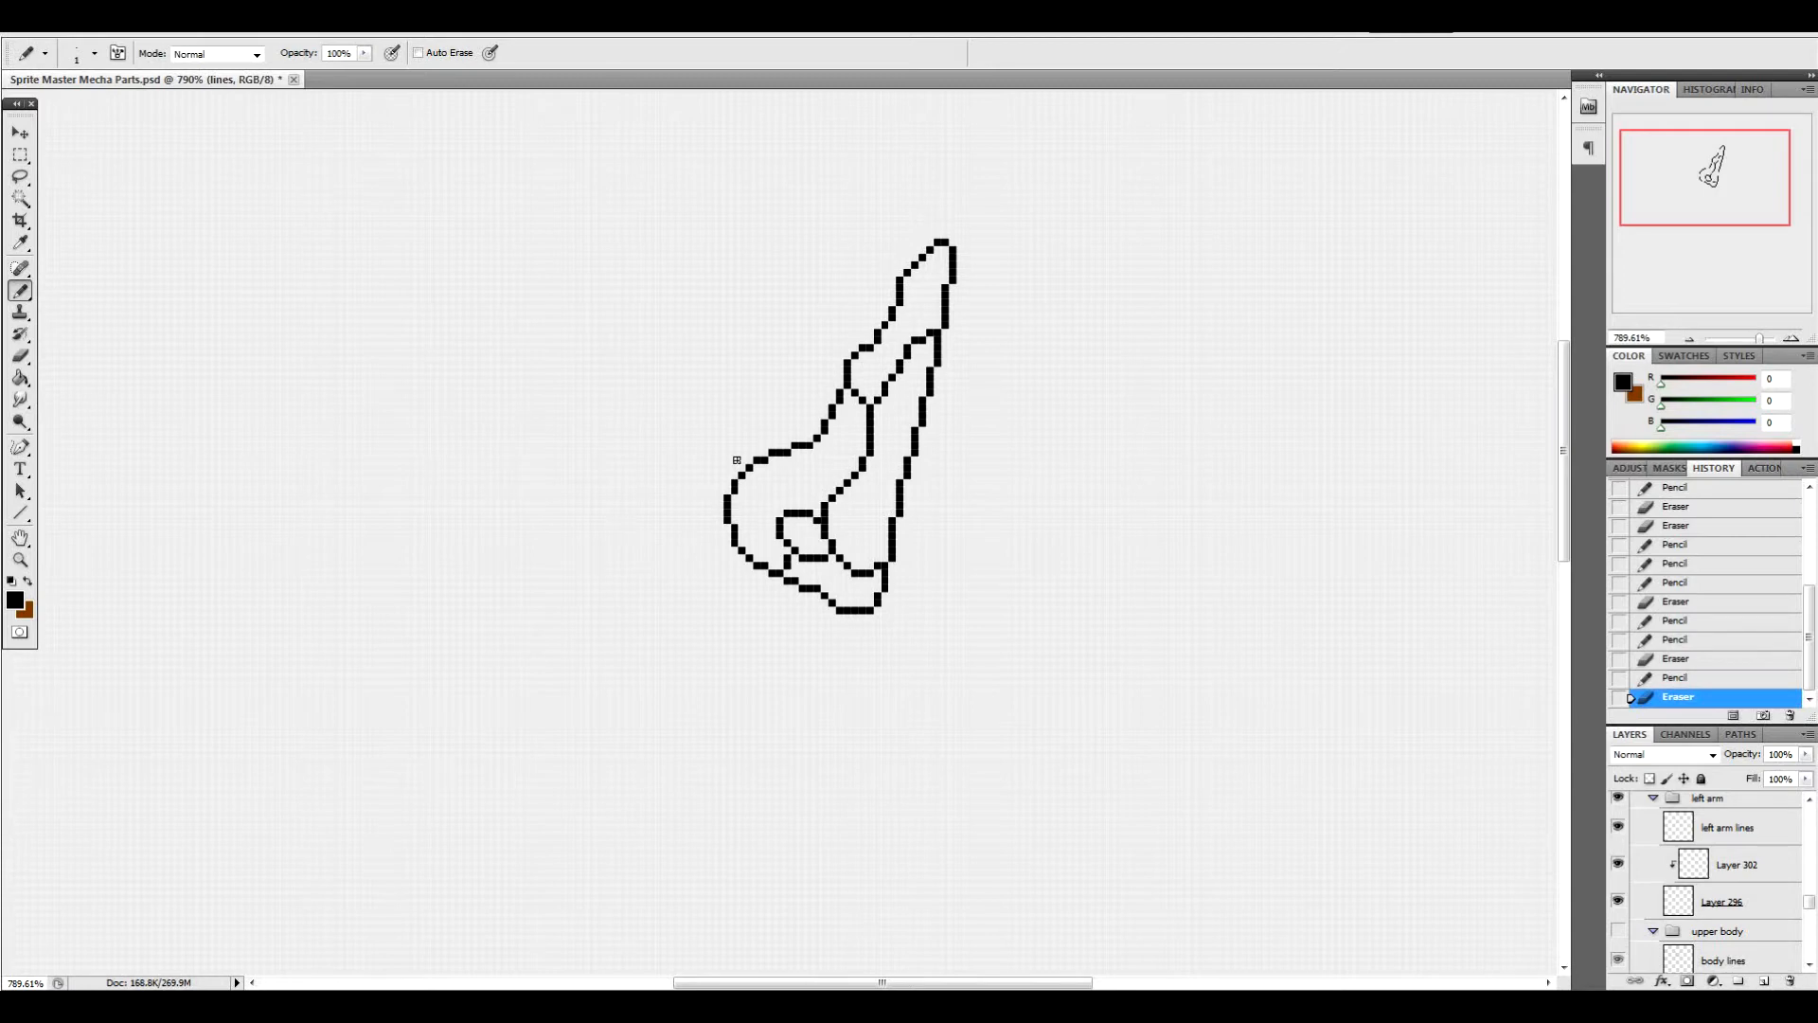
pyautogui.moveTo(861, 344); pyautogui.dragTo(841, 357)
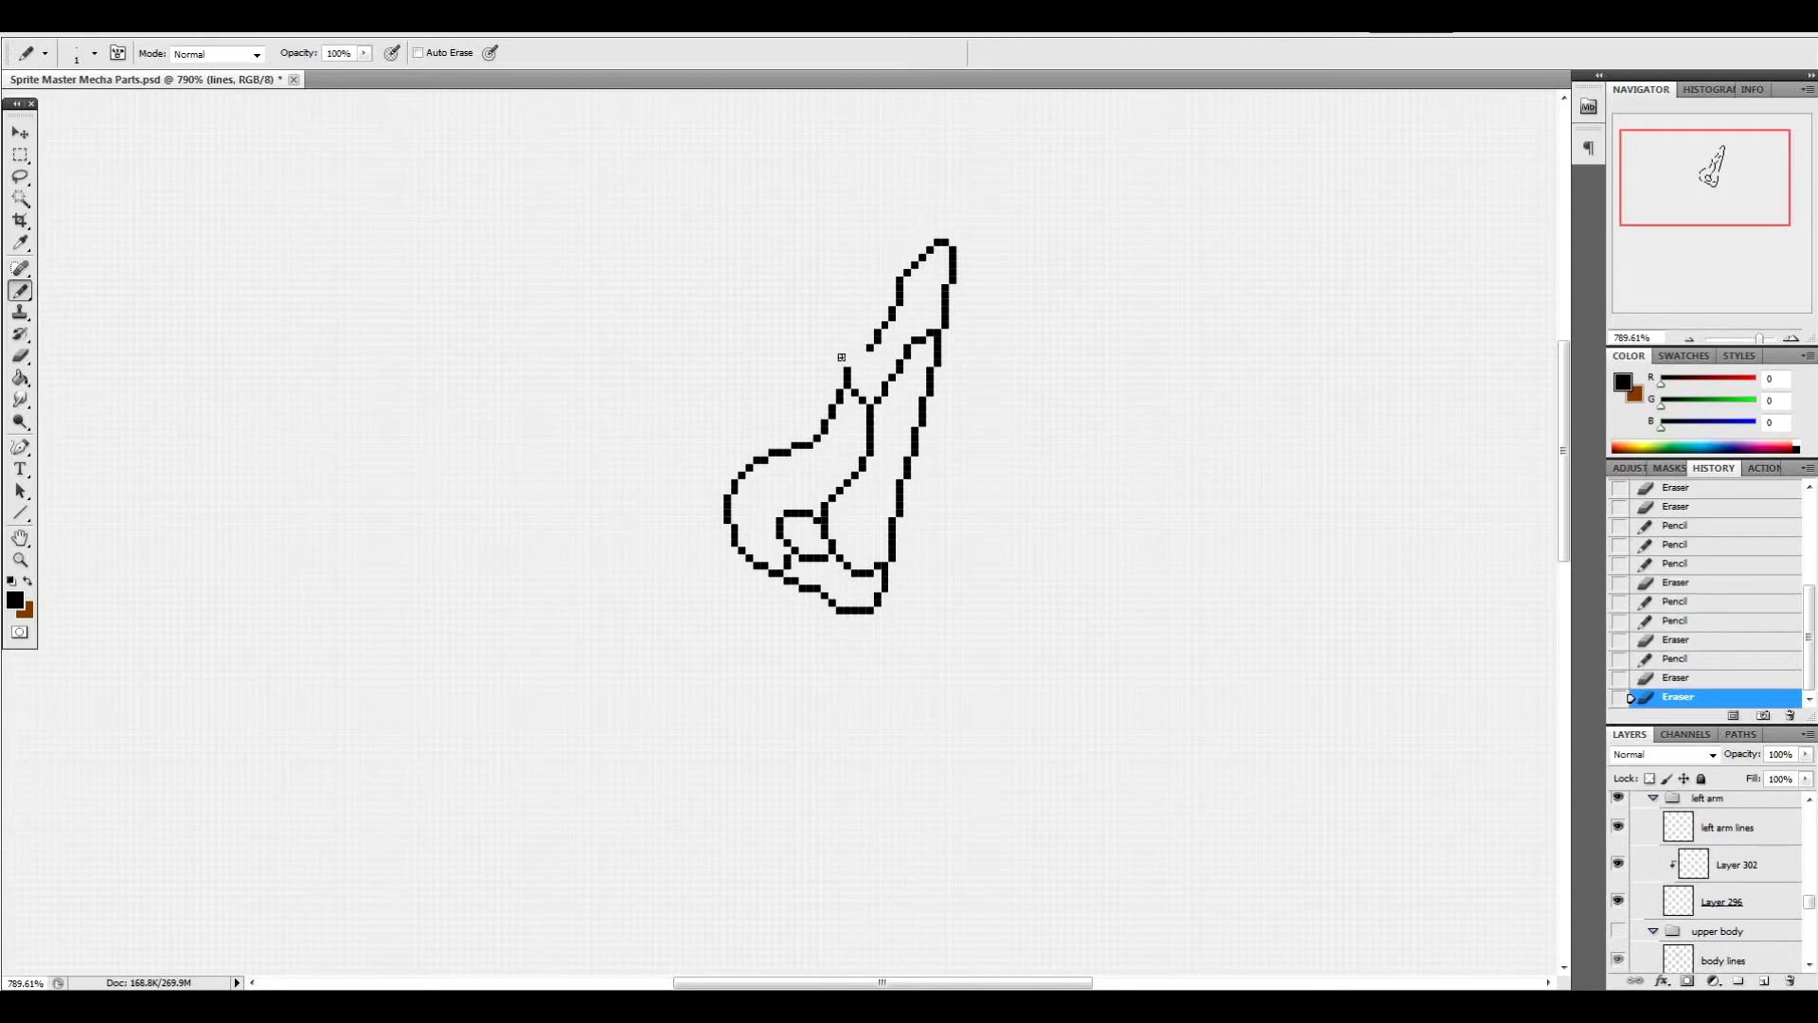
pyautogui.click(857, 359)
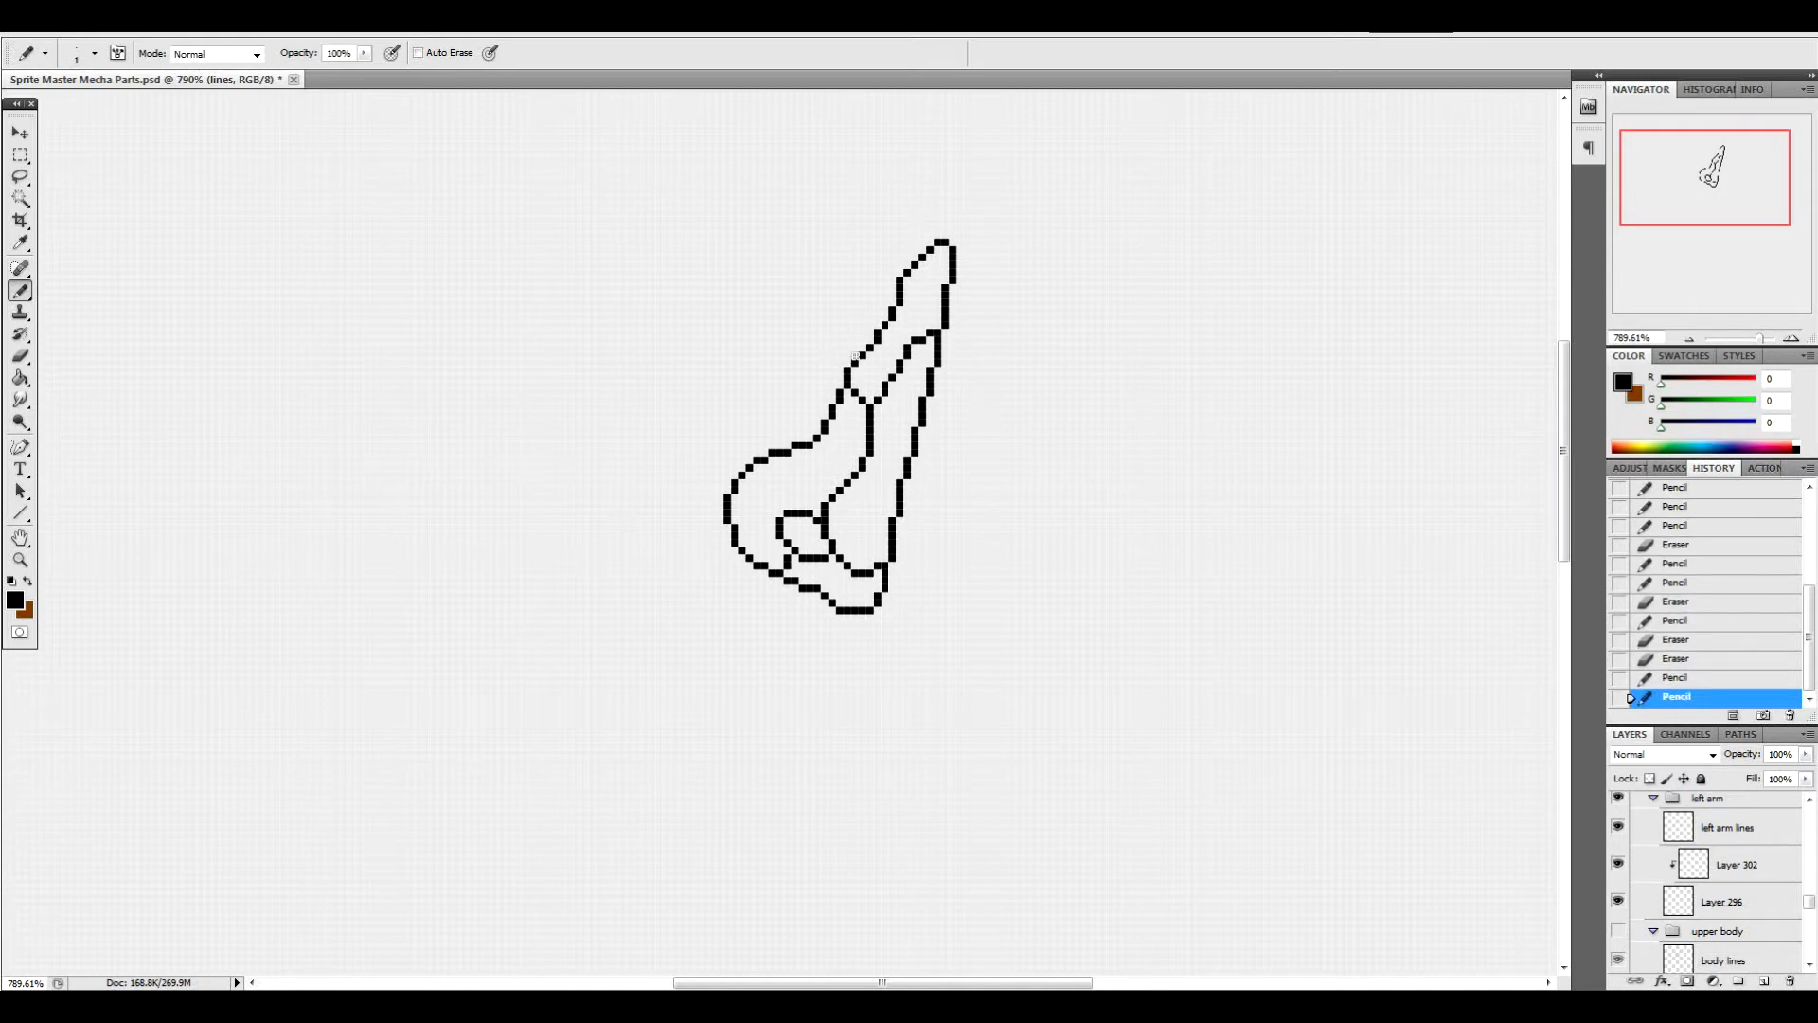
# Pencil a curved line from the eye up to the head's upper left outline and clean up its pixels
pyautogui.click(780, 505)
pyautogui.click(775, 493)
pyautogui.click(770, 485)
pyautogui.moveTo(770, 486); pyautogui.dragTo(763, 471)
pyautogui.click(770, 461)
pyautogui.click(772, 460)
pyautogui.click(780, 491)
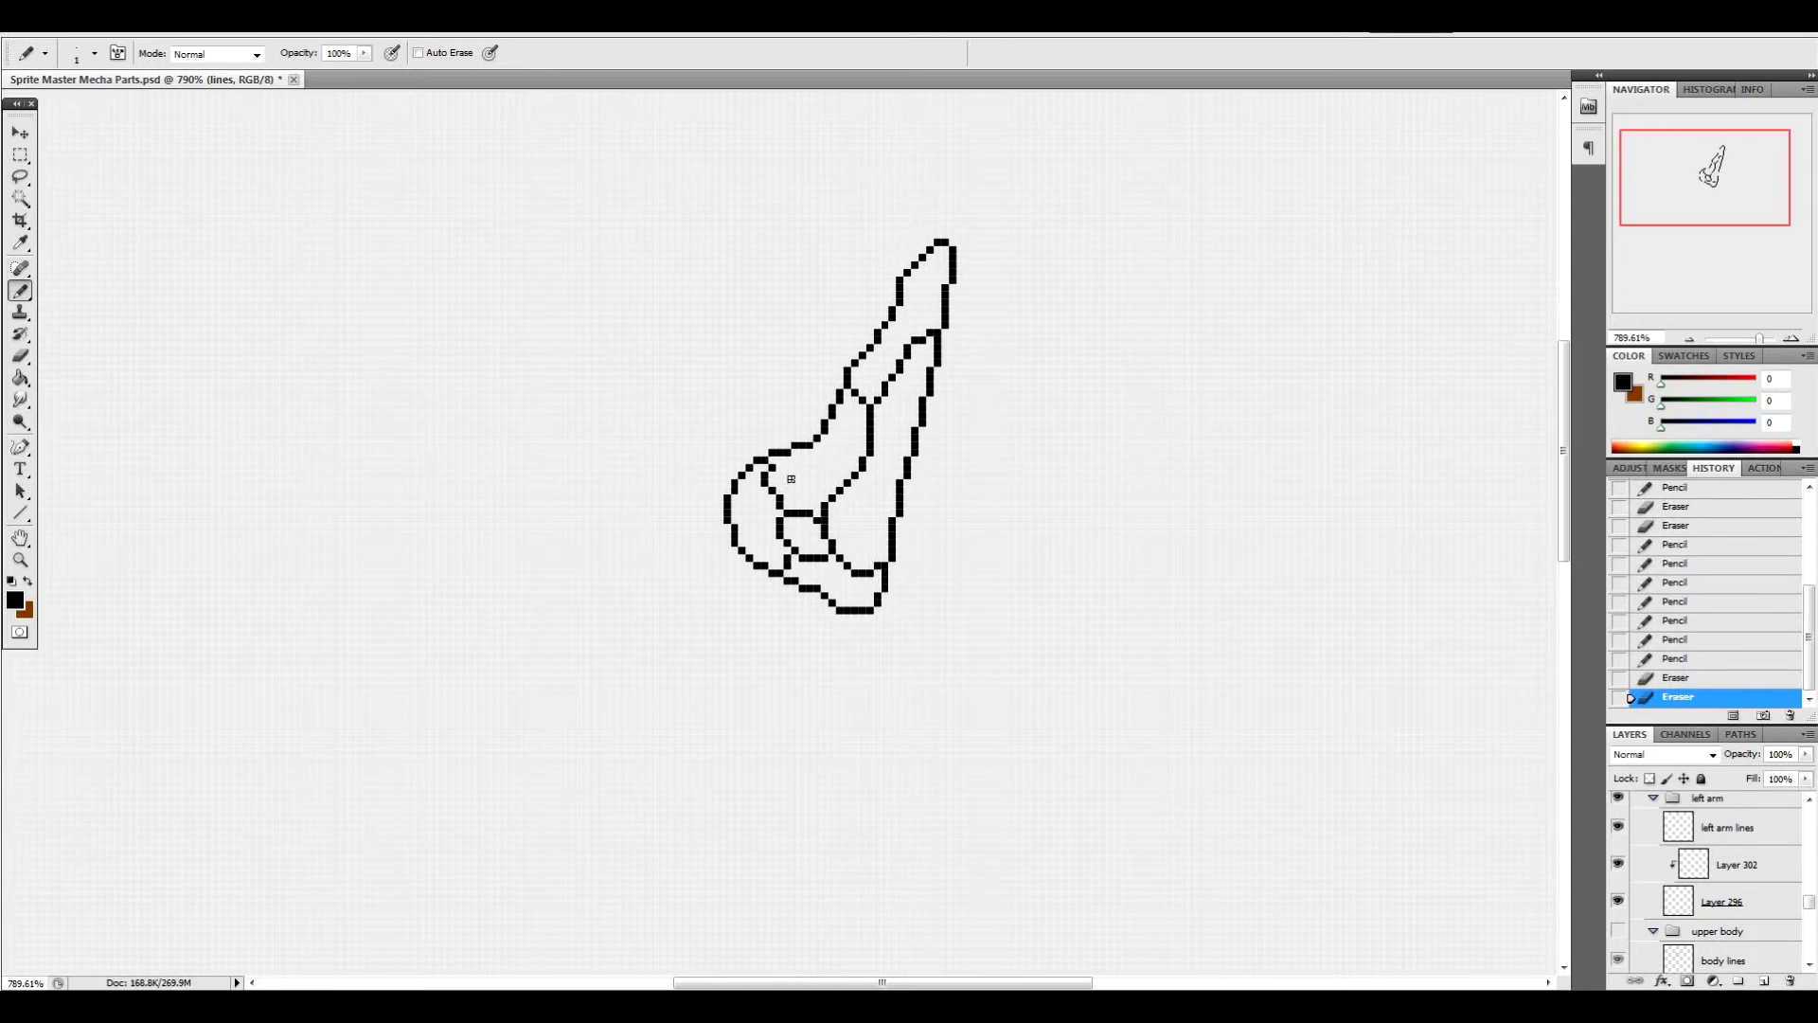
pyautogui.click(773, 464)
pyautogui.click(762, 452)
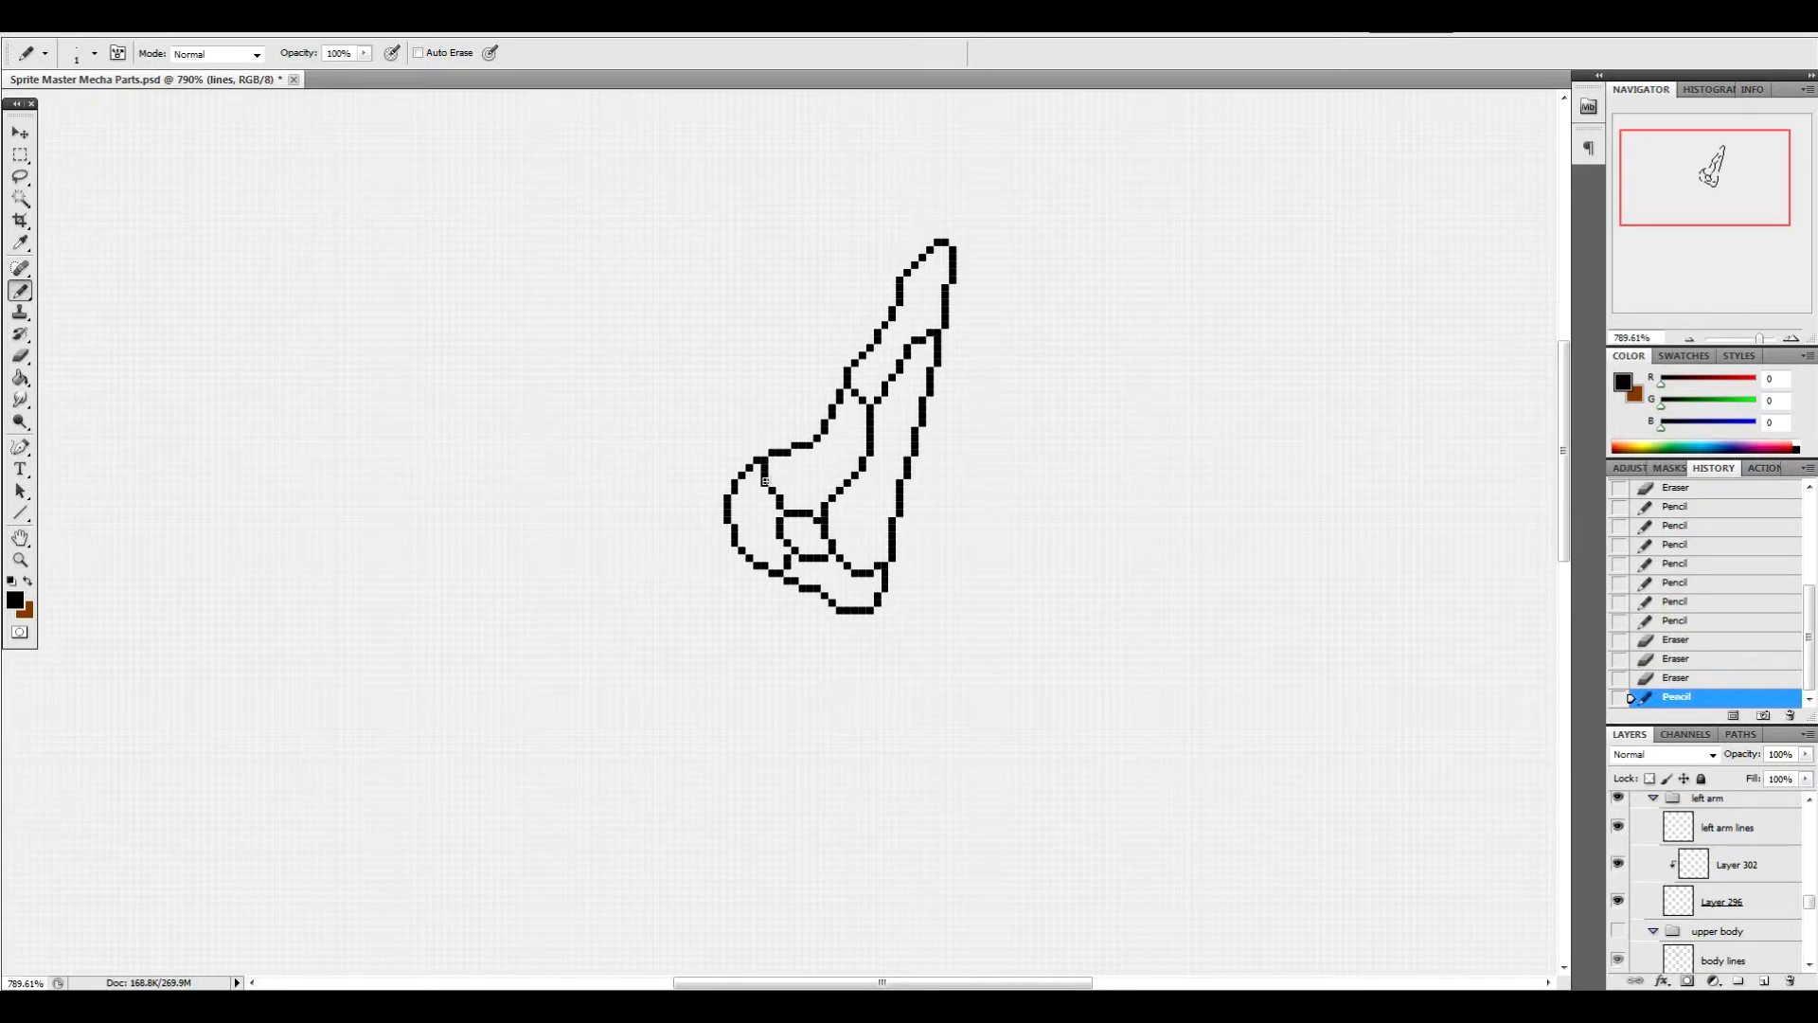
# Show the upper body group again to view the head lines together with the torso
pyautogui.moveTo(1809, 904); pyautogui.dragTo(1810, 907)
pyautogui.click(1617, 915)
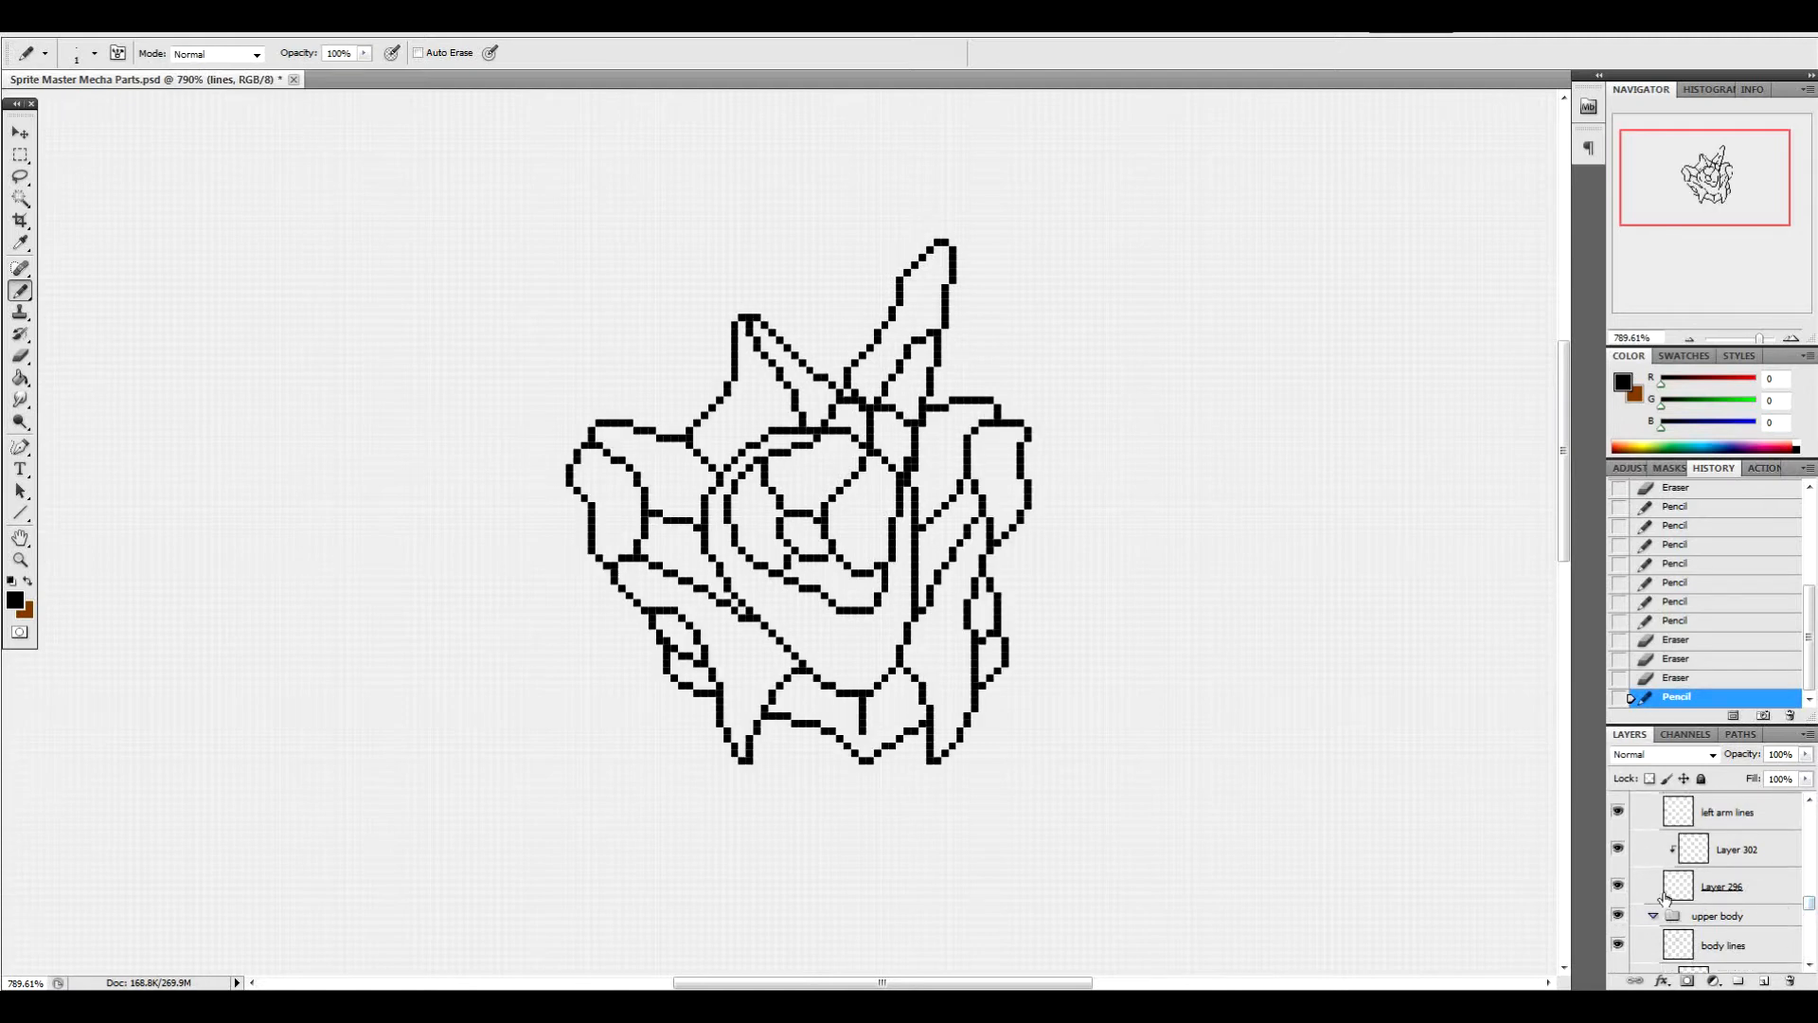
pyautogui.moveTo(1810, 904); pyautogui.dragTo(1813, 904)
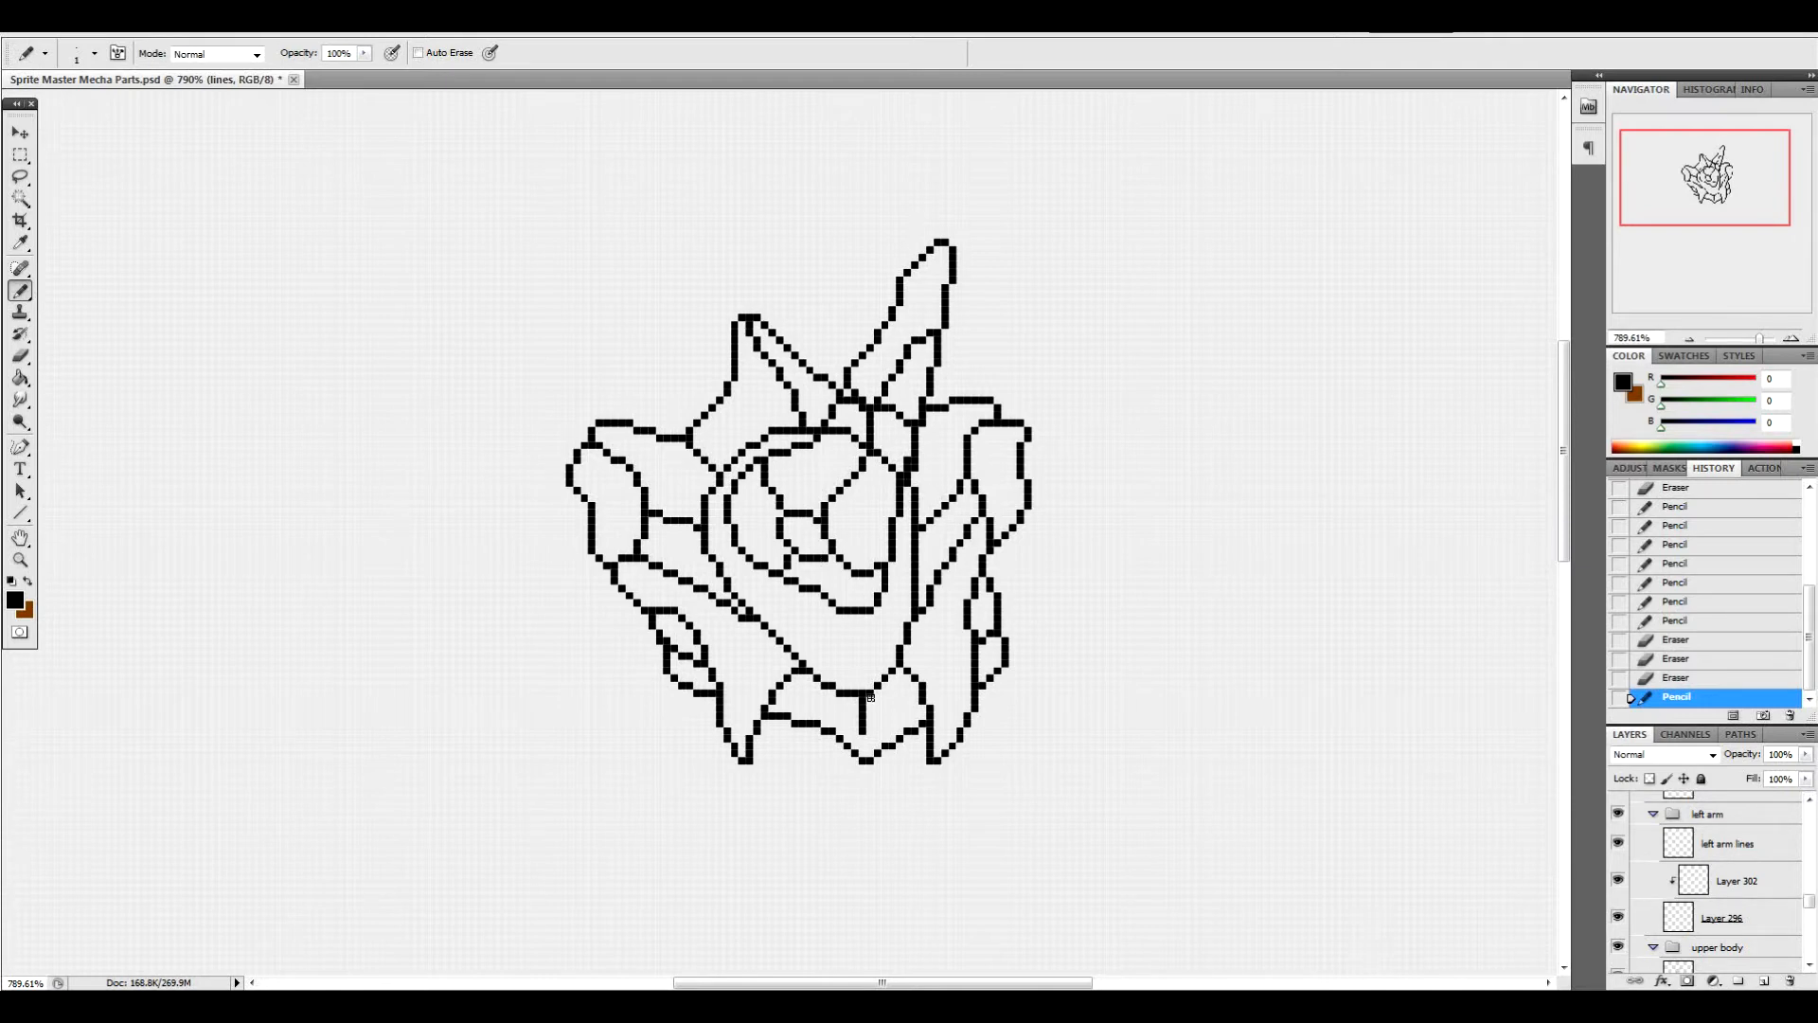
# On the lower body lines layer, pencil both sides of the waist curving down from the torso
pyautogui.moveTo(1811, 904); pyautogui.dragTo(1810, 932)
pyautogui.moveTo(1565, 452); pyautogui.dragTo(1565, 509)
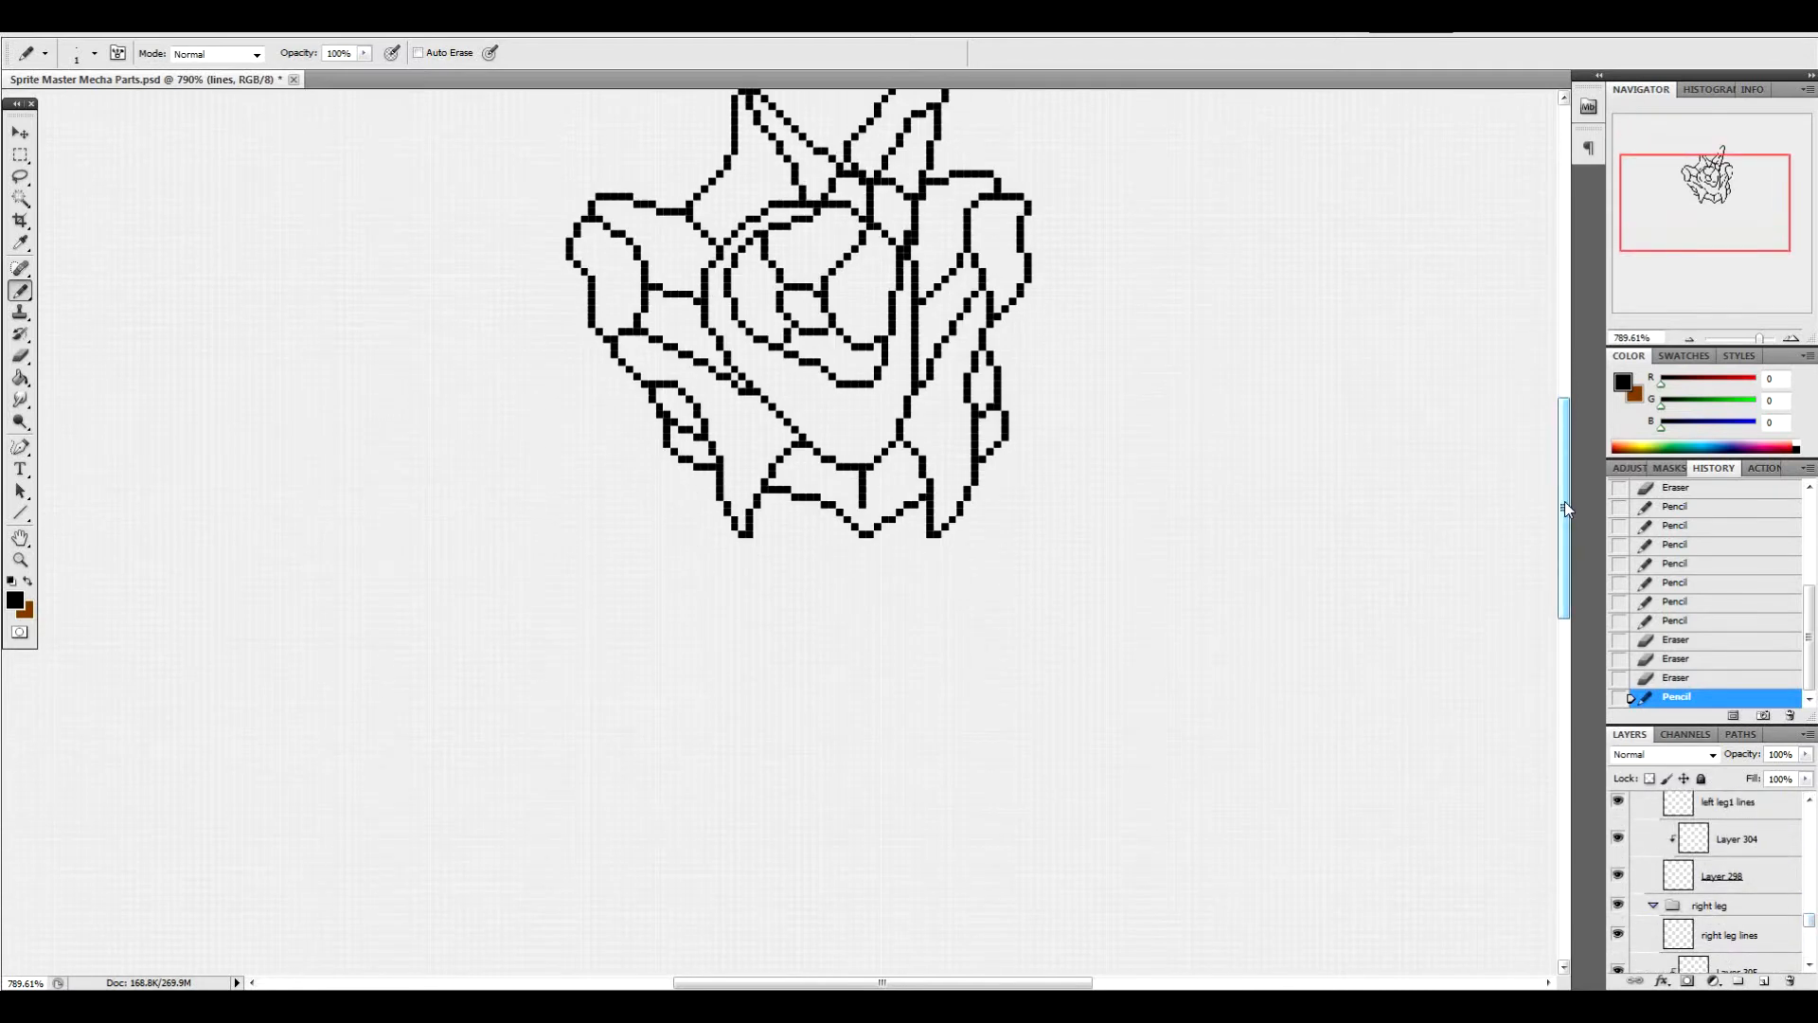
pyautogui.moveTo(1810, 918); pyautogui.dragTo(1810, 950)
pyautogui.click(1740, 878)
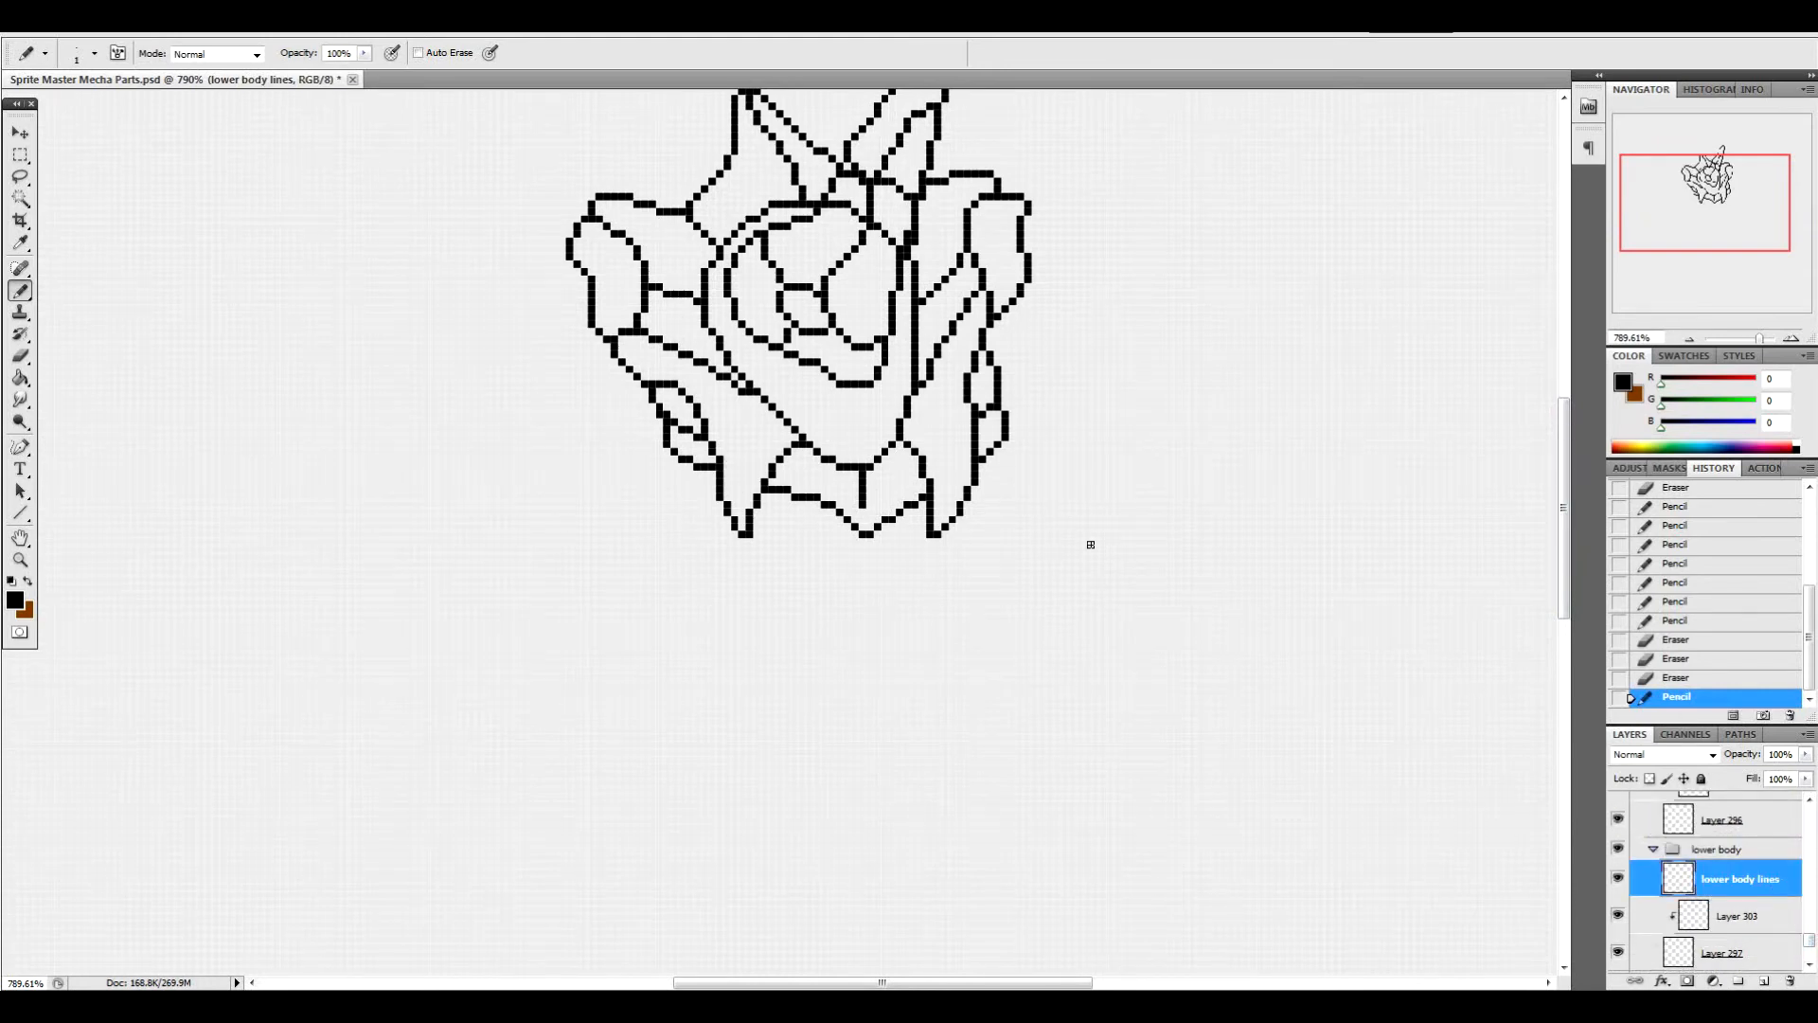
pyautogui.moveTo(762, 504); pyautogui.dragTo(769, 625)
pyautogui.moveTo(923, 511); pyautogui.dragTo(922, 654)
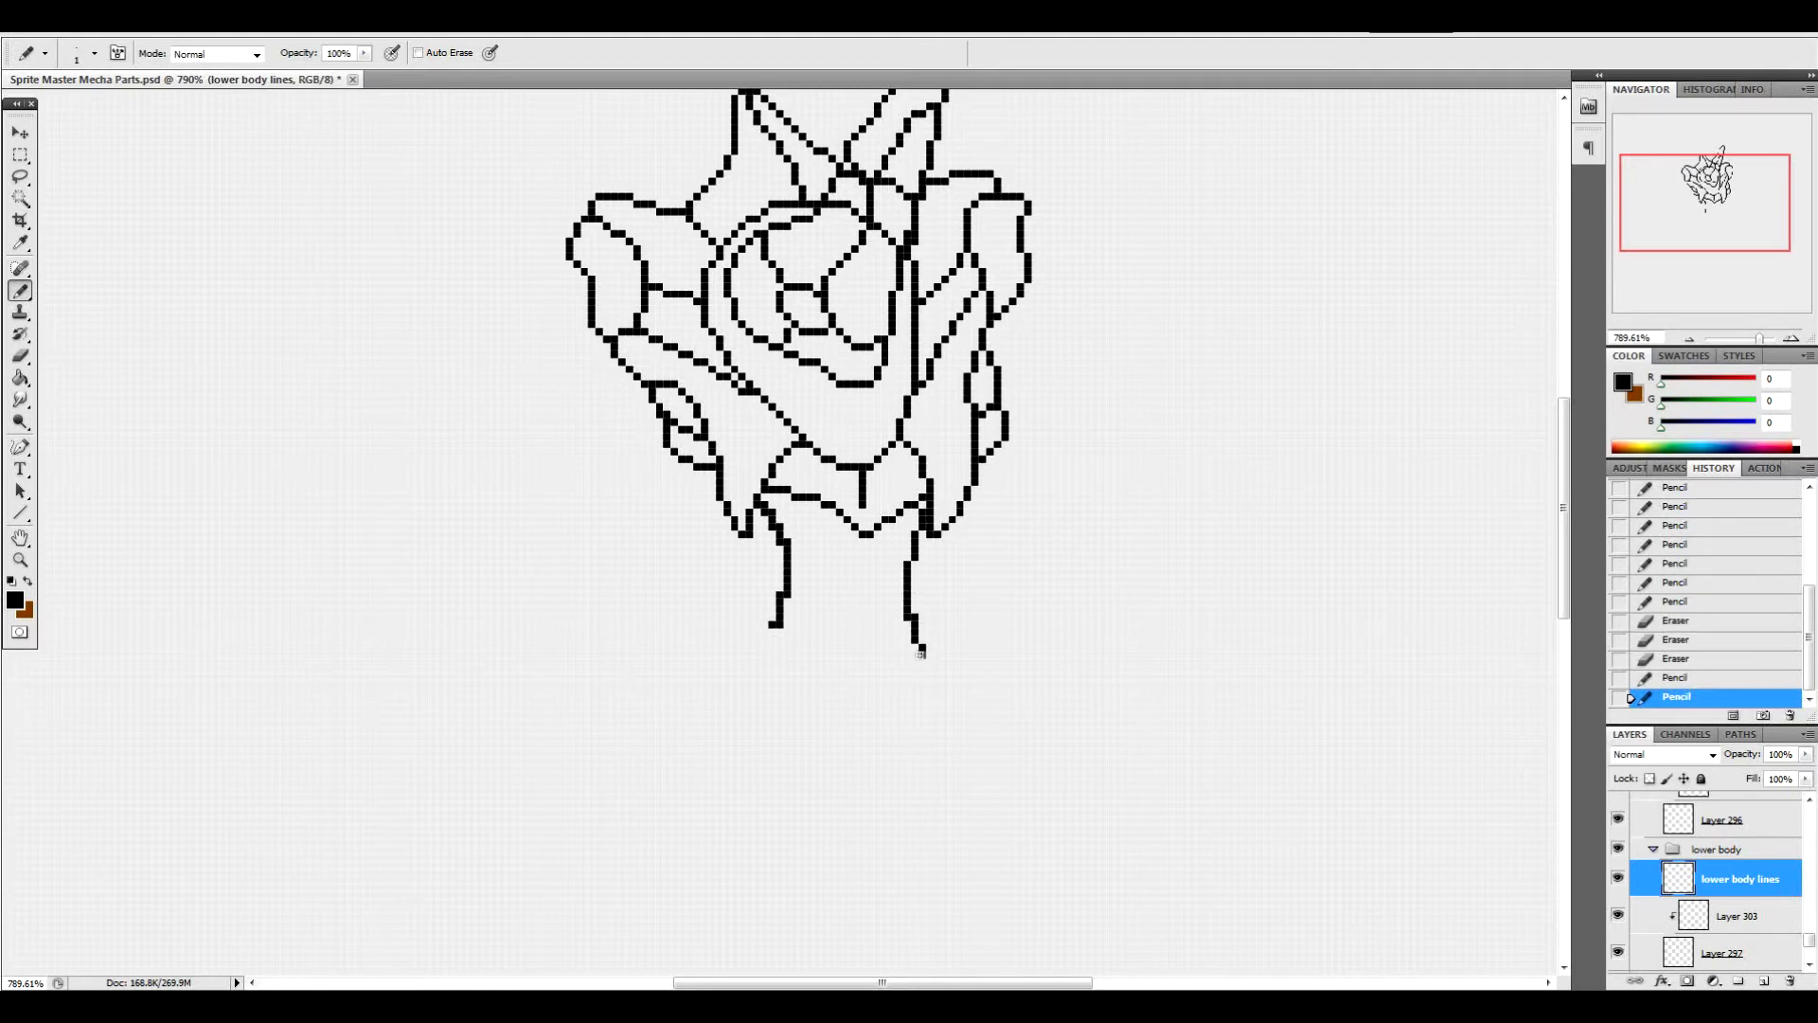
pyautogui.moveTo(778, 583); pyautogui.dragTo(772, 691)
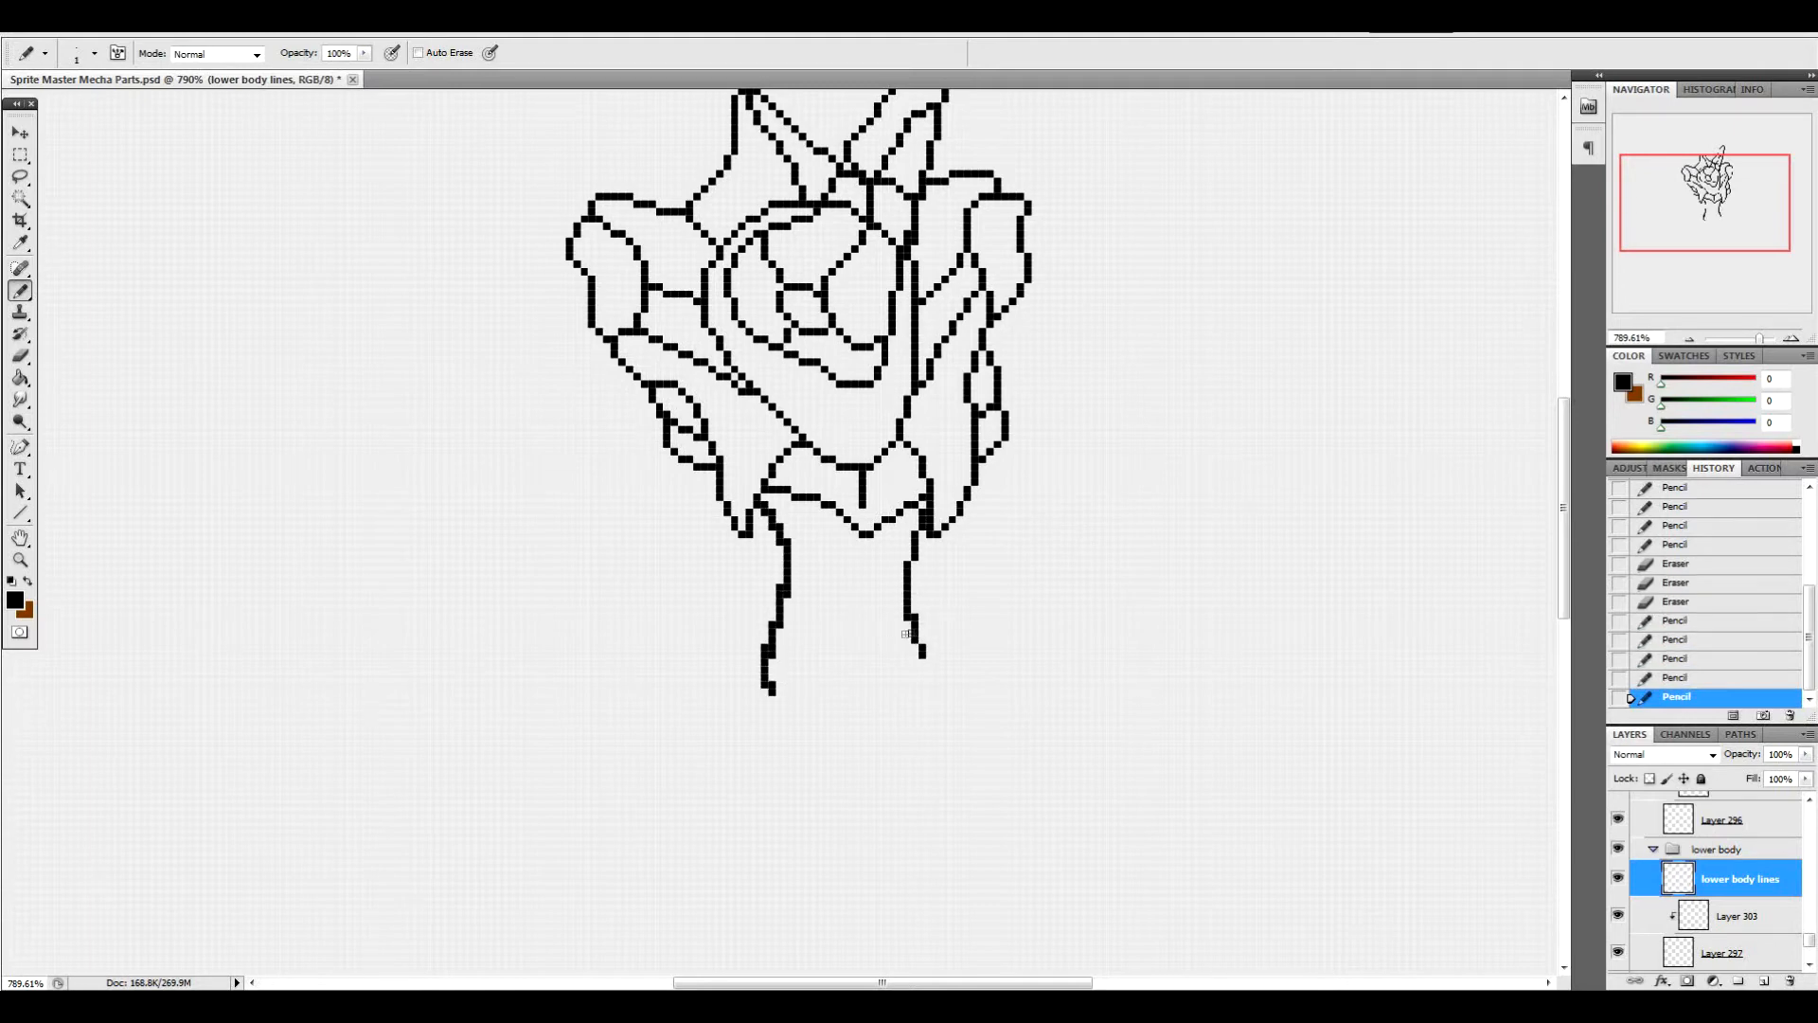
# Show layer group 1 with the faded mecha sprite as a reference for the lower body
pyautogui.scroll(15, 1669, 834)
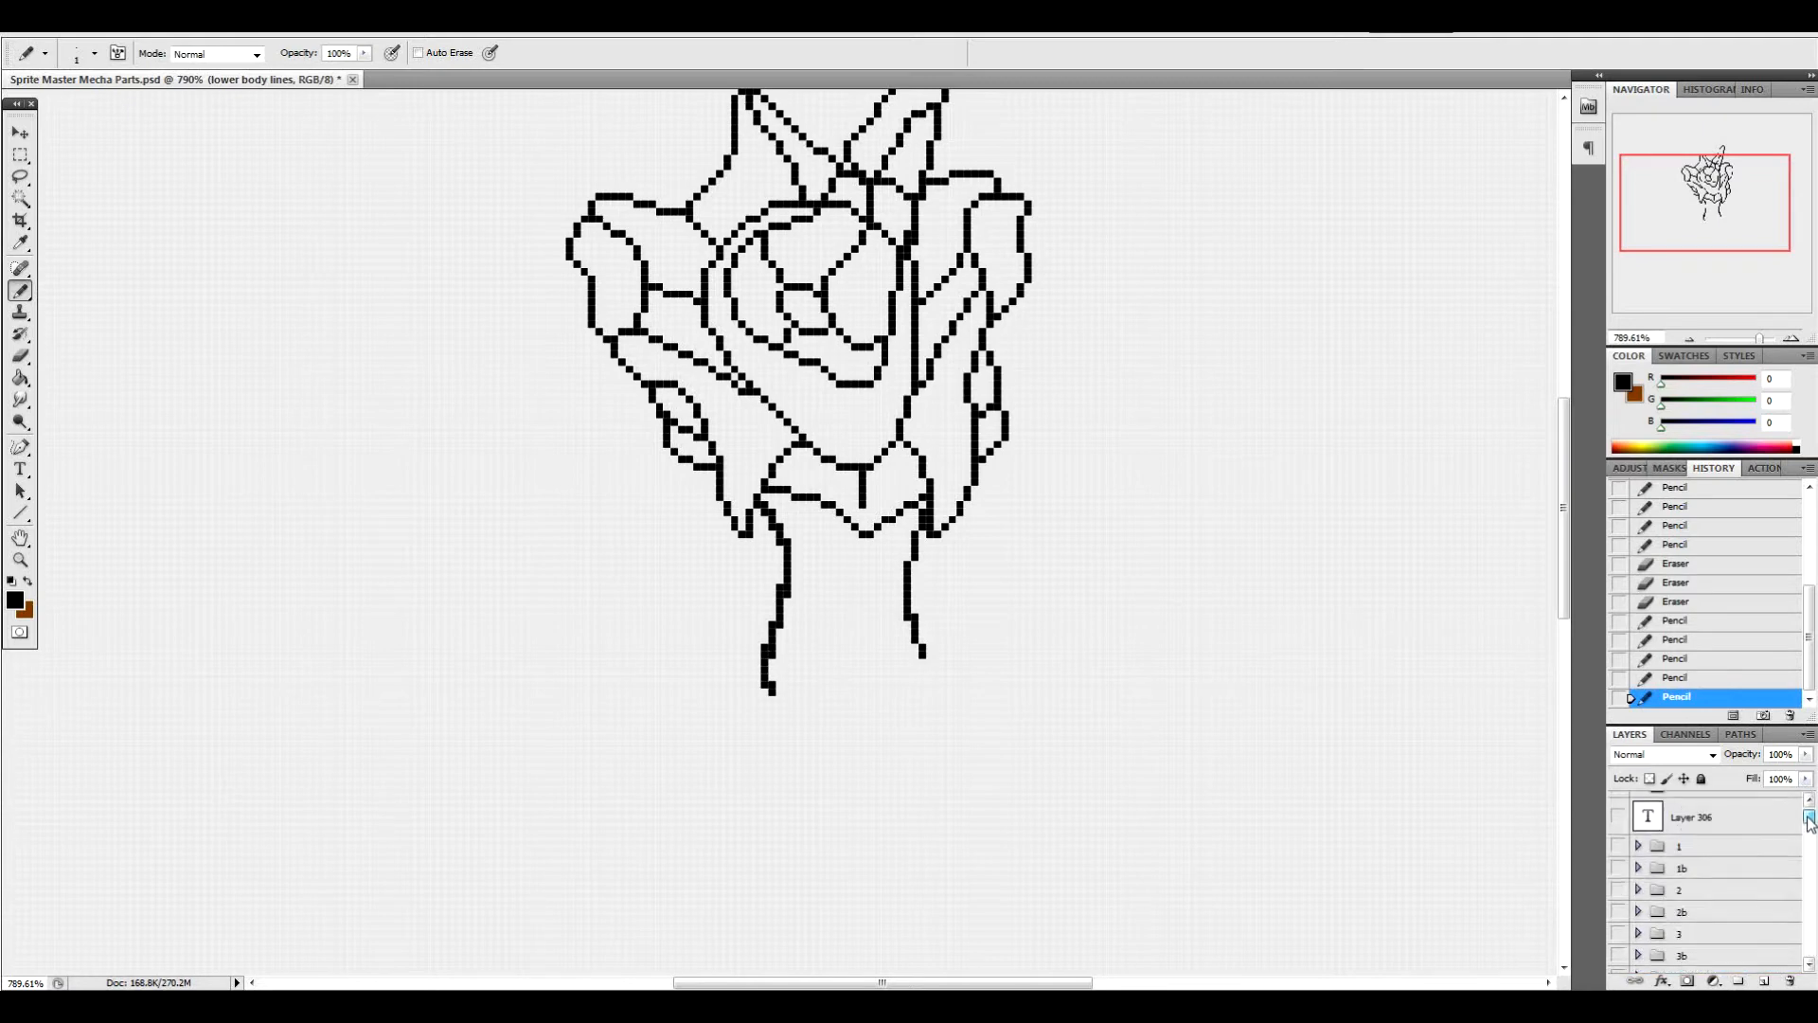
pyautogui.click(1619, 831)
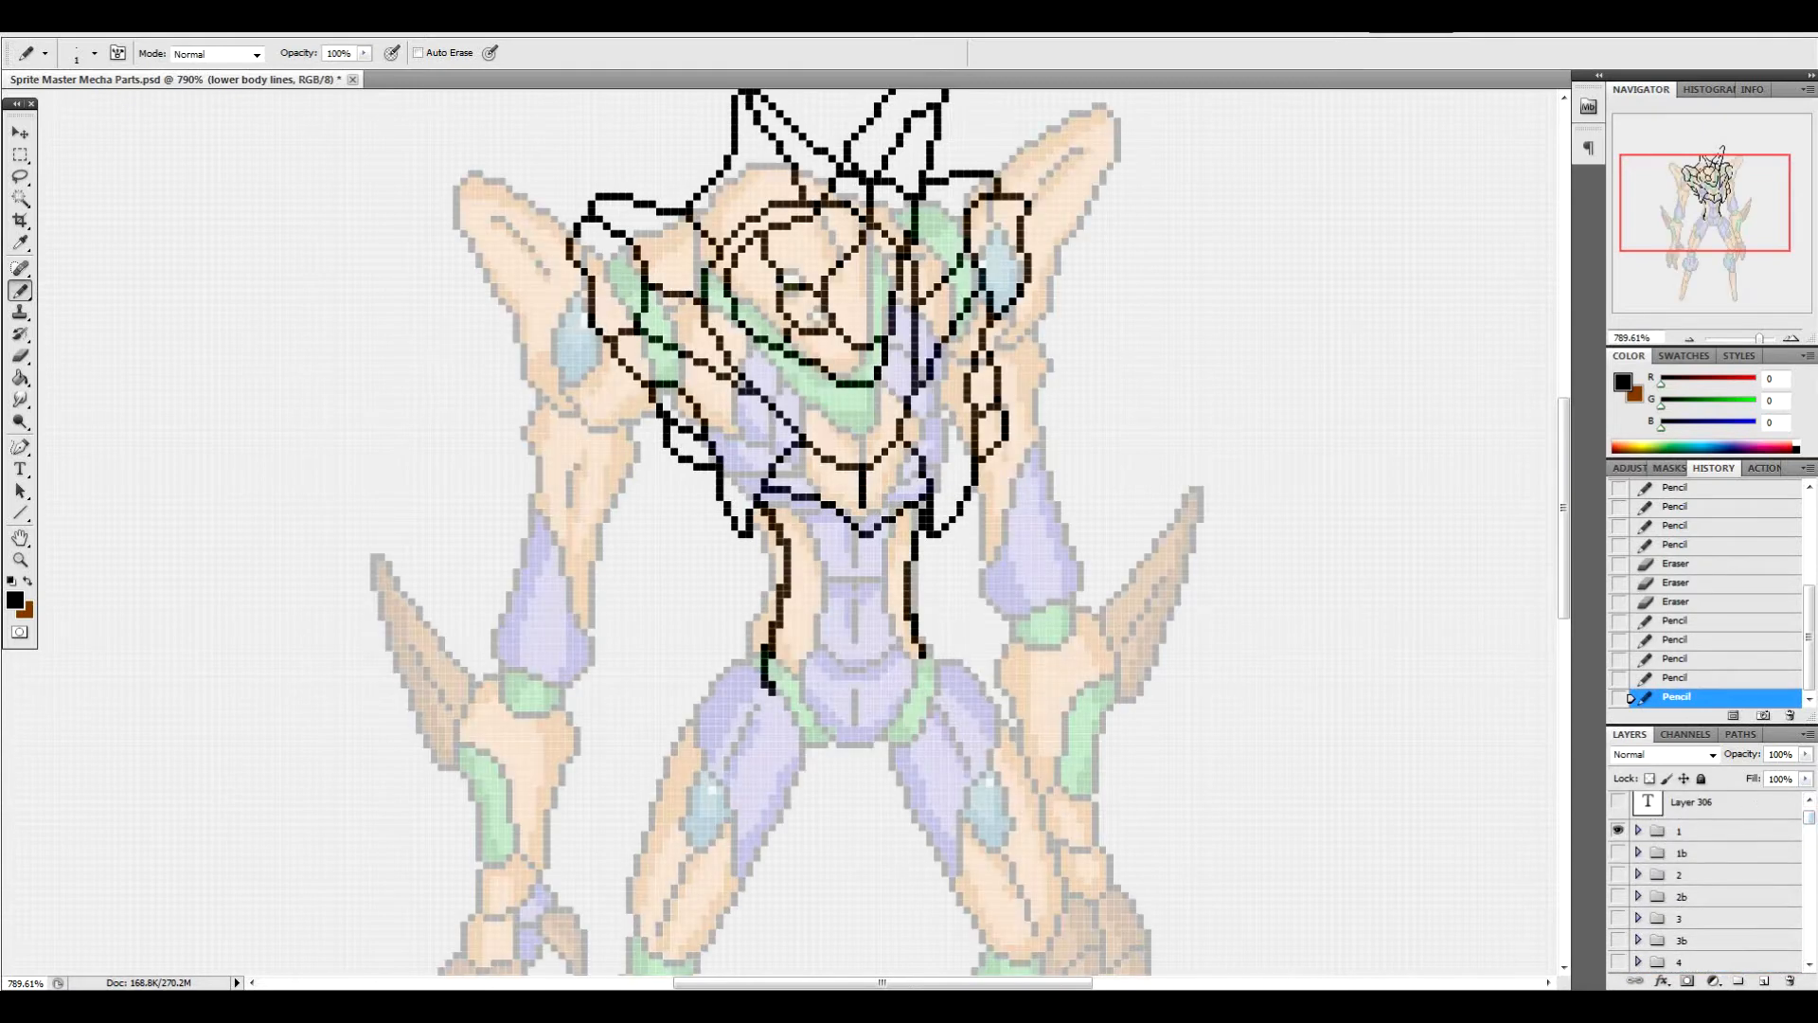
pyautogui.click(1808, 857)
pyautogui.moveTo(1805, 851); pyautogui.dragTo(1804, 943)
pyautogui.moveTo(1564, 510); pyautogui.dragTo(1564, 542)
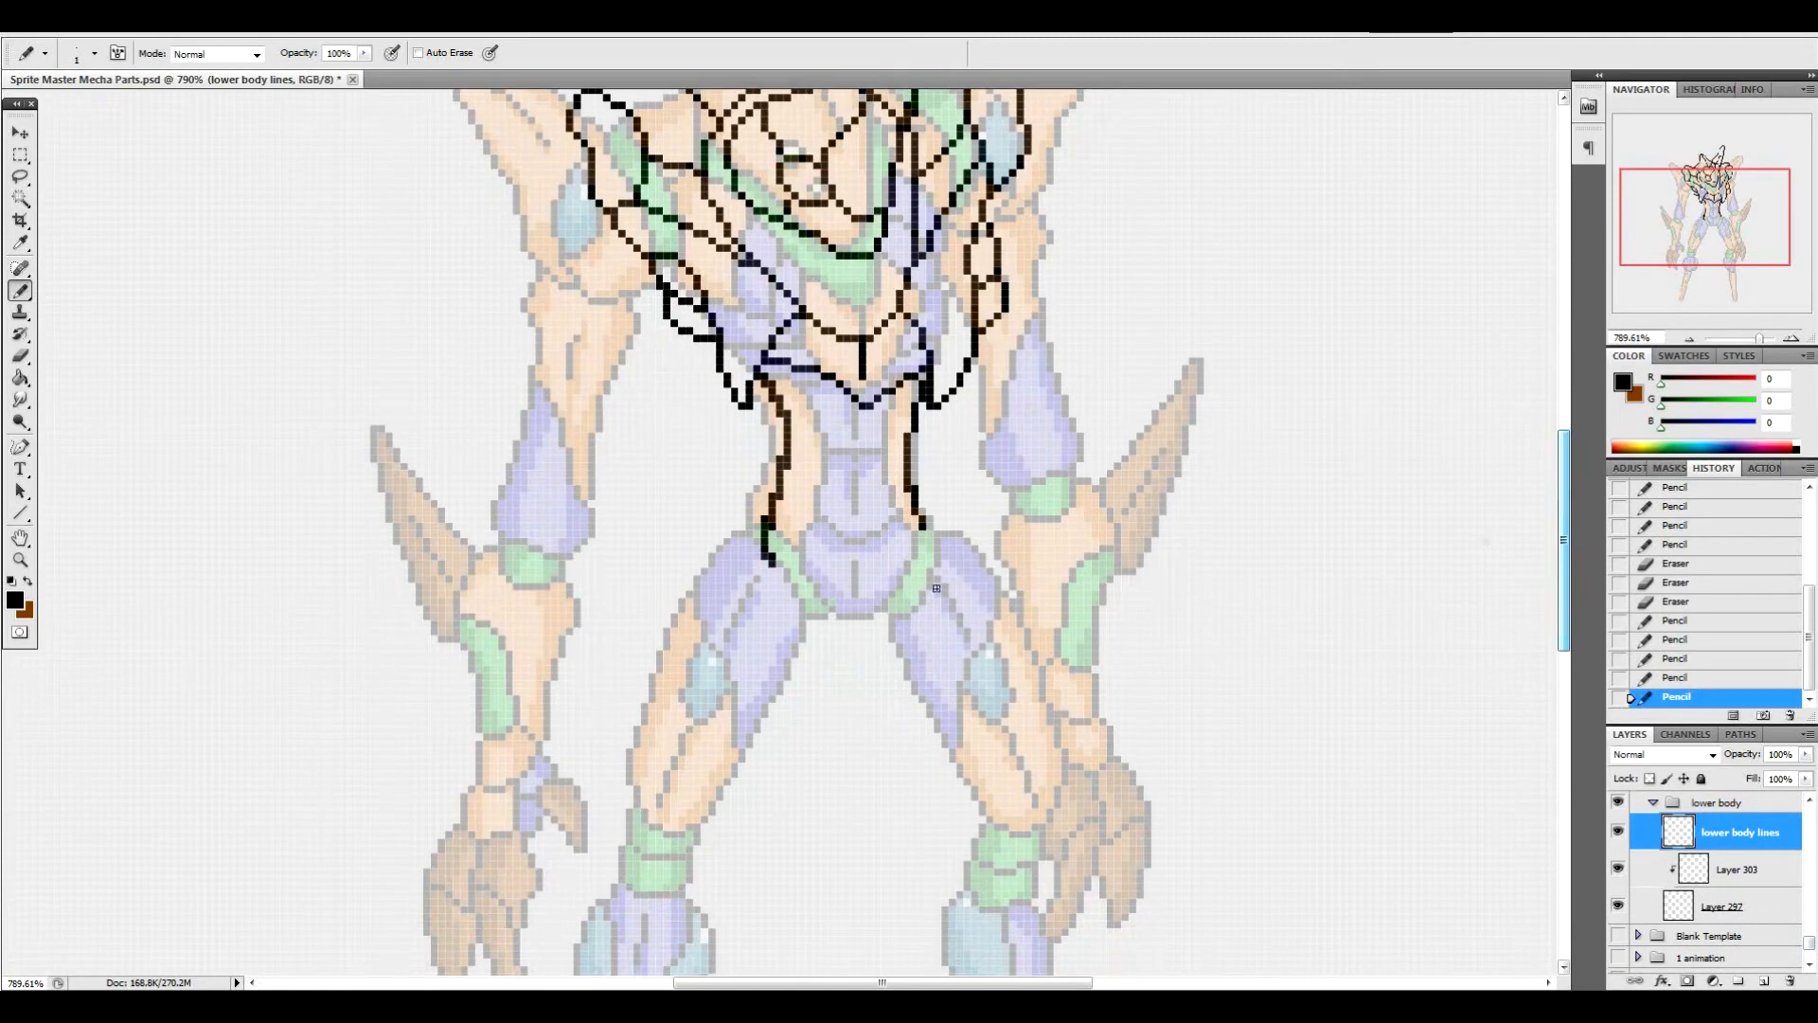
# Pencil a pelvis outline tapering from both hips to a low point, and close the top edge of the waist
pyautogui.moveTo(914, 516)
pyautogui.mouseDown()
pyautogui.moveTo(921, 536)
pyautogui.moveTo(832, 684)
pyautogui.mouseUp()
pyautogui.moveTo(767, 553); pyautogui.dragTo(832, 682)
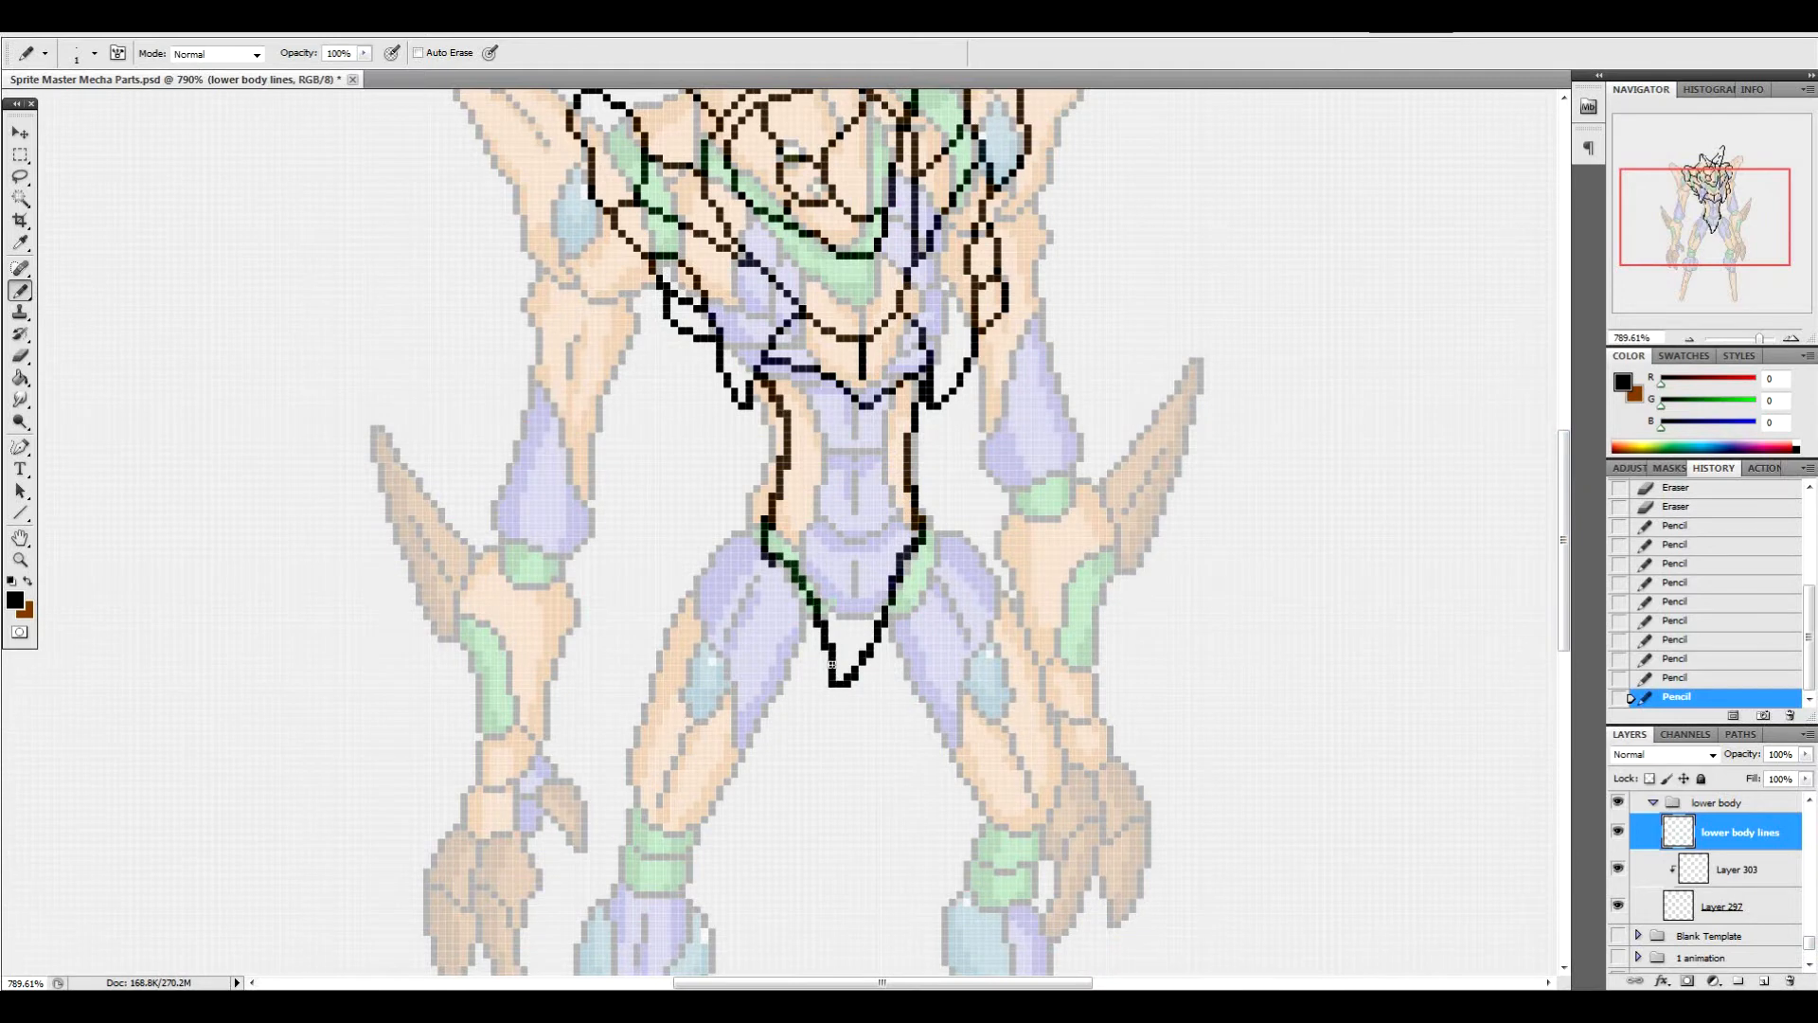
pyautogui.moveTo(767, 520); pyautogui.dragTo(795, 579)
pyautogui.moveTo(919, 549); pyautogui.dragTo(889, 596)
pyautogui.moveTo(924, 381)
pyautogui.mouseDown()
pyautogui.moveTo(891, 329)
pyautogui.moveTo(806, 339)
pyautogui.moveTo(756, 379)
pyautogui.mouseUp()
pyautogui.moveTo(1564, 594); pyautogui.dragTo(1560, 559)
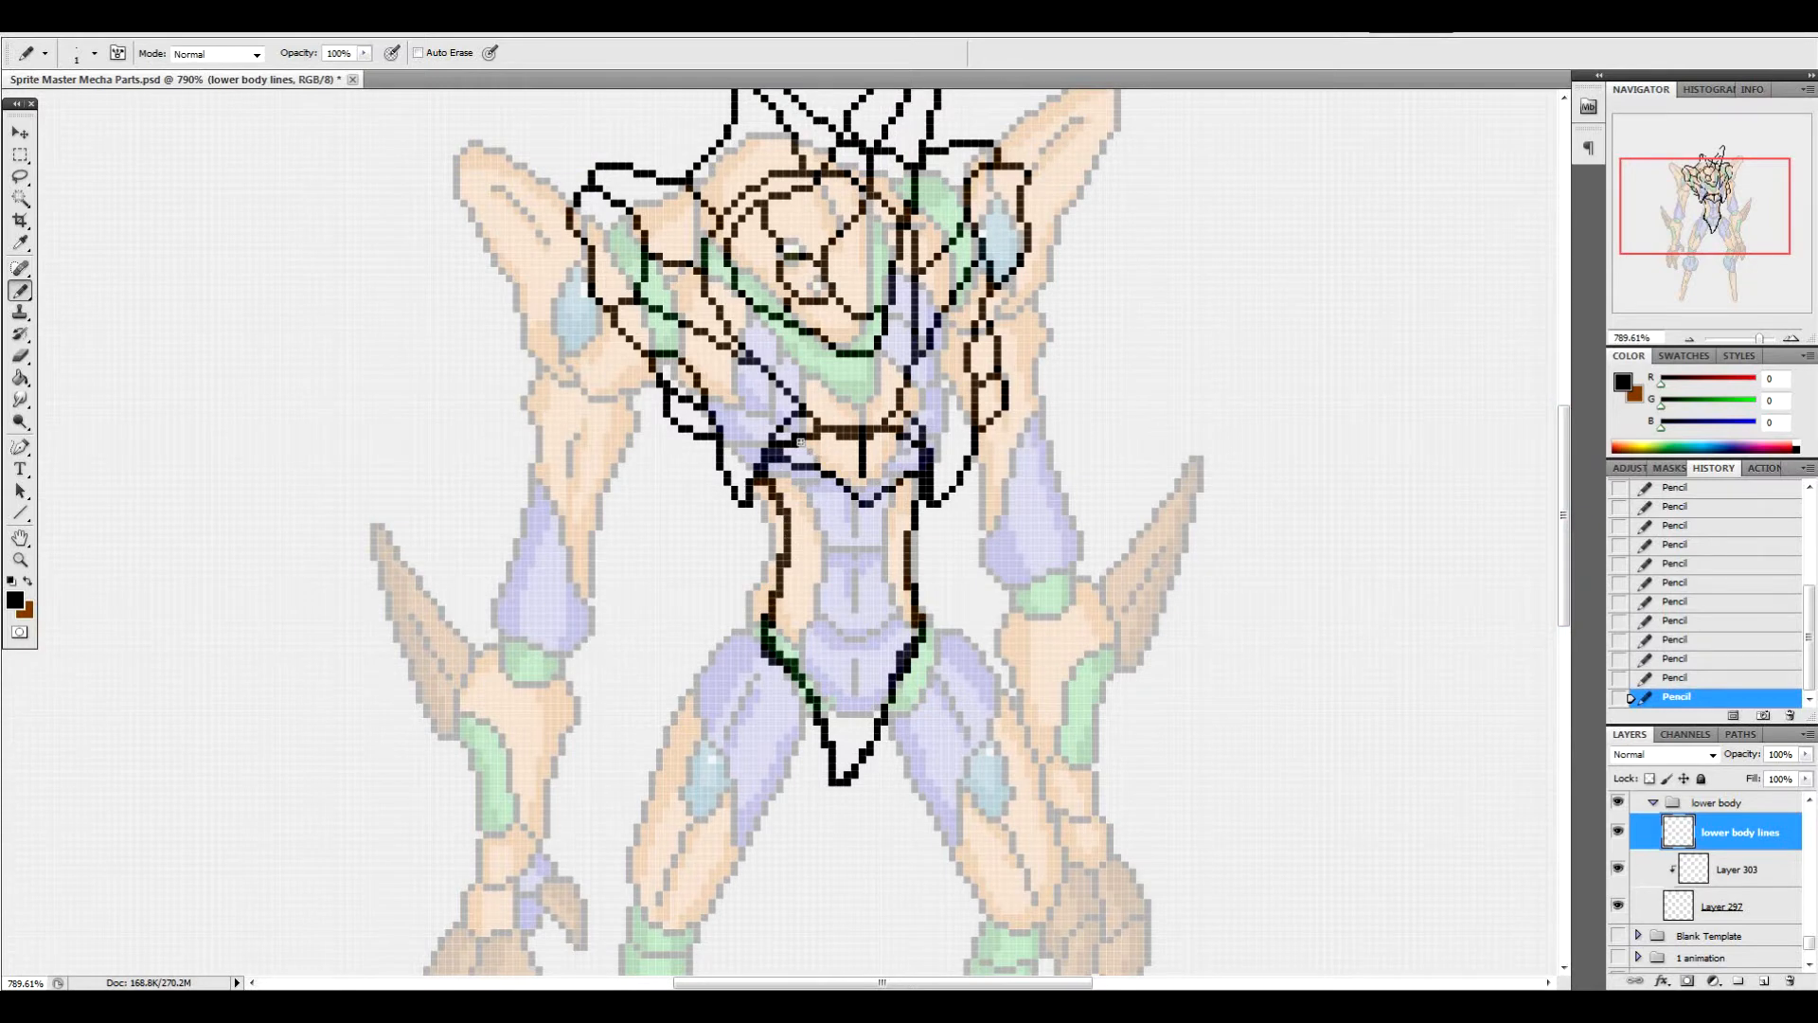
# Erase excess pixels along the torso's lower right edge on the body lines layer, and reselect the lower body lines layer
pyautogui.moveTo(1809, 944); pyautogui.dragTo(1808, 907)
pyautogui.click(1726, 868)
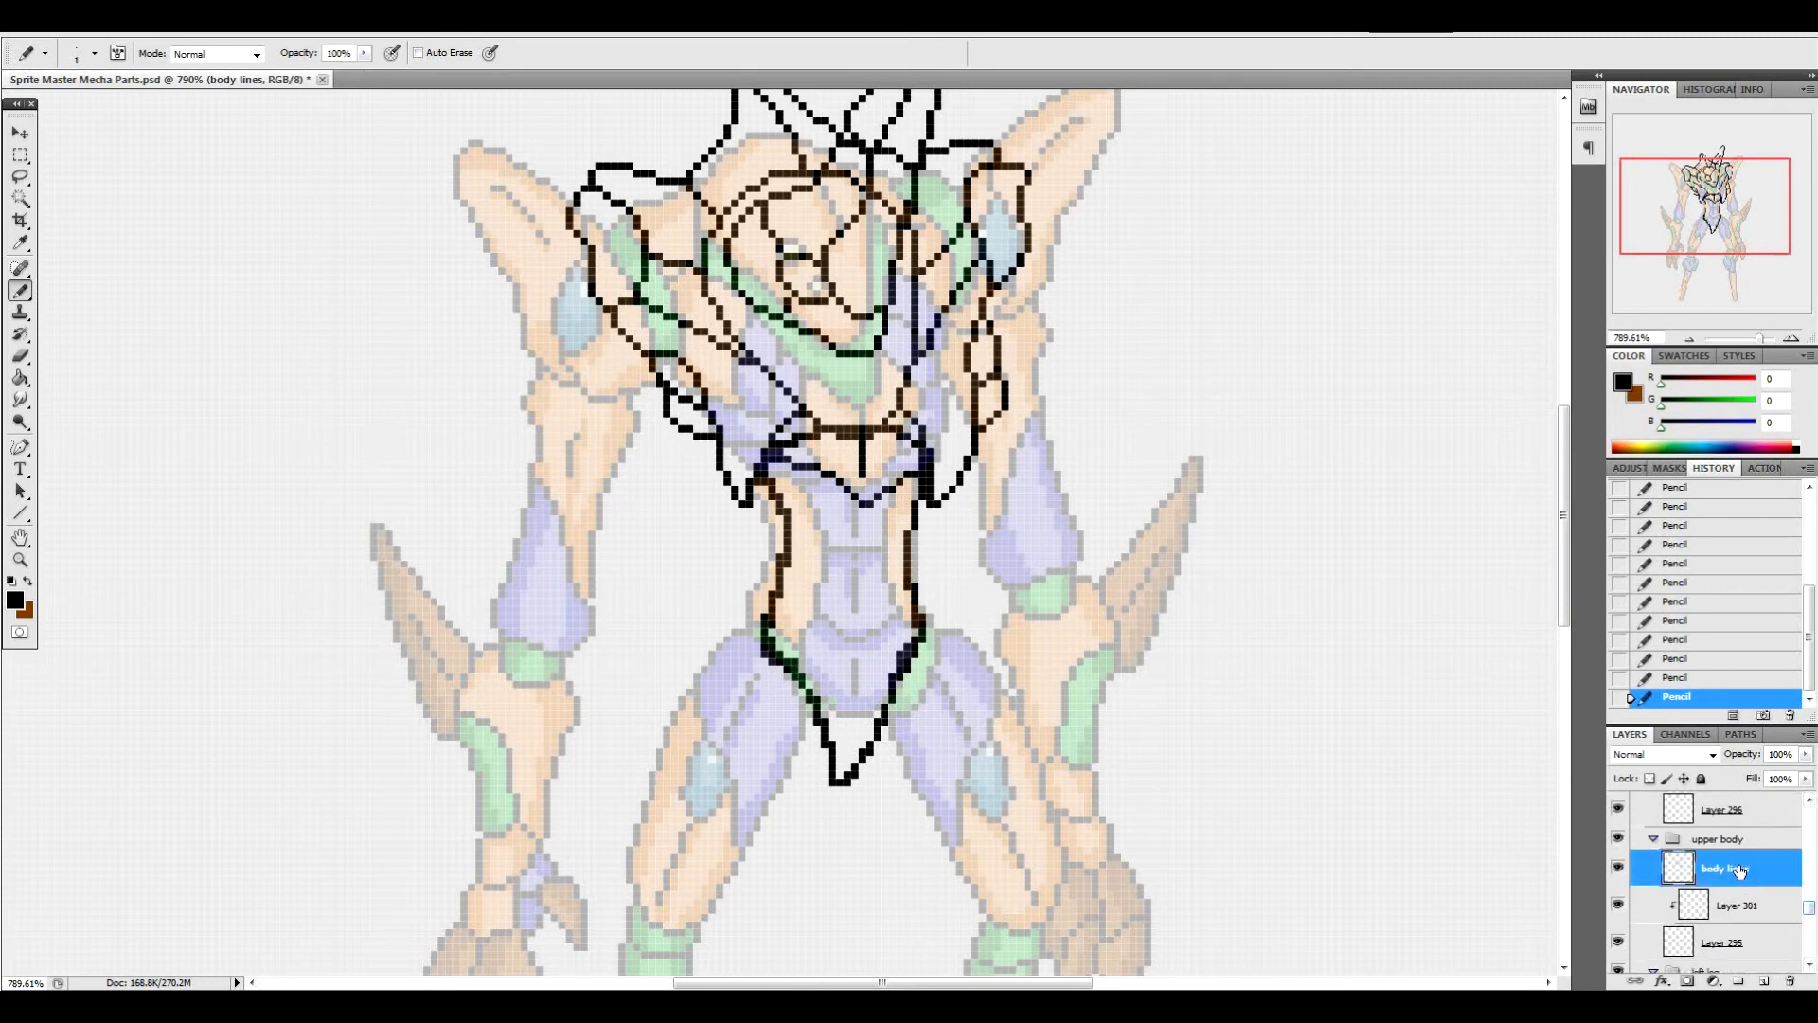
pyautogui.moveTo(911, 464); pyautogui.dragTo(866, 502)
pyautogui.click(912, 471)
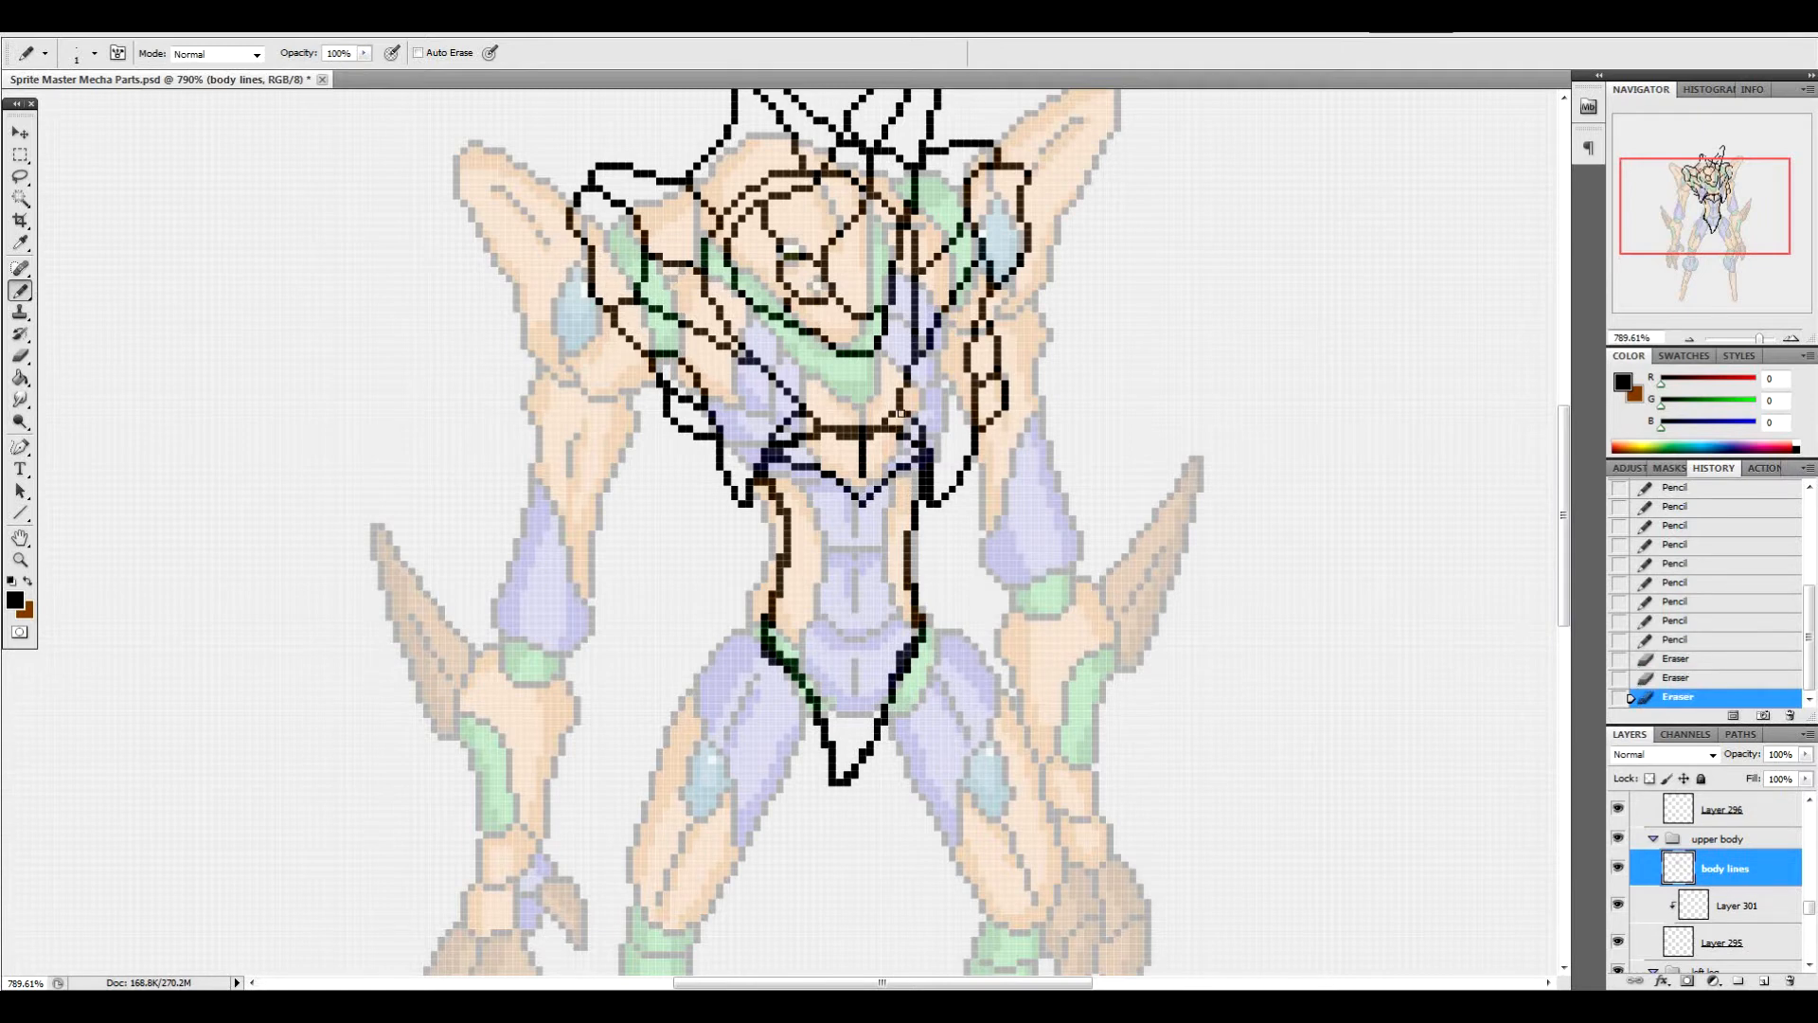
pyautogui.moveTo(1808, 913); pyautogui.dragTo(1809, 943)
pyautogui.click(1761, 863)
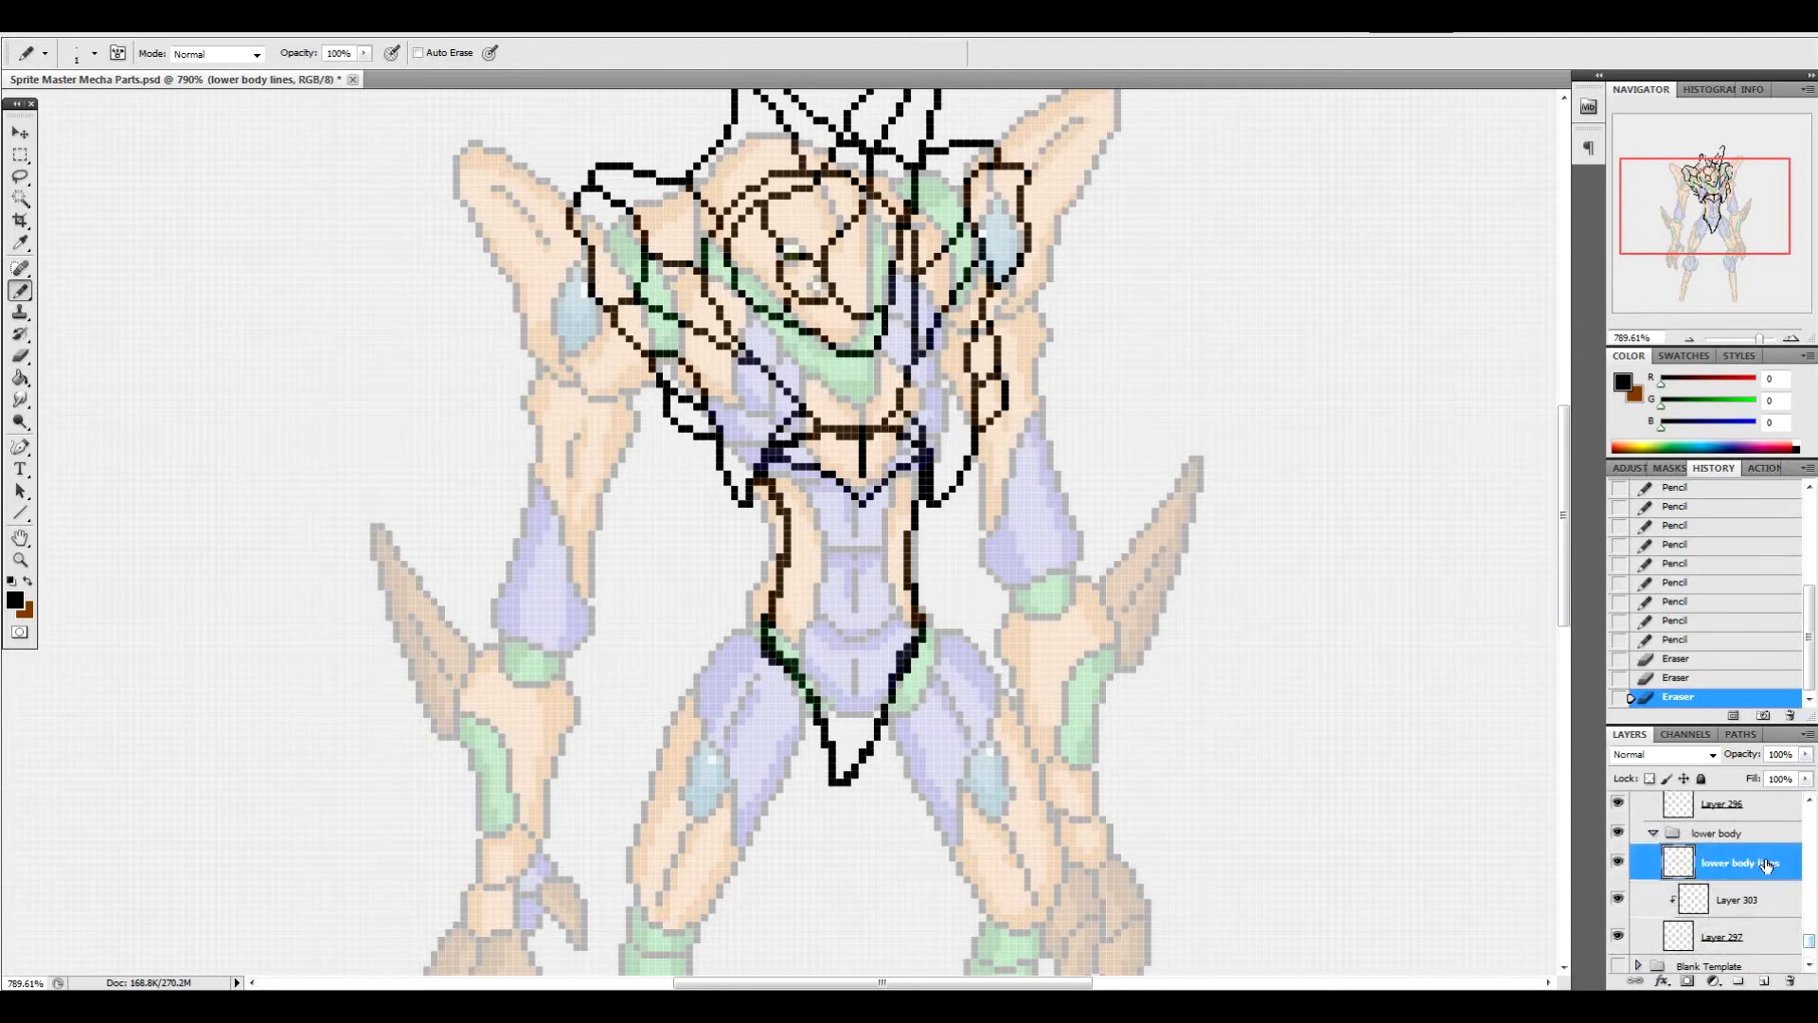
# Pencil a tapered central panel on the abdomen, two lines running from it to the pelvis, and a short pelvis centre line
pyautogui.moveTo(806, 473); pyautogui.dragTo(838, 573)
pyautogui.moveTo(892, 481)
pyautogui.mouseDown()
pyautogui.moveTo(881, 559)
pyautogui.moveTo(861, 584)
pyautogui.moveTo(843, 564)
pyautogui.mouseUp()
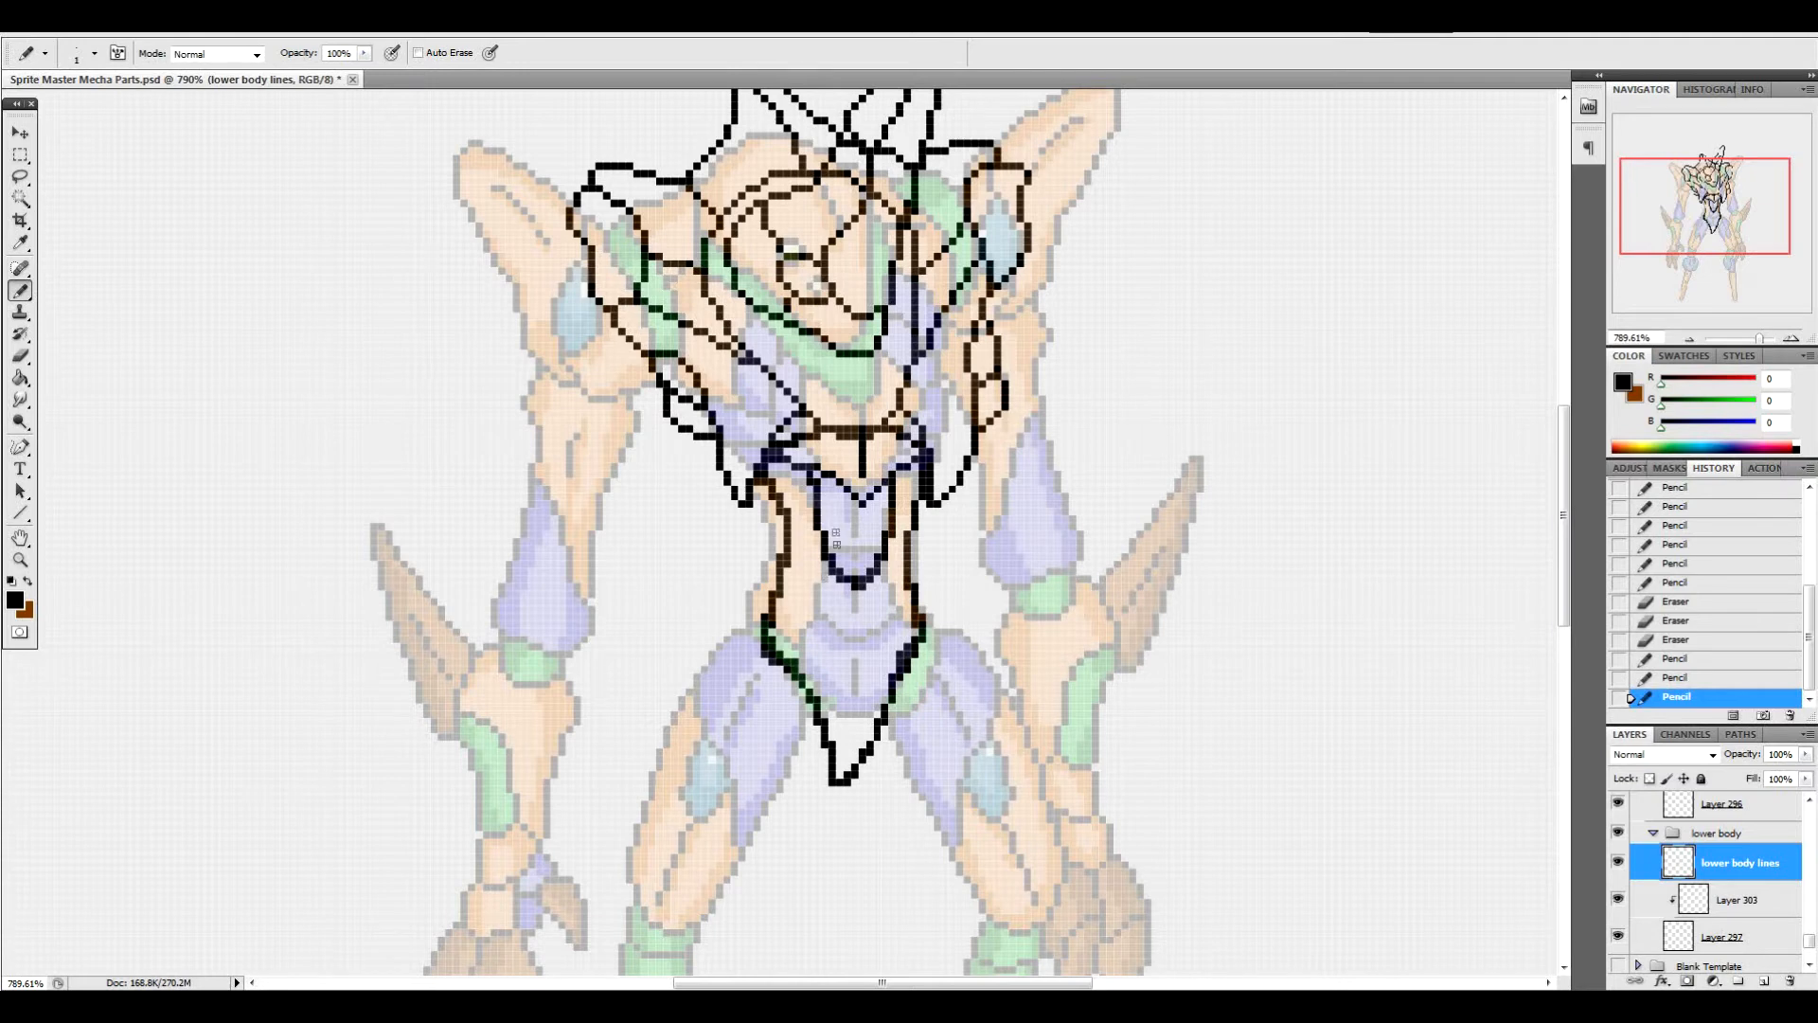
pyautogui.moveTo(839, 580)
pyautogui.mouseDown()
pyautogui.moveTo(831, 654)
pyautogui.moveTo(875, 576)
pyautogui.moveTo(905, 683)
pyautogui.mouseUp()
pyautogui.moveTo(854, 665); pyautogui.dragTo(854, 739)
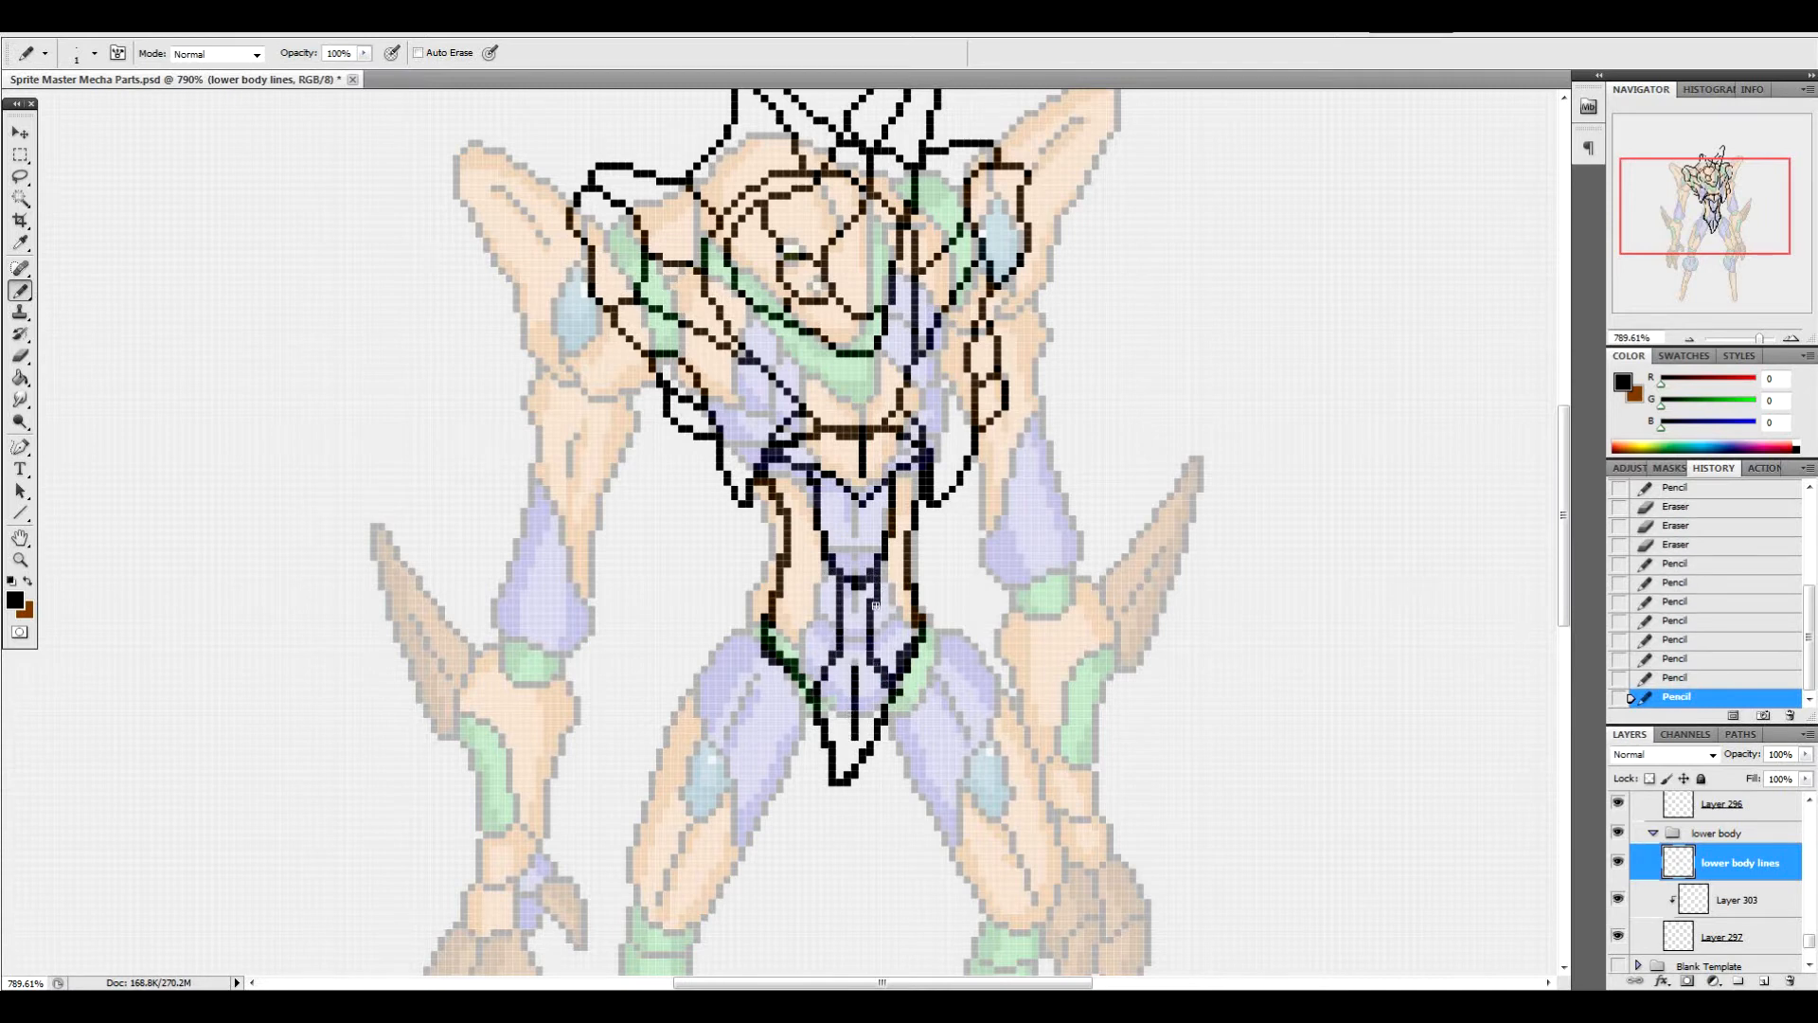
pyautogui.moveTo(875, 584); pyautogui.dragTo(875, 659)
pyautogui.moveTo(872, 597)
pyautogui.mouseDown()
pyautogui.moveTo(876, 673)
pyautogui.moveTo(829, 646)
pyautogui.moveTo(883, 675)
pyautogui.moveTo(886, 593)
pyautogui.moveTo(887, 675)
pyautogui.moveTo(822, 670)
pyautogui.mouseUp()
pyautogui.click(832, 659)
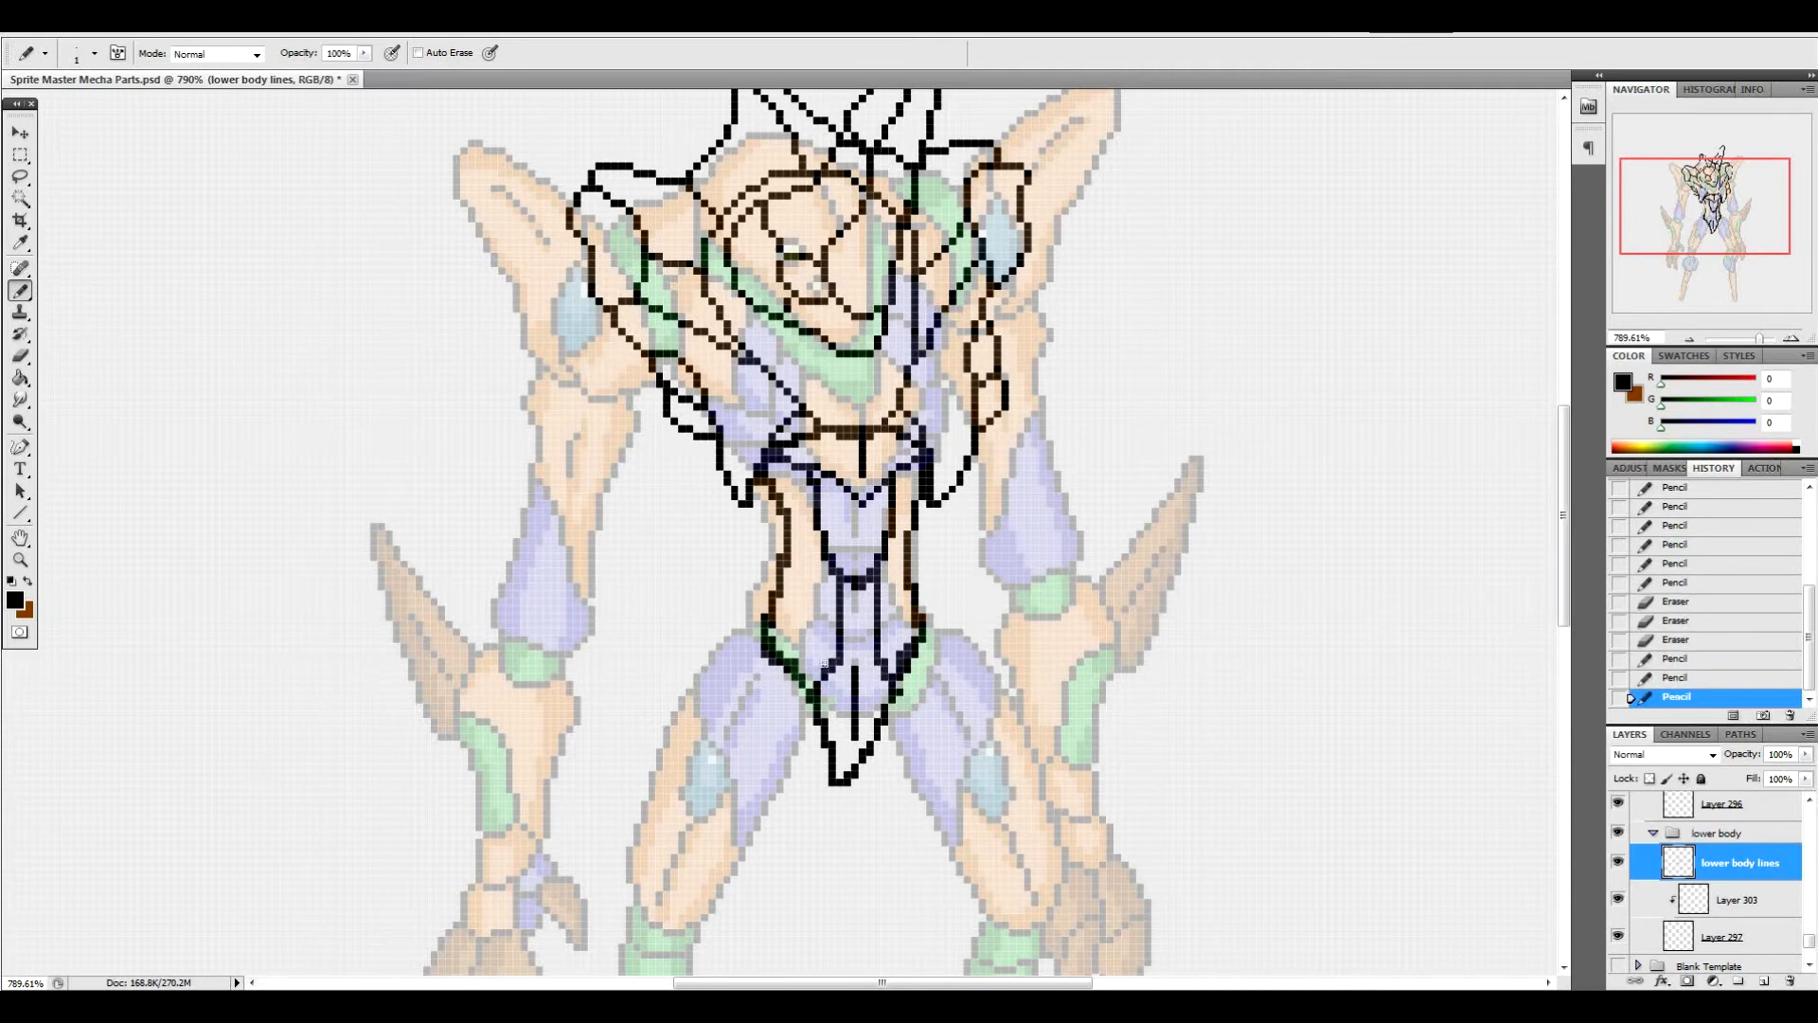
# Erase doubled pixels along the central abdomen panel to thin its outline
pyautogui.click(819, 483)
pyautogui.click(885, 532)
pyautogui.moveTo(877, 550); pyautogui.dragTo(869, 569)
pyautogui.click(864, 572)
pyautogui.click(859, 571)
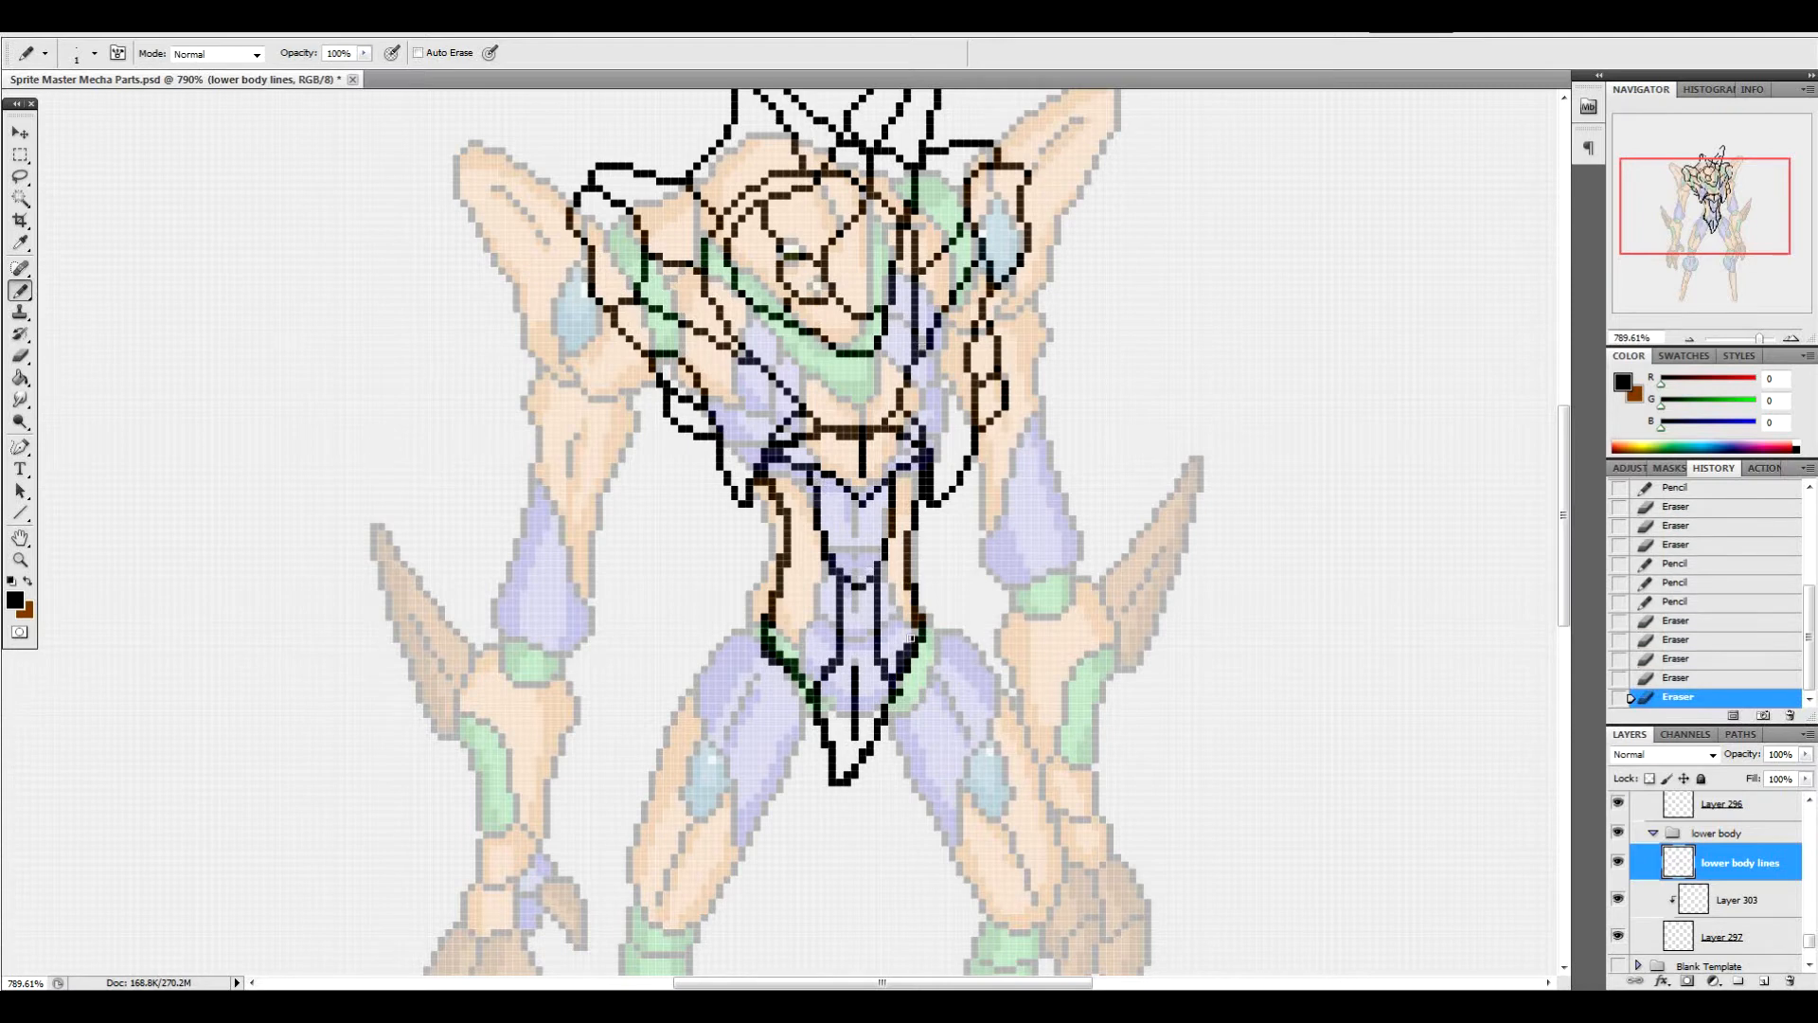
# Erase excess pixels along the inner side of the right waist and hip edge
pyautogui.moveTo(906, 592)
pyautogui.mouseDown()
pyautogui.moveTo(916, 639)
pyautogui.moveTo(898, 663)
pyautogui.mouseUp()
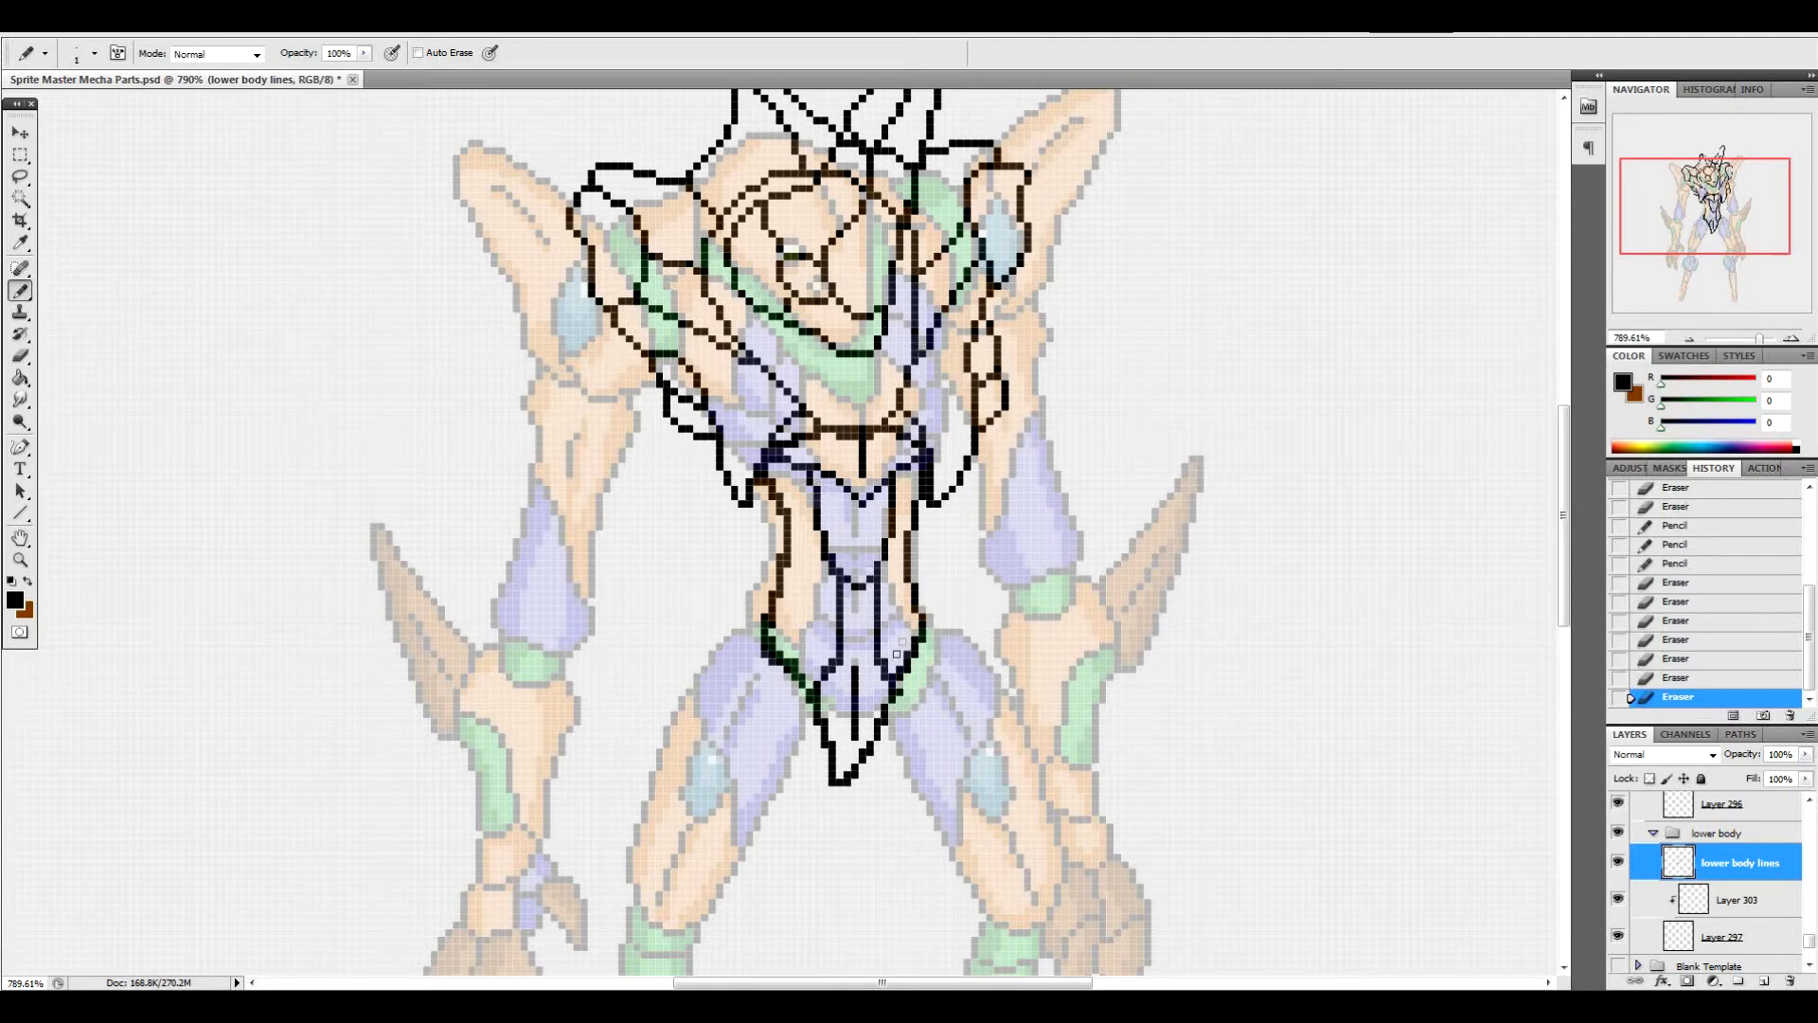
pyautogui.click(914, 636)
pyautogui.click(907, 653)
pyautogui.click(900, 667)
pyautogui.click(892, 674)
pyautogui.click(884, 675)
pyautogui.click(883, 667)
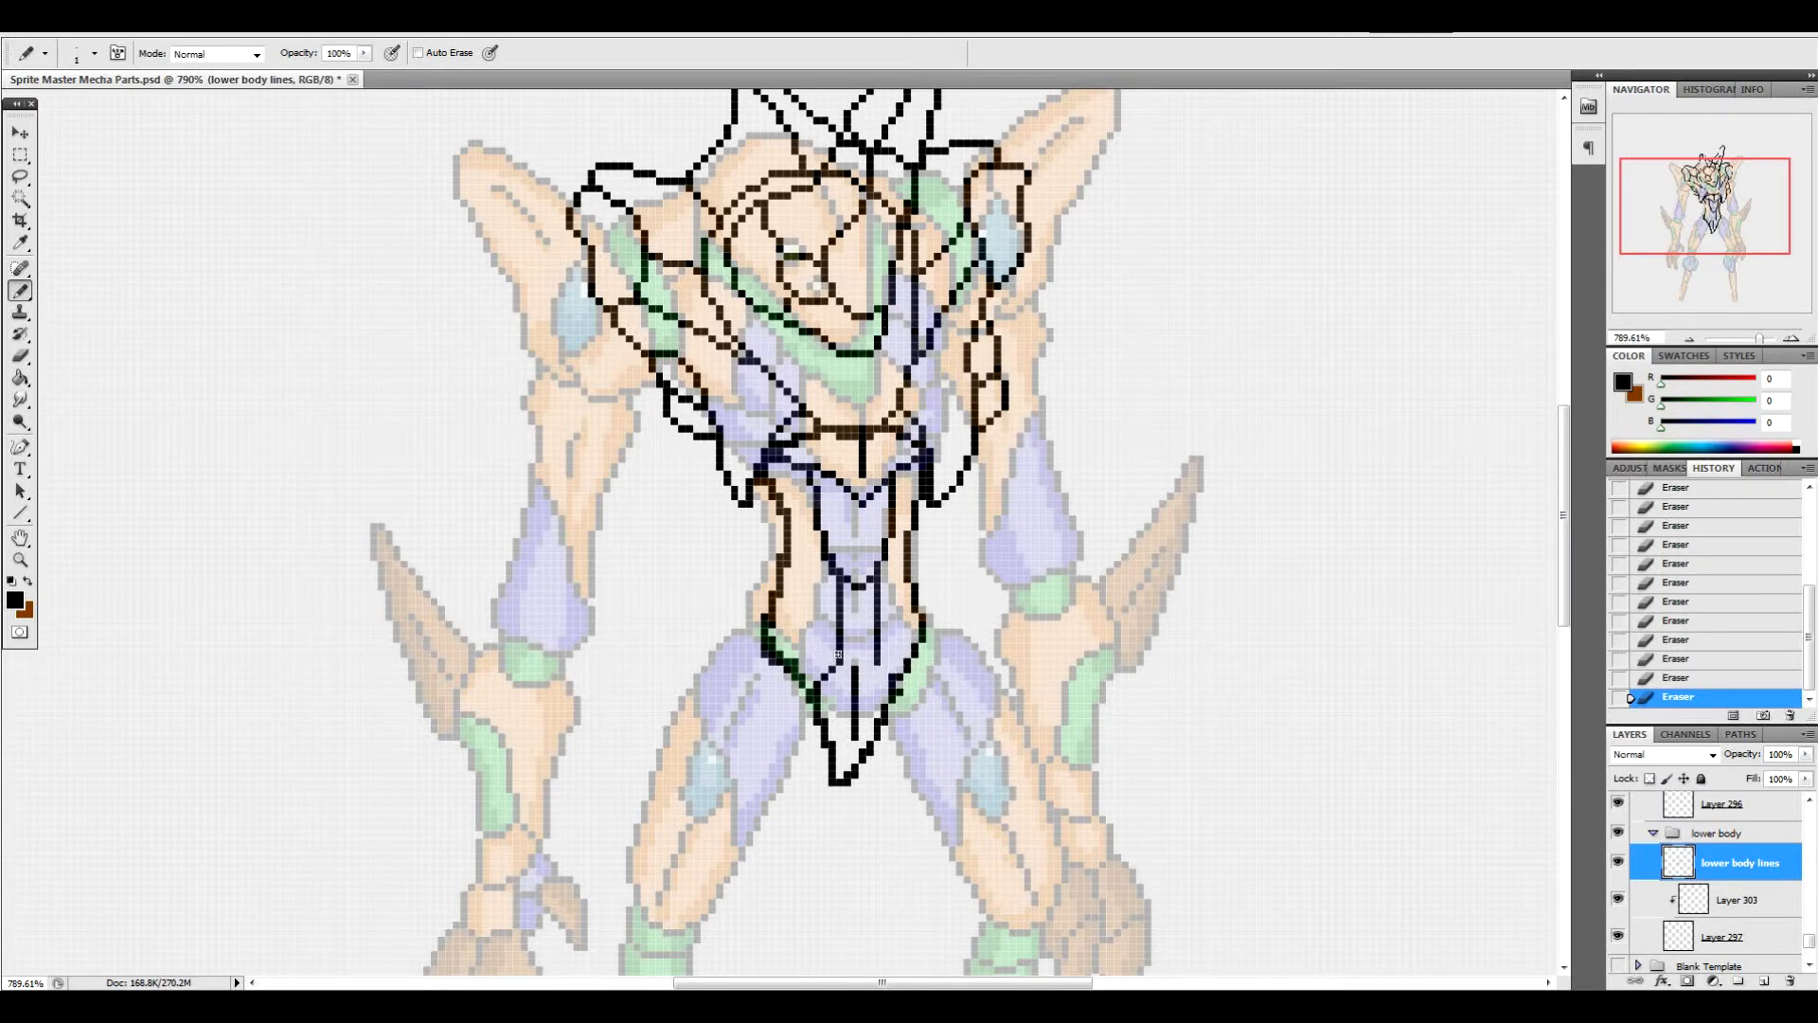
# Rework the slanted pelvis line near the right hip with single pencil and eraser pixels
pyautogui.moveTo(886, 664); pyautogui.dragTo(892, 661)
pyautogui.click(885, 663)
pyautogui.click(904, 672)
pyautogui.click(899, 678)
pyautogui.click(900, 684)
pyautogui.click(888, 656)
pyautogui.click(905, 668)
pyautogui.click(907, 668)
pyautogui.click(906, 674)
pyautogui.click(906, 674)
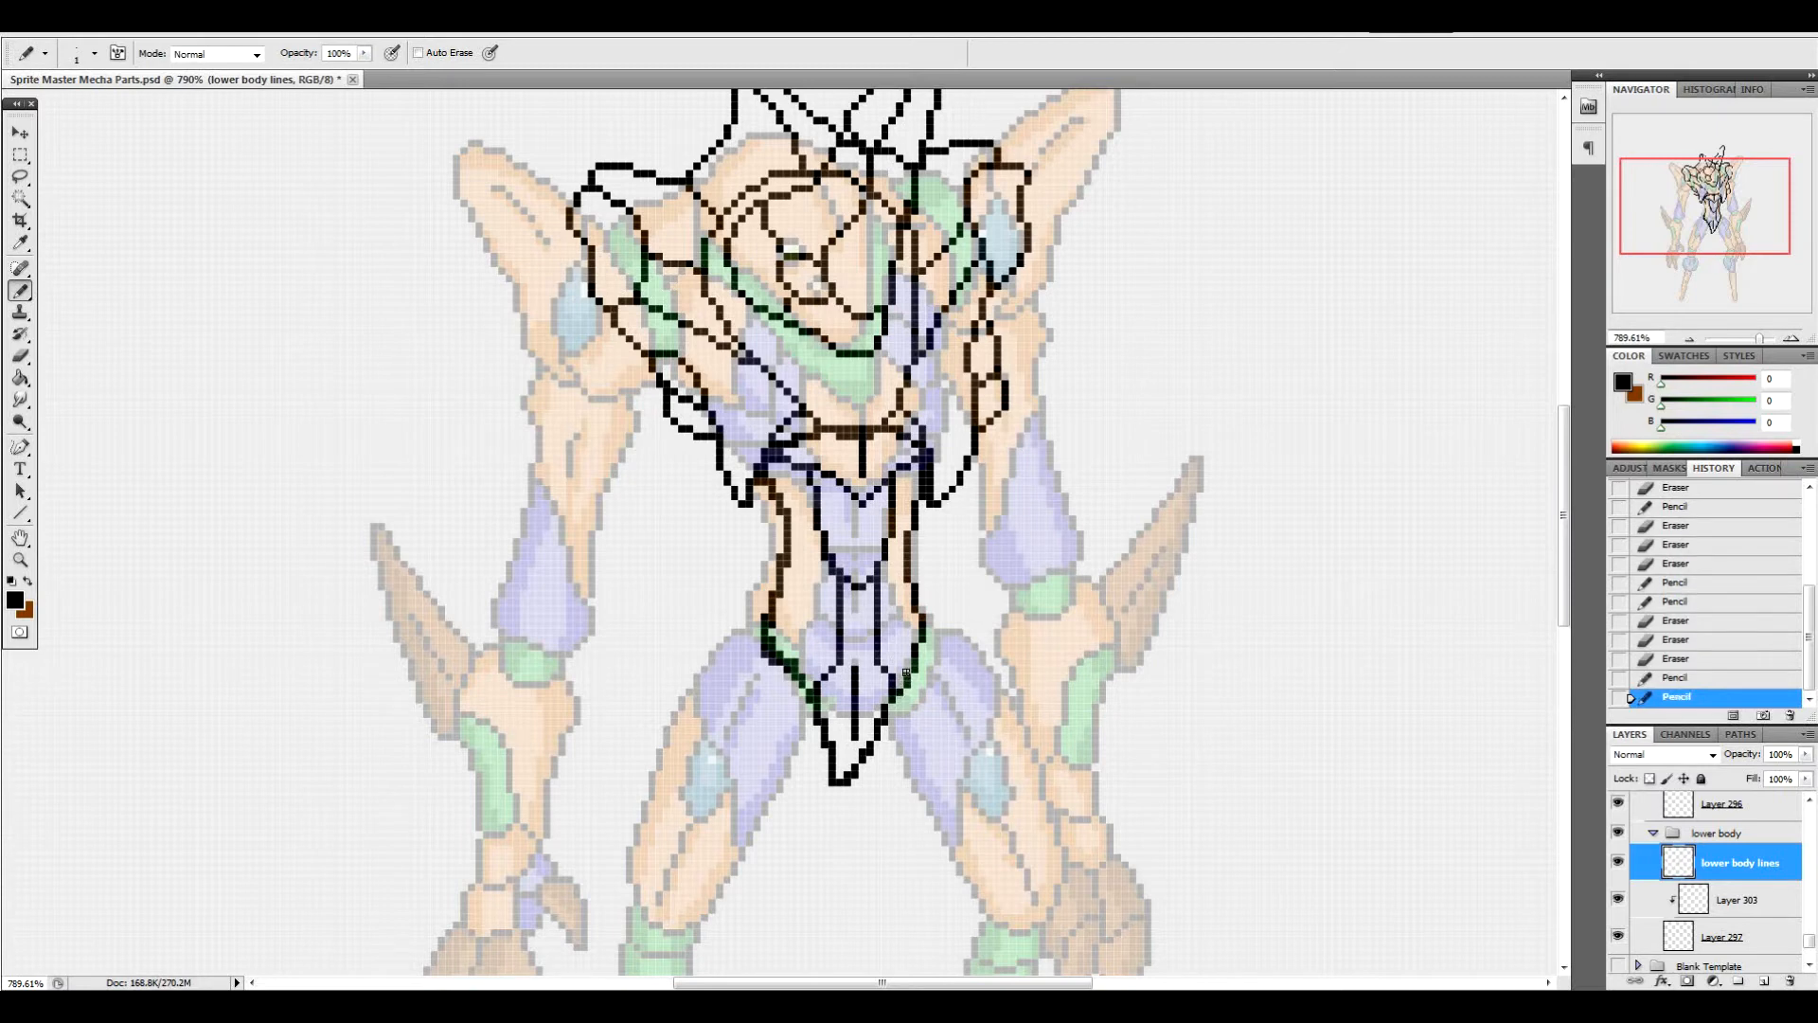
# Thin the left waist and hip outline to a single-pixel line by erasing doubled pixels
pyautogui.click(811, 697)
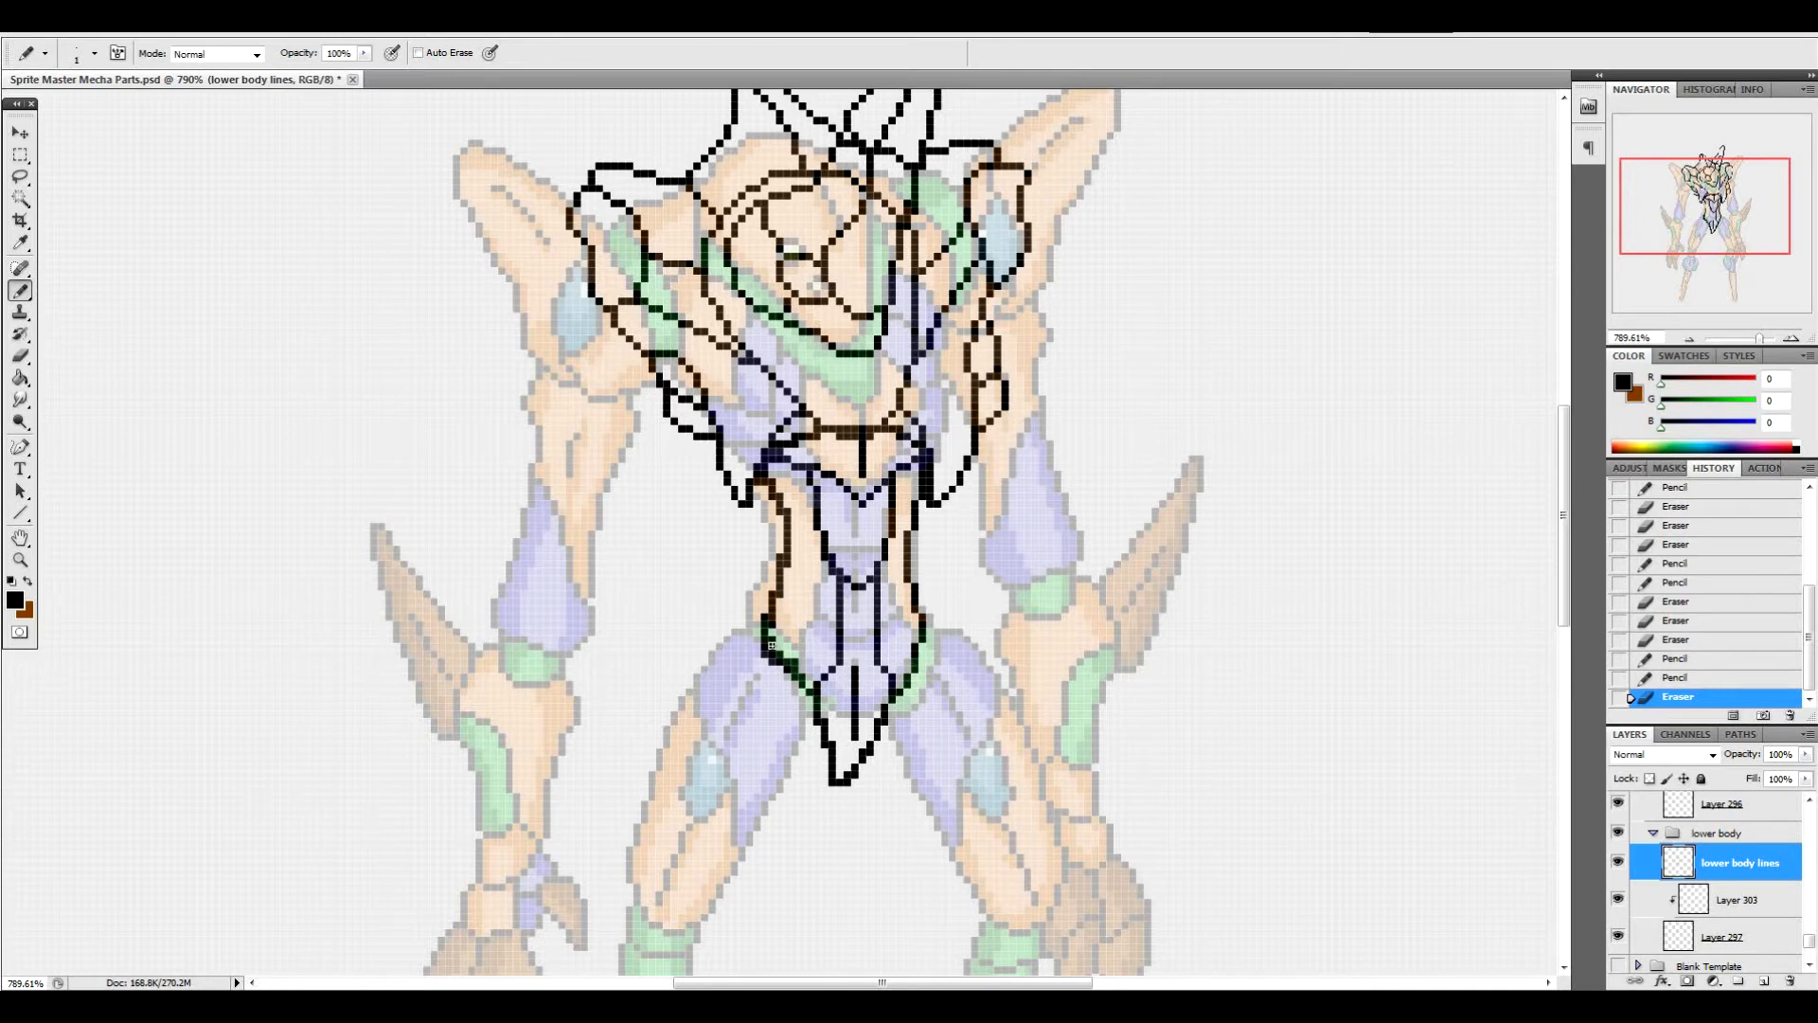
pyautogui.click(763, 616)
pyautogui.click(774, 592)
pyautogui.click(780, 566)
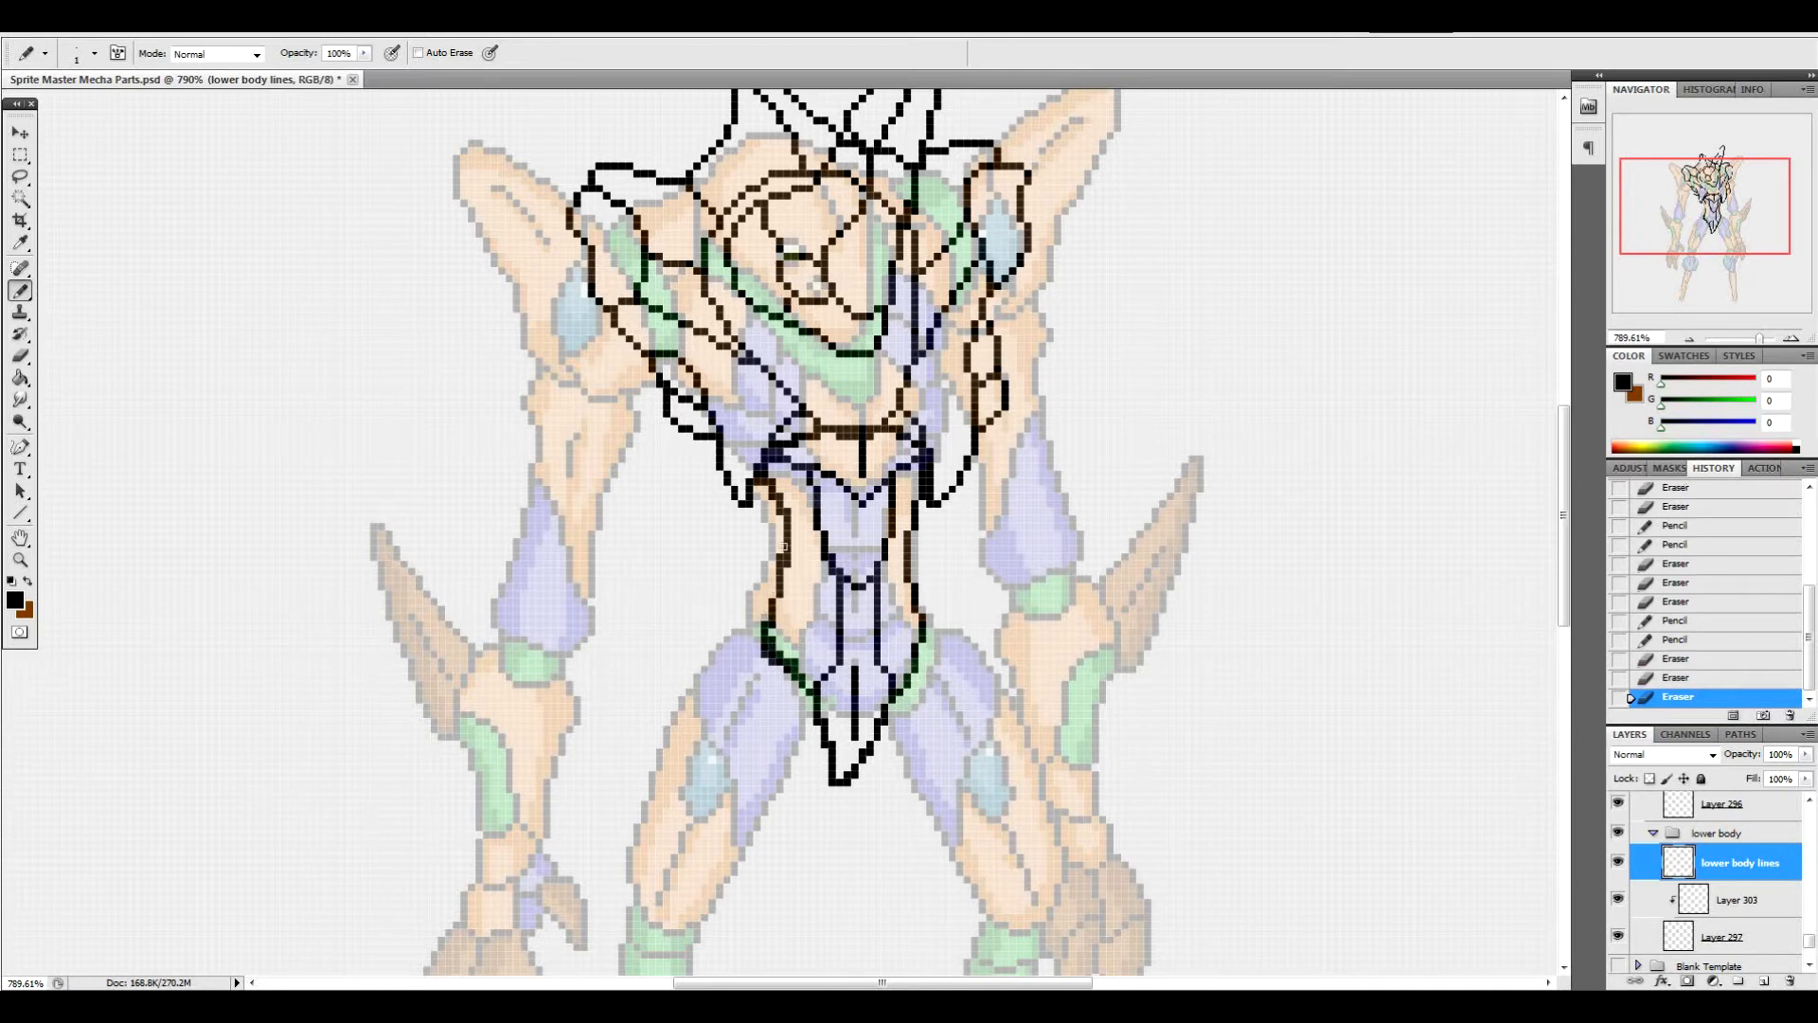
pyautogui.click(784, 596)
pyautogui.moveTo(773, 625); pyautogui.dragTo(780, 655)
pyautogui.moveTo(783, 656); pyautogui.dragTo(798, 671)
pyautogui.click(769, 656)
pyautogui.click(805, 669)
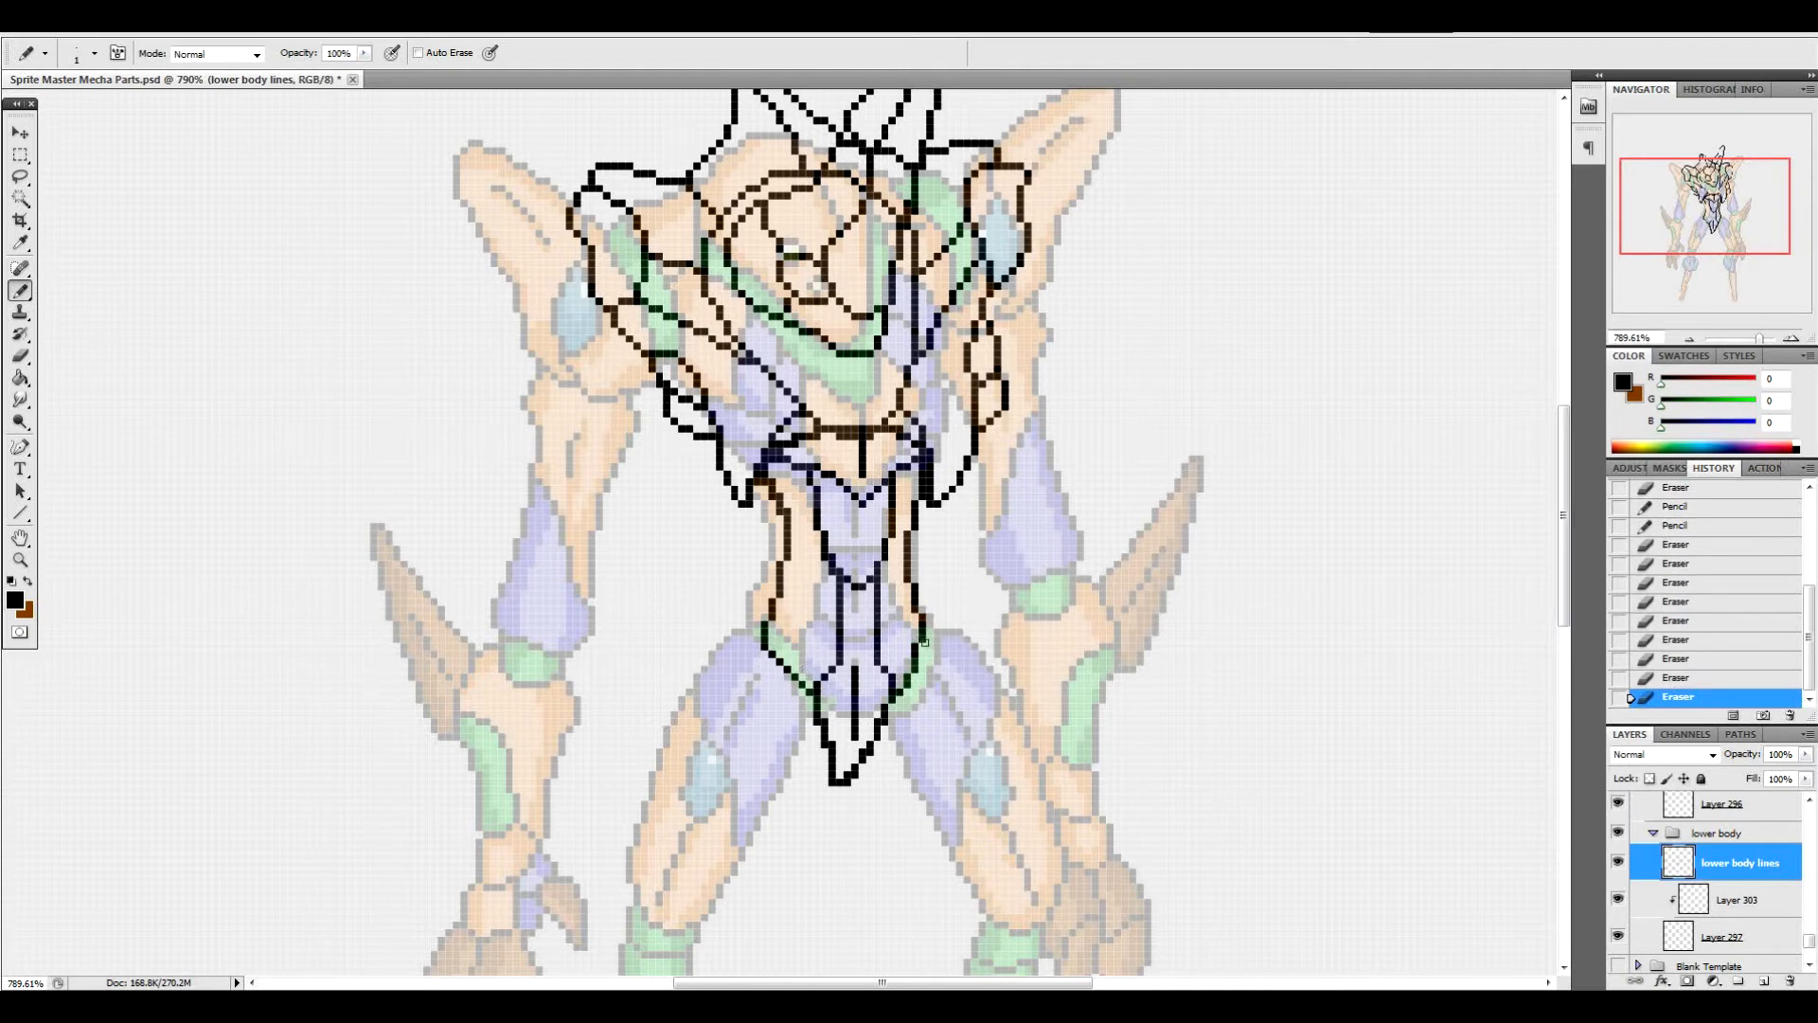
# Pencil a curved outer hip outline on both sides of the pelvis, following the green reference areas
pyautogui.click(923, 625)
pyautogui.click(921, 630)
pyautogui.moveTo(759, 636)
pyautogui.mouseDown()
pyautogui.moveTo(761, 667)
pyautogui.moveTo(814, 715)
pyautogui.mouseUp()
pyautogui.moveTo(924, 630)
pyautogui.mouseDown()
pyautogui.moveTo(924, 692)
pyautogui.moveTo(884, 708)
pyautogui.mouseUp()
pyautogui.click(882, 714)
pyautogui.click(927, 642)
pyautogui.click(930, 671)
pyautogui.click(920, 691)
pyautogui.click(913, 685)
pyautogui.click(918, 632)
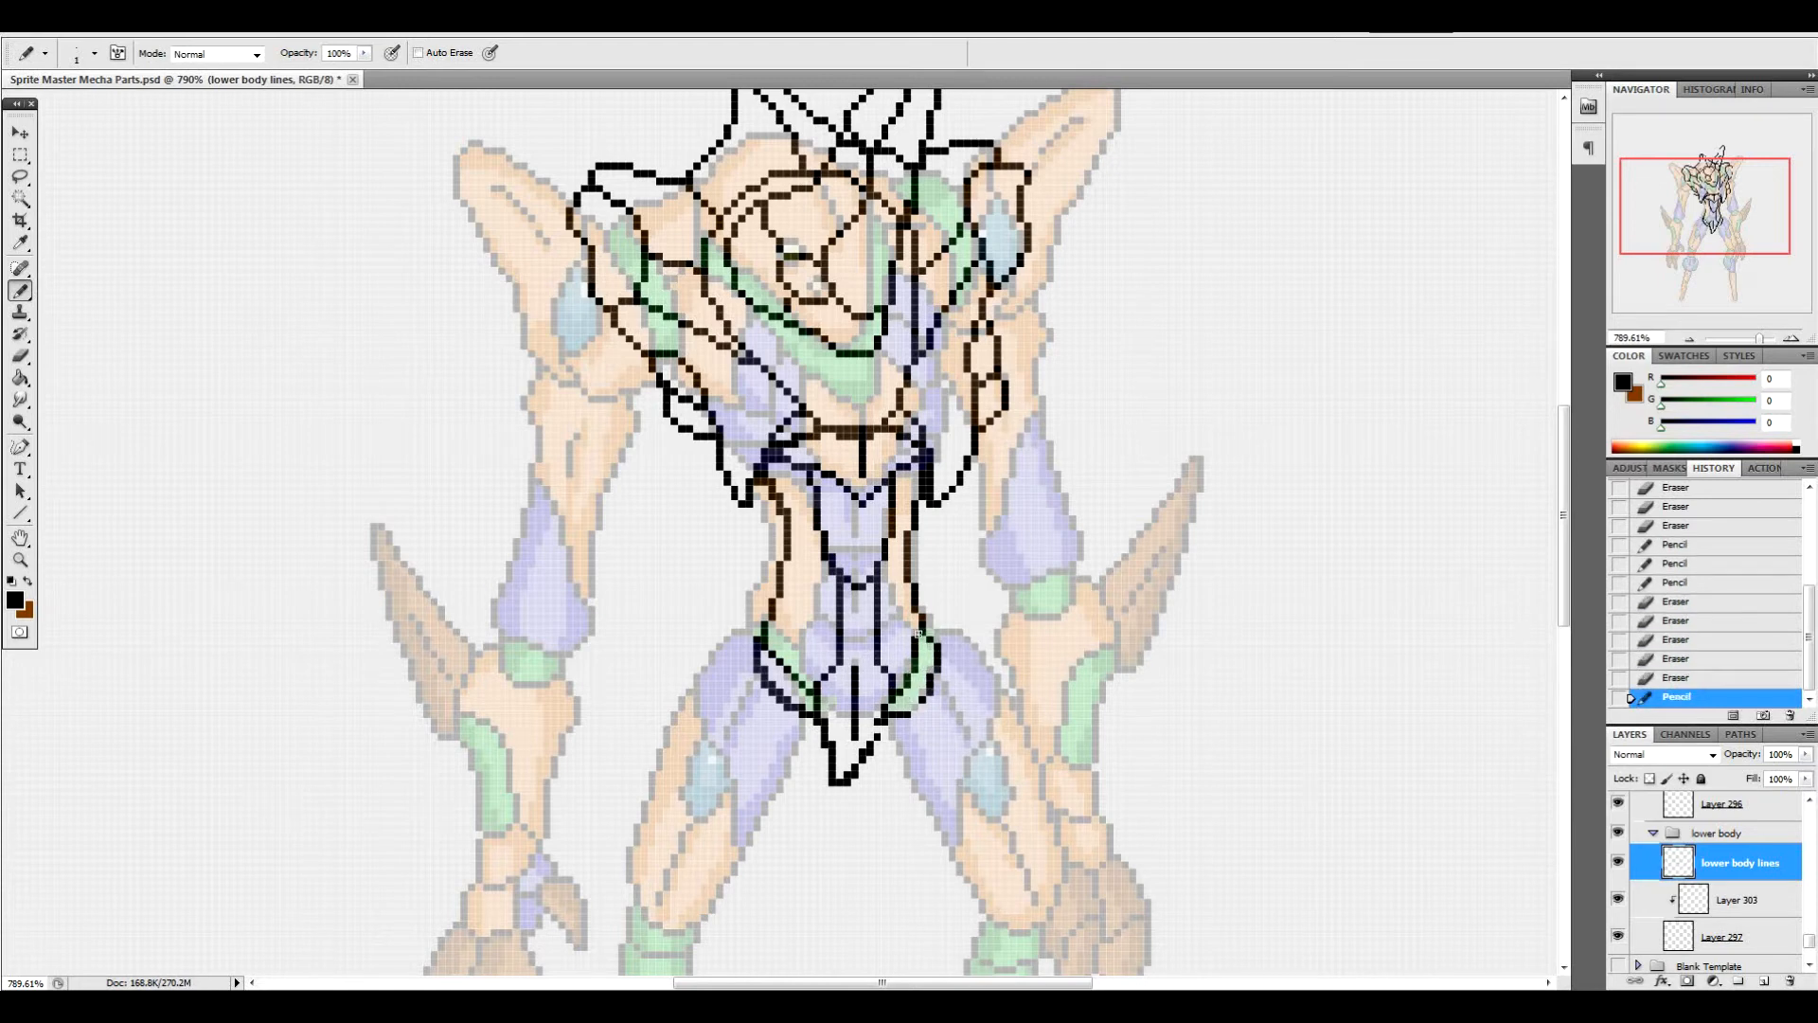
# Erase doubled corner pixels along the curved hip outlines
pyautogui.click(758, 644)
pyautogui.click(769, 672)
pyautogui.click(800, 699)
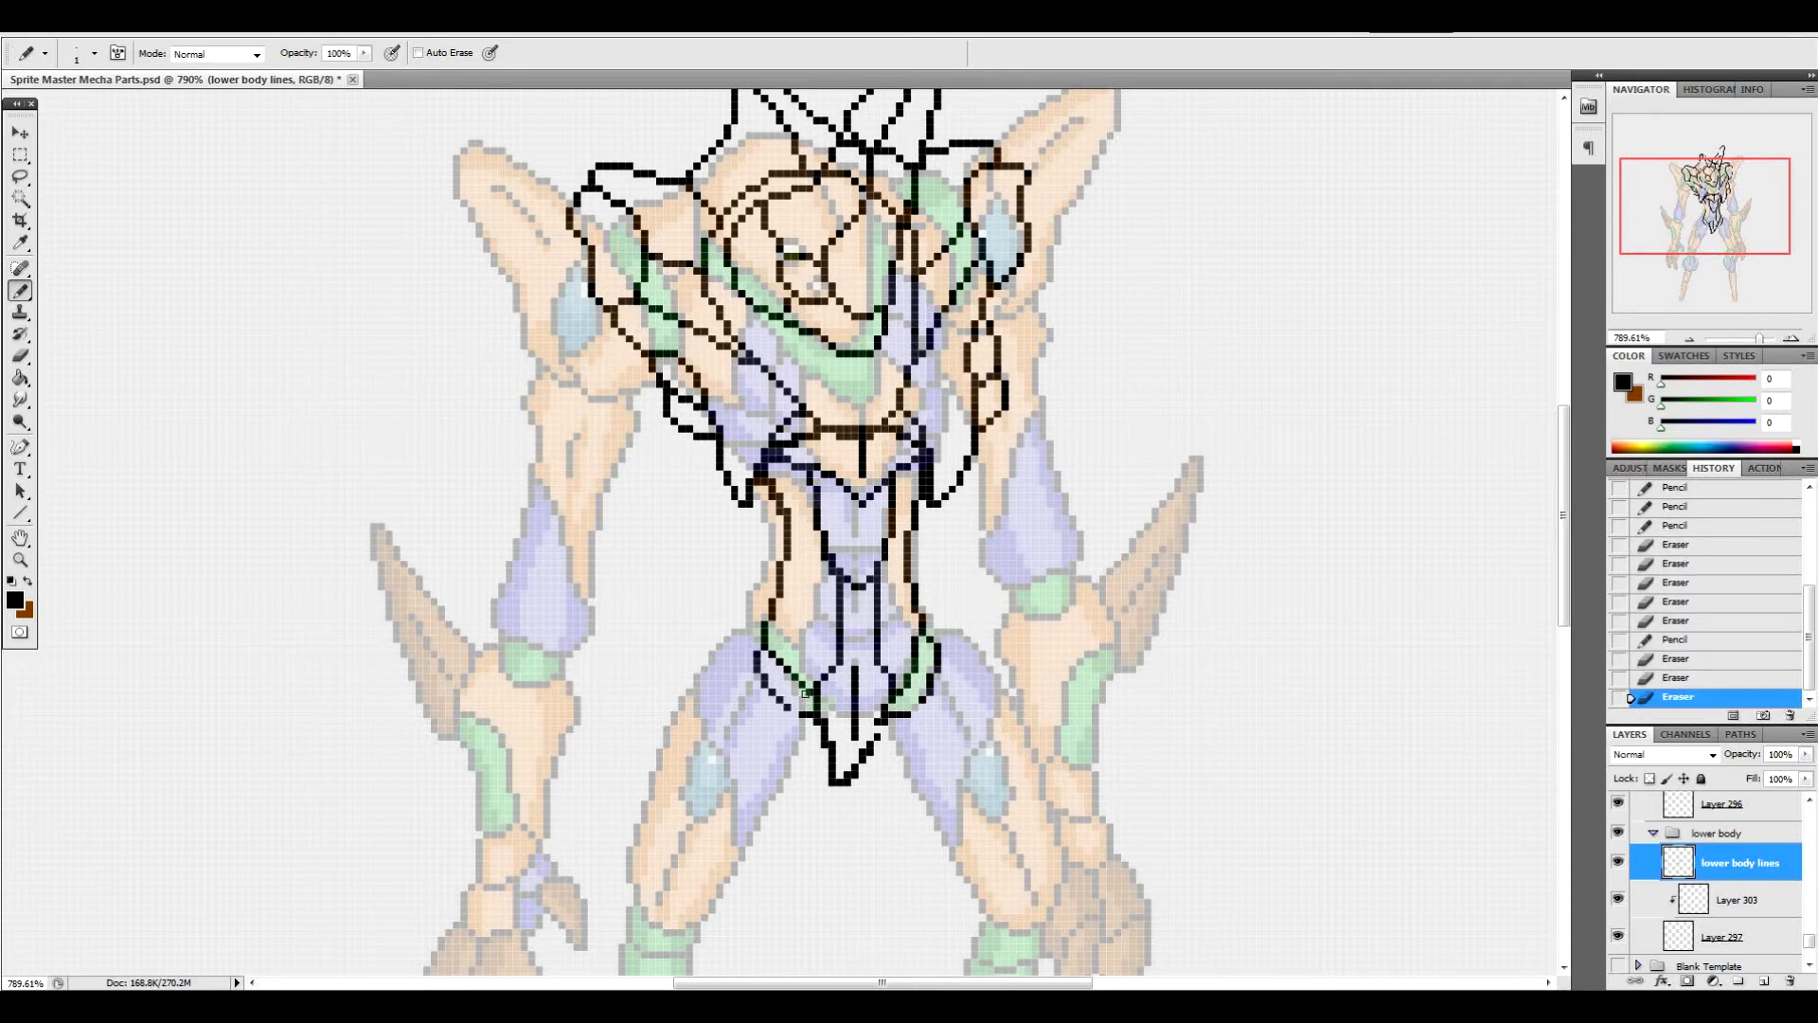
pyautogui.click(800, 701)
pyautogui.click(916, 712)
# Erase the off-centre pointed tip of the pelvis
pyautogui.moveTo(891, 712); pyautogui.dragTo(845, 777)
pyautogui.click(834, 786)
pyautogui.click(834, 739)
pyautogui.click(816, 725)
pyautogui.click(831, 779)
pyautogui.click(839, 785)
pyautogui.moveTo(846, 794)
pyautogui.mouseDown()
pyautogui.moveTo(854, 770)
pyautogui.moveTo(854, 791)
pyautogui.mouseUp()
pyautogui.click(862, 775)
pyautogui.click(869, 766)
pyautogui.click(876, 754)
pyautogui.click(879, 729)
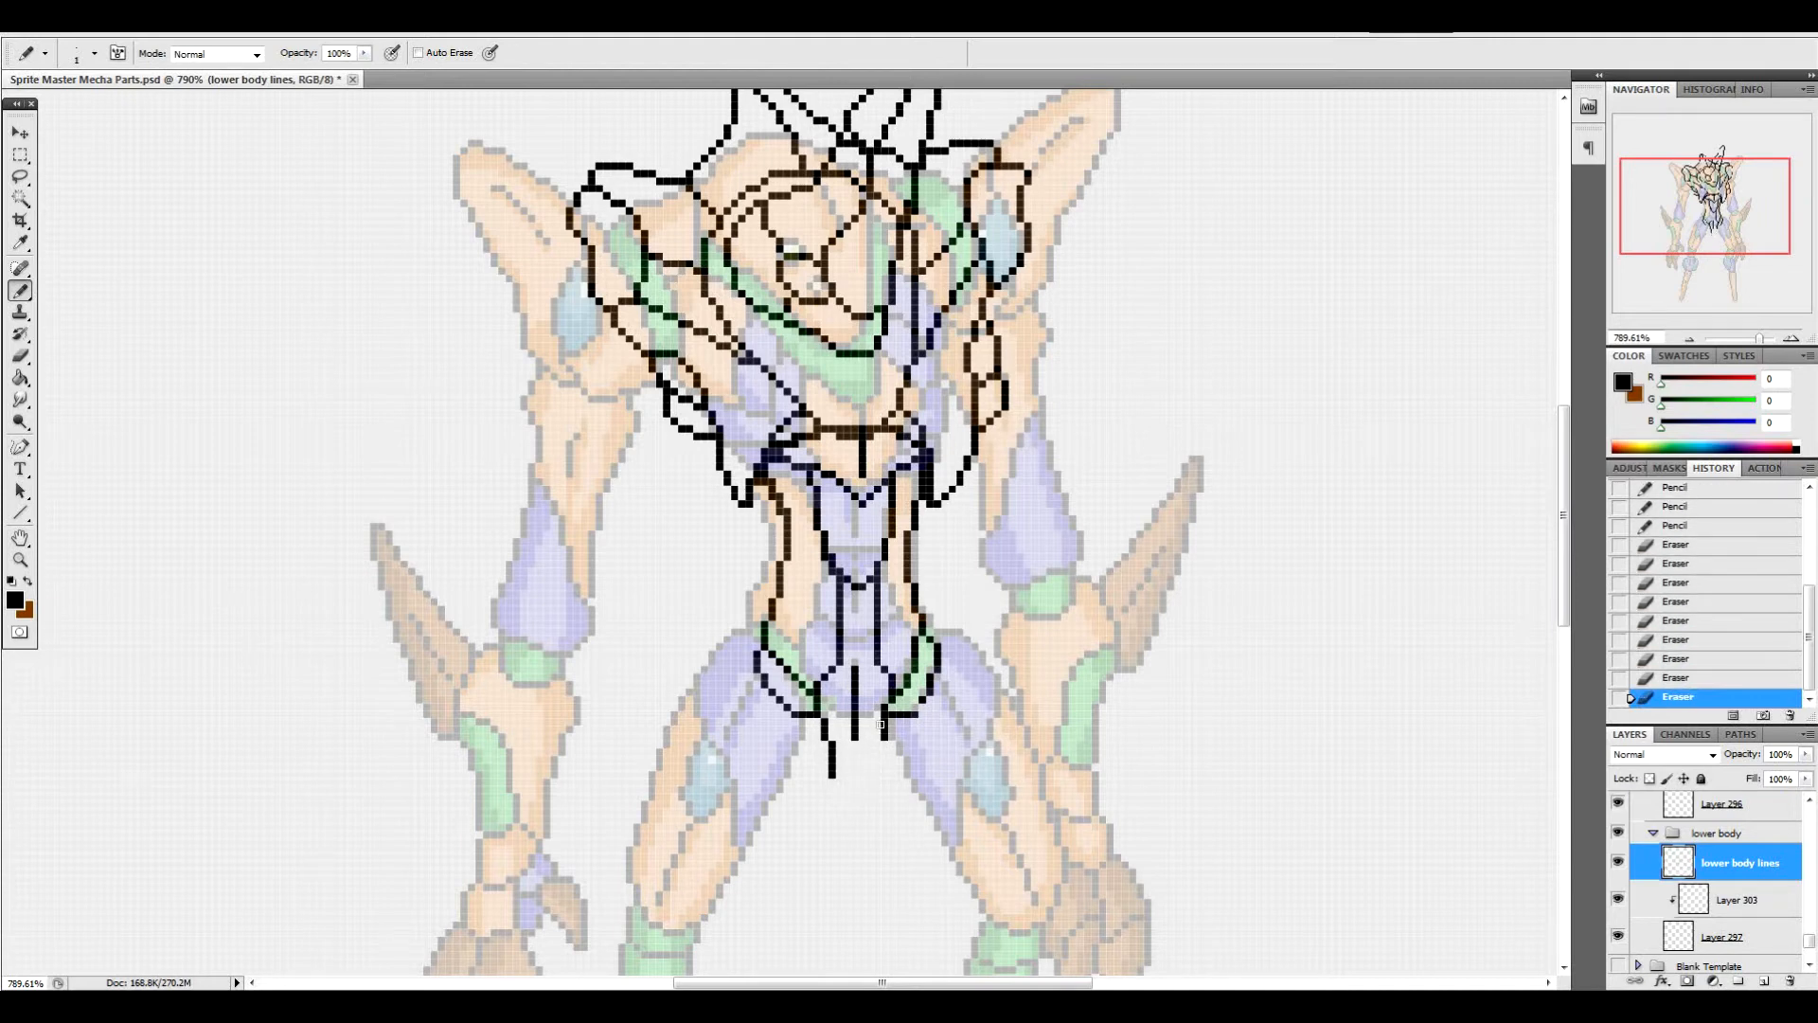
# Redraw the pelvis tip centred below the waist and trim its excess pixels
pyautogui.moveTo(882, 725)
pyautogui.mouseDown()
pyautogui.moveTo(883, 708)
pyautogui.moveTo(856, 789)
pyautogui.mouseUp()
pyautogui.moveTo(825, 722)
pyautogui.mouseDown()
pyautogui.moveTo(849, 778)
pyautogui.moveTo(833, 731)
pyautogui.moveTo(834, 783)
pyautogui.mouseUp()
pyautogui.click(846, 763)
pyautogui.click(848, 772)
pyautogui.click(854, 795)
pyautogui.click(864, 780)
pyautogui.click(870, 765)
pyautogui.click(878, 747)
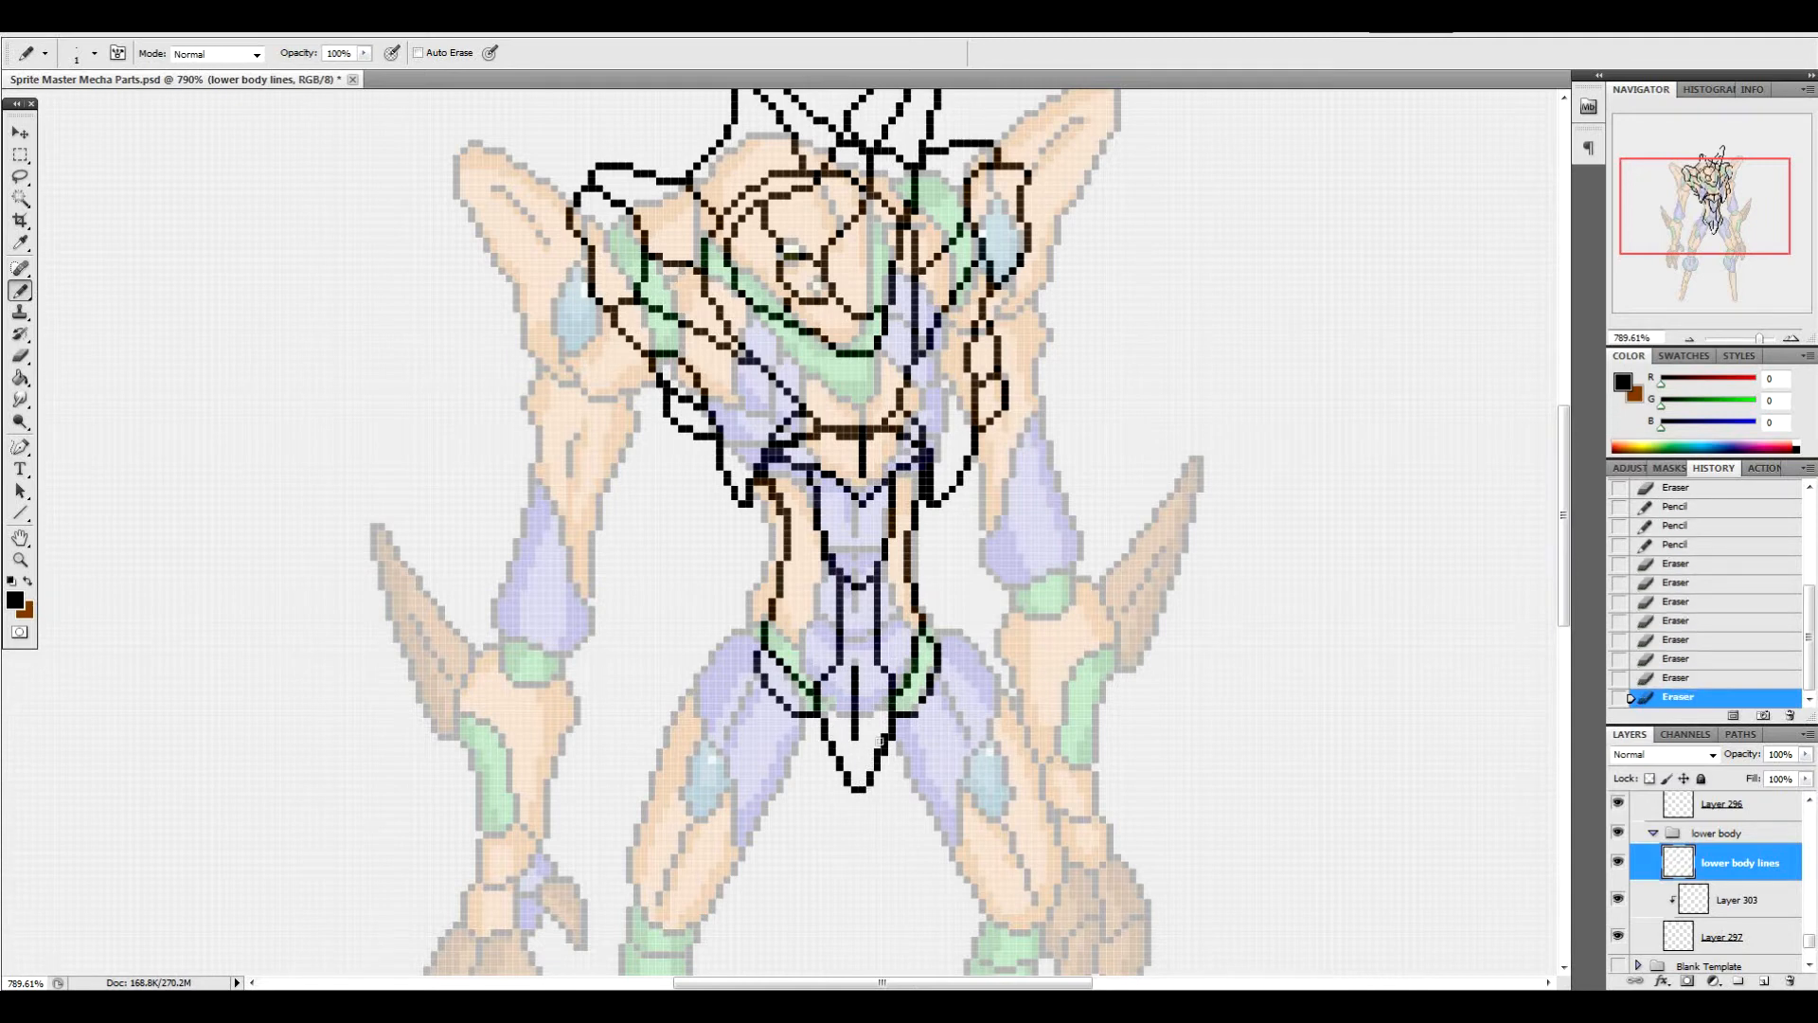
# Touch up the pixels where the right hip curve meets the pelvis
pyautogui.click(881, 723)
pyautogui.click(921, 699)
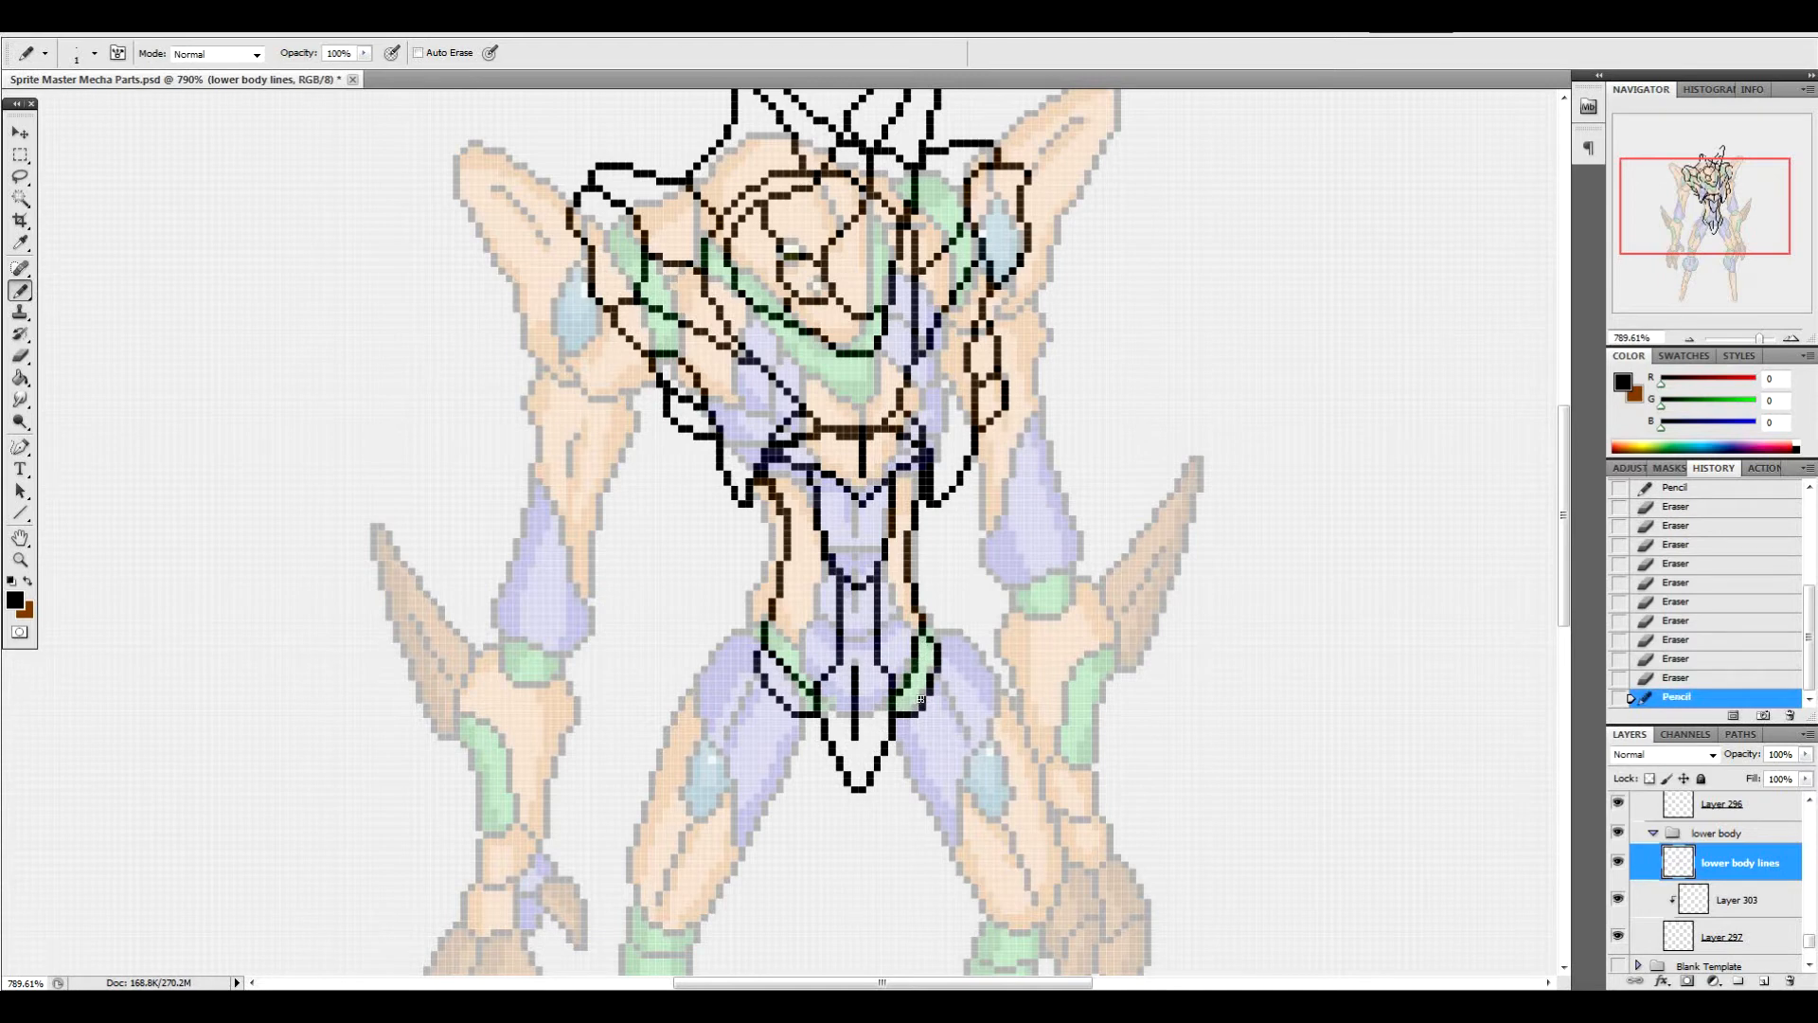
pyautogui.click(921, 700)
pyautogui.click(923, 706)
pyautogui.click(921, 709)
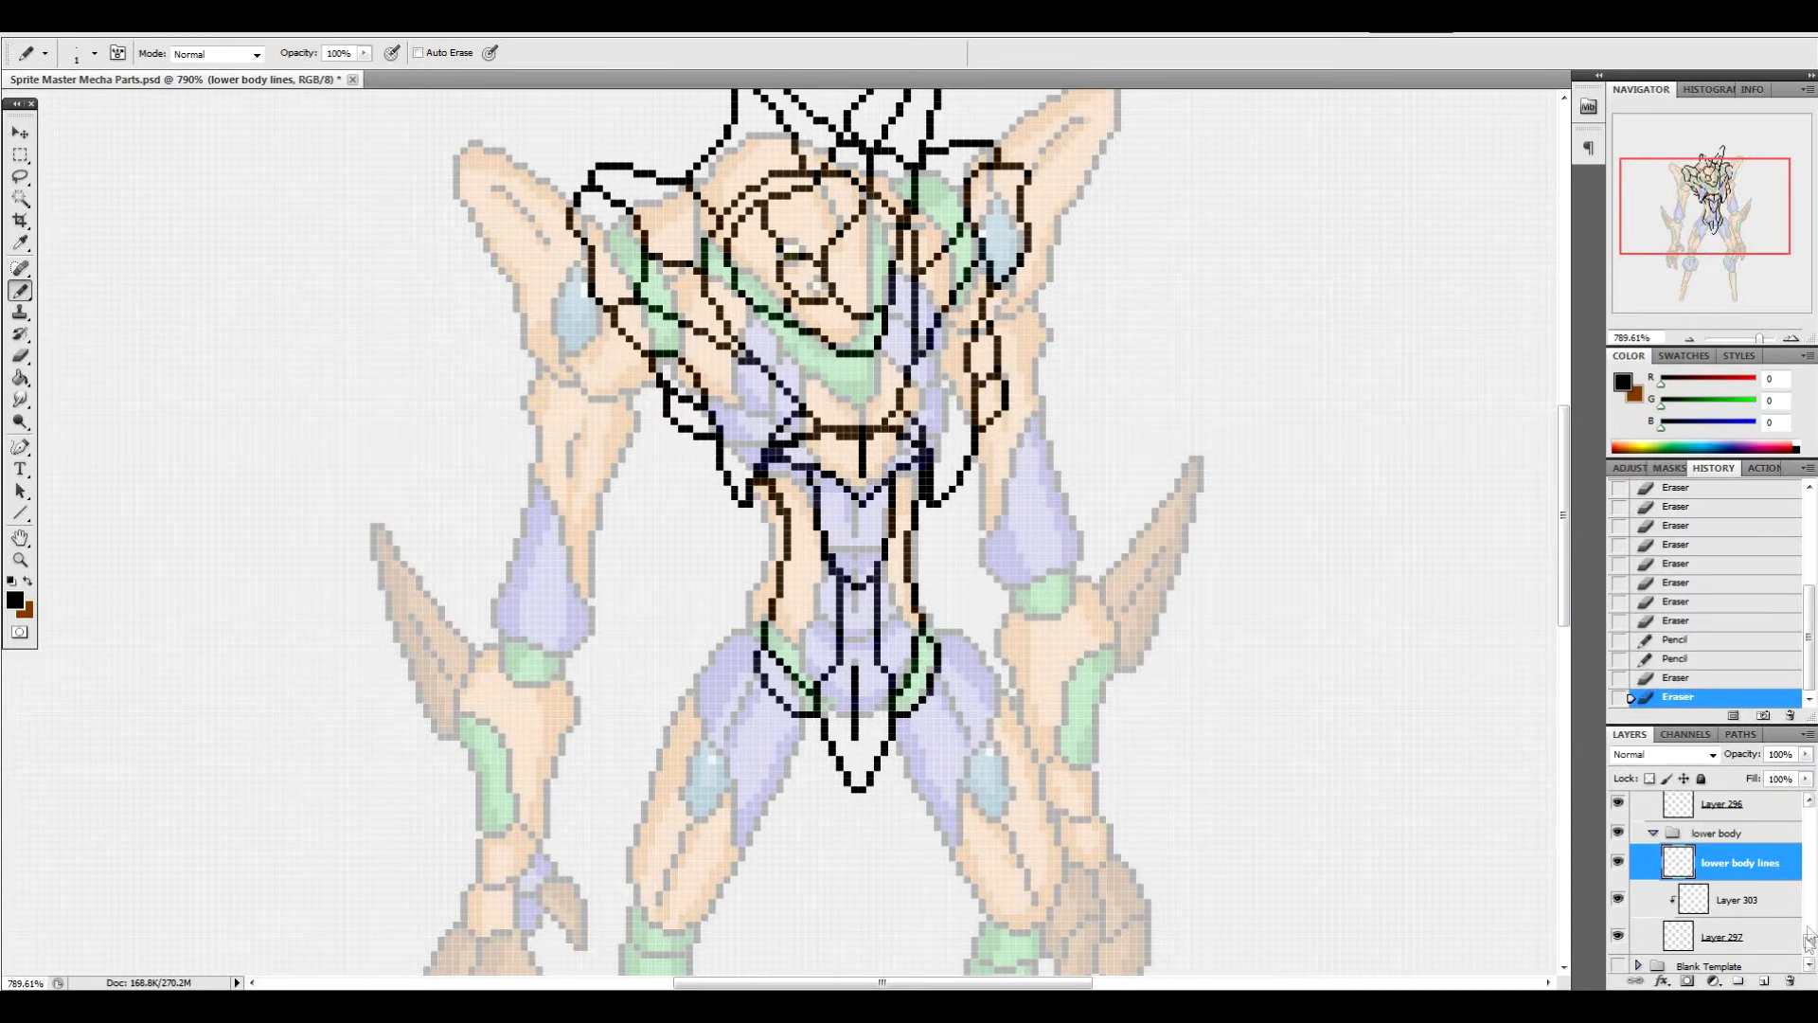
# Hide the upper body group and return to the lower body lines layer
pyautogui.scroll(5, 1810, 928)
pyautogui.moveTo(1810, 923); pyautogui.dragTo(1810, 899)
pyautogui.click(1618, 828)
pyautogui.click(1618, 828)
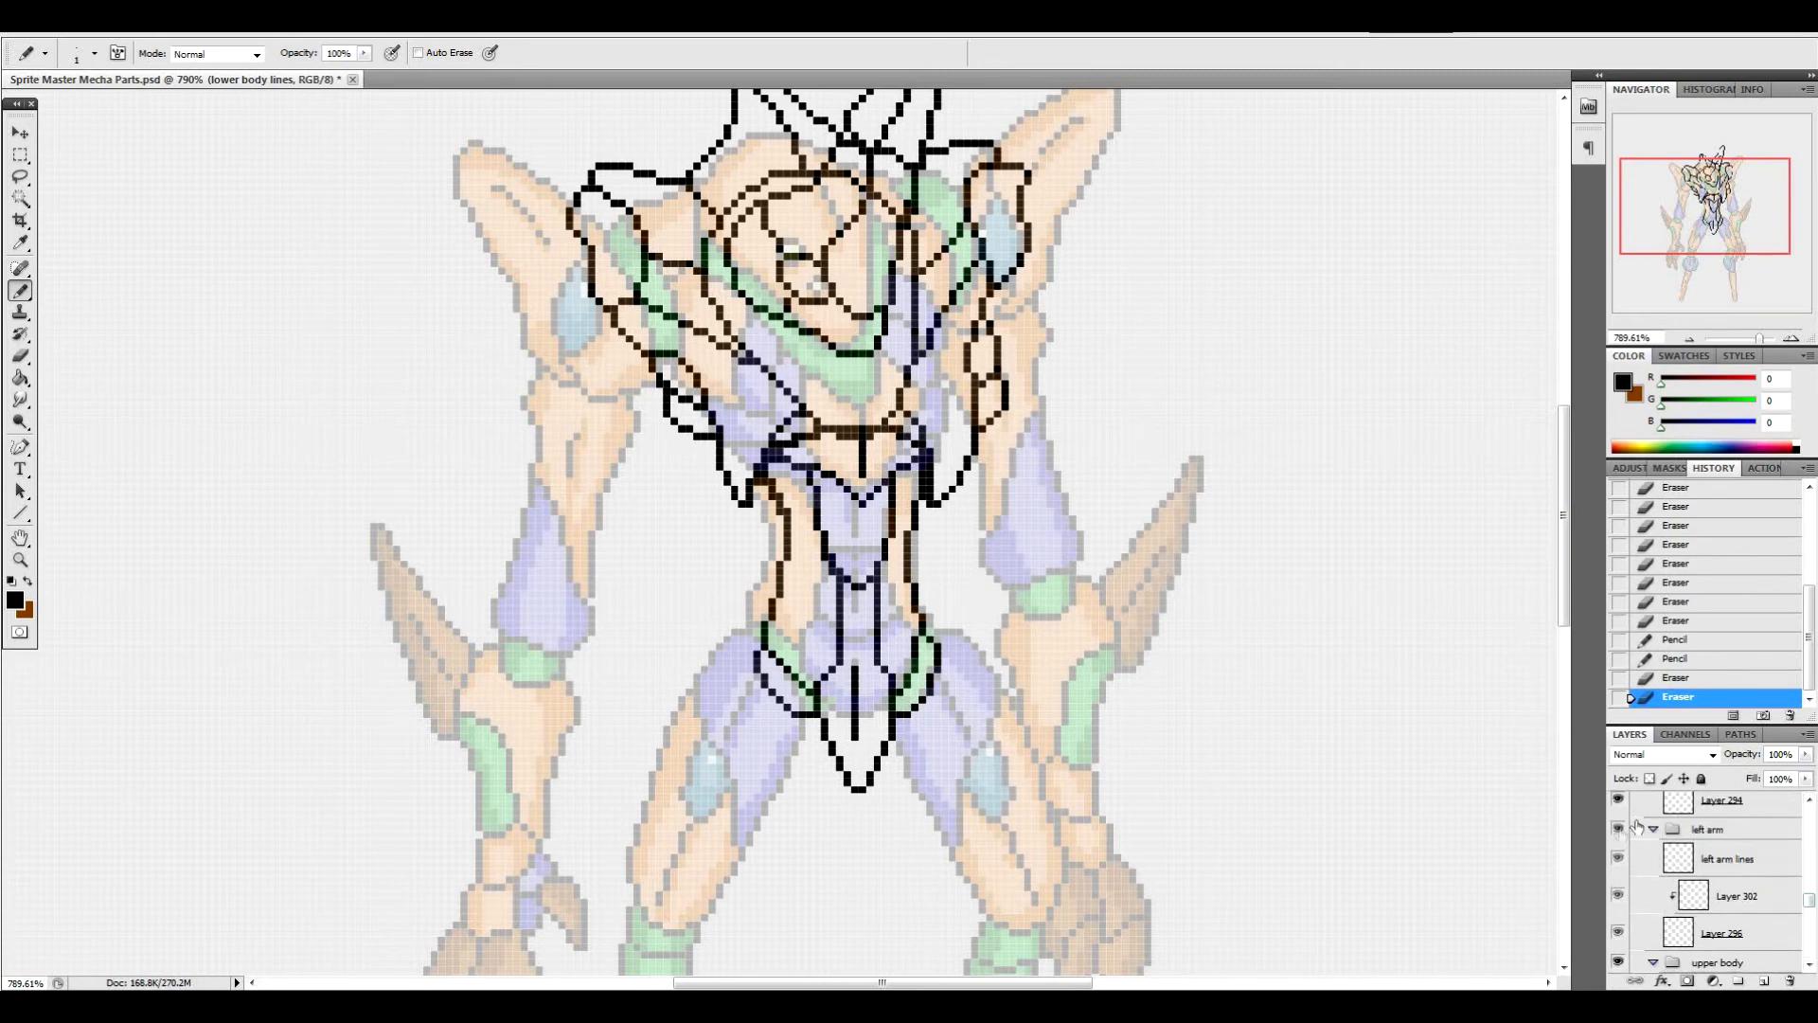
pyautogui.moveTo(1809, 905); pyautogui.dragTo(1809, 913)
pyautogui.click(1618, 838)
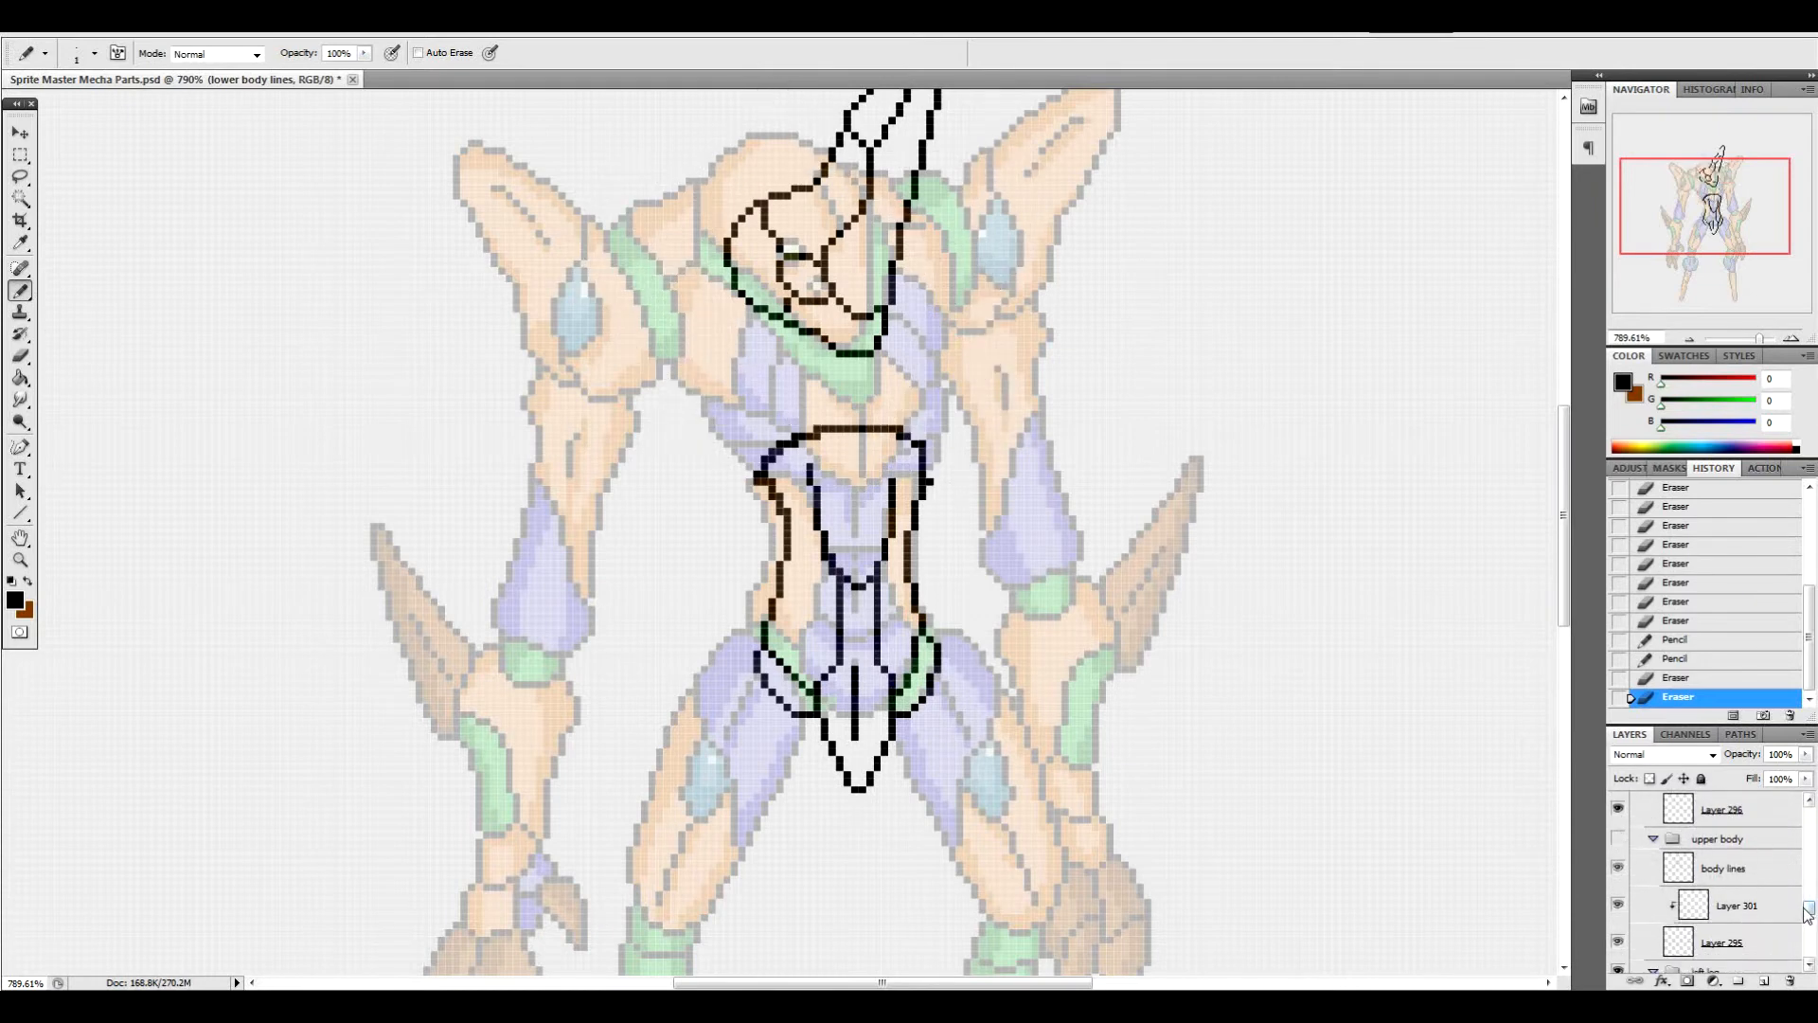
pyautogui.moveTo(1807, 908); pyautogui.dragTo(1810, 946)
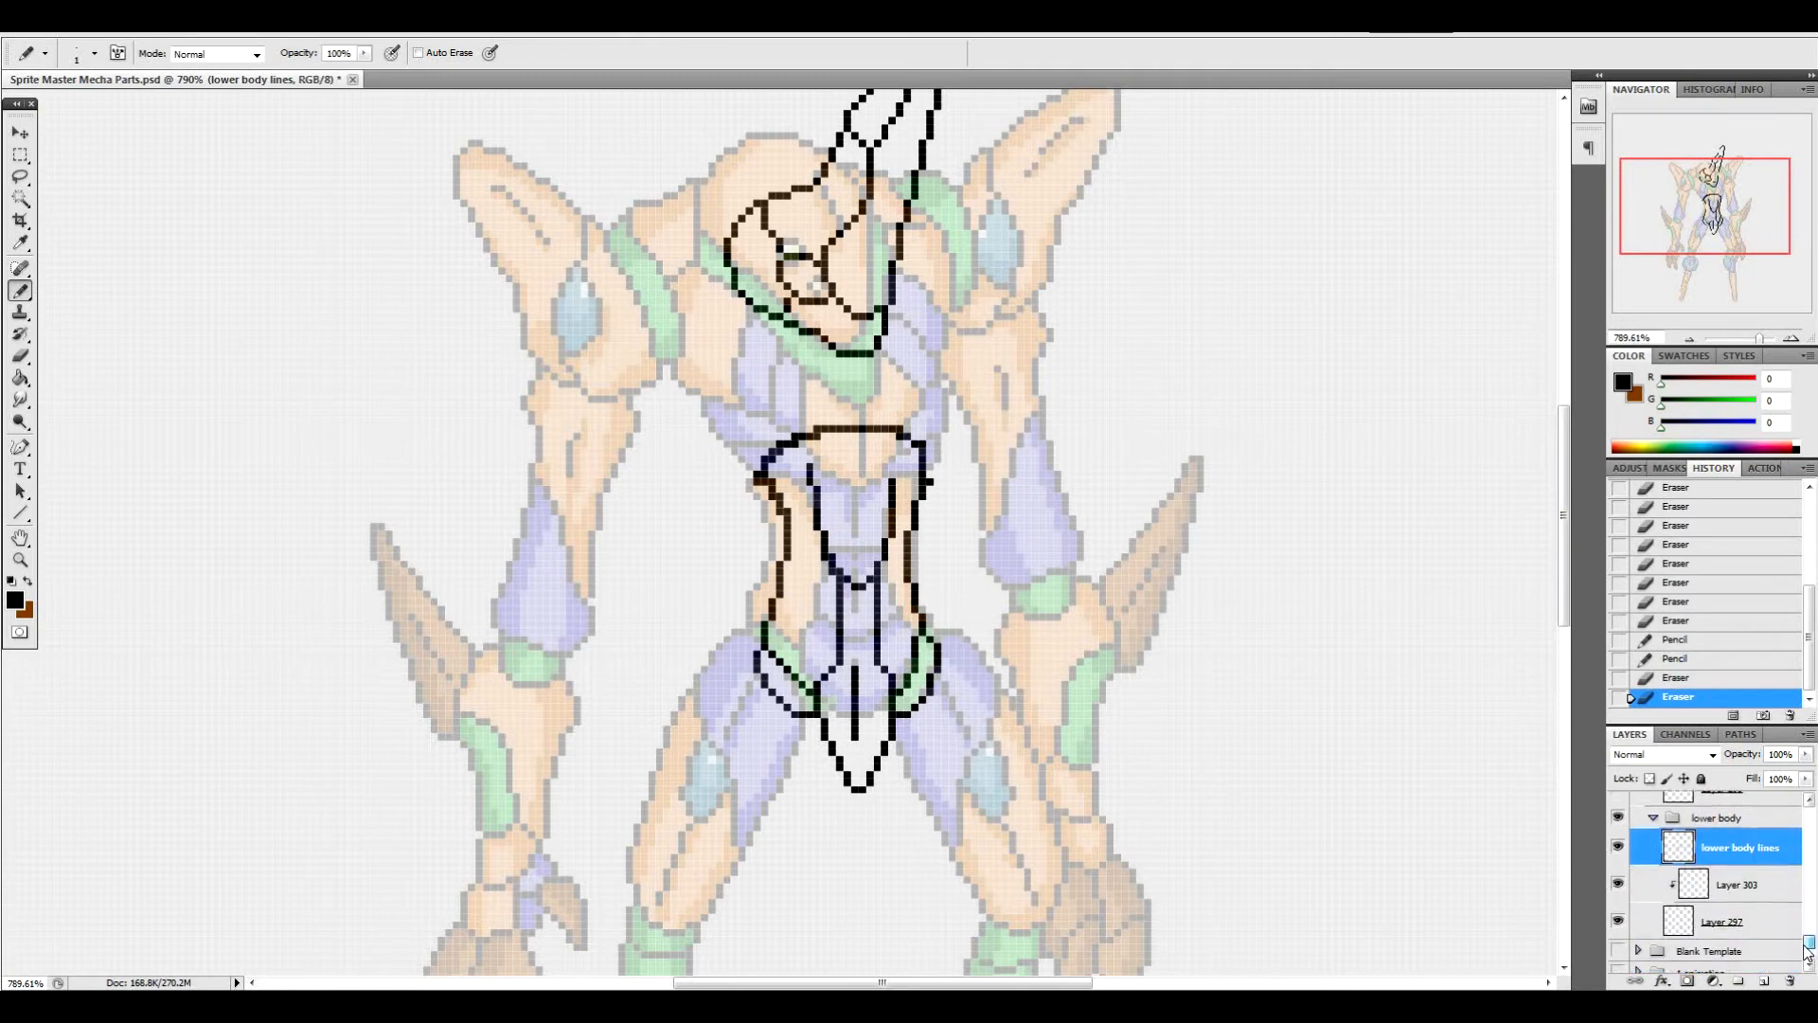
# Clean up the upper corners of the waist outline, rounding them and removing stray pixels on both sides
pyautogui.click(761, 479)
pyautogui.click(776, 480)
pyautogui.click(773, 484)
pyautogui.click(780, 494)
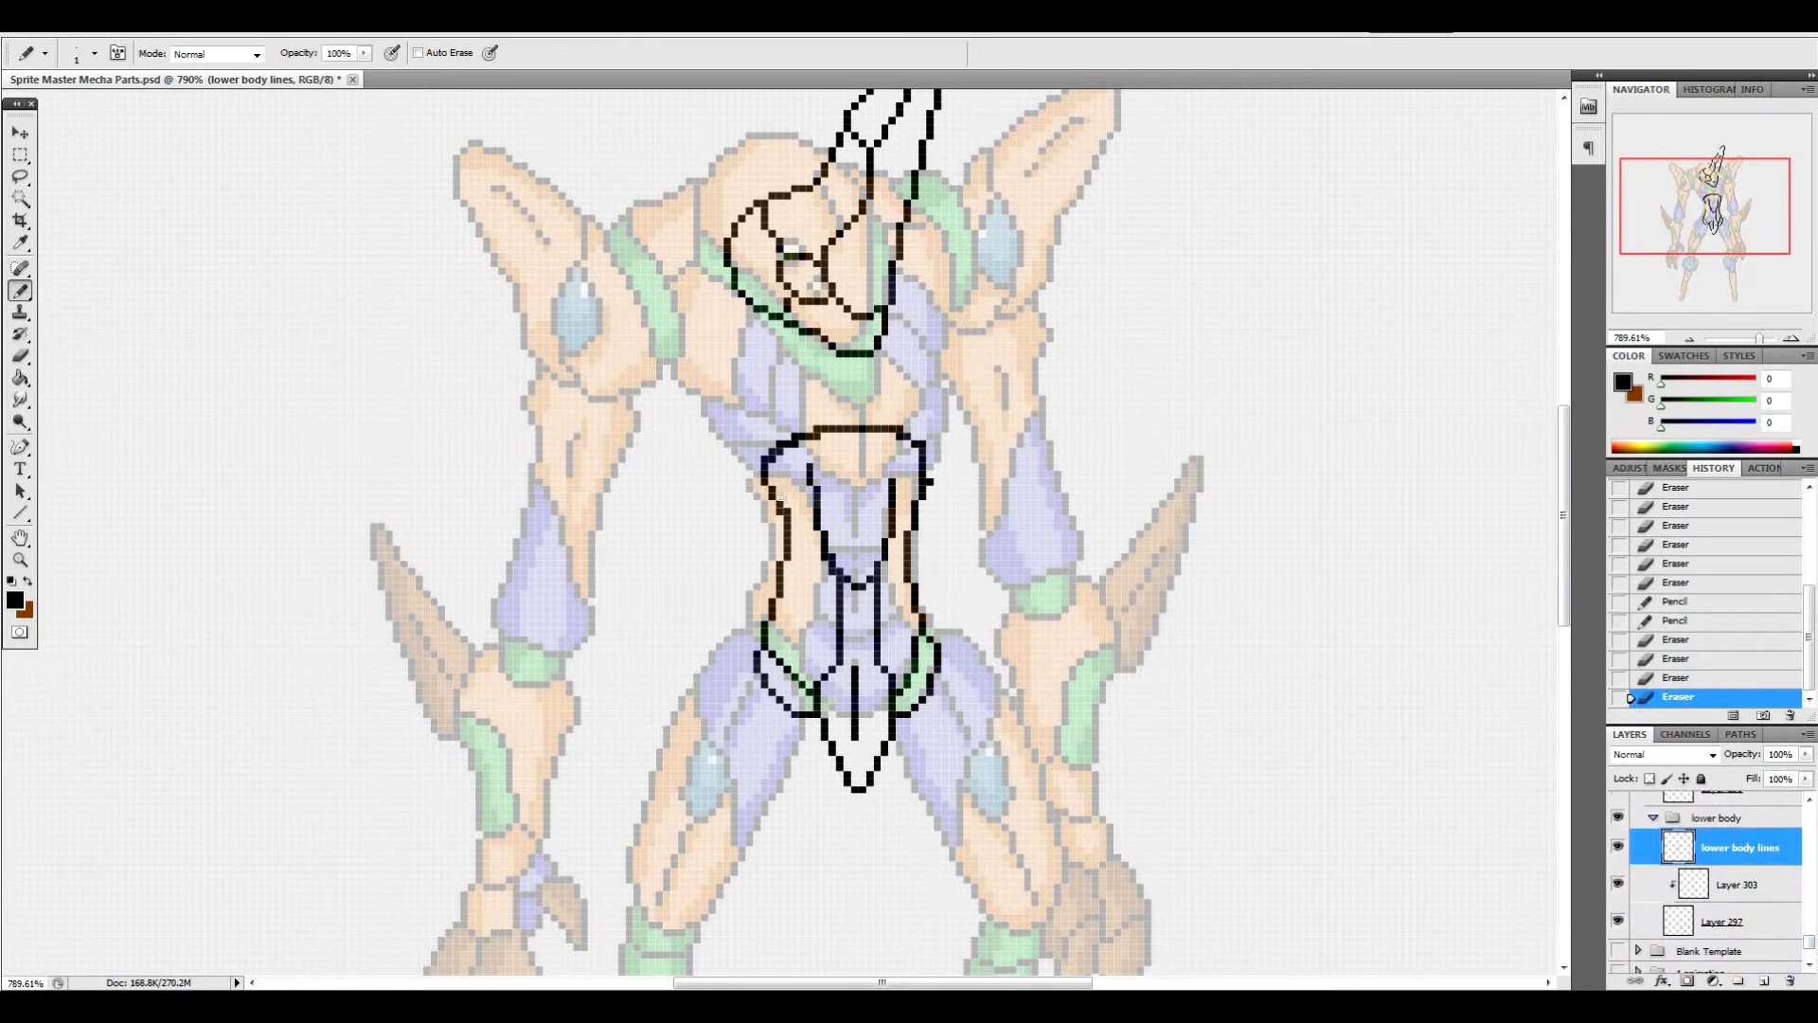
pyautogui.click(786, 452)
pyautogui.click(777, 451)
pyautogui.click(800, 443)
pyautogui.click(932, 484)
pyautogui.click(922, 444)
# Extend both sides of the central abdomen panel up to the waist's top edge and refine the panel's lower corners
pyautogui.moveTo(891, 468)
pyautogui.mouseDown()
pyautogui.moveTo(891, 434)
pyautogui.moveTo(810, 441)
pyautogui.moveTo(810, 463)
pyautogui.mouseUp()
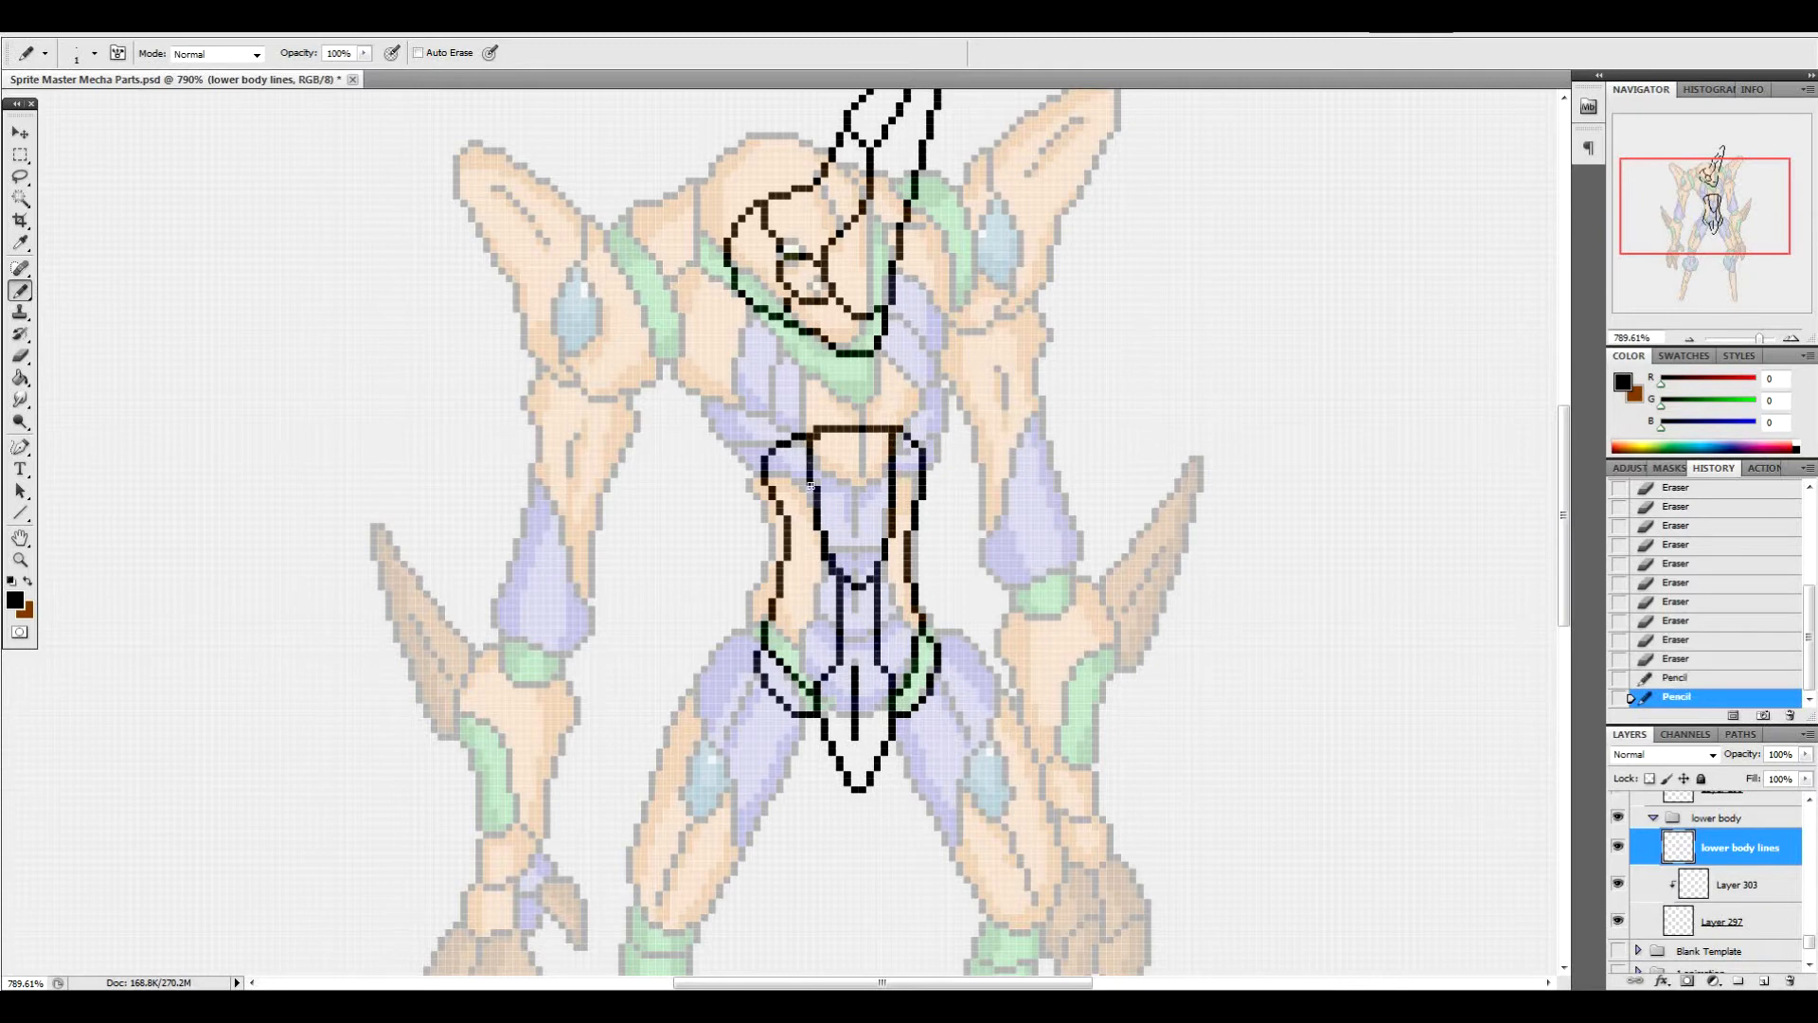
pyautogui.click(820, 437)
pyautogui.click(832, 555)
pyautogui.click(842, 566)
pyautogui.click(832, 565)
pyautogui.click(837, 572)
pyautogui.click(822, 547)
pyautogui.click(829, 554)
pyautogui.click(879, 553)
pyautogui.click(884, 563)
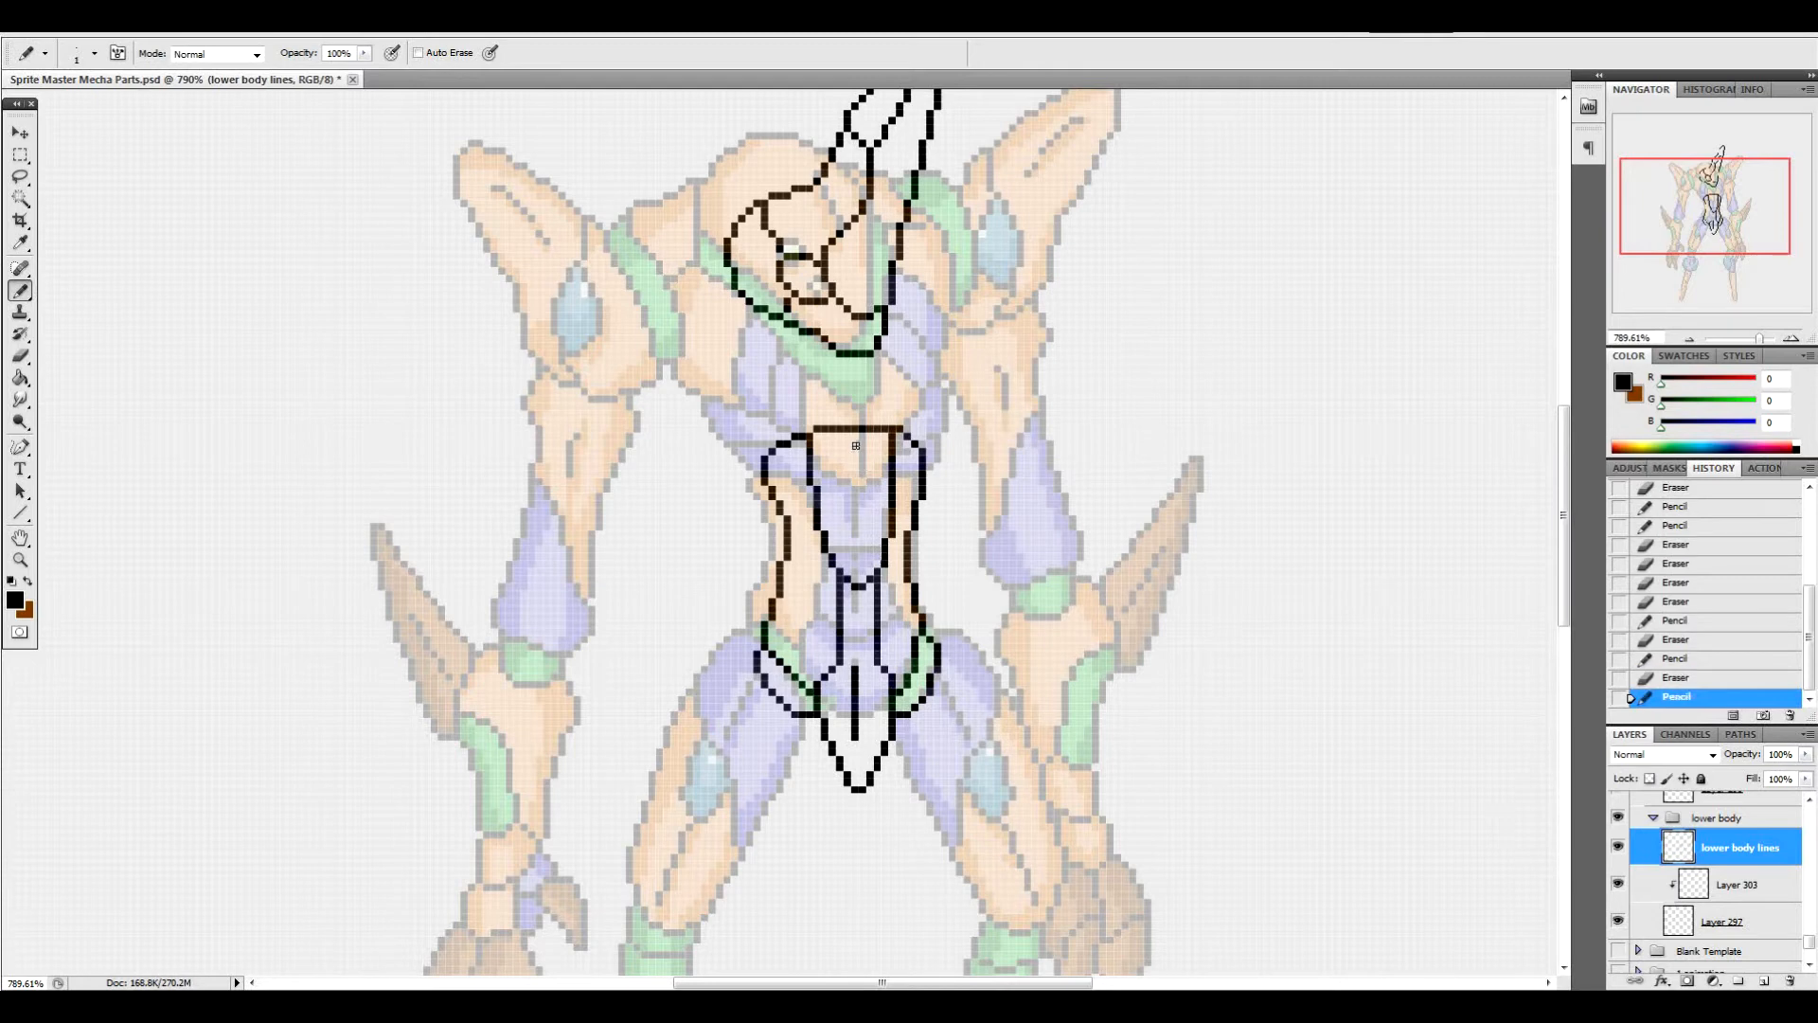
# Pencil a vertical centre line down the abdomen panel and redraw the pelvis centre line in line with it
pyautogui.moveTo(860, 439); pyautogui.dragTo(861, 549)
pyautogui.moveTo(864, 662); pyautogui.dragTo(856, 734)
pyautogui.moveTo(855, 663); pyautogui.dragTo(852, 749)
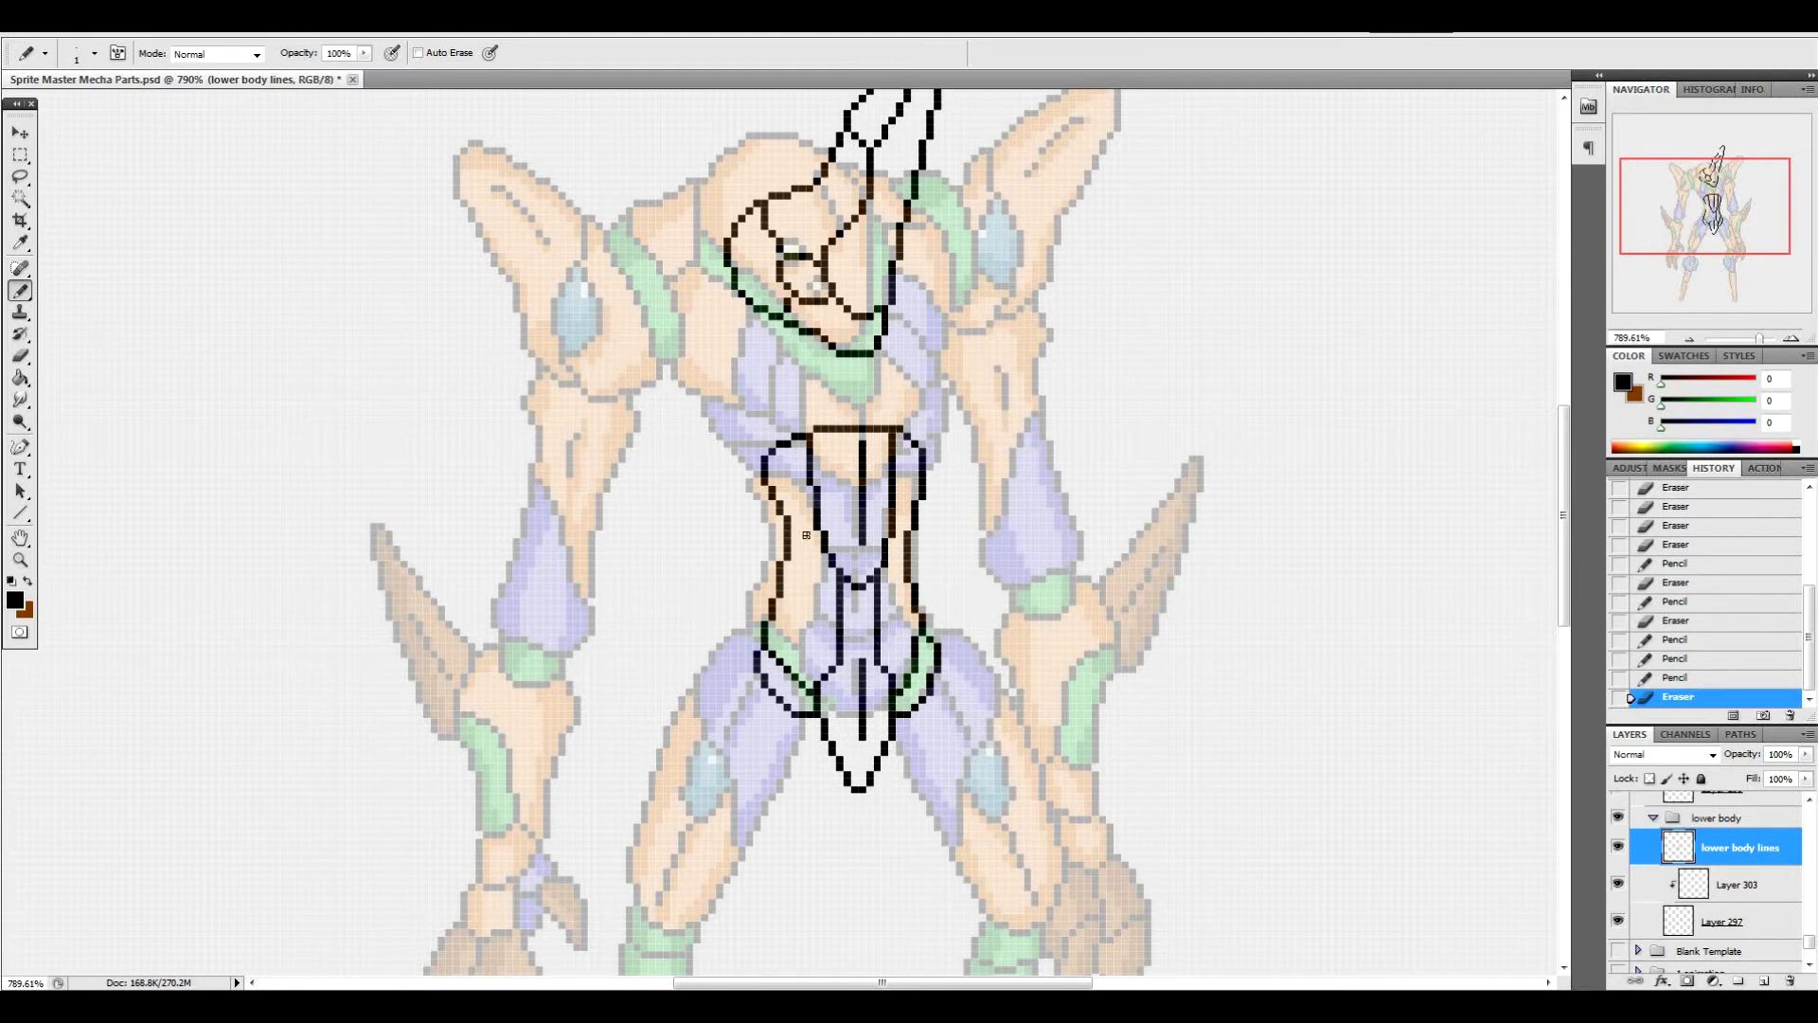
# Pencil short lines joining the waist's sides to the central panel at its narrowest point, and erase the doubled pixels
pyautogui.moveTo(792, 541); pyautogui.dragTo(814, 563)
pyautogui.click(816, 562)
pyautogui.click(820, 556)
pyautogui.click(893, 552)
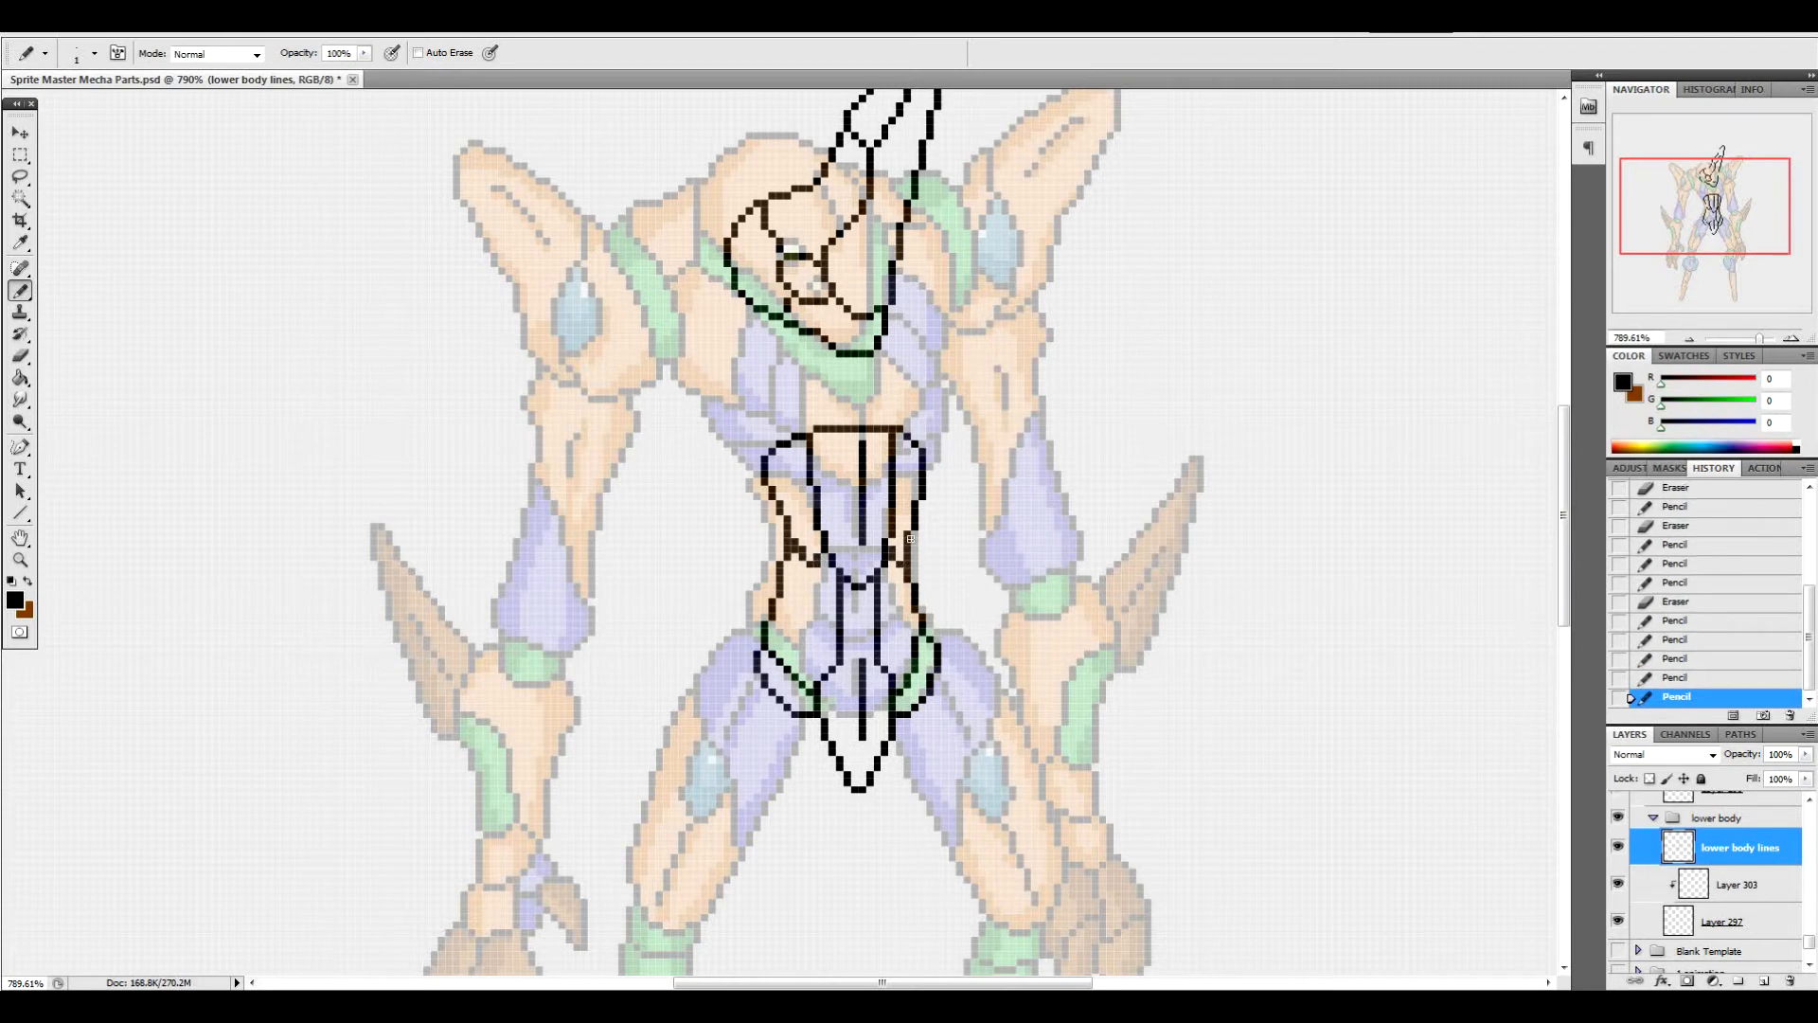
pyautogui.click(895, 551)
pyautogui.click(795, 539)
pyautogui.click(798, 544)
pyautogui.click(816, 560)
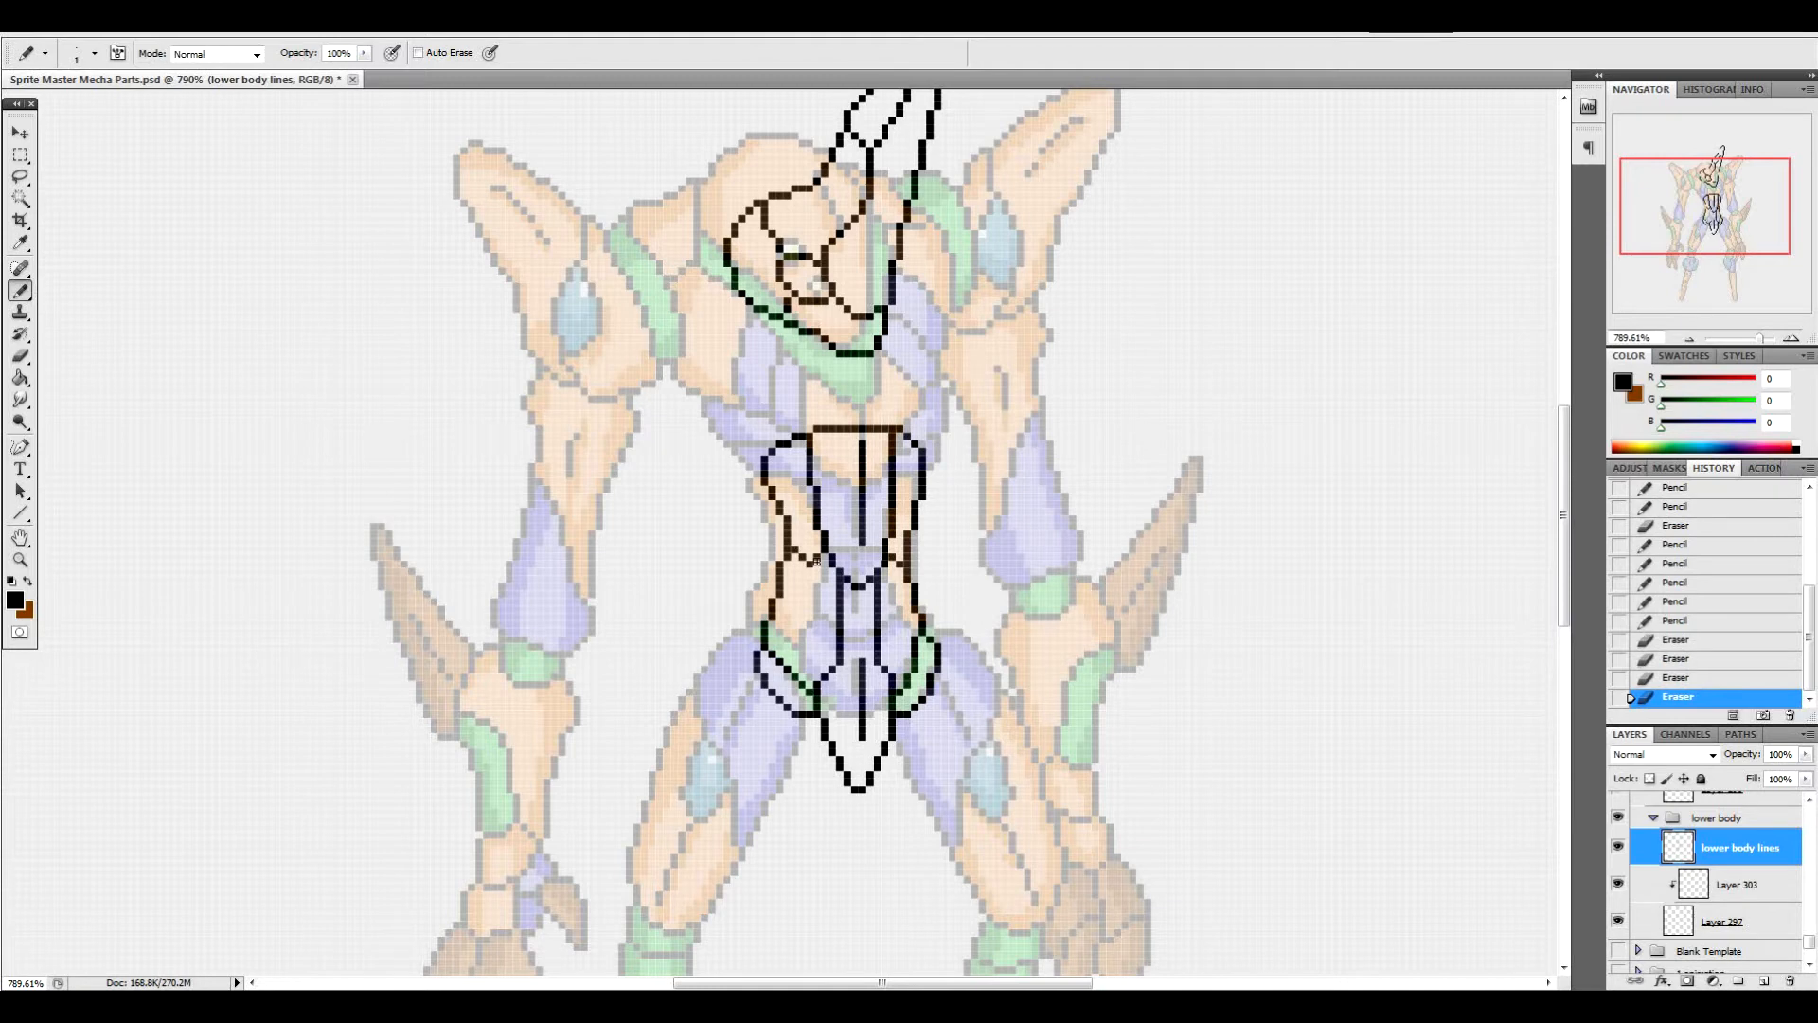
# Redraw the inner edge of the left hip piece and thin it to a single-pixel diagonal
pyautogui.click(806, 699)
pyautogui.moveTo(767, 629); pyautogui.dragTo(804, 690)
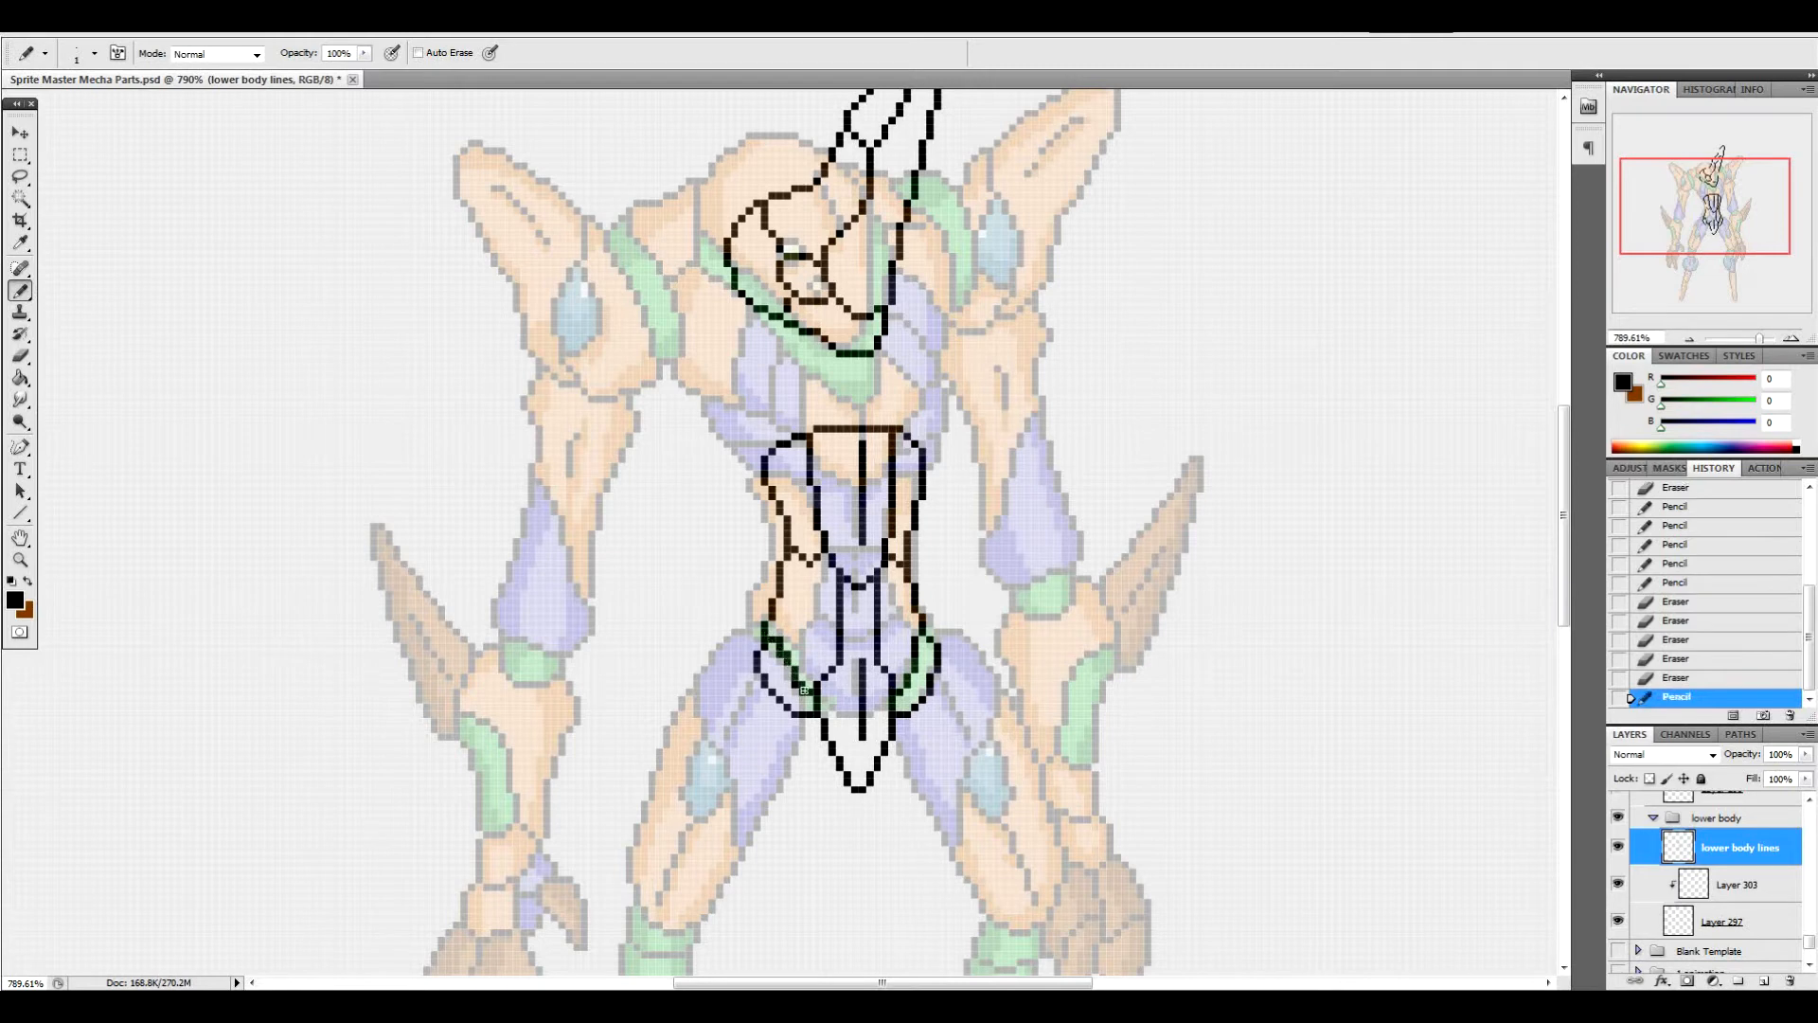
pyautogui.click(779, 642)
pyautogui.click(786, 659)
pyautogui.click(795, 674)
pyautogui.click(801, 684)
pyautogui.click(781, 644)
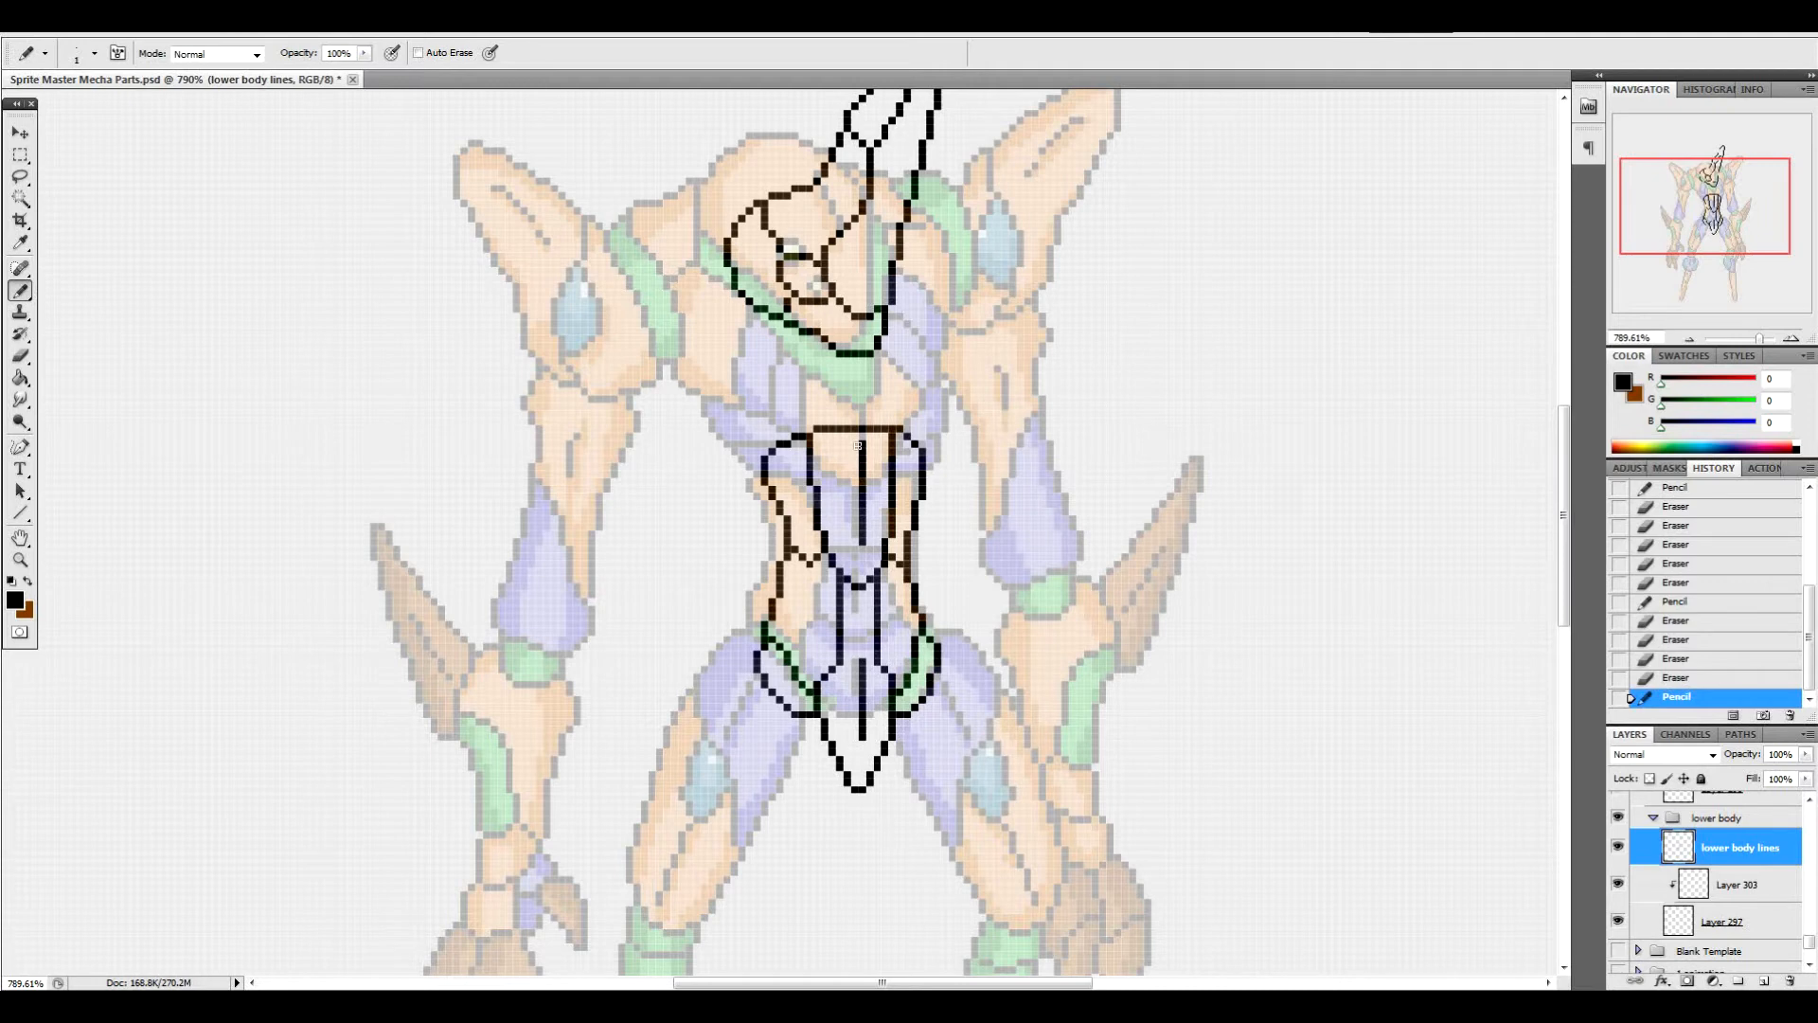
# Pencil a slanted line down each side of the lower waist toward the hips and trim the stray pixels
pyautogui.moveTo(812, 582); pyautogui.dragTo(793, 634)
pyautogui.moveTo(890, 585); pyautogui.dragTo(906, 633)
pyautogui.click(891, 603)
pyautogui.click(810, 589)
pyautogui.click(800, 632)
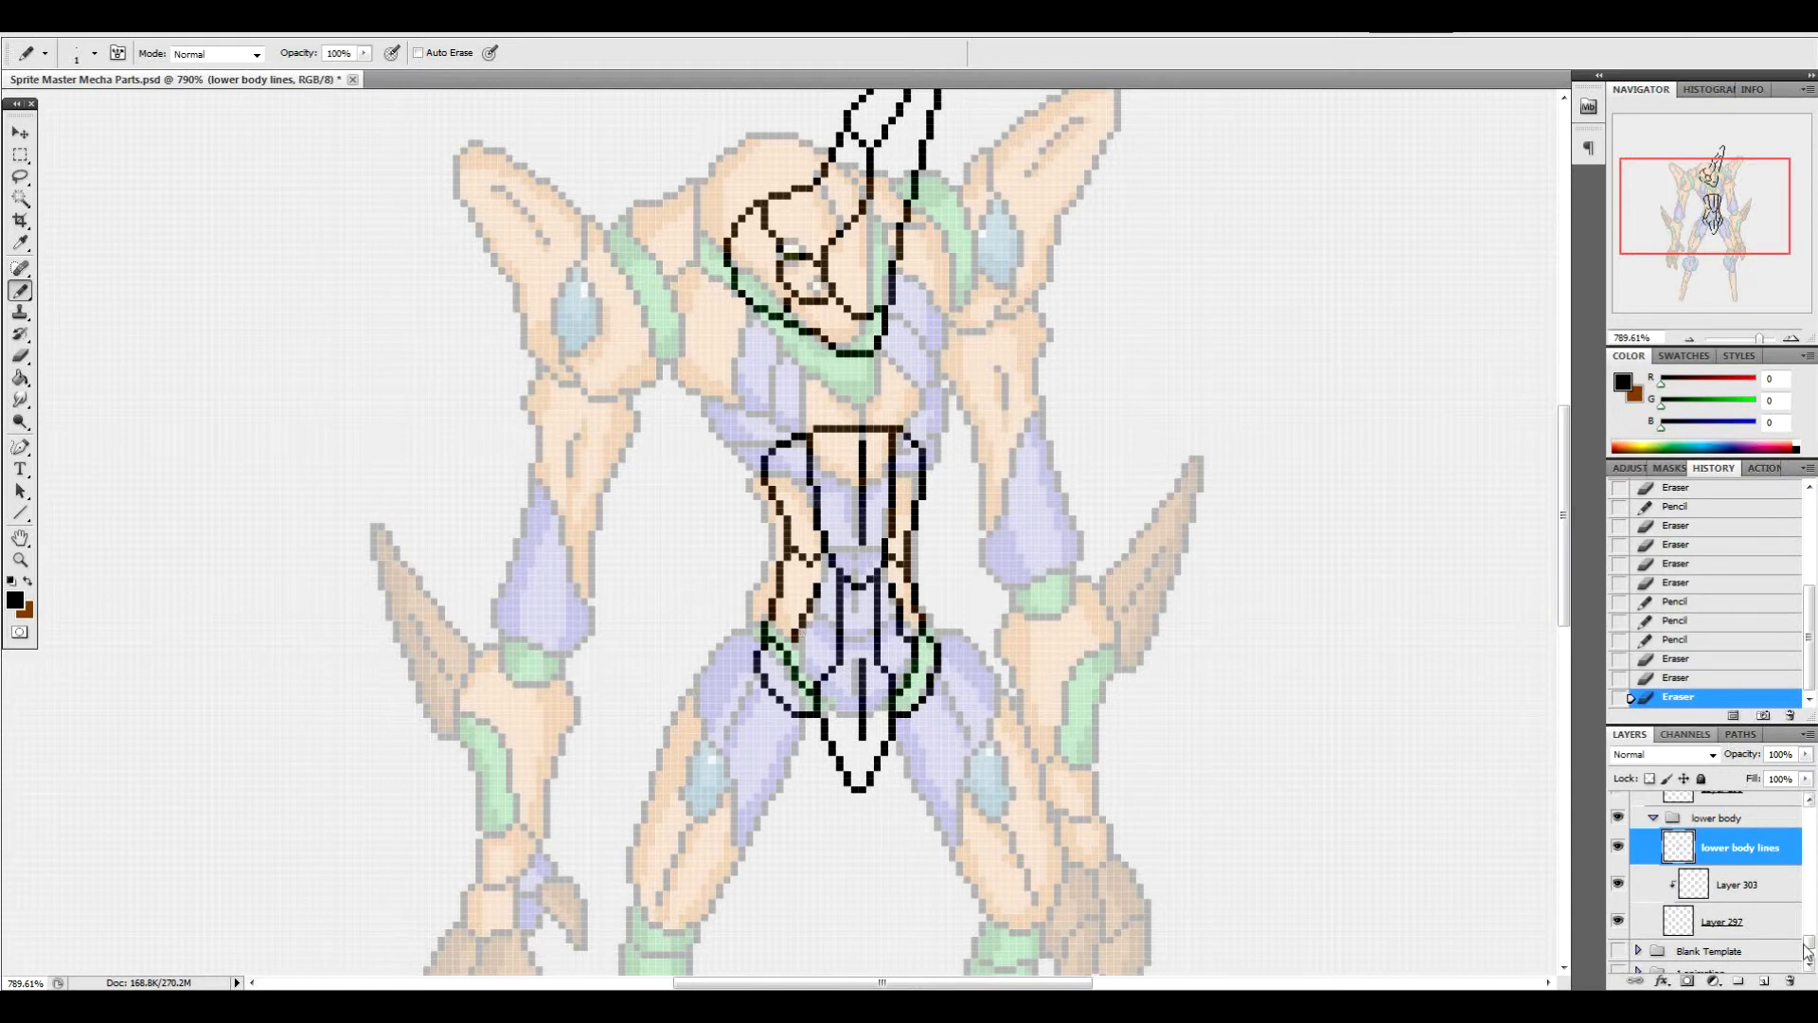
# Show the upper body group again
pyautogui.moveTo(1814, 951); pyautogui.dragTo(1814, 915)
pyautogui.click(1617, 837)
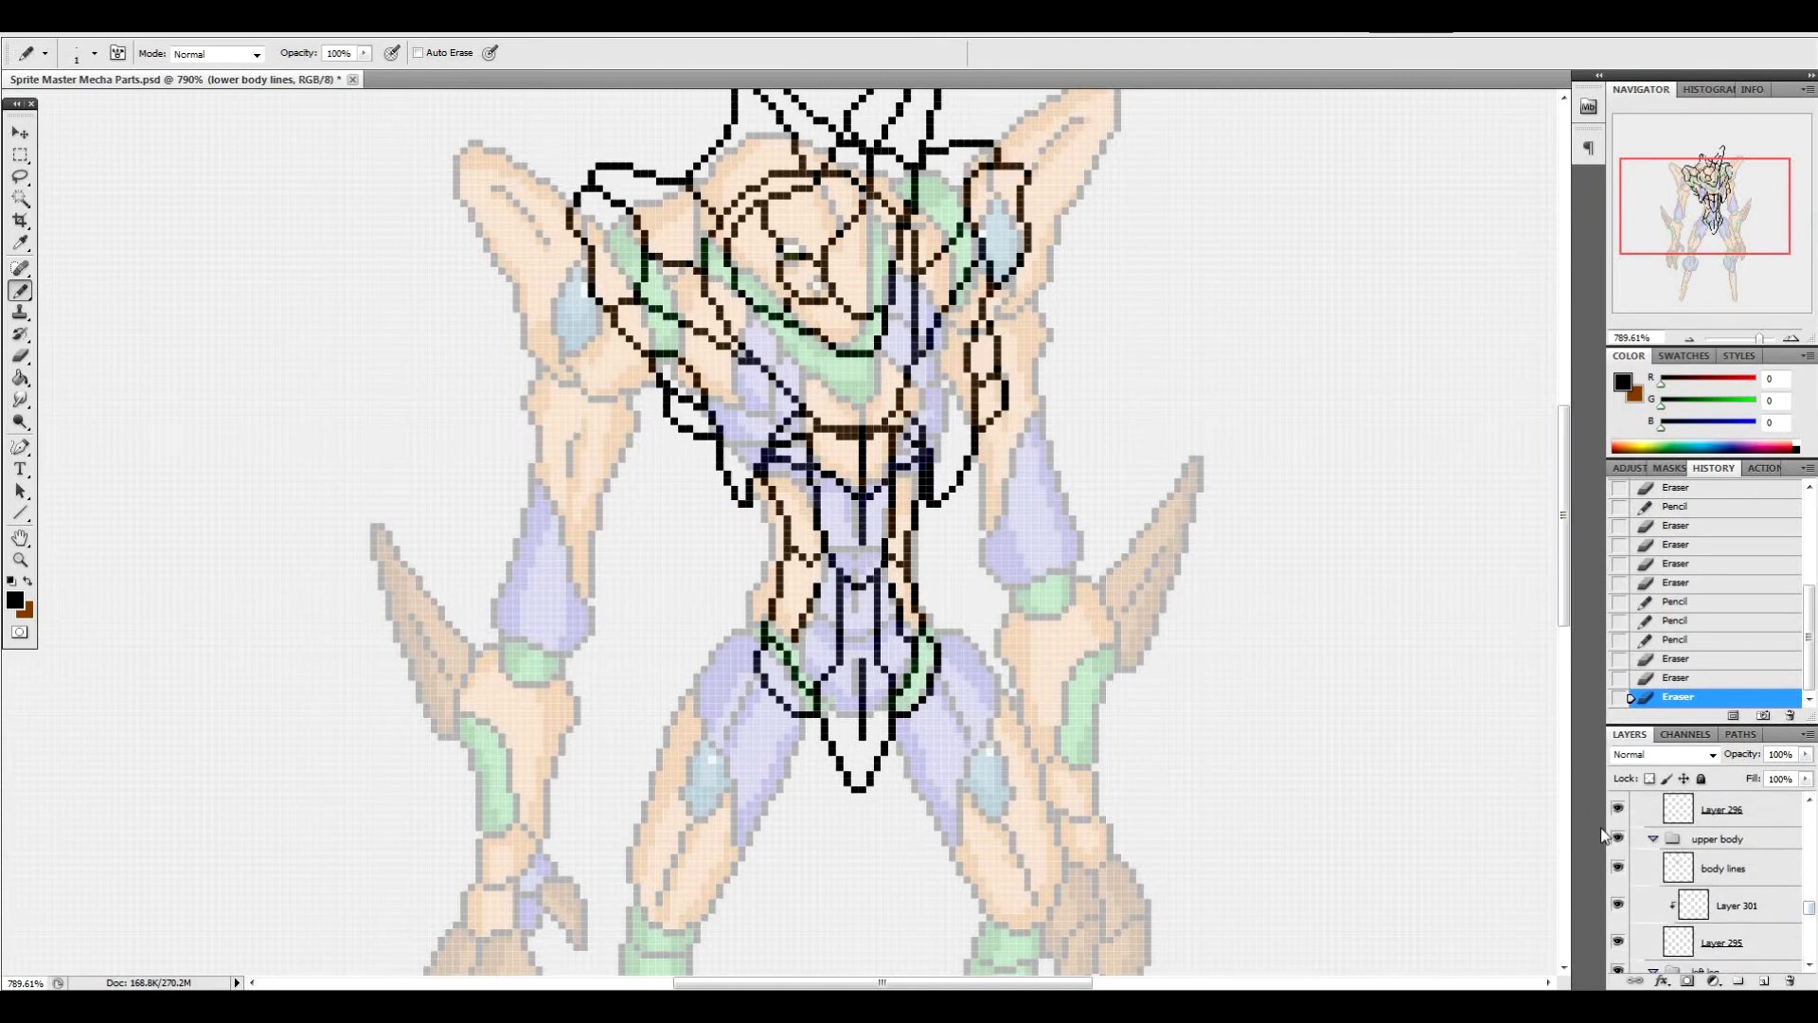
# Try nudging the whole lower body group one pixel to the left to compare its alignment with the torso
pyautogui.moveTo(1808, 907); pyautogui.dragTo(1807, 937)
pyautogui.click(1766, 900)
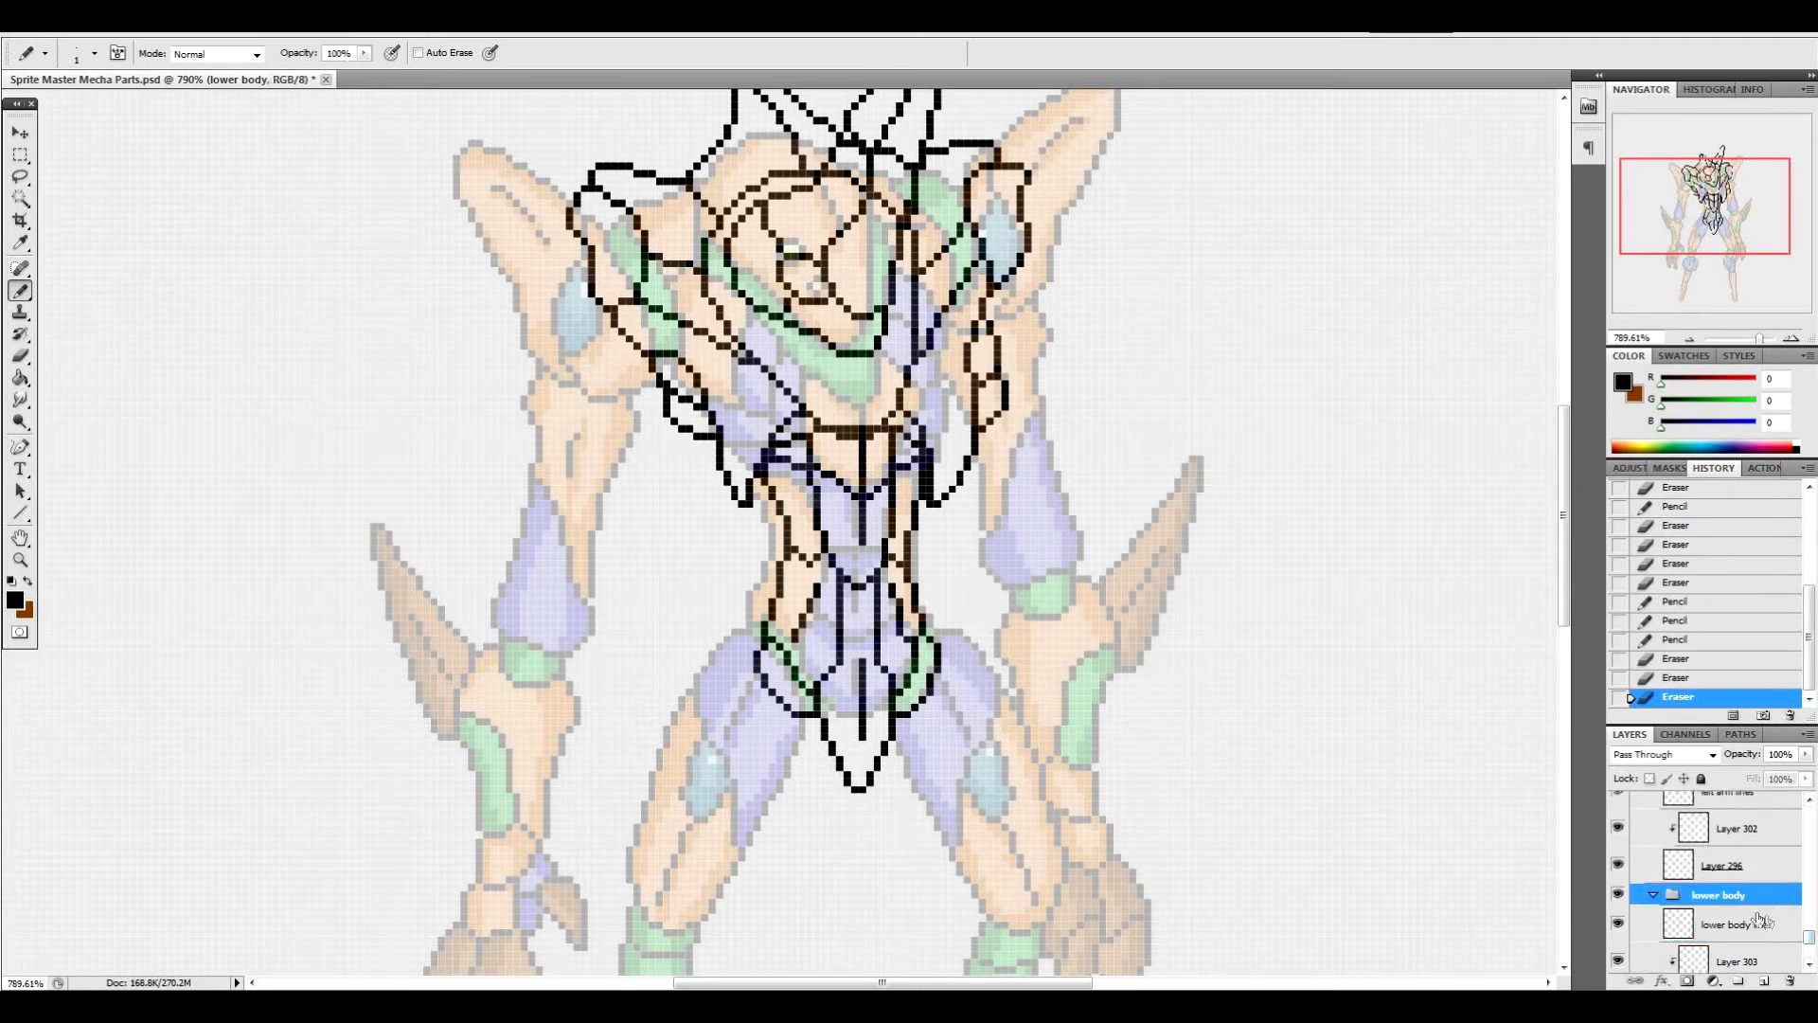
pyautogui.press('v')
pyautogui.press('Left')
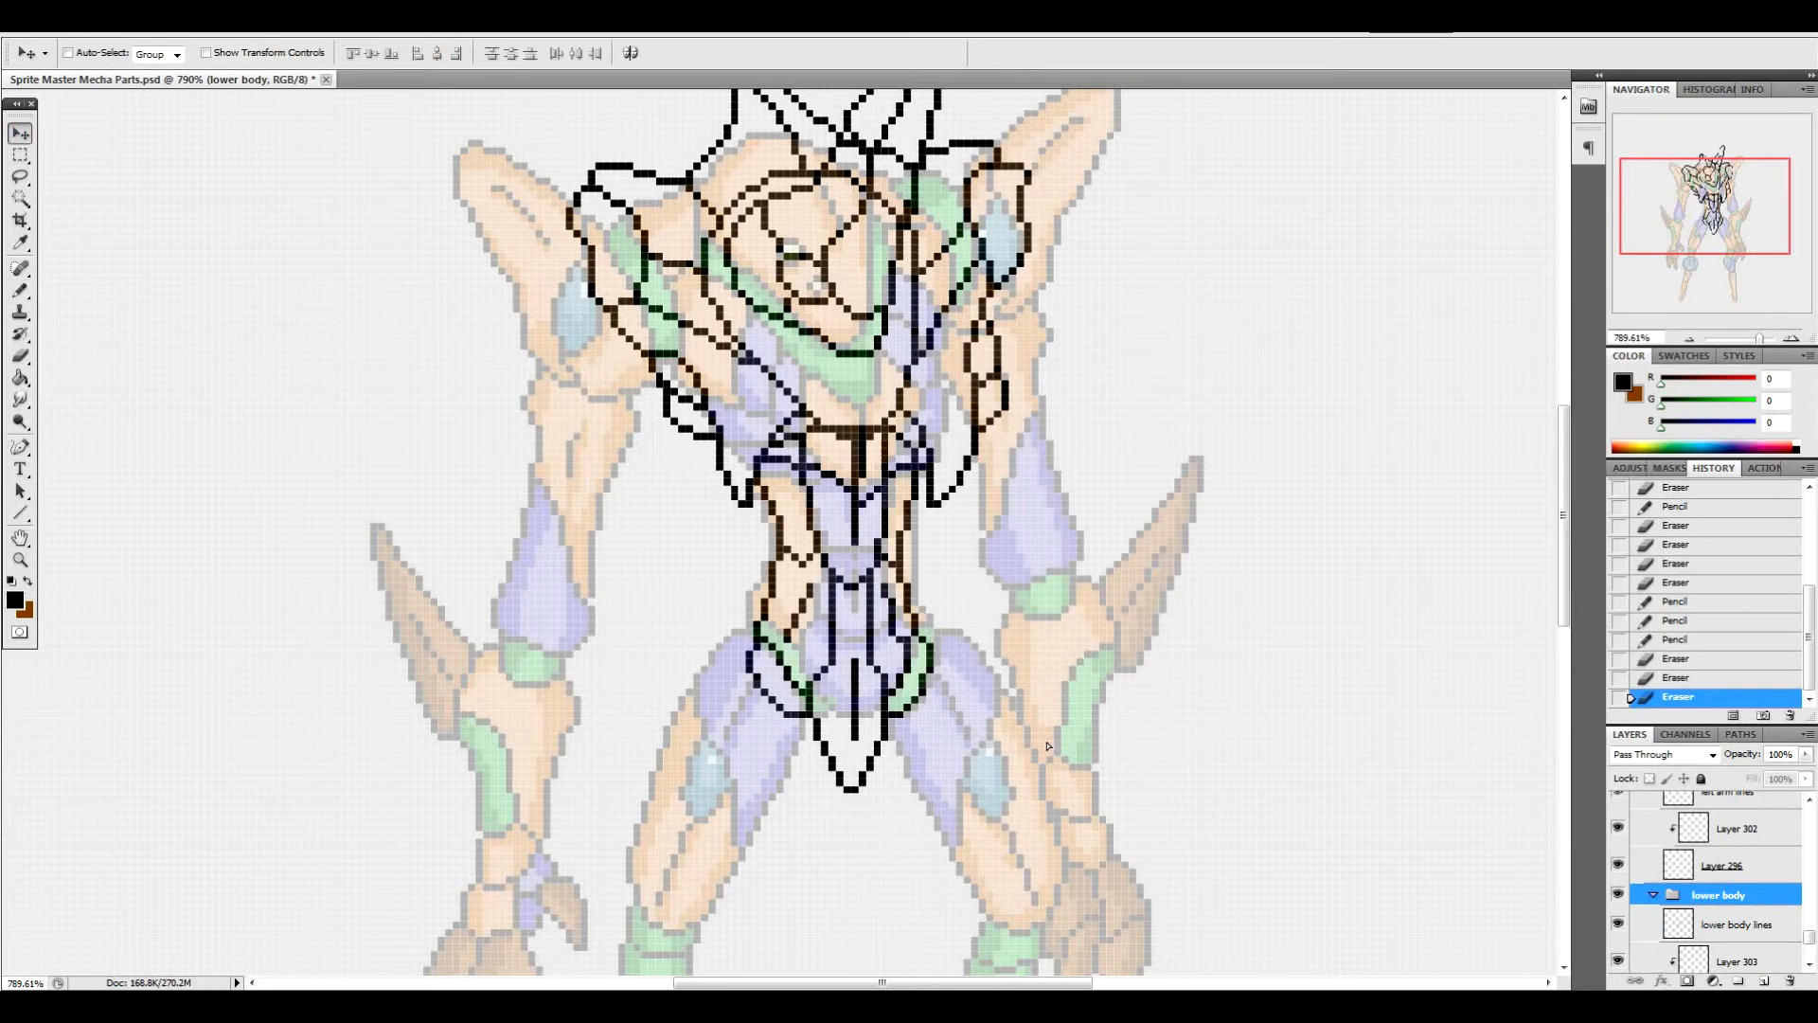
pyautogui.press('Right')
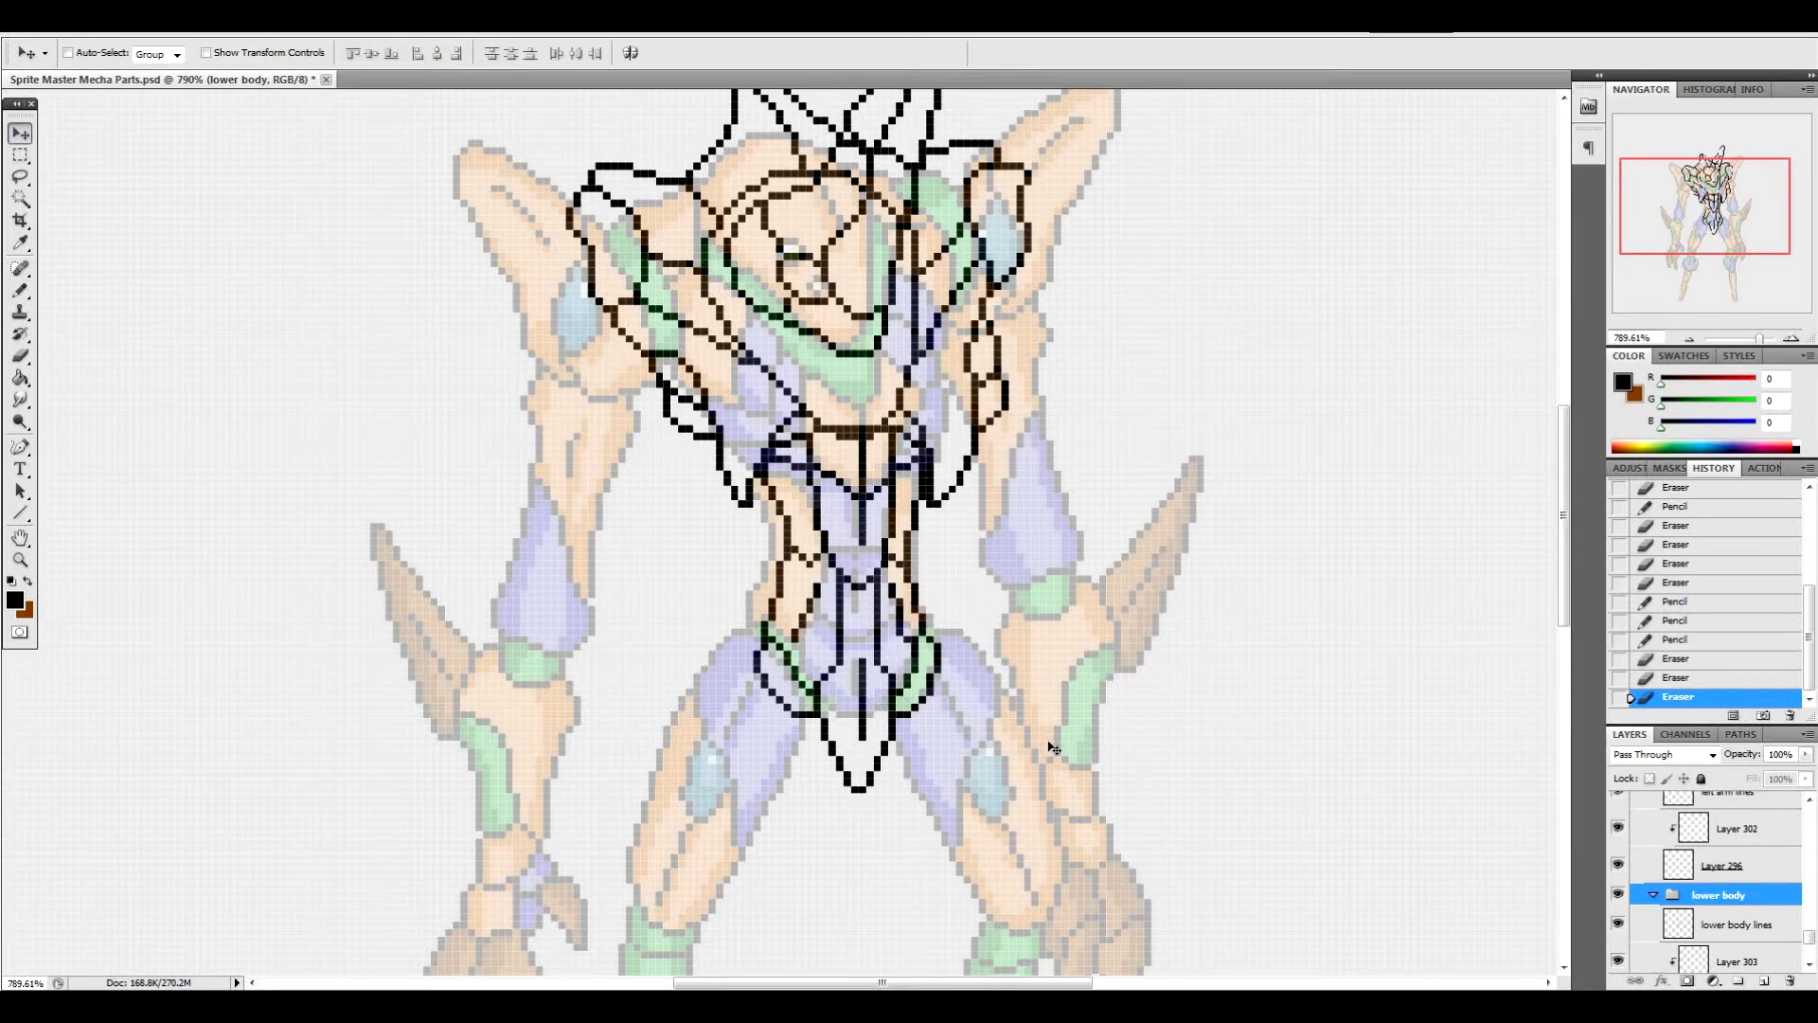
pyautogui.press('Left')
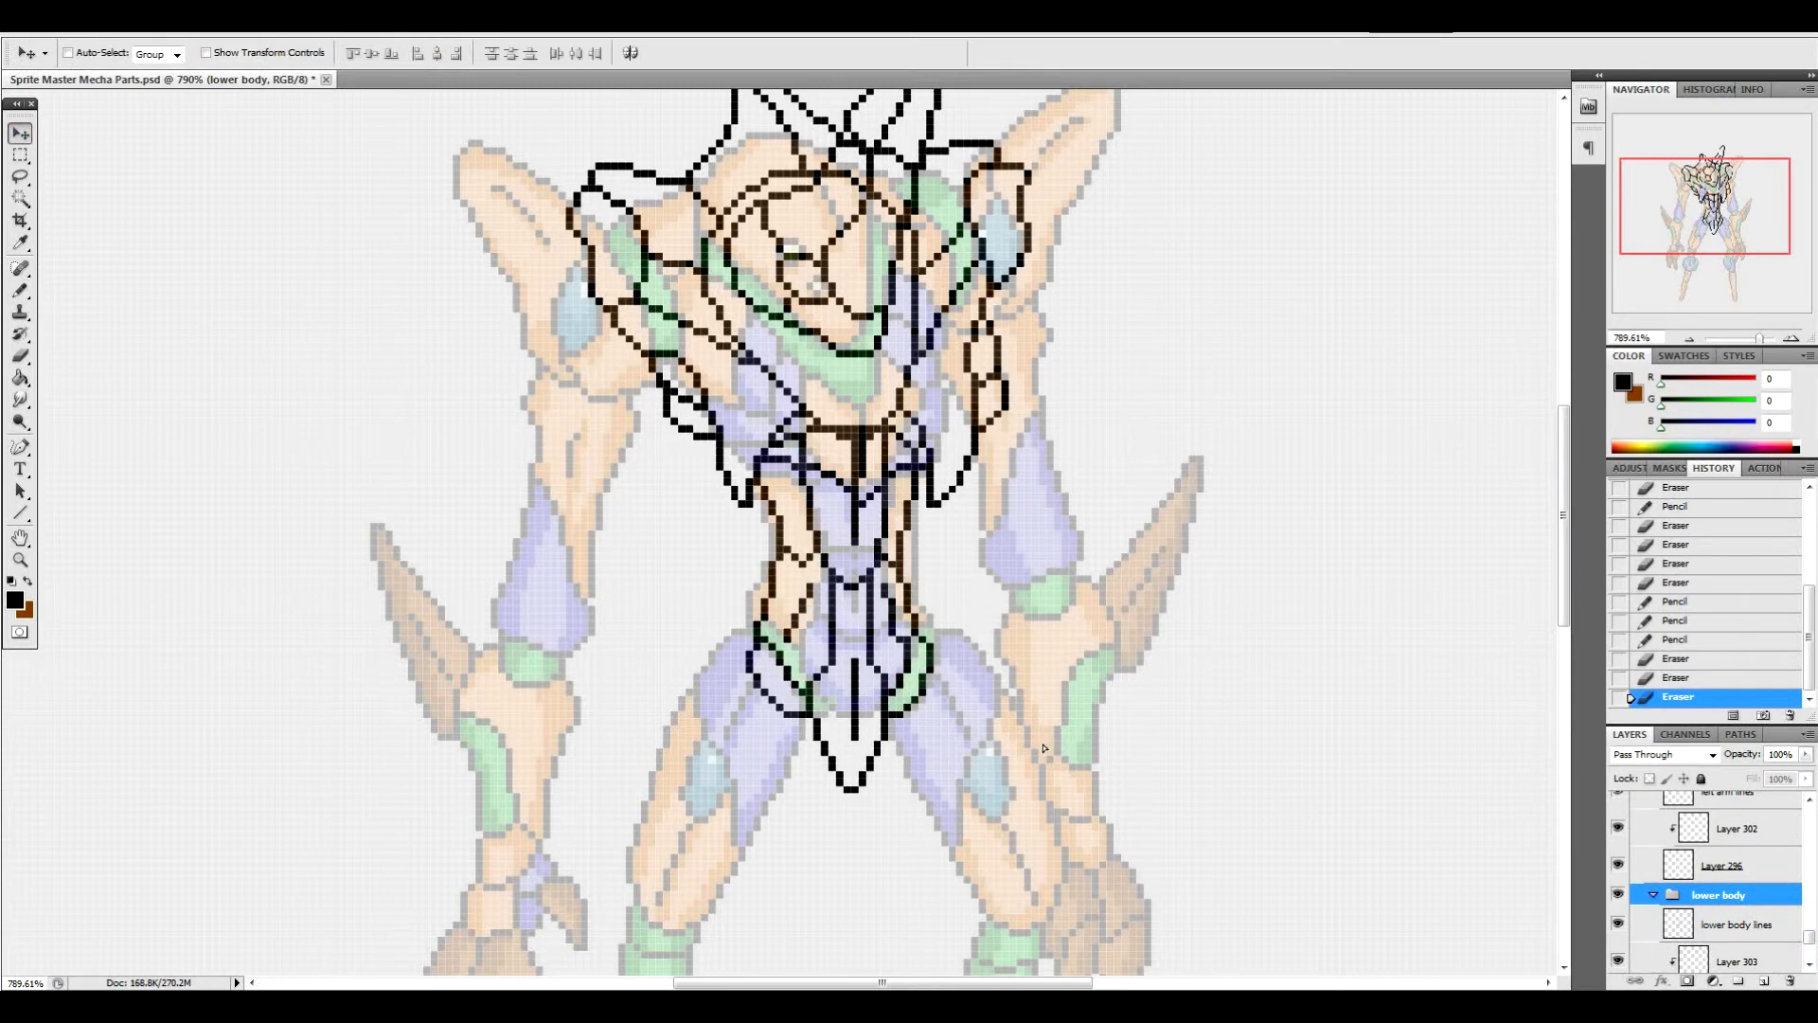
pyautogui.press('Right')
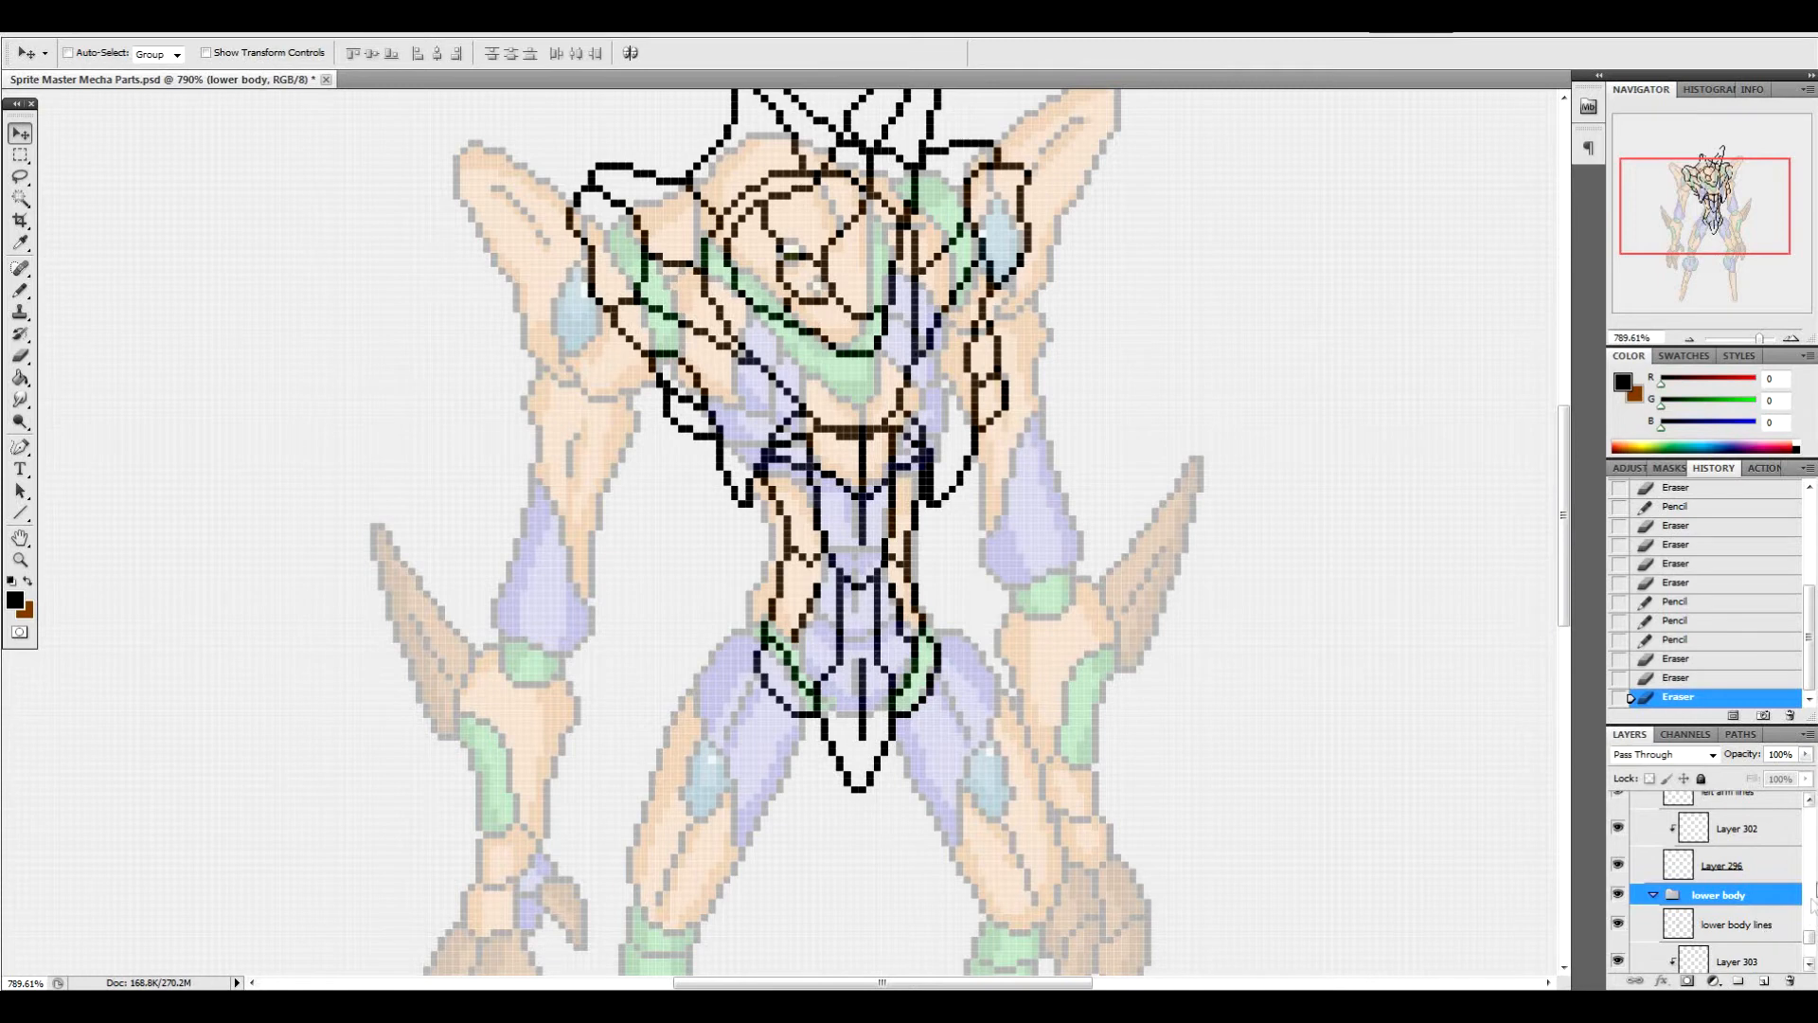
# Erase a stray pixel below the left shoulder plate on the body lines layer of the upper body group
pyautogui.scroll(2, 1808, 937)
pyautogui.moveTo(1808, 937); pyautogui.dragTo(1807, 909)
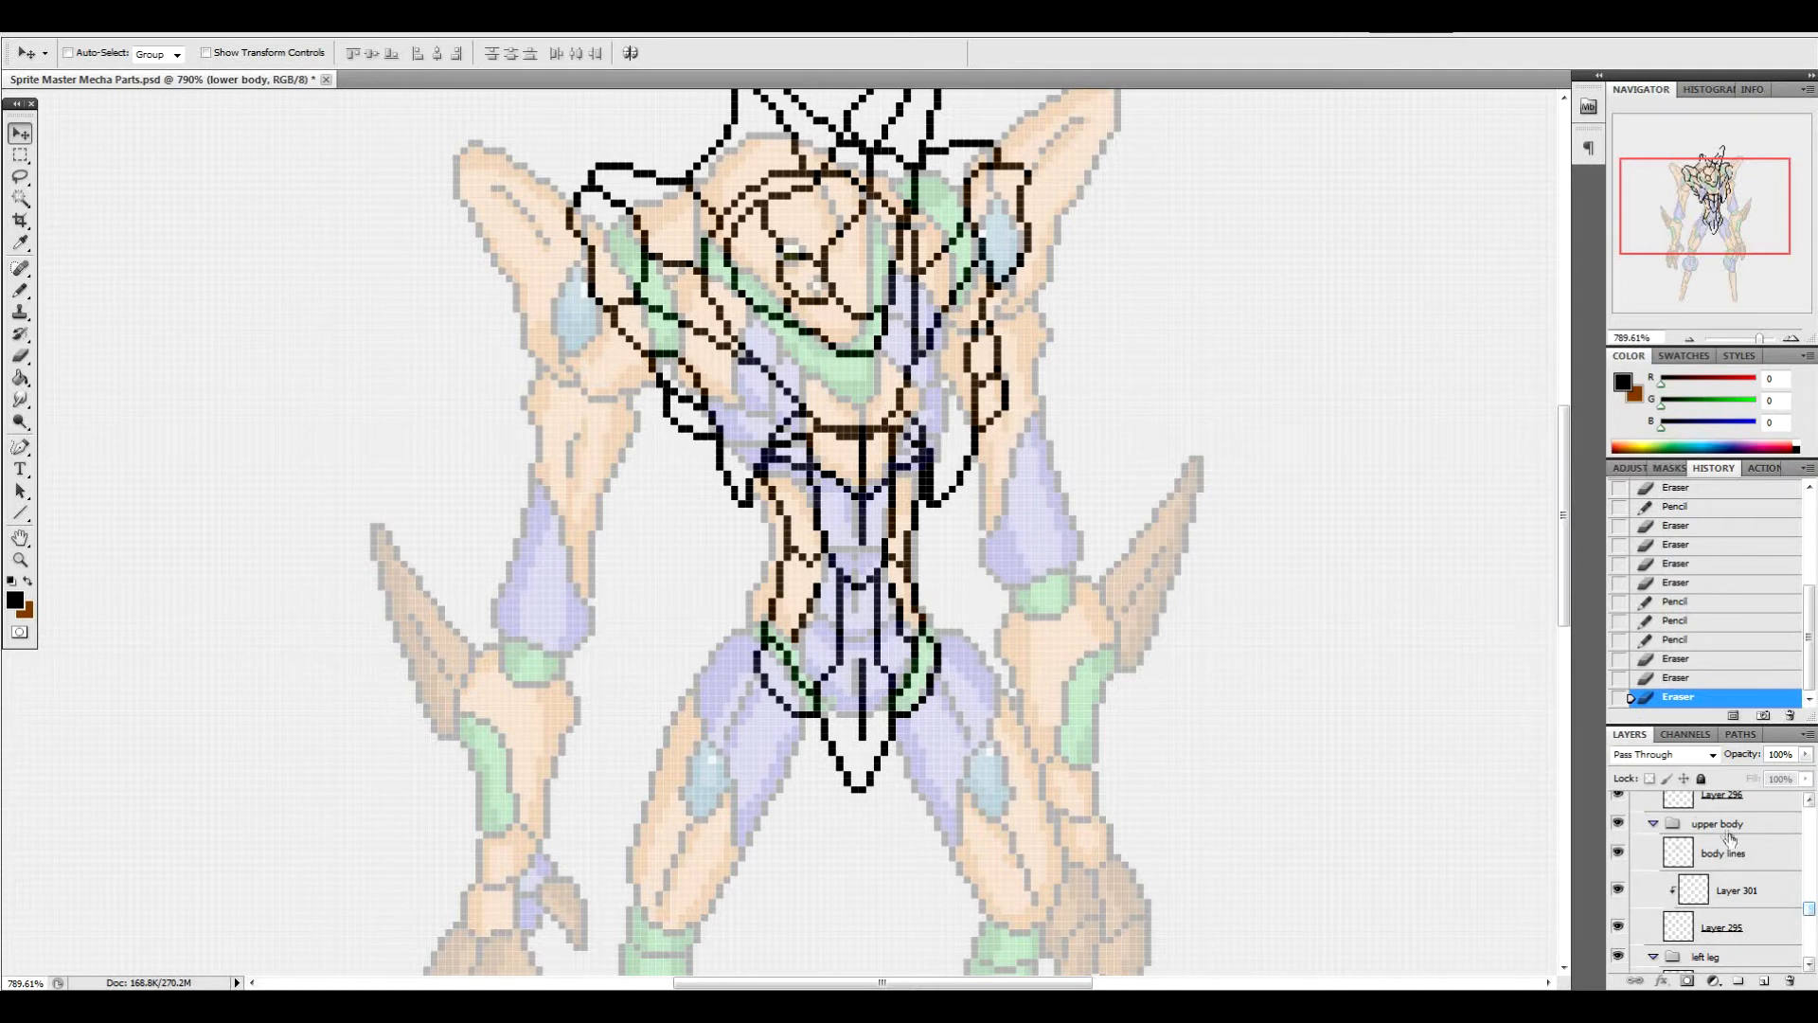
pyautogui.click(1743, 860)
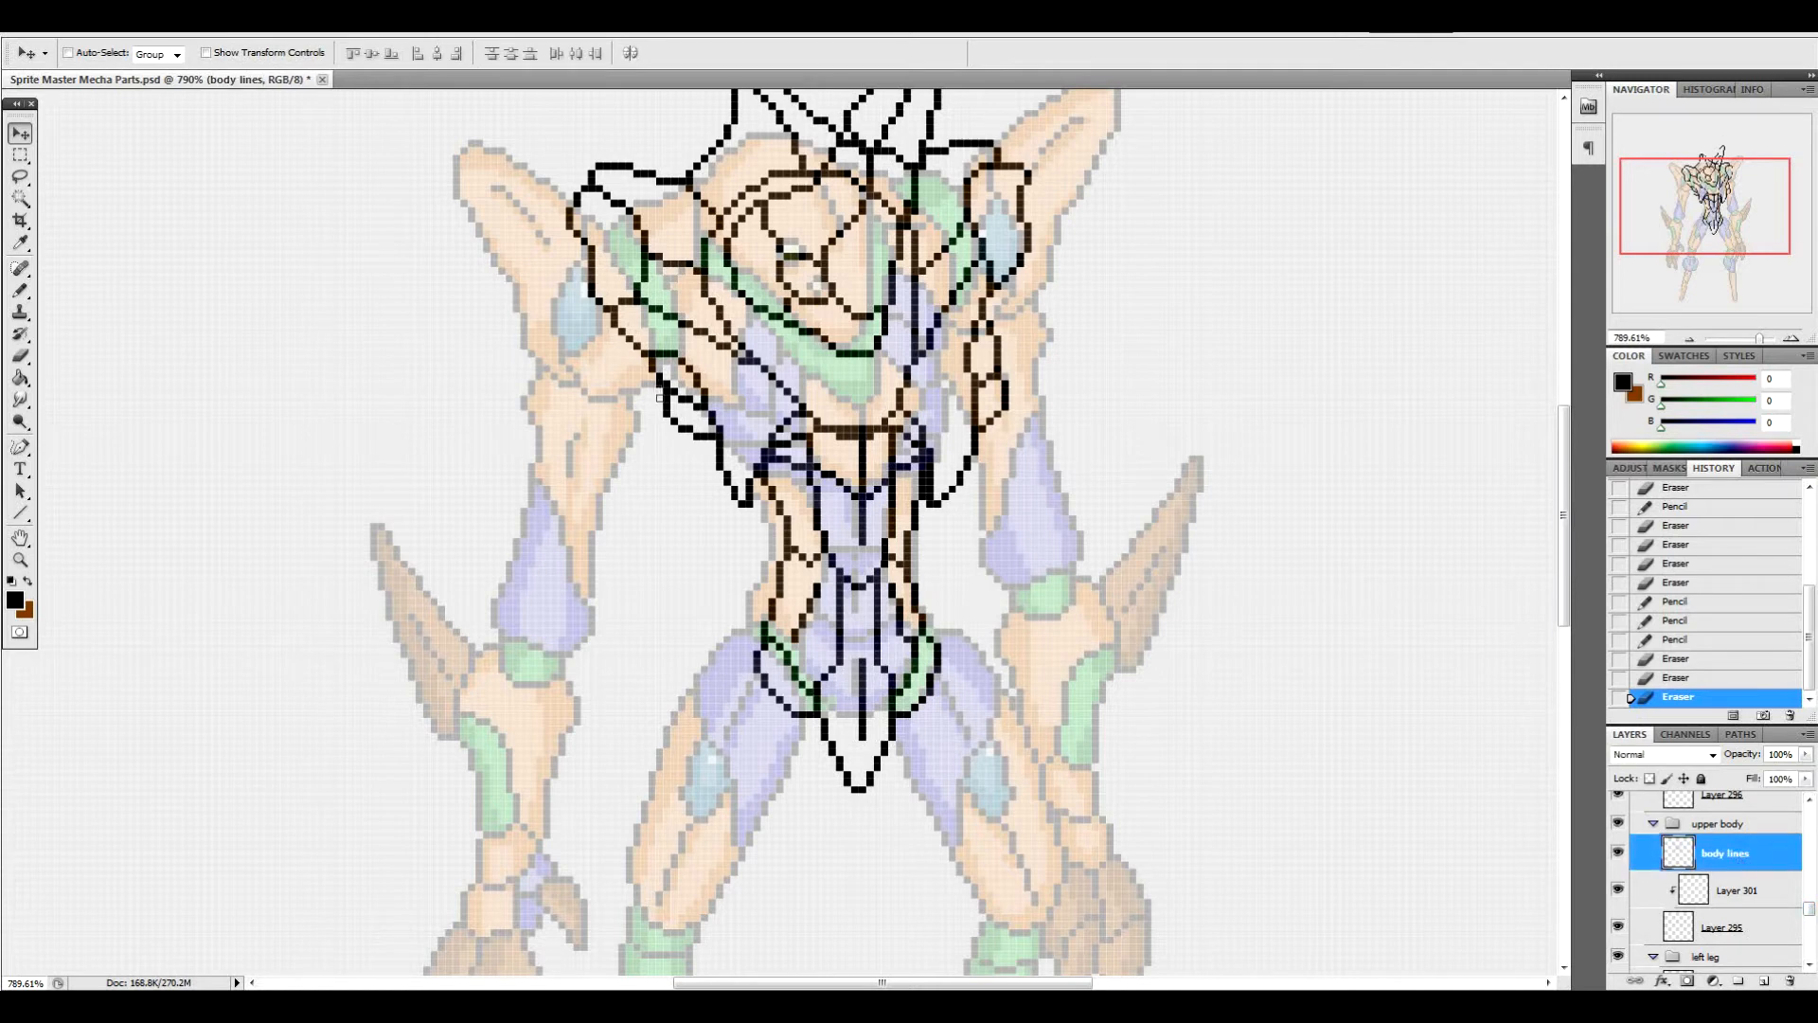
pyautogui.click(659, 387)
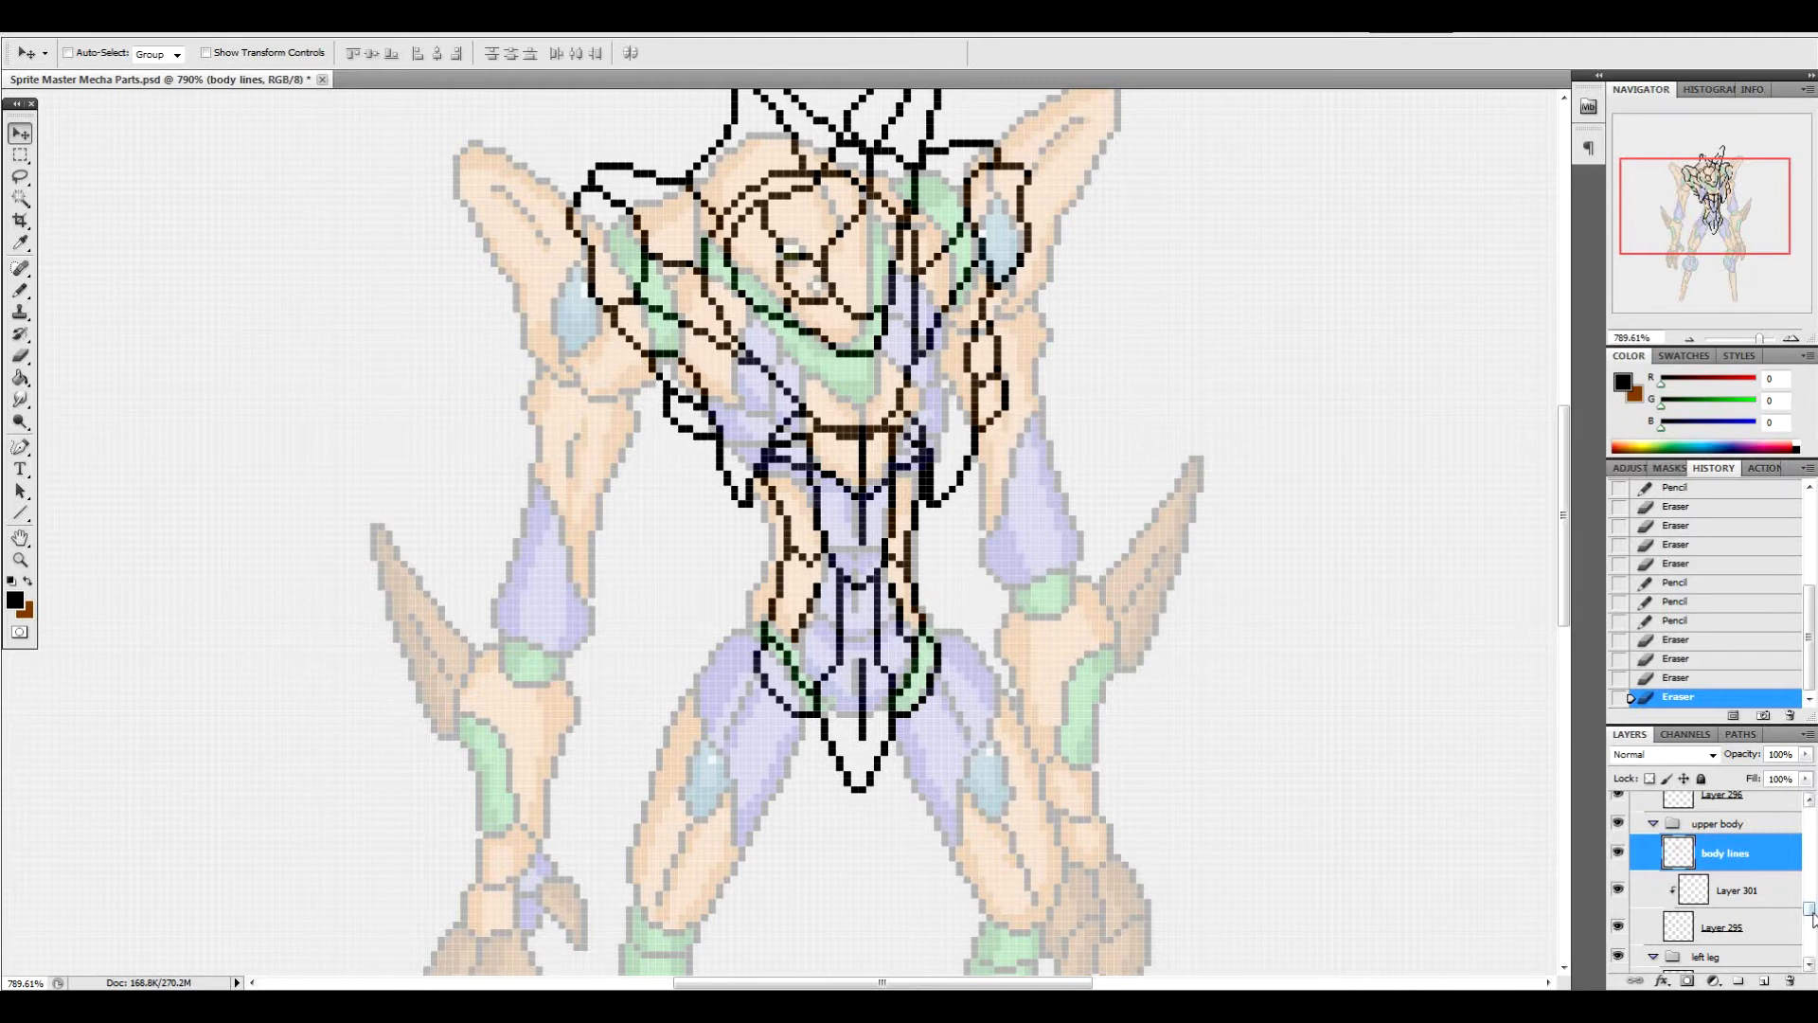
# Pencil a large pointed shoulder spike extending outward from the left shoulder plate on the left arm lines layer
pyautogui.scroll(3, 1813, 917)
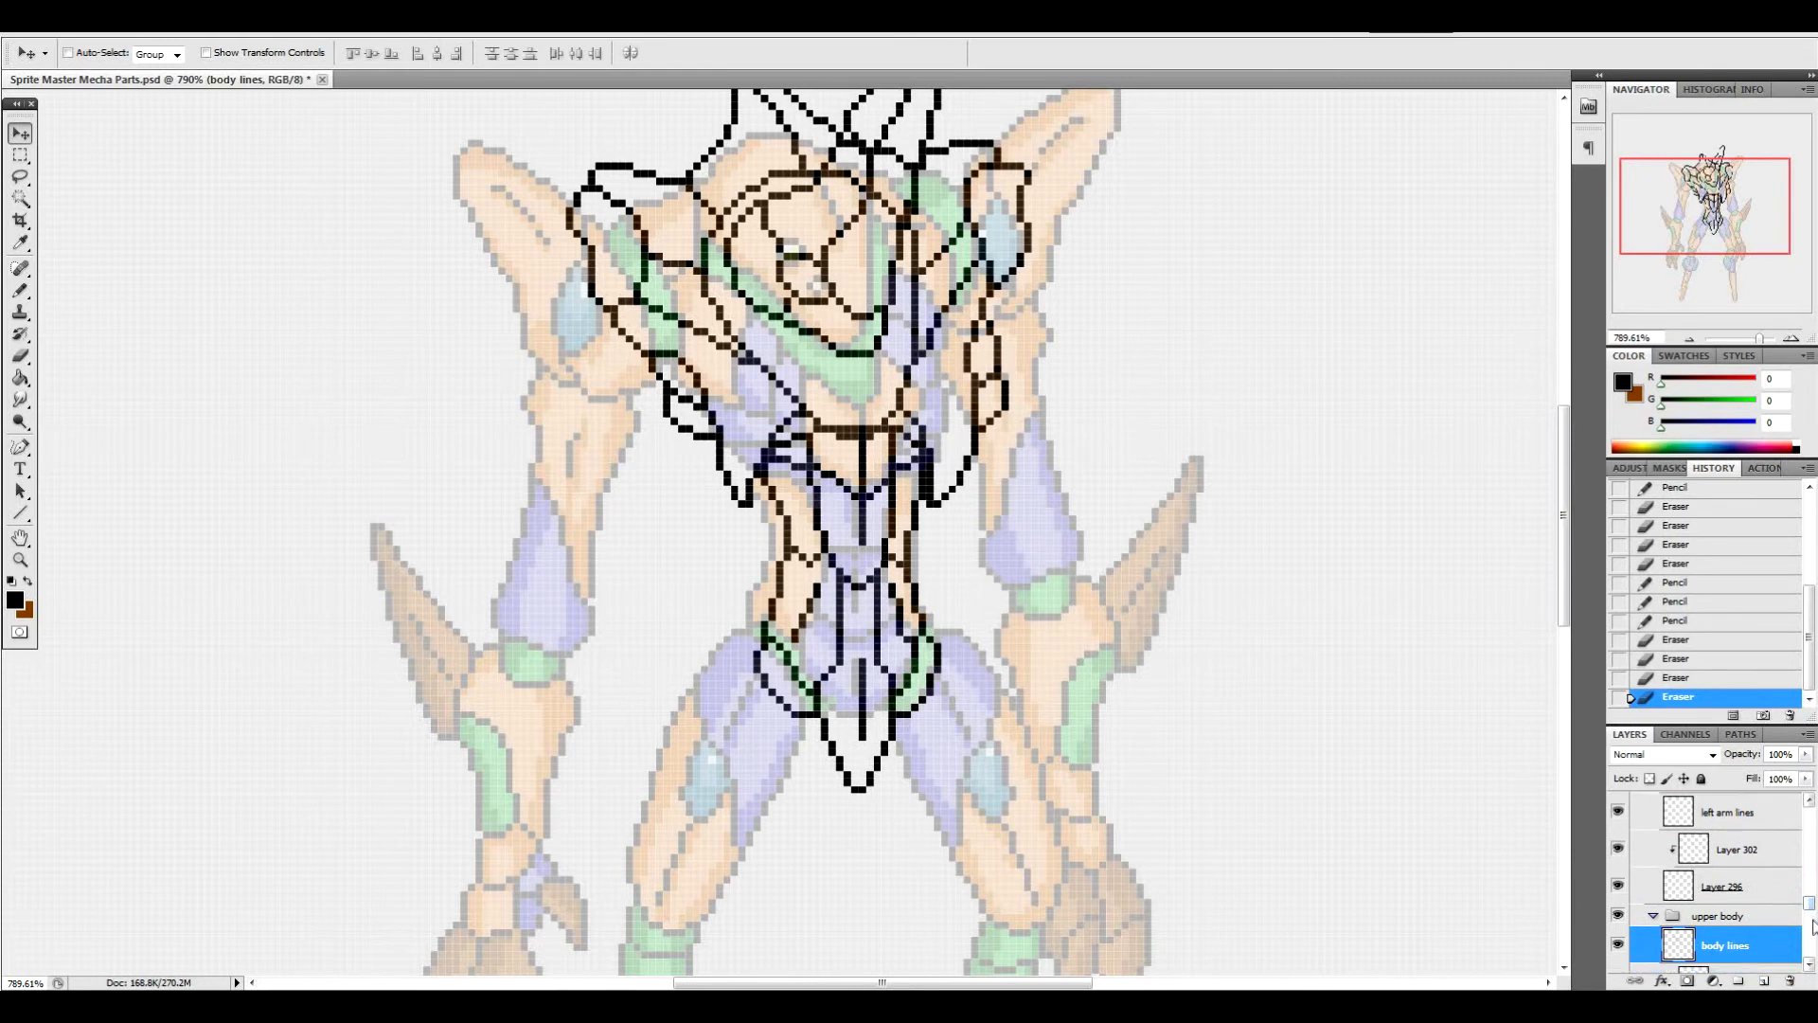
pyautogui.scroll(3, 1812, 917)
pyautogui.scroll(-1, 1815, 902)
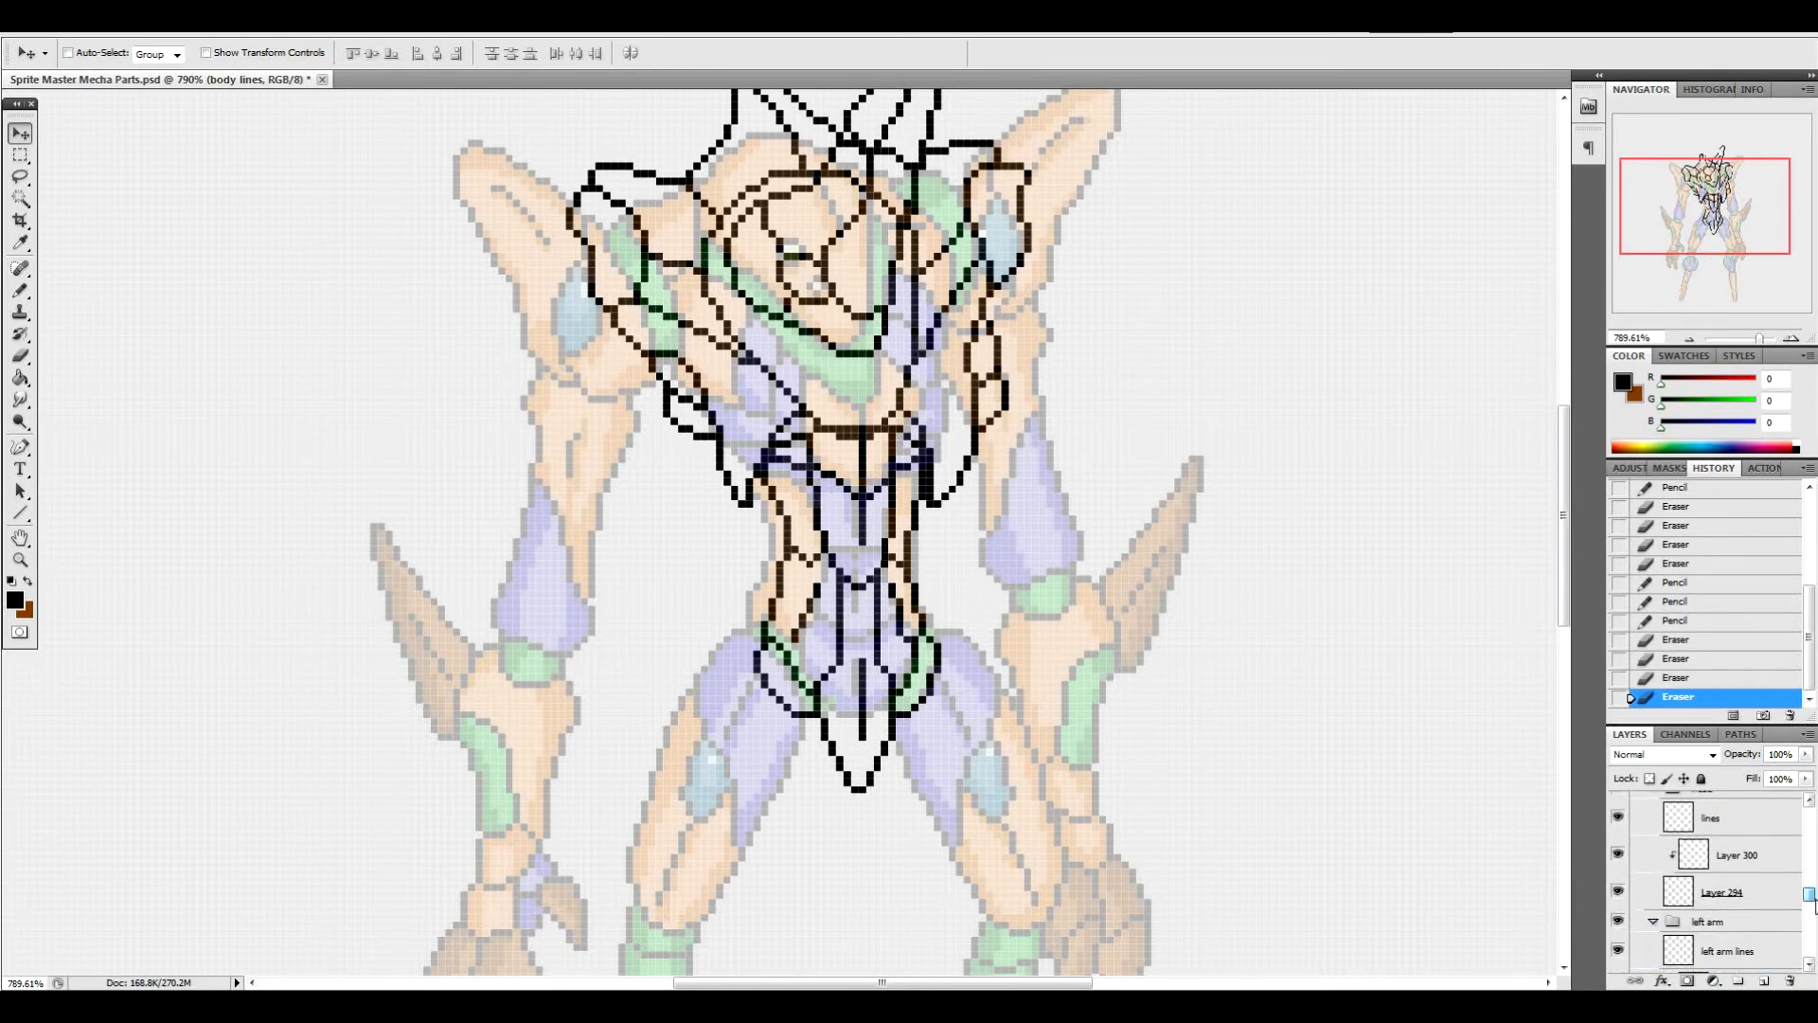
pyautogui.moveTo(1814, 899); pyautogui.dragTo(1810, 886)
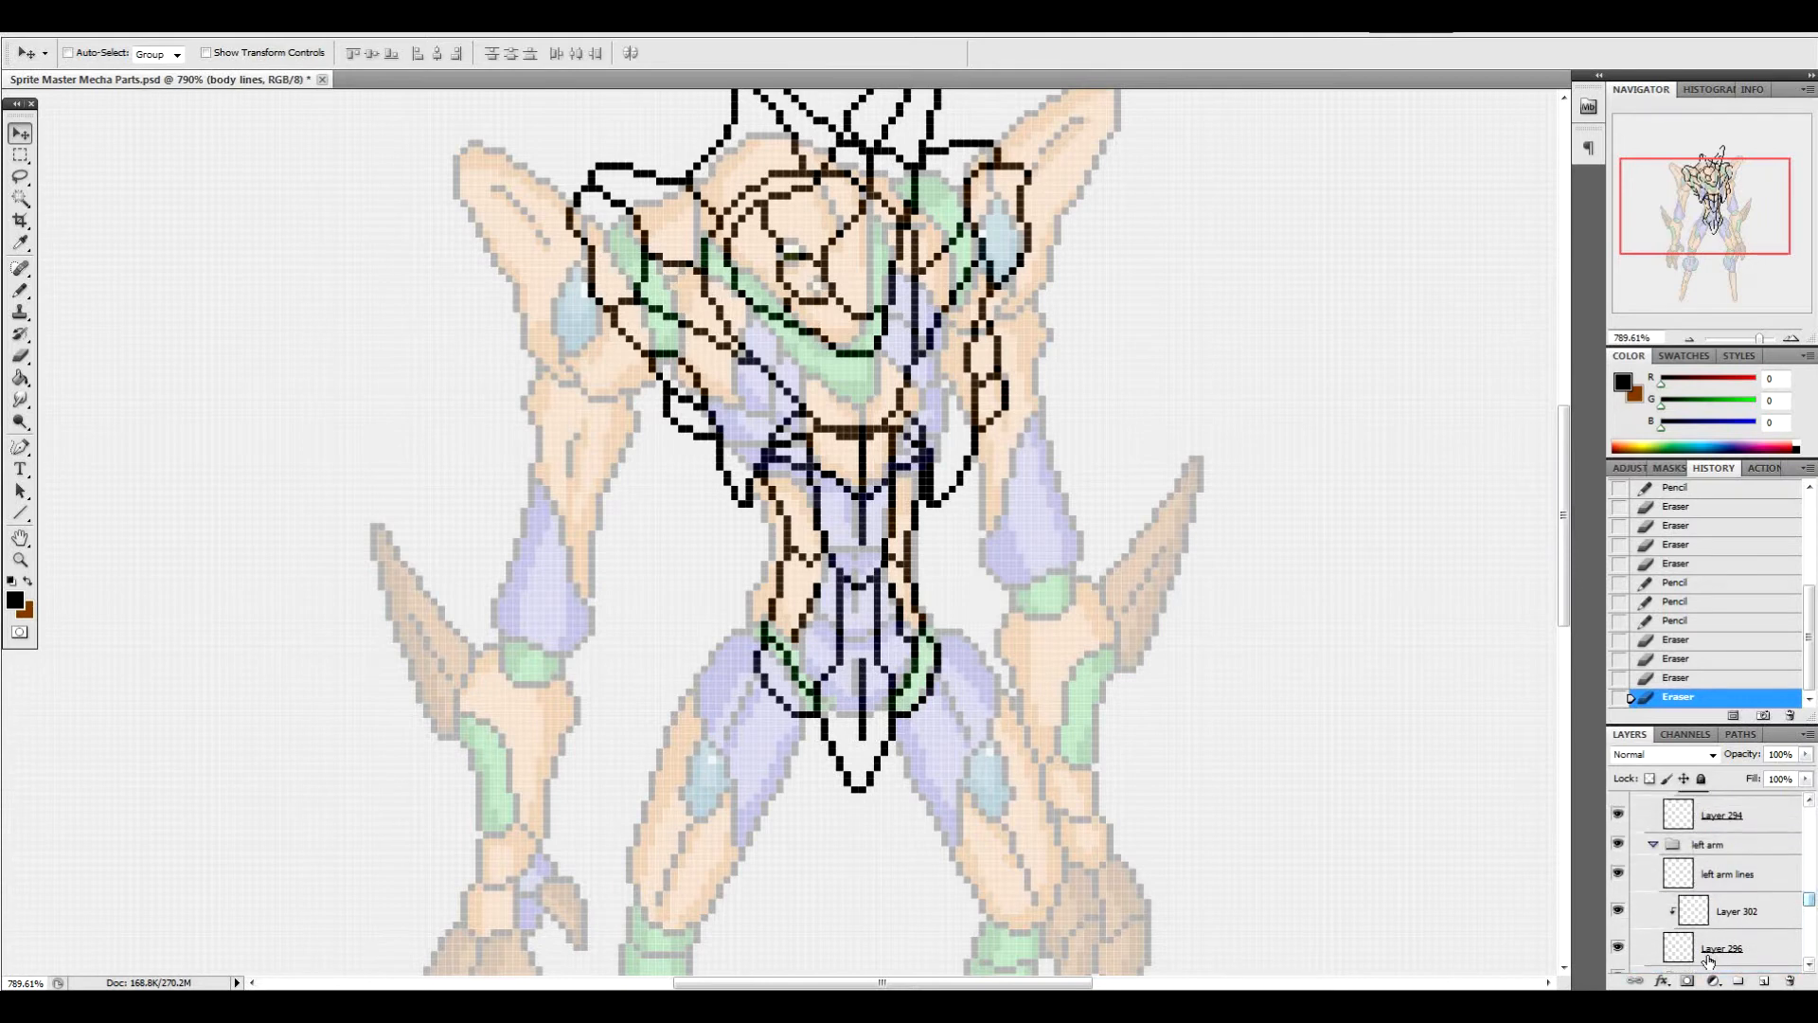
pyautogui.moveTo(1561, 460); pyautogui.dragTo(1555, 439)
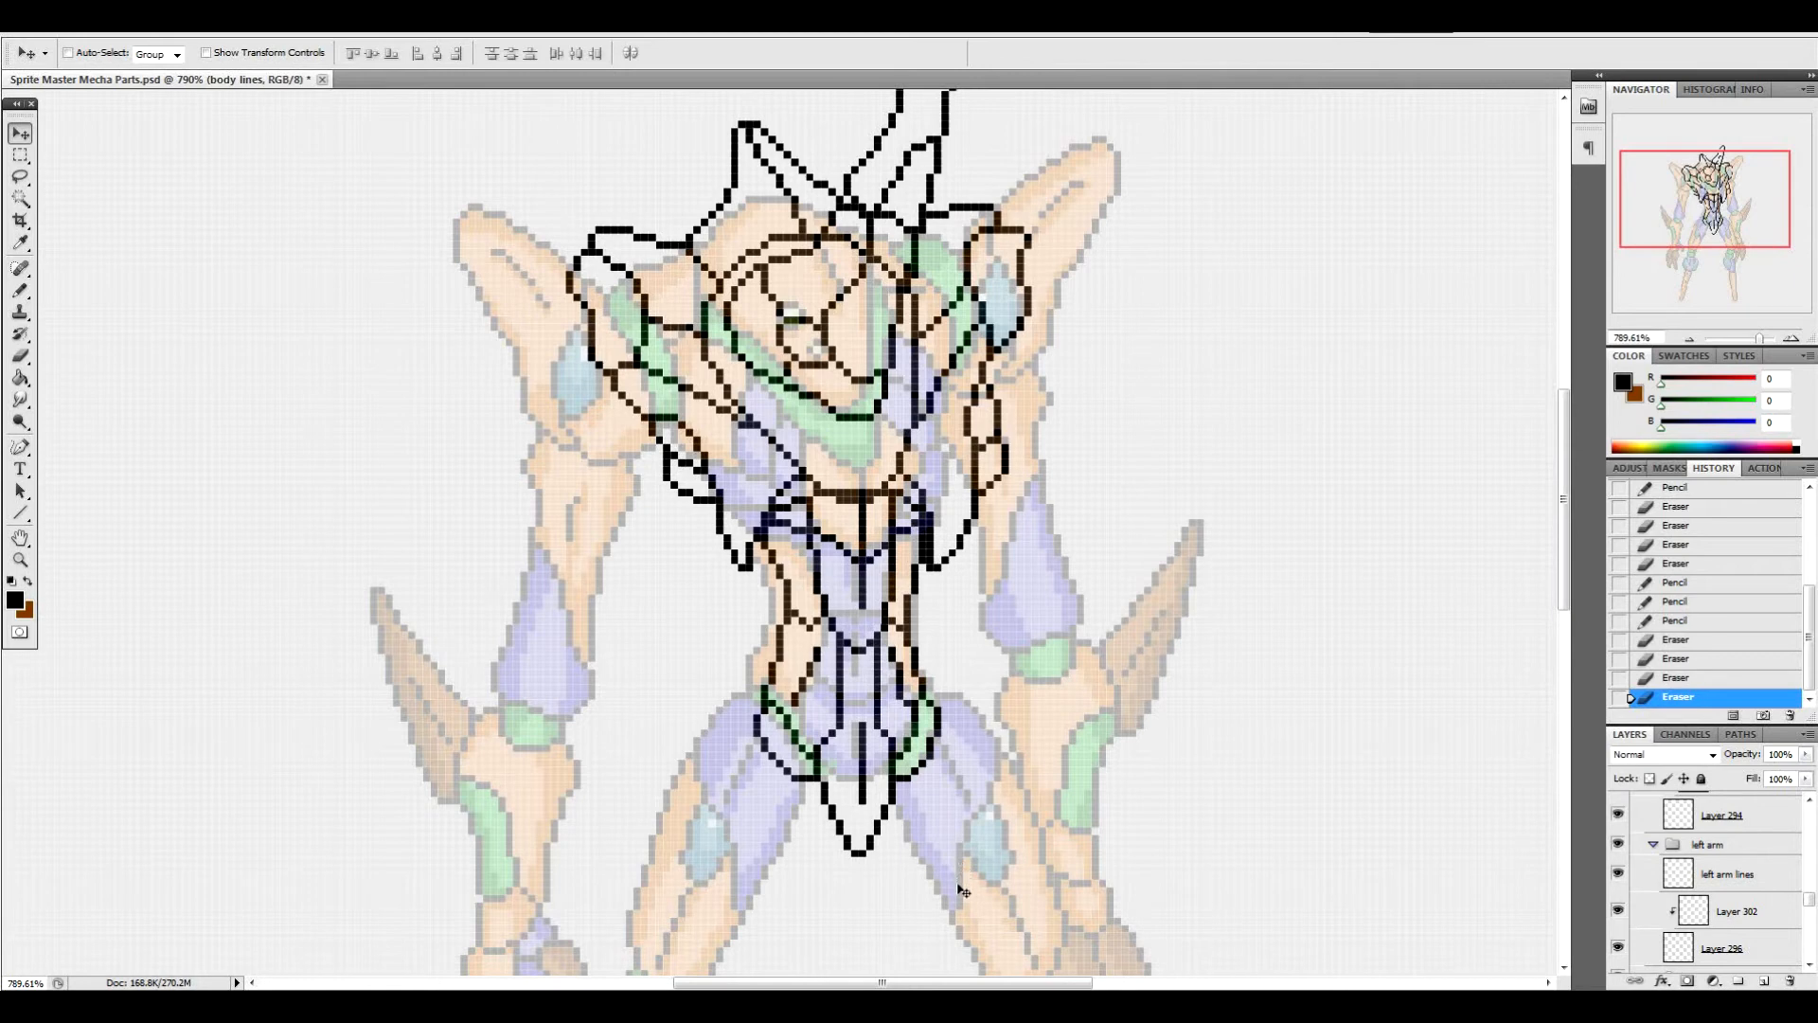
pyautogui.moveTo(1809, 912); pyautogui.dragTo(1813, 911)
pyautogui.click(1767, 846)
pyautogui.moveTo(1011, 982); pyautogui.dragTo(1066, 982)
pyautogui.moveTo(1562, 494); pyautogui.dragTo(1555, 457)
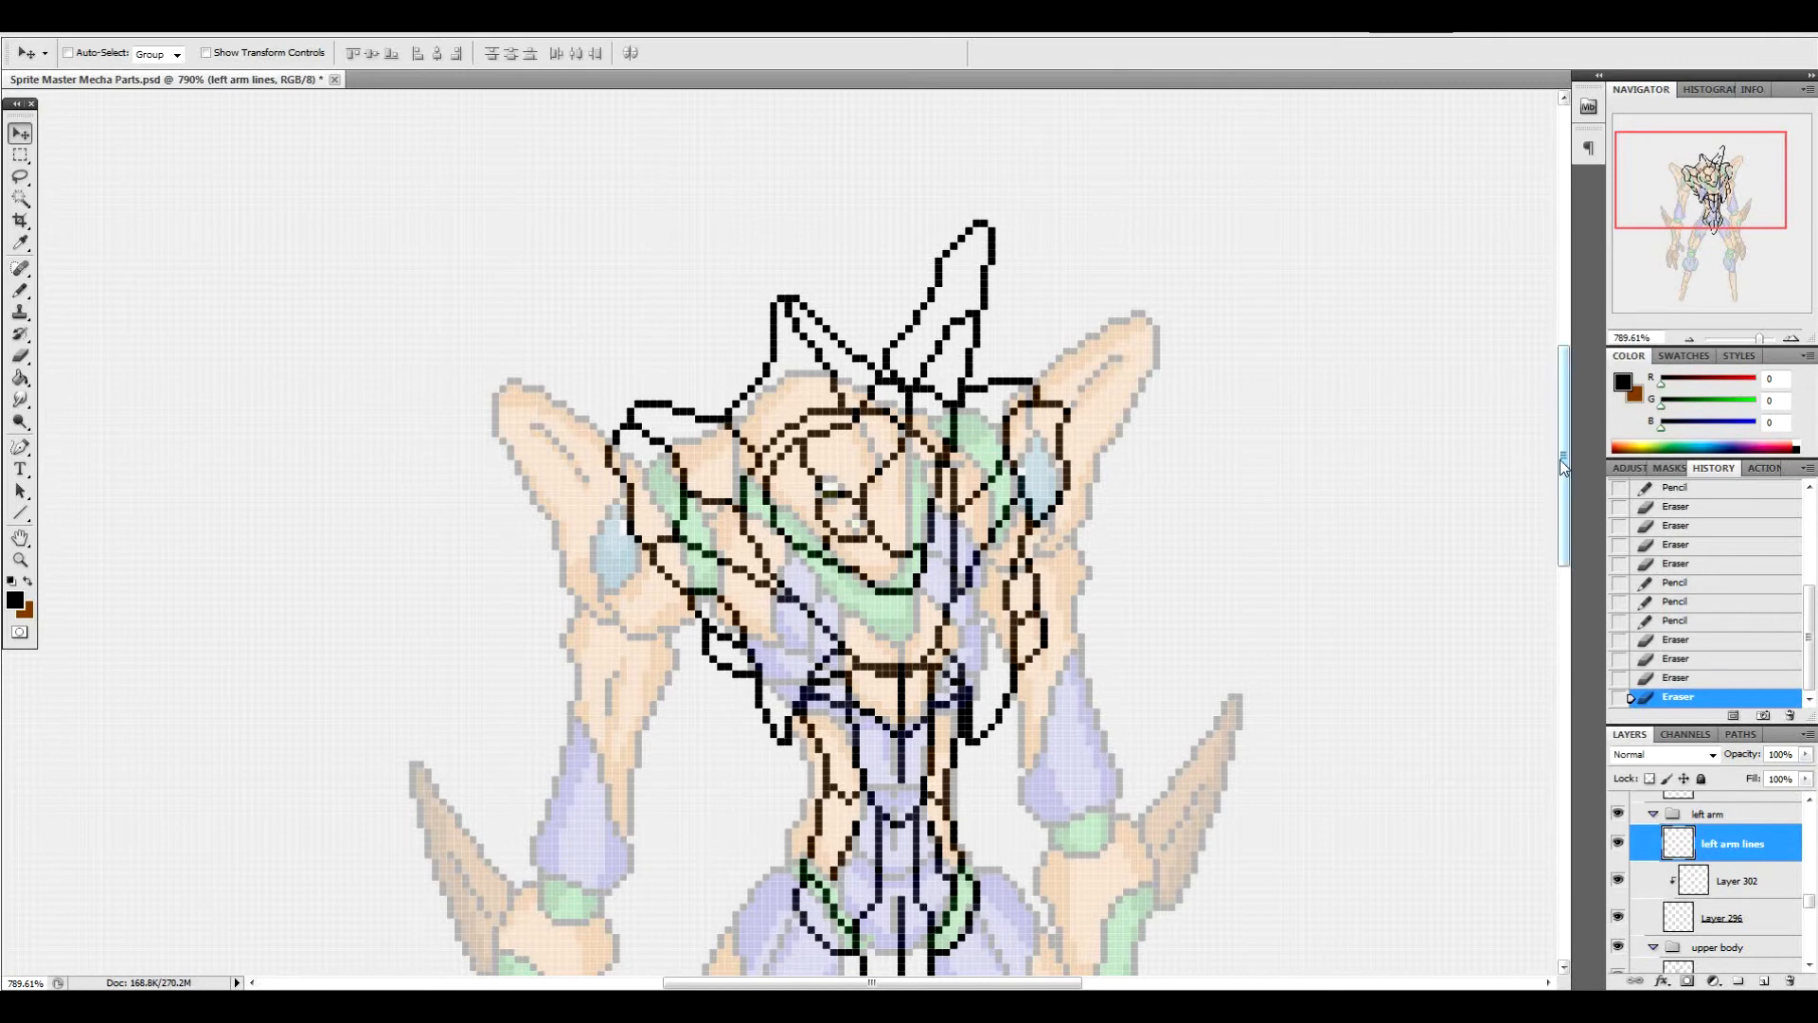
pyautogui.moveTo(1557, 469); pyautogui.dragTo(1556, 515)
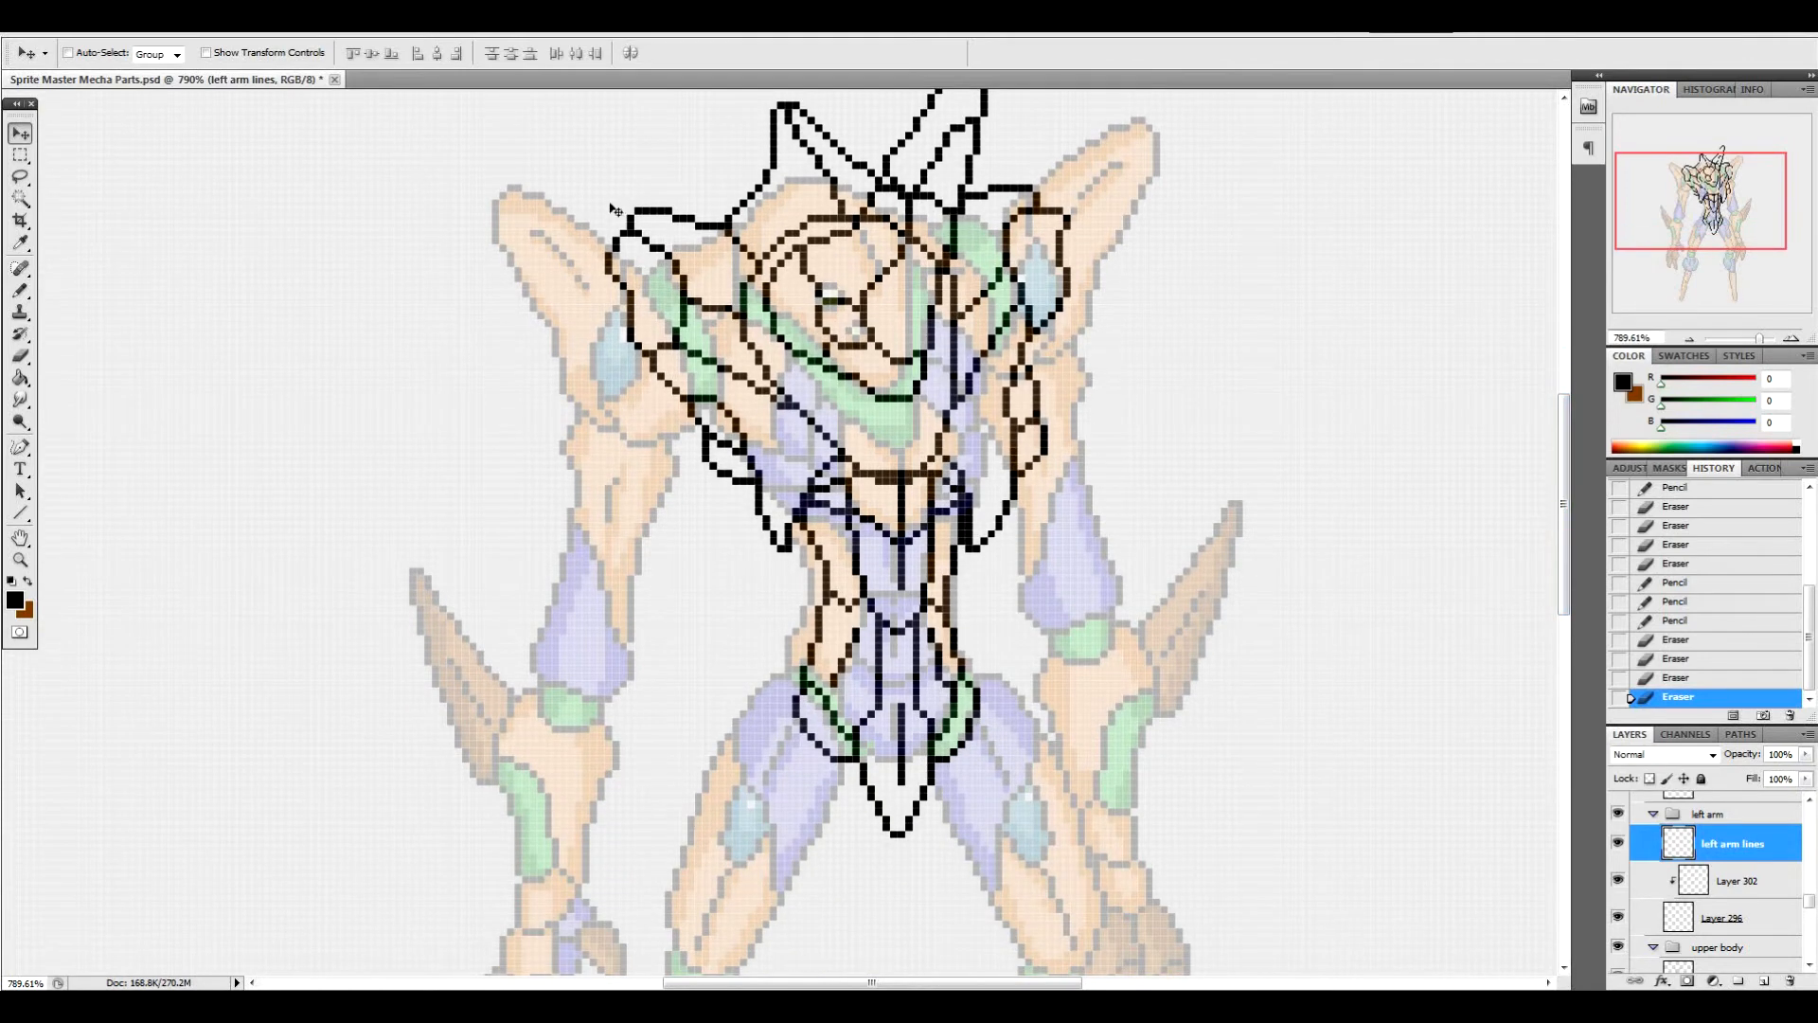
pyautogui.click(21, 290)
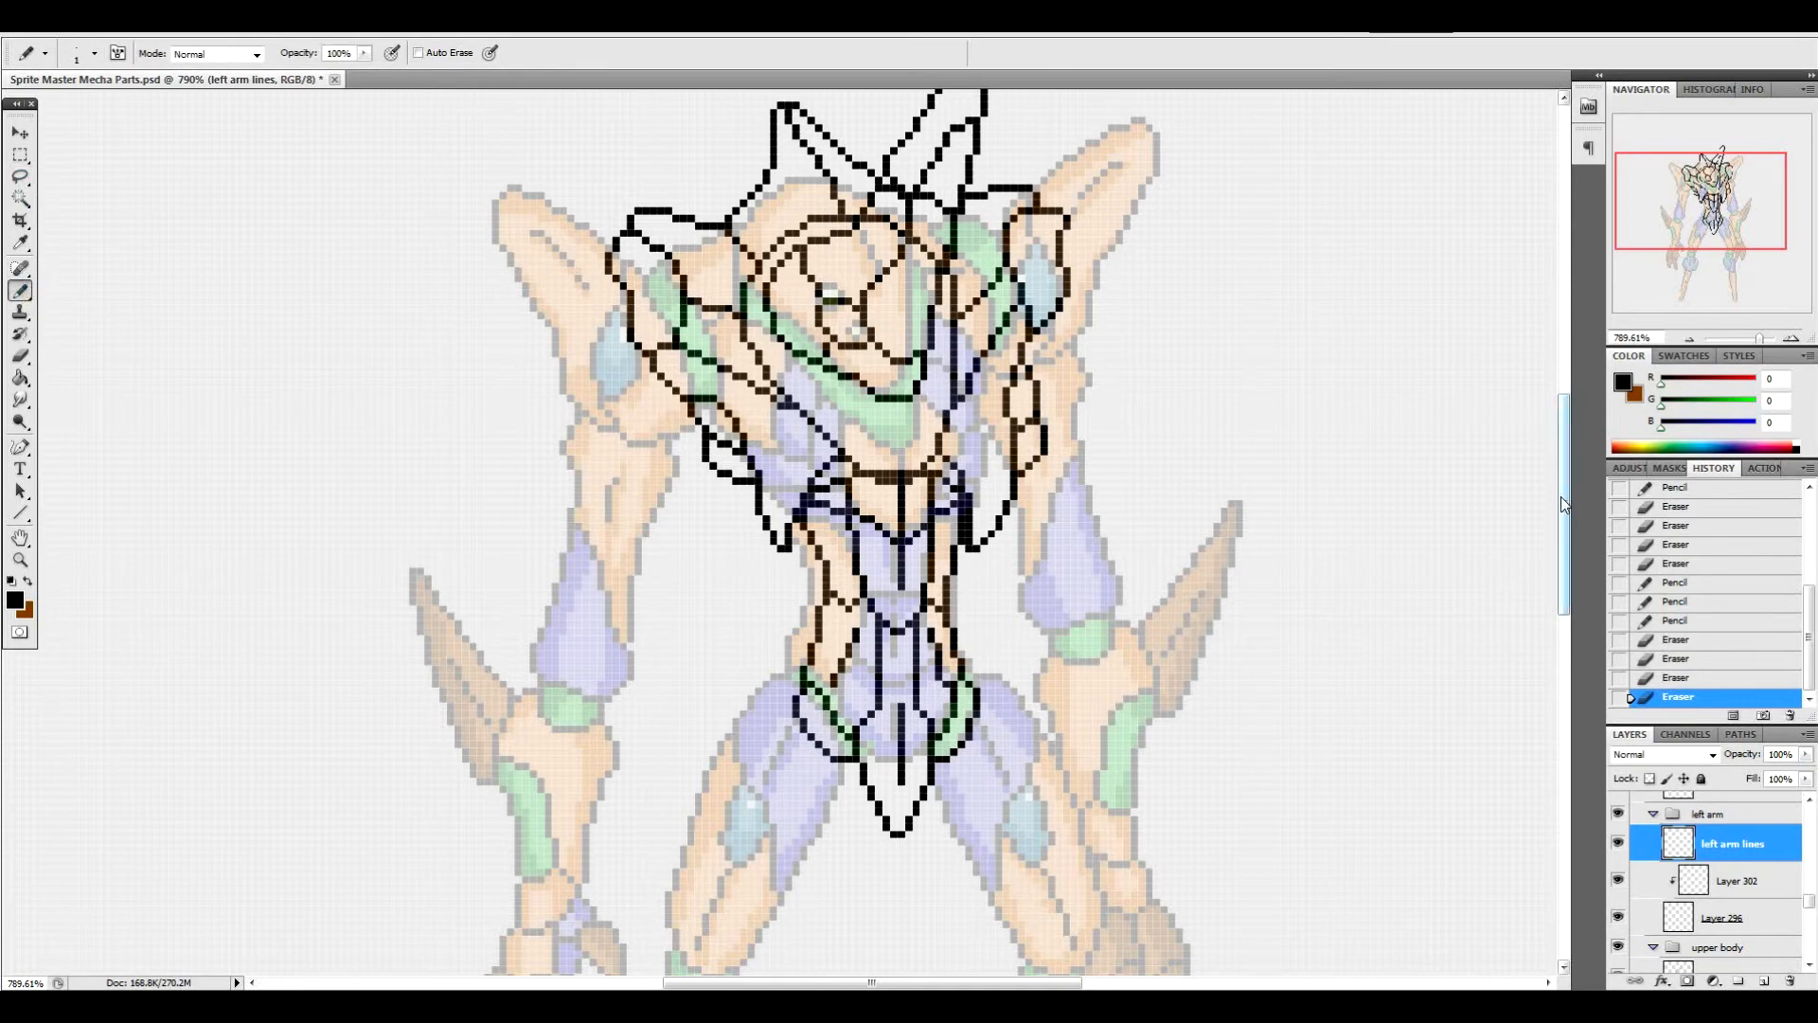
pyautogui.moveTo(1558, 497); pyautogui.dragTo(1553, 453)
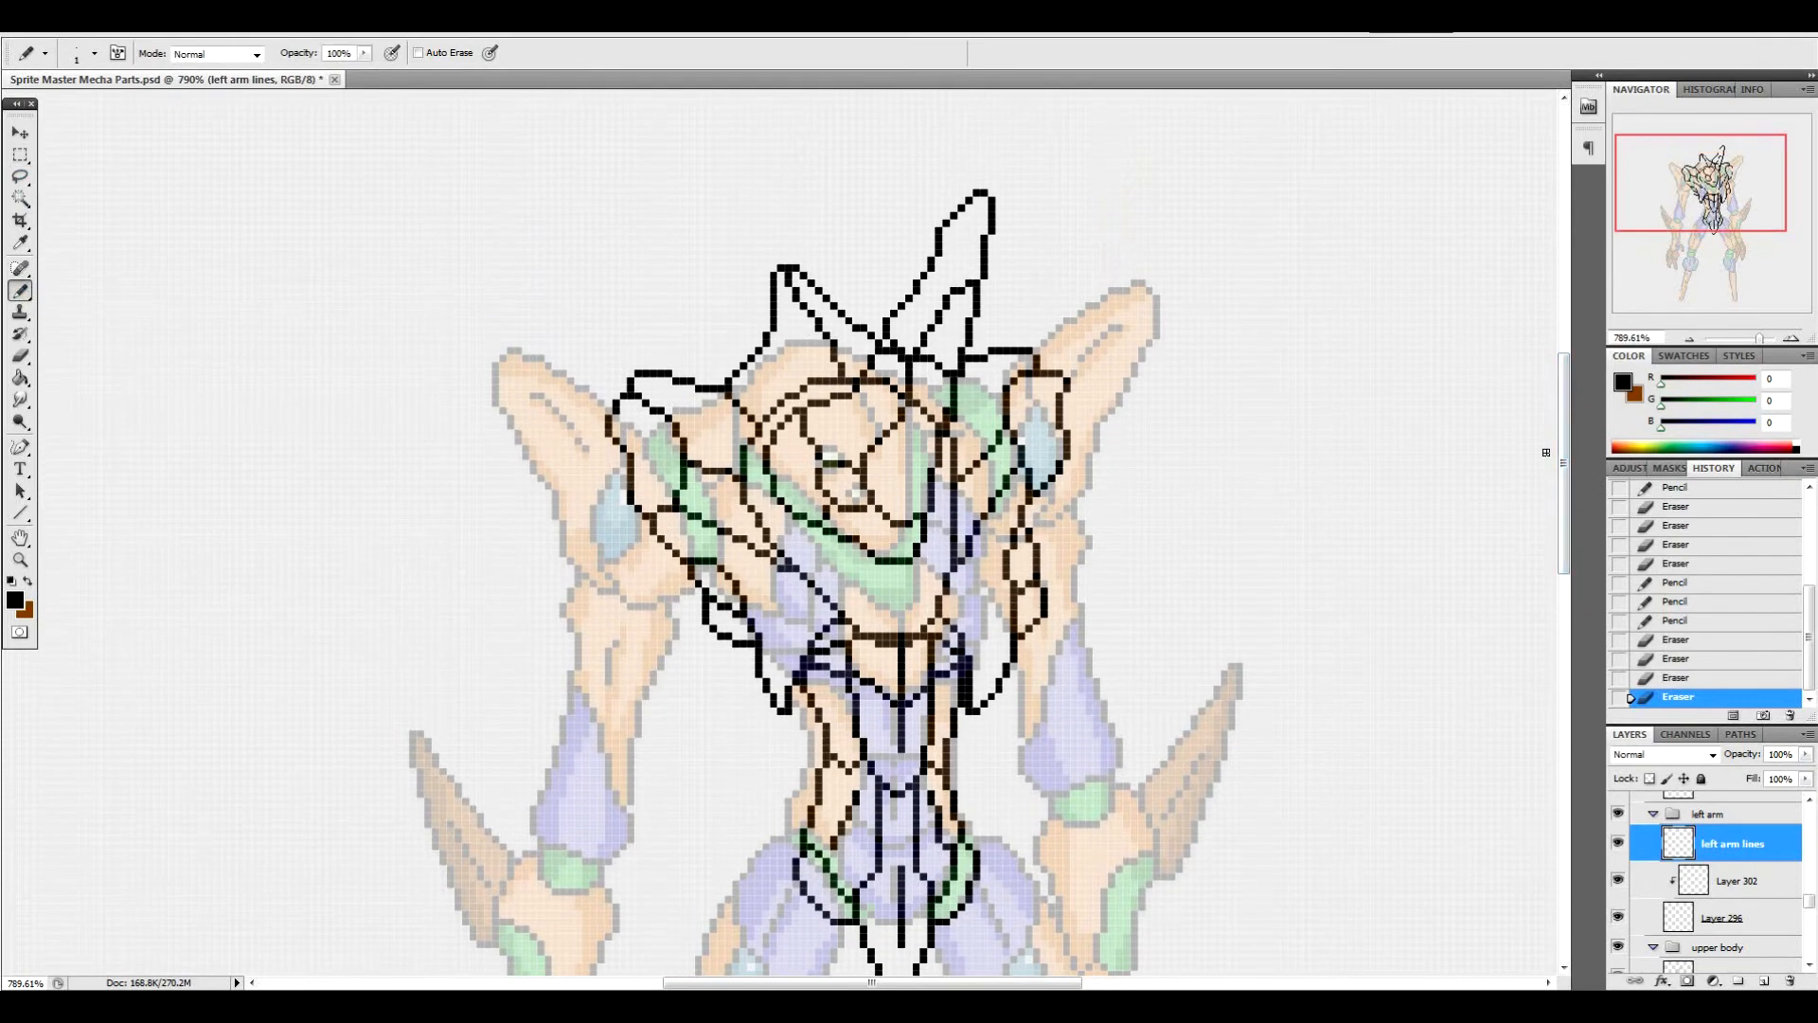
pyautogui.scroll(-5, 1546, 452)
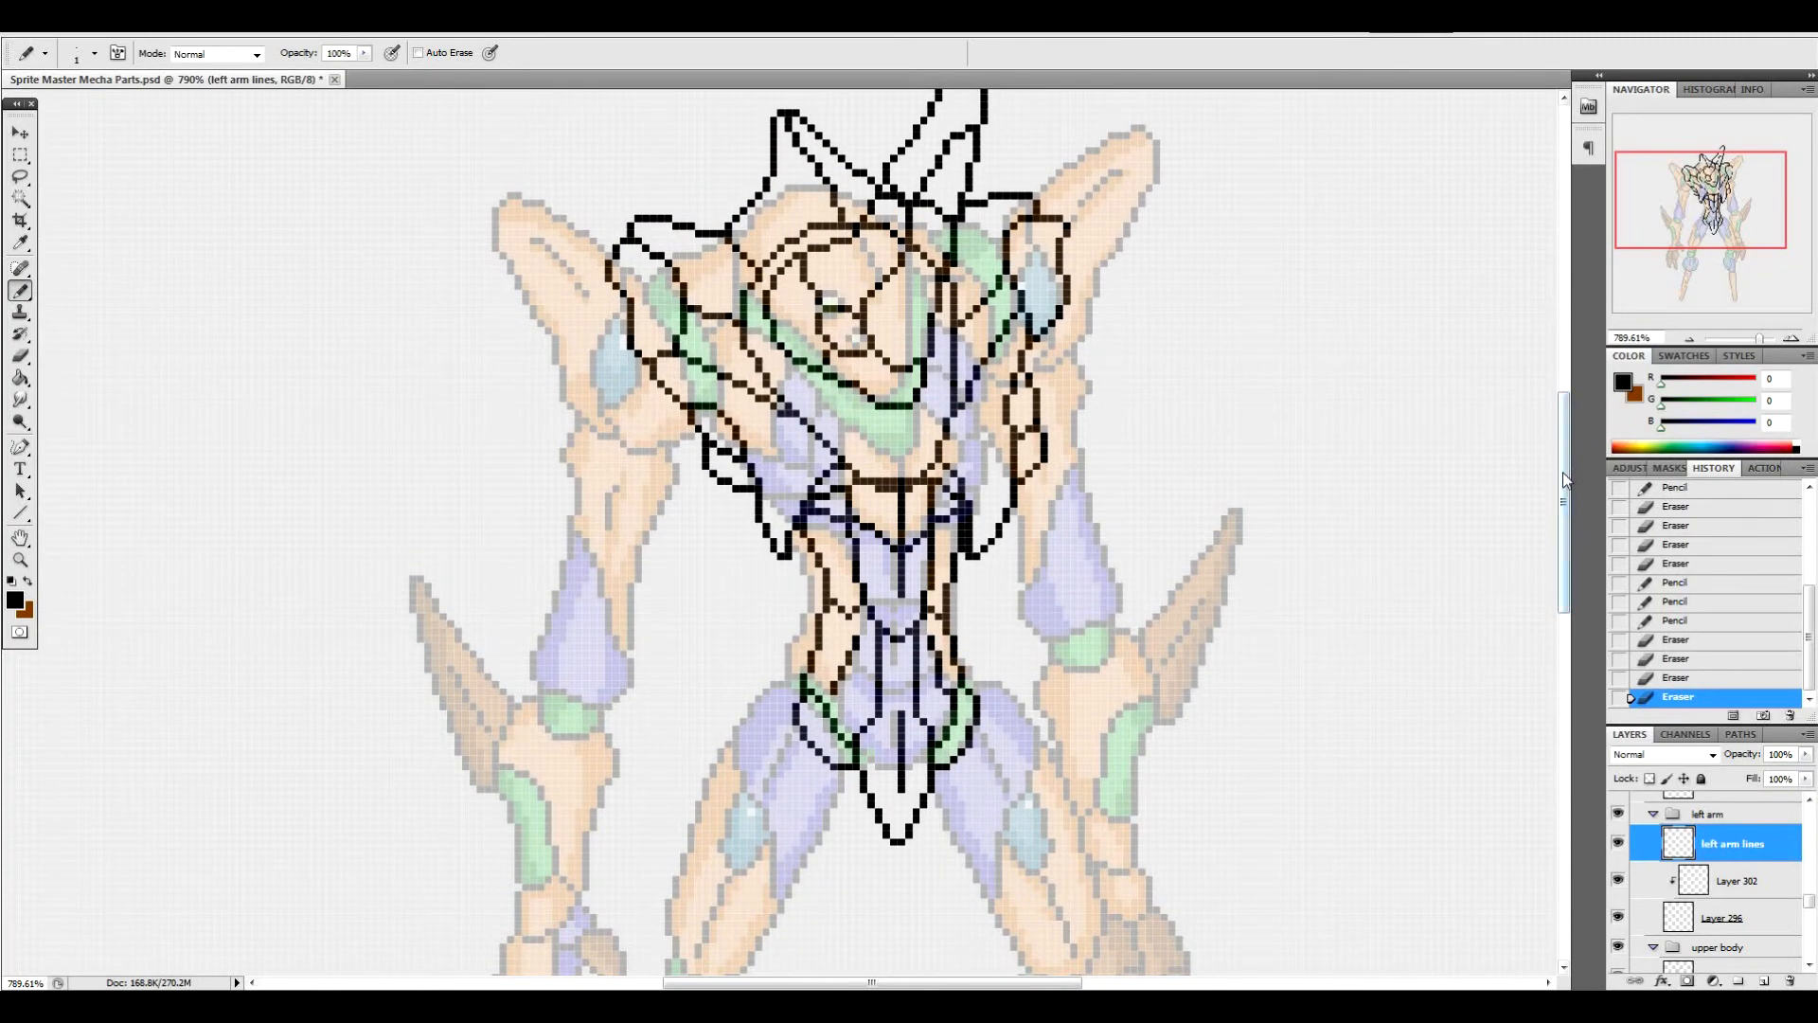
pyautogui.scroll(2, 1567, 476)
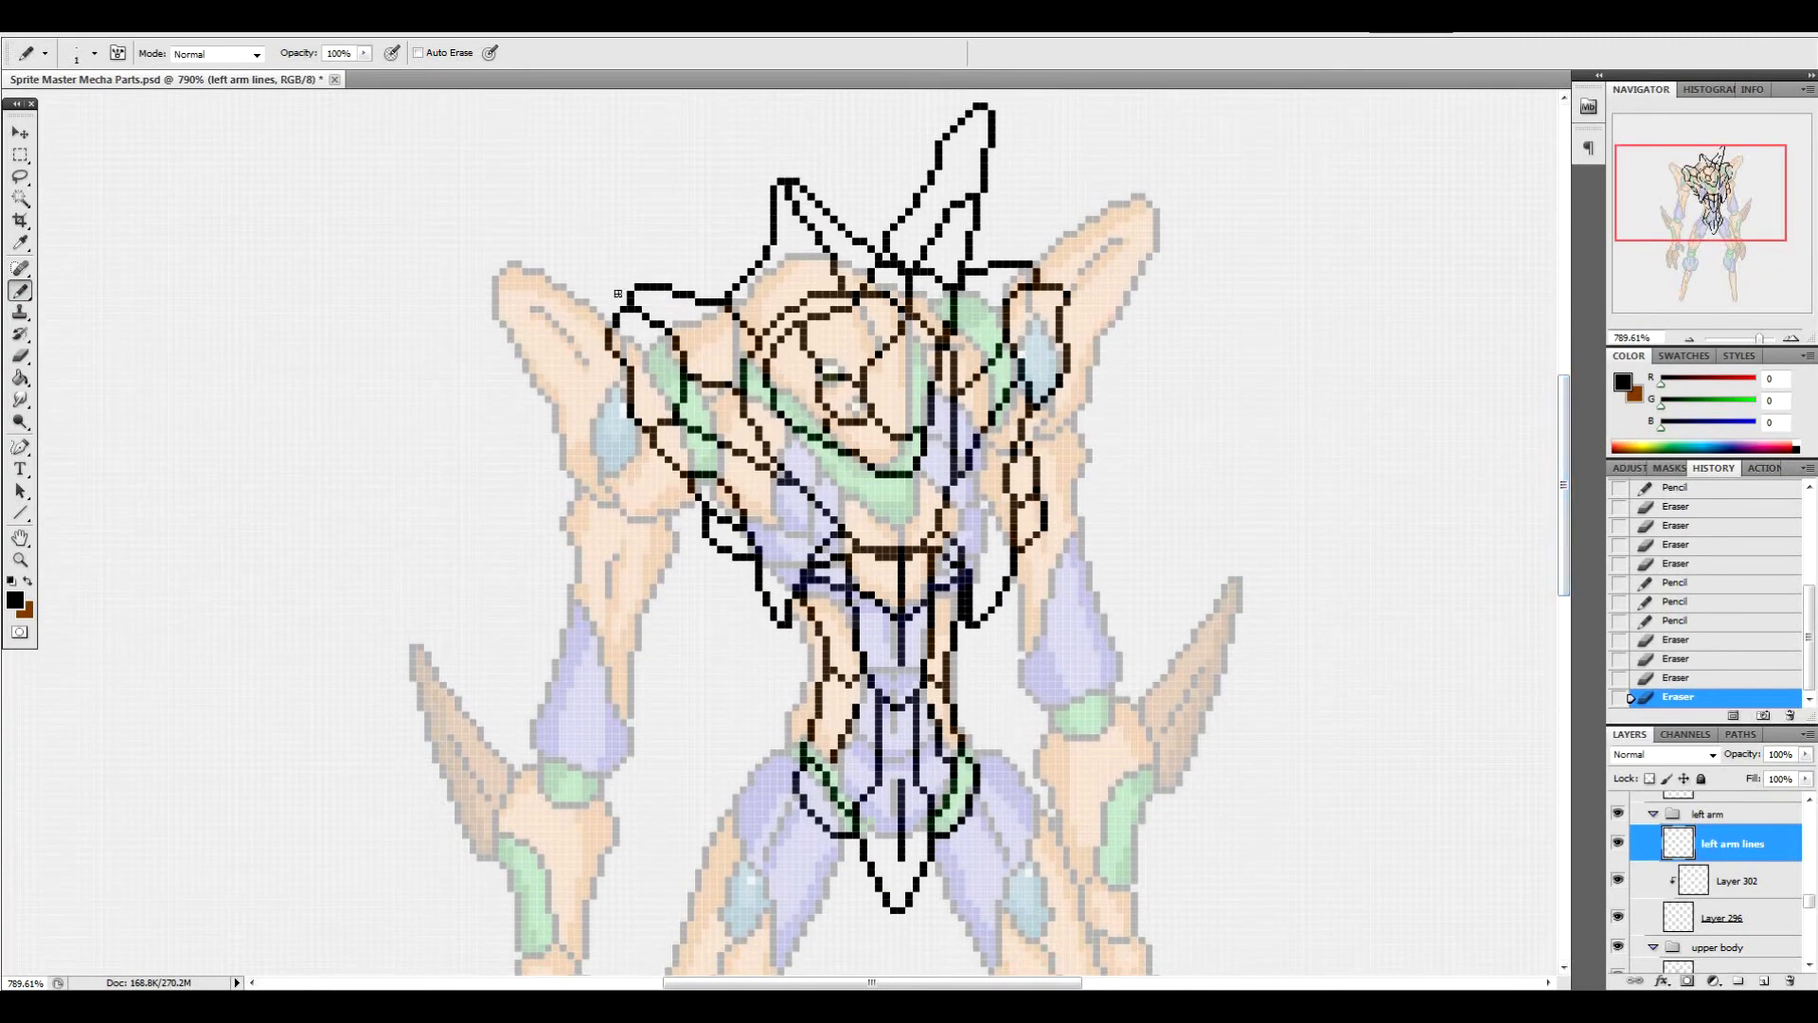
pyautogui.moveTo(620, 315)
pyautogui.mouseDown()
pyautogui.moveTo(575, 294)
pyautogui.moveTo(647, 377)
pyautogui.moveTo(626, 453)
pyautogui.moveTo(568, 467)
pyautogui.mouseUp()
pyautogui.moveTo(579, 295)
pyautogui.mouseDown()
pyautogui.moveTo(491, 306)
pyautogui.moveTo(506, 309)
pyautogui.moveTo(335, 227)
pyautogui.moveTo(382, 240)
pyautogui.moveTo(340, 237)
pyautogui.moveTo(368, 297)
pyautogui.moveTo(488, 407)
pyautogui.mouseUp()
pyautogui.moveTo(398, 318)
pyautogui.mouseDown()
pyautogui.moveTo(495, 431)
pyautogui.moveTo(576, 450)
pyautogui.mouseUp()
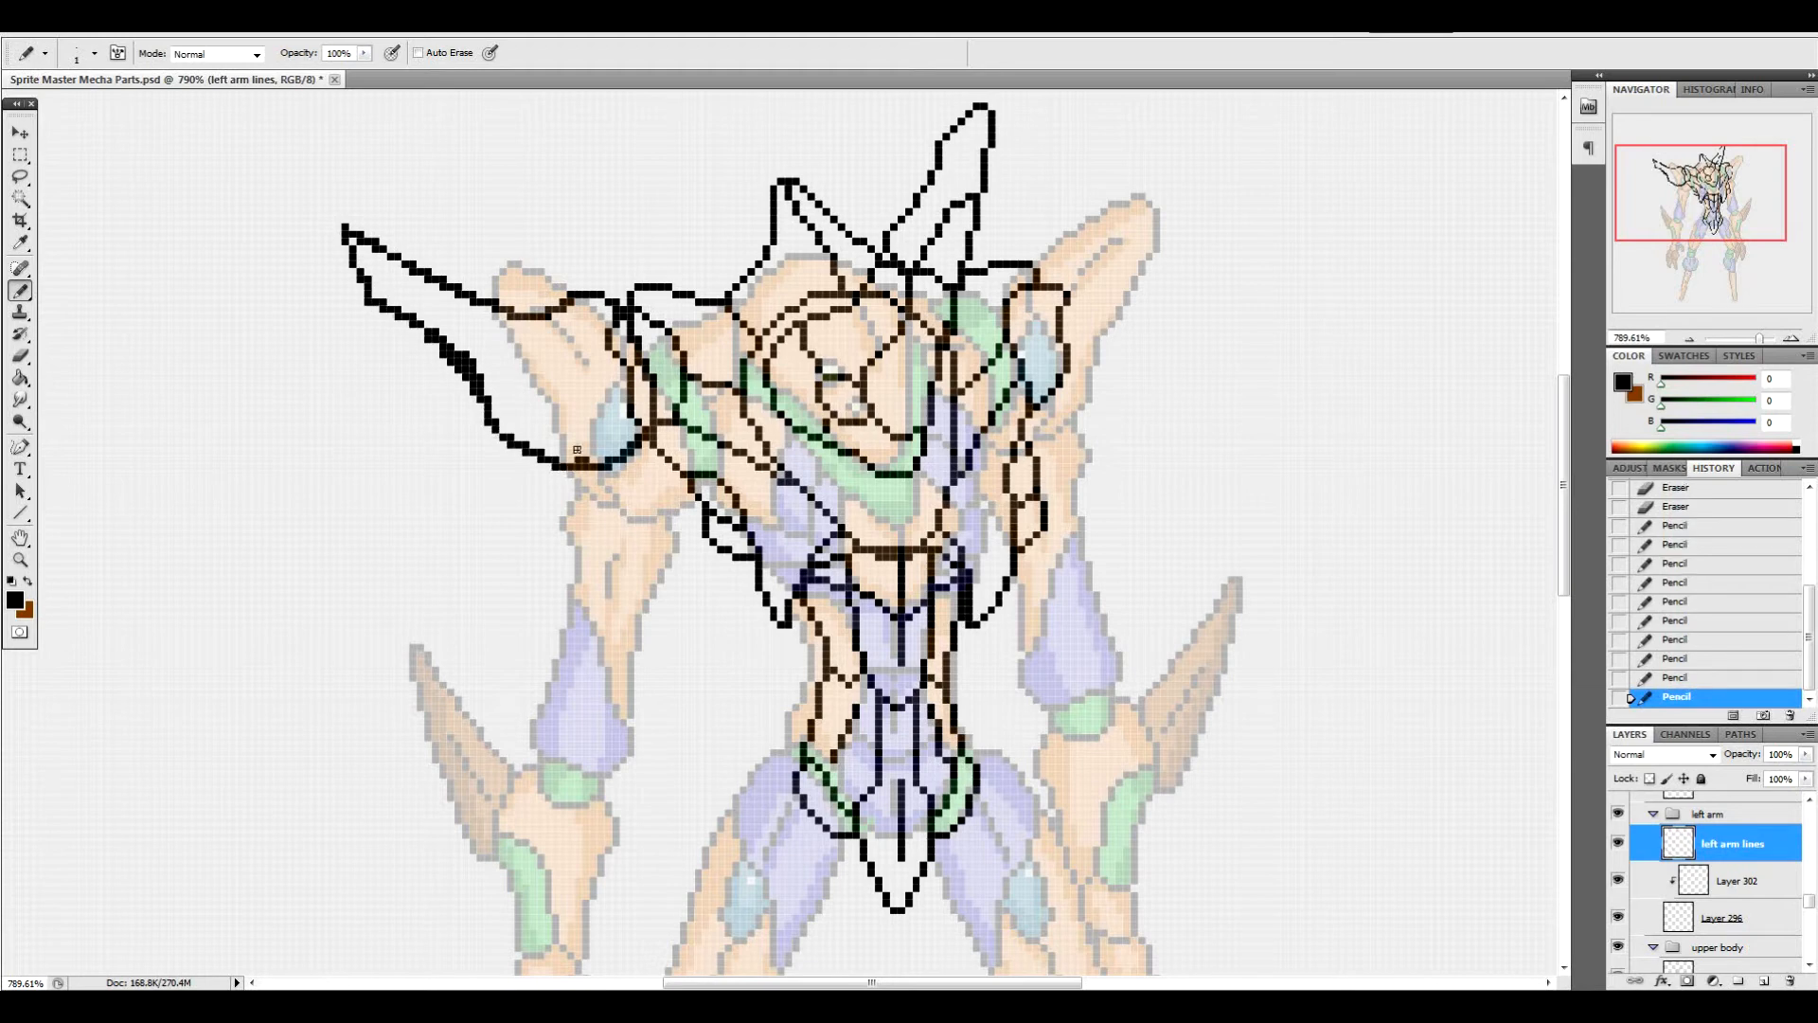
pyautogui.click(352, 231)
# Pencil the left upper arm below the shoulder spike, with curved bands at its top and a closed rounded lower end
pyautogui.moveTo(519, 461)
pyautogui.mouseDown()
pyautogui.moveTo(564, 496)
pyautogui.moveTo(605, 477)
pyautogui.moveTo(535, 506)
pyautogui.moveTo(563, 511)
pyautogui.moveTo(514, 496)
pyautogui.moveTo(519, 538)
pyautogui.mouseUp()
pyautogui.moveTo(594, 503)
pyautogui.mouseDown()
pyautogui.moveTo(507, 513)
pyautogui.moveTo(563, 532)
pyautogui.moveTo(493, 545)
pyautogui.moveTo(510, 536)
pyautogui.moveTo(480, 609)
pyautogui.mouseUp()
pyautogui.moveTo(579, 538); pyautogui.dragTo(533, 663)
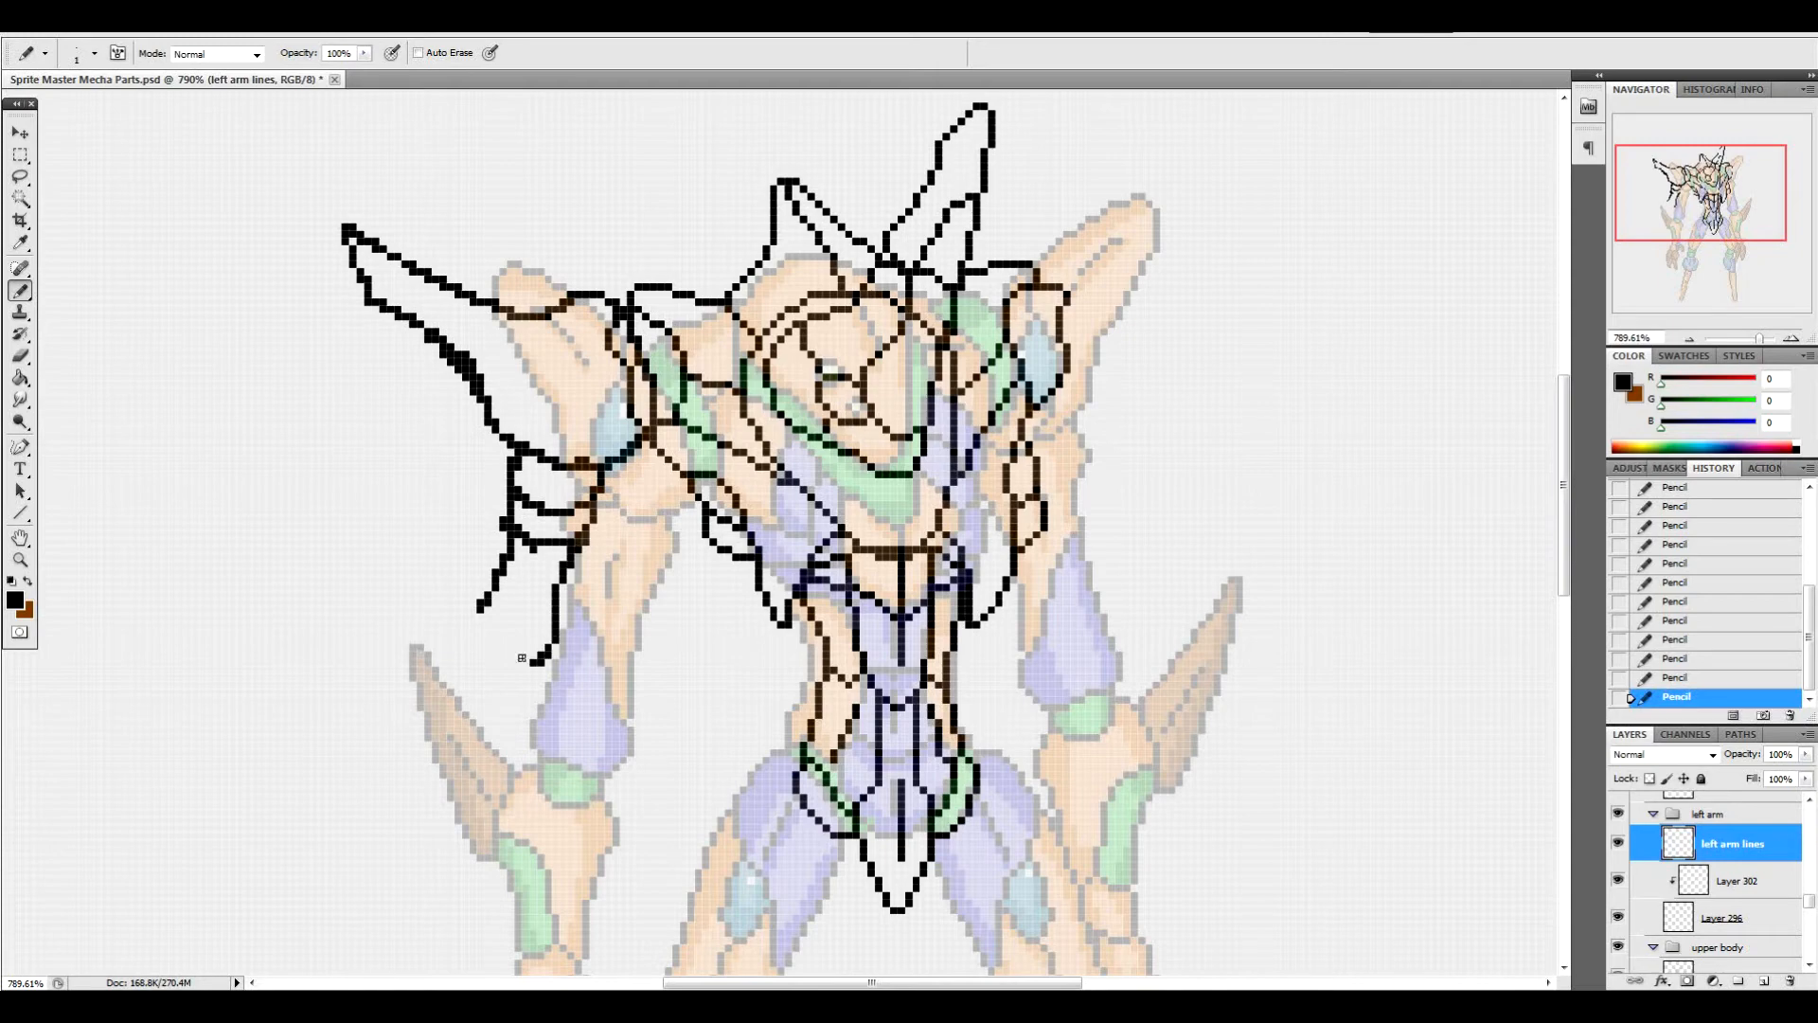
pyautogui.scroll(-5, 533, 453)
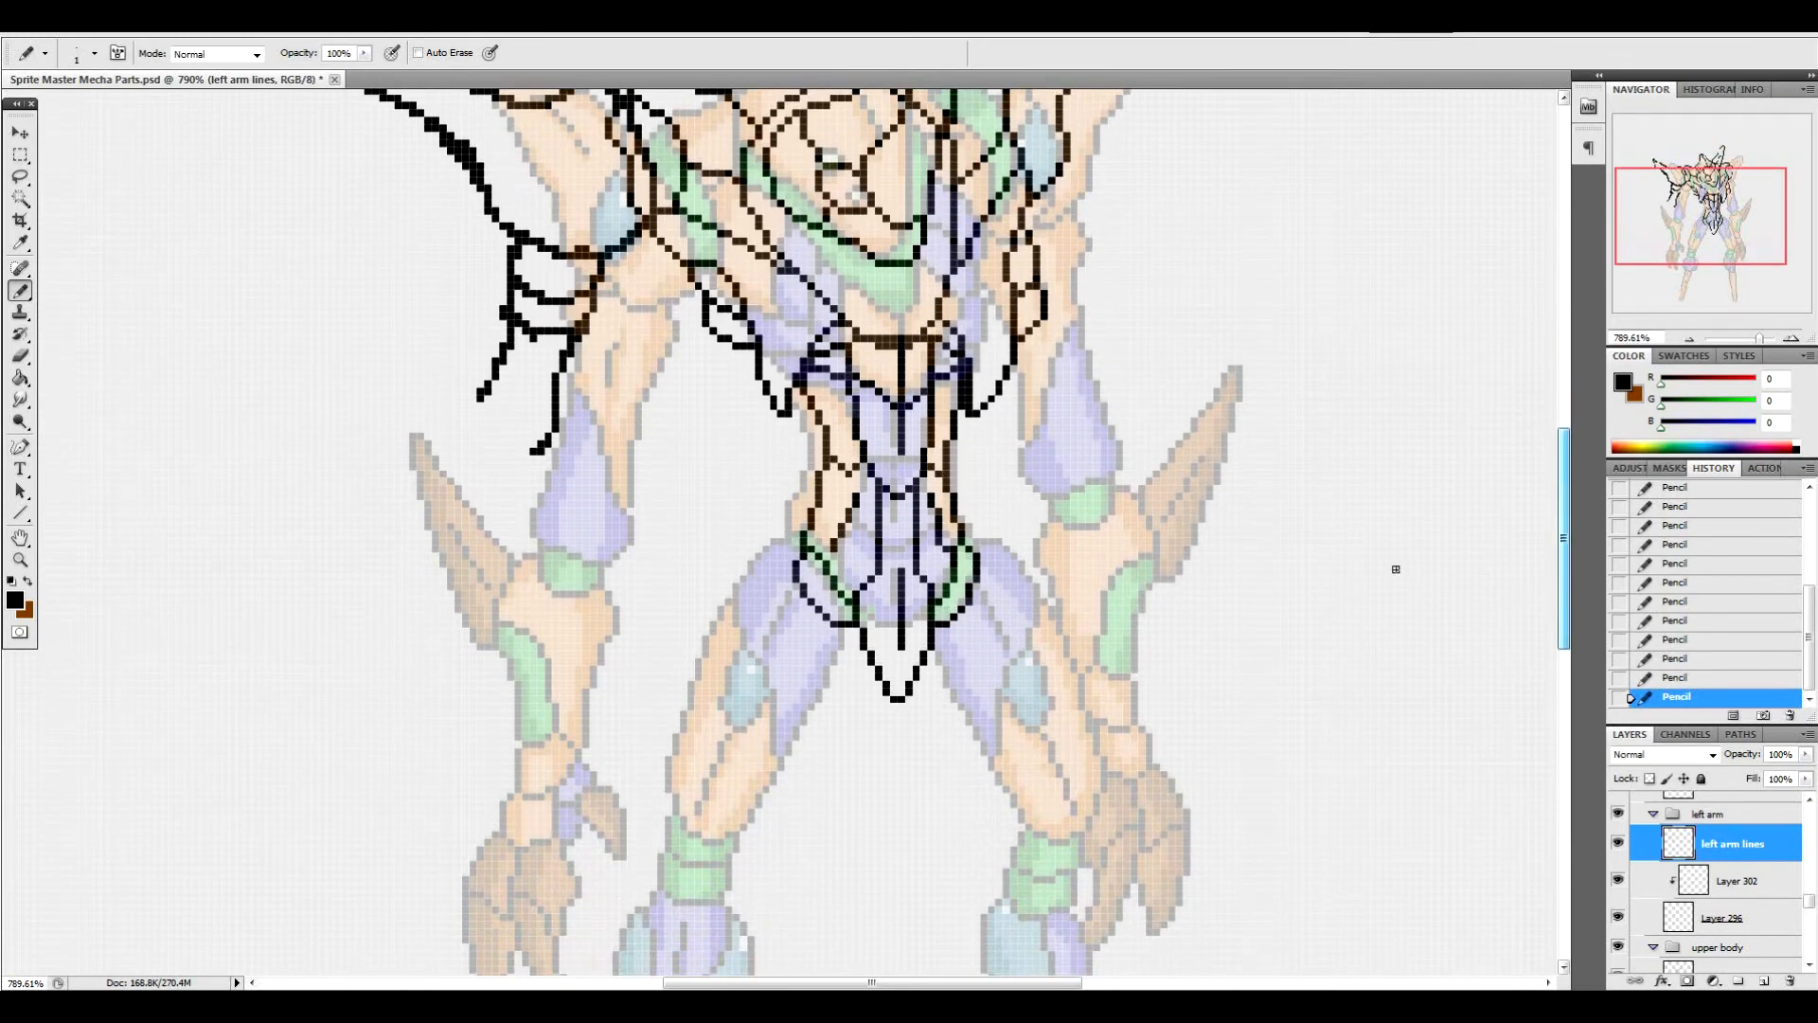
pyautogui.moveTo(532, 453); pyautogui.dragTo(502, 464)
pyautogui.moveTo(481, 398)
pyautogui.mouseDown()
pyautogui.moveTo(473, 421)
pyautogui.moveTo(509, 461)
pyautogui.mouseUp()
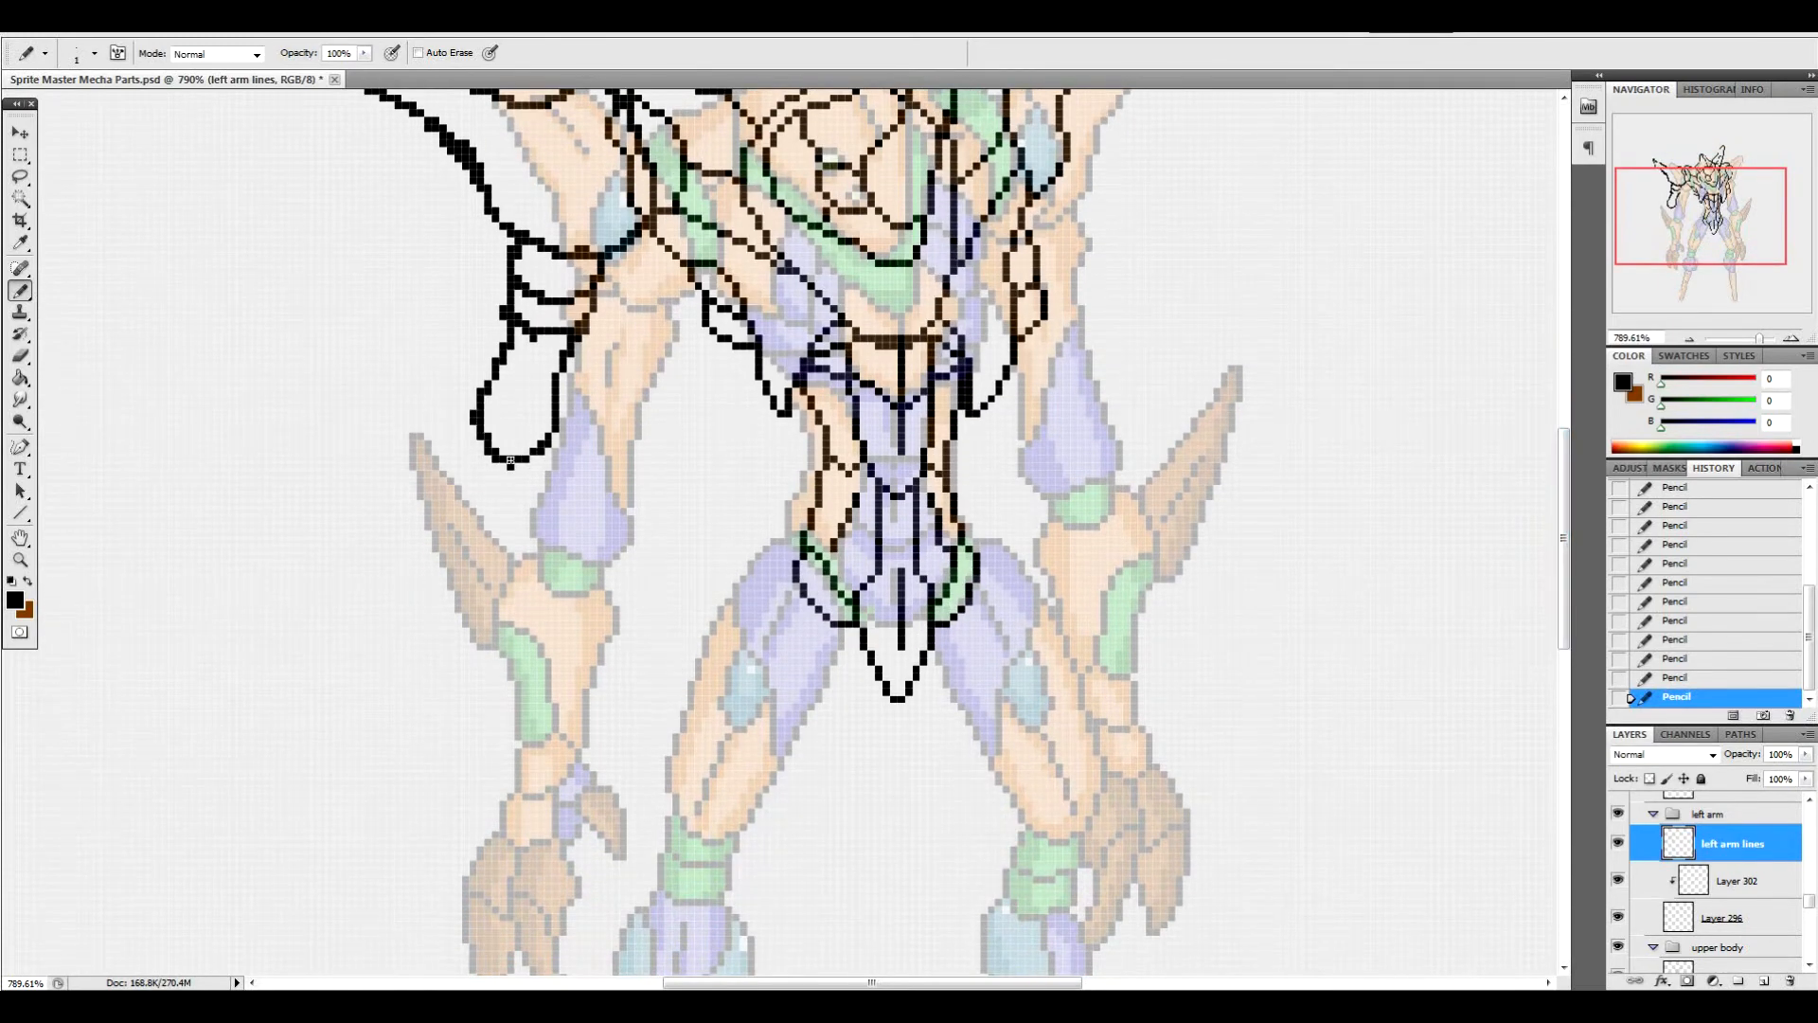
# Pencil the left forearm outline from the elbow down to a closed lower end and add small plates along its inner edge
pyautogui.moveTo(1563, 573)
pyautogui.mouseDown()
pyautogui.moveTo(1562, 535)
pyautogui.moveTo(1562, 558)
pyautogui.mouseUp()
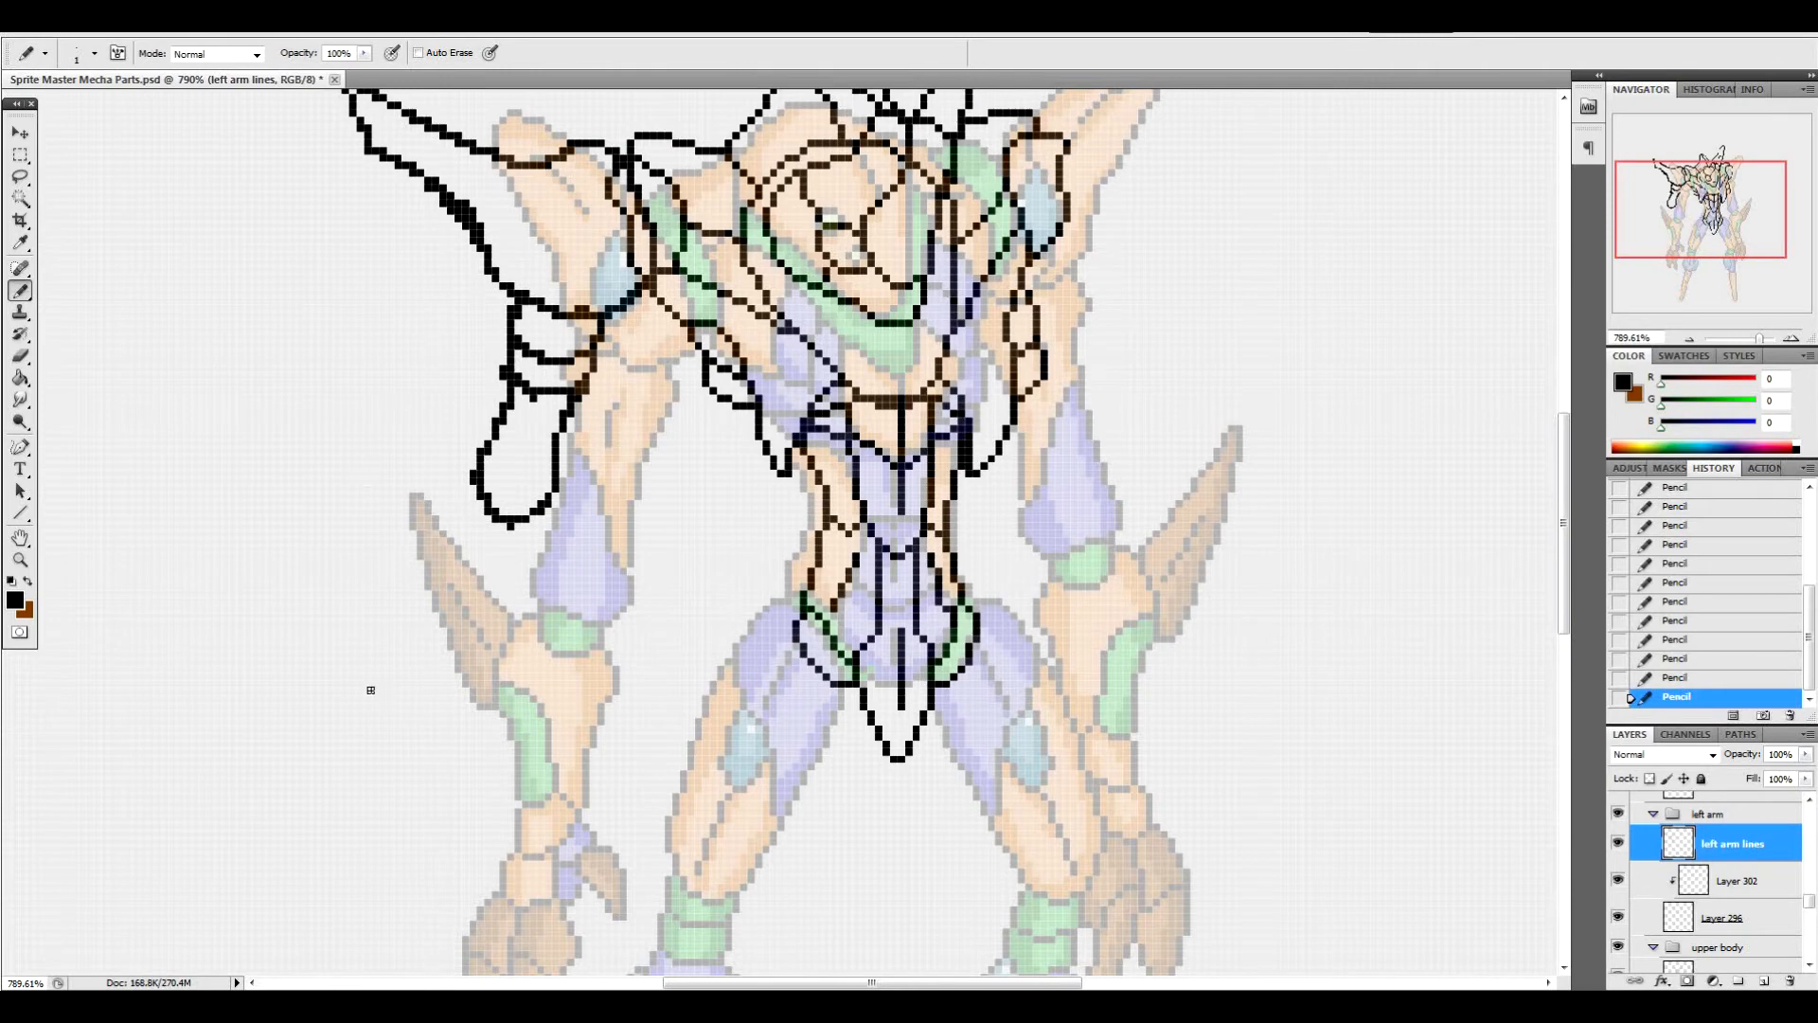
pyautogui.moveTo(477, 497); pyautogui.dragTo(457, 543)
pyautogui.moveTo(552, 508)
pyautogui.mouseDown()
pyautogui.moveTo(511, 597)
pyautogui.moveTo(509, 683)
pyautogui.mouseUp()
pyautogui.moveTo(458, 543)
pyautogui.mouseDown()
pyautogui.moveTo(428, 564)
pyautogui.moveTo(450, 635)
pyautogui.moveTo(428, 745)
pyautogui.mouseUp()
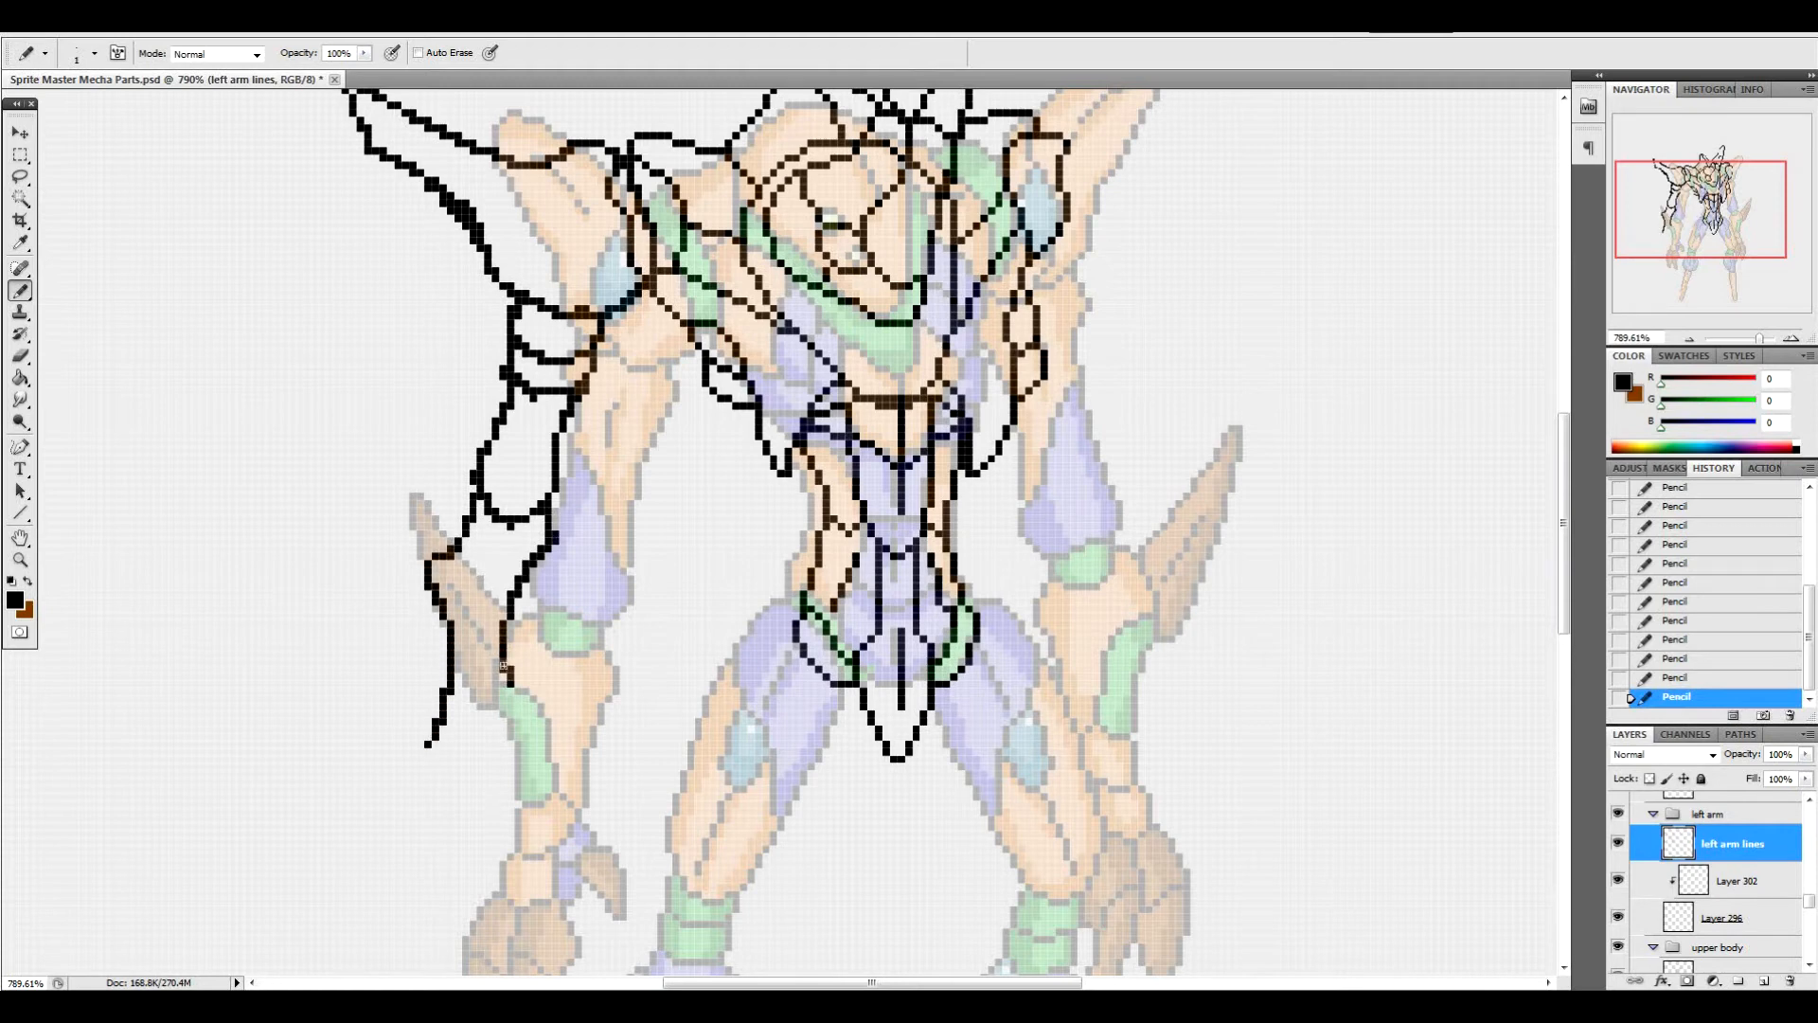
pyautogui.moveTo(503, 653); pyautogui.dragTo(509, 688)
pyautogui.moveTo(505, 666)
pyautogui.mouseDown()
pyautogui.moveTo(516, 731)
pyautogui.moveTo(442, 797)
pyautogui.mouseUp()
pyautogui.moveTo(428, 744); pyautogui.dragTo(467, 789)
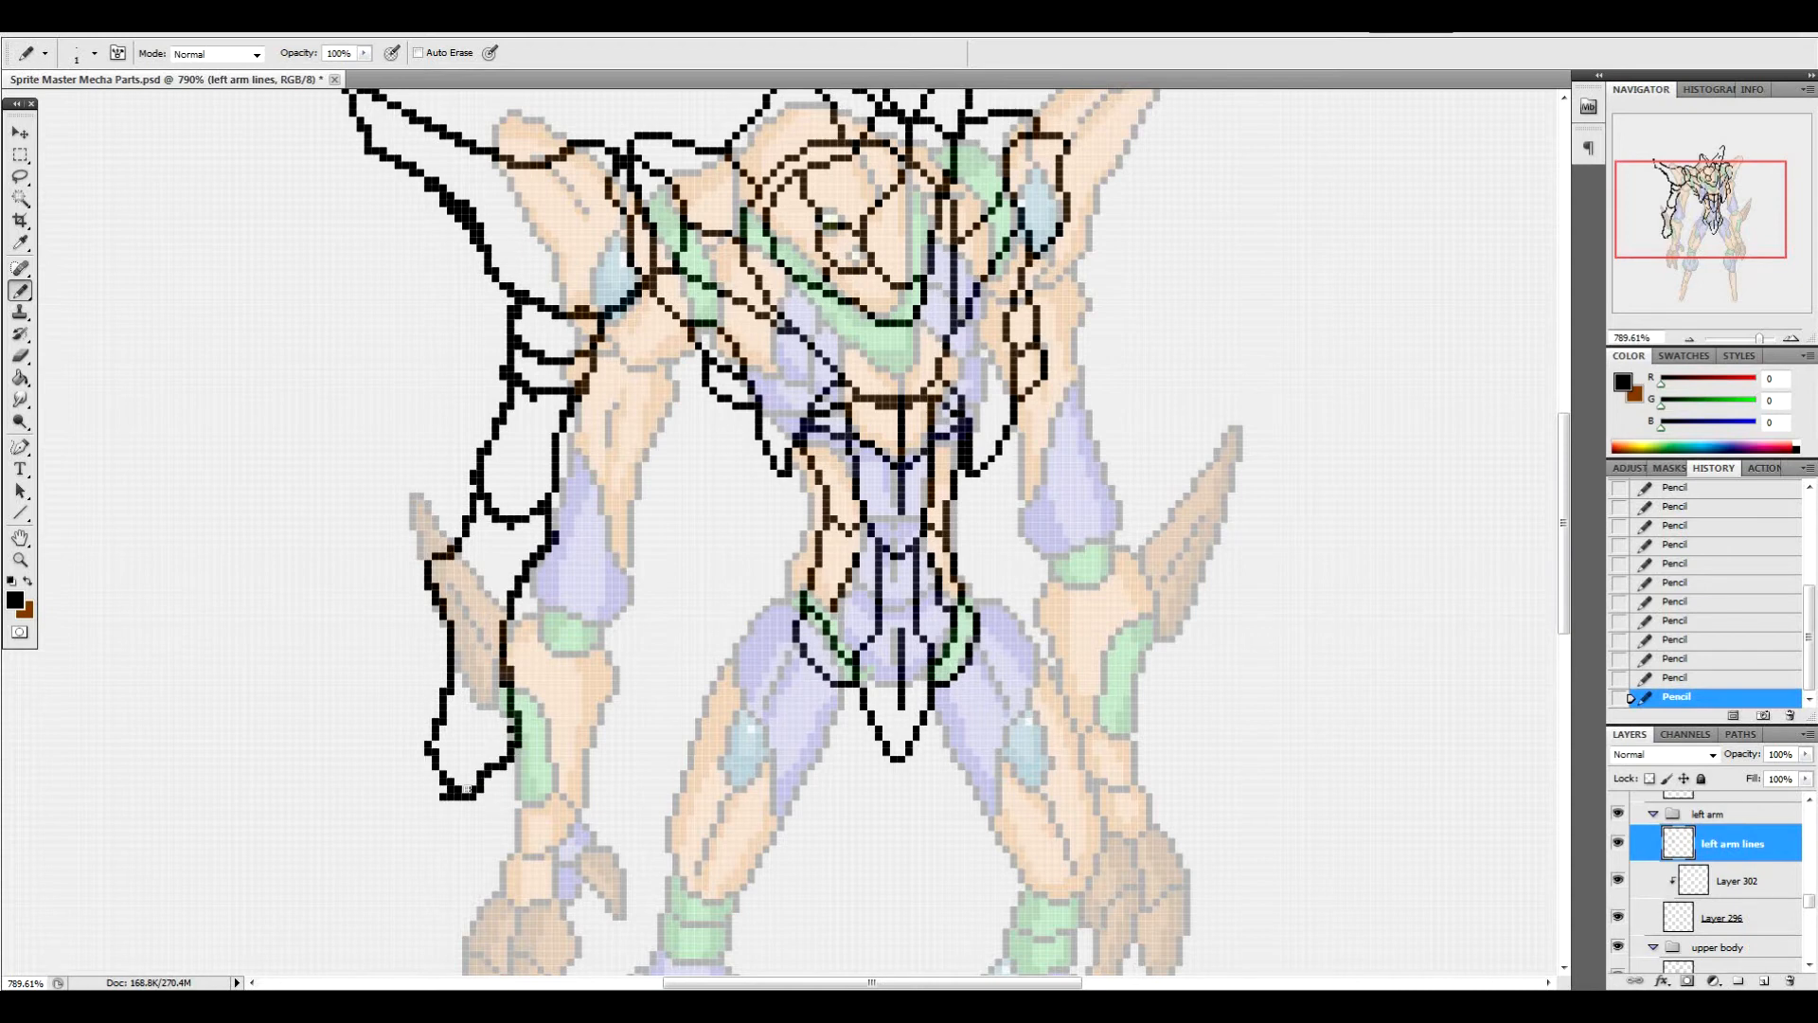
pyautogui.moveTo(542, 556)
pyautogui.mouseDown()
pyautogui.moveTo(548, 586)
pyautogui.moveTo(508, 640)
pyautogui.mouseUp()
pyautogui.moveTo(537, 613)
pyautogui.mouseDown()
pyautogui.moveTo(515, 670)
pyautogui.moveTo(544, 659)
pyautogui.moveTo(547, 684)
pyautogui.moveTo(517, 708)
pyautogui.mouseUp()
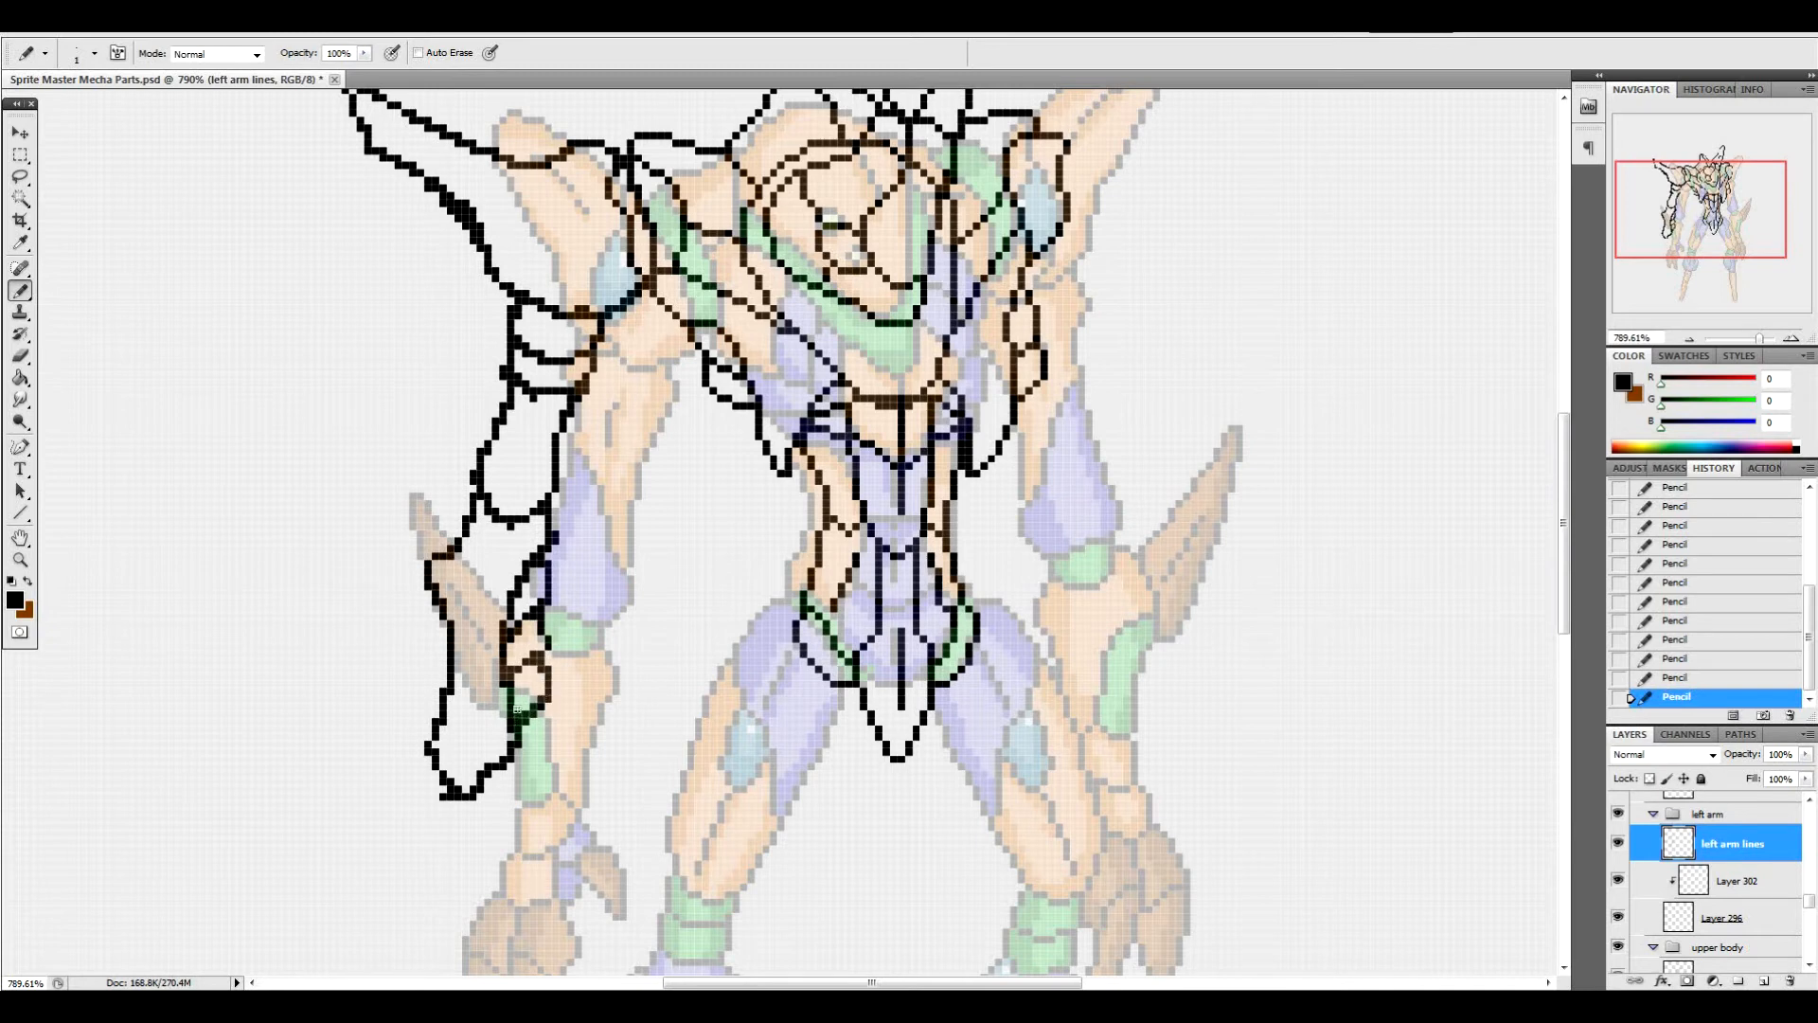
# Erase the doubled pixels around the lower end of the left forearm to leave a thin outline
pyautogui.click(436, 756)
pyautogui.moveTo(451, 796); pyautogui.dragTo(440, 797)
pyautogui.click(441, 784)
pyautogui.click(453, 791)
pyautogui.click(467, 798)
pyautogui.click(477, 799)
pyautogui.click(478, 779)
pyautogui.click(496, 753)
pyautogui.click(509, 760)
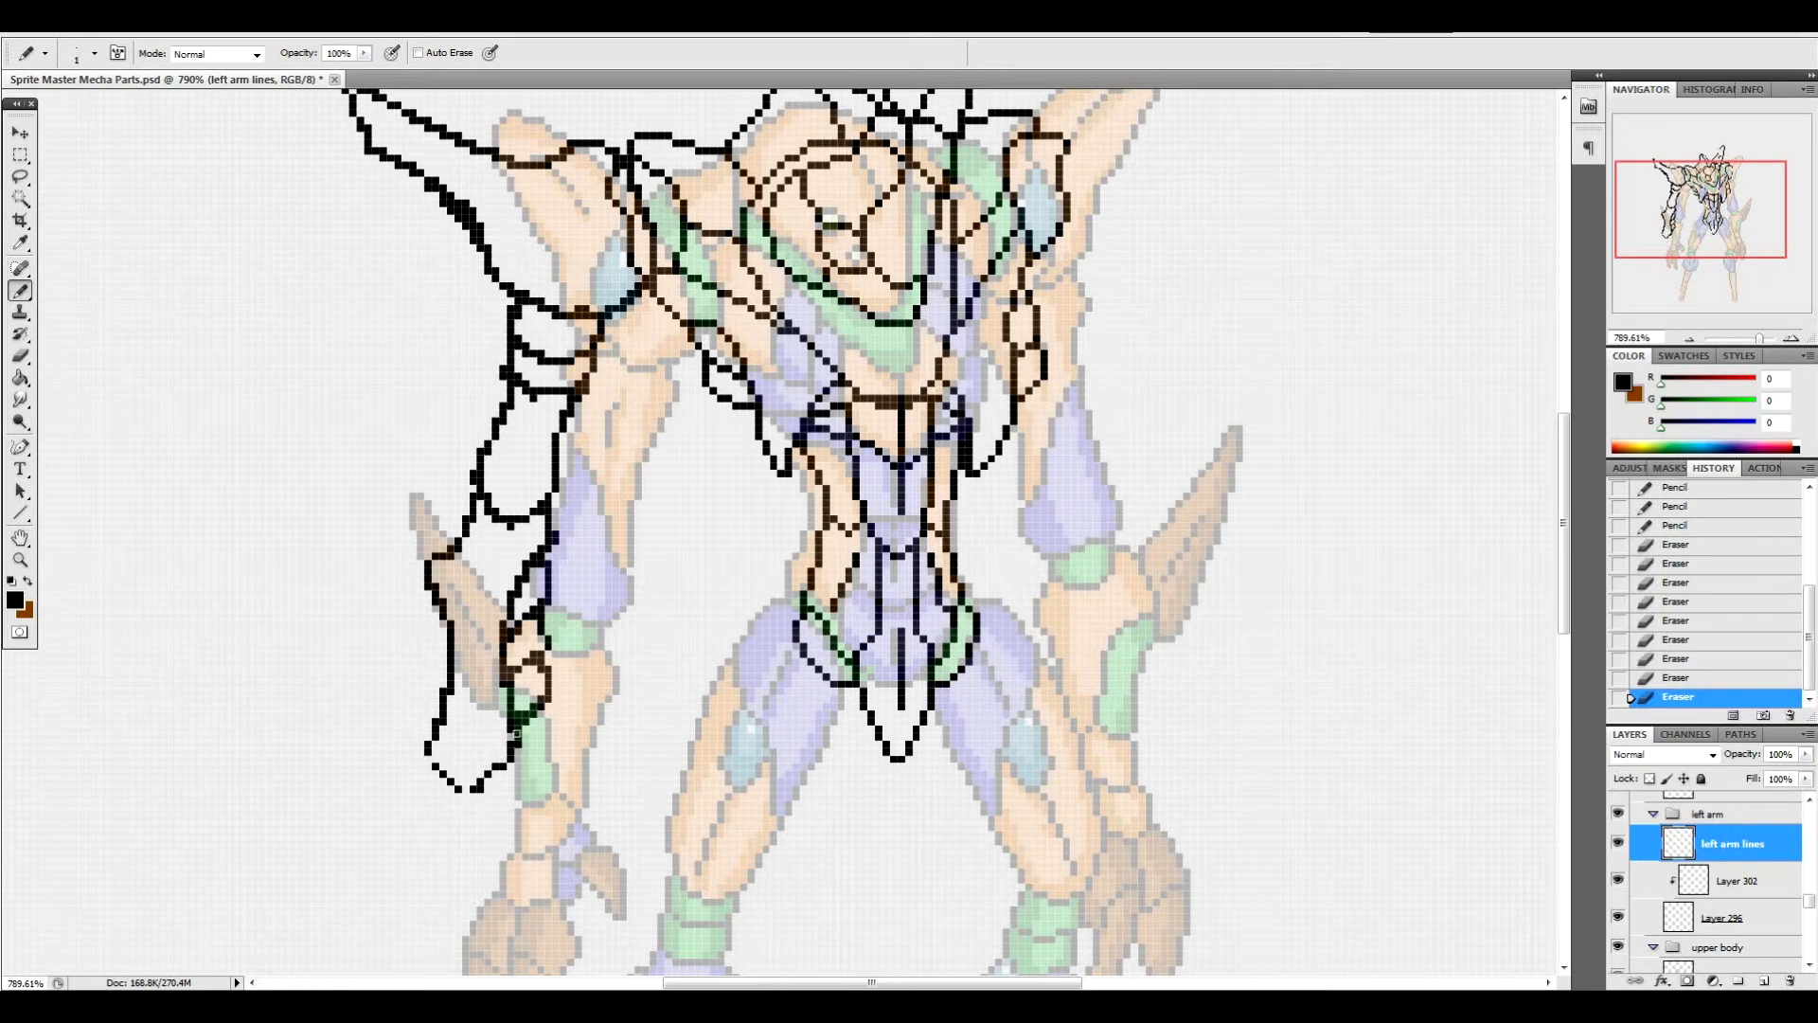
# Thin the small plates on the inner forearm and smooth the forearm's rounded lower tip
pyautogui.click(535, 684)
pyautogui.click(538, 691)
pyautogui.click(542, 699)
pyautogui.click(536, 663)
pyautogui.click(534, 661)
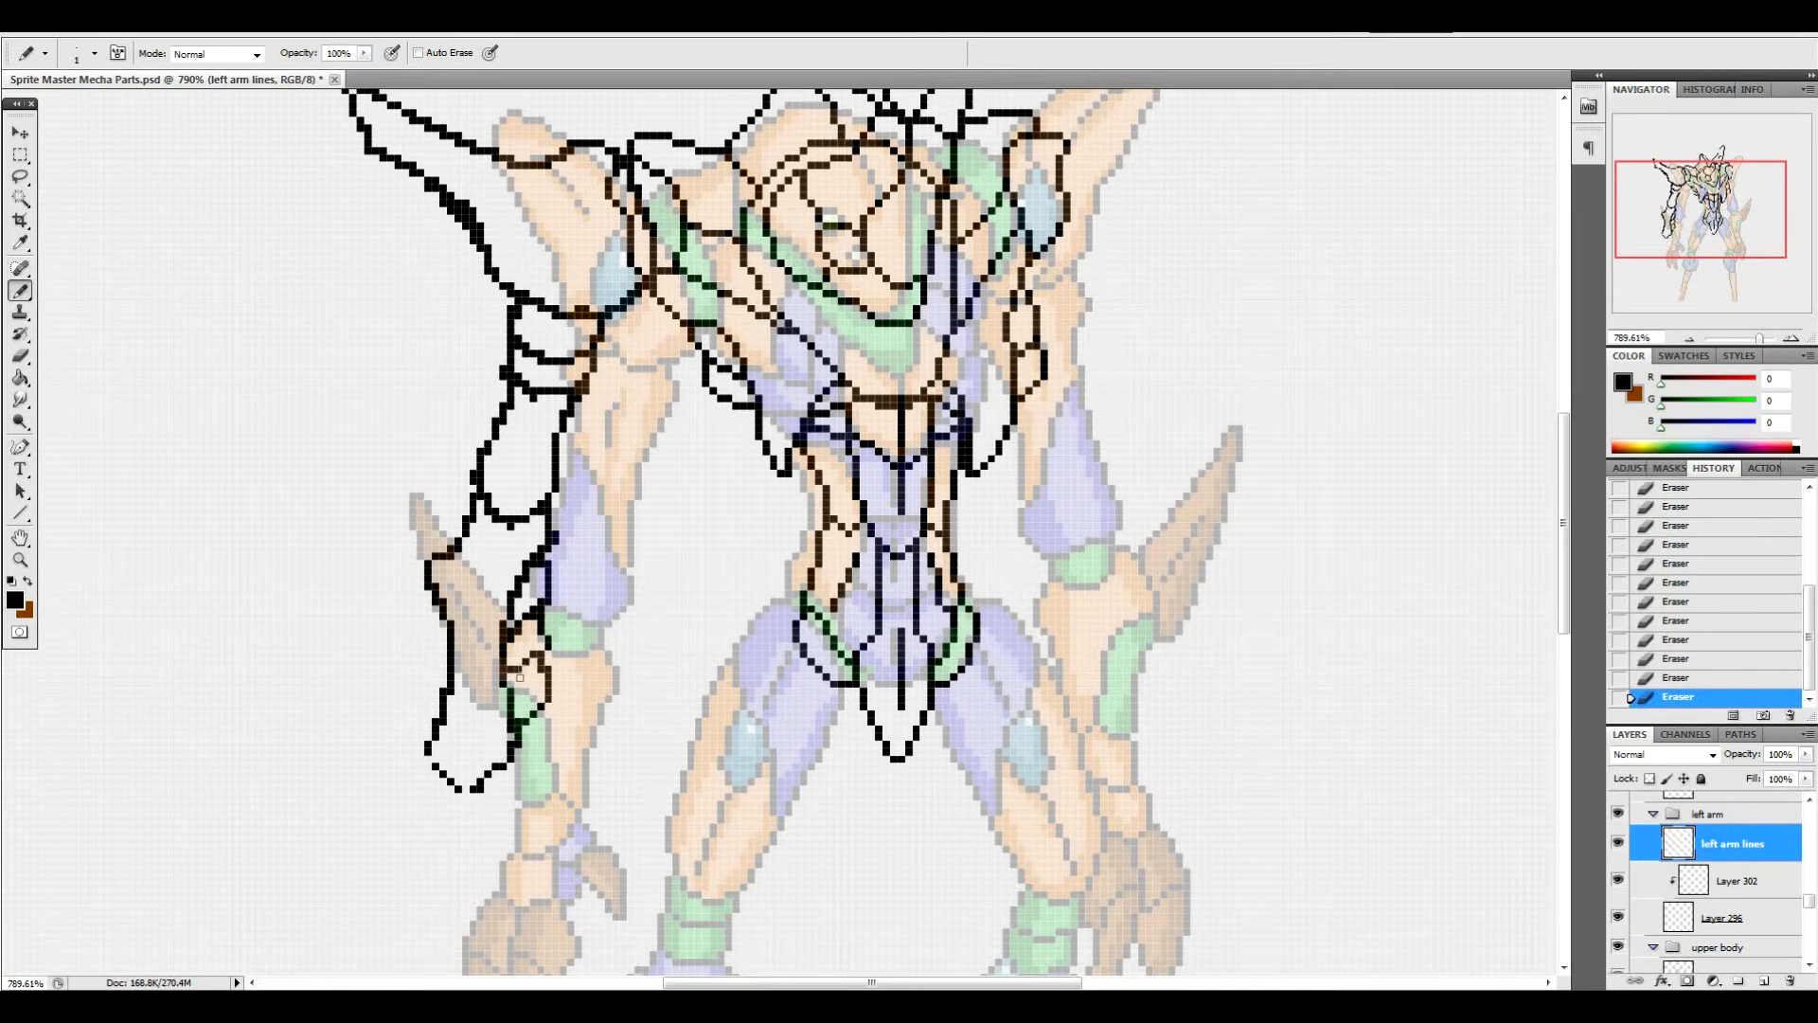
pyautogui.click(455, 685)
pyautogui.click(466, 795)
pyautogui.click(464, 788)
pyautogui.click(485, 778)
# Clean the outline around the left elbow, thinning the upper arm's lower curve and the elbow's inner edge
pyautogui.click(460, 549)
pyautogui.click(480, 519)
pyautogui.click(481, 477)
pyautogui.click(494, 453)
pyautogui.click(492, 516)
pyautogui.click(490, 493)
pyautogui.click(511, 526)
pyautogui.click(475, 497)
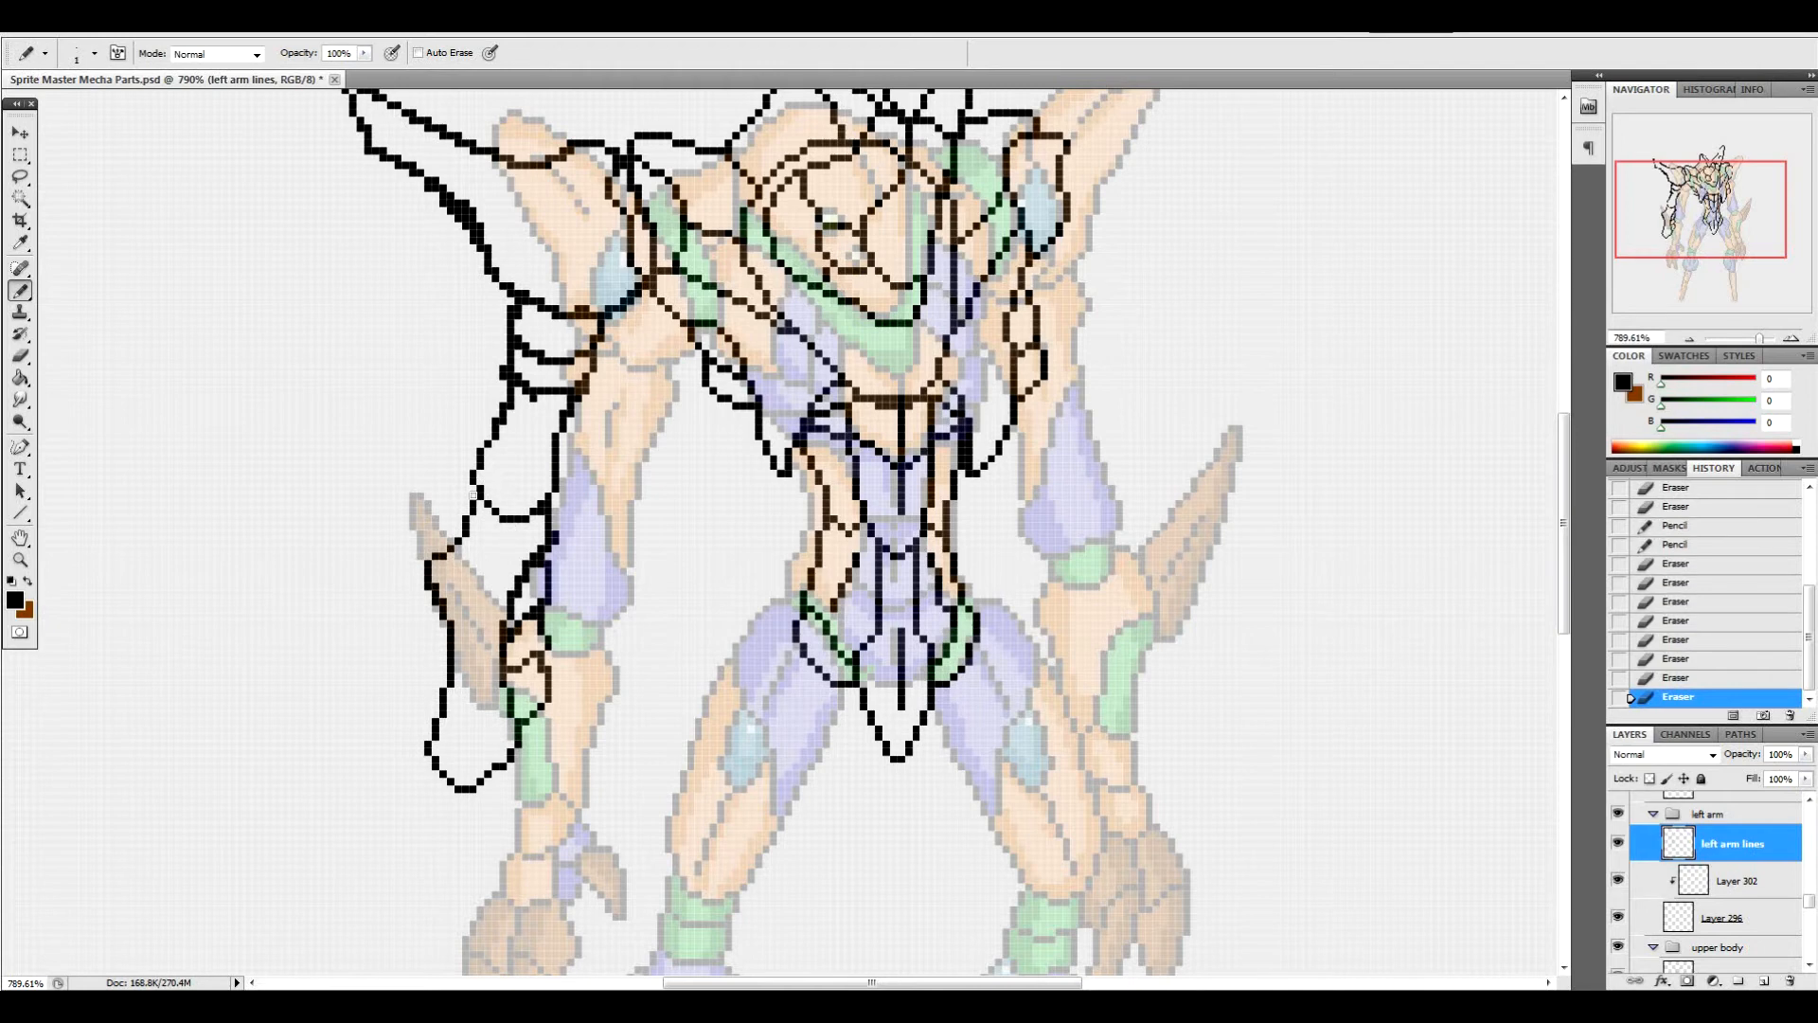
pyautogui.click(541, 509)
pyautogui.click(557, 530)
pyautogui.click(539, 543)
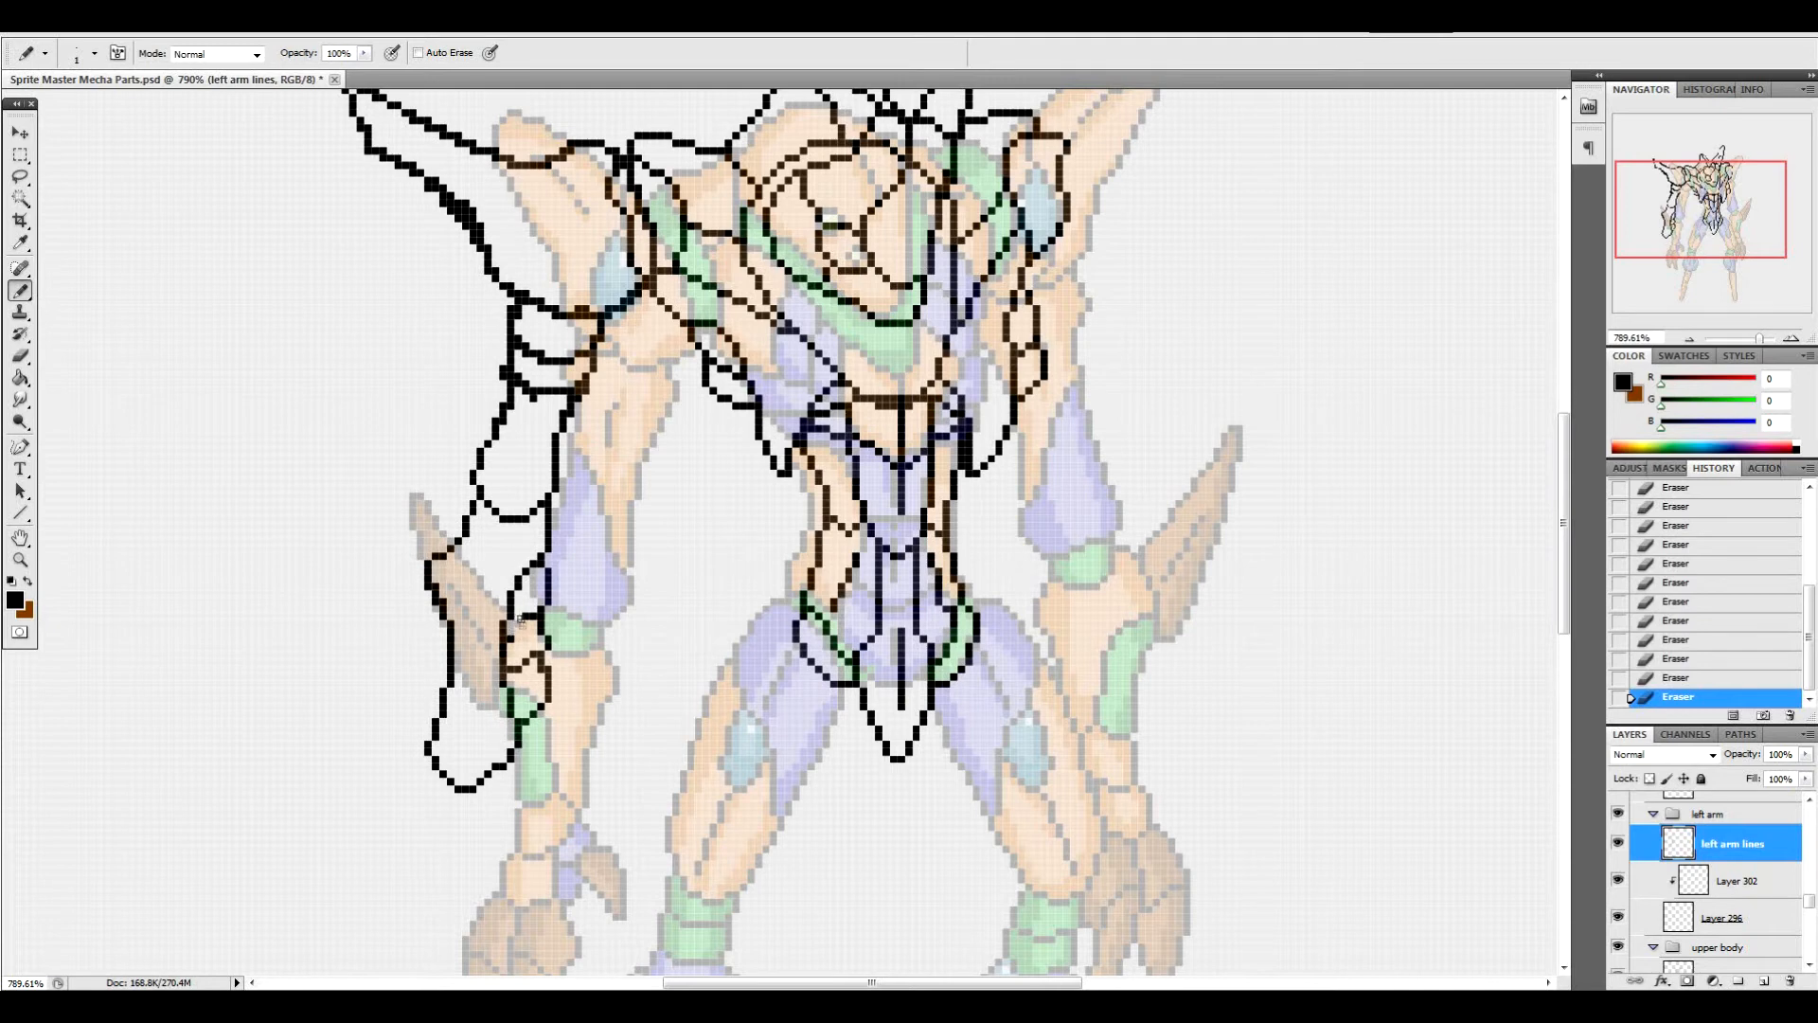
# Trim the extra pixels where the inner forearm plates meet the arm and along the outer elbow corner
pyautogui.click(521, 627)
pyautogui.click(517, 620)
pyautogui.click(526, 616)
pyautogui.click(517, 637)
pyautogui.click(539, 654)
pyautogui.click(435, 577)
pyautogui.click(446, 597)
# Thin the joint between the shoulder bands and the left upper arm and touch up its inner corner
pyautogui.scroll(3, 1560, 523)
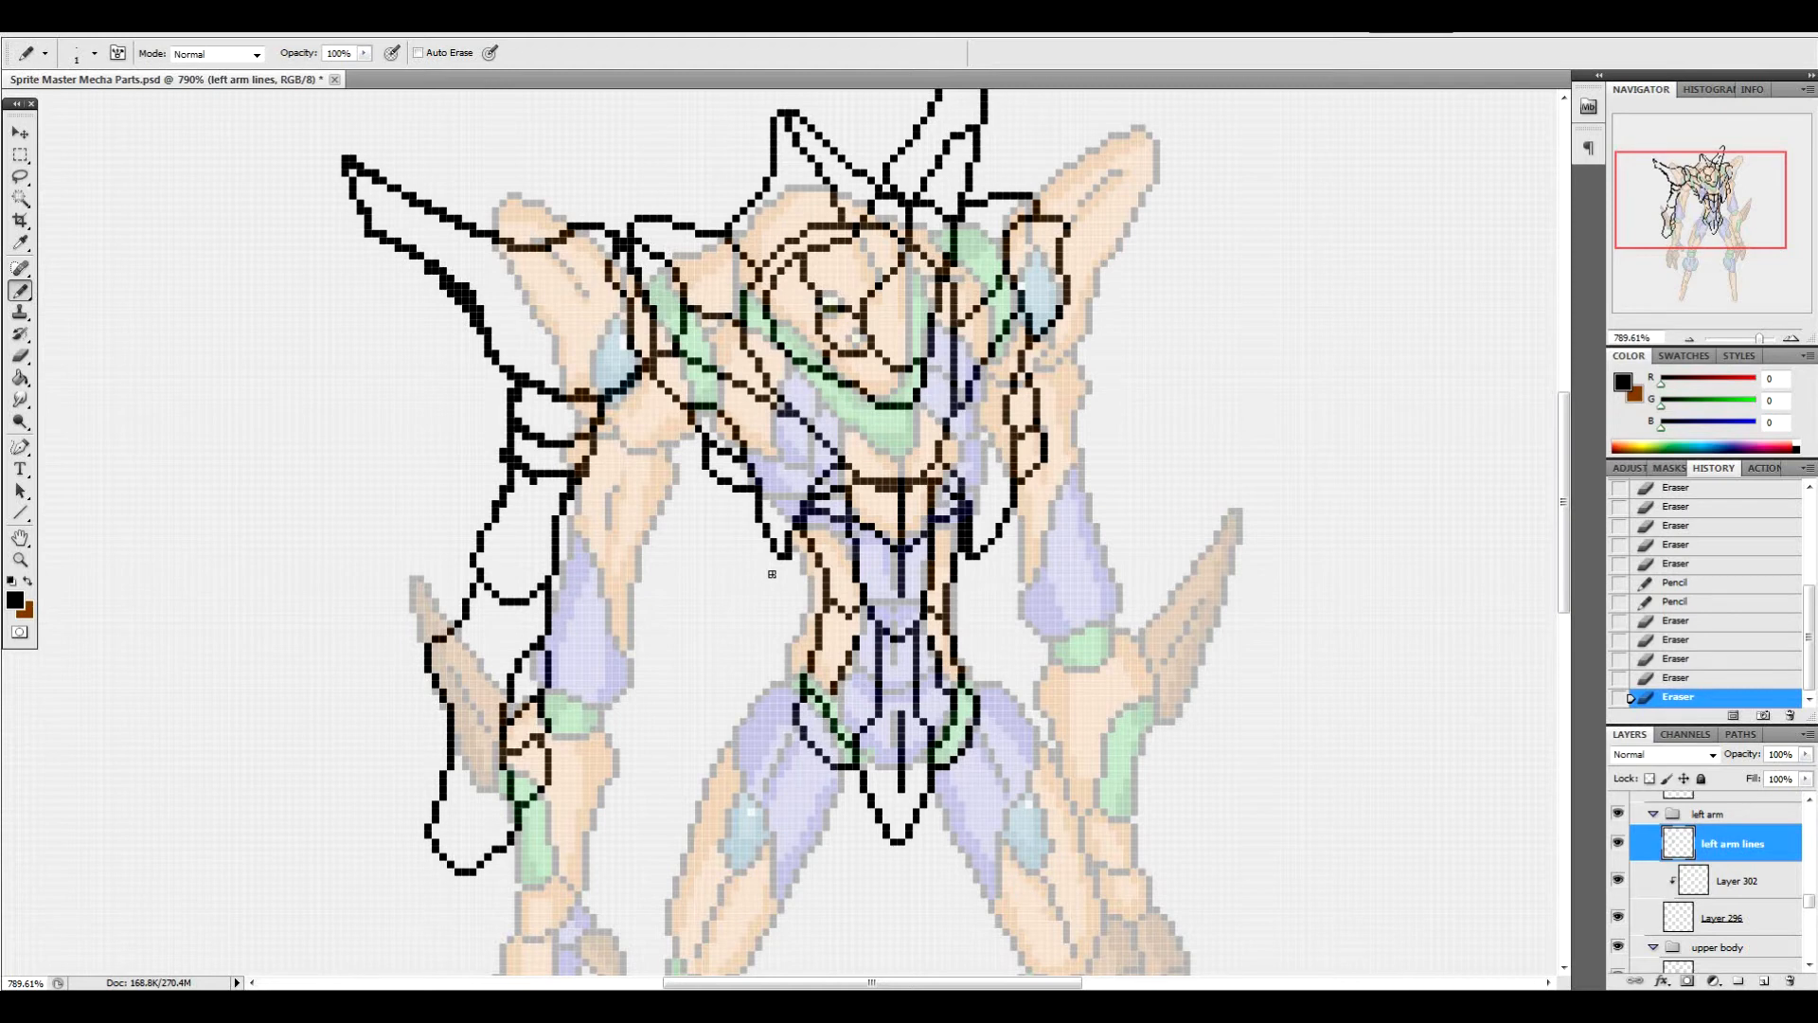
pyautogui.click(503, 452)
pyautogui.click(512, 461)
pyautogui.click(525, 461)
pyautogui.click(537, 481)
pyautogui.click(514, 492)
pyautogui.click(503, 511)
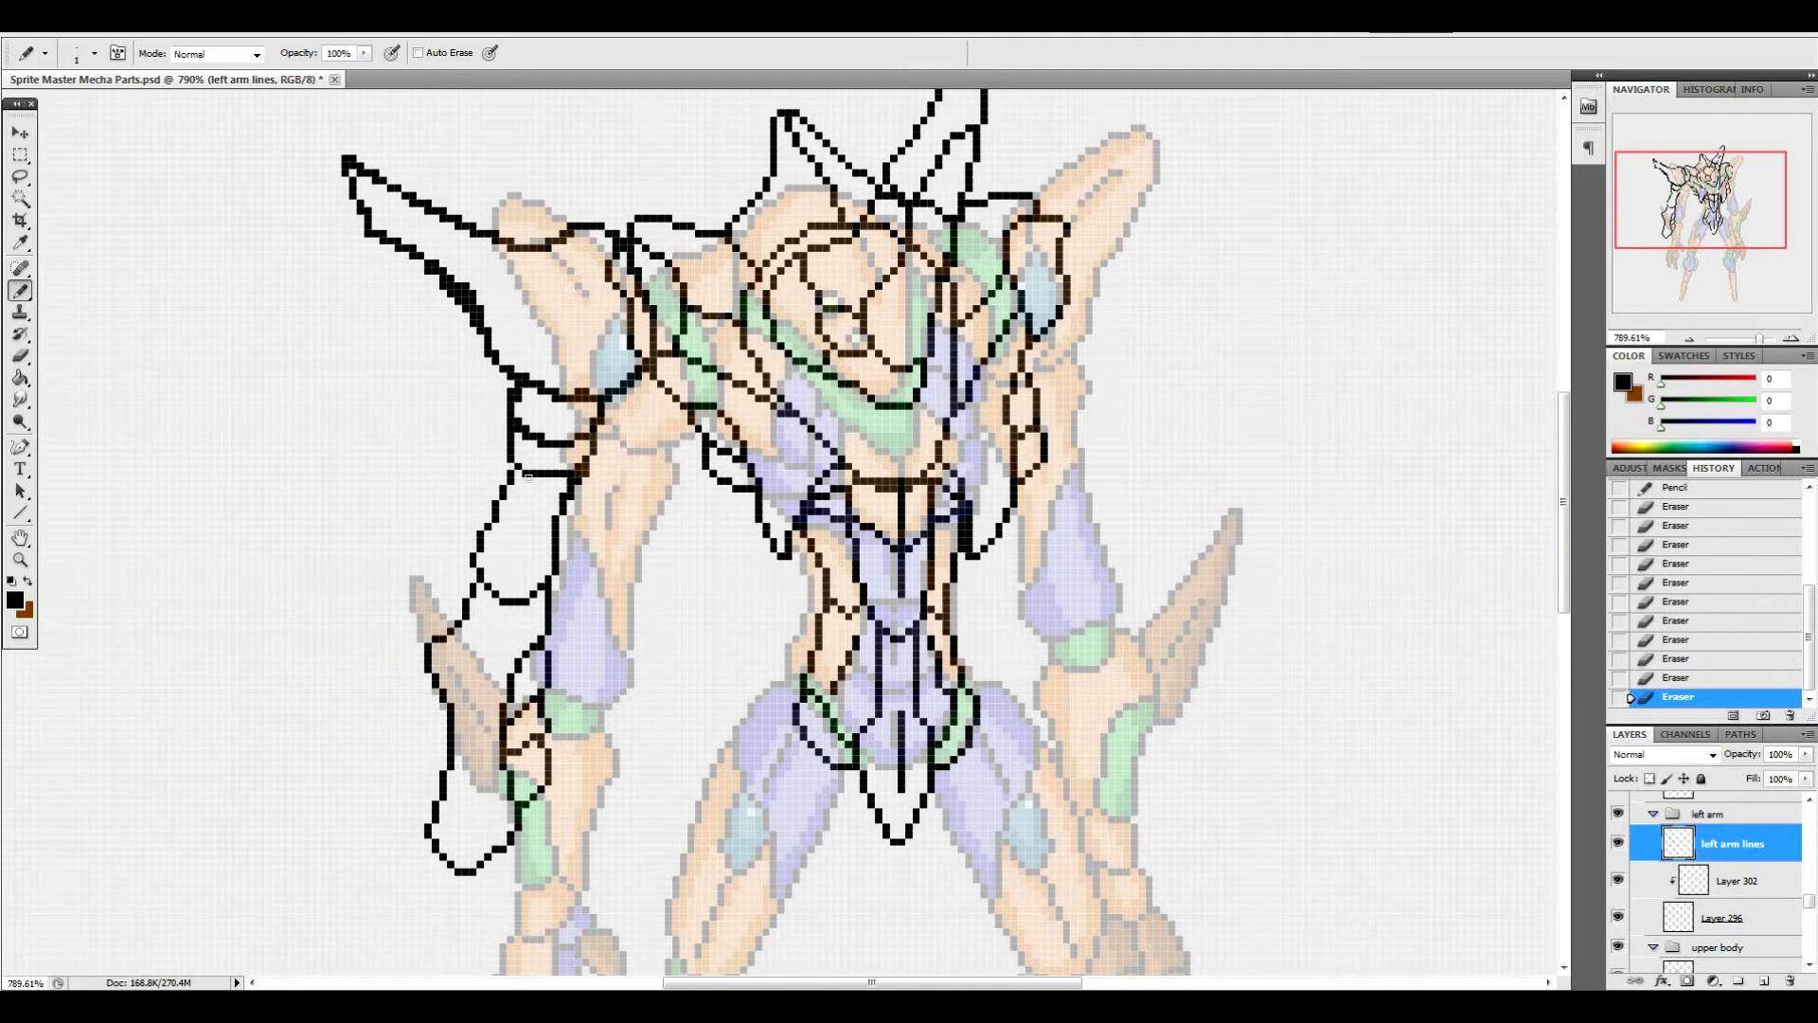
pyautogui.click(559, 493)
pyautogui.click(573, 456)
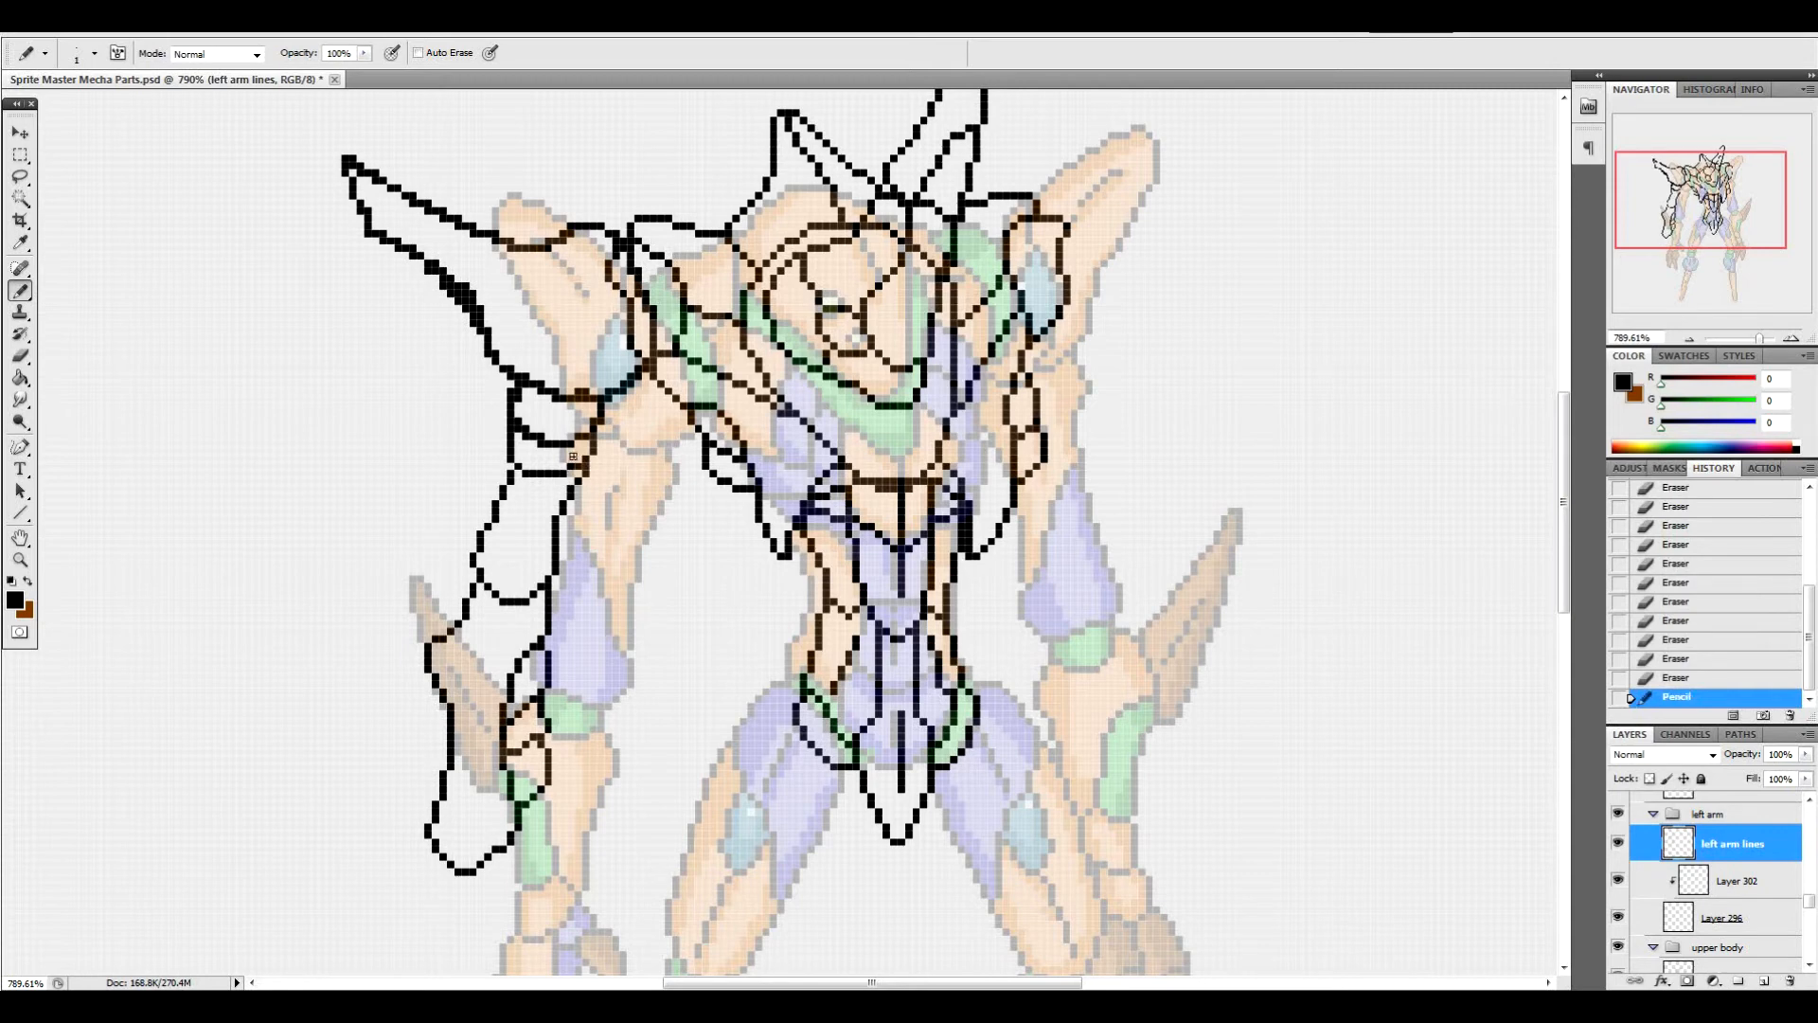
# Erase the thick pixels on the left arm's upper band and on the curve beneath the shoulder spike
pyautogui.click(521, 424)
pyautogui.click(529, 434)
pyautogui.click(543, 437)
pyautogui.click(595, 382)
pyautogui.click(598, 381)
pyautogui.click(612, 384)
pyautogui.click(604, 426)
pyautogui.click(630, 382)
# Thin the upper and lower edges of the left shoulder spike to a single-pixel outline
pyautogui.click(613, 233)
pyautogui.click(560, 250)
pyautogui.click(545, 252)
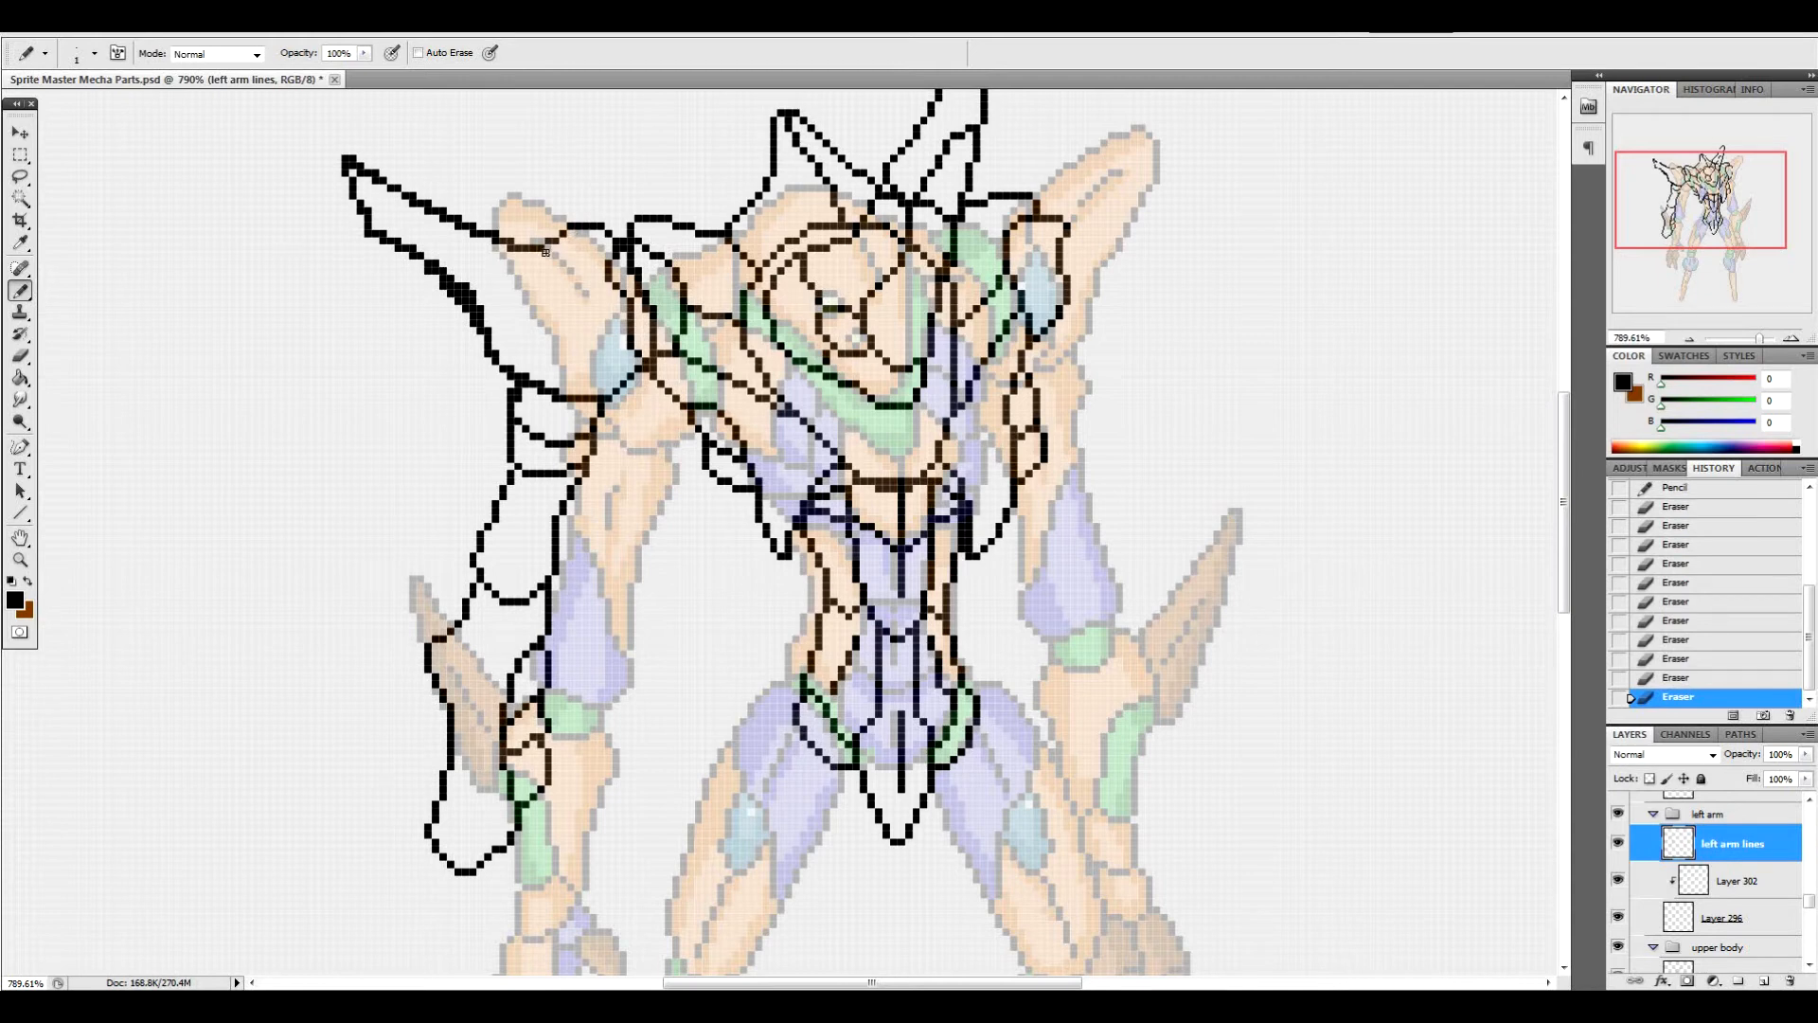
pyautogui.moveTo(434, 259); pyautogui.dragTo(524, 376)
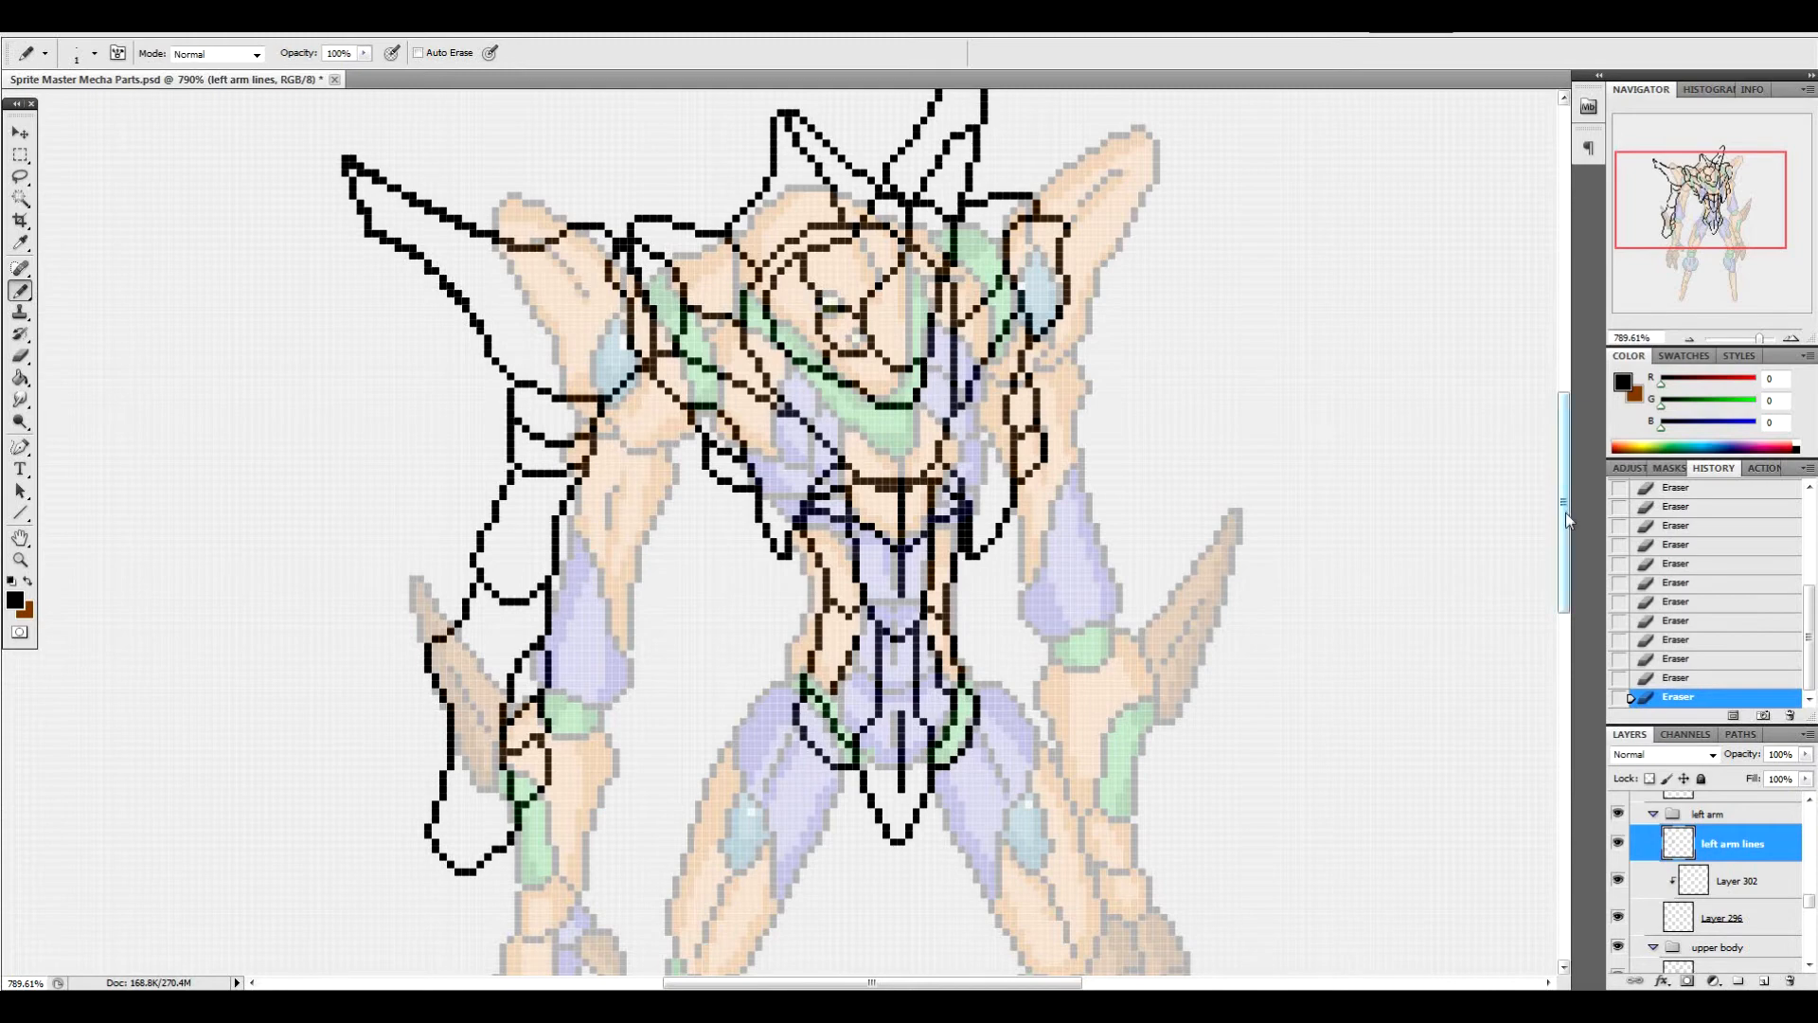
# Pencil a small ring on the left shoulder piece and a second rounded shape beneath it, trimming the lower one
pyautogui.moveTo(1566, 514); pyautogui.dragTo(1565, 556)
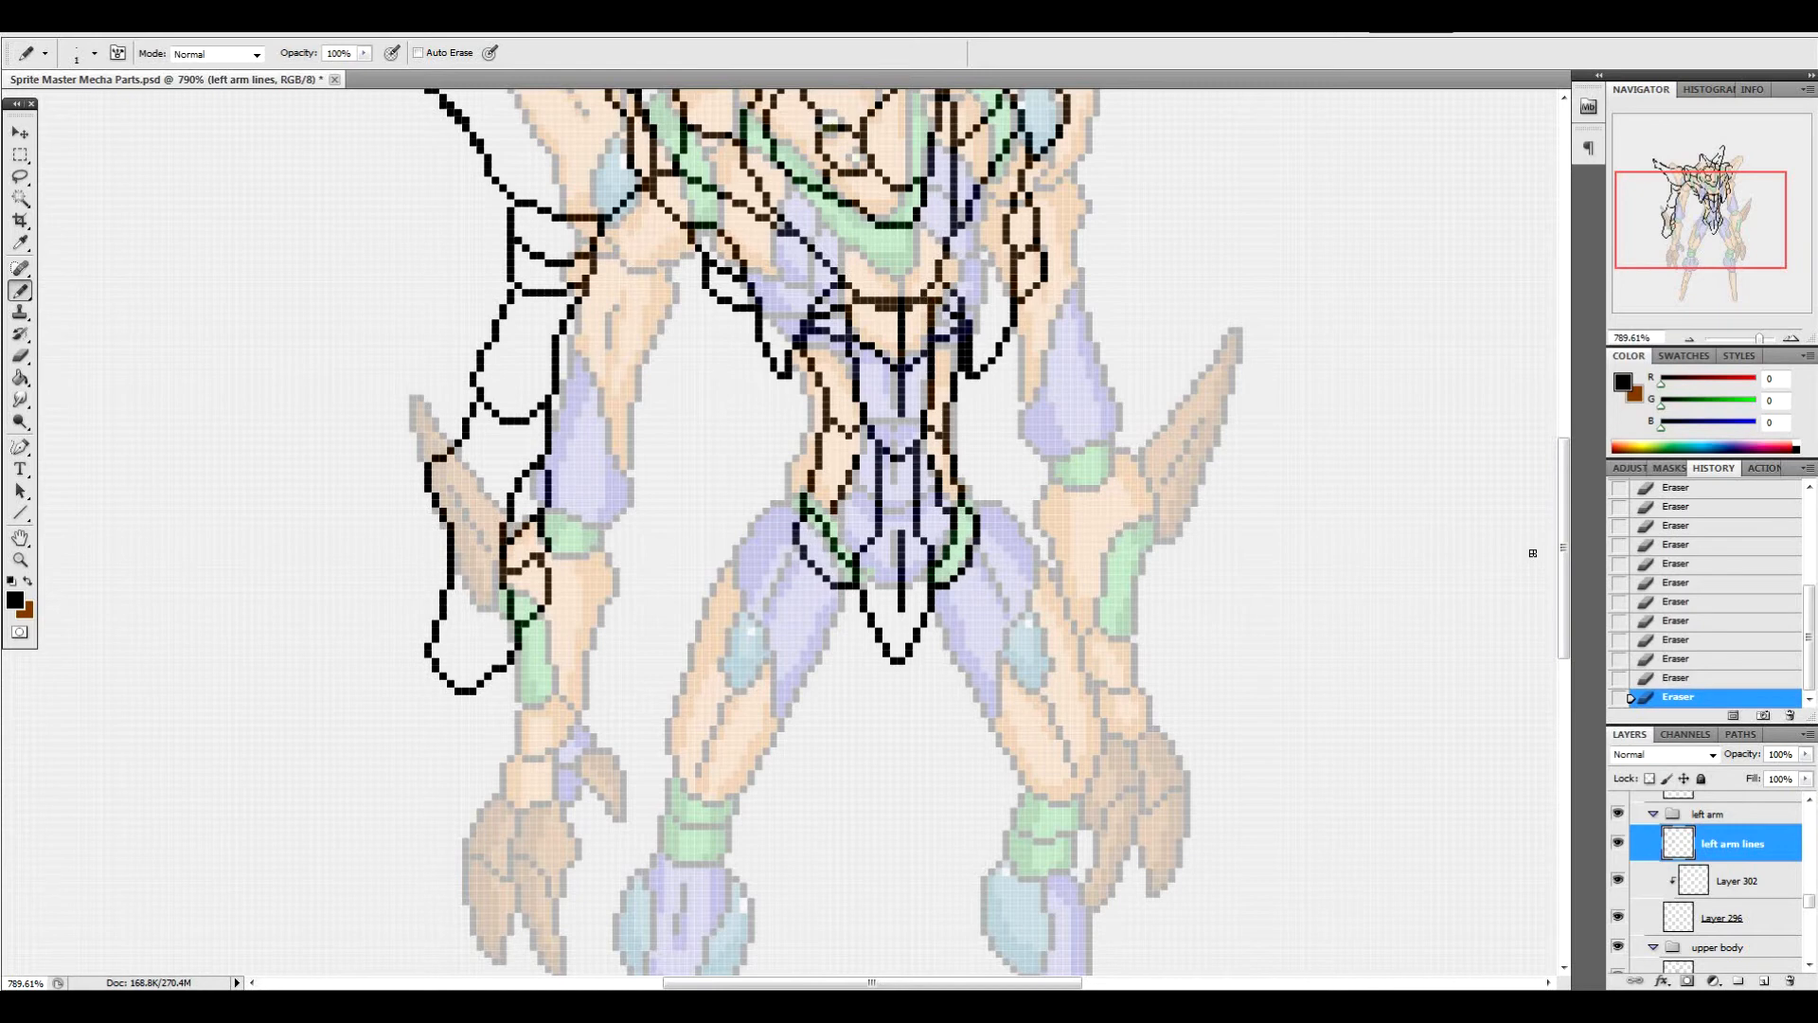
pyautogui.moveTo(1564, 487); pyautogui.dragTo(1564, 449)
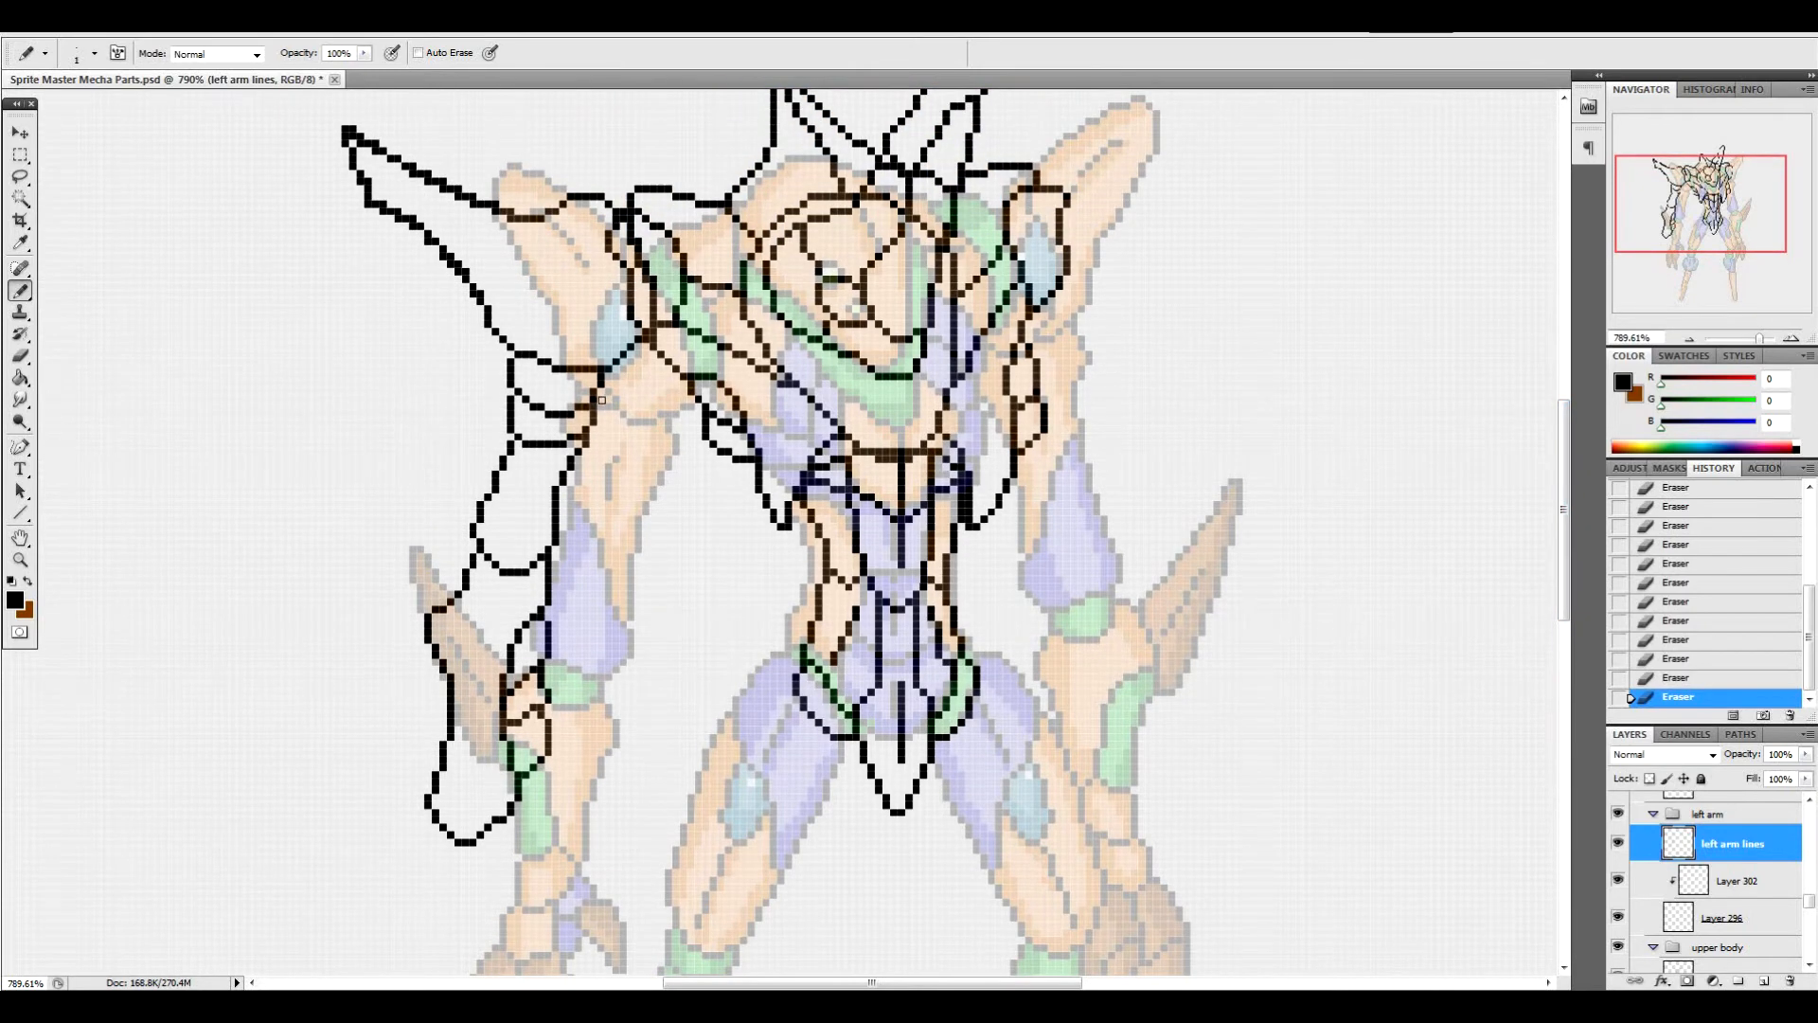
pyautogui.moveTo(1572, 496); pyautogui.dragTo(1516, 449)
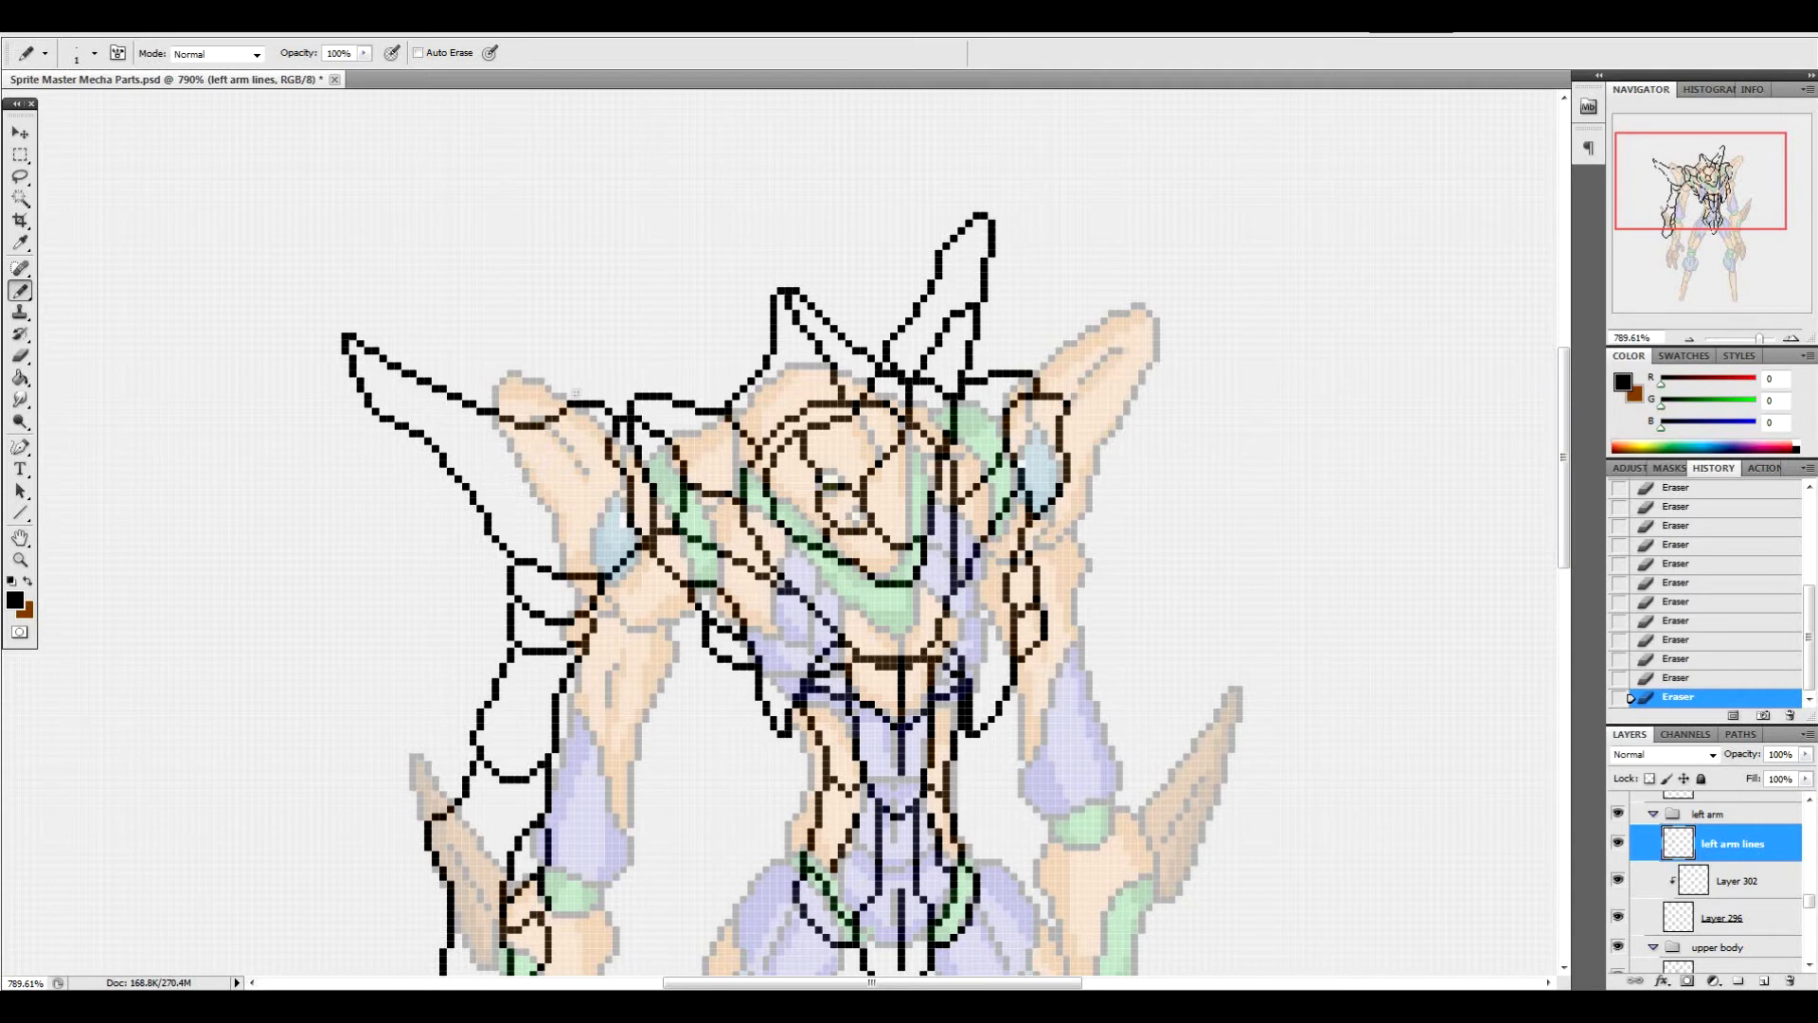
pyautogui.moveTo(554, 462)
pyautogui.mouseDown()
pyautogui.moveTo(572, 486)
pyautogui.moveTo(528, 518)
pyautogui.moveTo(581, 526)
pyautogui.moveTo(551, 555)
pyautogui.moveTo(532, 537)
pyautogui.moveTo(549, 523)
pyautogui.mouseUp()
pyautogui.click(552, 540)
pyautogui.click(554, 544)
pyautogui.click(568, 530)
pyautogui.click(572, 540)
pyautogui.click(567, 535)
pyautogui.click(537, 539)
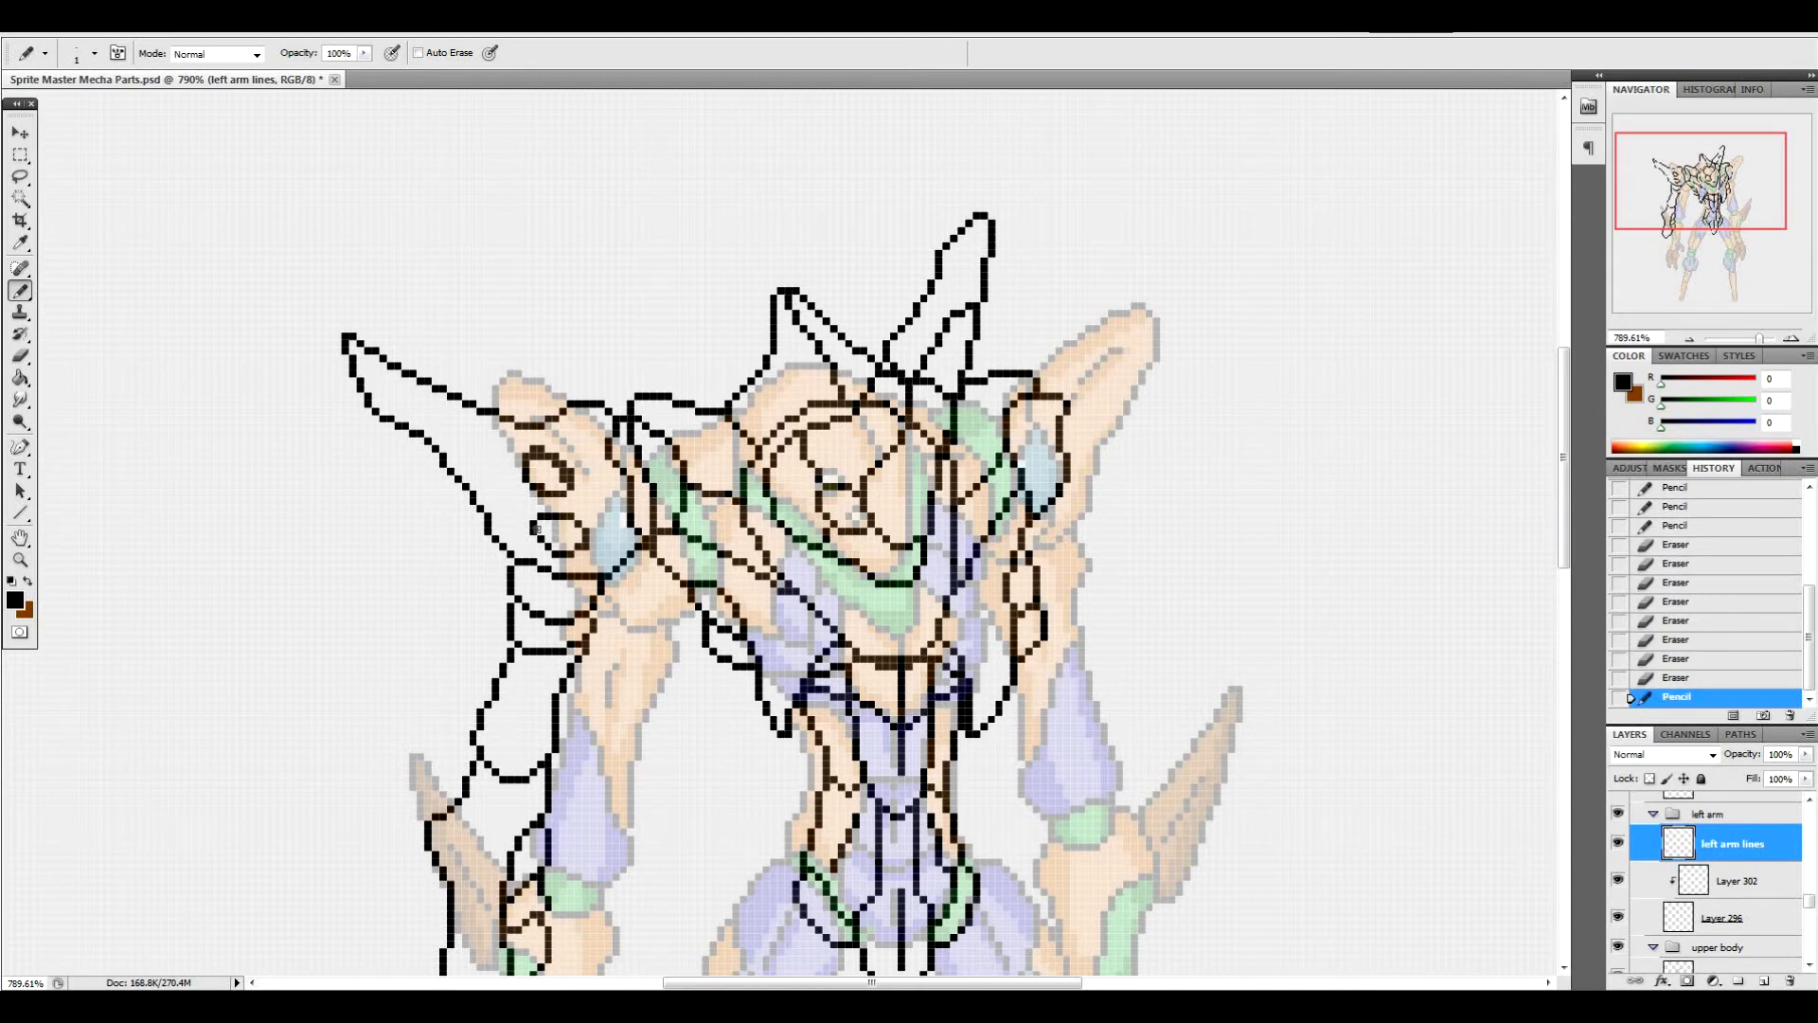
# Thin the ring on the left shoulder piece by erasing its doubled pixels
pyautogui.click(592, 546)
pyautogui.click(562, 473)
pyautogui.click(546, 460)
pyautogui.click(539, 457)
pyautogui.click(545, 483)
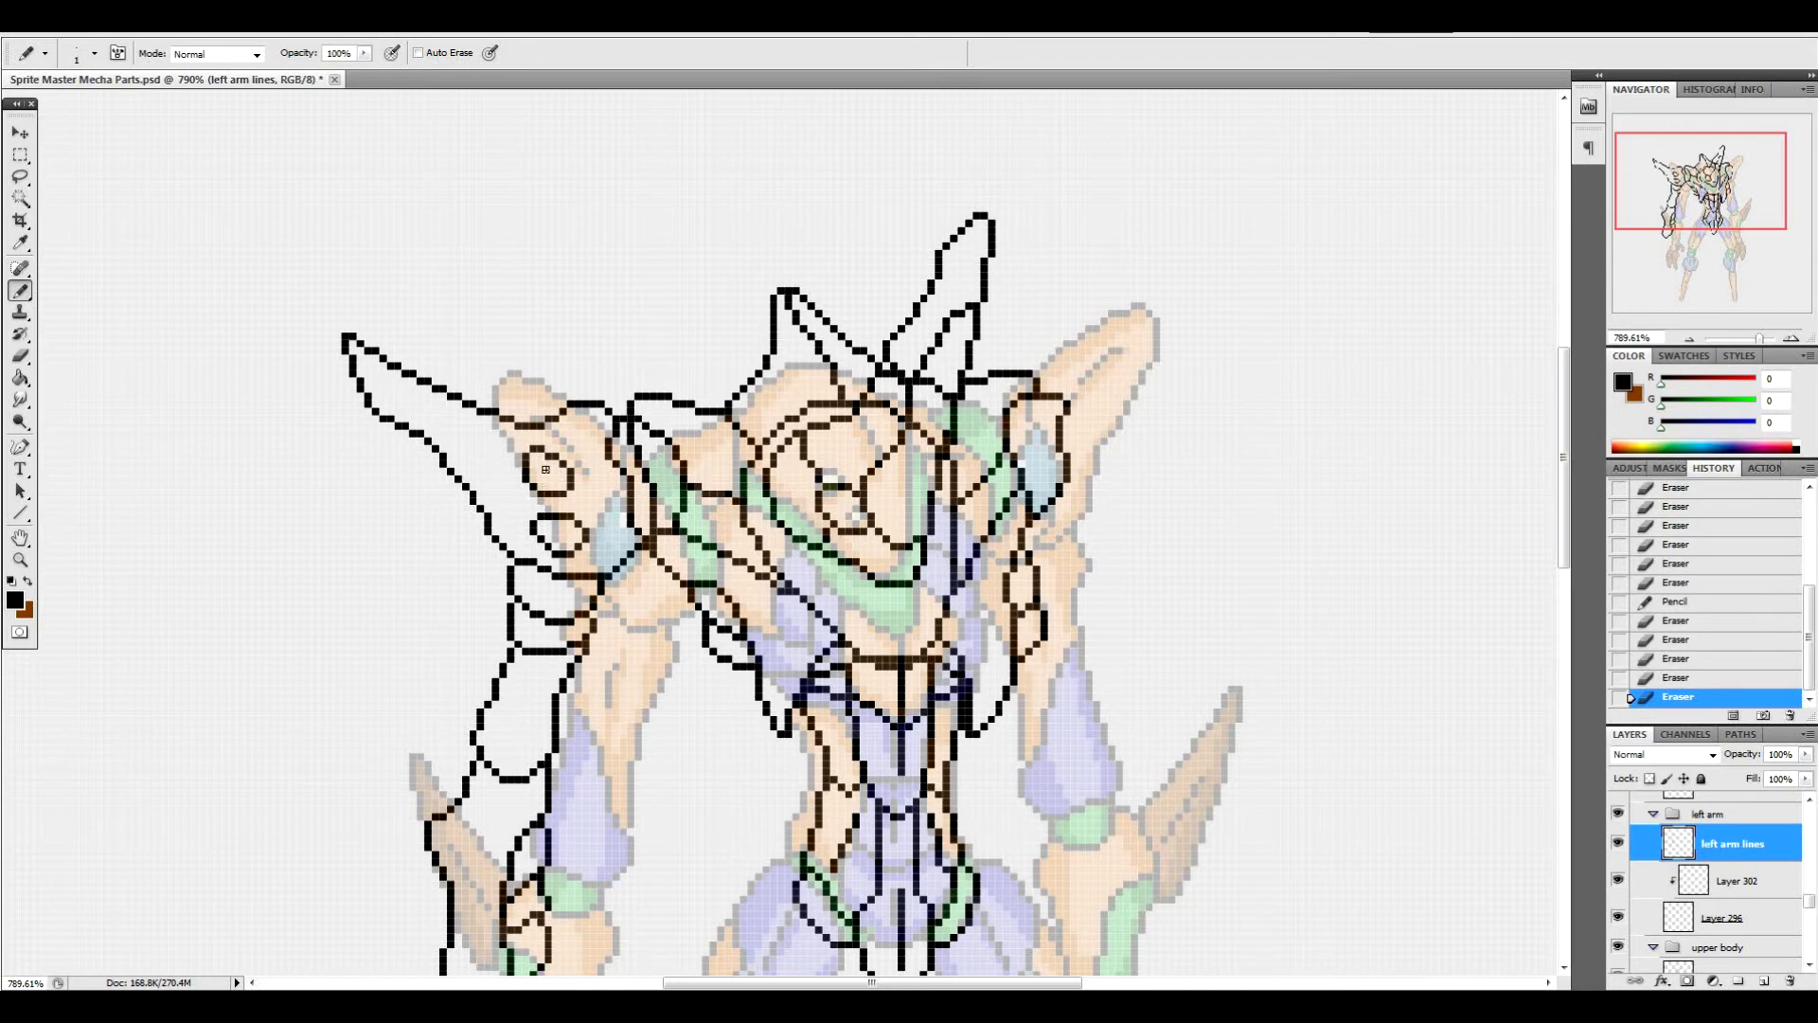
# Pencil short detail lines on the left arm's upper band and upper arm, erasing the doubled pixels of the upper-arm line
pyautogui.click(549, 593)
pyautogui.click(540, 626)
pyautogui.moveTo(534, 681); pyautogui.dragTo(526, 704)
pyautogui.moveTo(520, 697); pyautogui.dragTo(511, 735)
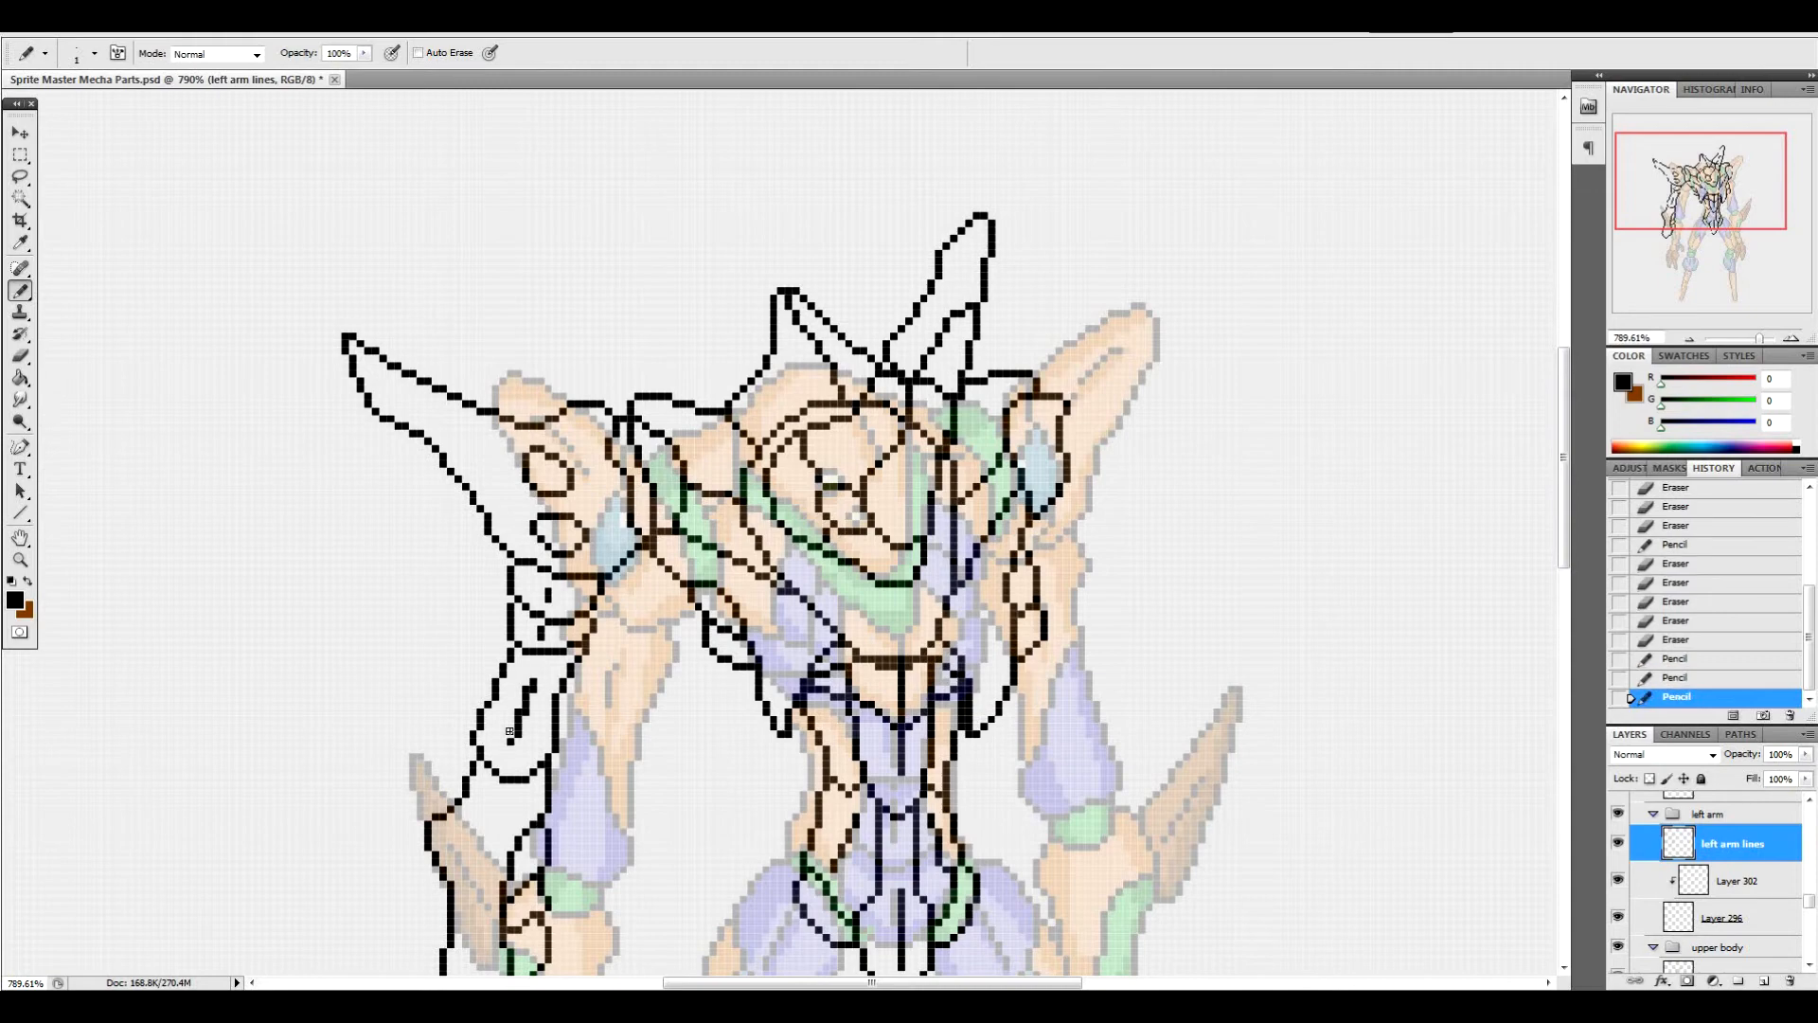
pyautogui.click(540, 687)
pyautogui.click(527, 716)
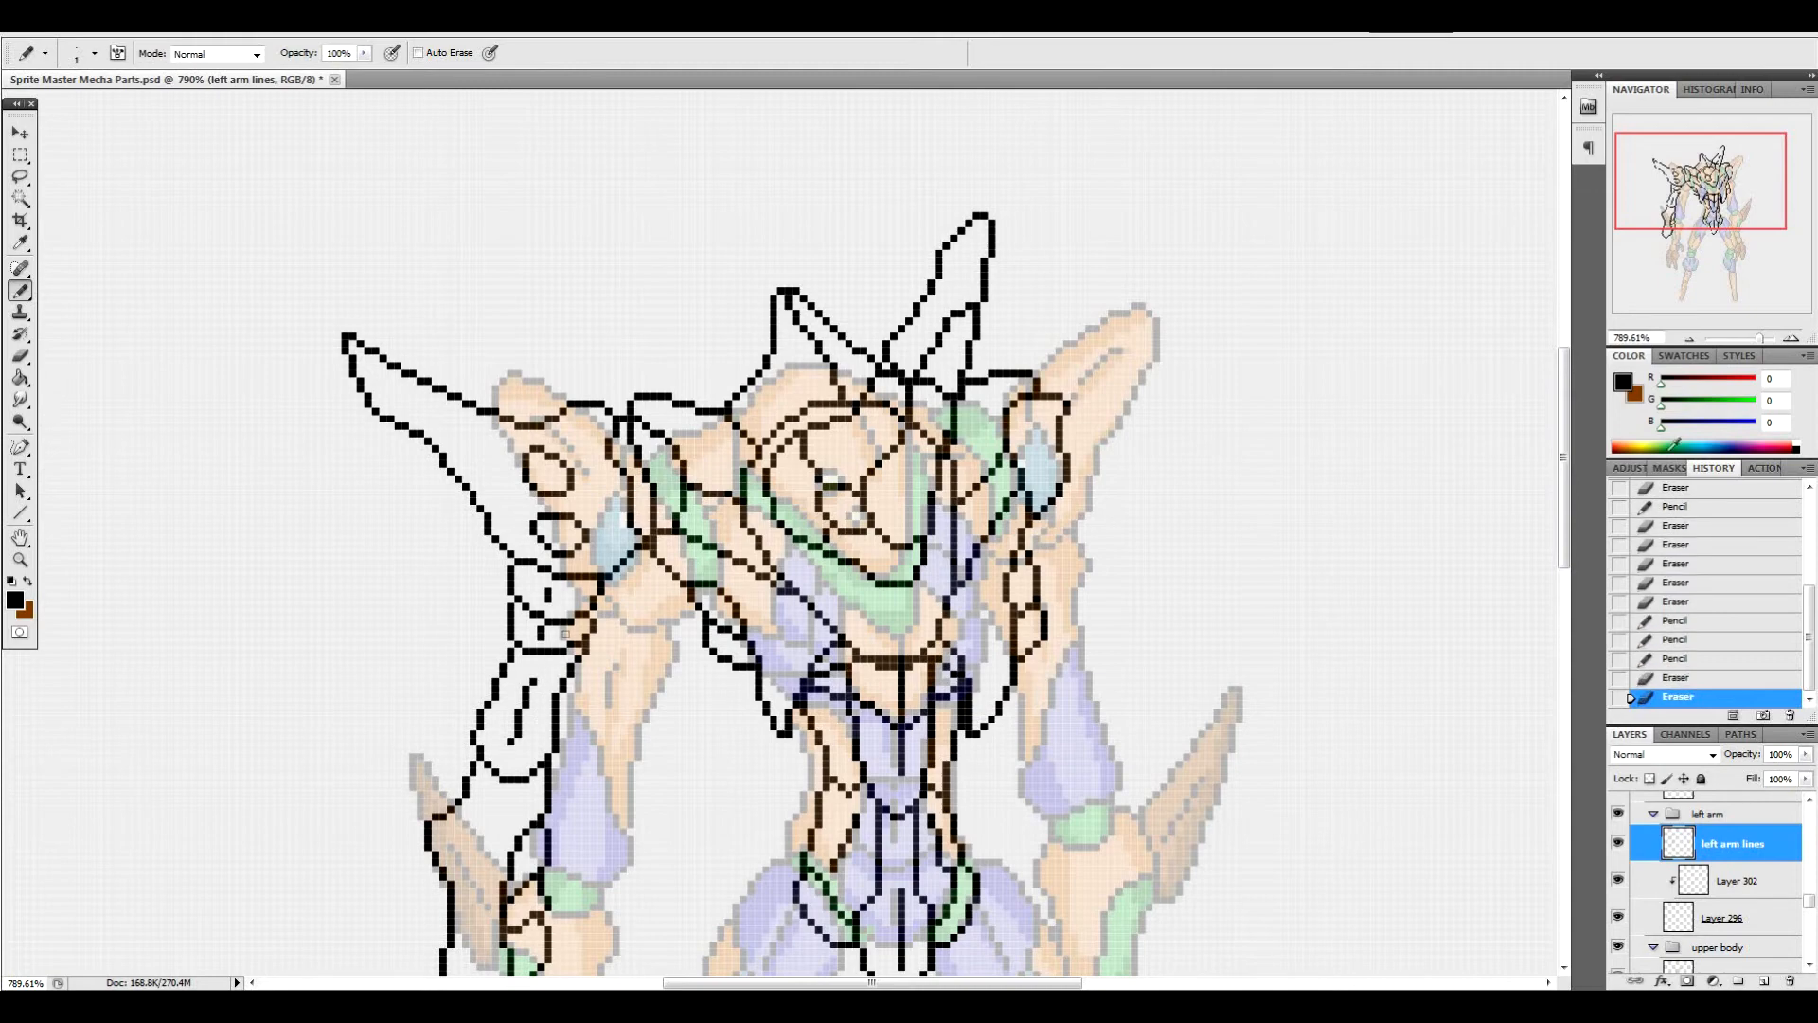
# Pencil a long inner line down the left forearm from the elbow toward the wrist and erase its stray pixels
pyautogui.moveTo(1562, 506); pyautogui.dragTo(1564, 537)
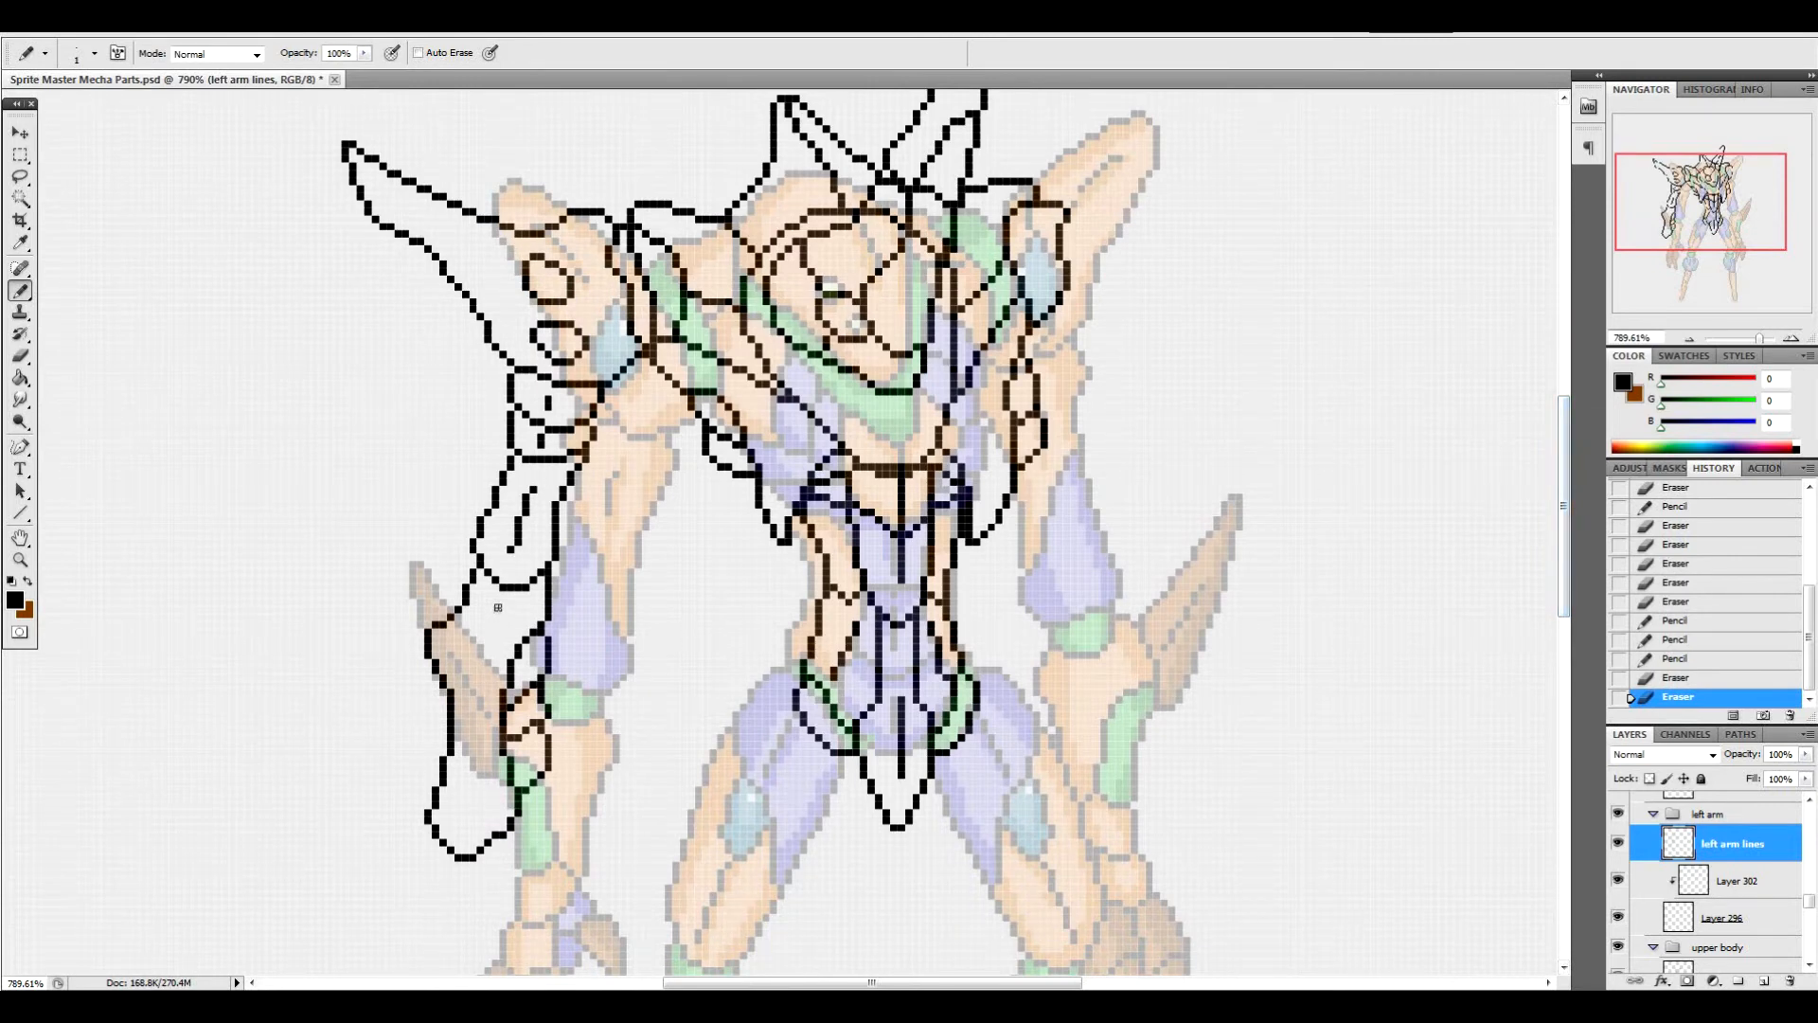
pyautogui.moveTo(491, 612); pyautogui.dragTo(465, 789)
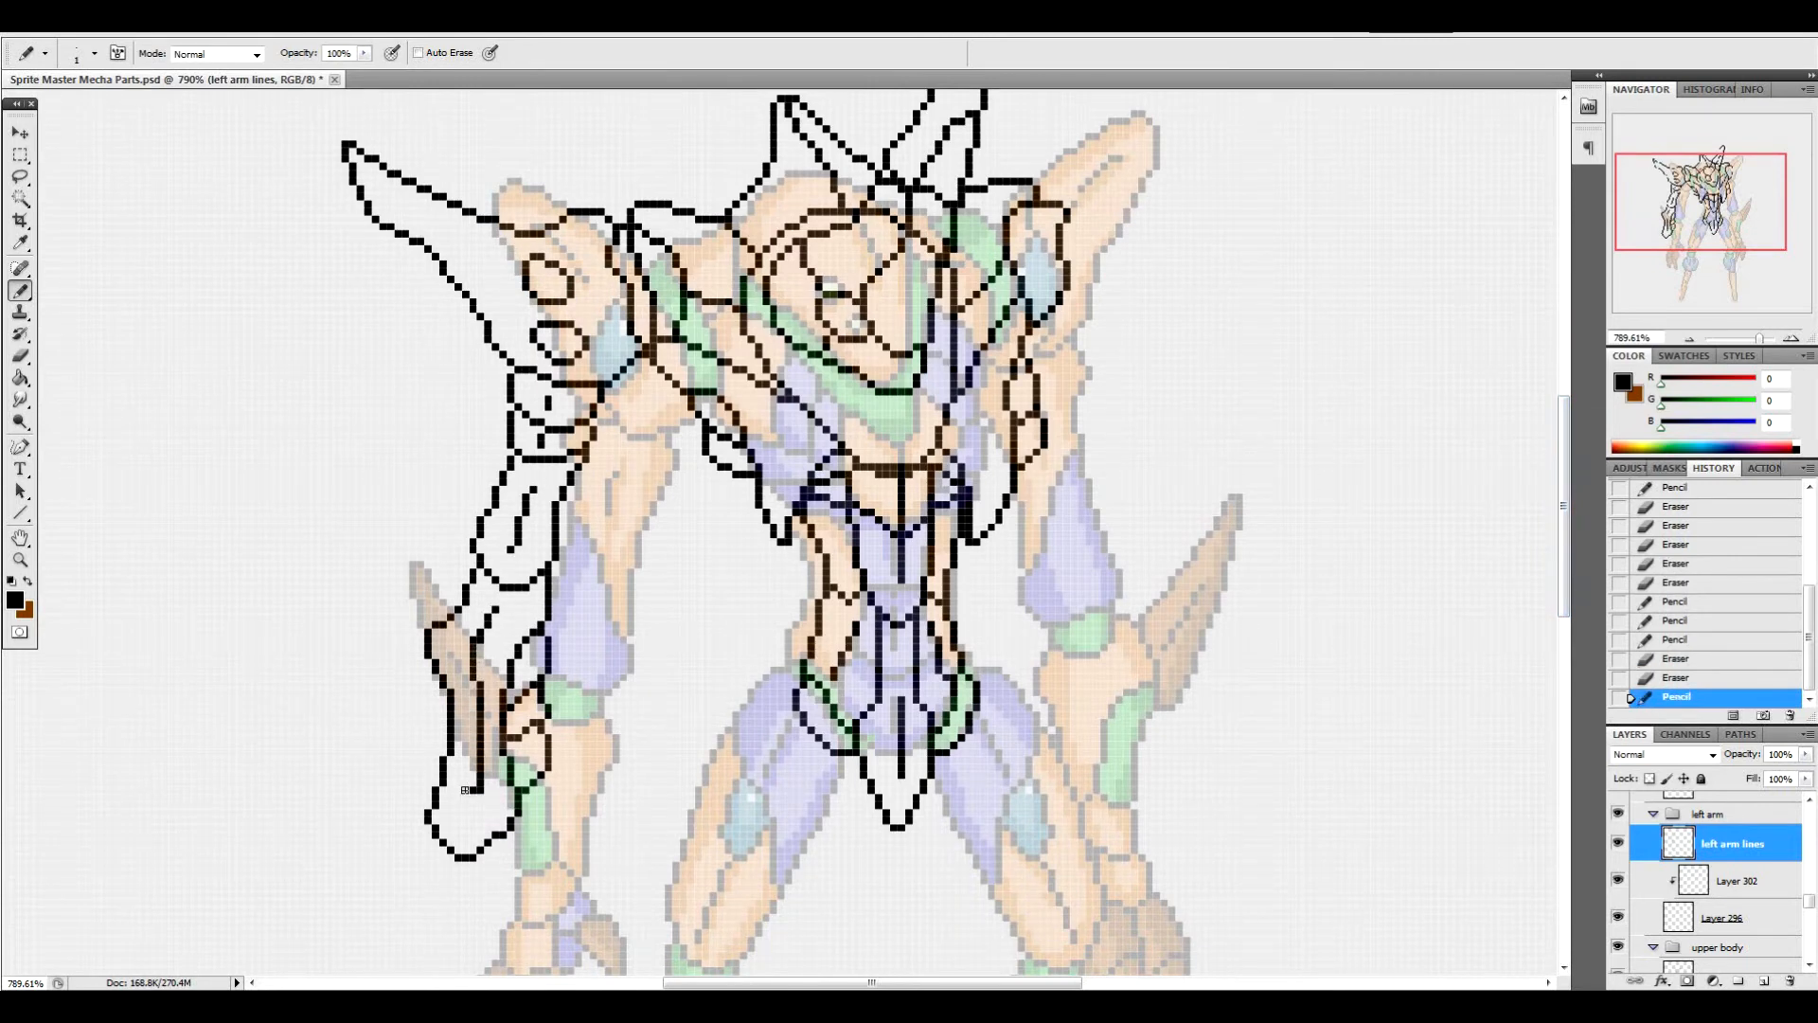
pyautogui.click(465, 786)
pyautogui.click(471, 636)
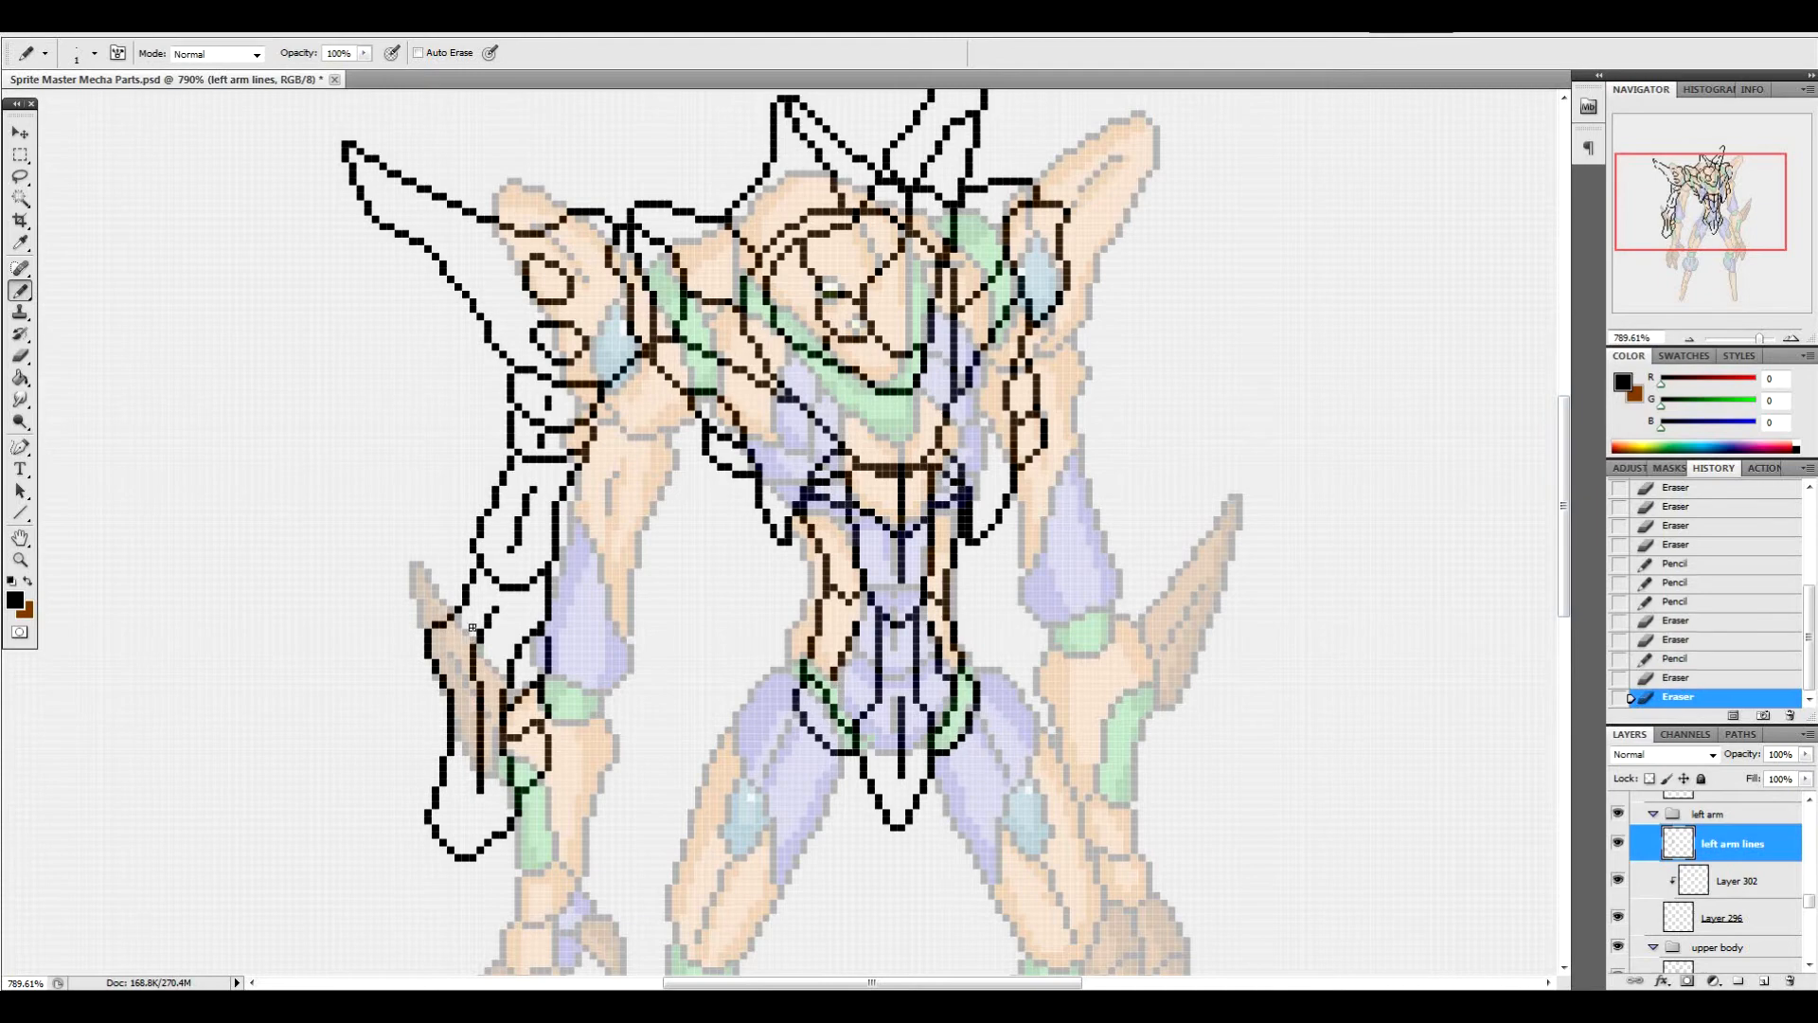
pyautogui.click(433, 668)
# Pencil the first finger stroke beneath the left wrist and outline a narrow thumb on the wrist's inner side
pyautogui.scroll(-5, 1555, 597)
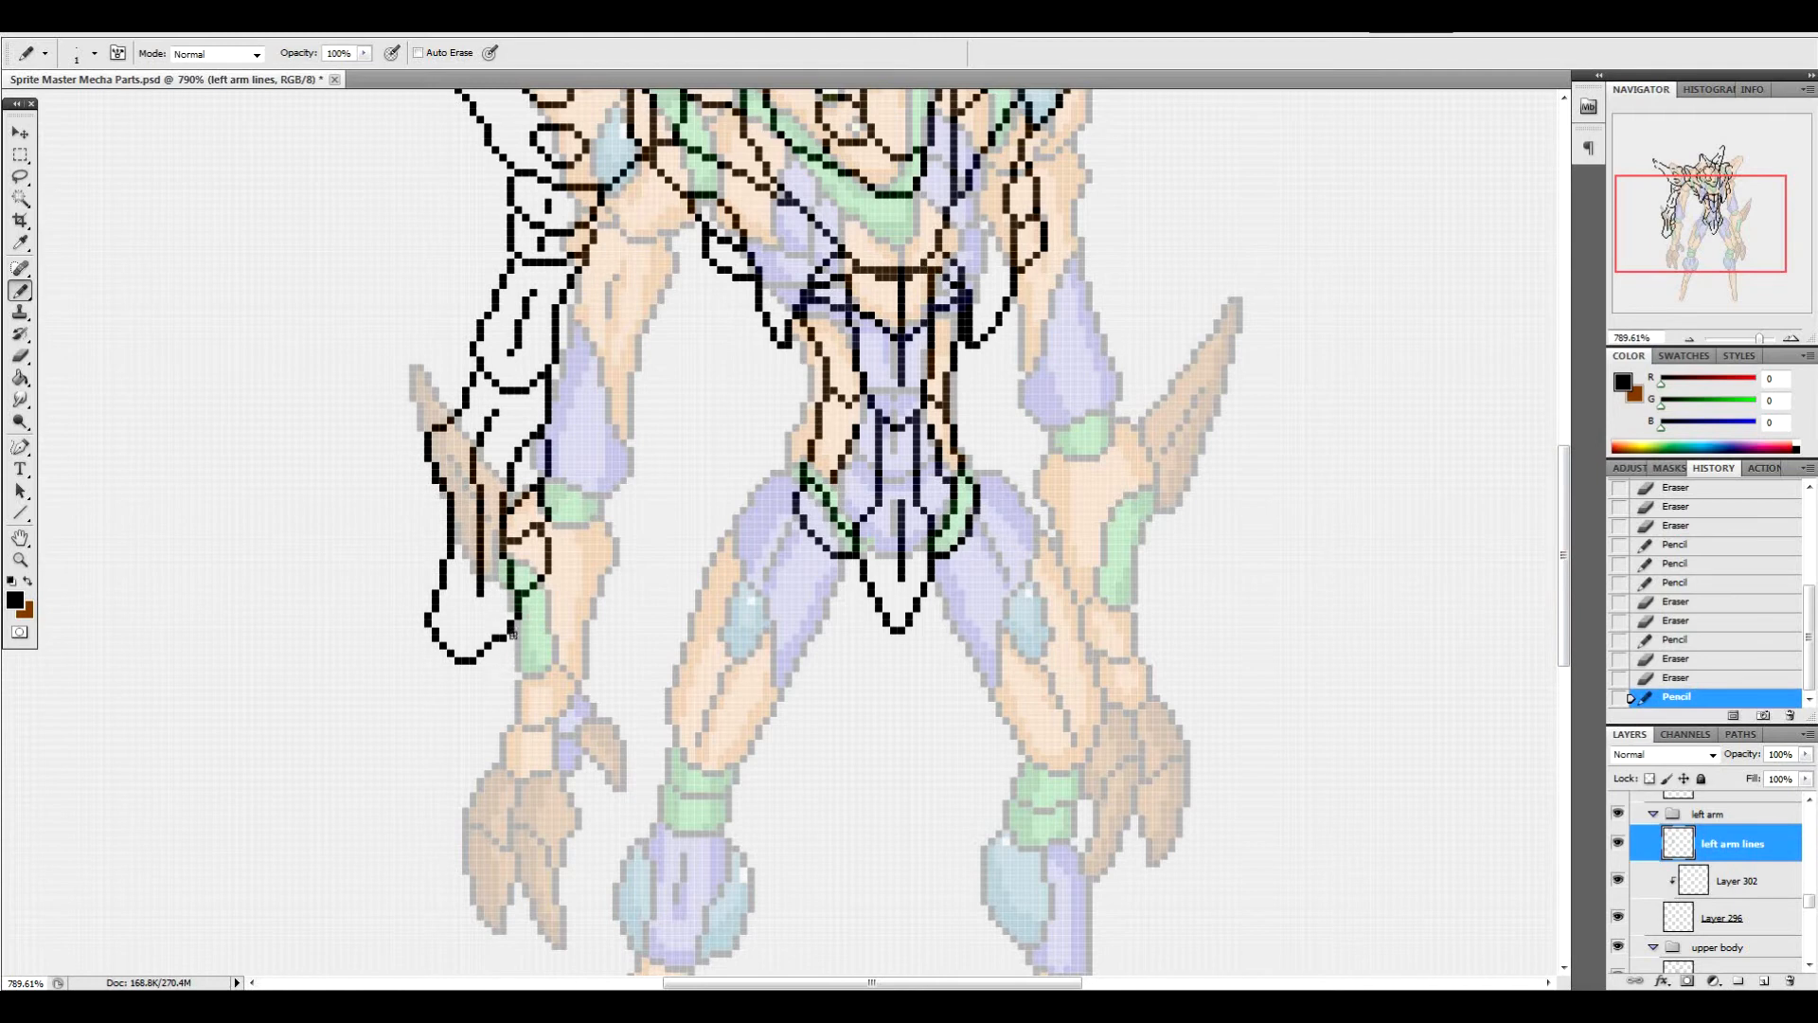
pyautogui.moveTo(437, 648); pyautogui.dragTo(466, 706)
pyautogui.click(518, 628)
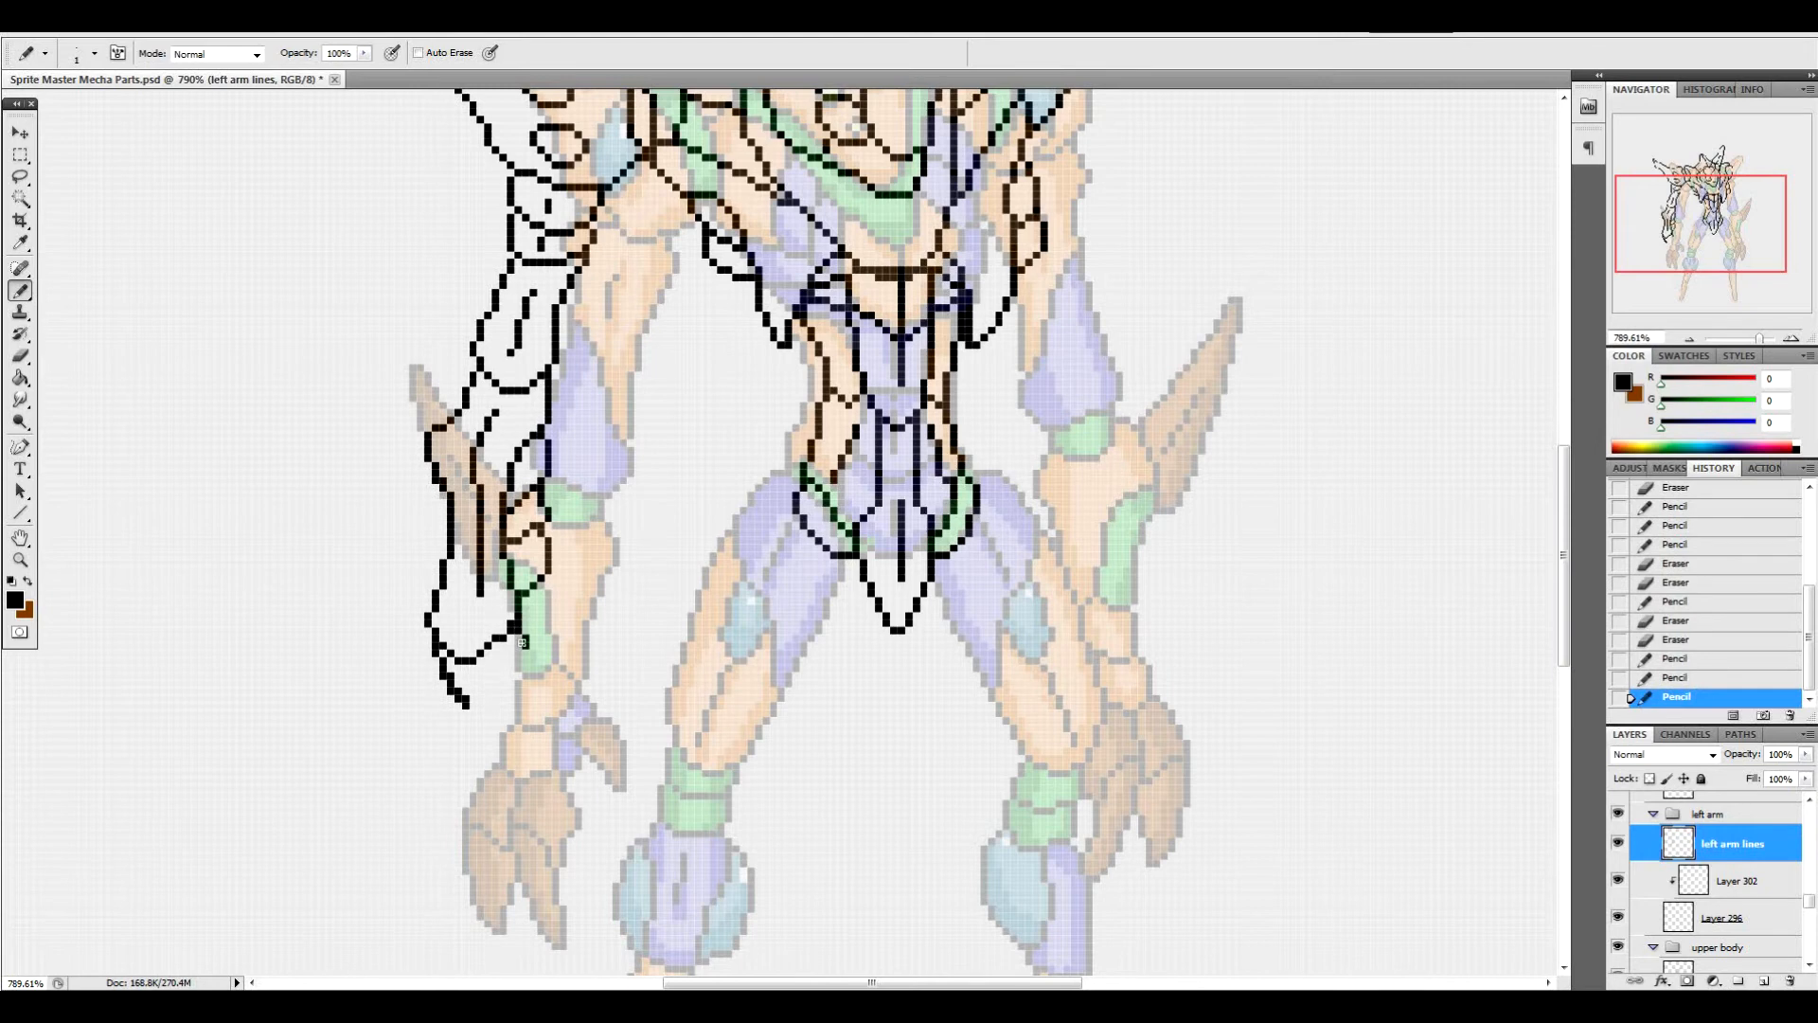
pyautogui.moveTo(521, 606)
pyautogui.mouseDown()
pyautogui.moveTo(550, 617)
pyautogui.moveTo(559, 676)
pyautogui.mouseUp()
pyautogui.click(559, 675)
pyautogui.click(551, 669)
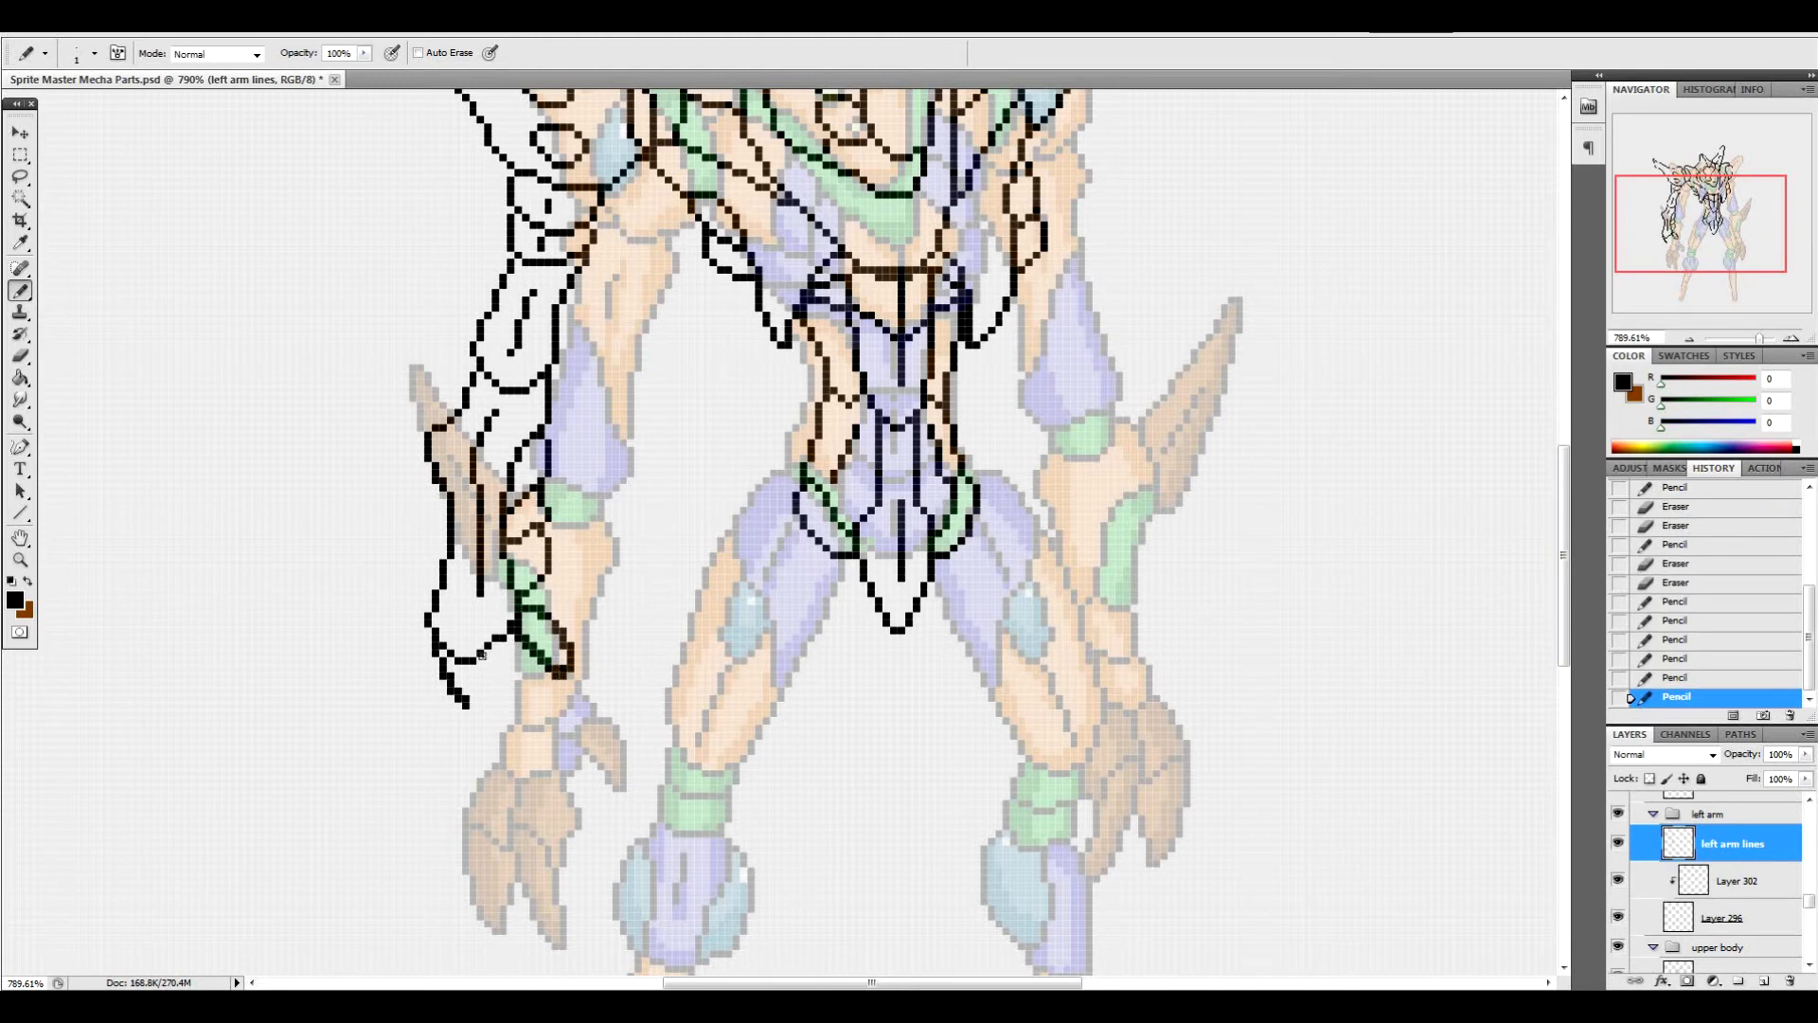
# Pencil the overlapping outlines of the left hand's fingers below the wrist
pyautogui.click(437, 640)
pyautogui.moveTo(428, 651)
pyautogui.mouseDown()
pyautogui.moveTo(450, 714)
pyautogui.moveTo(455, 666)
pyautogui.moveTo(436, 664)
pyautogui.moveTo(460, 727)
pyautogui.moveTo(464, 666)
pyautogui.moveTo(497, 753)
pyautogui.mouseUp()
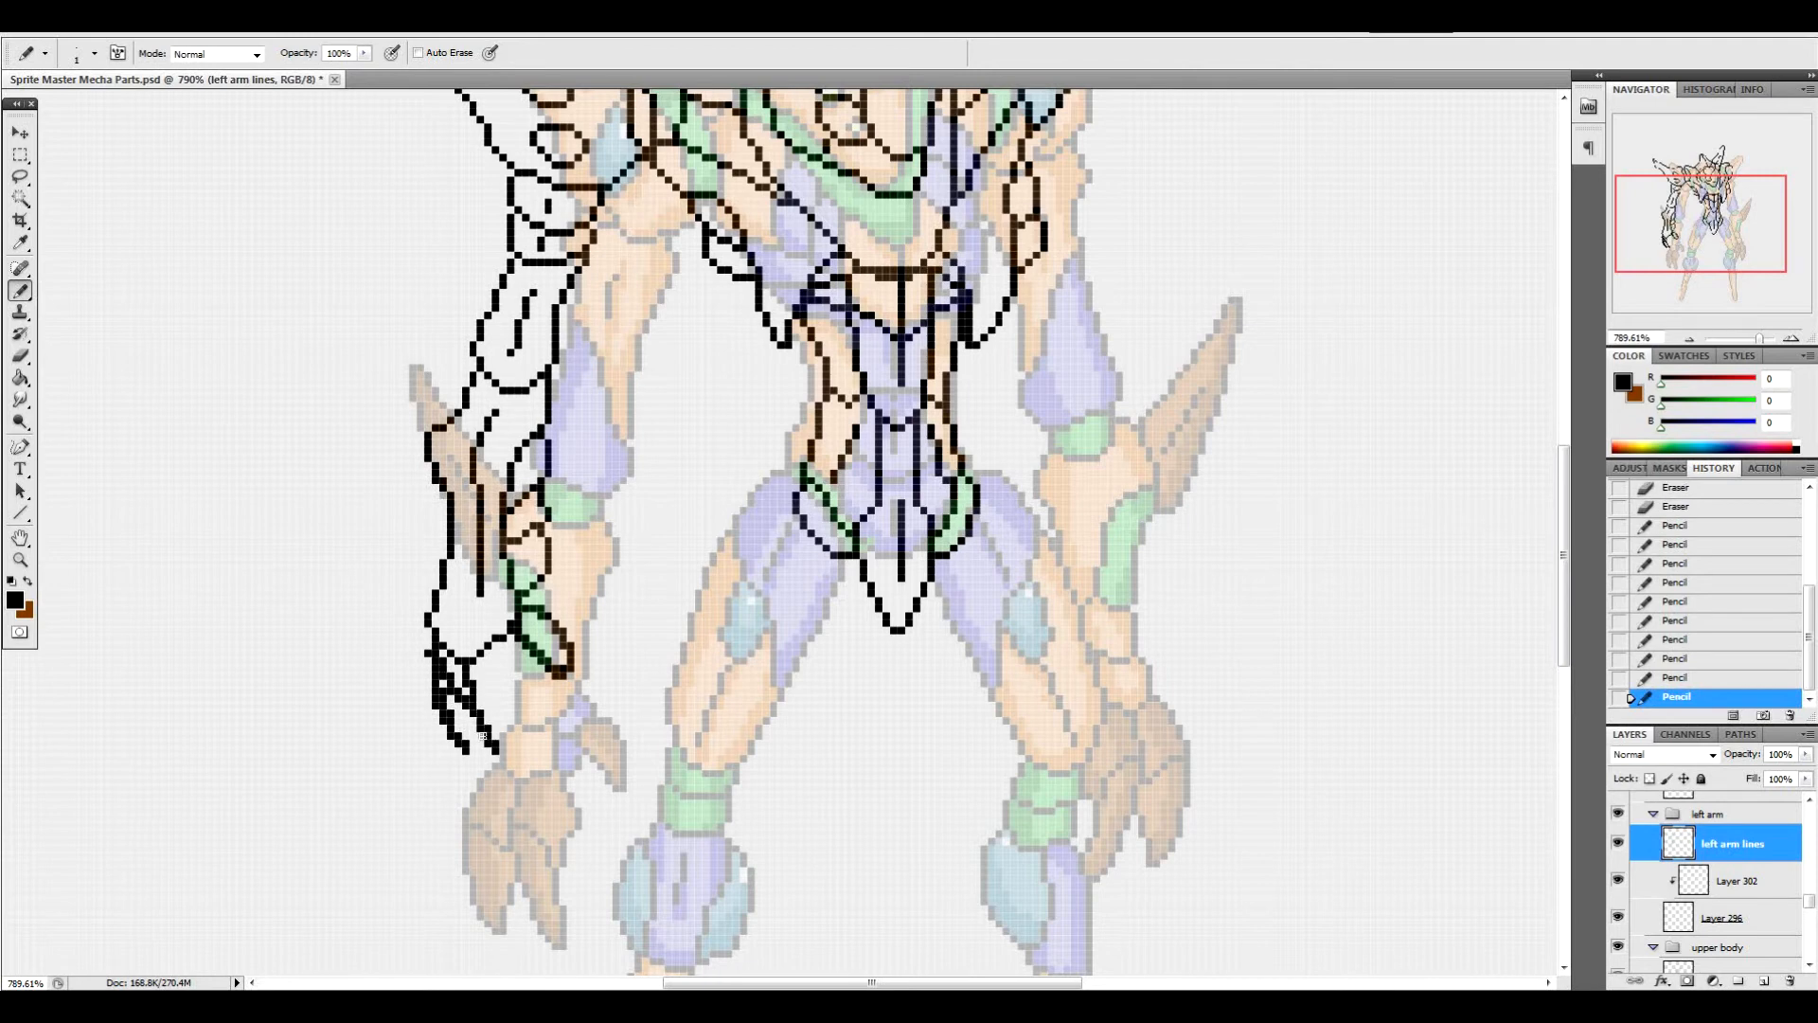
pyautogui.moveTo(487, 740)
pyautogui.mouseDown()
pyautogui.moveTo(503, 777)
pyautogui.moveTo(435, 710)
pyautogui.mouseUp()
pyautogui.moveTo(426, 628)
pyautogui.mouseDown()
pyautogui.moveTo(461, 650)
pyautogui.moveTo(421, 645)
pyautogui.moveTo(414, 675)
pyautogui.moveTo(437, 751)
pyautogui.moveTo(476, 757)
pyautogui.mouseUp()
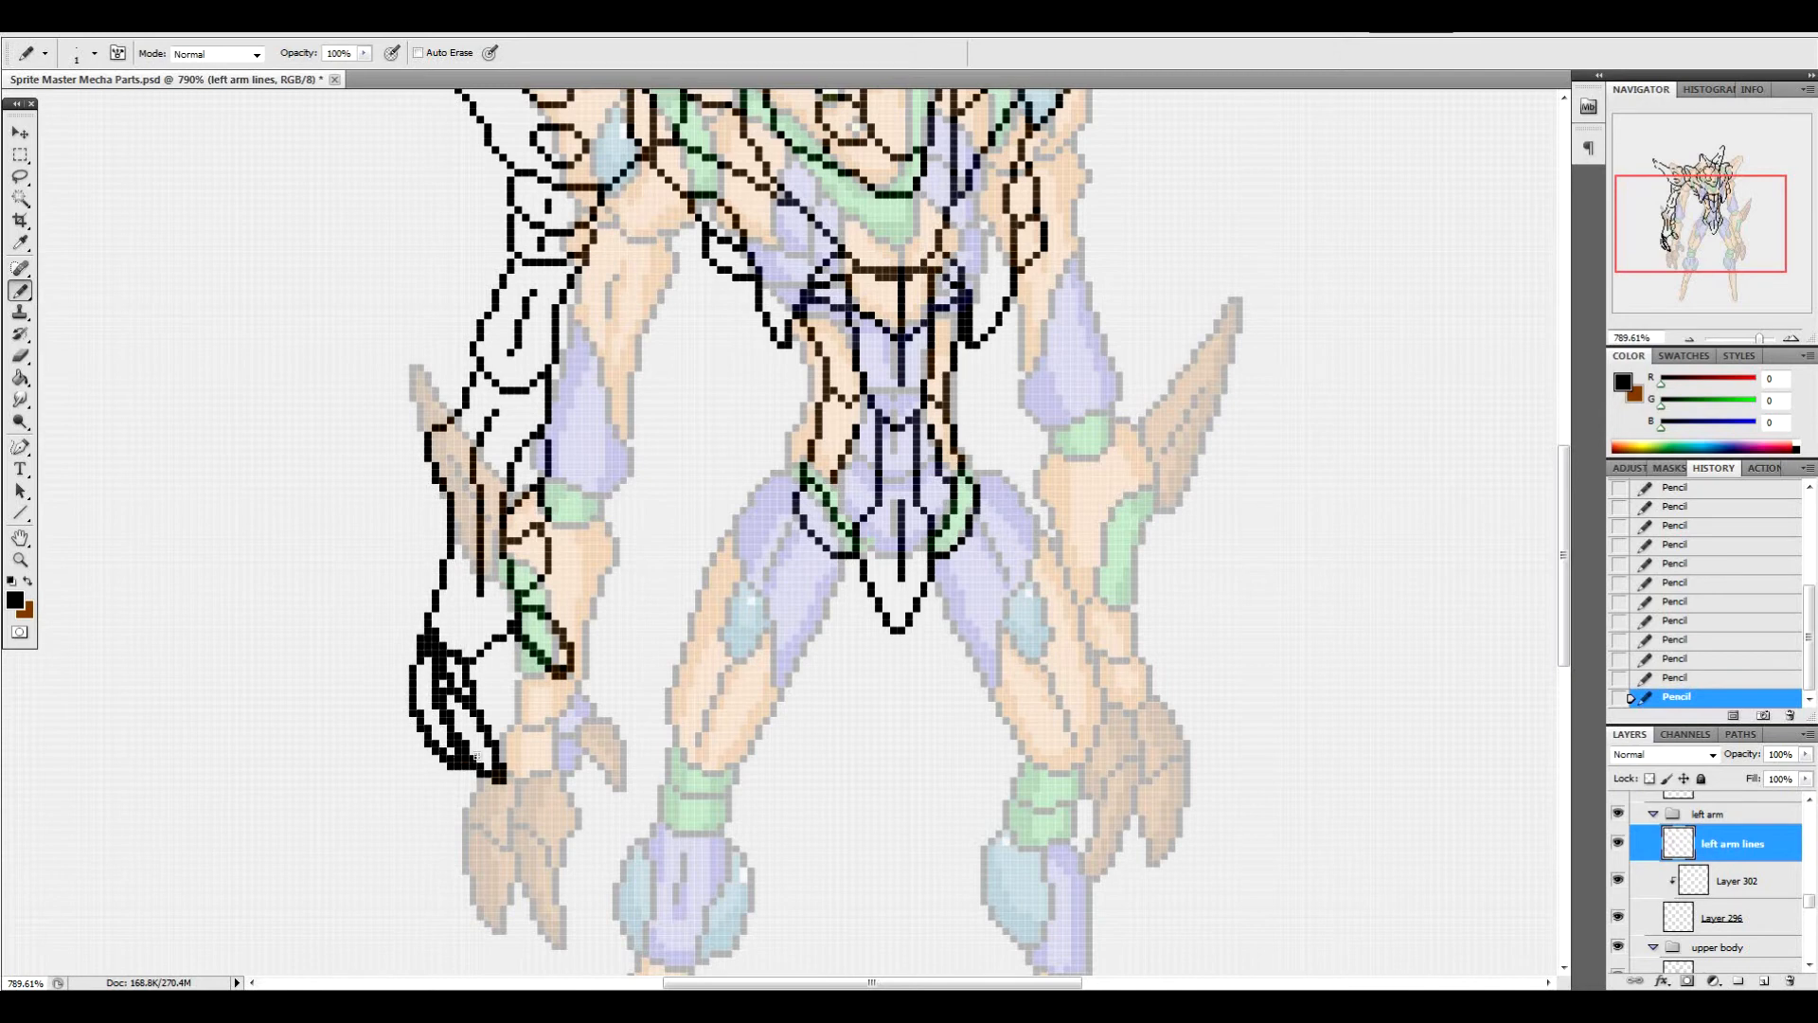
# Erase the surplus strokes inside the left hand's fingers and thin their outer outline
pyautogui.moveTo(450, 684)
pyautogui.mouseDown()
pyautogui.moveTo(464, 703)
pyautogui.moveTo(428, 655)
pyautogui.moveTo(500, 773)
pyautogui.moveTo(477, 762)
pyautogui.mouseUp()
pyautogui.click(444, 660)
pyautogui.click(456, 759)
pyautogui.click(468, 760)
pyautogui.click(422, 720)
pyautogui.click(427, 720)
pyautogui.moveTo(429, 725); pyautogui.dragTo(441, 748)
pyautogui.click(442, 756)
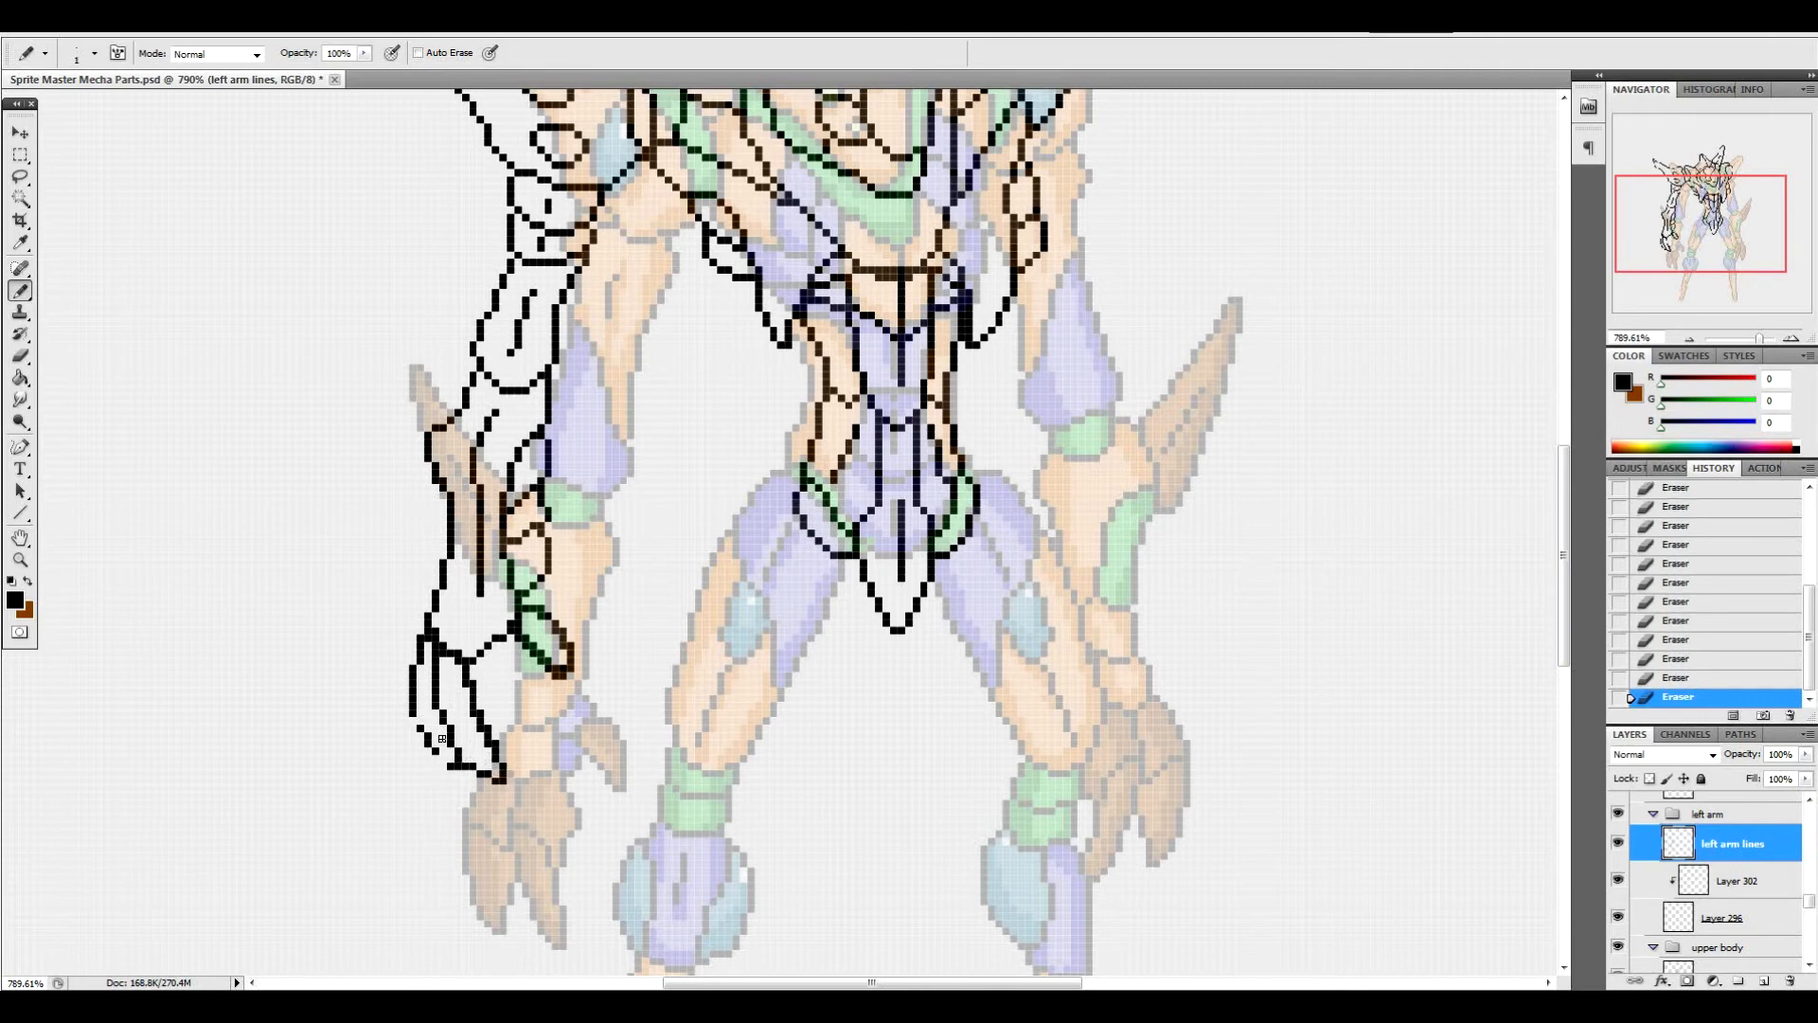
pyautogui.click(418, 718)
pyautogui.click(440, 755)
# Pencil another finger on the inner side of the left hand and erase the doubled pixels around the fingers and thumb
pyautogui.moveTo(475, 687)
pyautogui.mouseDown()
pyautogui.moveTo(529, 738)
pyautogui.moveTo(497, 749)
pyautogui.mouseUp()
pyautogui.click(528, 746)
pyautogui.click(535, 736)
pyautogui.click(490, 739)
pyautogui.click(482, 726)
pyautogui.click(473, 713)
pyautogui.click(484, 702)
pyautogui.click(503, 722)
pyautogui.click(471, 682)
pyautogui.click(444, 648)
pyautogui.click(435, 635)
pyautogui.click(464, 646)
pyautogui.click(563, 676)
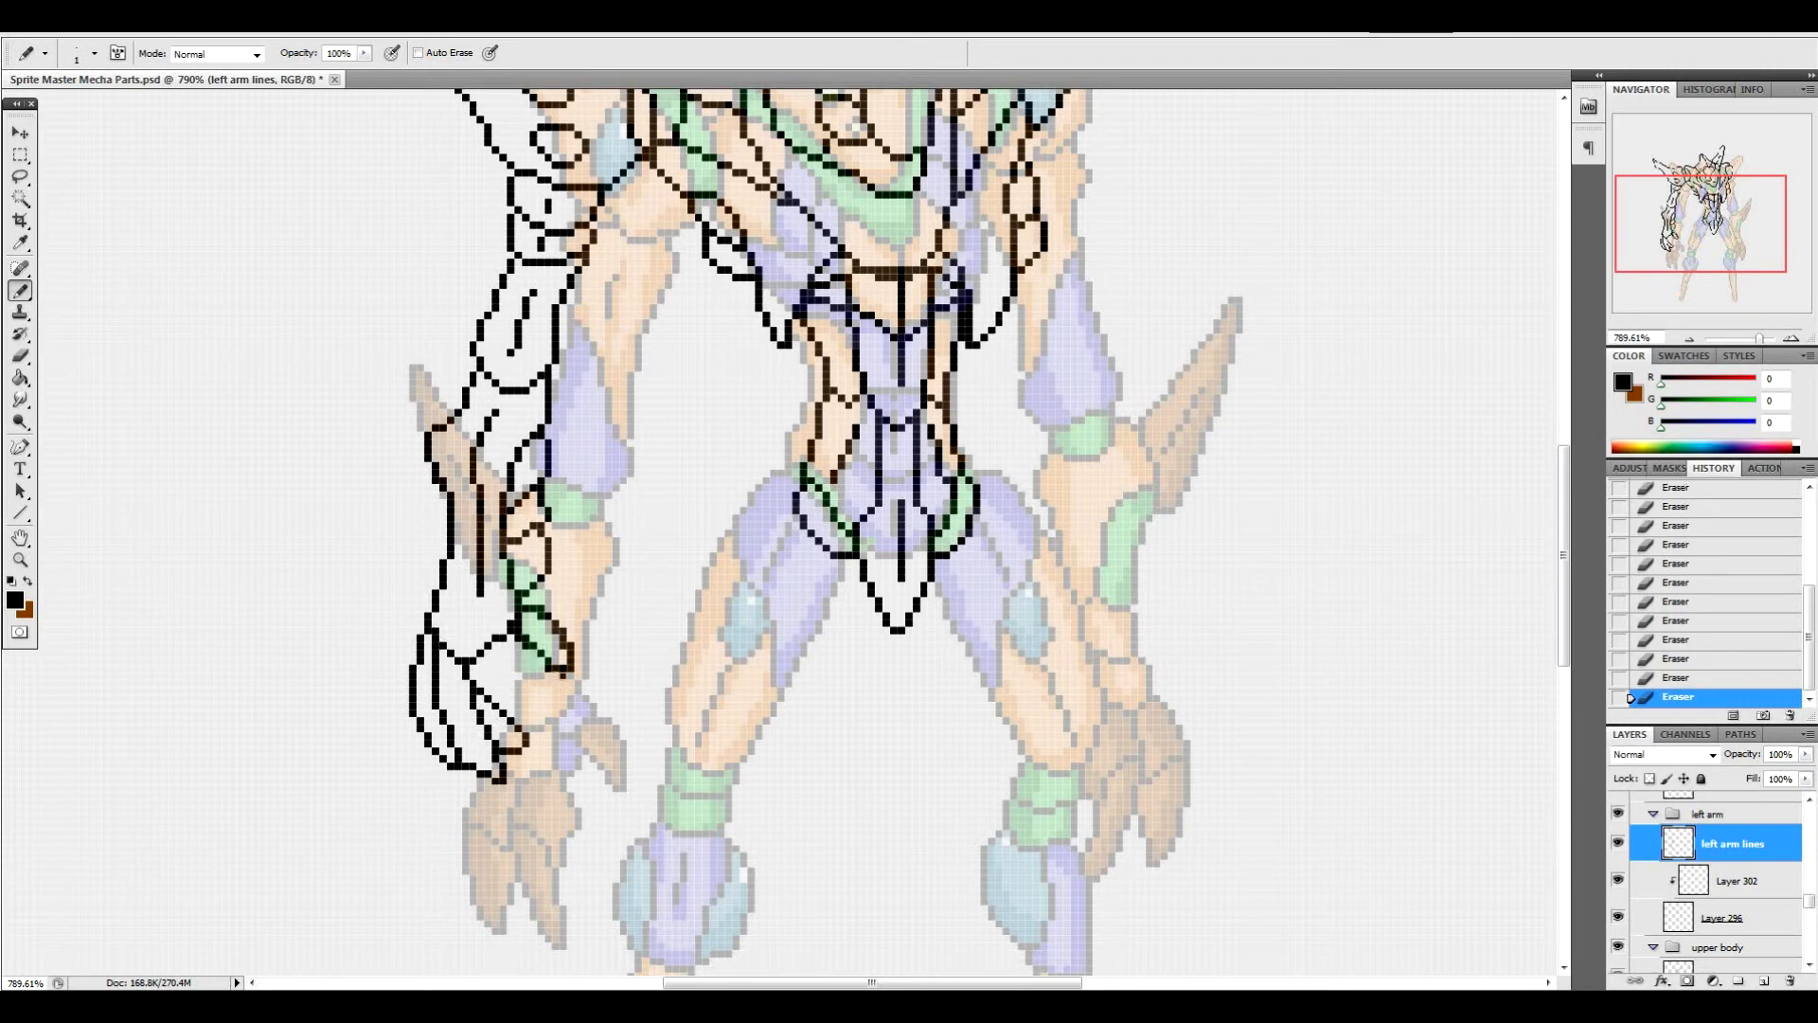
# Add joint lines across the left hand's fingers and thumb, then erase their extra pixels
pyautogui.click(525, 641)
pyautogui.click(511, 623)
pyautogui.moveTo(442, 712)
pyautogui.mouseDown()
pyautogui.moveTo(481, 712)
pyautogui.moveTo(443, 716)
pyautogui.mouseUp()
pyautogui.moveTo(555, 632); pyautogui.dragTo(537, 645)
pyautogui.click(561, 635)
pyautogui.click(473, 731)
pyautogui.click(483, 720)
pyautogui.click(483, 712)
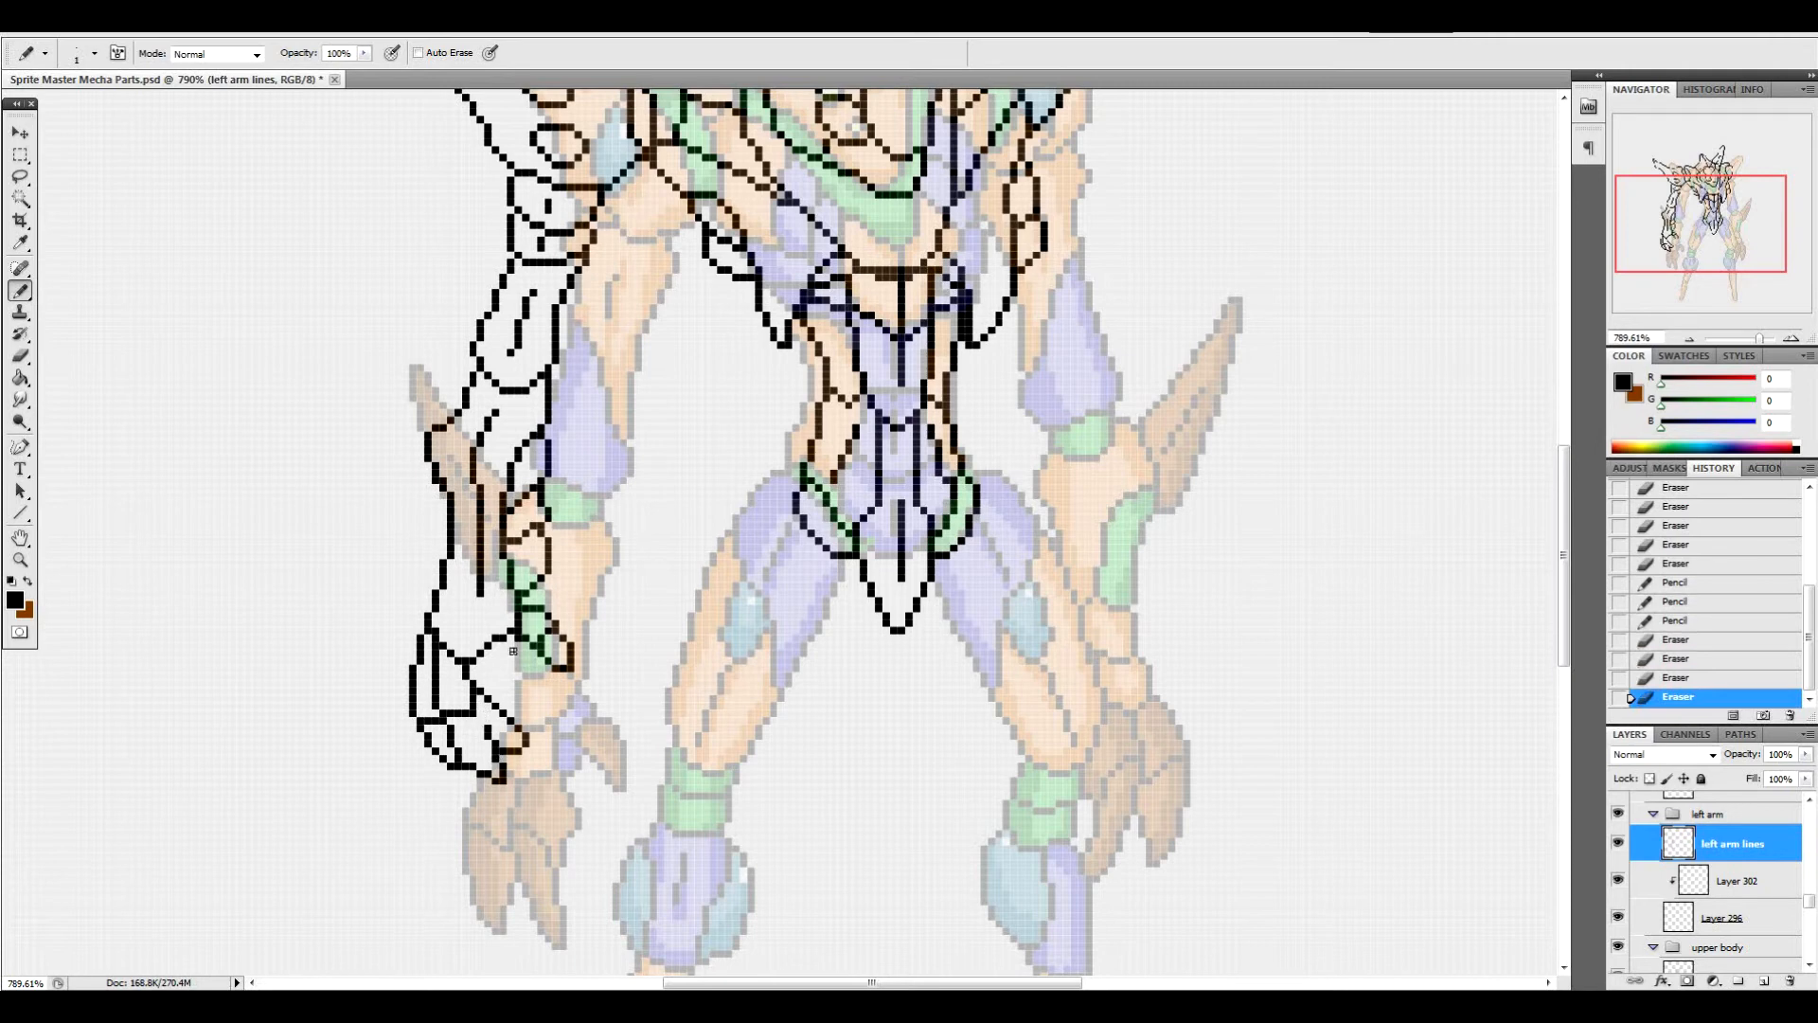
# Redraw the outer edge of the left wrist so it flares outward to the hand, erasing the old edge
pyautogui.moveTo(444, 547); pyautogui.dragTo(426, 626)
pyautogui.moveTo(455, 554); pyautogui.dragTo(427, 606)
pyautogui.click(429, 608)
pyautogui.click(437, 625)
pyautogui.click(427, 619)
pyautogui.click(425, 612)
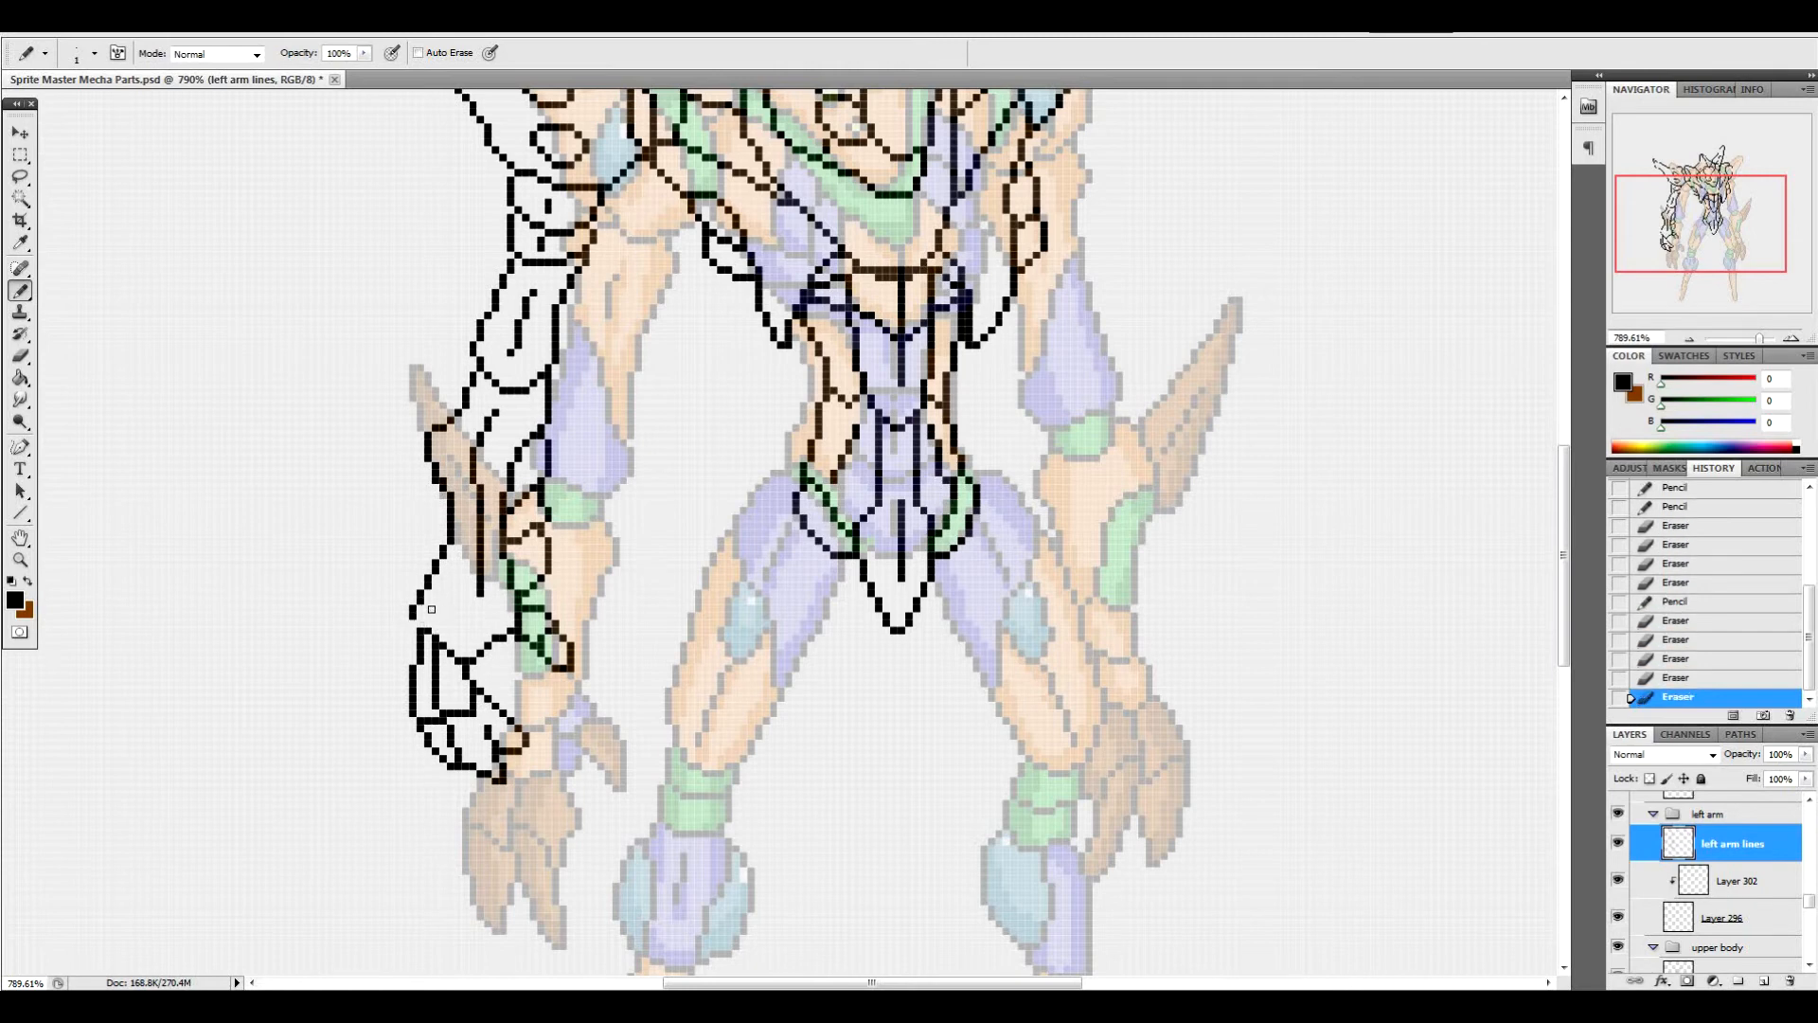
pyautogui.click(417, 615)
# Pencil the inner edge of the left forearm down to the thumb and trim its stray pixels
pyautogui.click(548, 569)
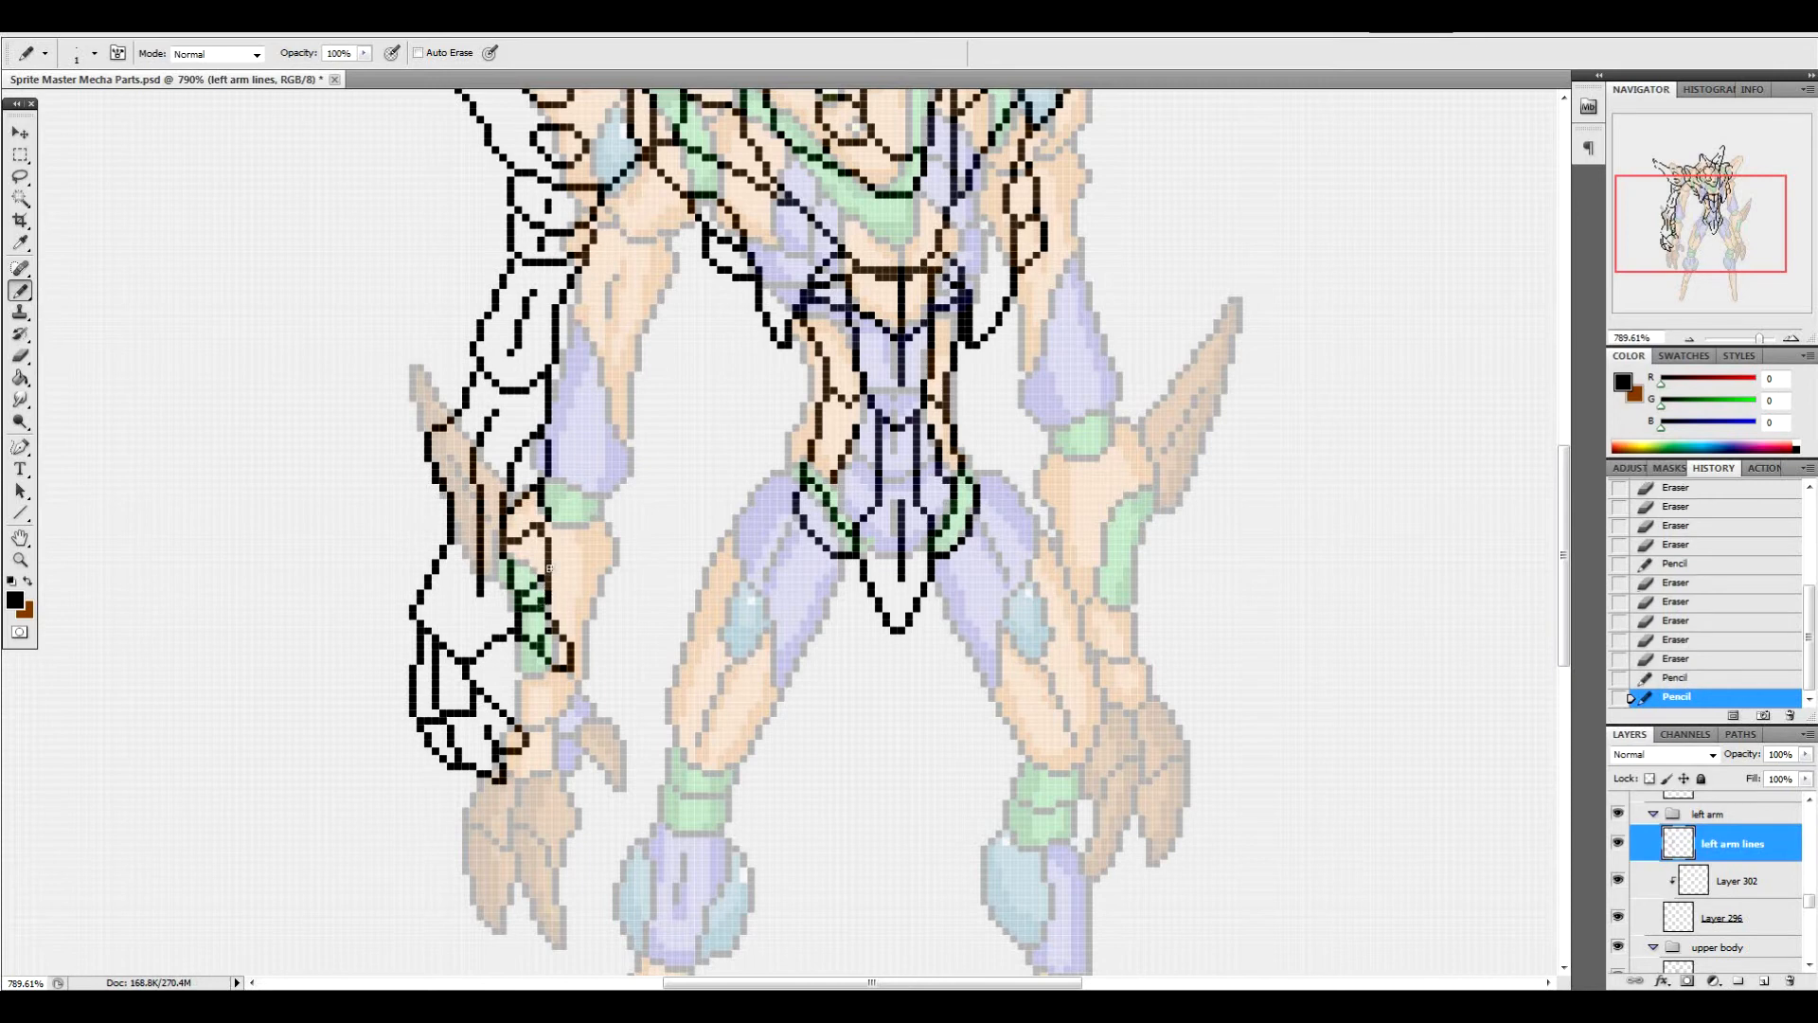
pyautogui.moveTo(537, 580); pyautogui.dragTo(526, 591)
pyautogui.click(540, 578)
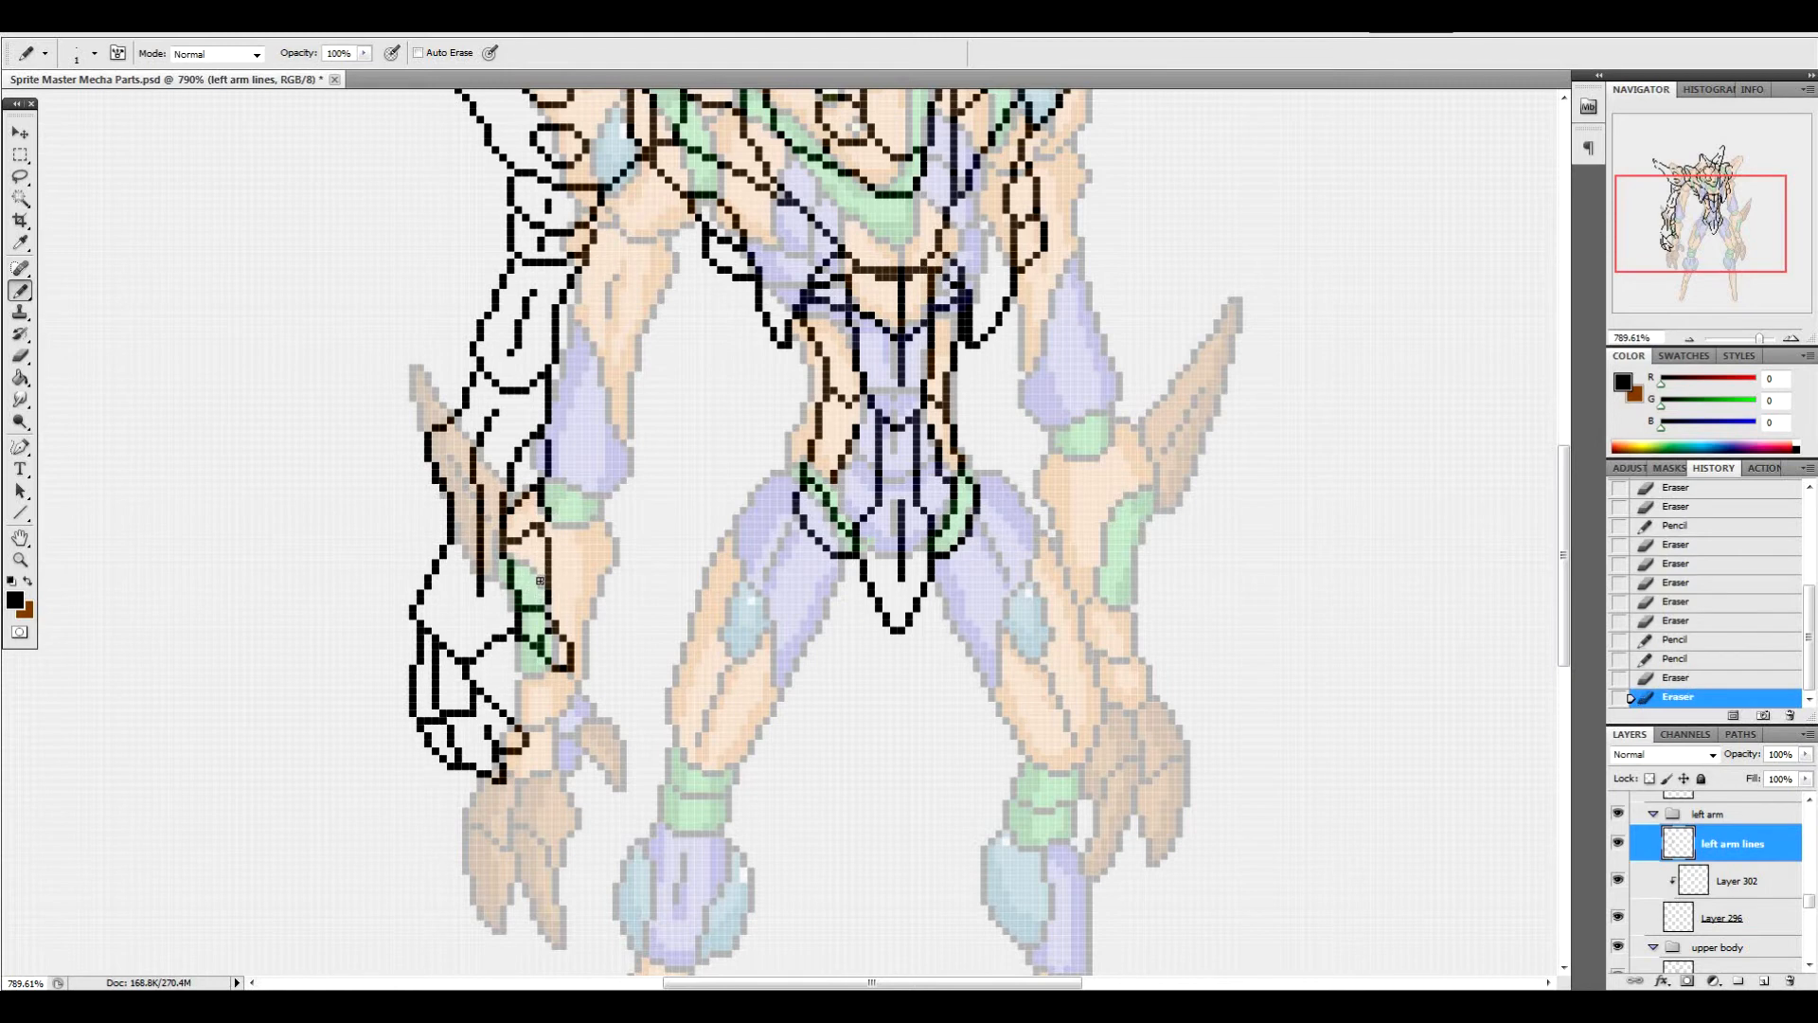
# Clean up the outer edge of the left hand's outermost finger and touch up the finger lines
pyautogui.moveTo(1564, 551); pyautogui.dragTo(1563, 542)
pyautogui.moveTo(414, 640); pyautogui.dragTo(421, 678)
pyautogui.click(413, 638)
pyautogui.click(413, 645)
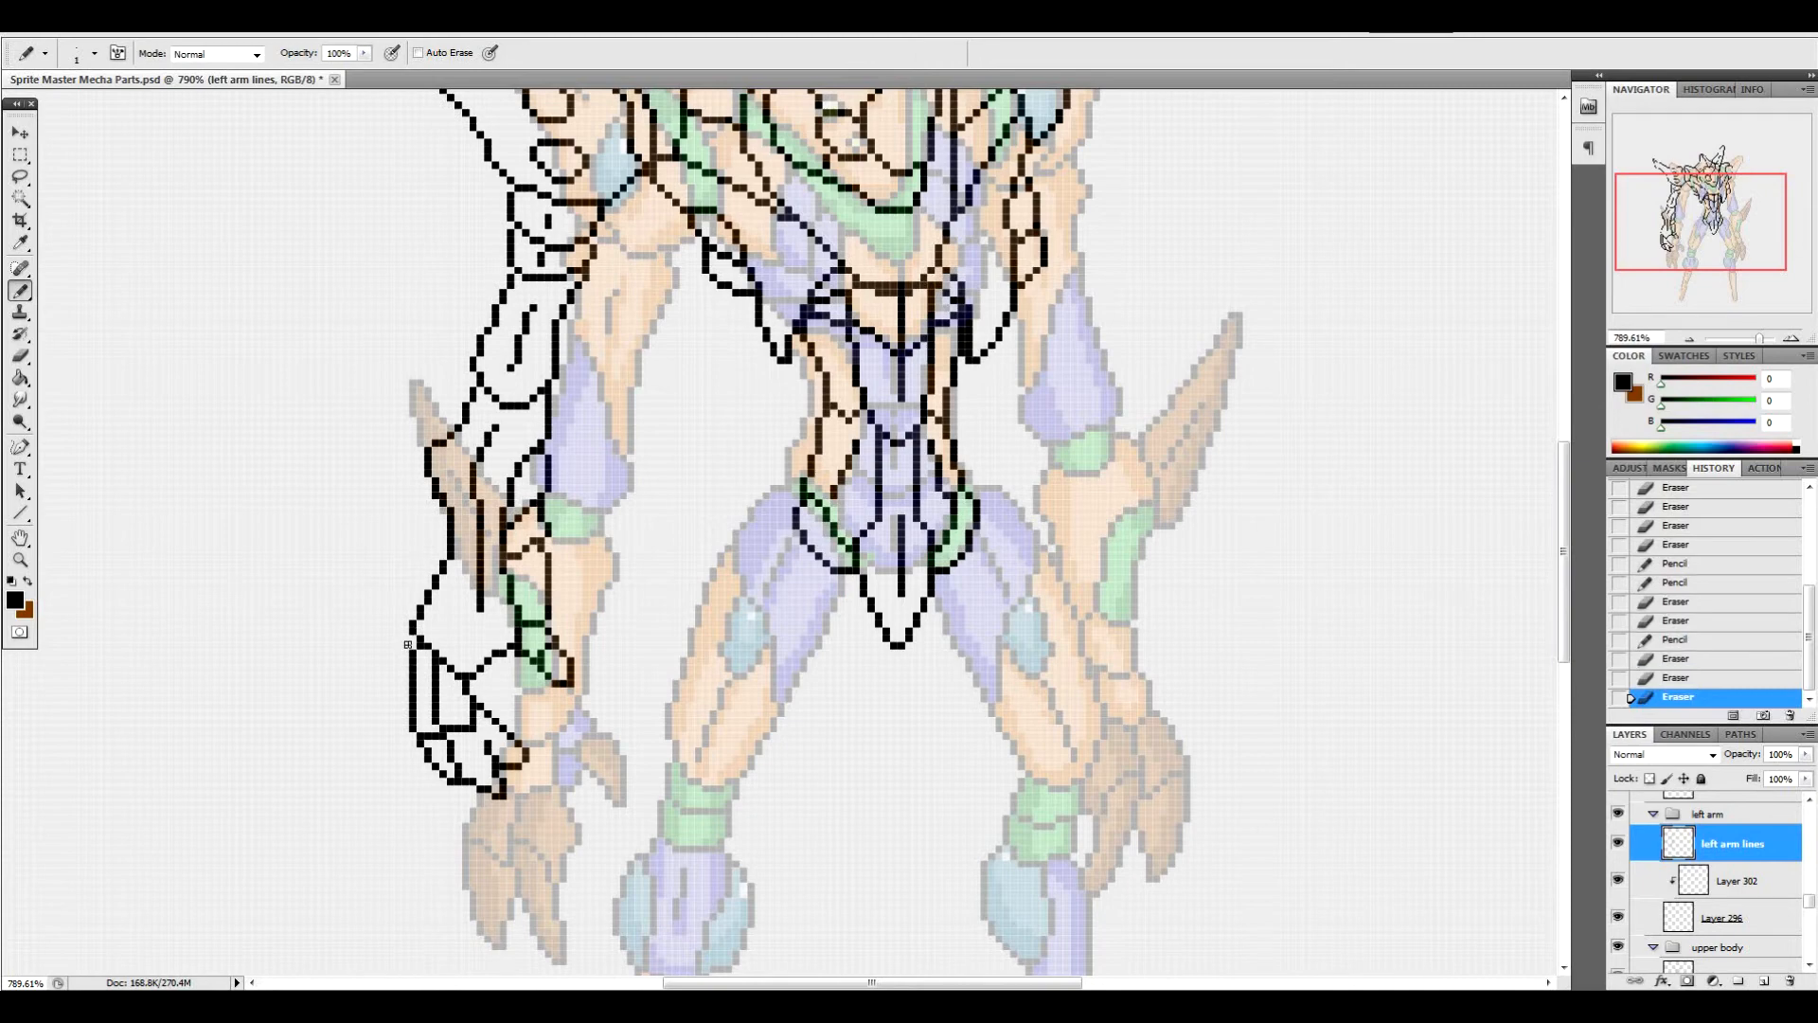
pyautogui.click(479, 734)
# Pencil two curved spikes projecting from the outer side of the left forearm, one above the other
pyautogui.moveTo(1564, 576); pyautogui.dragTo(1562, 520)
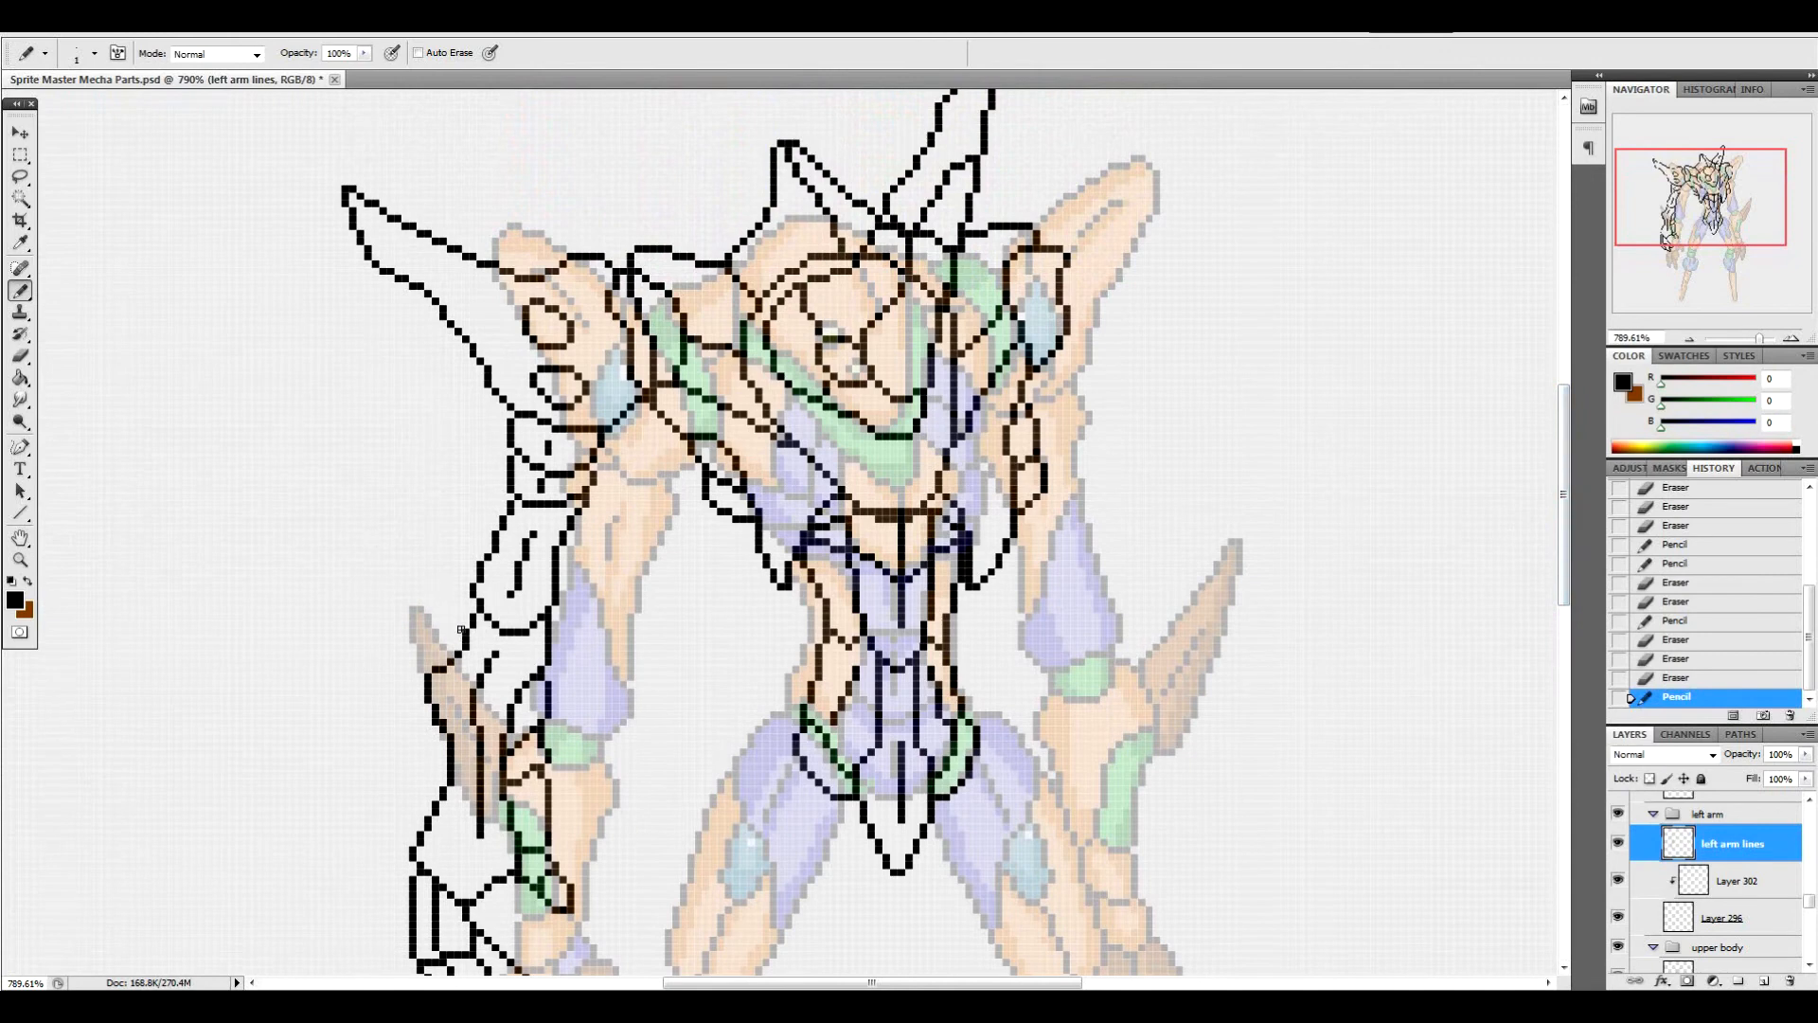
pyautogui.moveTo(463, 642)
pyautogui.mouseDown()
pyautogui.moveTo(391, 496)
pyautogui.moveTo(377, 568)
pyautogui.mouseUp()
pyautogui.moveTo(377, 570); pyautogui.dragTo(414, 665)
pyautogui.click(415, 668)
pyautogui.moveTo(415, 670); pyautogui.dragTo(424, 679)
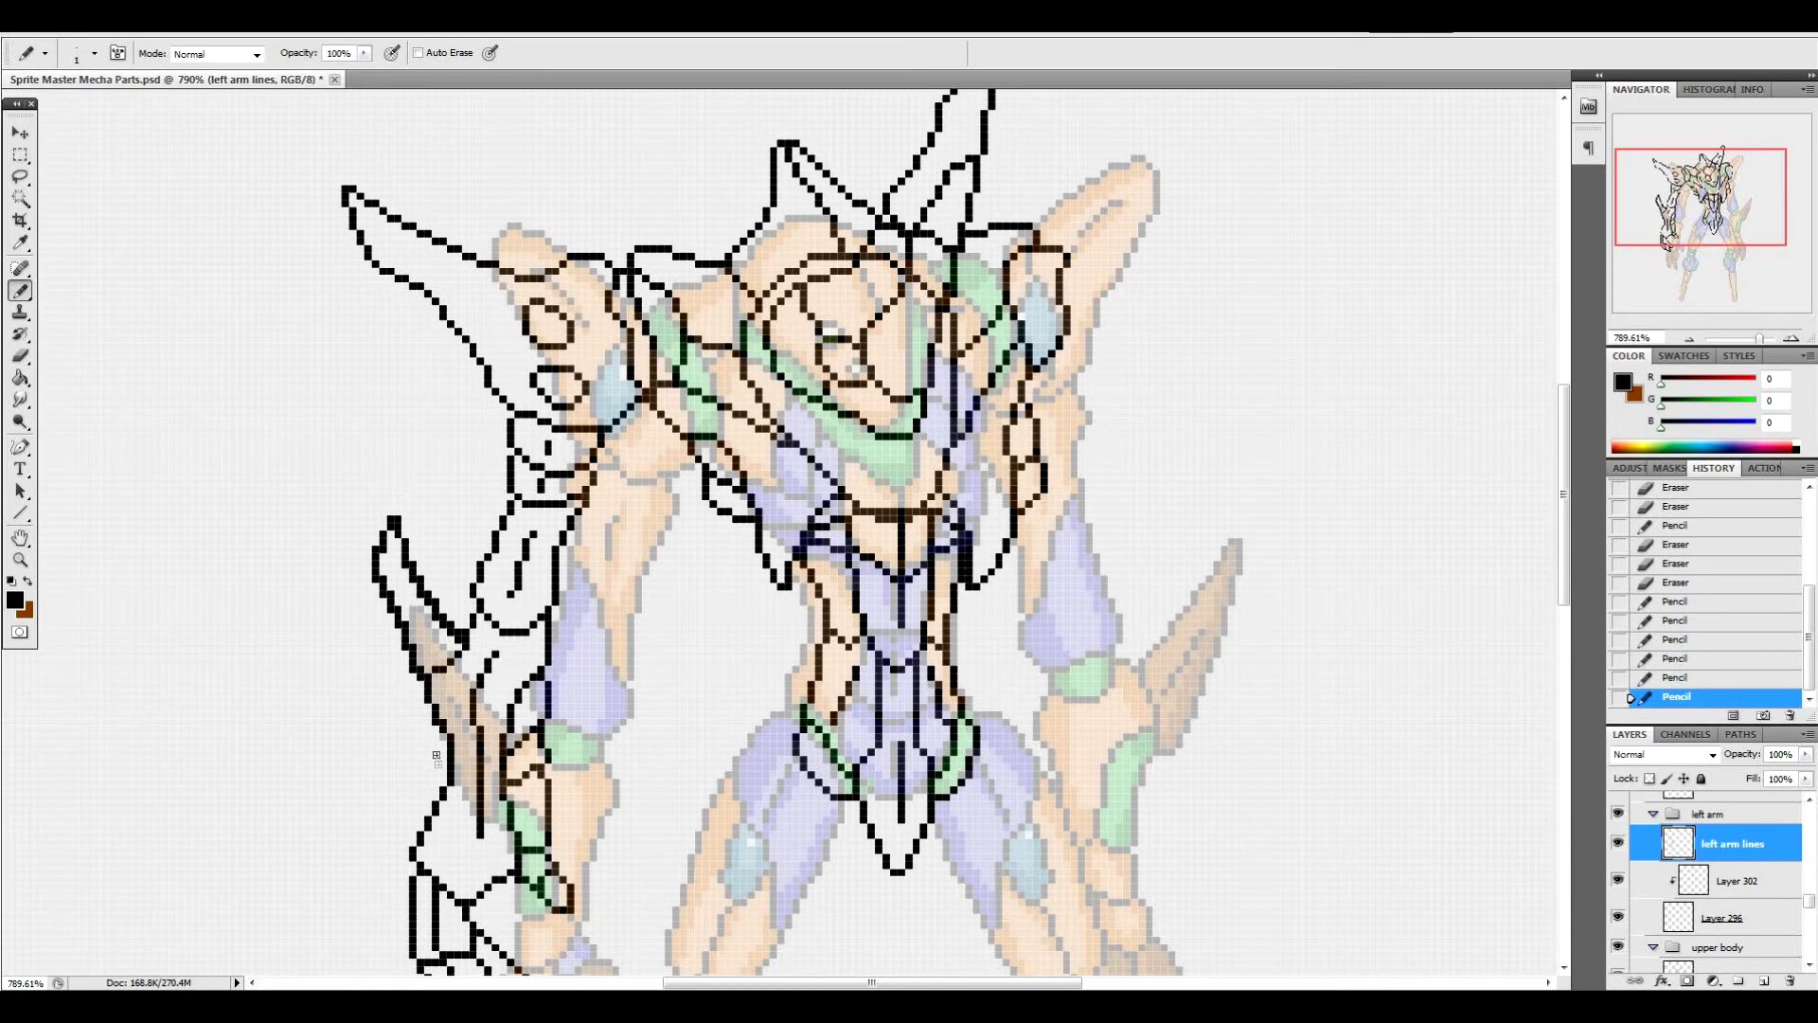
pyautogui.moveTo(433, 797)
pyautogui.mouseDown()
pyautogui.moveTo(391, 764)
pyautogui.moveTo(353, 659)
pyautogui.moveTo(438, 741)
pyautogui.mouseUp()
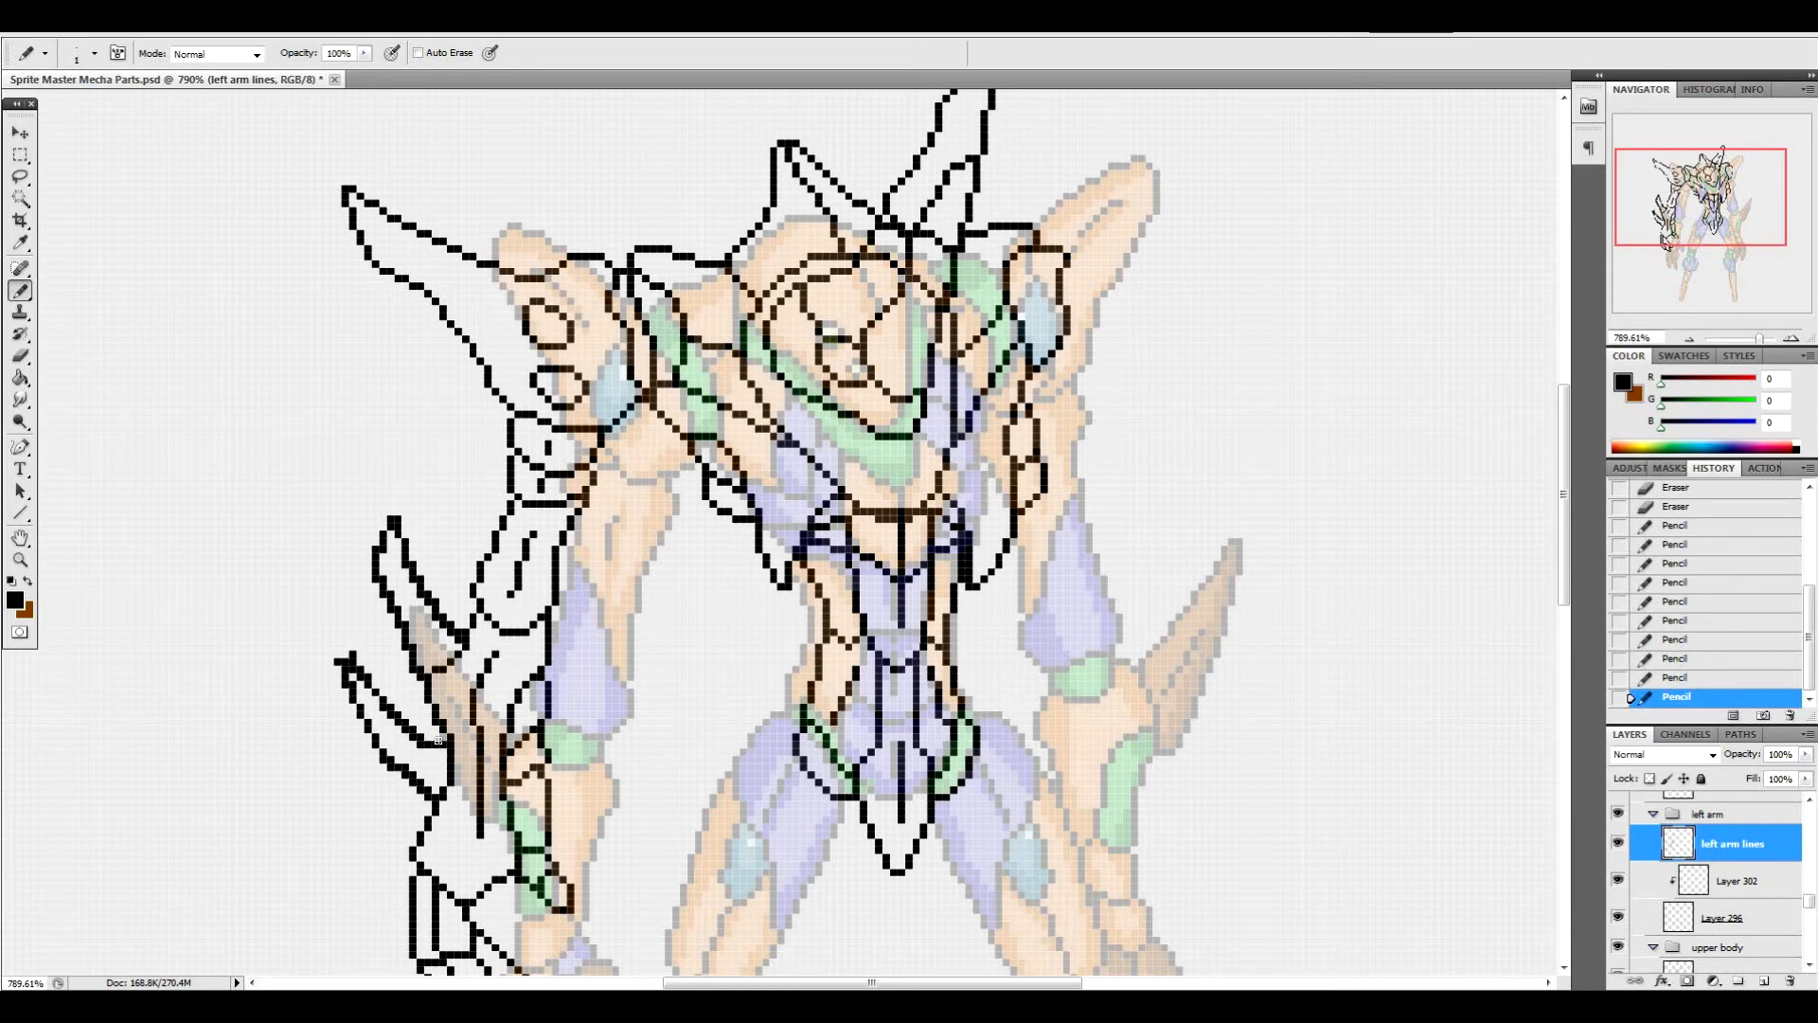
# Erase the thick pixels at the tips of both left forearm spikes
pyautogui.press('e')
pyautogui.click(393, 521)
pyautogui.click(352, 654)
pyautogui.click(339, 660)
pyautogui.click(355, 674)
pyautogui.click(358, 684)
pyautogui.click(356, 682)
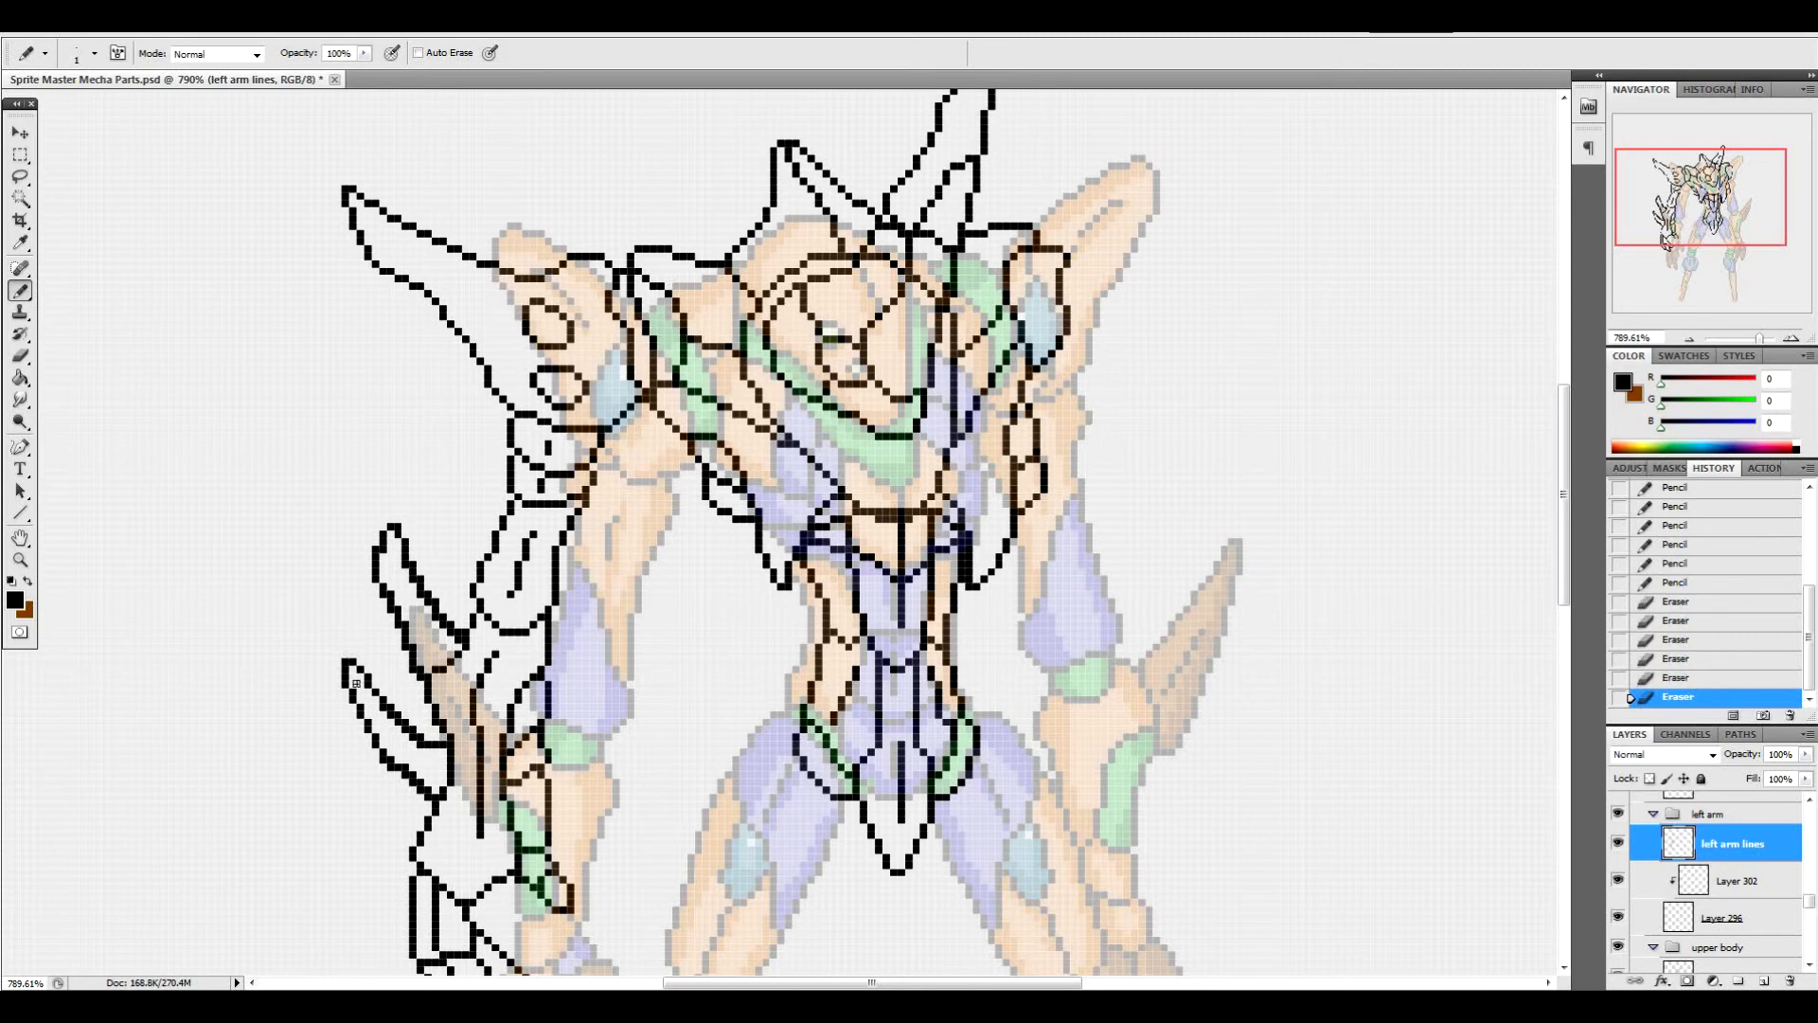
# Thin the upper and lower edges of the lower left forearm spike to a single-pixel outline
pyautogui.click(394, 772)
pyautogui.click(416, 777)
pyautogui.click(433, 789)
pyautogui.click(439, 793)
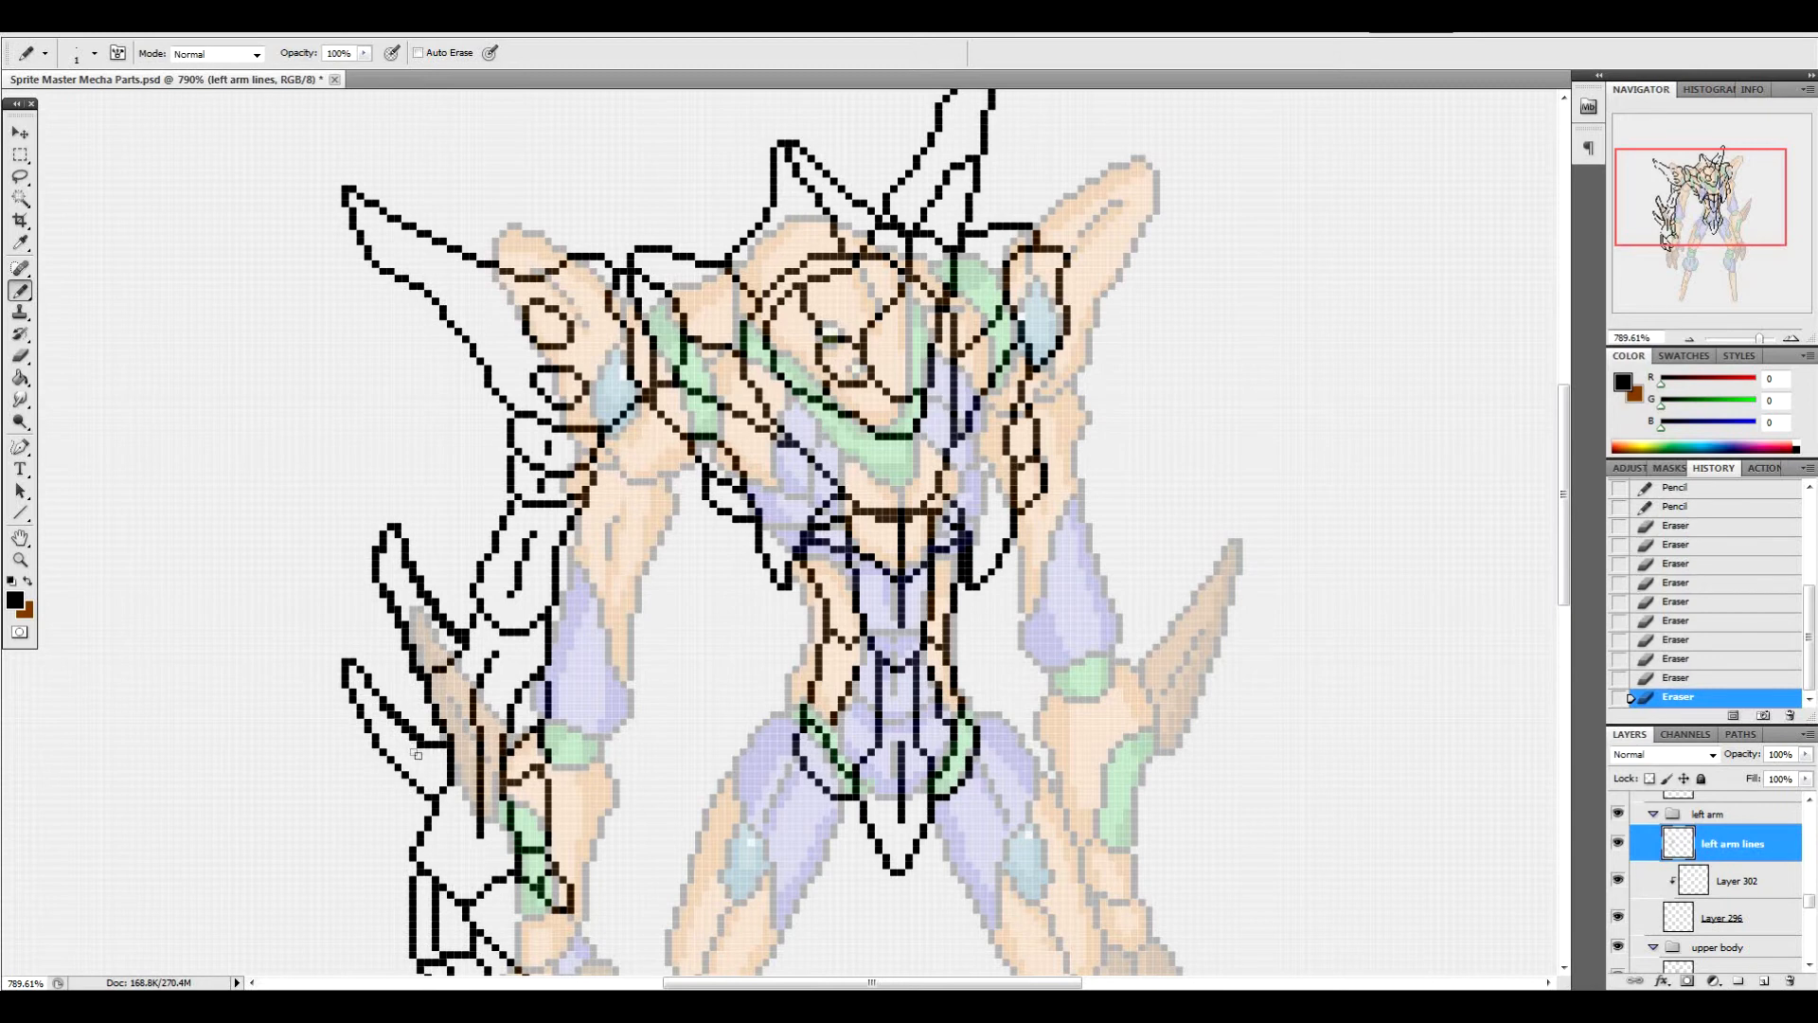
pyautogui.click(415, 743)
pyautogui.moveTo(381, 711); pyautogui.dragTo(414, 743)
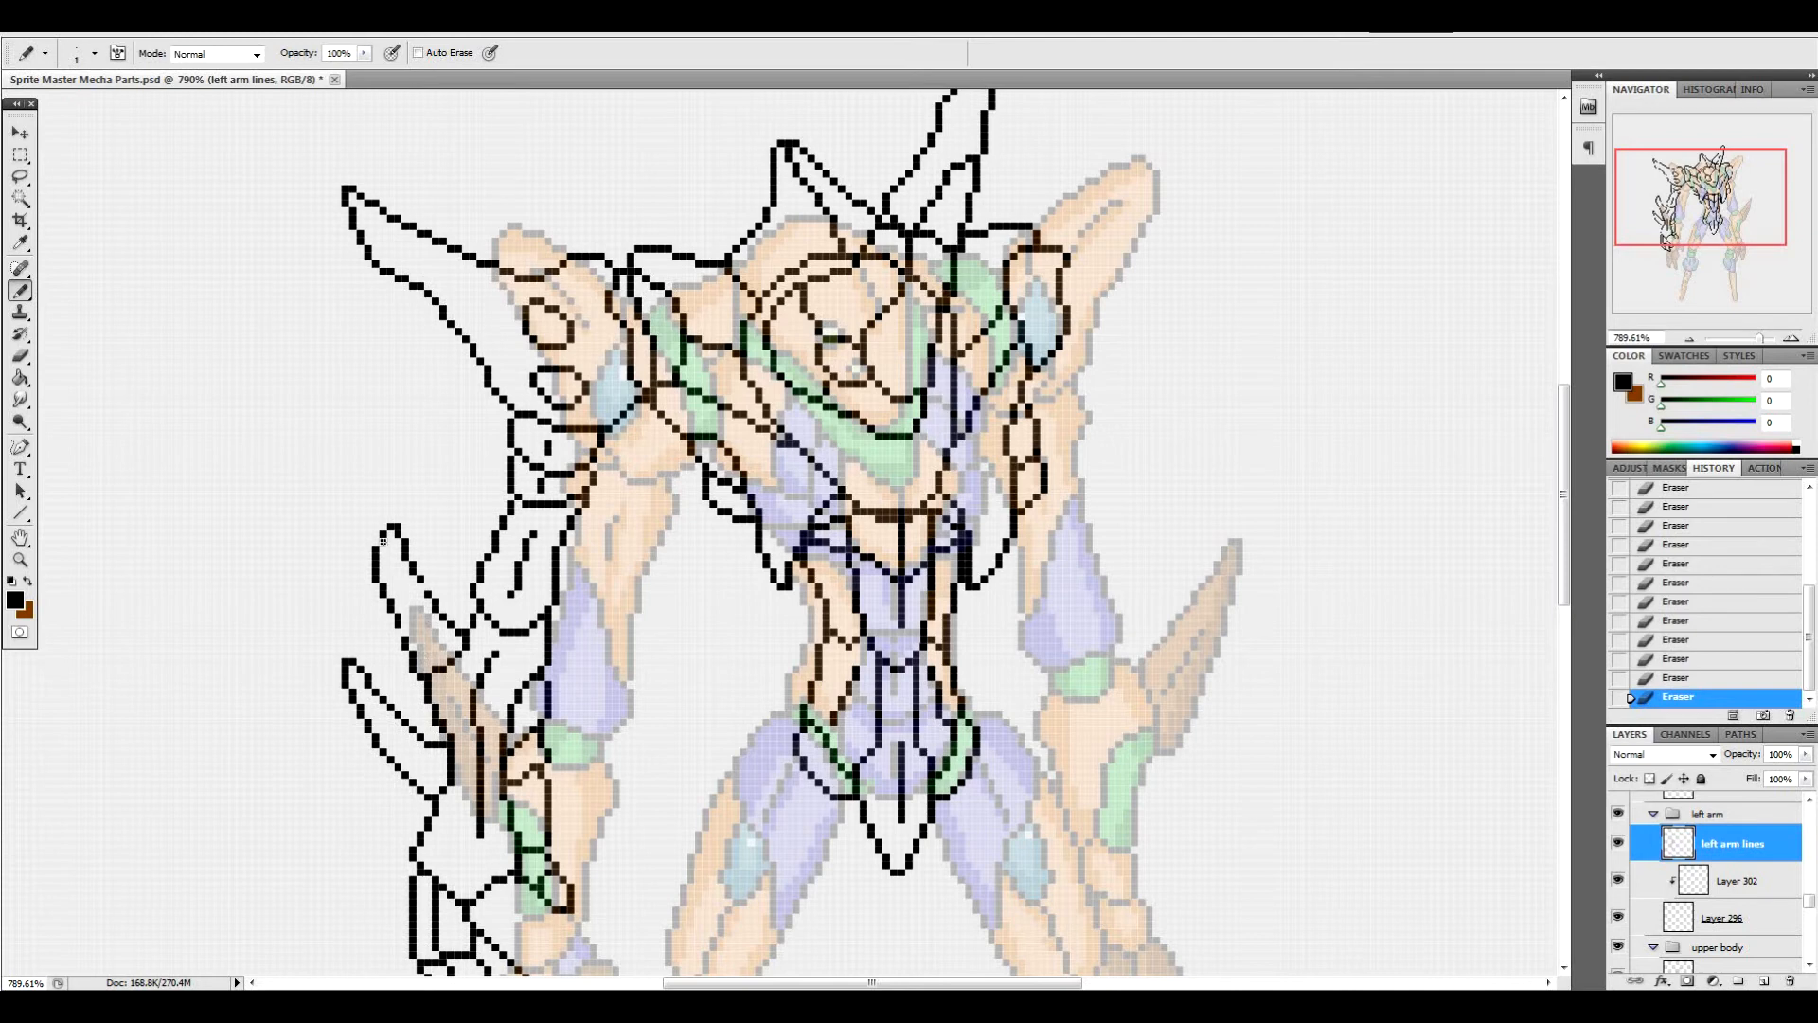
# Pencil an inner contour line along each of the two left forearm spikes
pyautogui.rightClick(426, 588)
pyautogui.press('Escape')
pyautogui.click(426, 575)
pyautogui.click(397, 625)
pyautogui.moveTo(440, 774); pyautogui.dragTo(404, 750)
pyautogui.moveTo(447, 662); pyautogui.dragTo(410, 597)
pyautogui.click(406, 594)
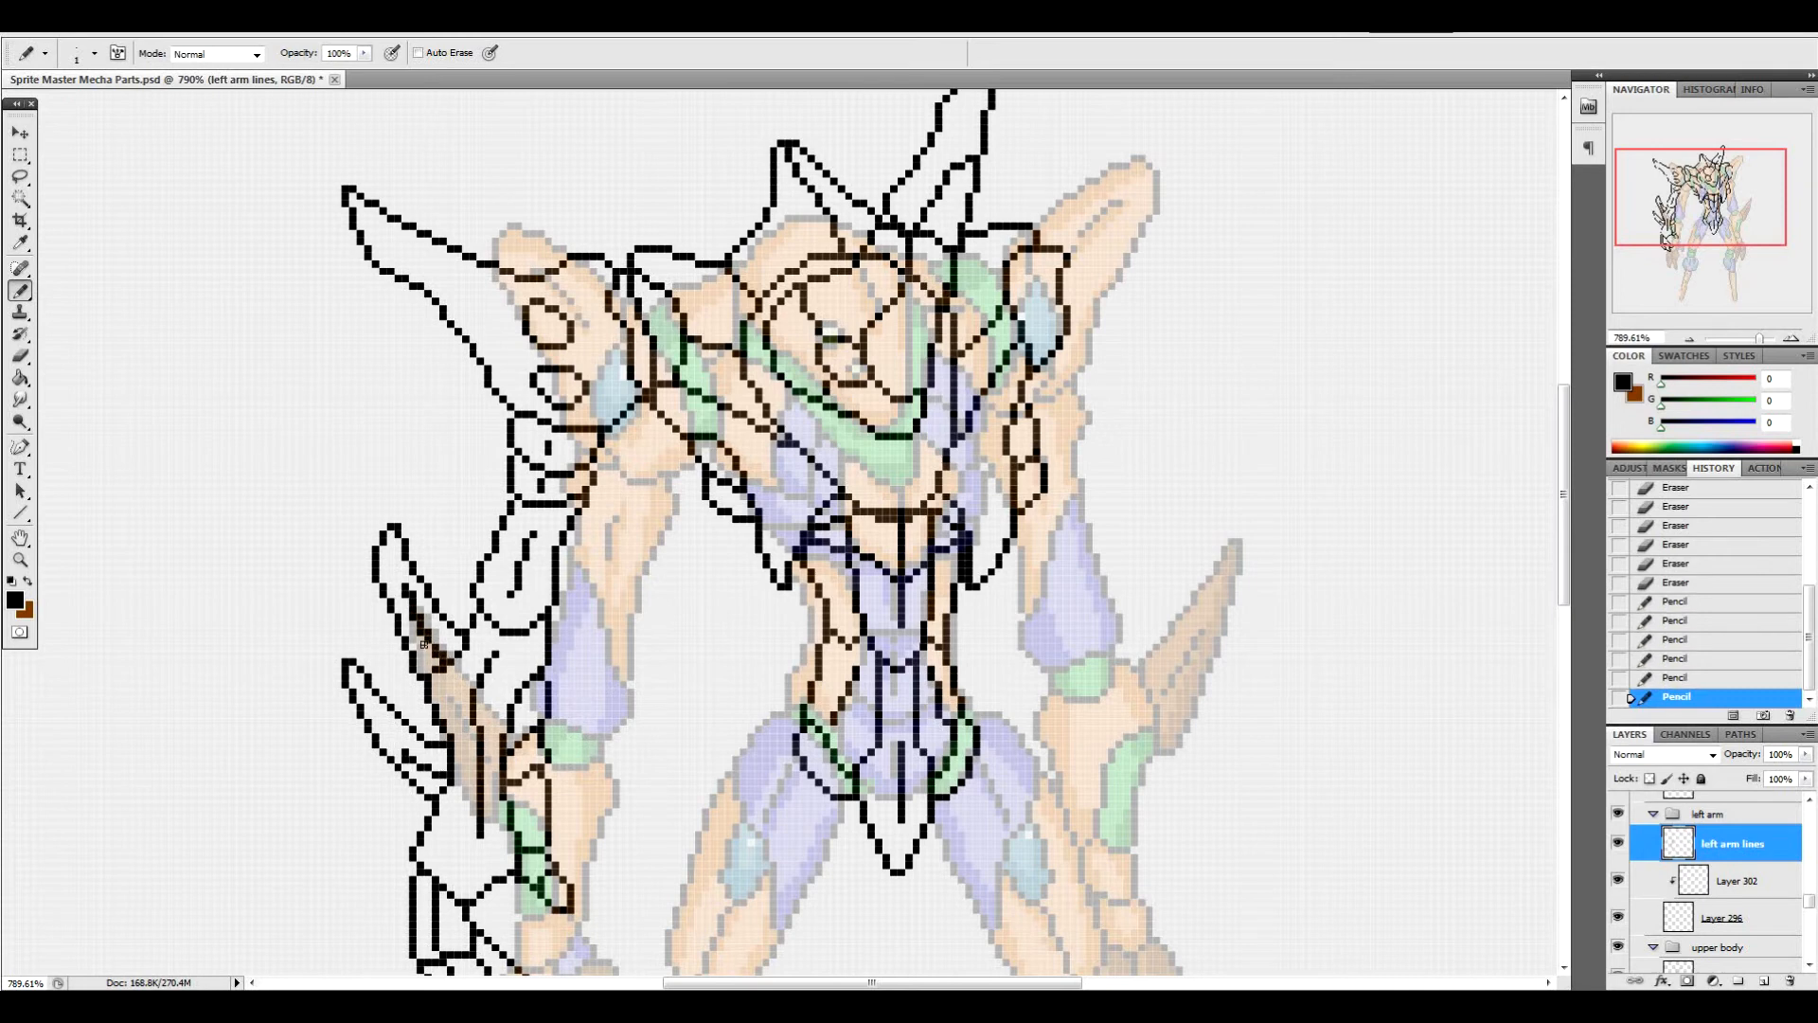
# Erase the doubled pixels from the inner contour lines of the left forearm spikes
pyautogui.click(412, 594)
pyautogui.click(420, 617)
pyautogui.click(438, 645)
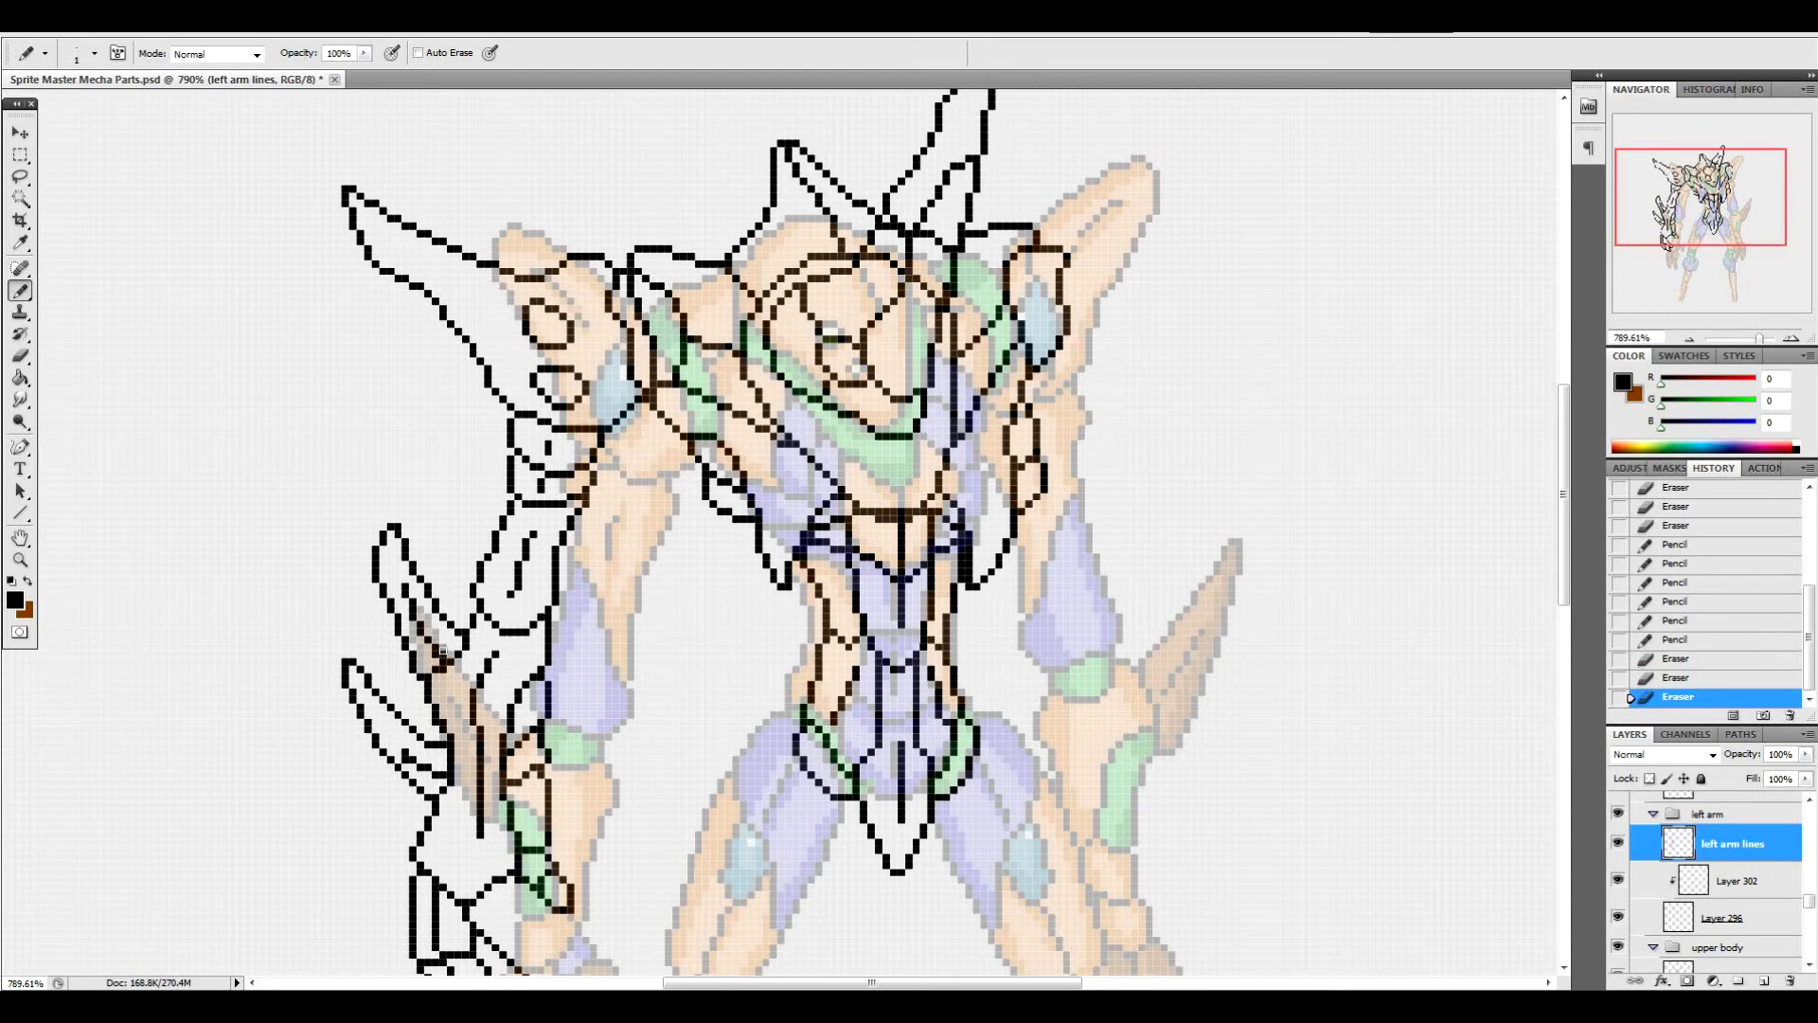
pyautogui.click(439, 637)
pyautogui.click(401, 752)
# Pencil accent lines from the left shoulder's ring and the rounded shape beneath it toward the outer shoulder edge
pyautogui.moveTo(524, 310); pyautogui.dragTo(432, 274)
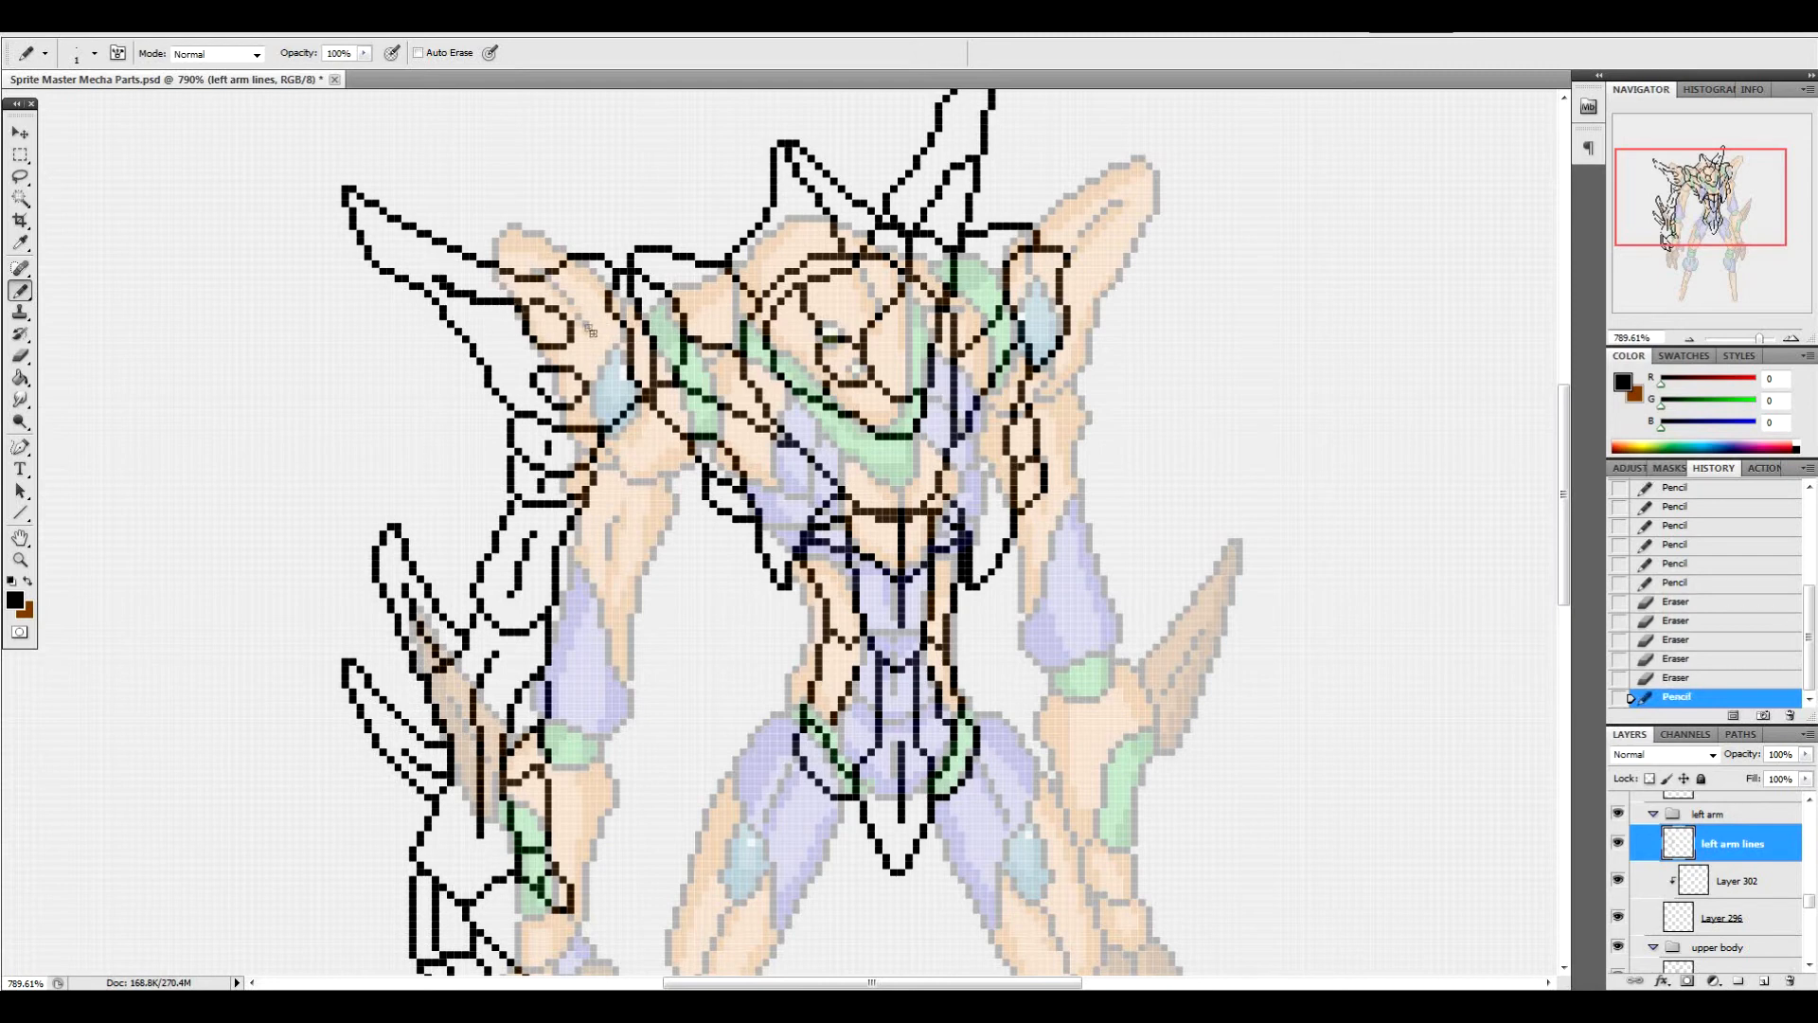
pyautogui.moveTo(571, 329)
pyautogui.mouseDown()
pyautogui.moveTo(603, 355)
pyautogui.moveTo(605, 404)
pyautogui.moveTo(489, 367)
pyautogui.mouseUp()
pyautogui.moveTo(428, 281)
pyautogui.mouseDown()
pyautogui.moveTo(450, 291)
pyautogui.moveTo(427, 278)
pyautogui.mouseUp()
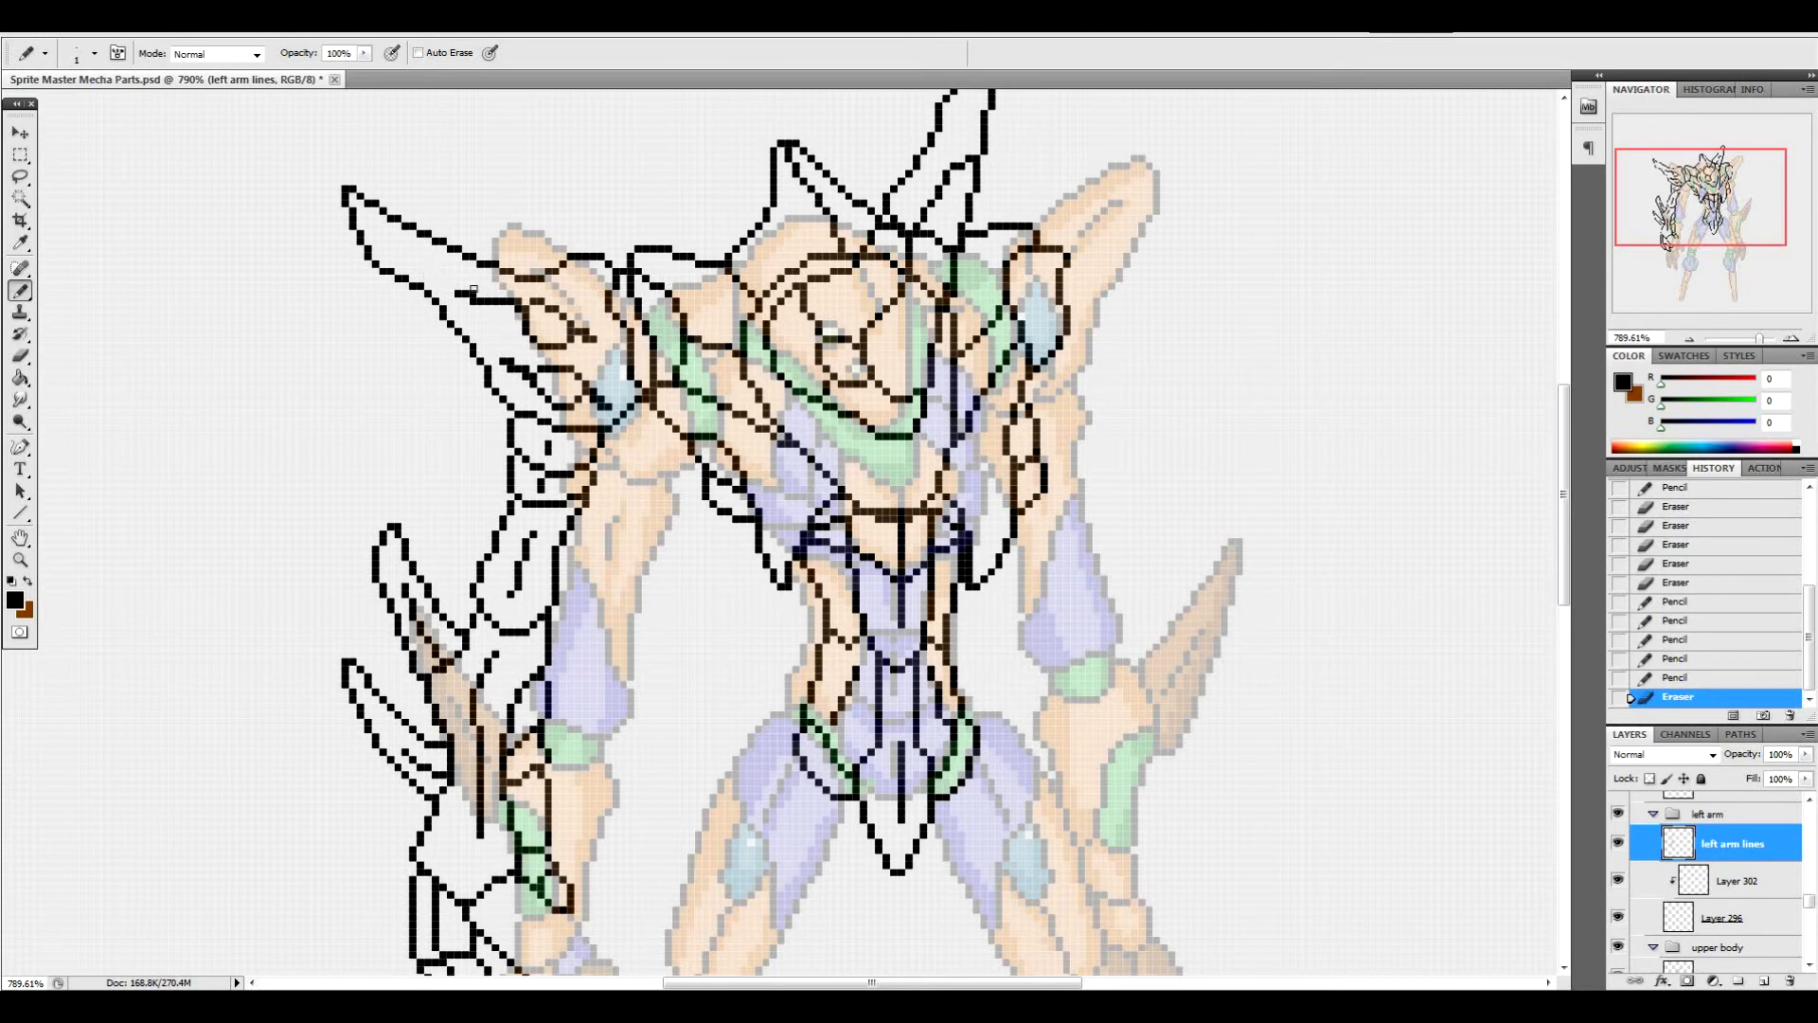
# Thin the new left shoulder accent lines and touch up the tip of the upper forearm spike
pyautogui.click(520, 297)
pyautogui.click(488, 296)
pyautogui.click(475, 293)
pyautogui.click(518, 367)
pyautogui.click(516, 369)
pyautogui.click(602, 400)
pyautogui.click(596, 402)
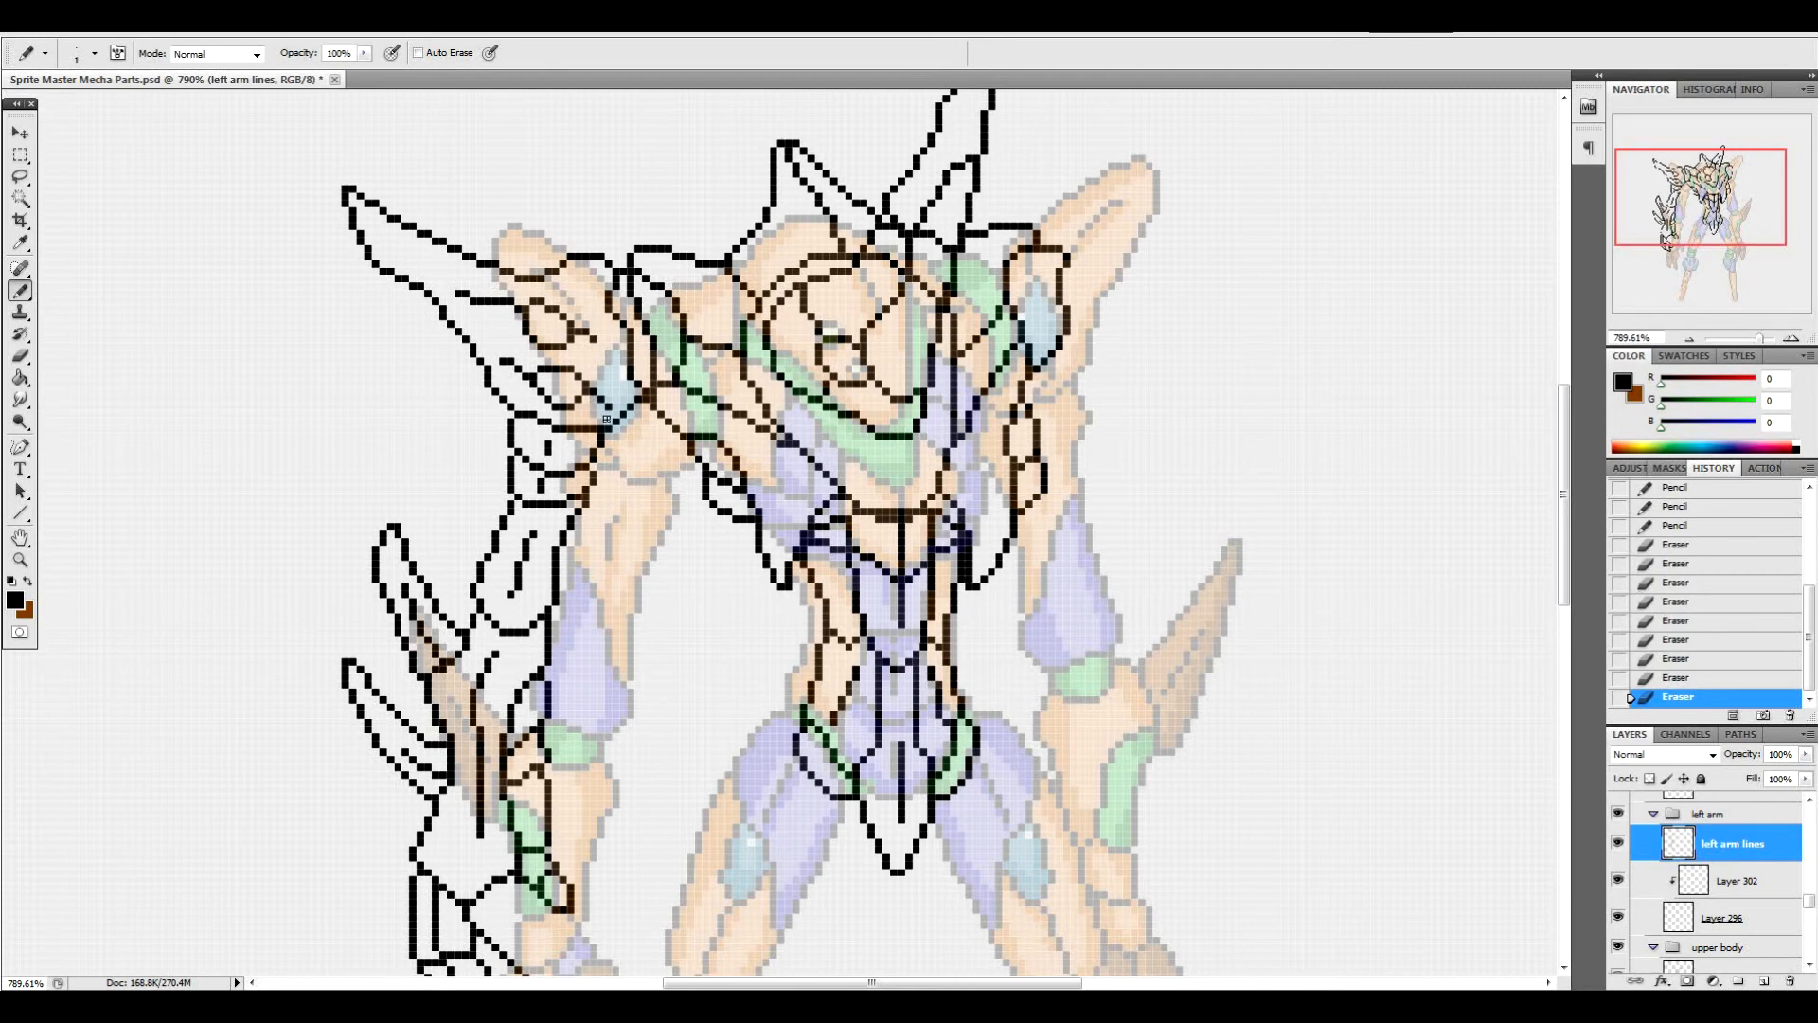
pyautogui.click(386, 522)
pyautogui.click(398, 516)
# Hide the faded reference group 1 to examine the body and left arm lines alone, then show it again
pyautogui.moveTo(1561, 504); pyautogui.dragTo(1563, 559)
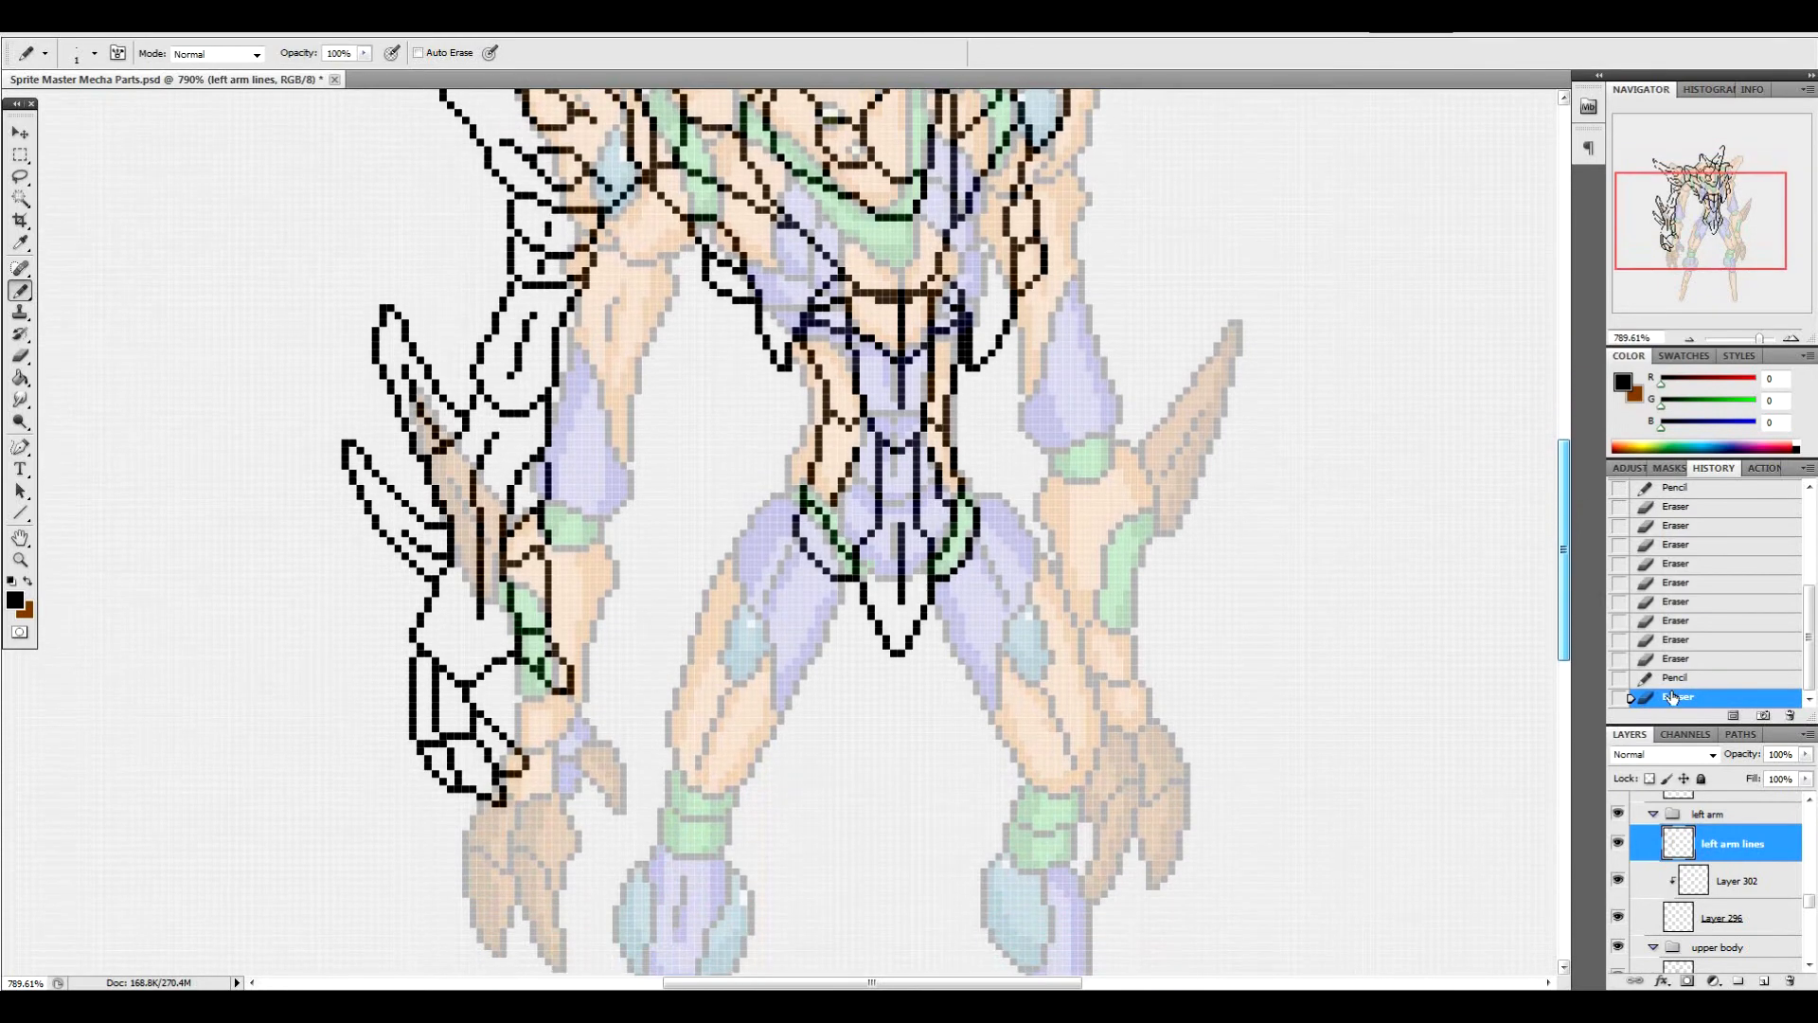
pyautogui.moveTo(1810, 906); pyautogui.dragTo(1809, 812)
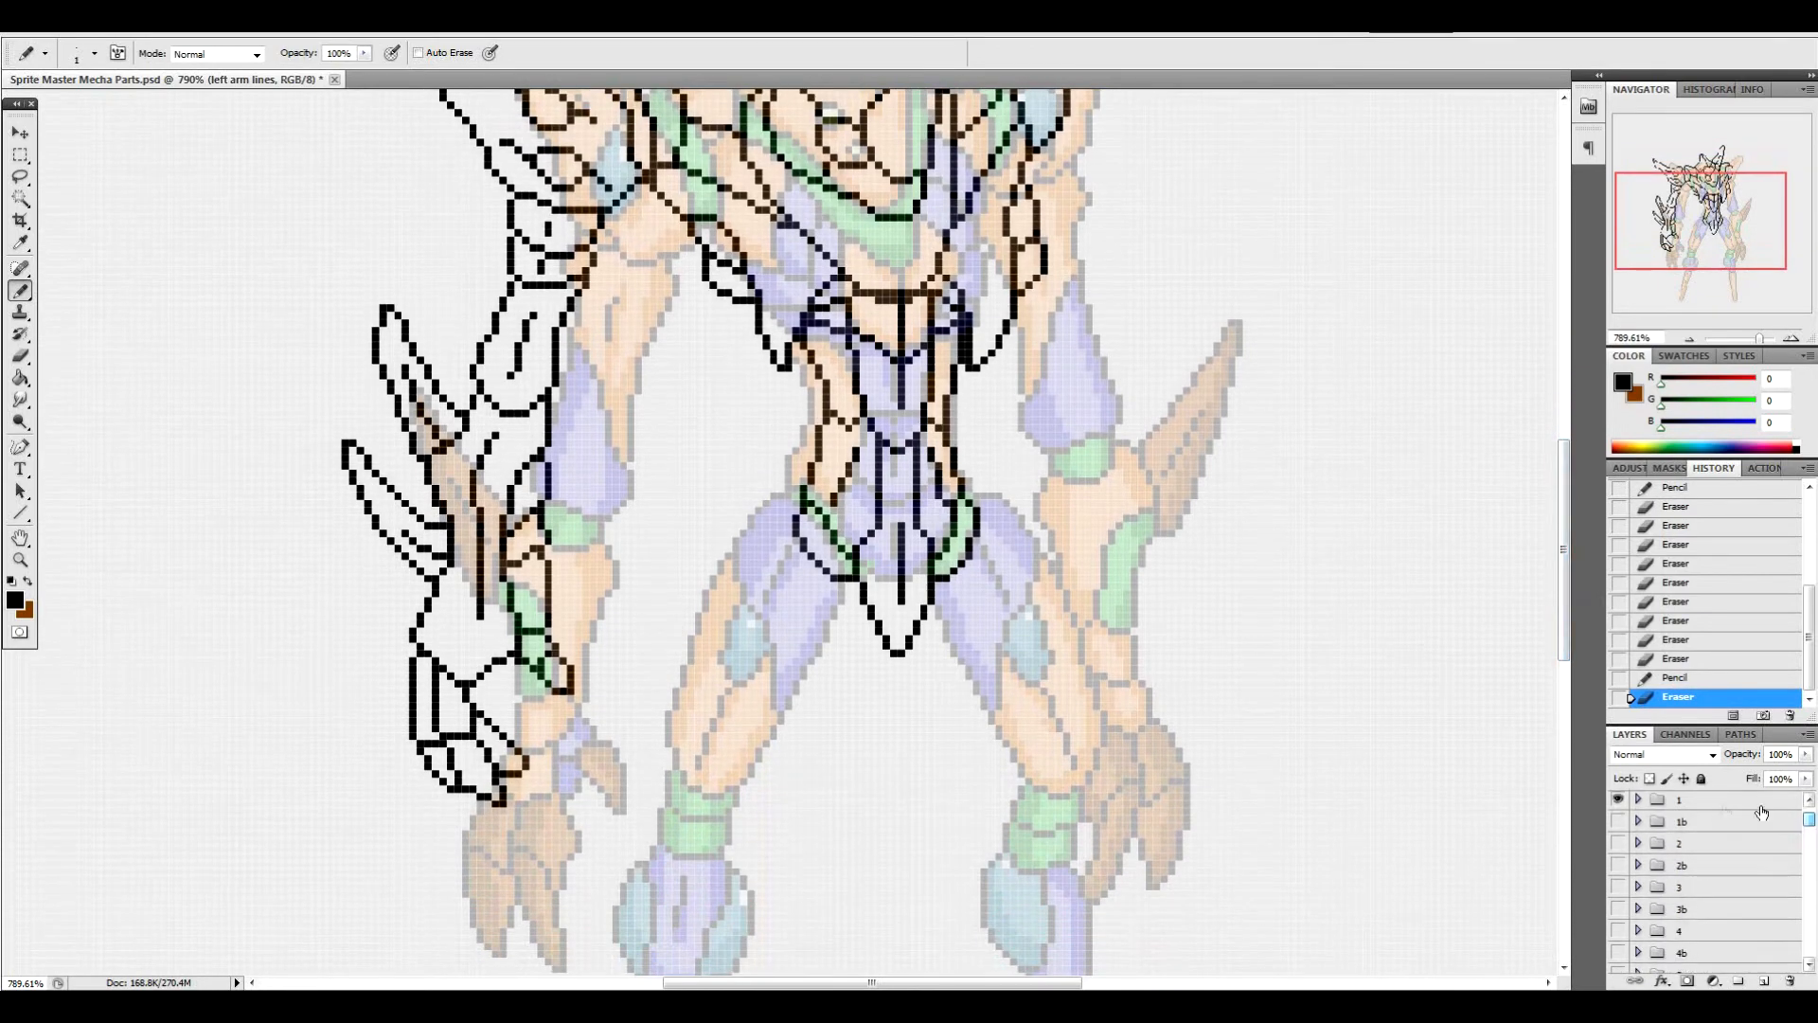
pyautogui.click(1618, 800)
pyautogui.moveTo(1565, 561)
pyautogui.mouseDown()
pyautogui.moveTo(1548, 498)
pyautogui.moveTo(1544, 532)
pyautogui.mouseUp()
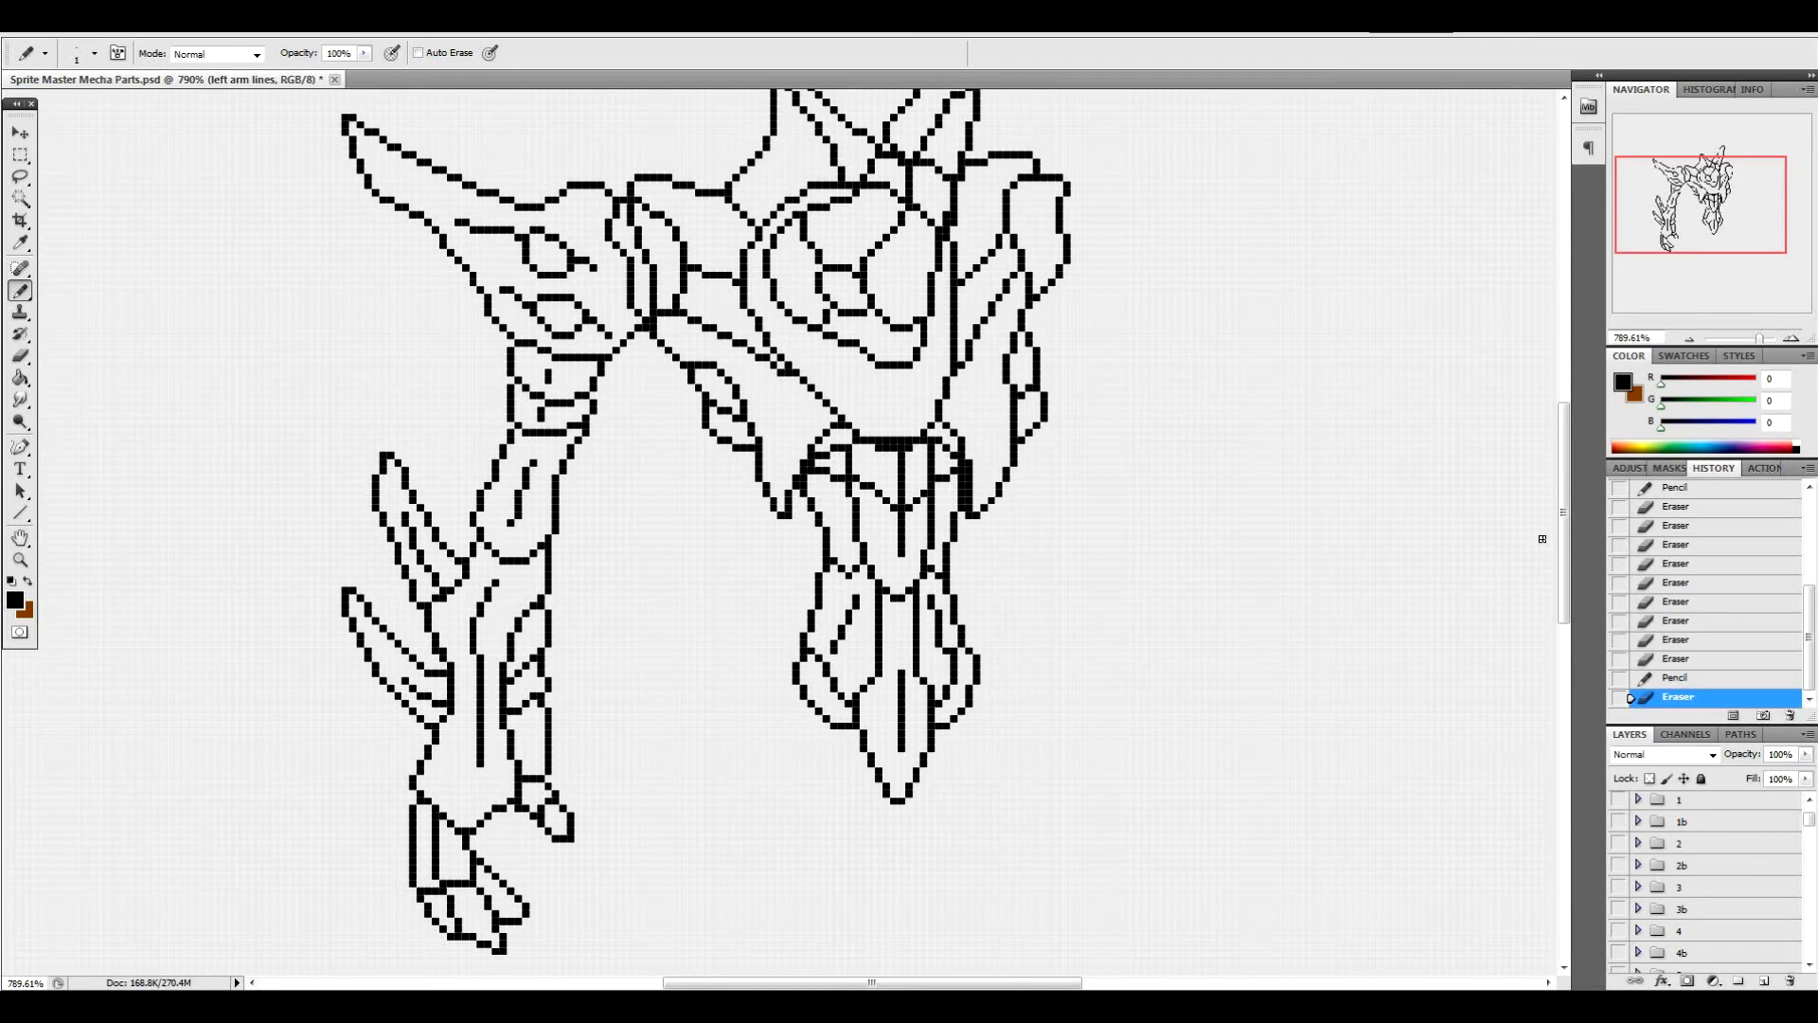
pyautogui.moveTo(1809, 820)
pyautogui.mouseDown()
pyautogui.moveTo(1792, 909)
pyautogui.moveTo(1801, 822)
pyautogui.mouseUp()
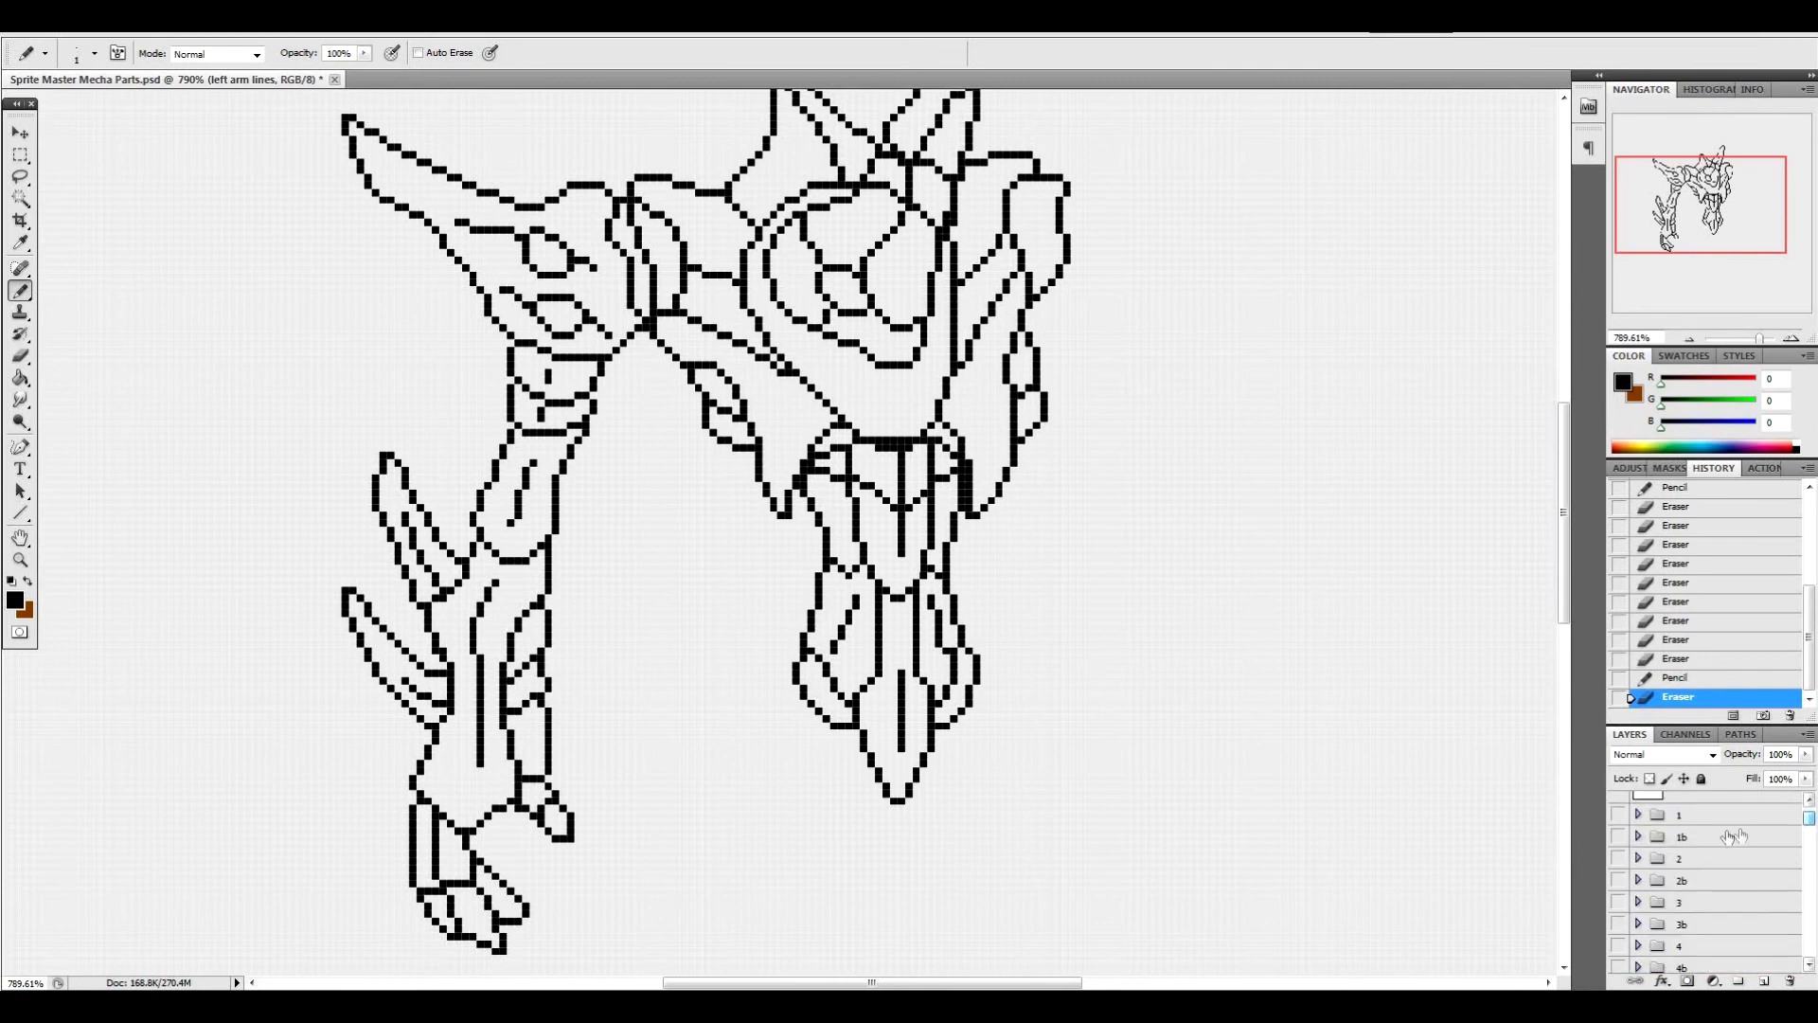
pyautogui.click(1617, 814)
# Select the left leg group and bring the legs of the reference into view
pyautogui.moveTo(1811, 829); pyautogui.dragTo(1810, 934)
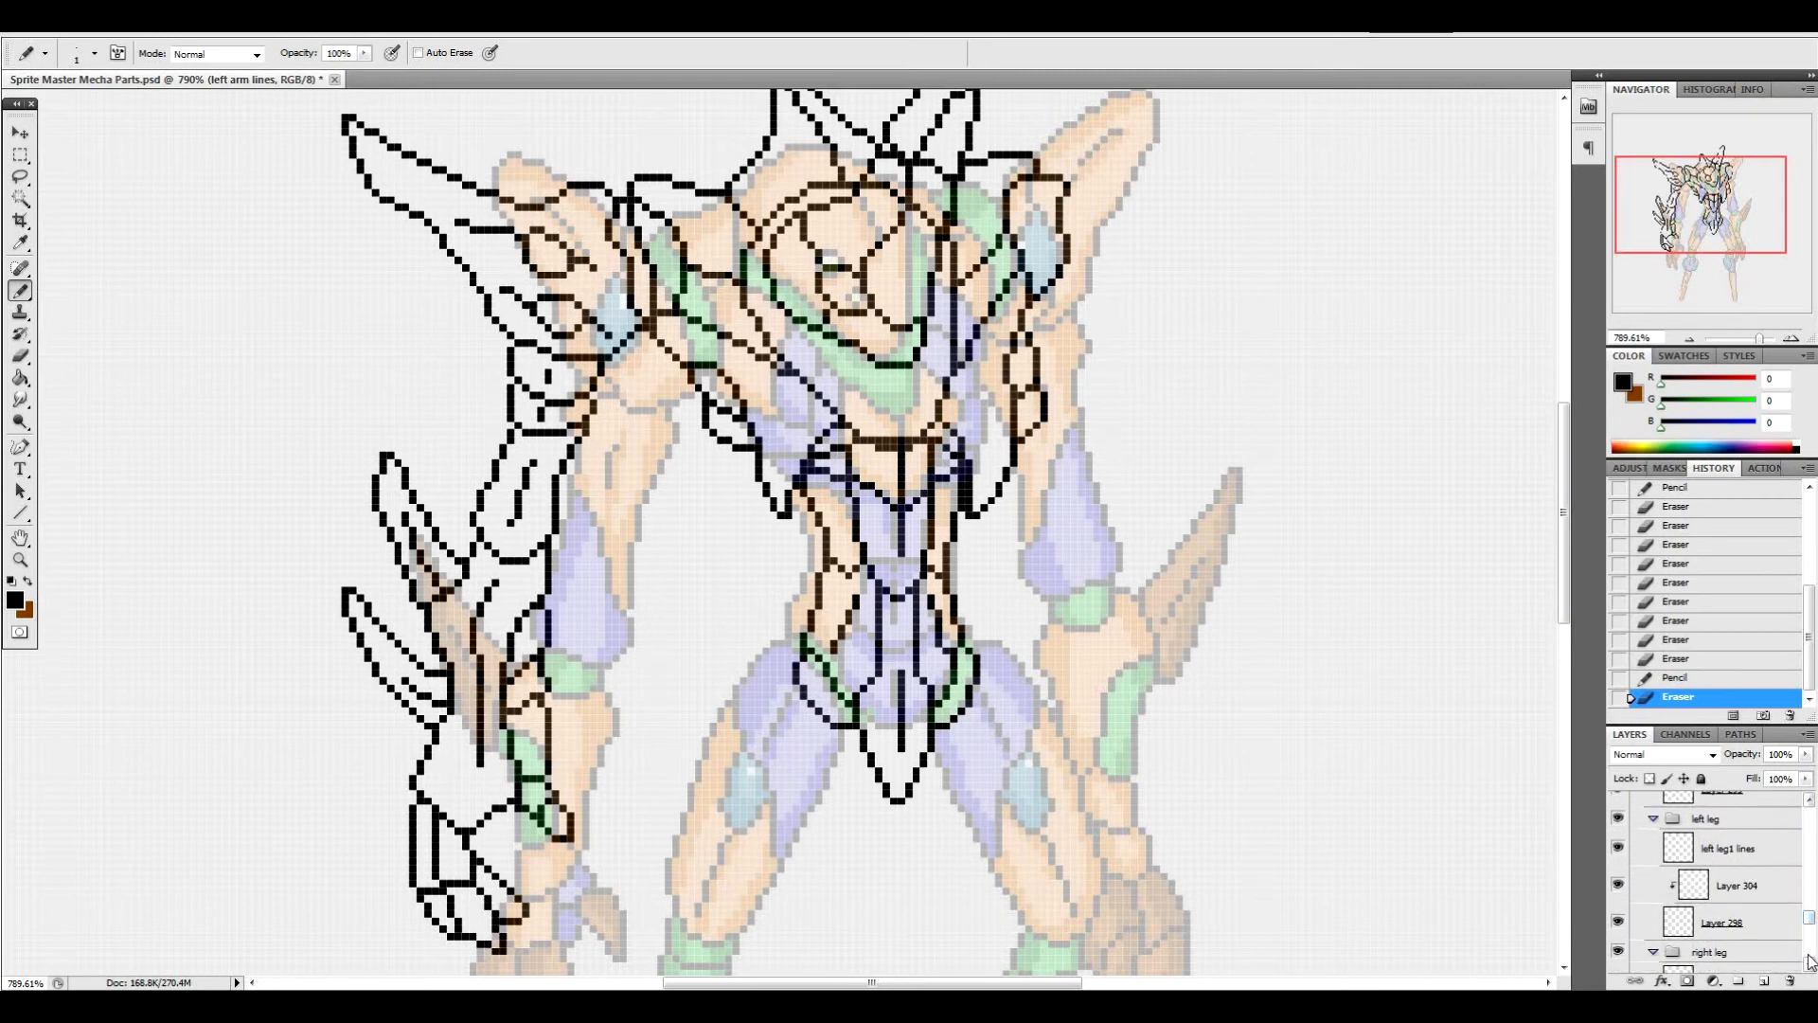
pyautogui.click(1707, 819)
pyautogui.moveTo(1565, 516); pyautogui.dragTo(1564, 593)
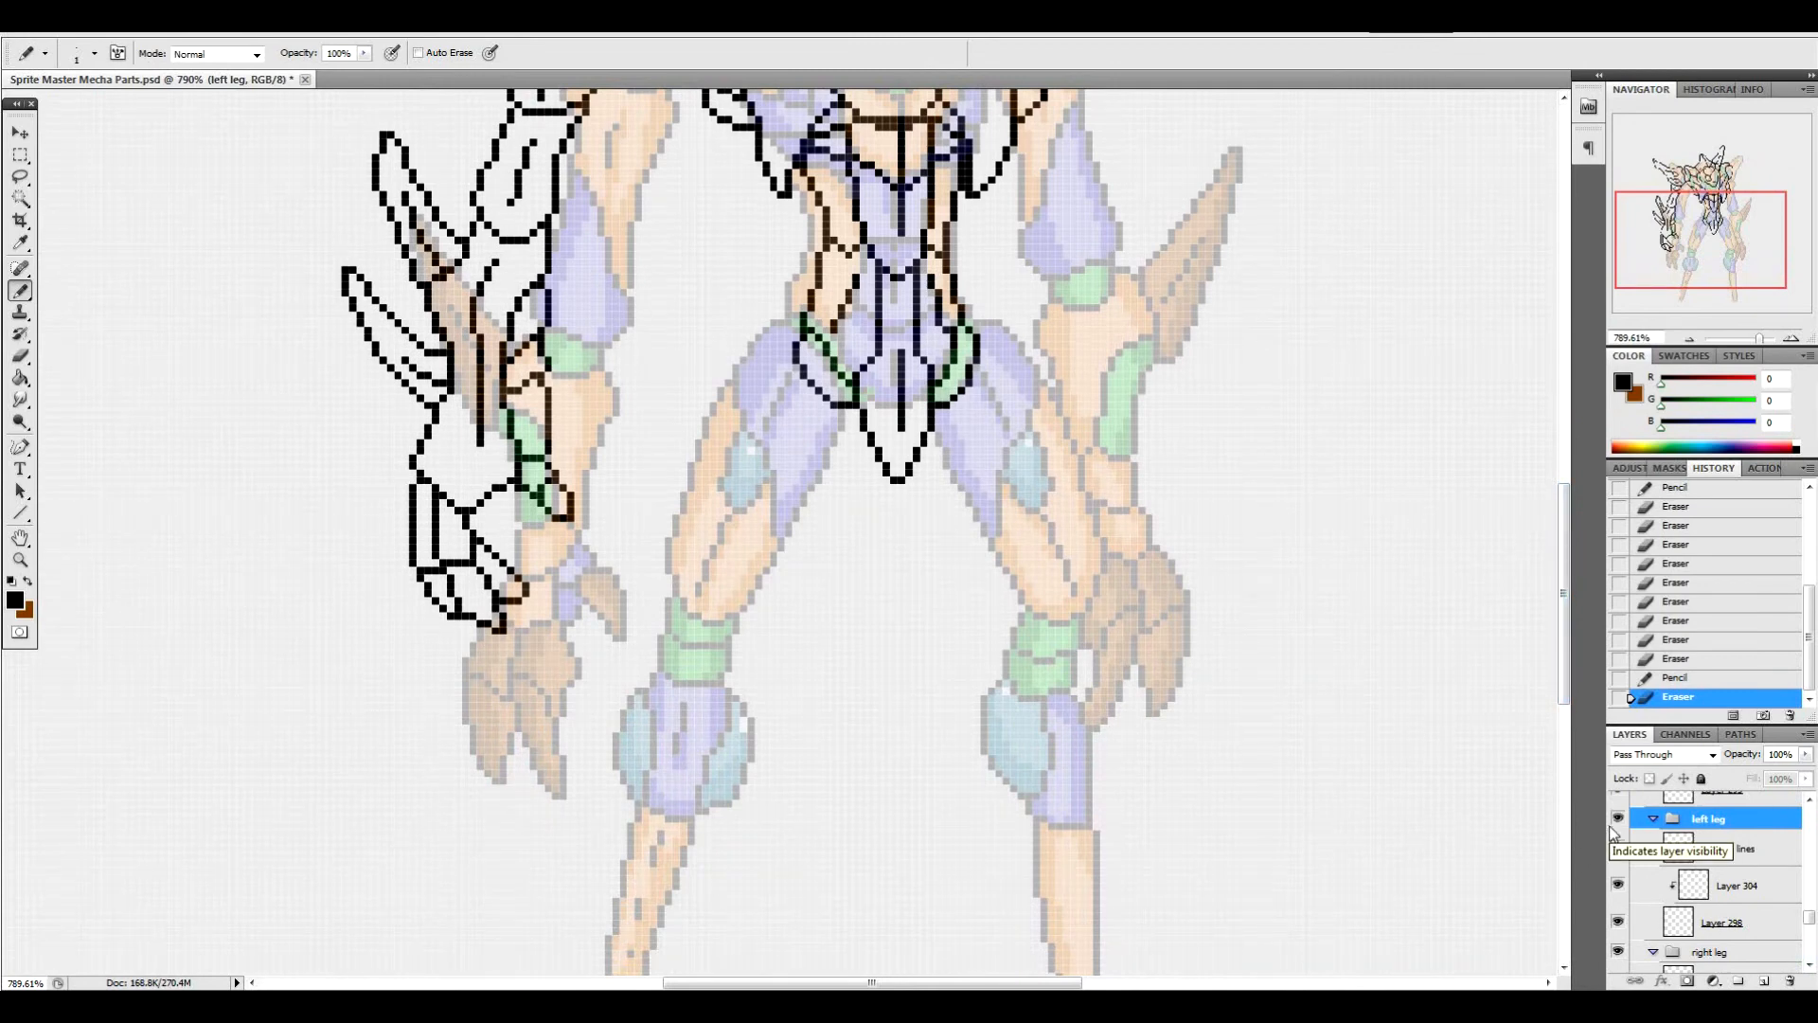
pyautogui.moveTo(1565, 550); pyautogui.dragTo(1556, 517)
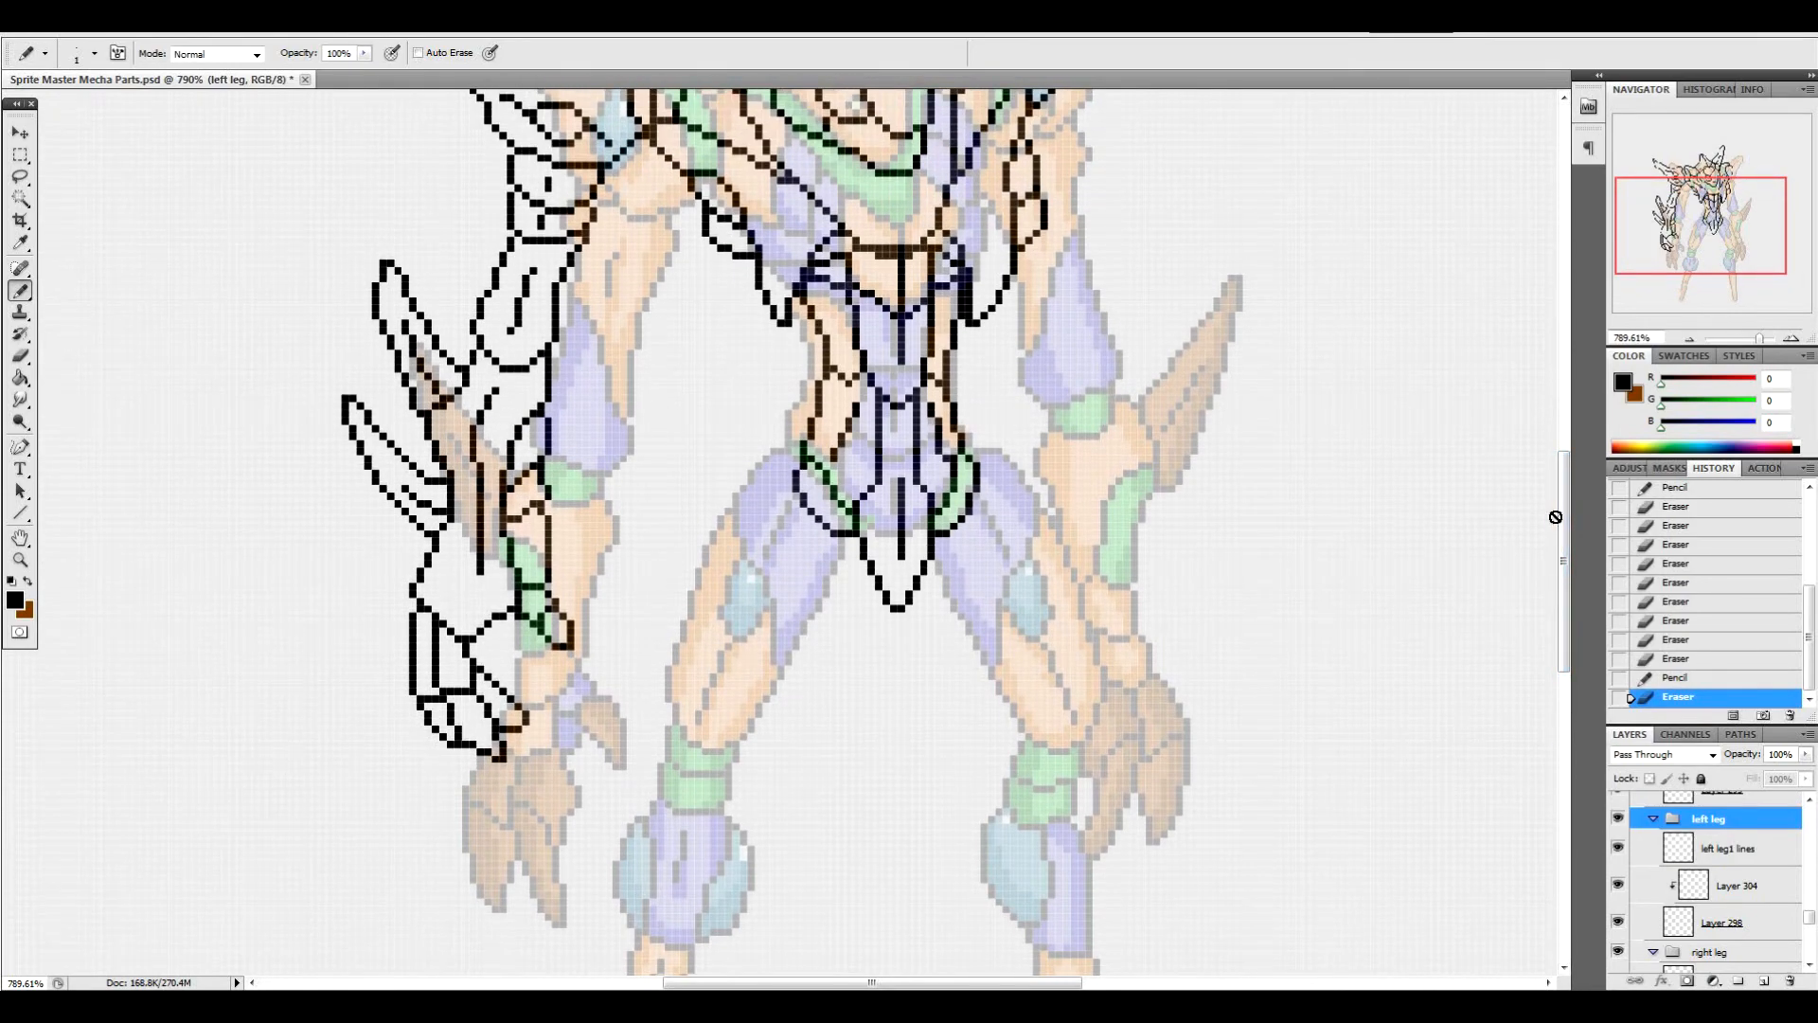
# Clean up stray pixels at the base of the forearm spikes on the left arm lines layer
pyautogui.moveTo(1810, 917); pyautogui.dragTo(1809, 905)
pyautogui.click(1773, 829)
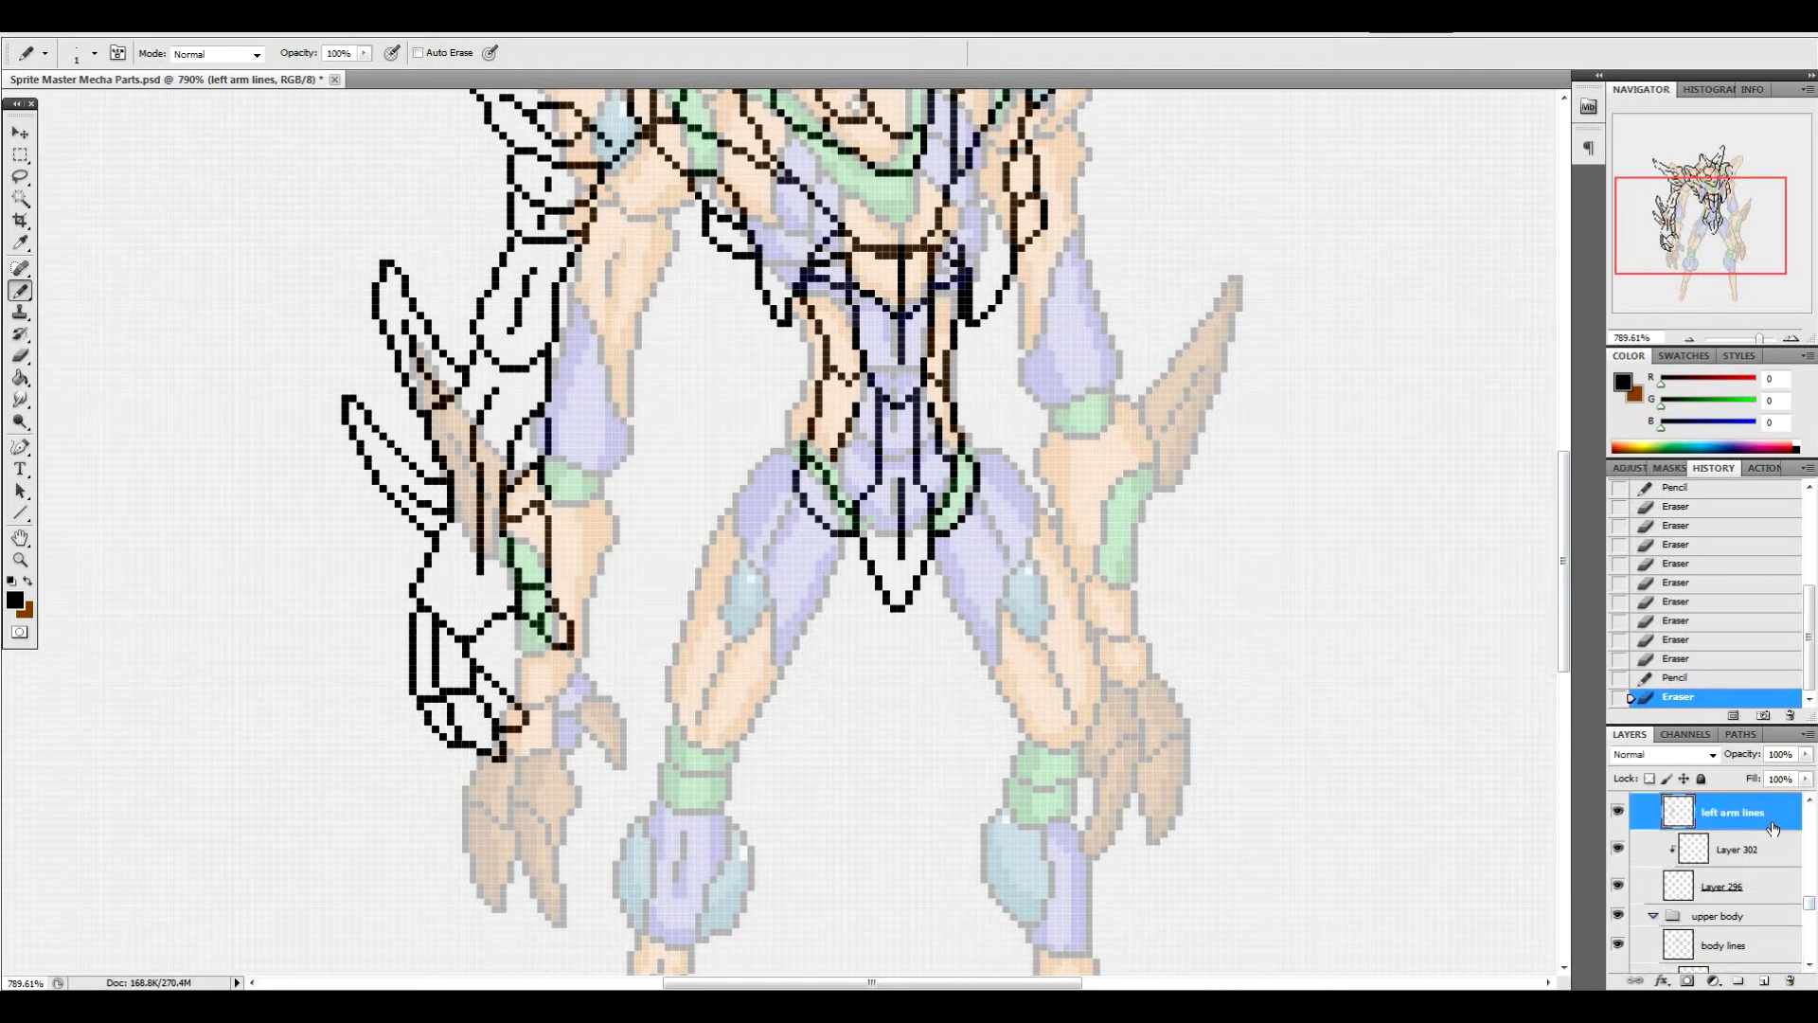
pyautogui.click(442, 407)
pyautogui.click(432, 456)
# Pencil the outline of the left thigh from hip to knee on the left leg1 lines layer
pyautogui.moveTo(1809, 905); pyautogui.dragTo(1809, 925)
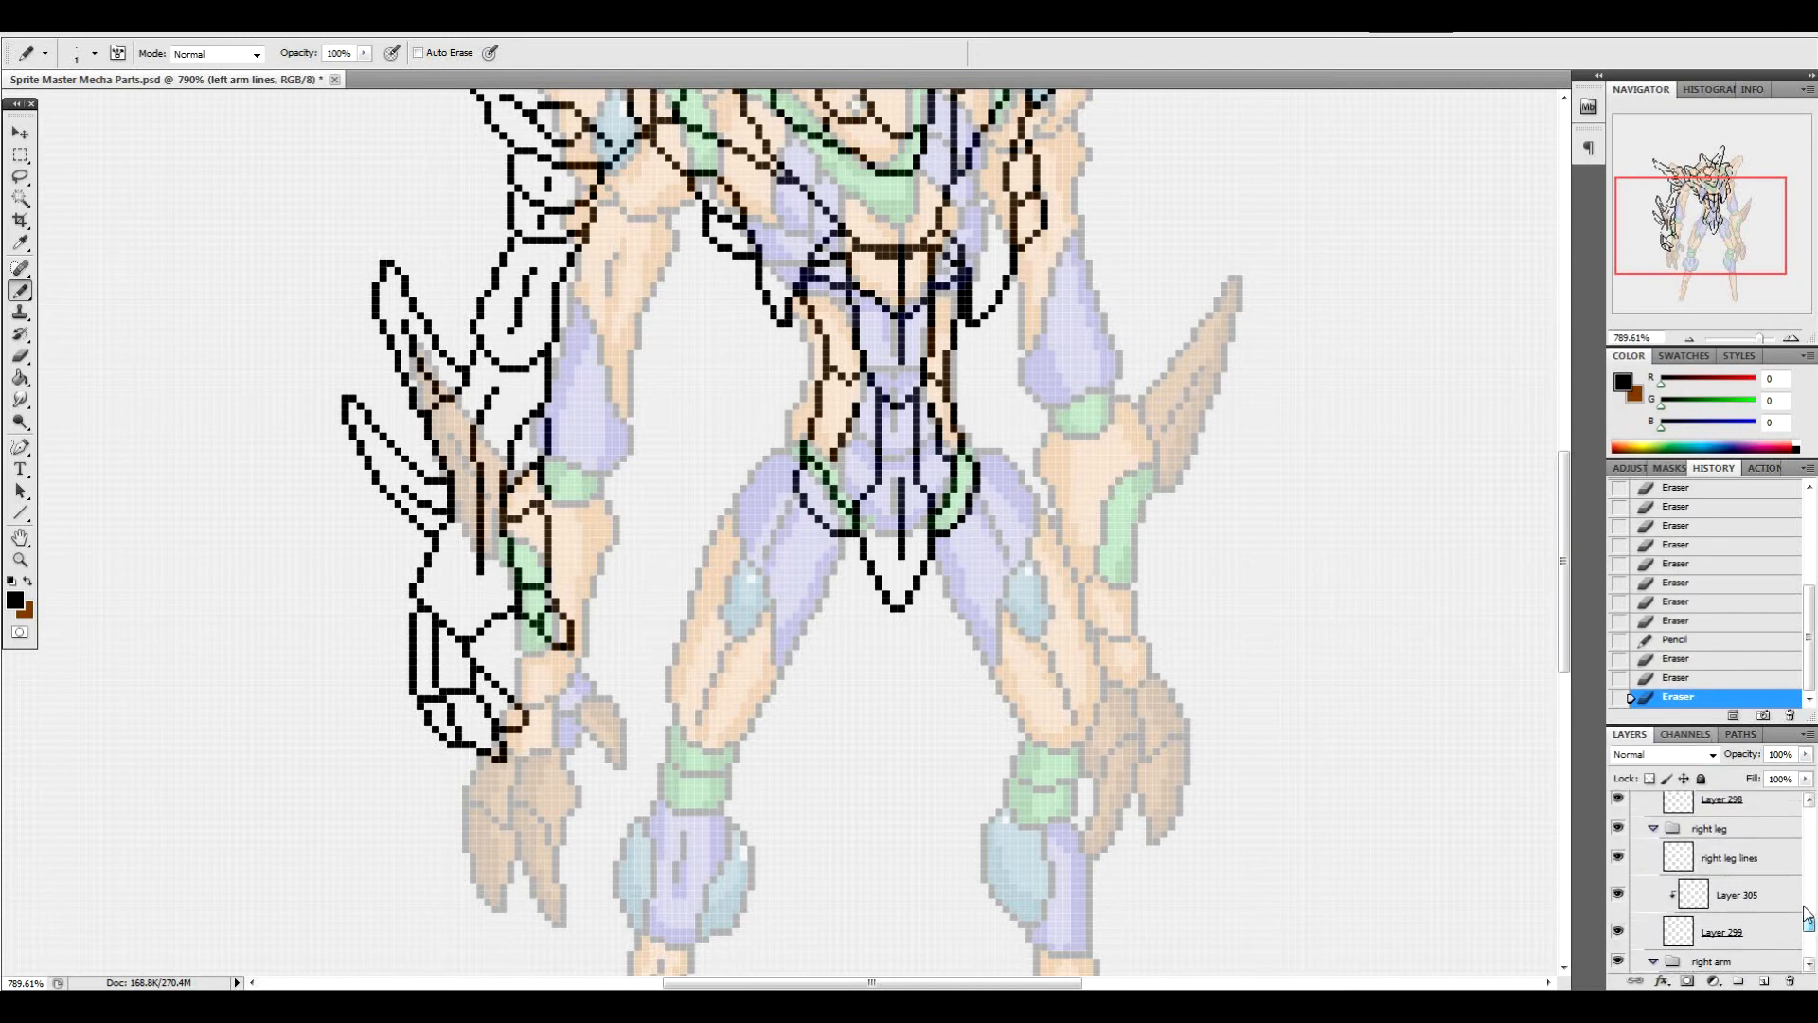
pyautogui.click(1788, 859)
pyautogui.scroll(4, 1788, 871)
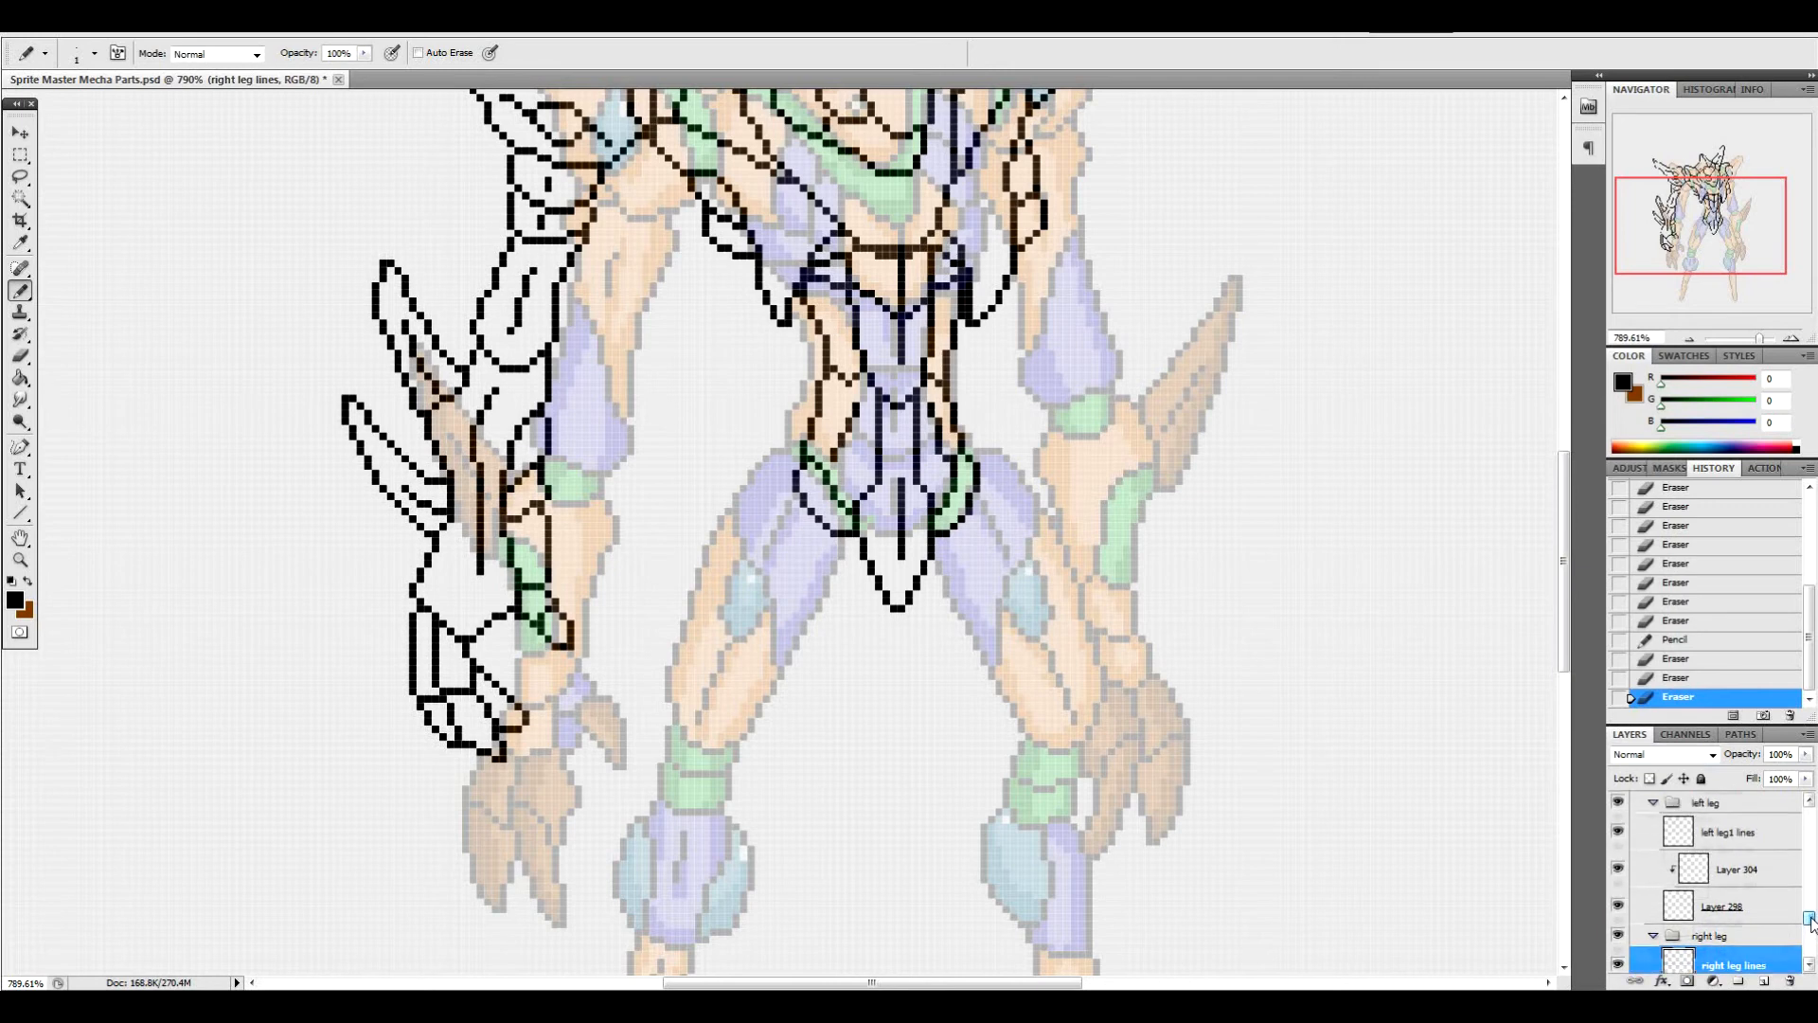
pyautogui.click(1764, 870)
pyautogui.moveTo(1564, 459); pyautogui.dragTo(1548, 488)
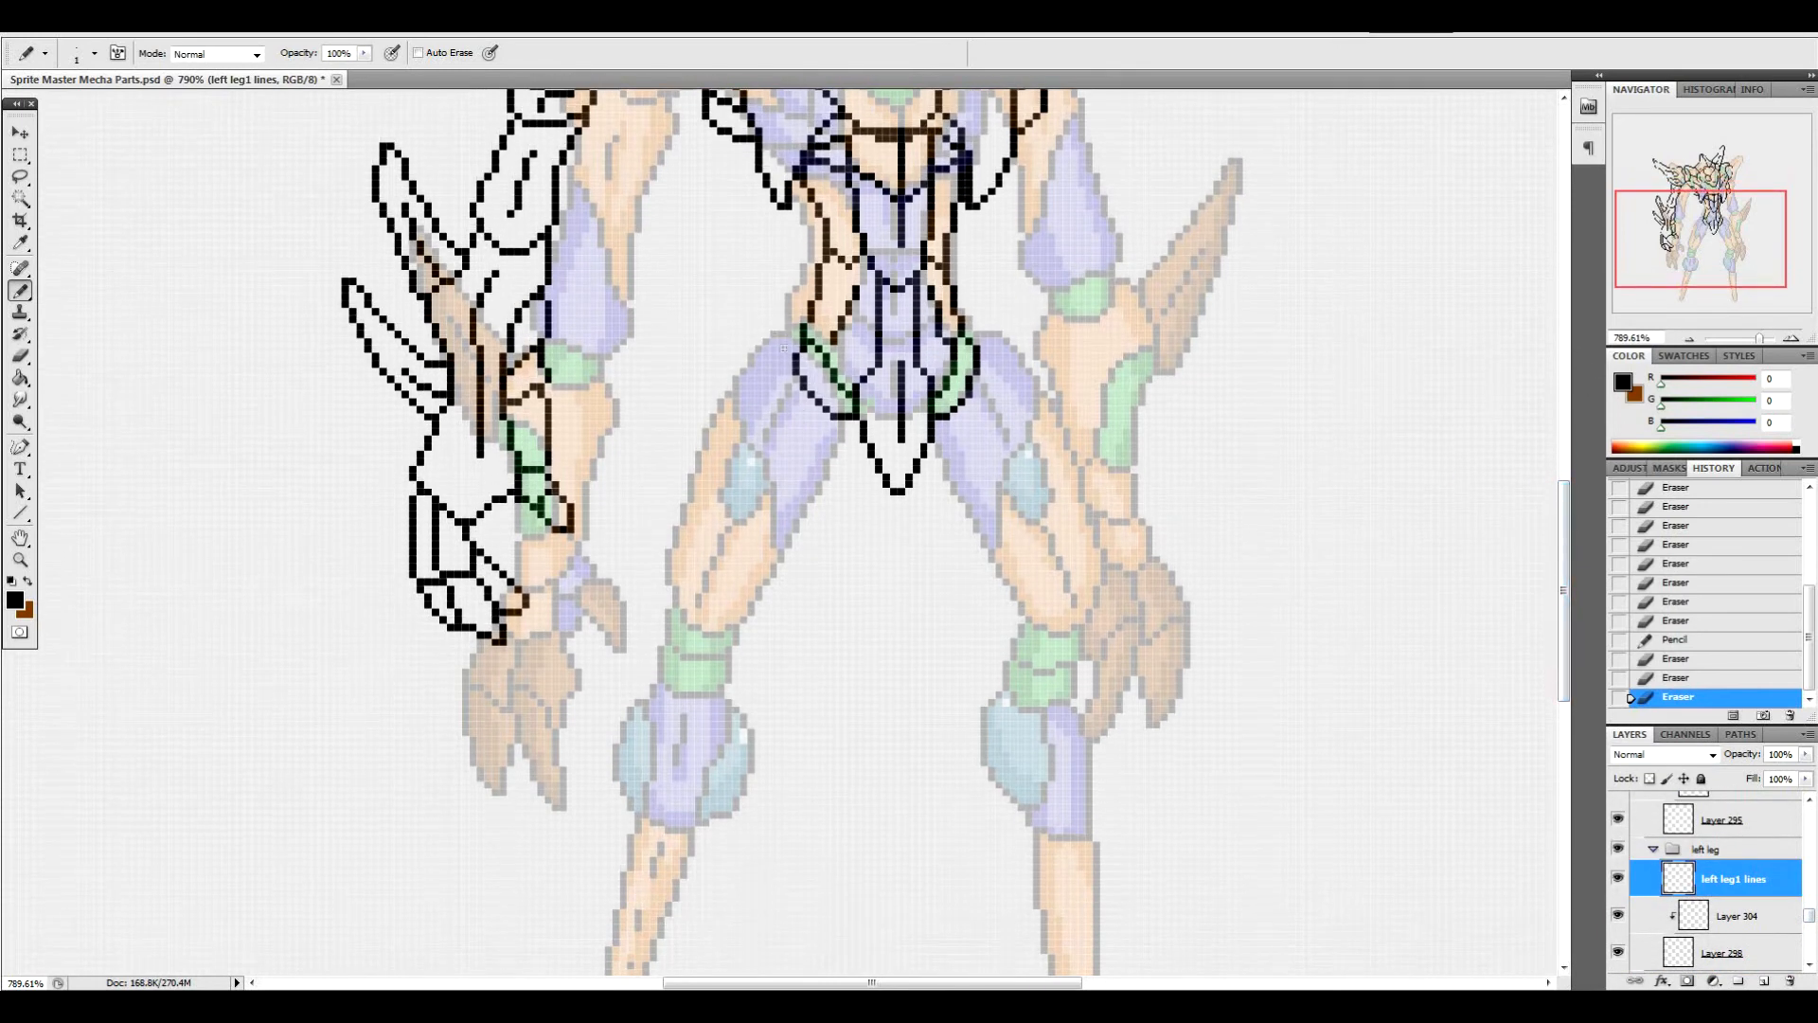
pyautogui.moveTo(778, 330)
pyautogui.mouseDown()
pyautogui.moveTo(837, 418)
pyautogui.moveTo(816, 470)
pyautogui.mouseUp()
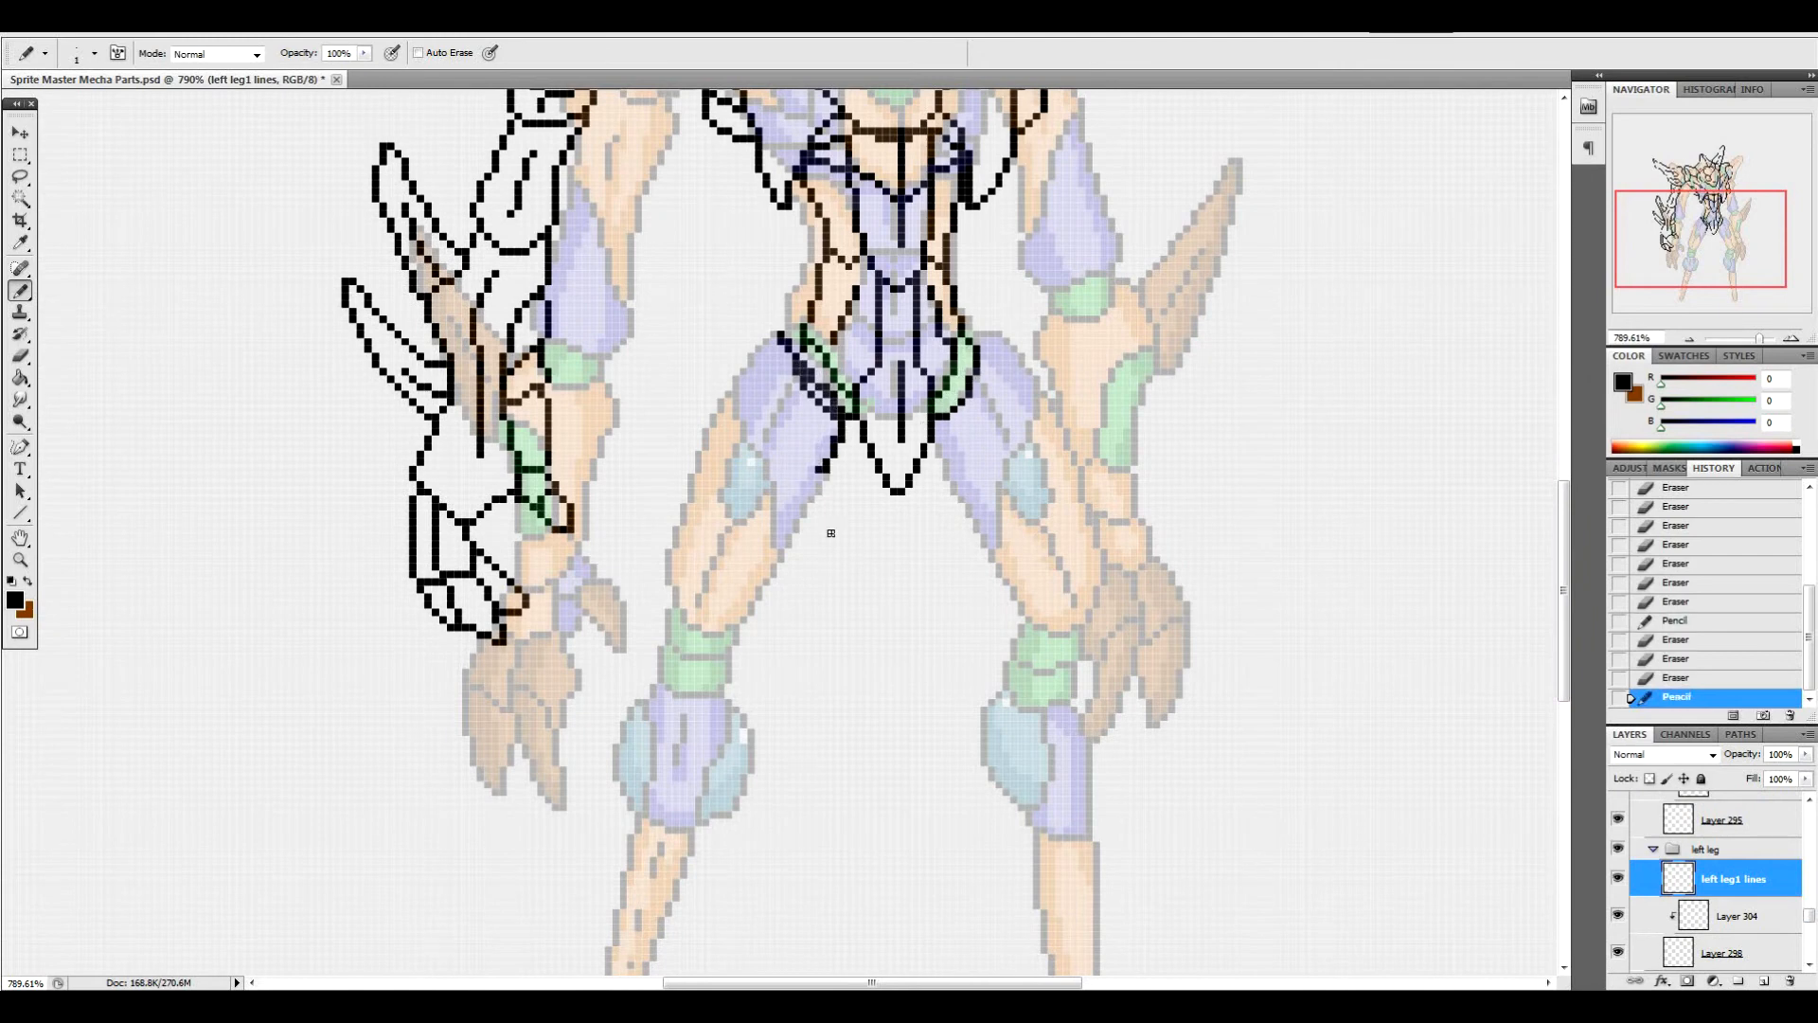
pyautogui.moveTo(779, 333); pyautogui.dragTo(756, 301)
pyautogui.moveTo(756, 305)
pyautogui.mouseDown()
pyautogui.moveTo(719, 386)
pyautogui.moveTo(737, 357)
pyautogui.moveTo(736, 445)
pyautogui.moveTo(736, 411)
pyautogui.moveTo(726, 479)
pyautogui.moveTo(728, 440)
pyautogui.moveTo(676, 571)
pyautogui.mouseUp()
pyautogui.moveTo(845, 445)
pyautogui.mouseDown()
pyautogui.moveTo(812, 492)
pyautogui.moveTo(797, 592)
pyautogui.moveTo(752, 624)
pyautogui.mouseUp()
# Pencil the curved knee band directly beneath the left thigh
pyautogui.click(751, 626)
pyautogui.moveTo(767, 617)
pyautogui.mouseDown()
pyautogui.moveTo(706, 620)
pyautogui.moveTo(765, 660)
pyautogui.moveTo(743, 675)
pyautogui.mouseUp()
pyautogui.moveTo(688, 600)
pyautogui.mouseDown()
pyautogui.moveTo(689, 660)
pyautogui.moveTo(760, 654)
pyautogui.moveTo(677, 637)
pyautogui.moveTo(743, 679)
pyautogui.moveTo(686, 690)
pyautogui.mouseUp()
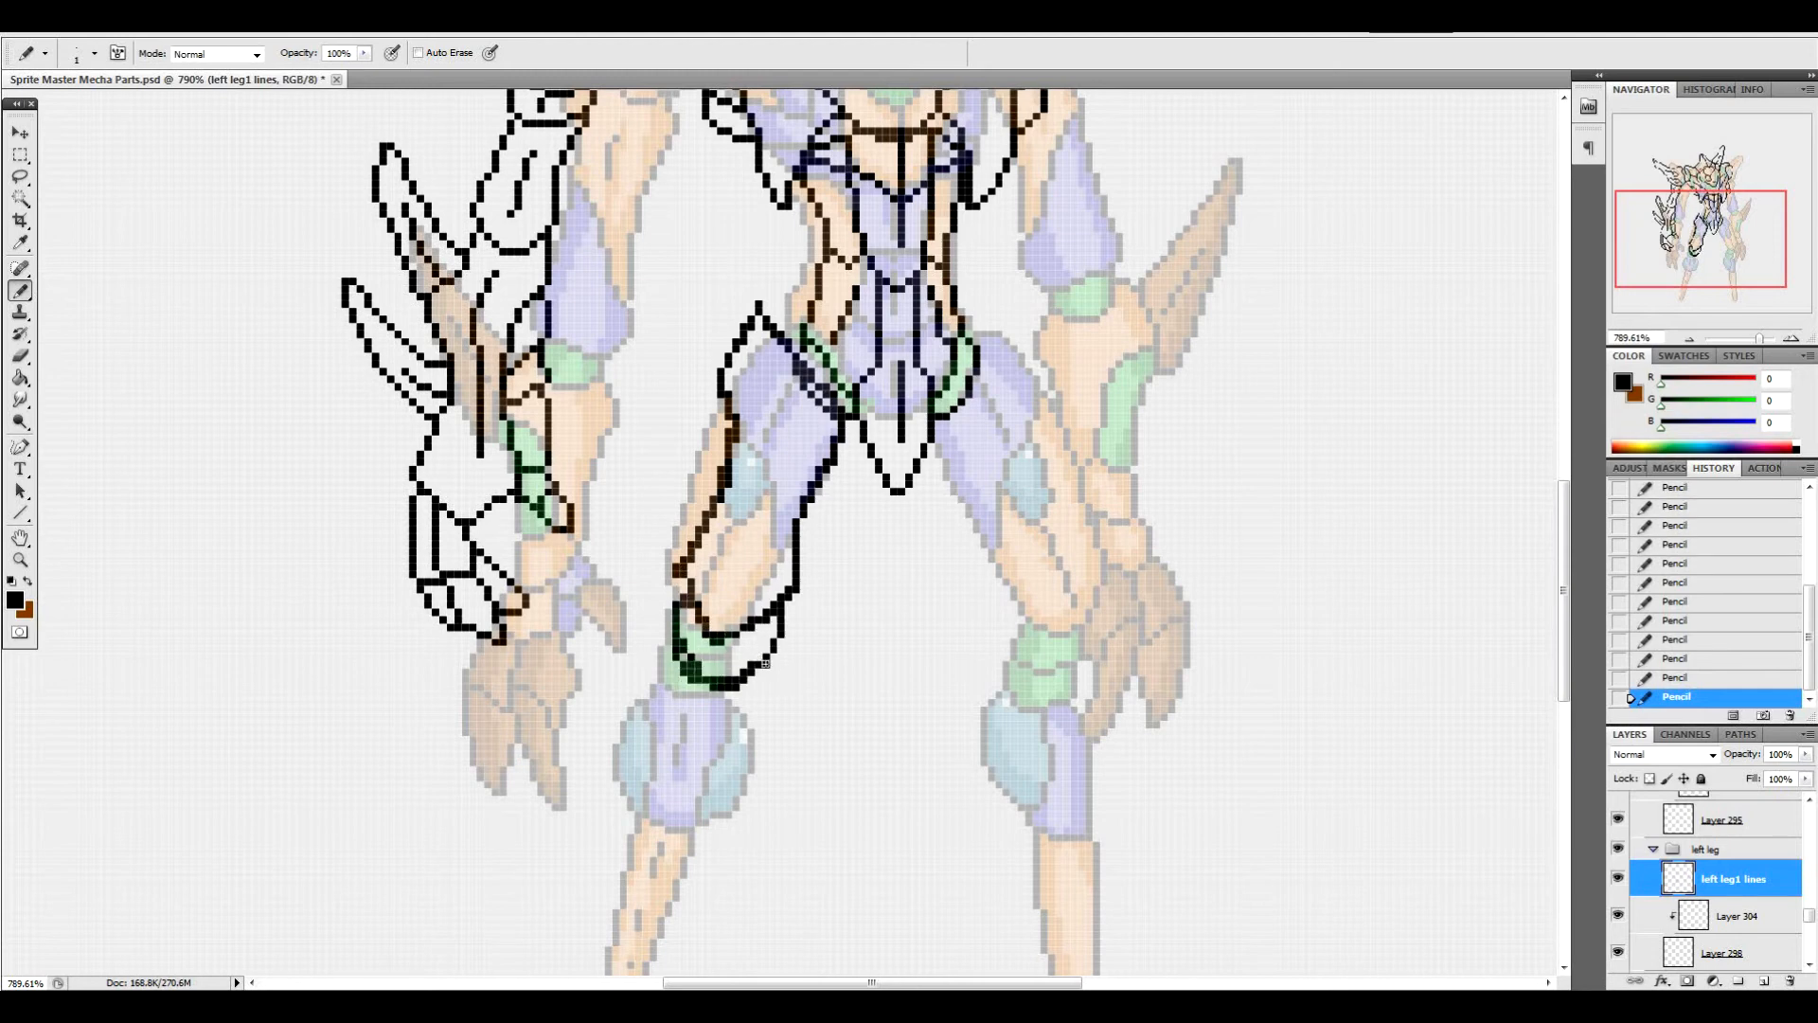
# Pencil both sides of the left lower leg from the knee down to the pointed foot
pyautogui.moveTo(1559, 536); pyautogui.dragTo(1552, 608)
pyautogui.moveTo(753, 410)
pyautogui.mouseDown()
pyautogui.moveTo(758, 456)
pyautogui.moveTo(720, 511)
pyautogui.mouseUp()
pyautogui.moveTo(674, 394)
pyautogui.mouseDown()
pyautogui.moveTo(630, 594)
pyautogui.moveTo(594, 689)
pyautogui.mouseUp()
pyautogui.moveTo(722, 509)
pyautogui.mouseDown()
pyautogui.moveTo(684, 582)
pyautogui.moveTo(671, 714)
pyautogui.moveTo(595, 831)
pyautogui.mouseUp()
pyautogui.moveTo(594, 689)
pyautogui.mouseDown()
pyautogui.moveTo(593, 787)
pyautogui.moveTo(610, 788)
pyautogui.moveTo(596, 820)
pyautogui.mouseUp()
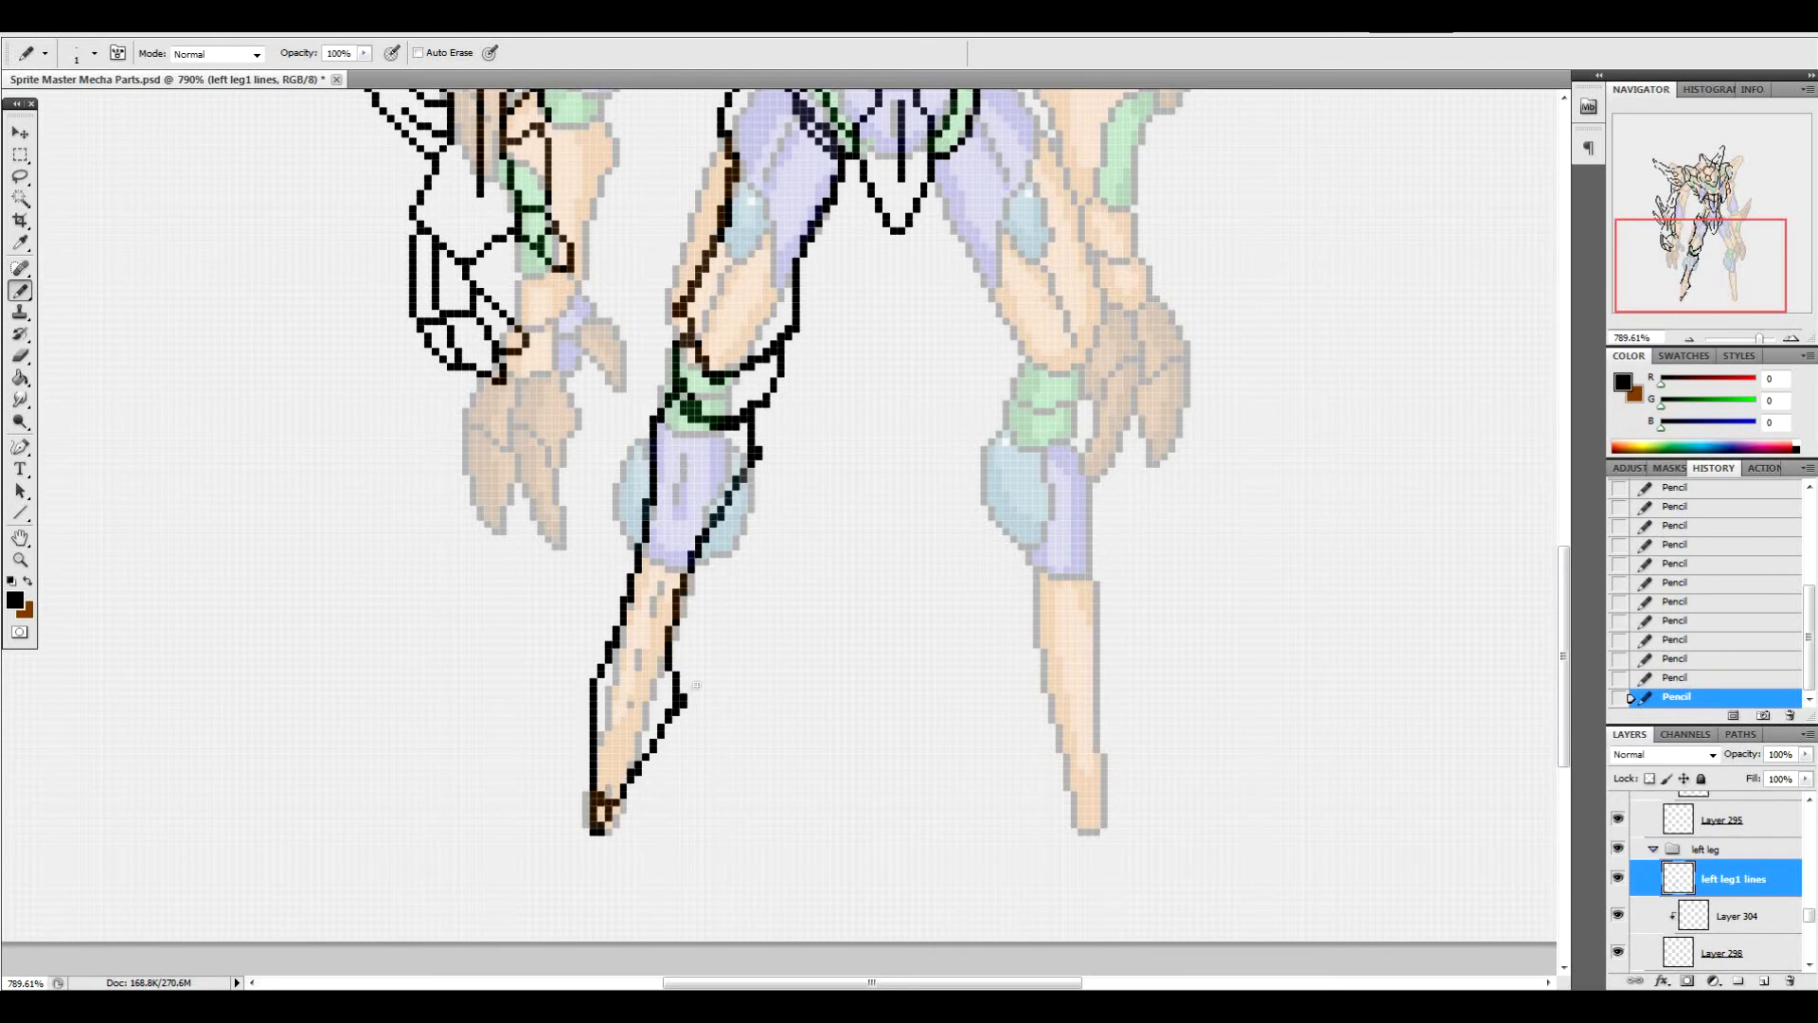
# Clean up the inner corner of the left foot and redraw its pointed tip
pyautogui.moveTo(684, 696); pyautogui.dragTo(683, 705)
pyautogui.moveTo(603, 786); pyautogui.dragTo(600, 820)
pyautogui.click(597, 832)
pyautogui.click(603, 833)
pyautogui.click(613, 812)
pyautogui.click(601, 821)
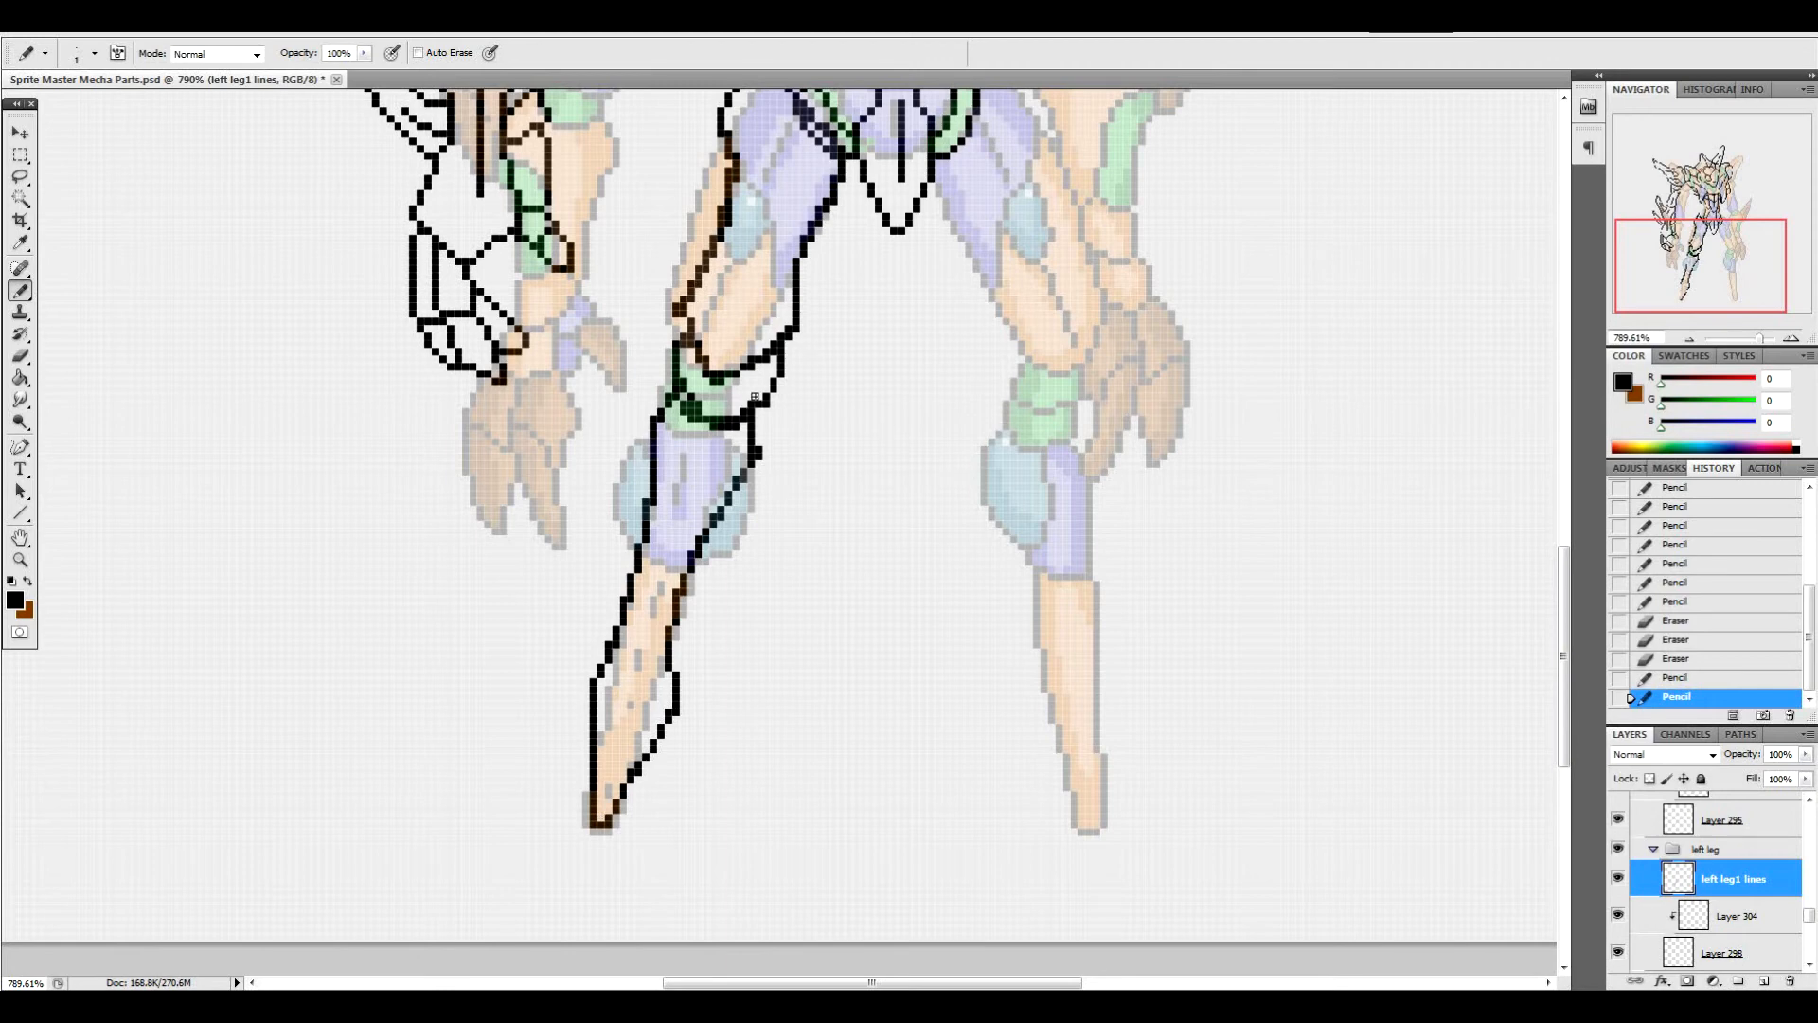
# Widen the outer side of the foot tip and thin the doubled pixels along the left shin outline
pyautogui.moveTo(682, 307); pyautogui.dragTo(685, 333)
pyautogui.moveTo(588, 743); pyautogui.dragTo(592, 817)
pyautogui.moveTo(596, 756); pyautogui.dragTo(608, 824)
pyautogui.click(638, 760)
pyautogui.click(624, 640)
pyautogui.click(709, 502)
pyautogui.click(676, 591)
pyautogui.click(653, 540)
pyautogui.click(654, 499)
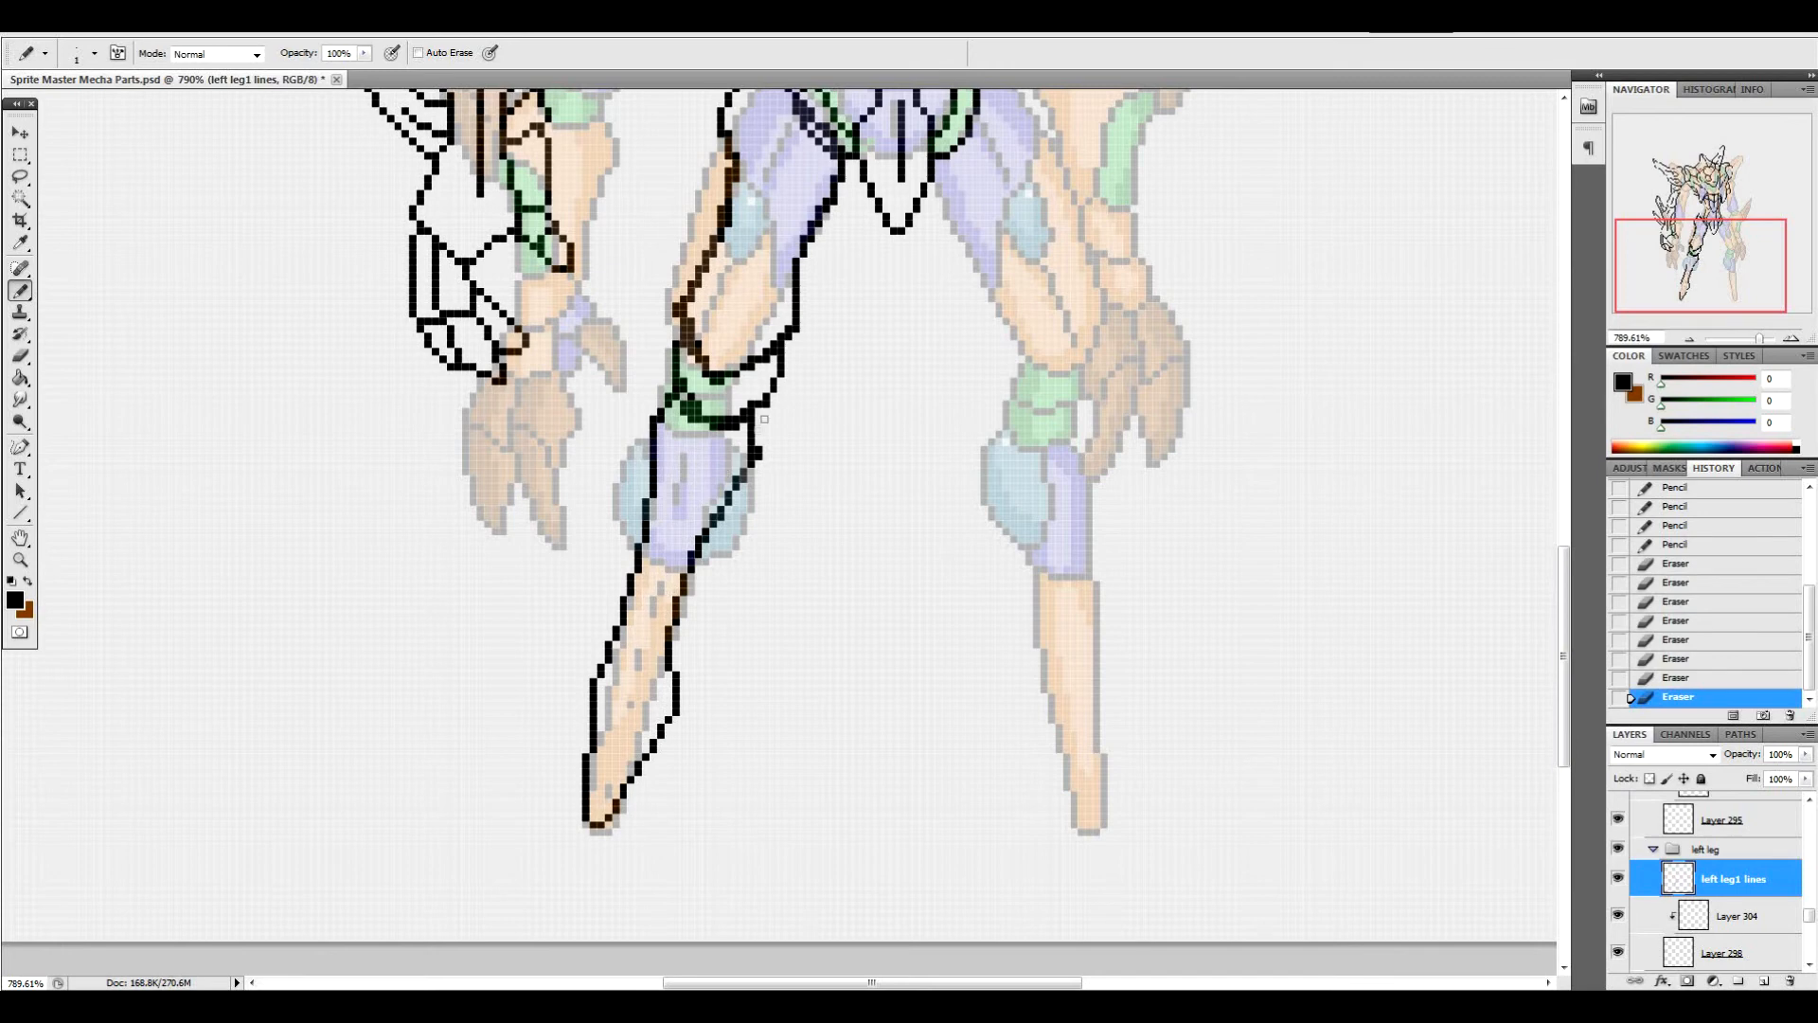
# Thin the inner edge of the left calf between the knee and mid-shin
pyautogui.click(759, 453)
pyautogui.click(708, 519)
pyautogui.click(699, 538)
pyautogui.click(695, 535)
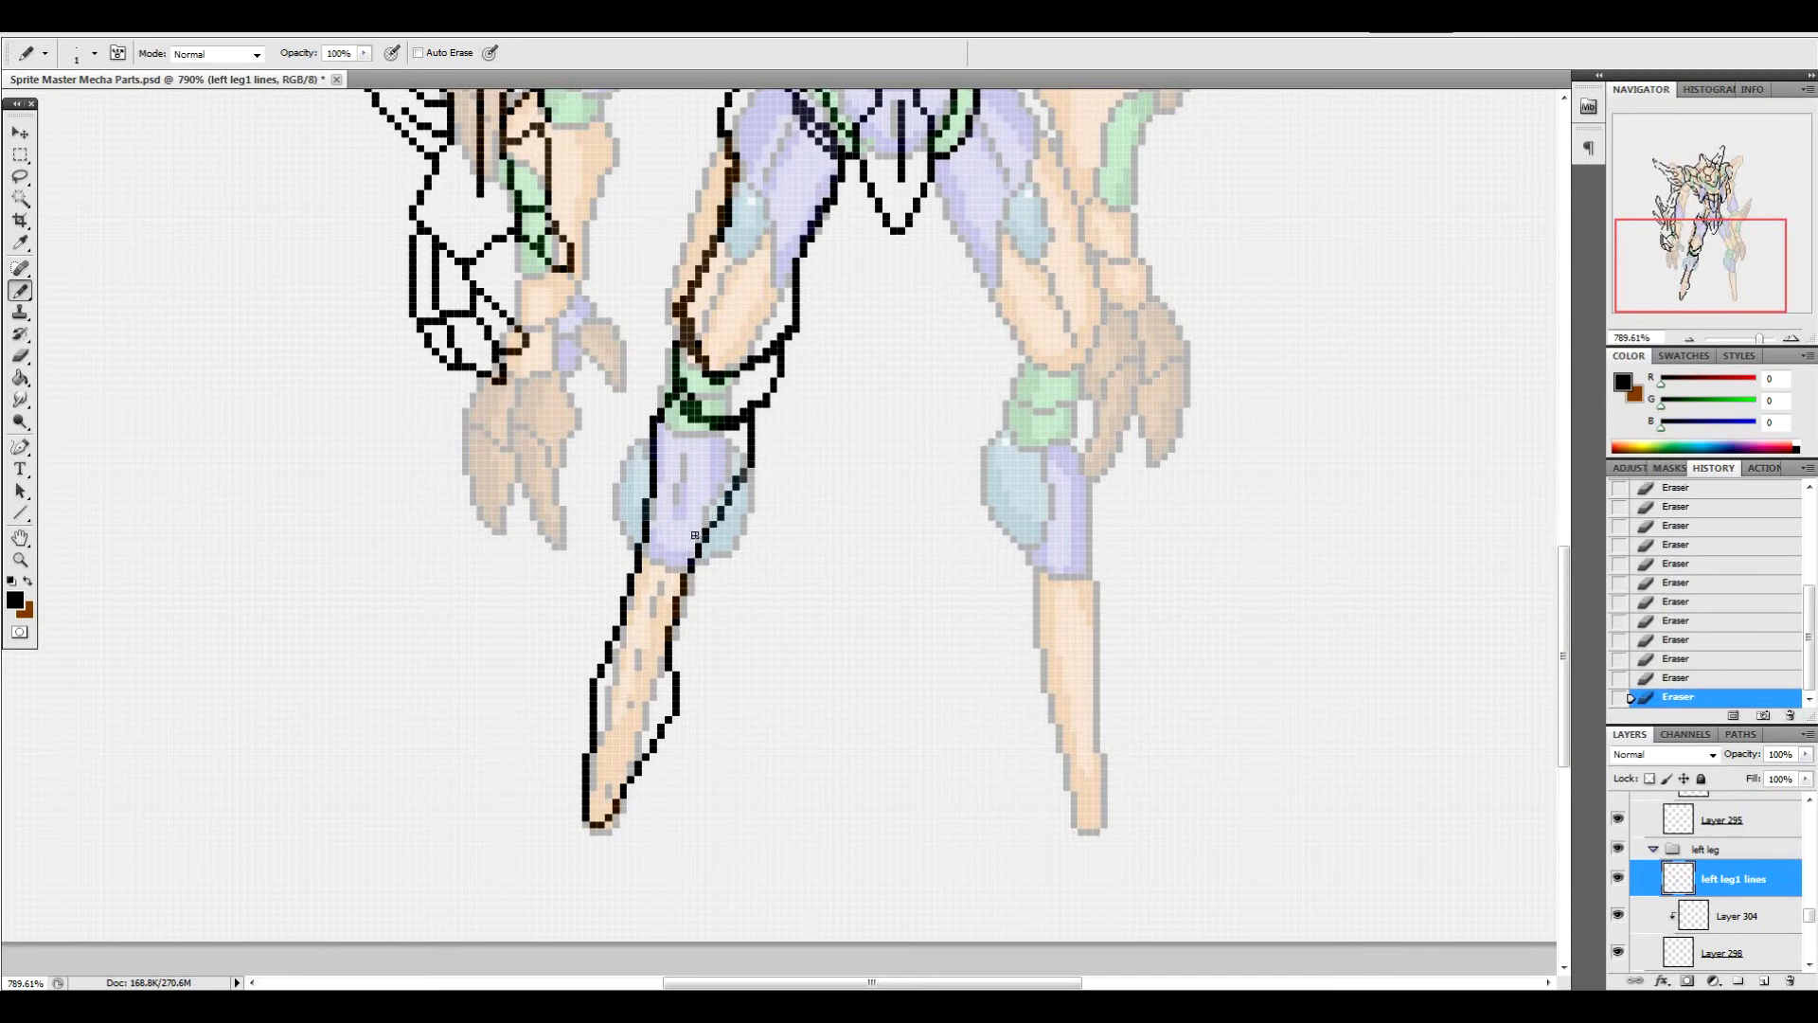
# Clean the lower curve of the left knee band into a single-pixel line
pyautogui.moveTo(683, 385); pyautogui.dragTo(701, 403)
pyautogui.click(707, 412)
pyautogui.click(737, 419)
pyautogui.click(715, 419)
pyautogui.click(768, 398)
pyautogui.click(776, 371)
pyautogui.click(767, 396)
# Pencil the bulging calf plates on the inner and outer sides of the left lower leg
pyautogui.moveTo(1564, 699); pyautogui.dragTo(1564, 687)
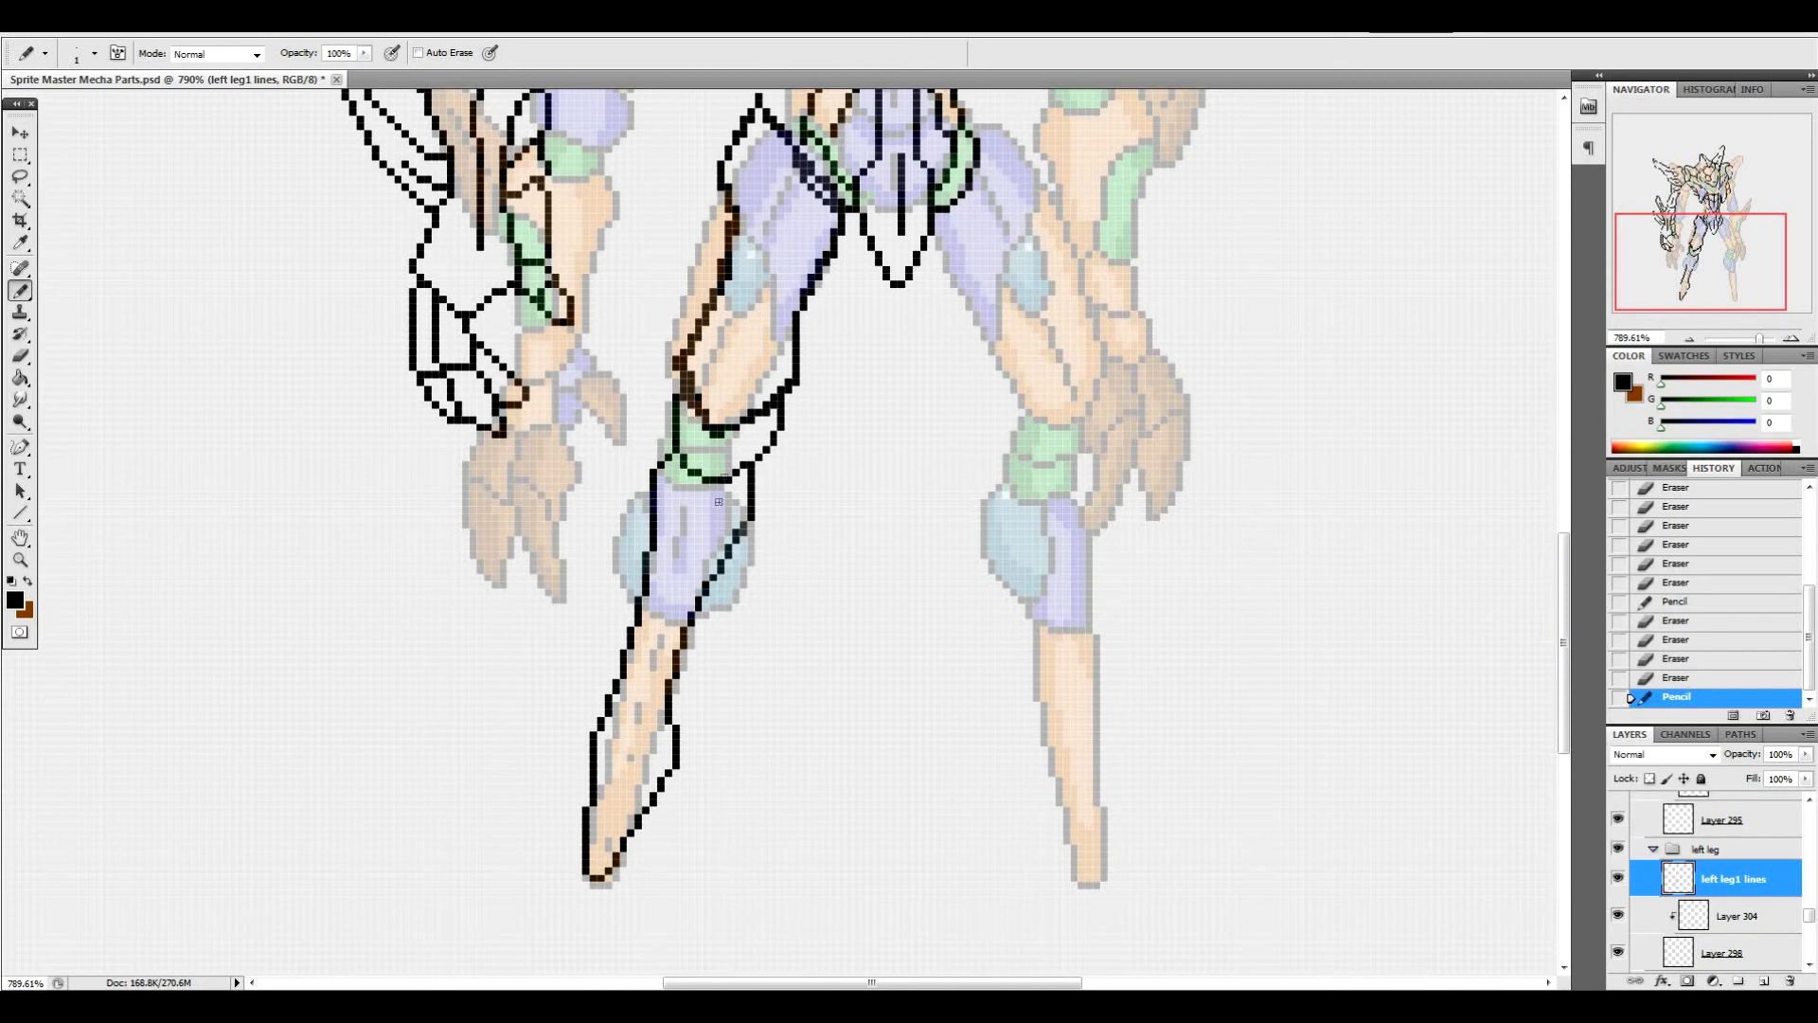
pyautogui.moveTo(750, 529)
pyautogui.mouseDown()
pyautogui.moveTo(752, 596)
pyautogui.moveTo(675, 678)
pyautogui.mouseUp()
pyautogui.moveTo(652, 501)
pyautogui.mouseDown()
pyautogui.moveTo(611, 596)
pyautogui.moveTo(625, 661)
pyautogui.mouseUp()
pyautogui.click(753, 595)
# Smooth the pointed top of the left thigh outline at the hip
pyautogui.moveTo(1563, 679); pyautogui.dragTo(1560, 623)
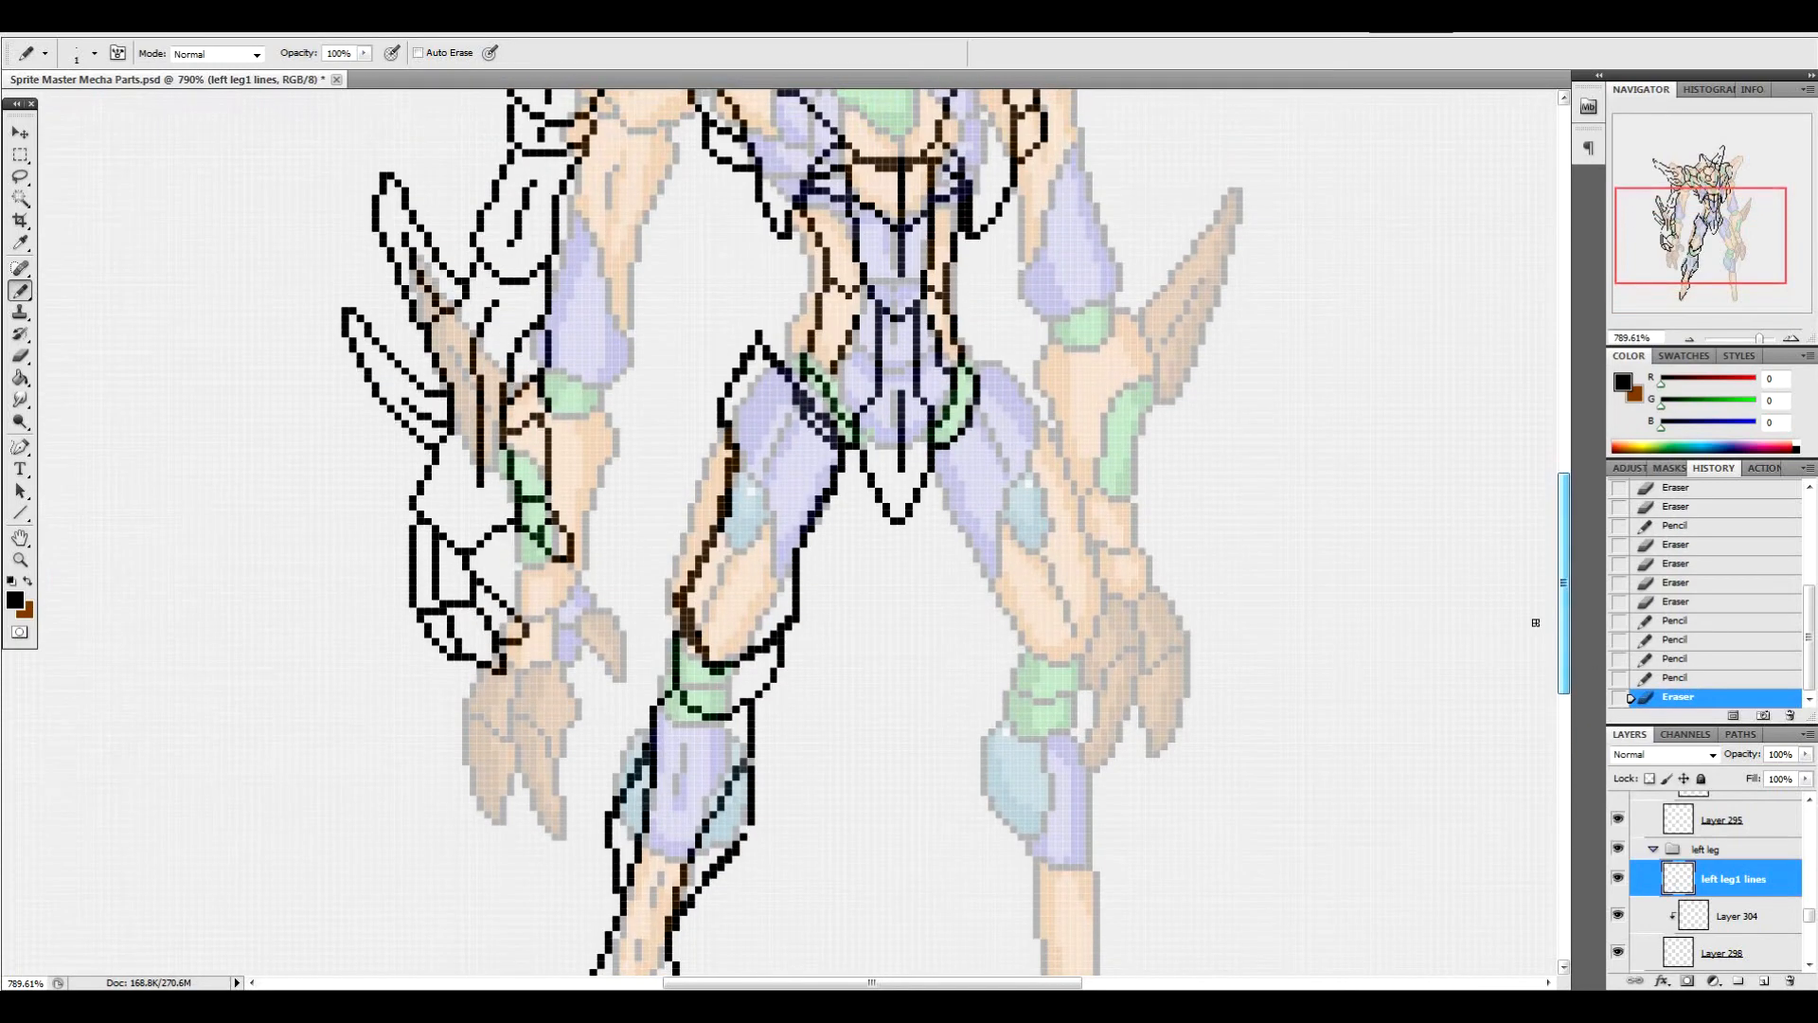
pyautogui.click(761, 333)
pyautogui.click(750, 364)
pyautogui.click(770, 361)
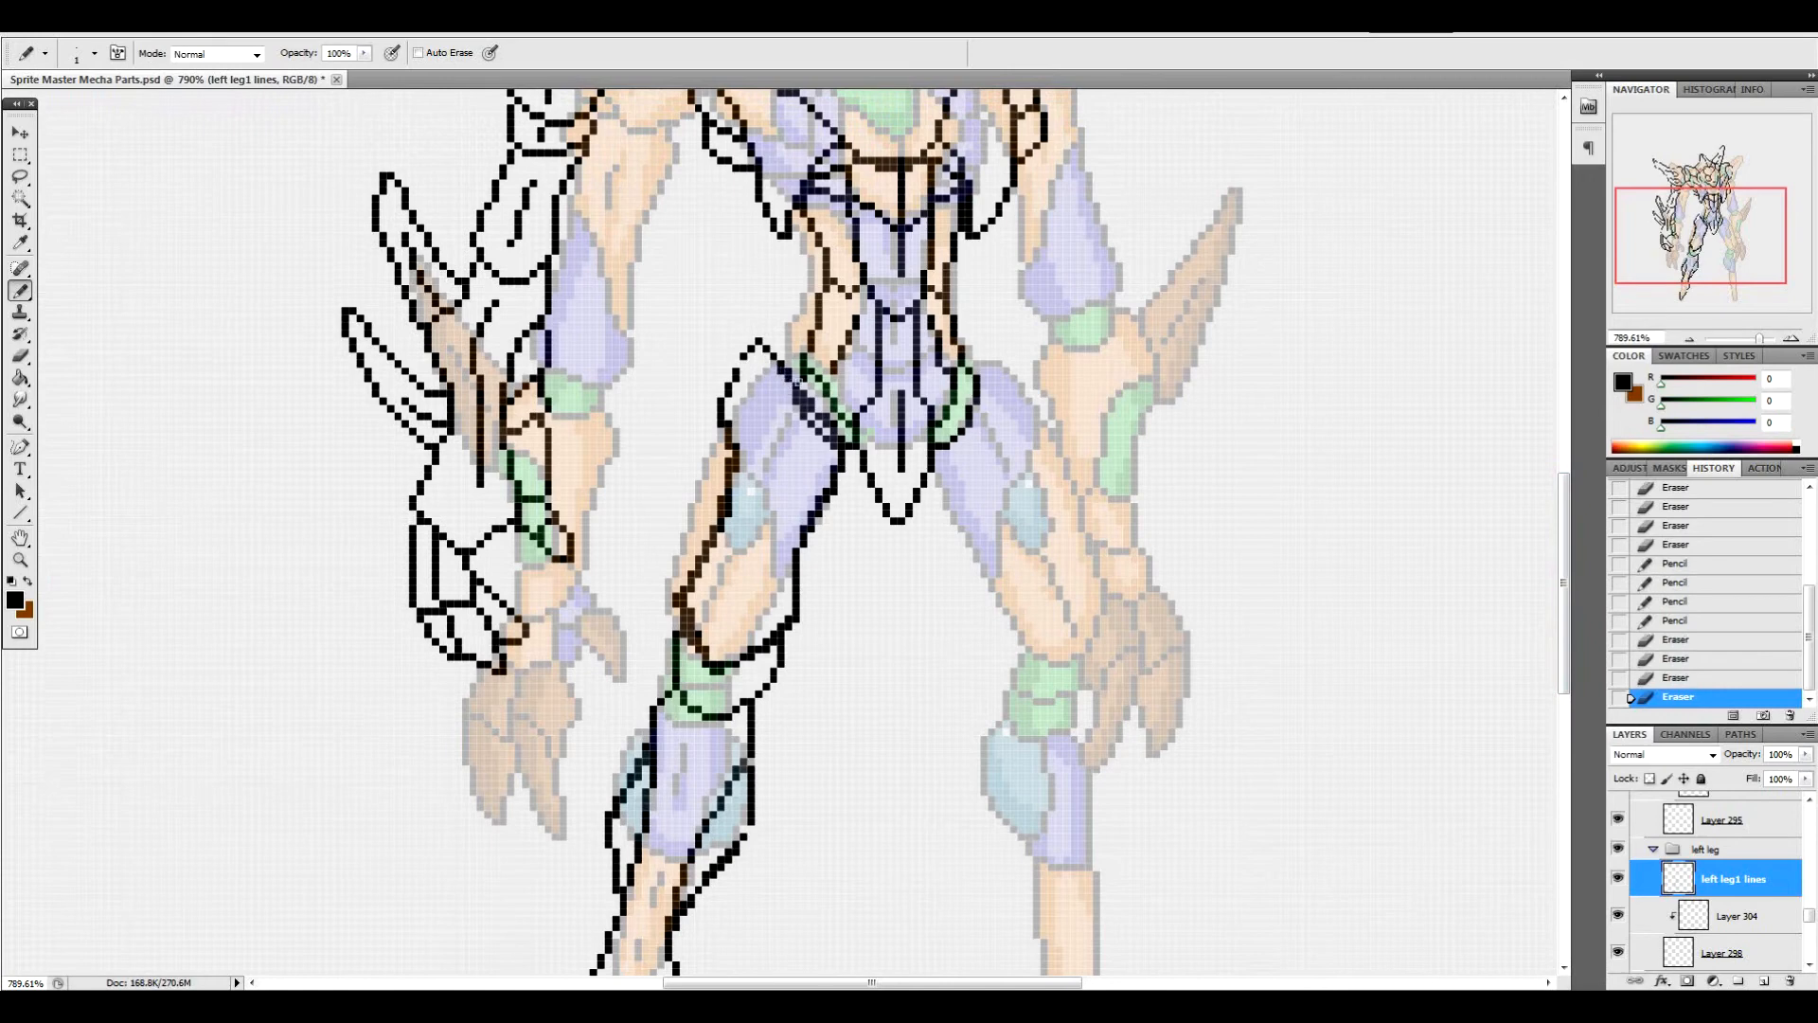
# Hide the lower body group and clean the pixels along the upper hip end of the left thigh outline
pyautogui.moveTo(1806, 913); pyautogui.dragTo(1800, 942)
pyautogui.click(1618, 832)
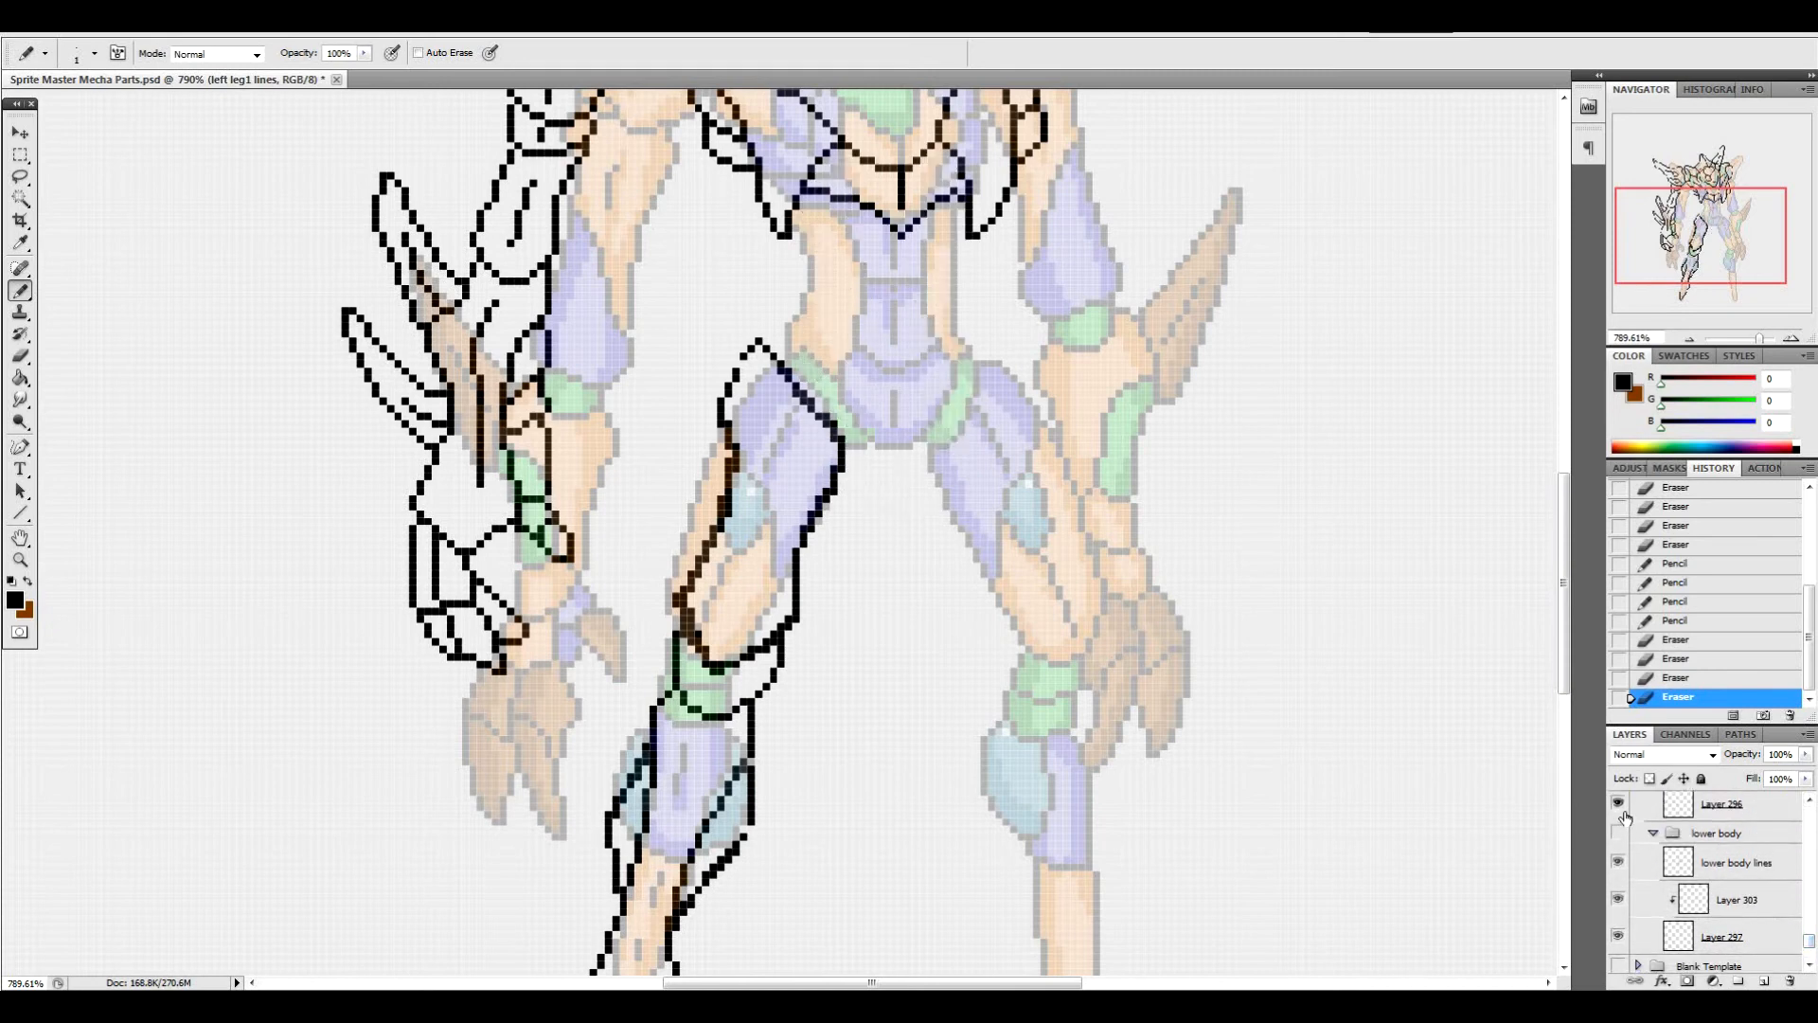
pyautogui.click(744, 360)
pyautogui.click(796, 395)
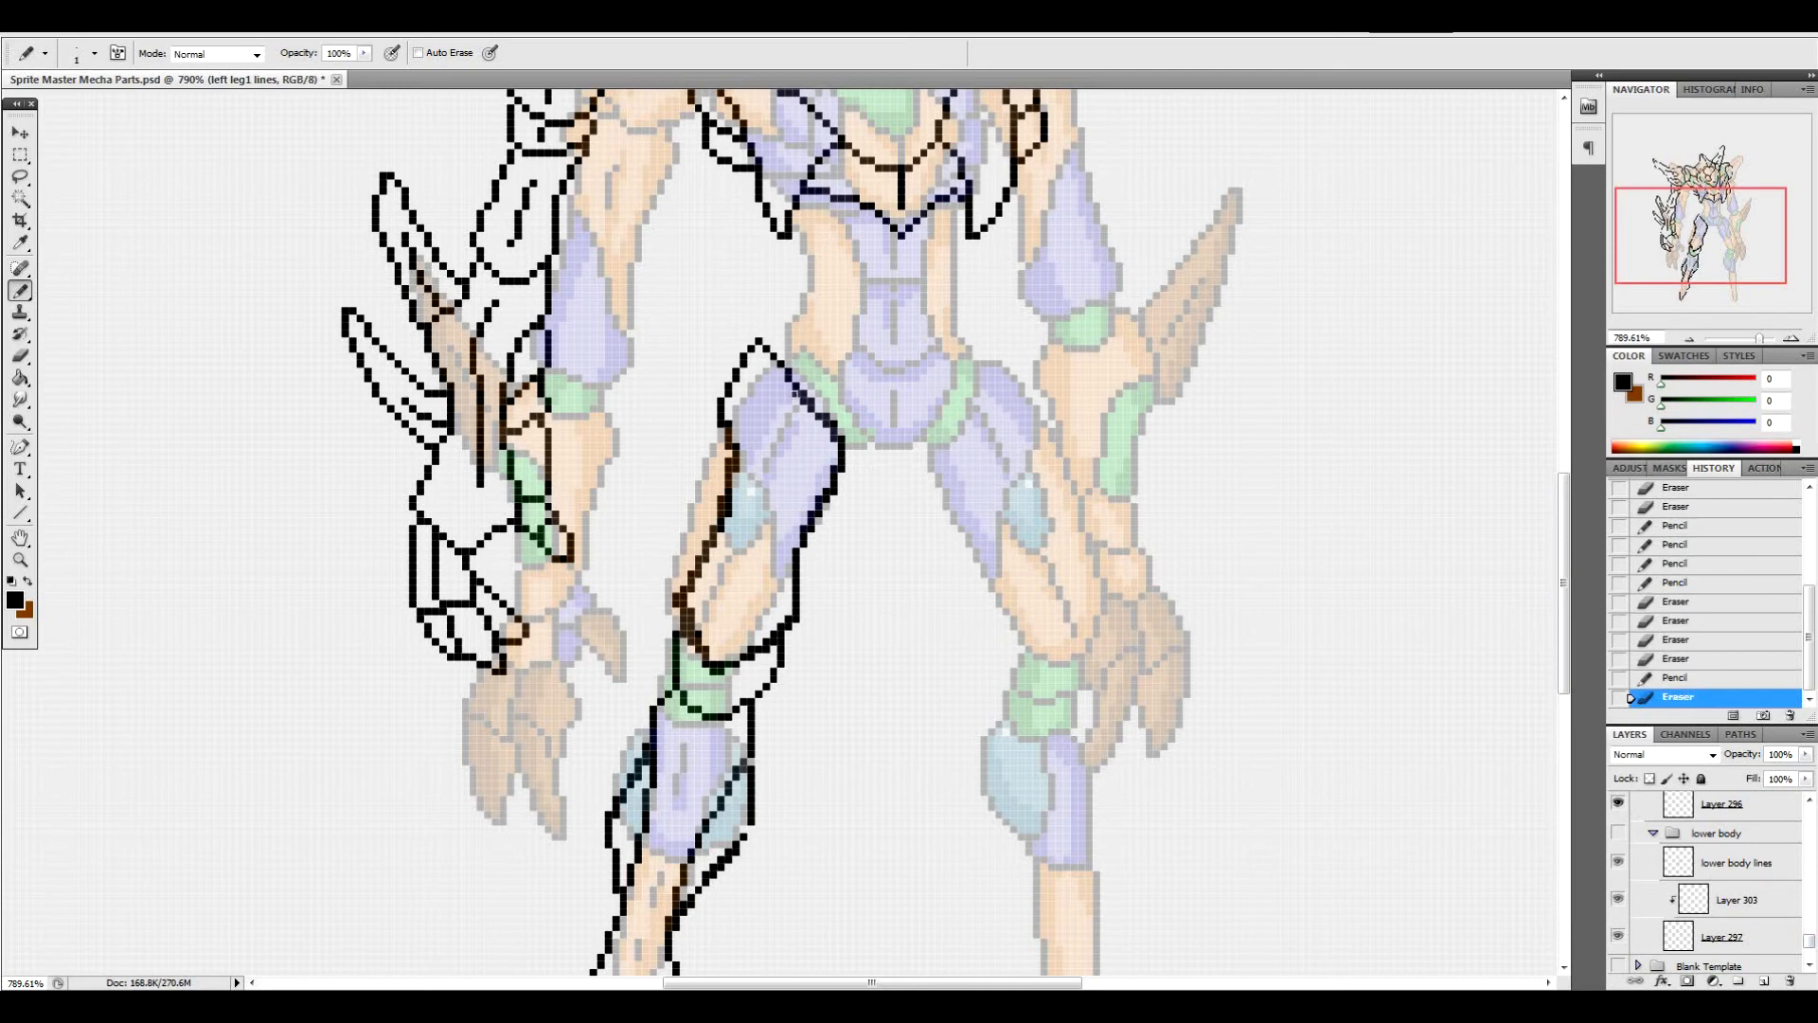
# Thin the inner outline of the left thigh from the hip corner down toward the knee
pyautogui.click(815, 417)
pyautogui.click(832, 439)
pyautogui.click(814, 413)
pyautogui.click(814, 413)
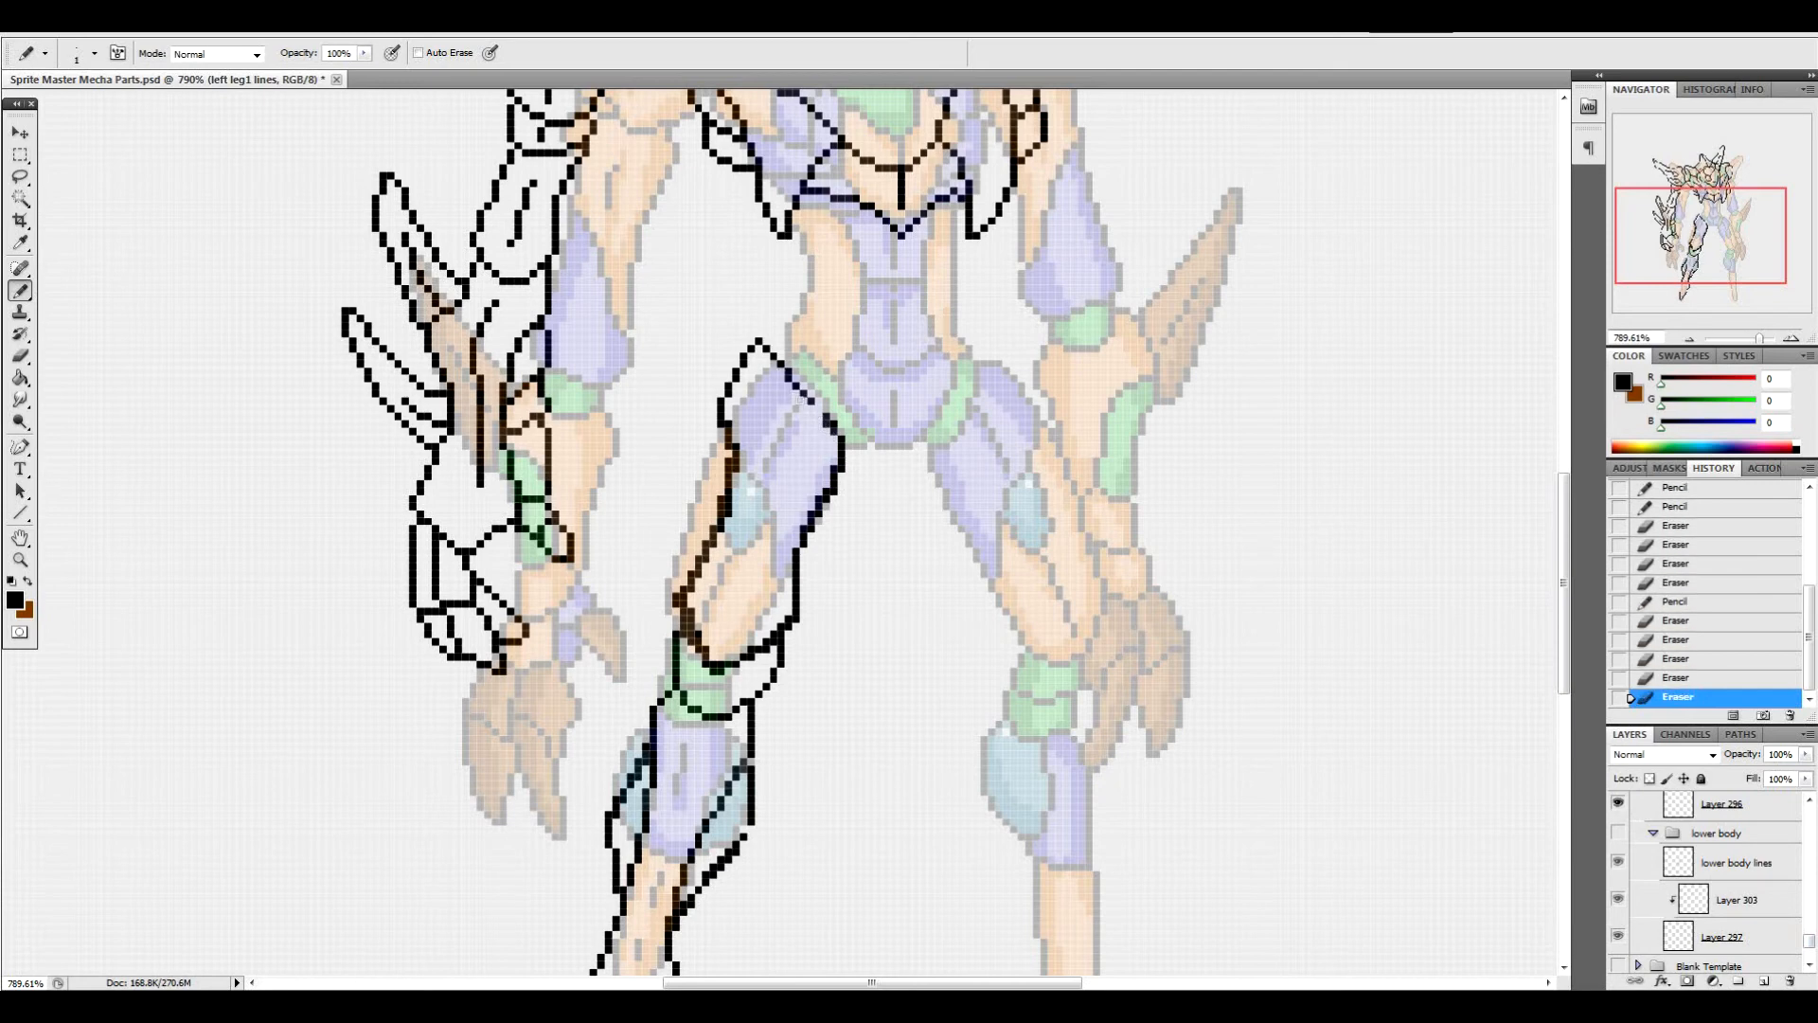
pyautogui.click(812, 409)
pyautogui.click(826, 422)
pyautogui.click(832, 471)
pyautogui.moveTo(827, 488); pyautogui.dragTo(803, 534)
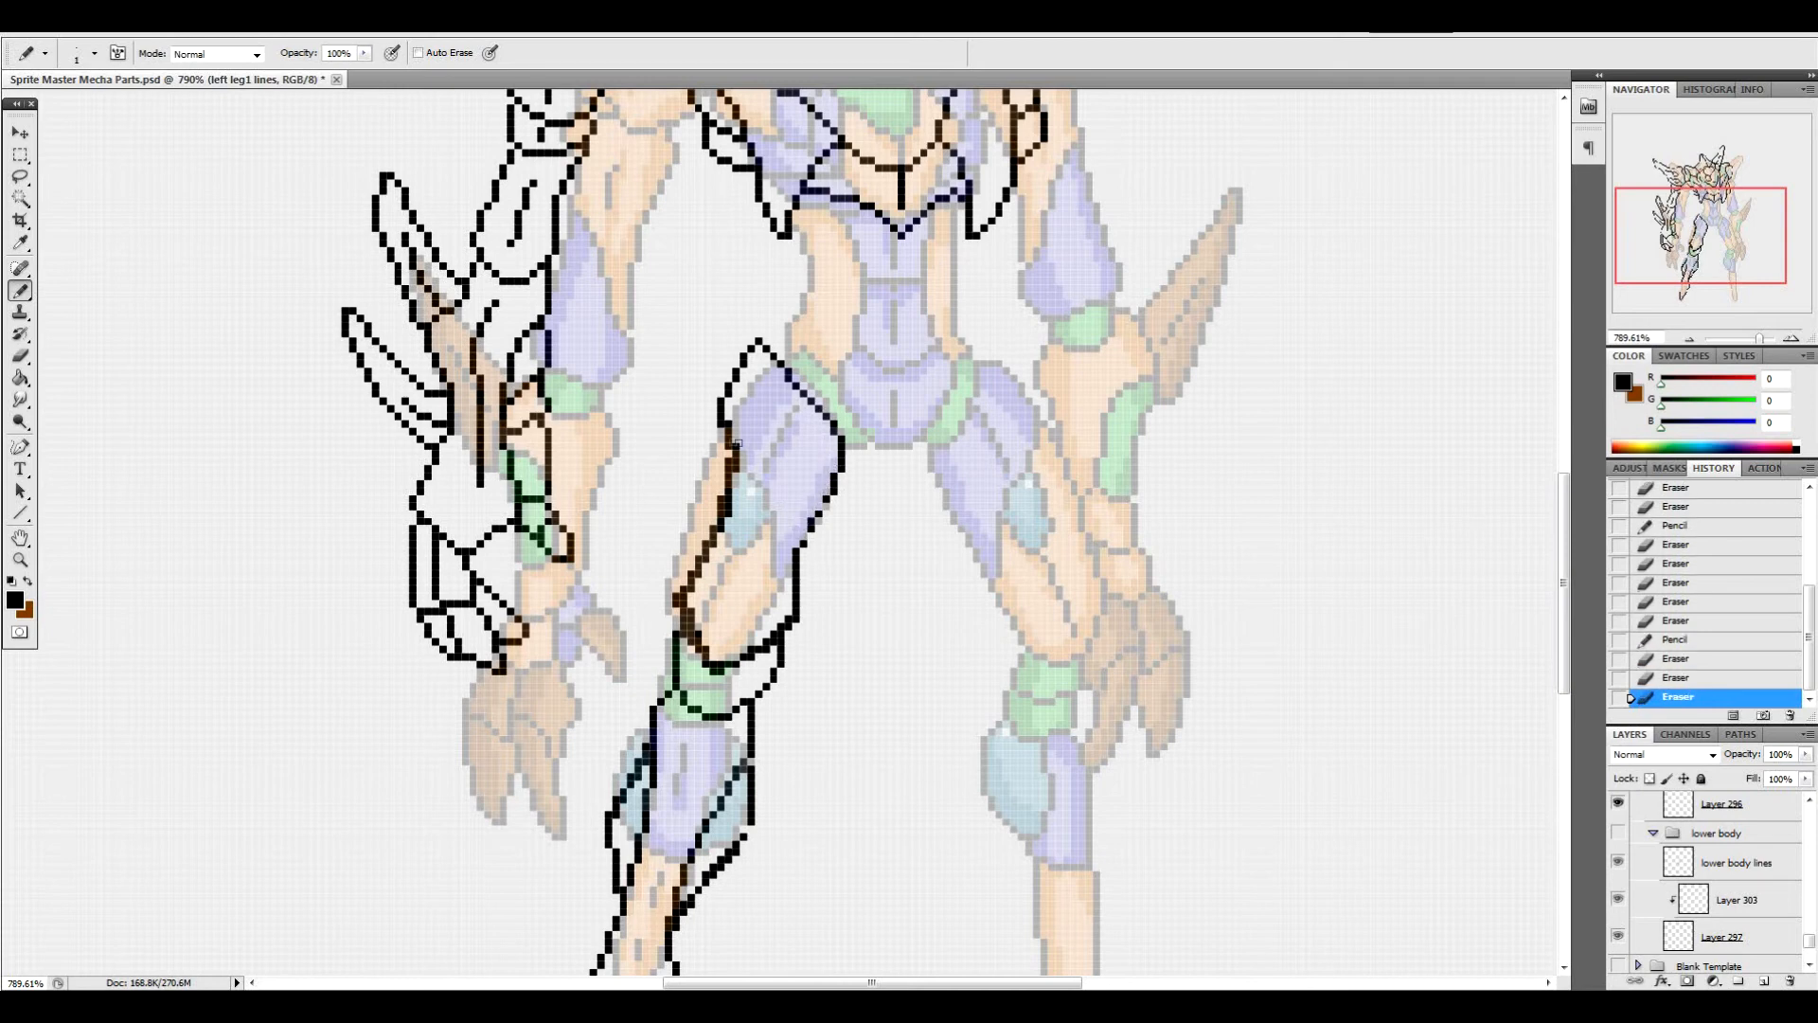
# Straighten the upper outer edge of the left thigh and touch up the inner edge opposite
pyautogui.click(736, 459)
pyautogui.click(731, 428)
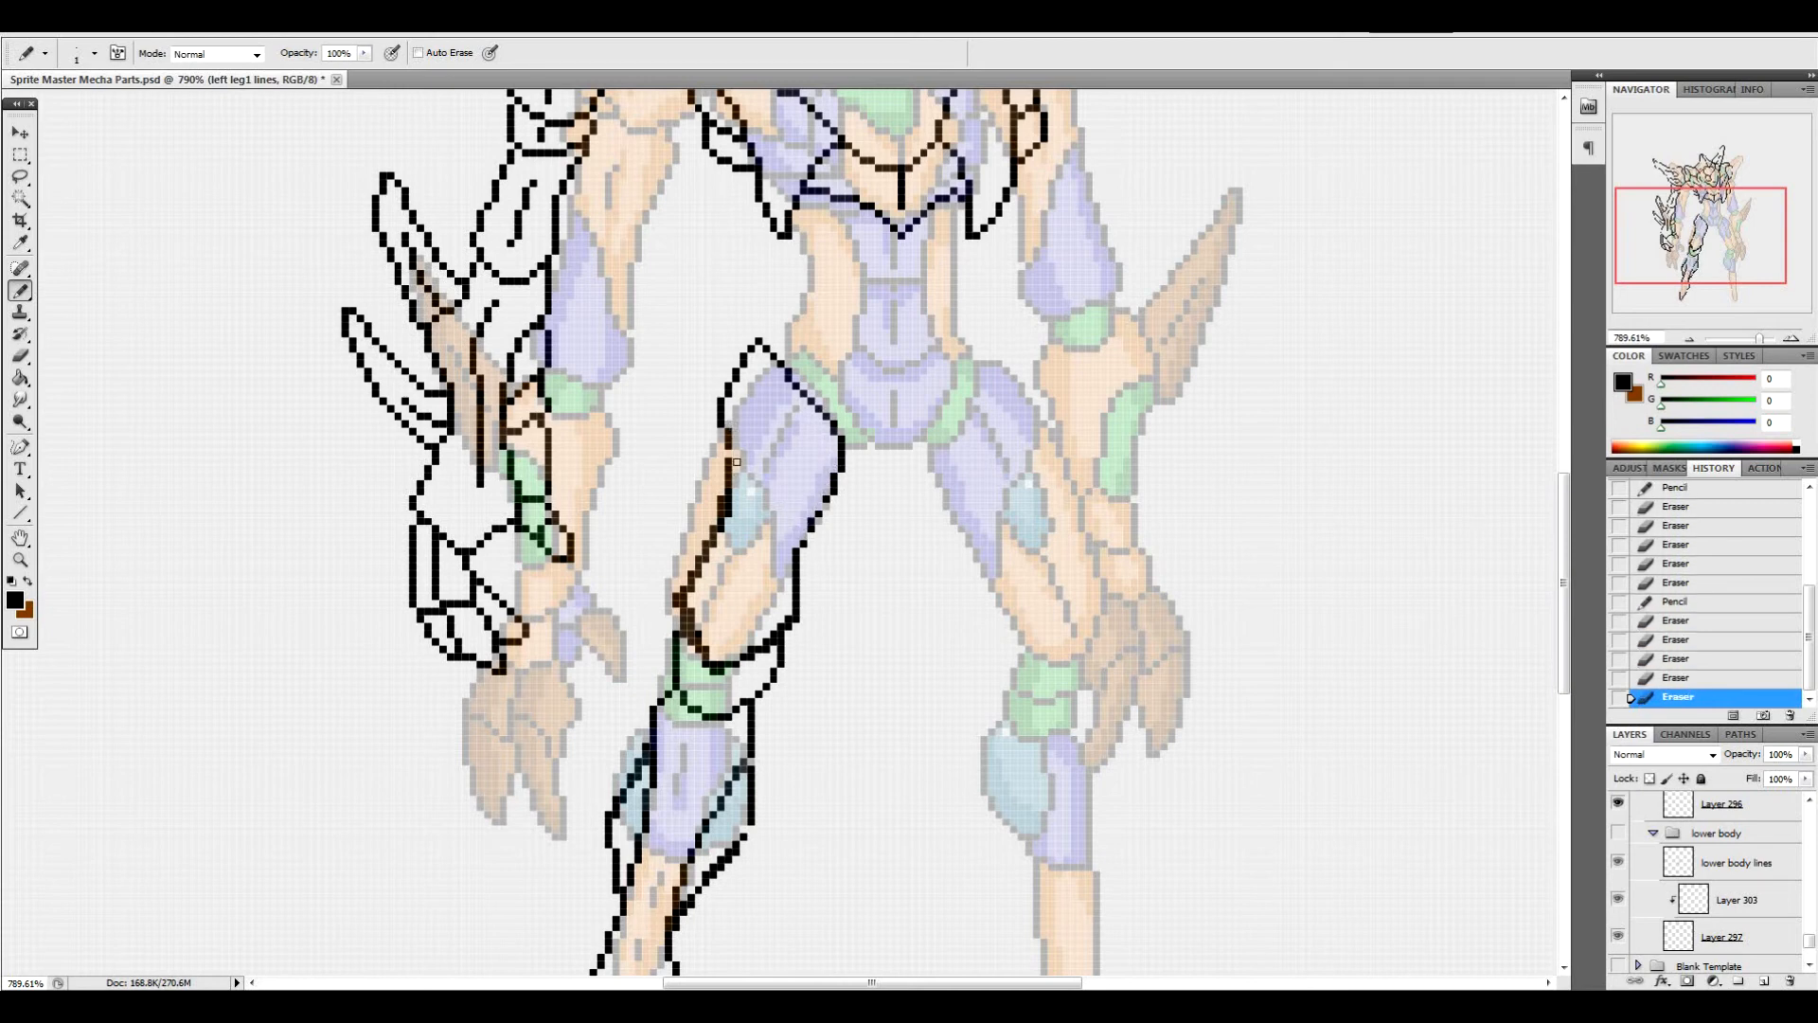
pyautogui.moveTo(728, 447); pyautogui.dragTo(728, 477)
pyautogui.click(727, 504)
pyautogui.moveTo(830, 495); pyautogui.dragTo(811, 527)
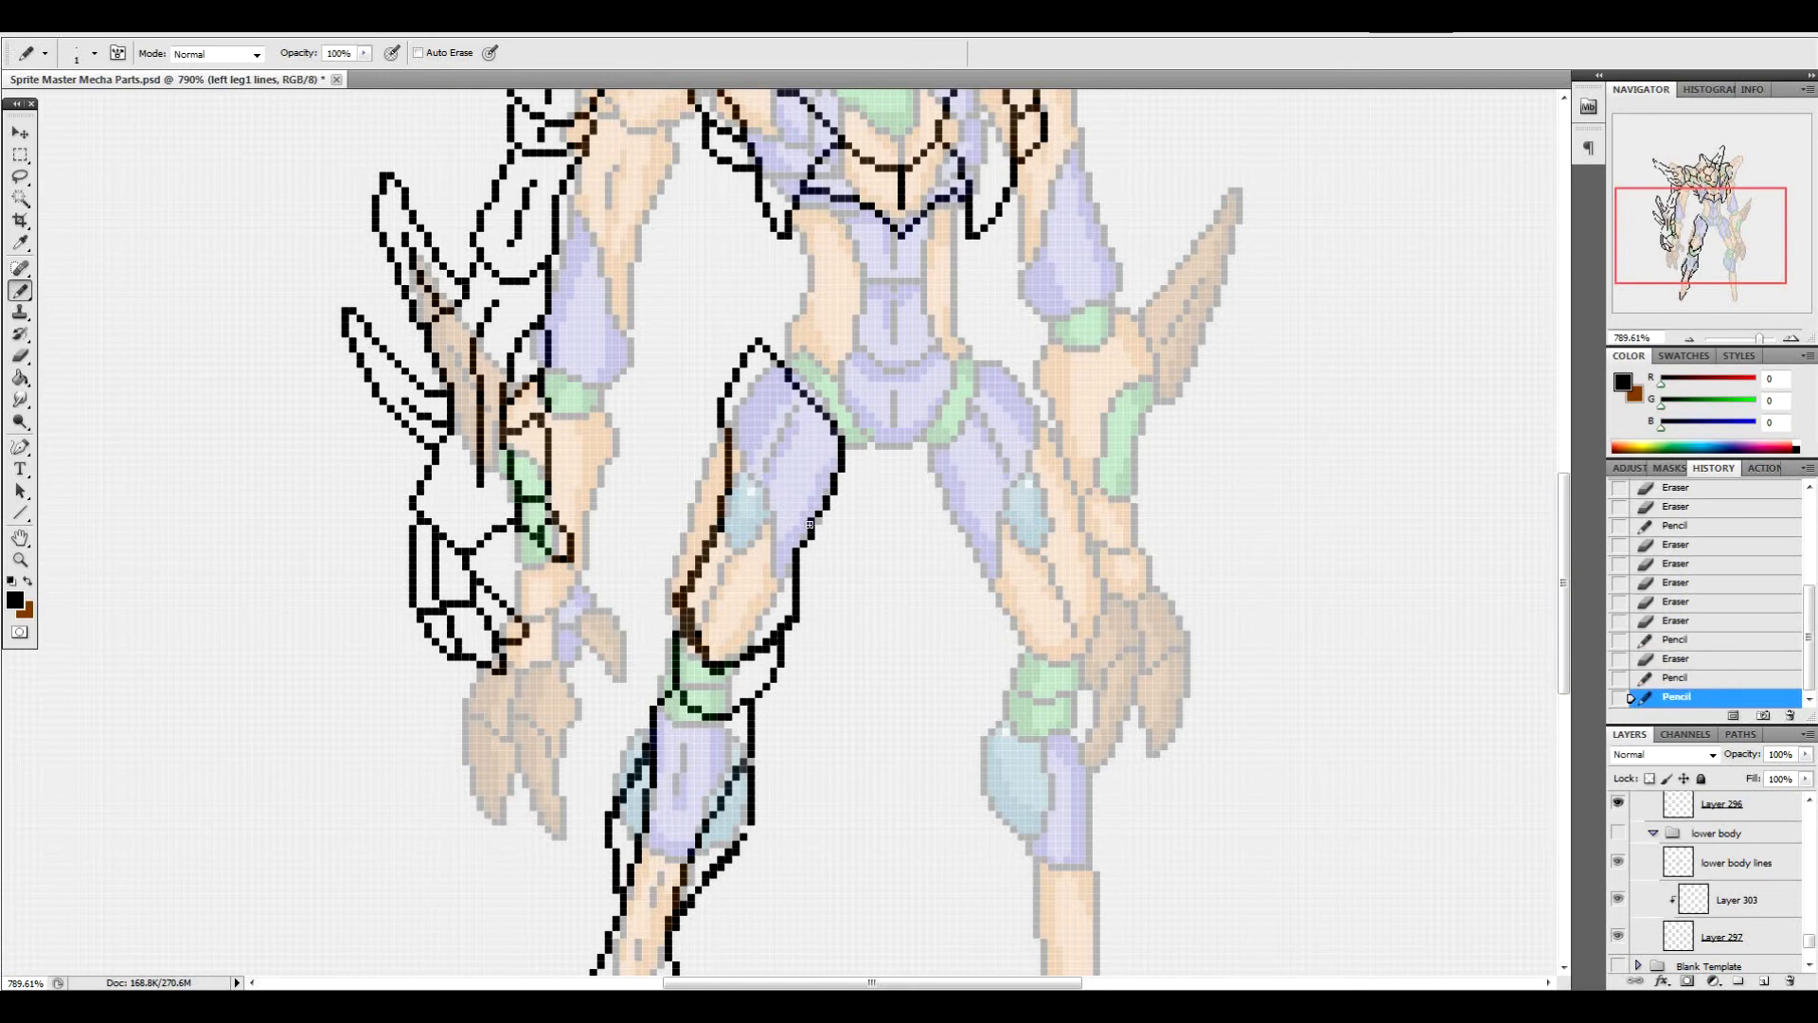
# Thin the outer outline of the left lower thigh down to and around the knee corner
pyautogui.click(724, 538)
pyautogui.click(722, 529)
pyautogui.click(709, 557)
pyautogui.click(700, 576)
pyautogui.click(688, 593)
pyautogui.click(686, 610)
pyautogui.click(692, 629)
pyautogui.click(701, 643)
pyautogui.click(694, 625)
pyautogui.click(681, 621)
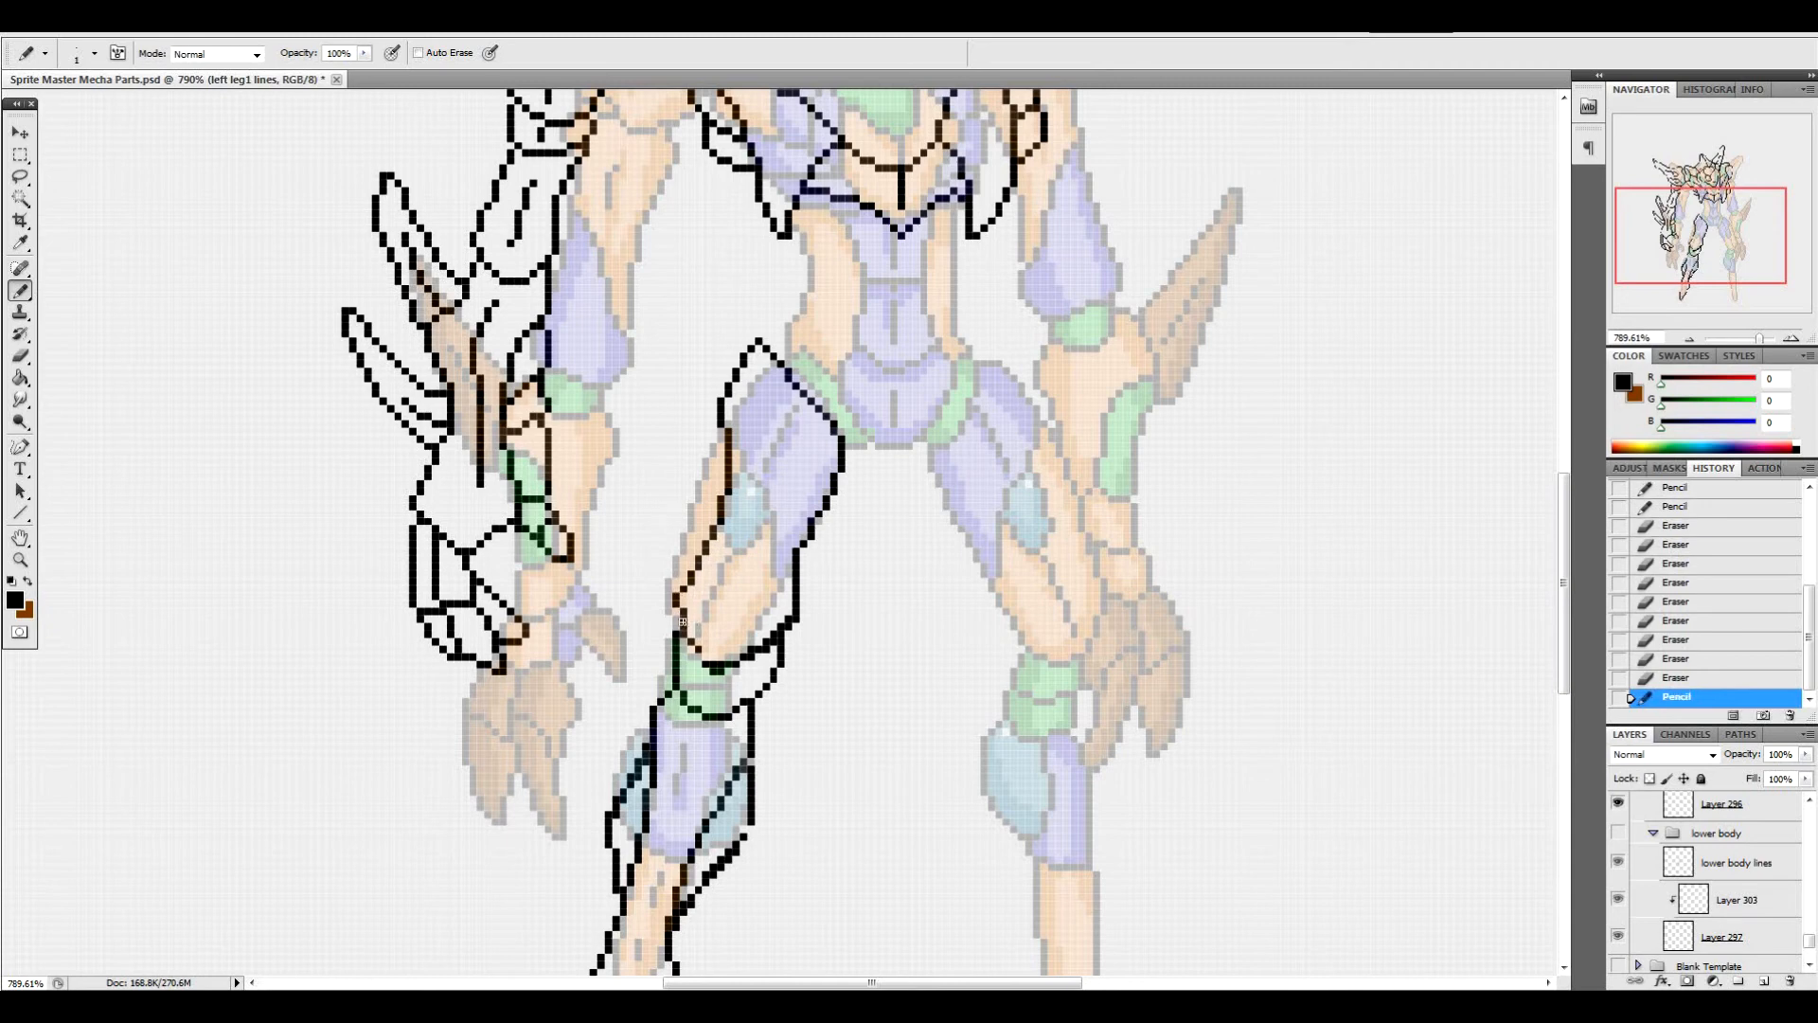
# Thin the bottom edge of the left thigh where it meets the knee band
pyautogui.click(784, 623)
pyautogui.click(767, 636)
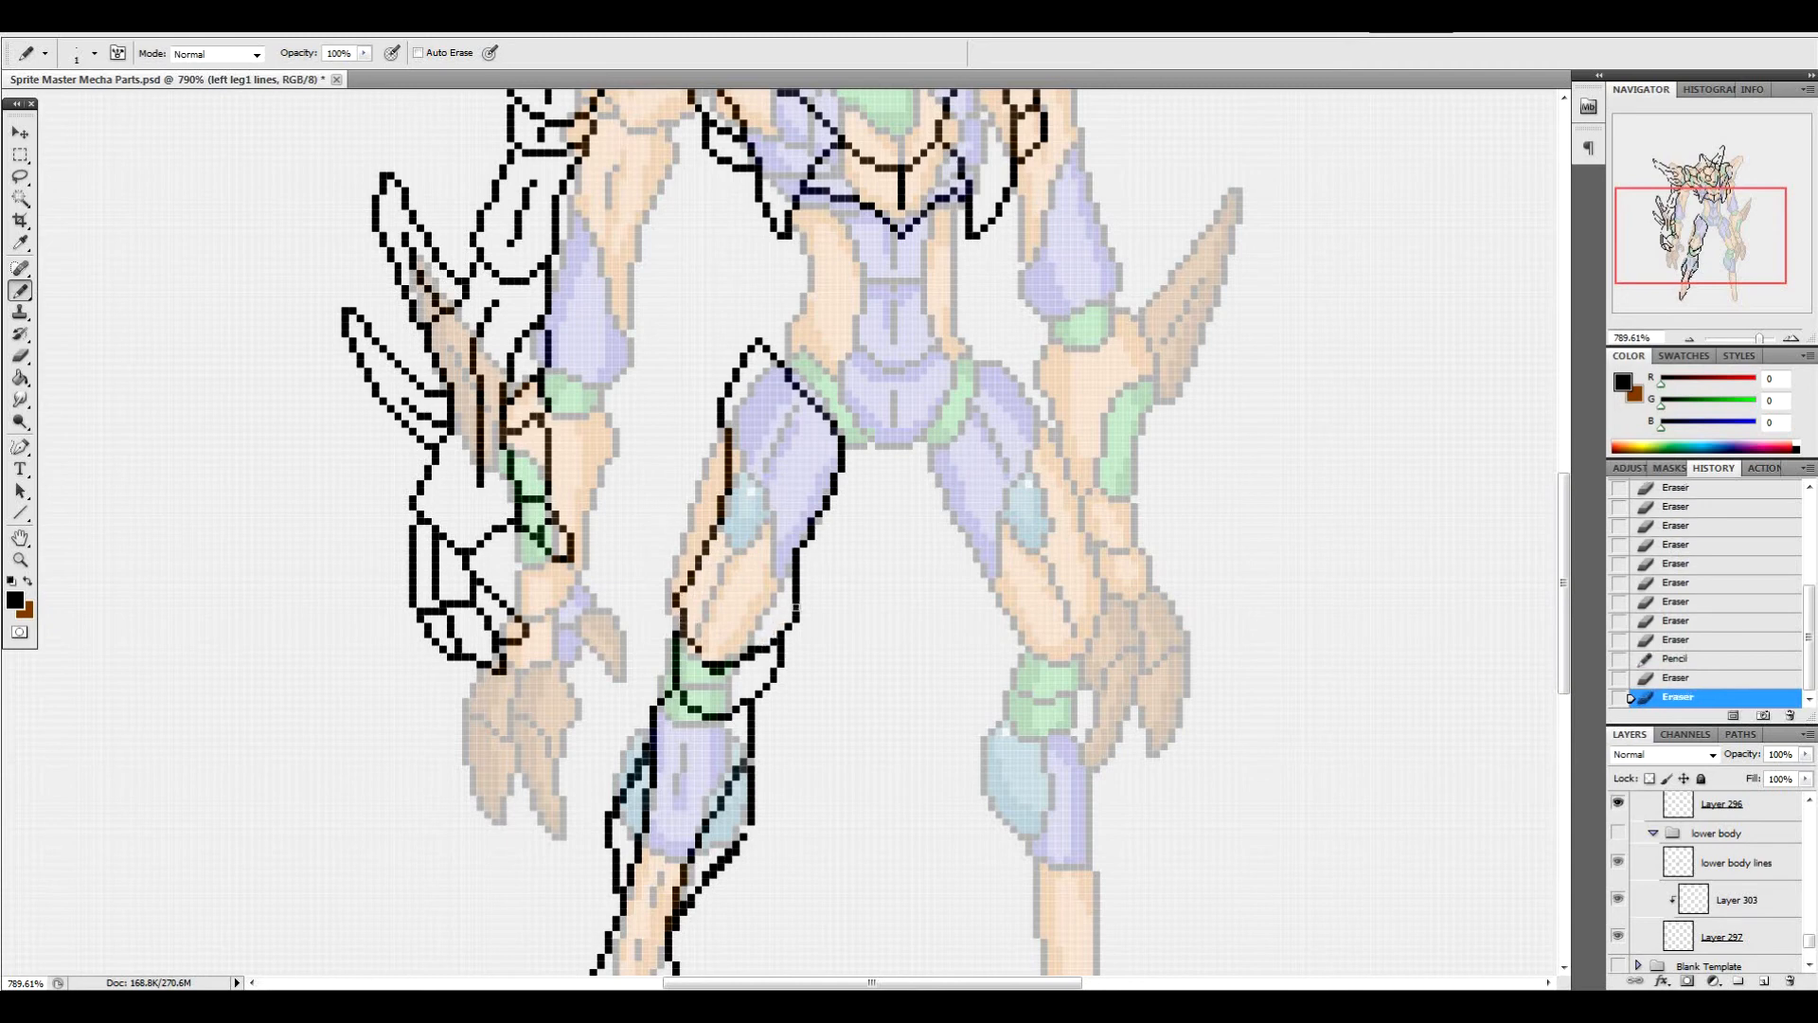
pyautogui.click(717, 661)
pyautogui.click(755, 636)
pyautogui.click(701, 651)
# Pencil a pointed panel shape inside the left lower thigh, just above the knee
pyautogui.moveTo(732, 491); pyautogui.dragTo(787, 595)
pyautogui.moveTo(716, 542)
pyautogui.mouseDown()
pyautogui.moveTo(726, 597)
pyautogui.moveTo(747, 603)
pyautogui.mouseUp()
pyautogui.moveTo(768, 582); pyautogui.dragTo(746, 602)
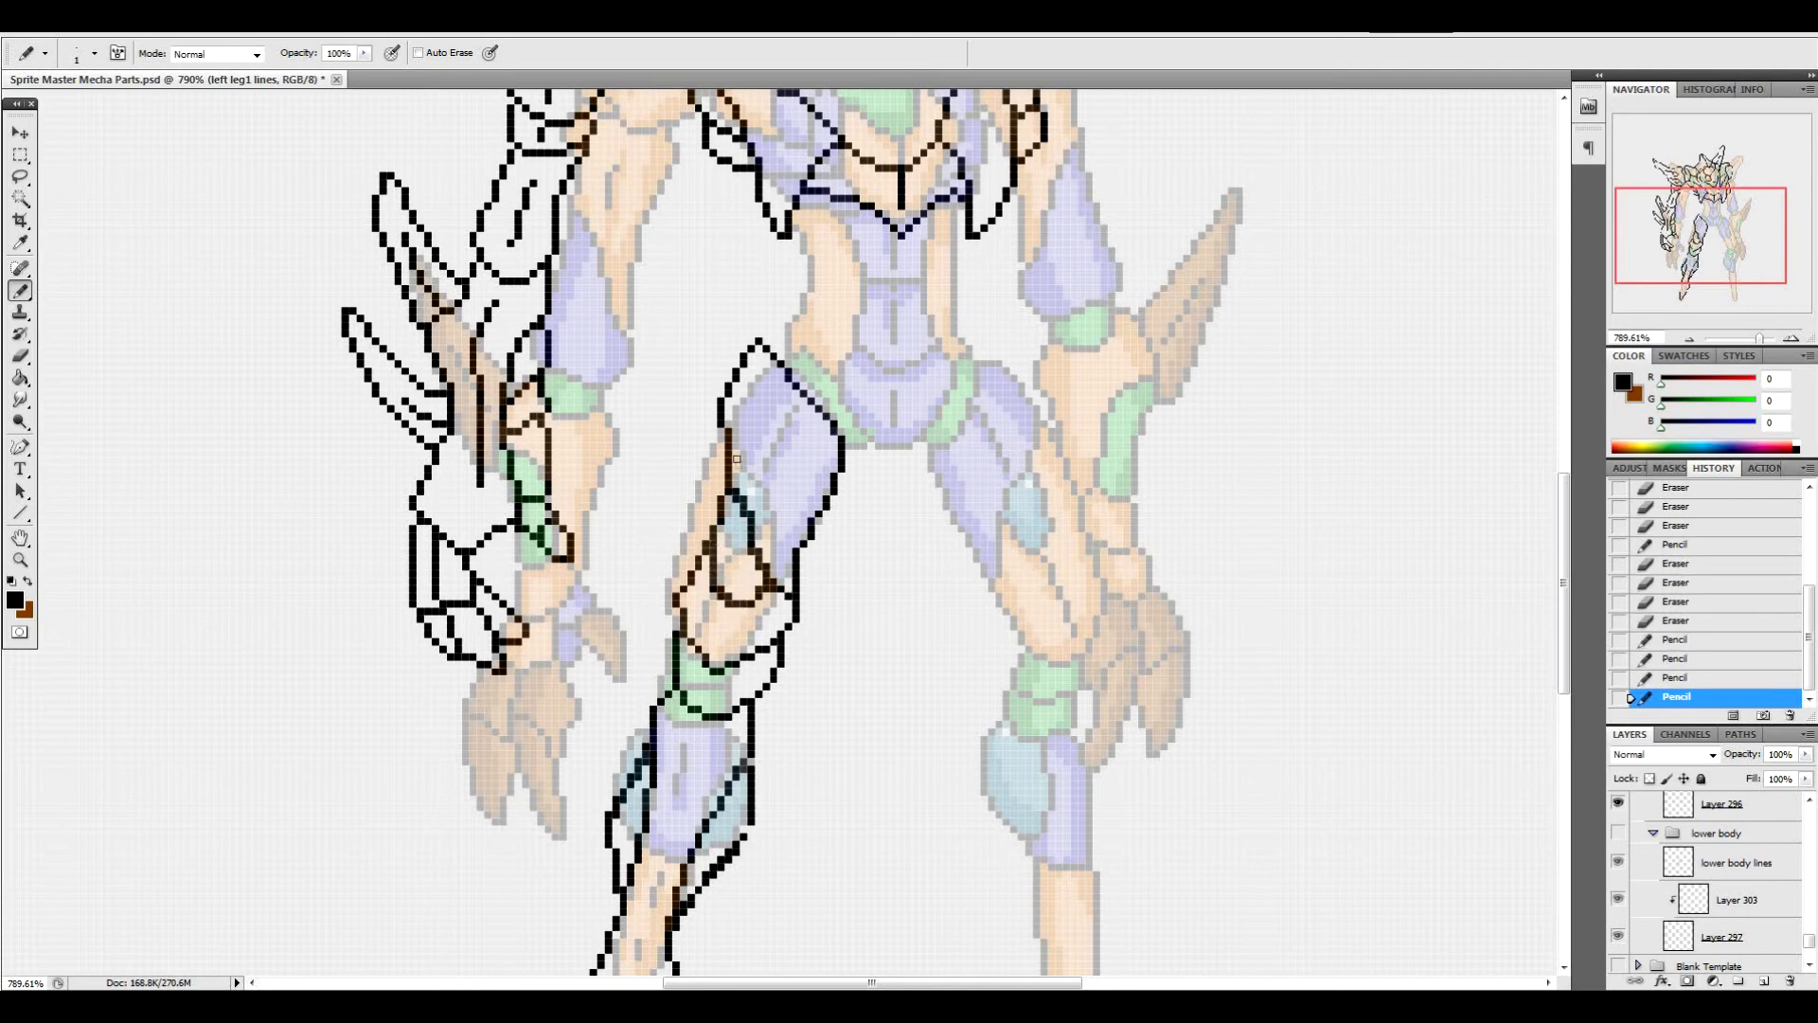
# Thin the lines of the new lower thigh panel and clean its corners
pyautogui.click(744, 494)
pyautogui.click(737, 491)
pyautogui.click(753, 512)
pyautogui.click(757, 566)
pyautogui.click(764, 587)
pyautogui.click(726, 592)
pyautogui.click(724, 595)
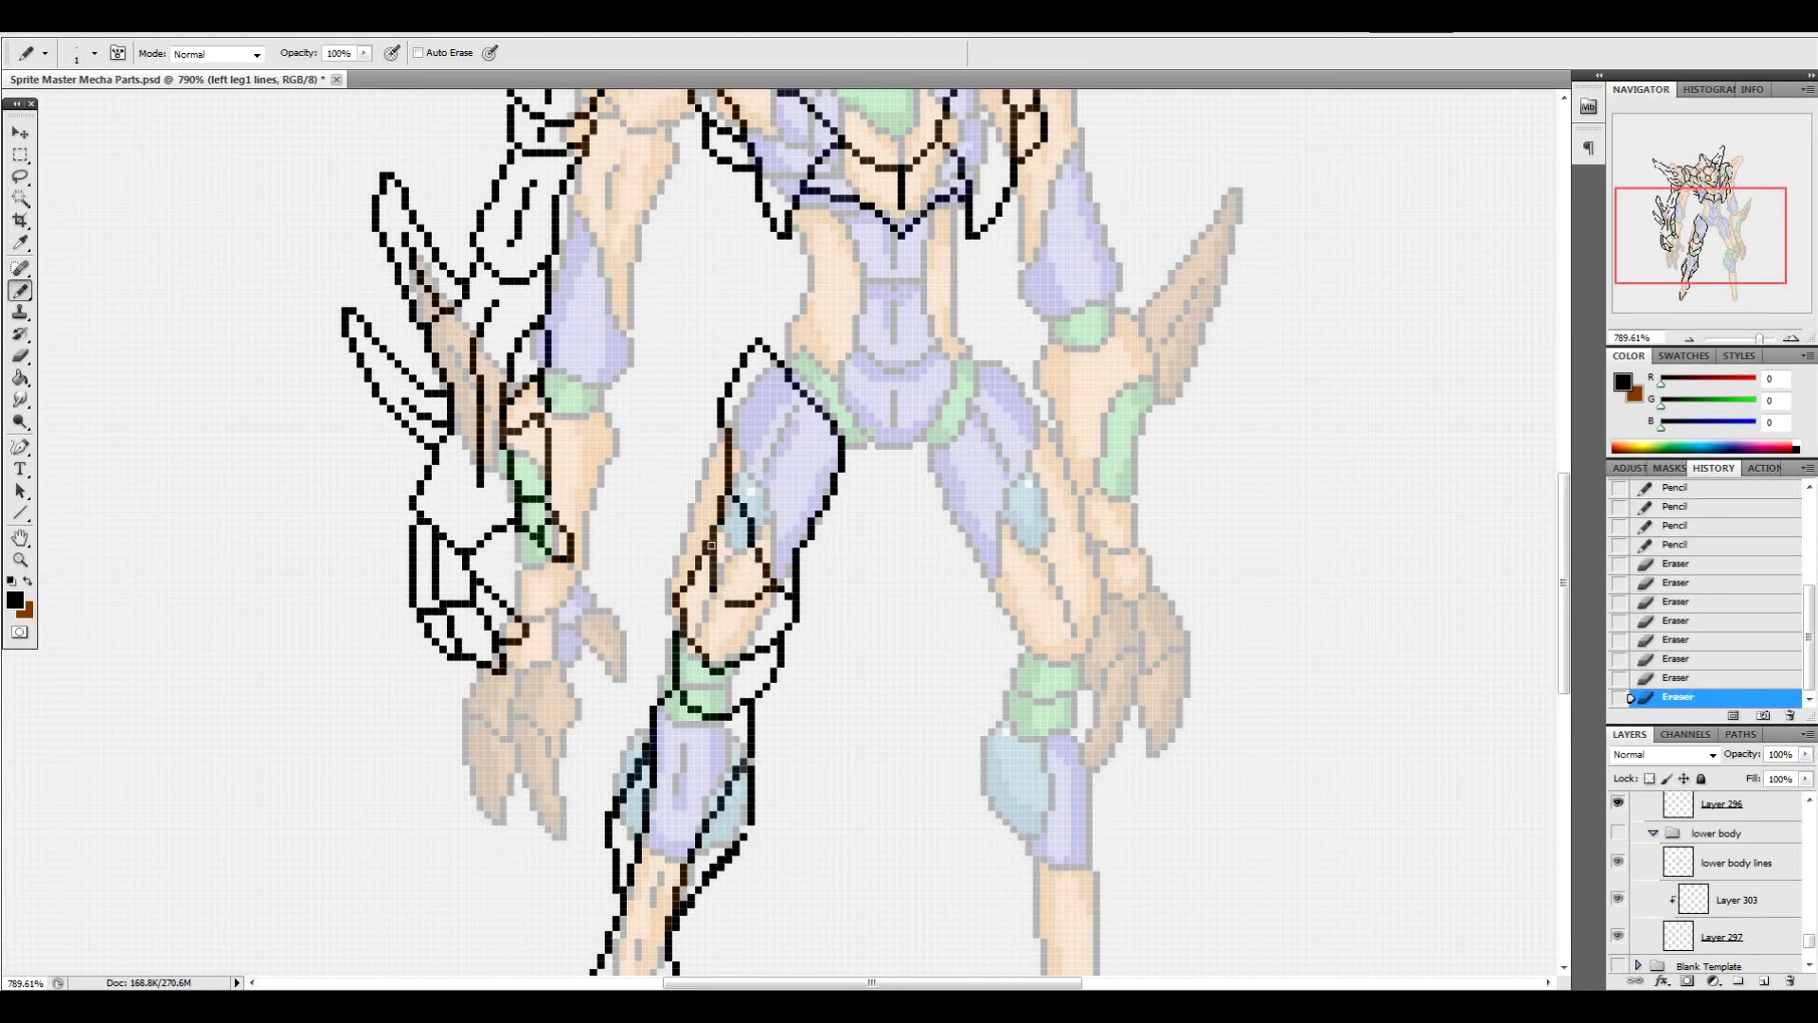
pyautogui.click(723, 536)
pyautogui.click(720, 595)
# Pencil a diagonal accent line from the thigh panel toward the hip and a short accent above the knee
pyautogui.moveTo(751, 502); pyautogui.dragTo(789, 408)
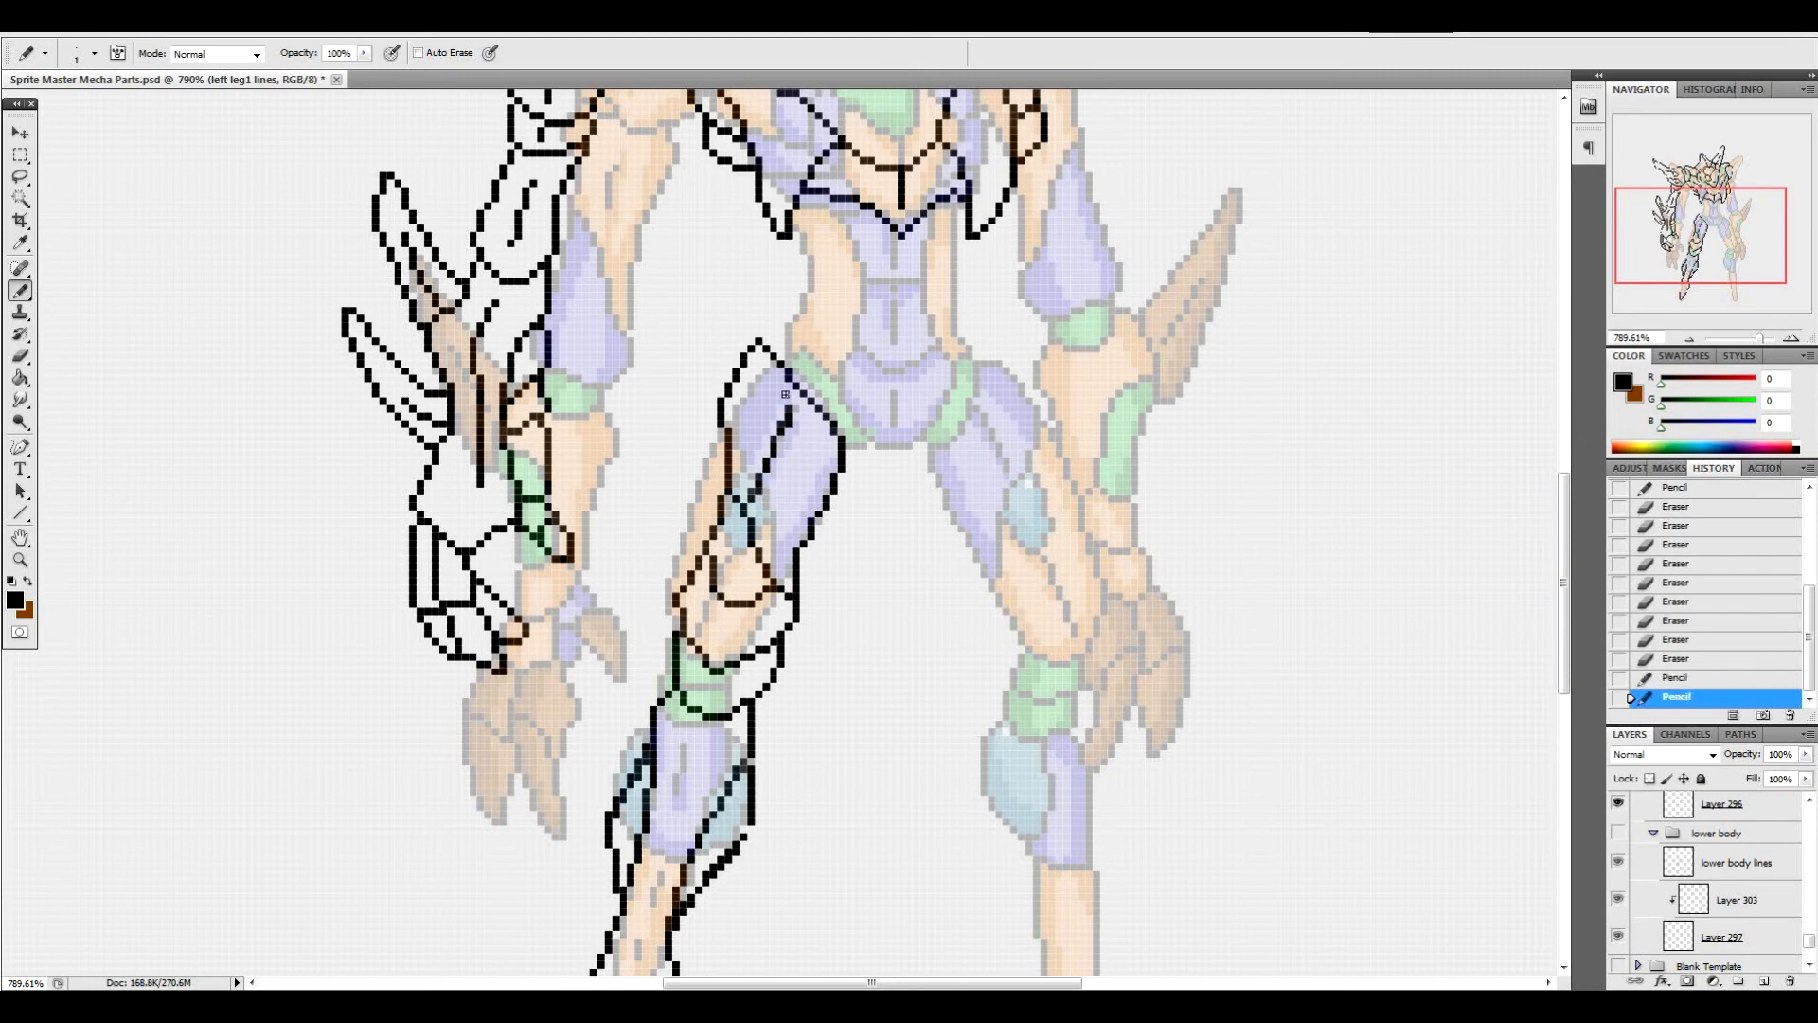
pyautogui.click(754, 486)
pyautogui.click(752, 484)
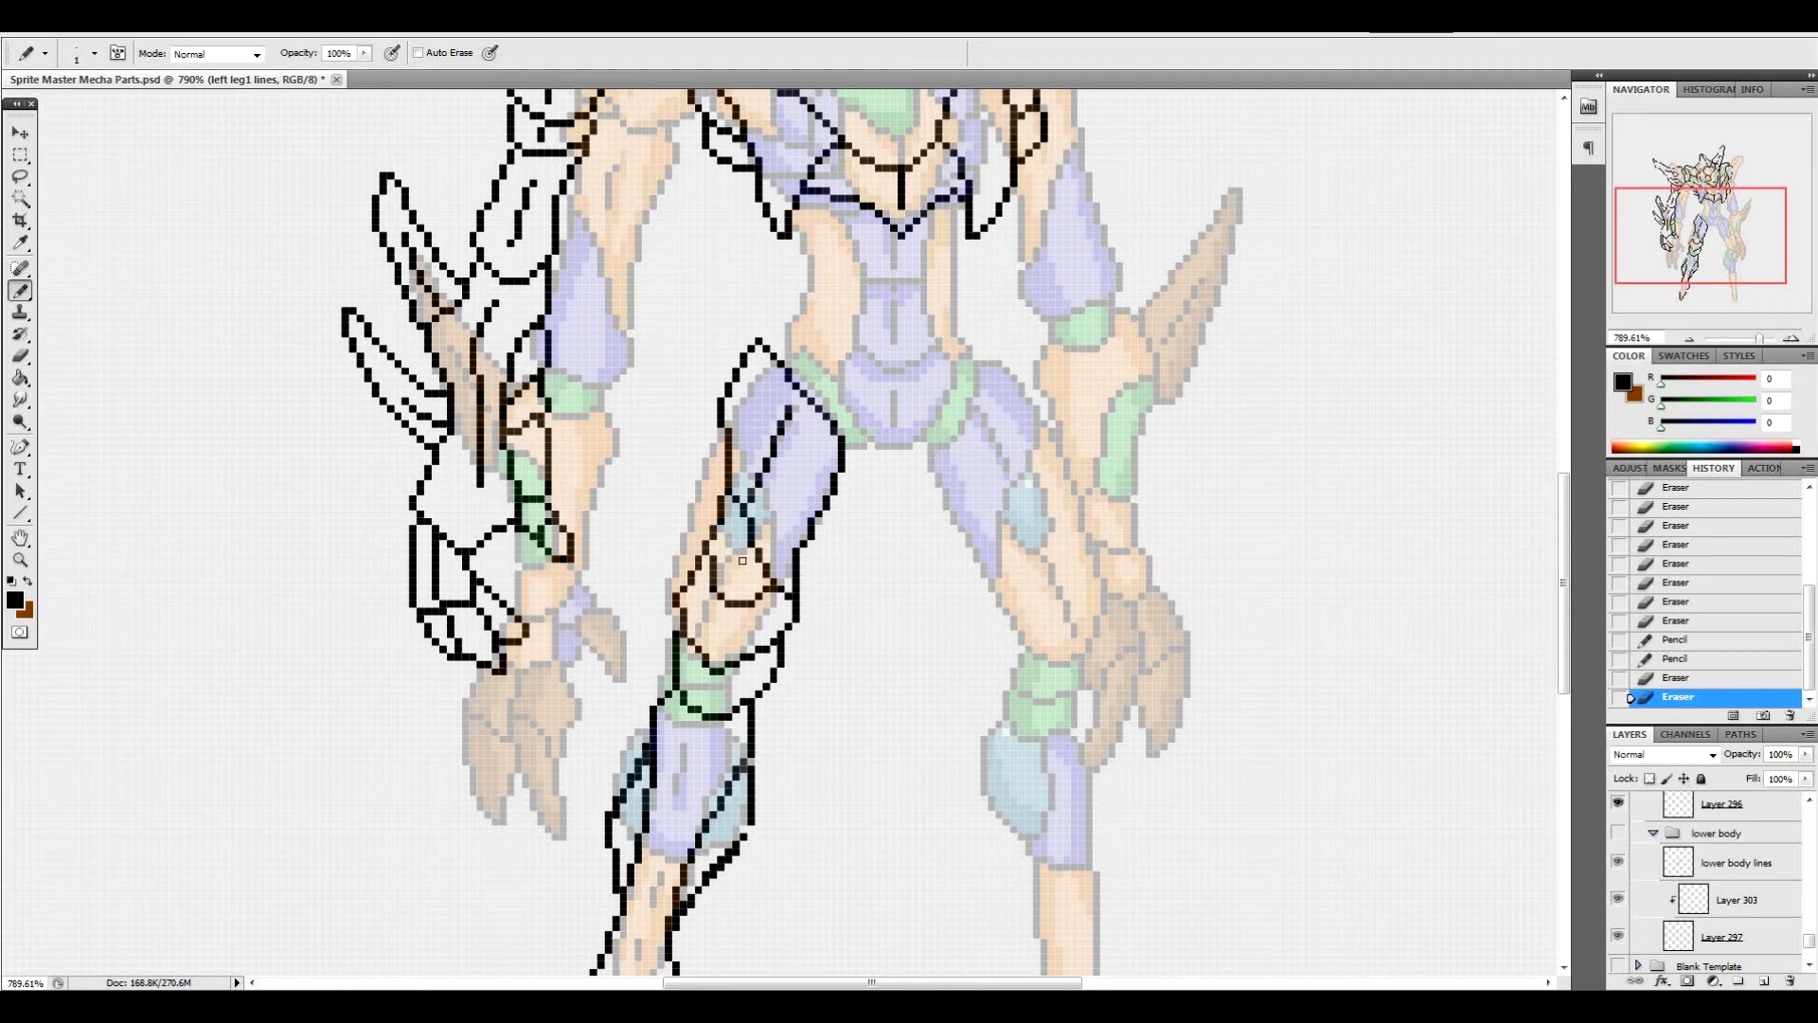
pyautogui.moveTo(725, 619)
pyautogui.mouseDown()
pyautogui.moveTo(732, 535)
pyautogui.moveTo(719, 564)
pyautogui.moveTo(755, 533)
pyautogui.moveTo(753, 497)
pyautogui.moveTo(713, 559)
pyautogui.mouseUp()
pyautogui.click(733, 622)
# Pencil a centre line down the left shin and a band across the ankle
pyautogui.moveTo(1563, 540); pyautogui.dragTo(1501, 588)
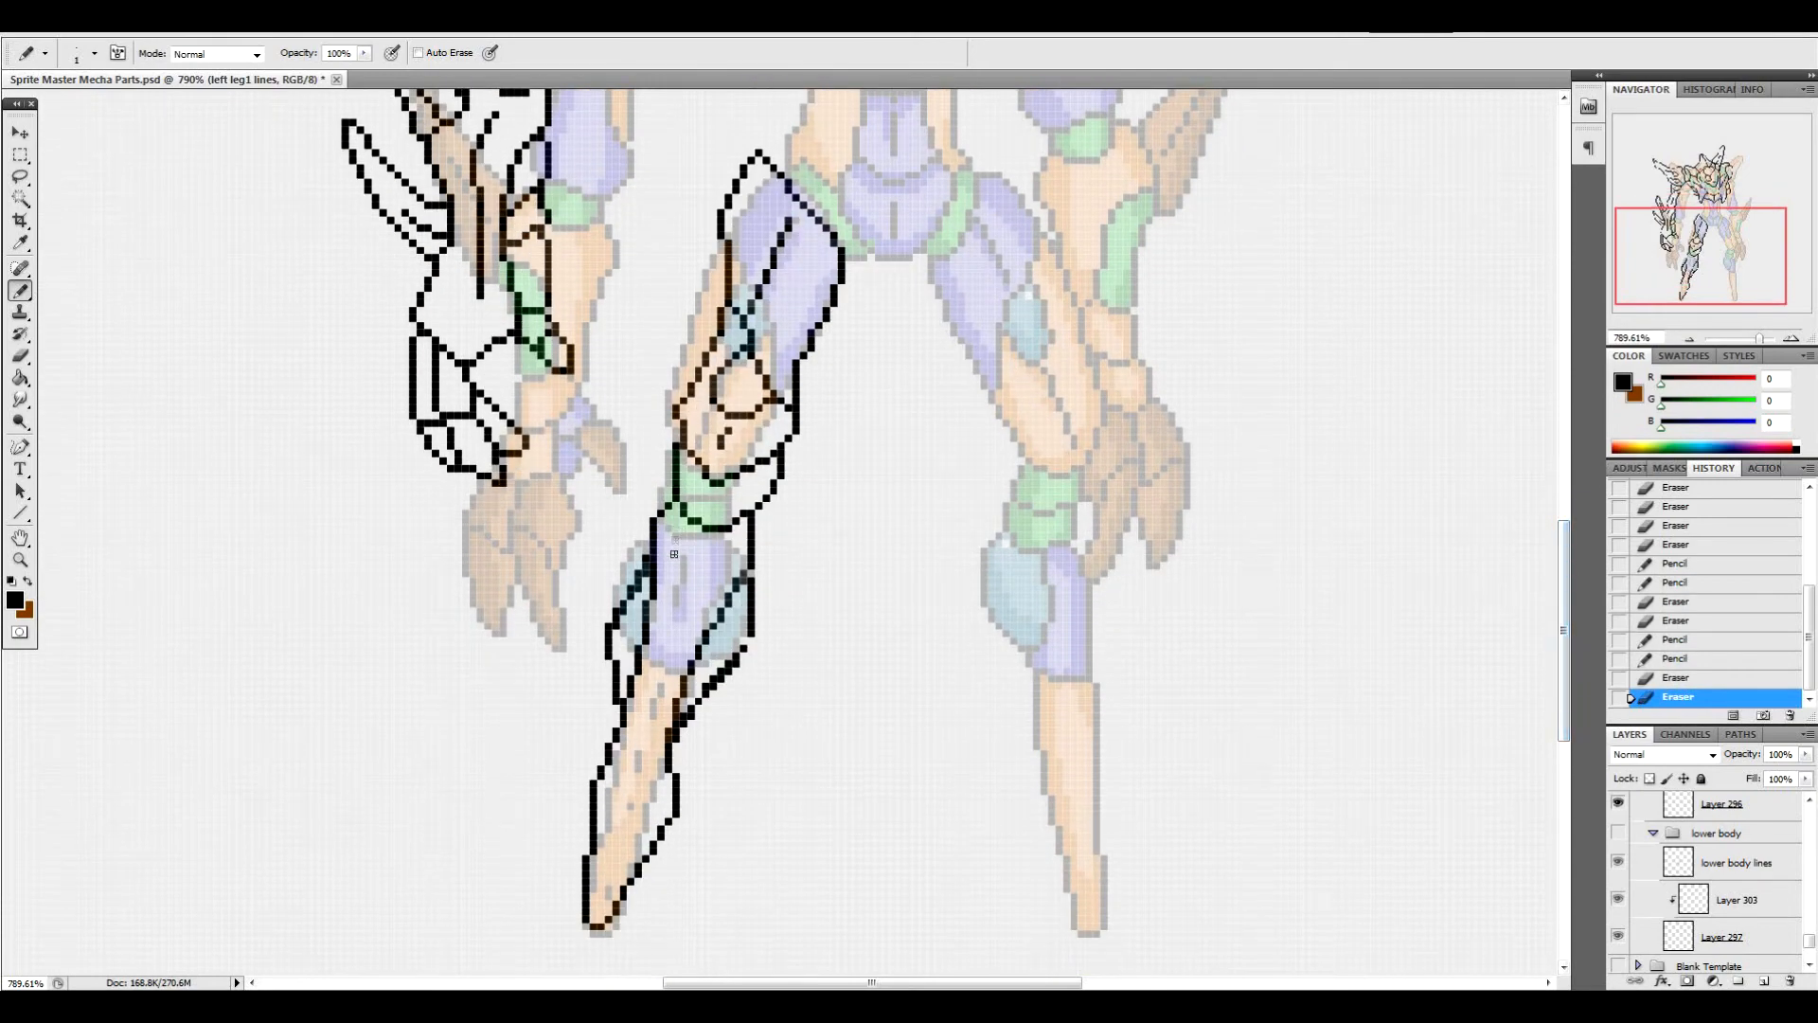
pyautogui.moveTo(692, 565)
pyautogui.mouseDown()
pyautogui.moveTo(636, 758)
pyautogui.moveTo(657, 746)
pyautogui.mouseUp()
pyautogui.click(621, 748)
pyautogui.click(609, 746)
pyautogui.click(622, 753)
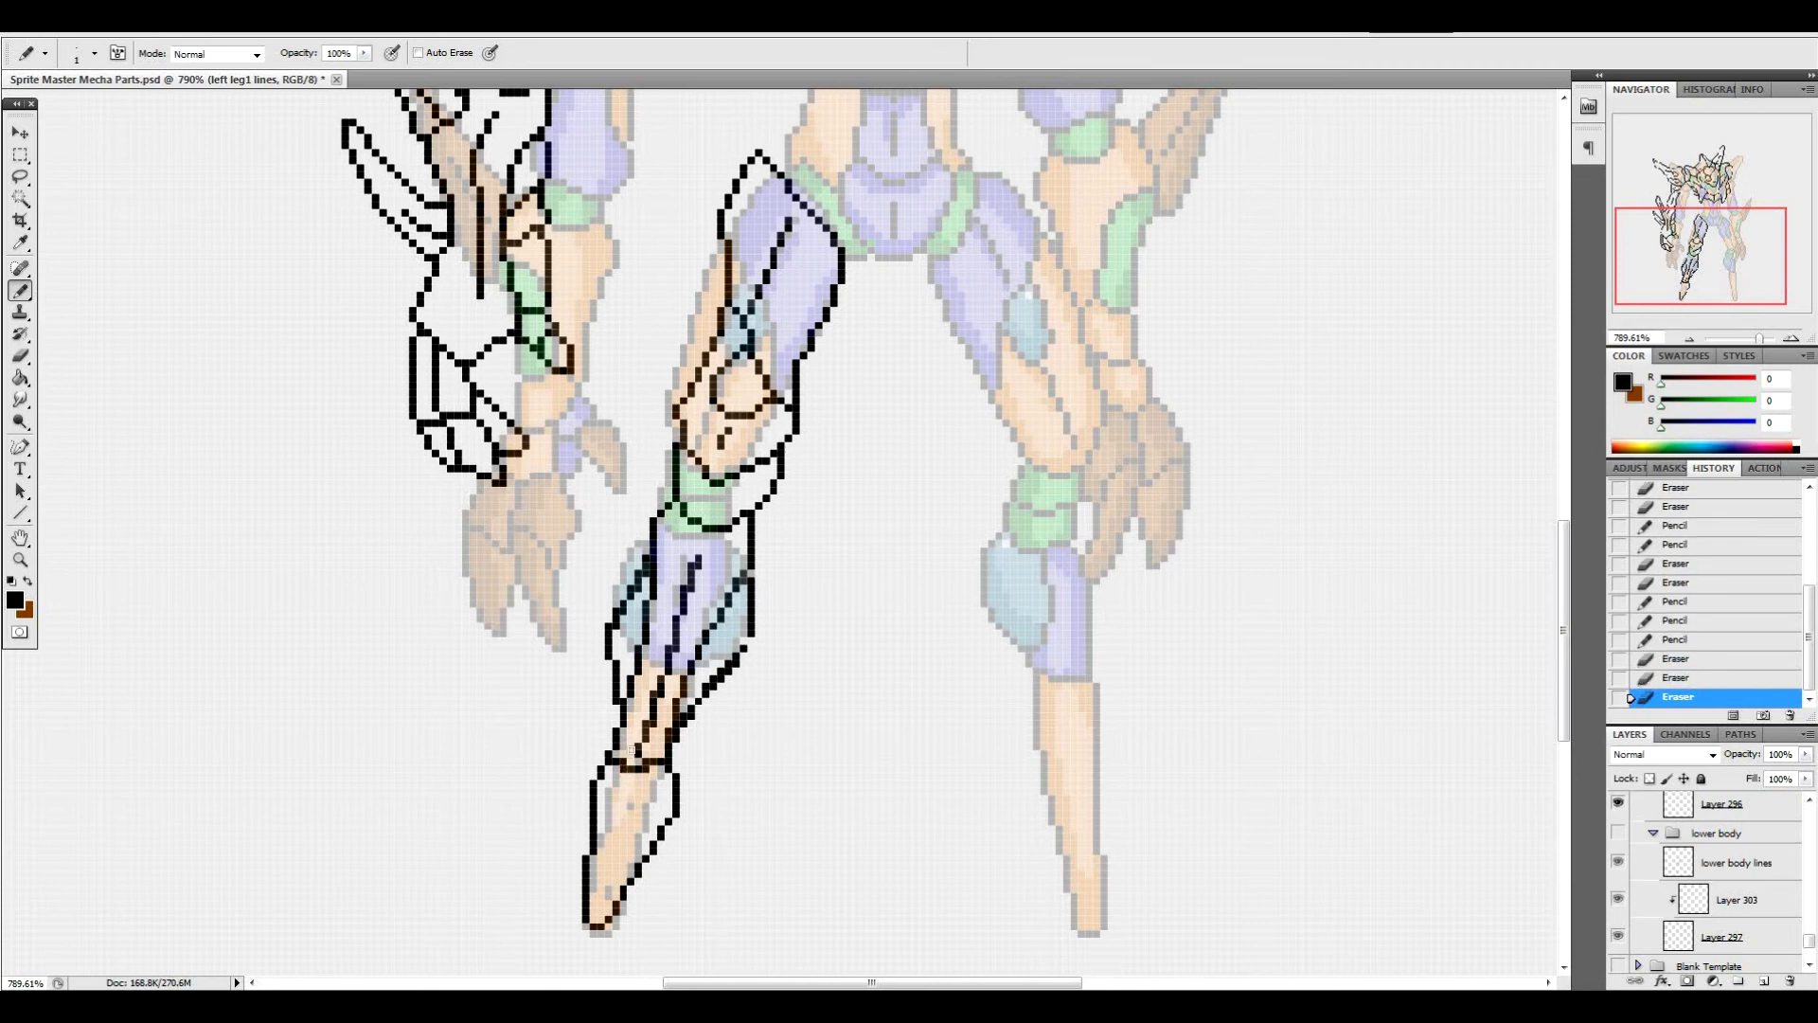
# Thin the ankle band, the shin centre line and the upper edge of the outer calf plate
pyautogui.click(625, 767)
pyautogui.click(652, 767)
pyautogui.click(658, 723)
pyautogui.click(662, 693)
pyautogui.click(693, 587)
pyautogui.click(644, 558)
pyautogui.click(642, 574)
pyautogui.click(640, 588)
pyautogui.click(636, 595)
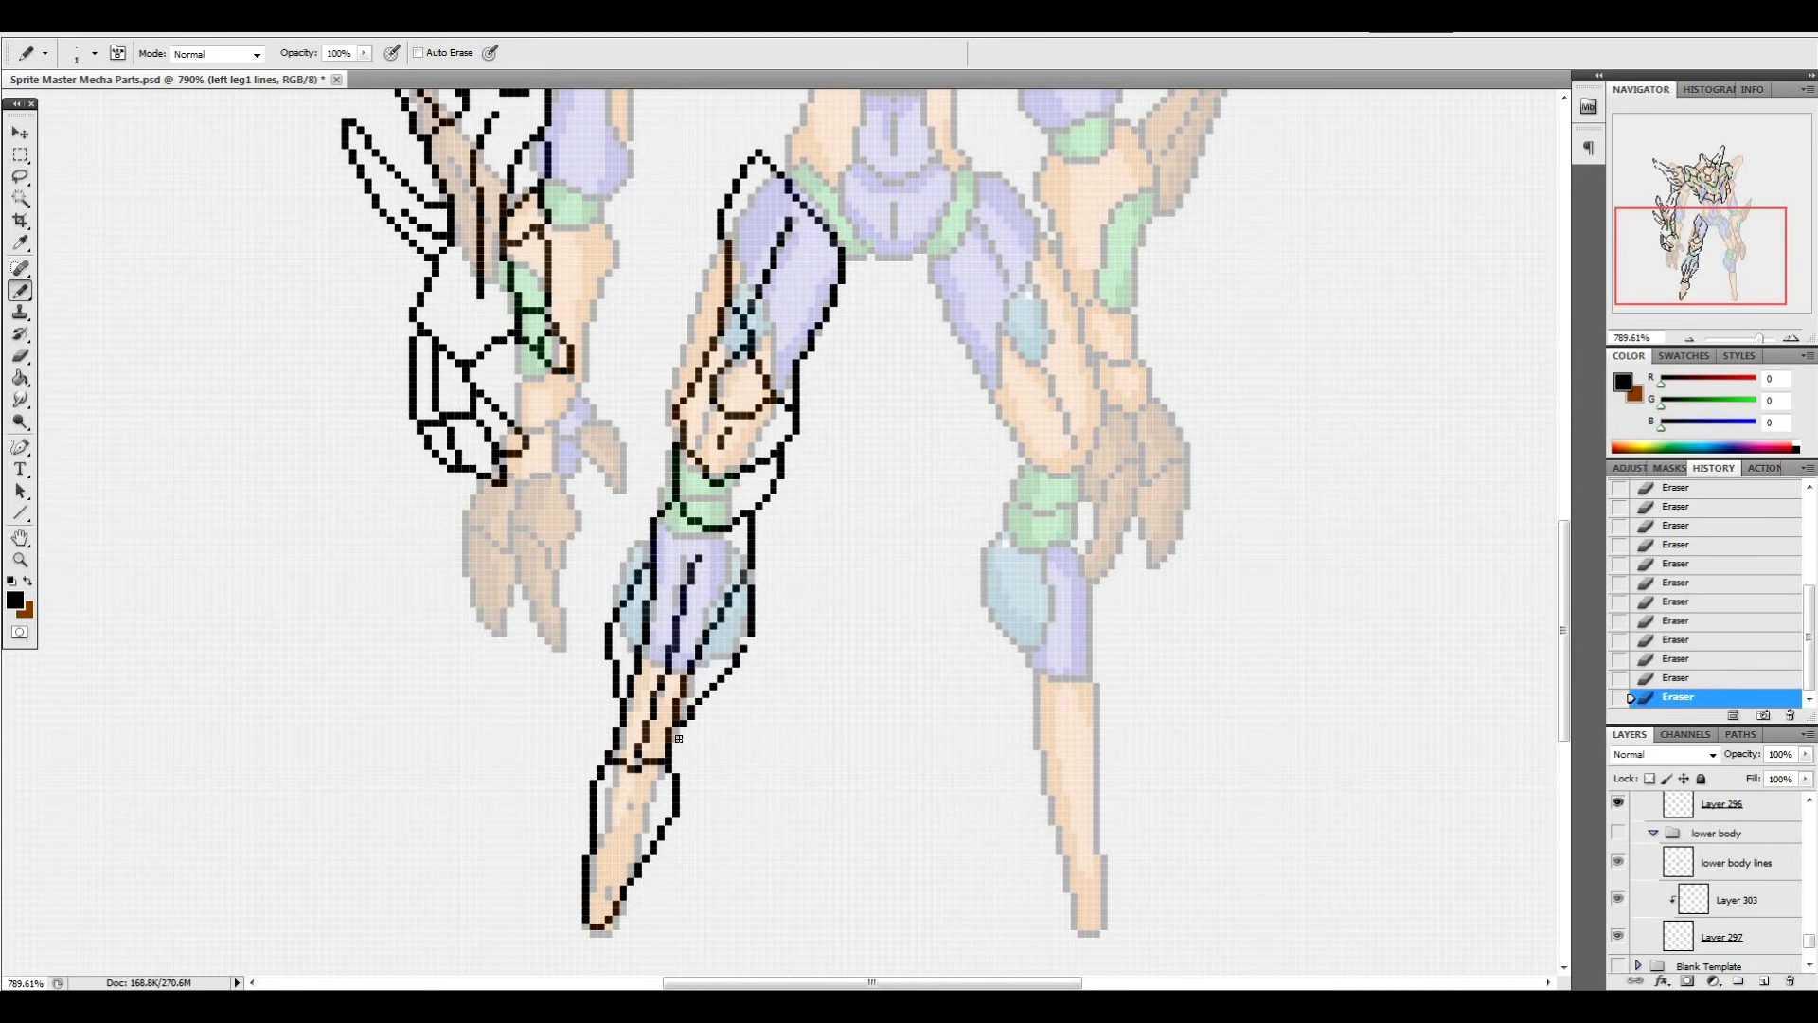
# Touch up the inner calf plate and inner knee edge, and pencil a centre line down the left foot
pyautogui.click(753, 642)
pyautogui.click(755, 575)
pyautogui.click(744, 580)
pyautogui.click(795, 405)
pyautogui.moveTo(632, 792); pyautogui.dragTo(611, 857)
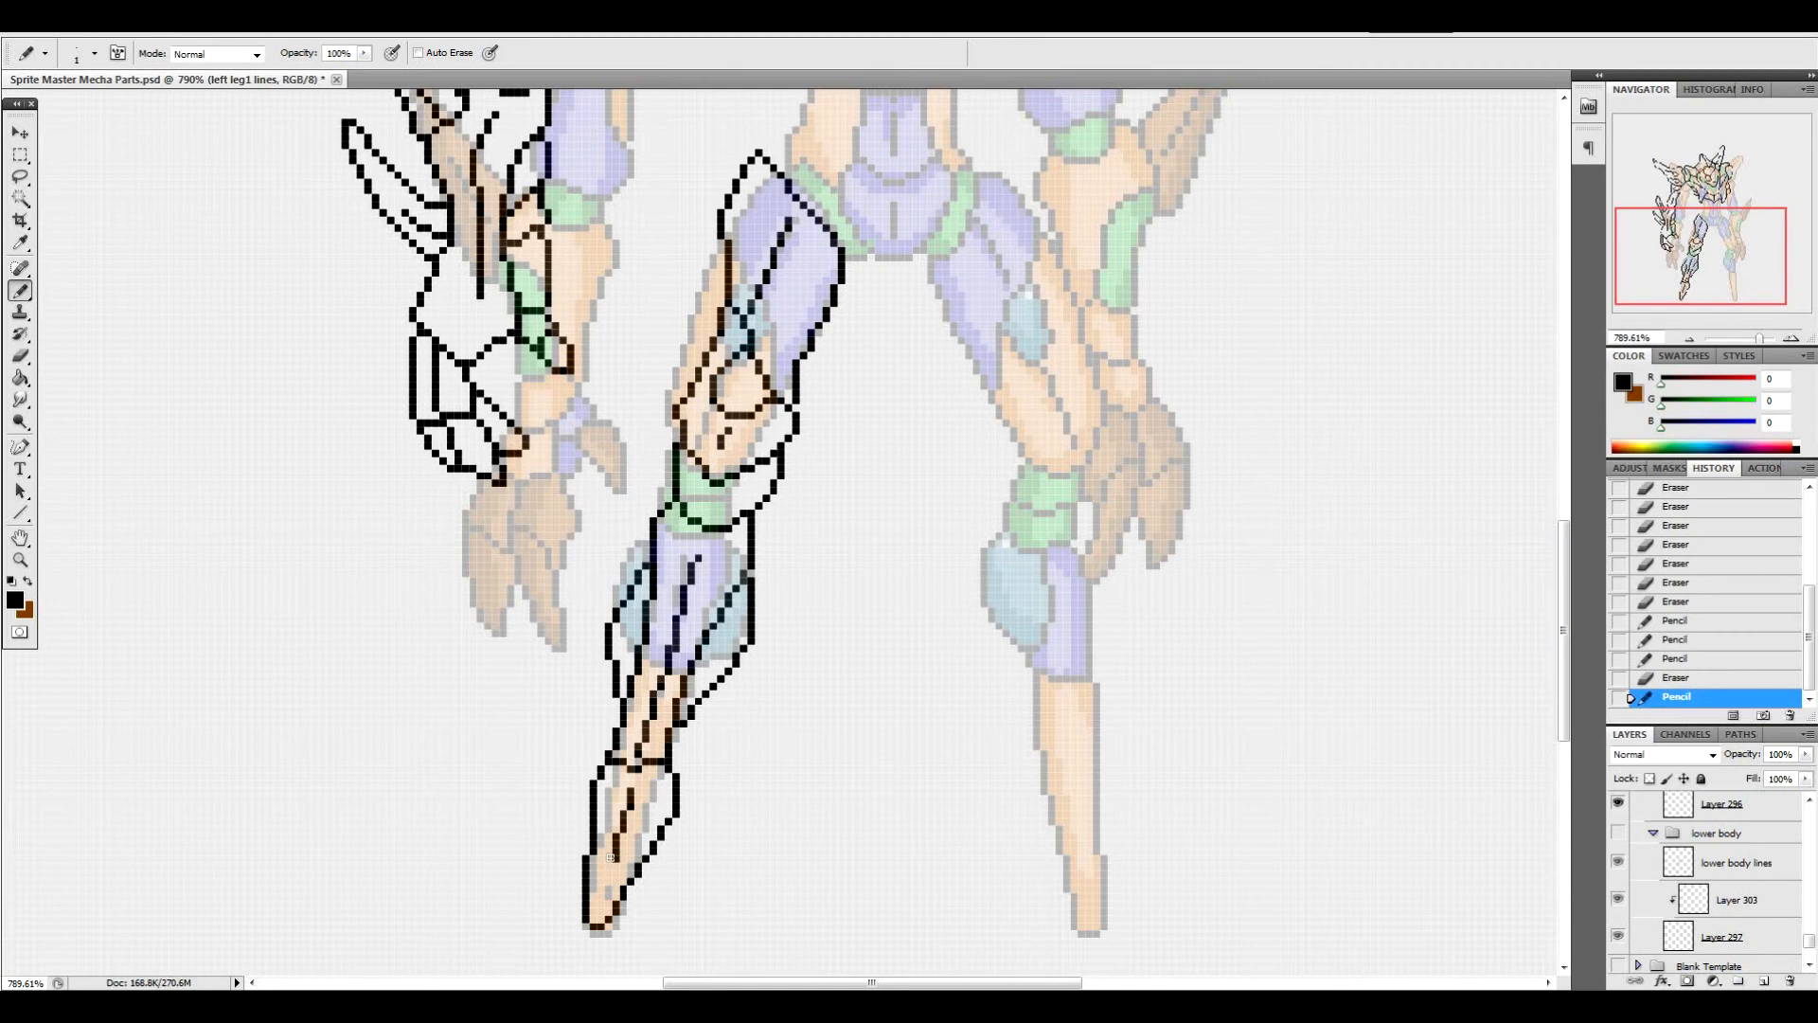
# Reshape the diagonal thigh accent line to a steeper angle and touch up the top of the inner calf plate
pyautogui.click(678, 435)
pyautogui.moveTo(755, 309)
pyautogui.mouseDown()
pyautogui.moveTo(800, 174)
pyautogui.moveTo(765, 311)
pyautogui.mouseUp()
pyautogui.click(767, 282)
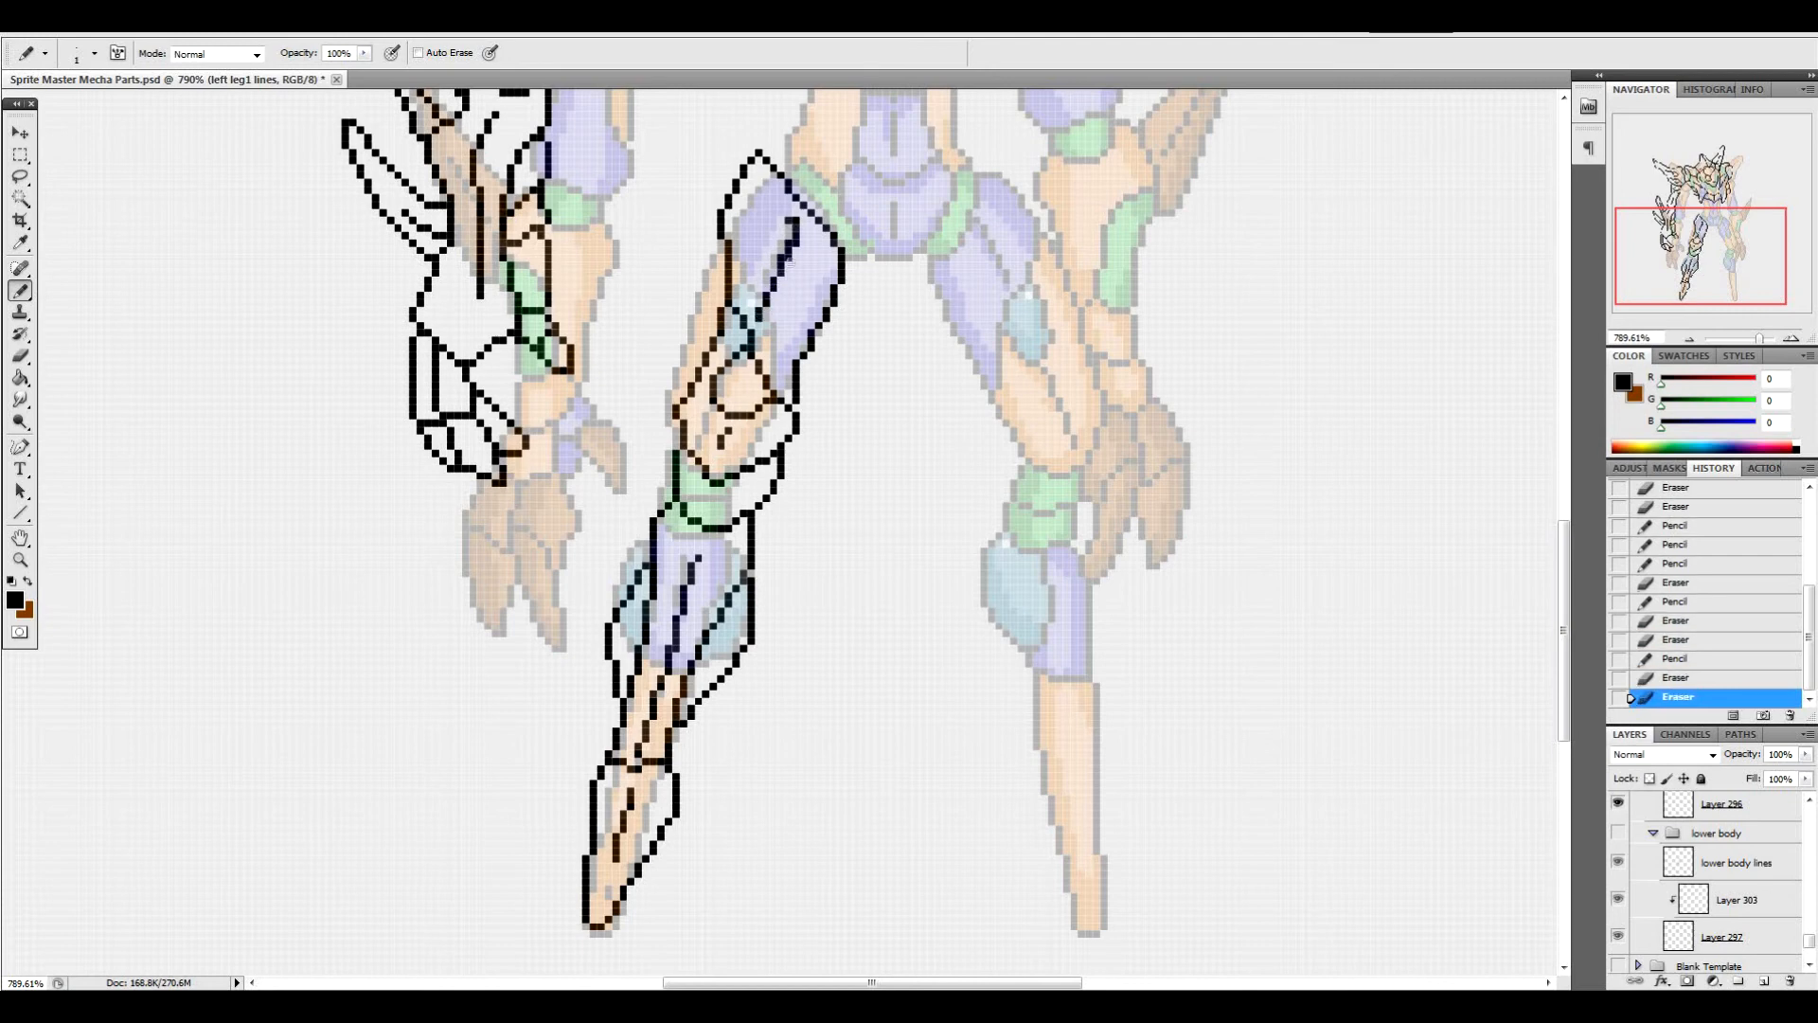
pyautogui.click(795, 247)
pyautogui.click(790, 231)
pyautogui.click(788, 224)
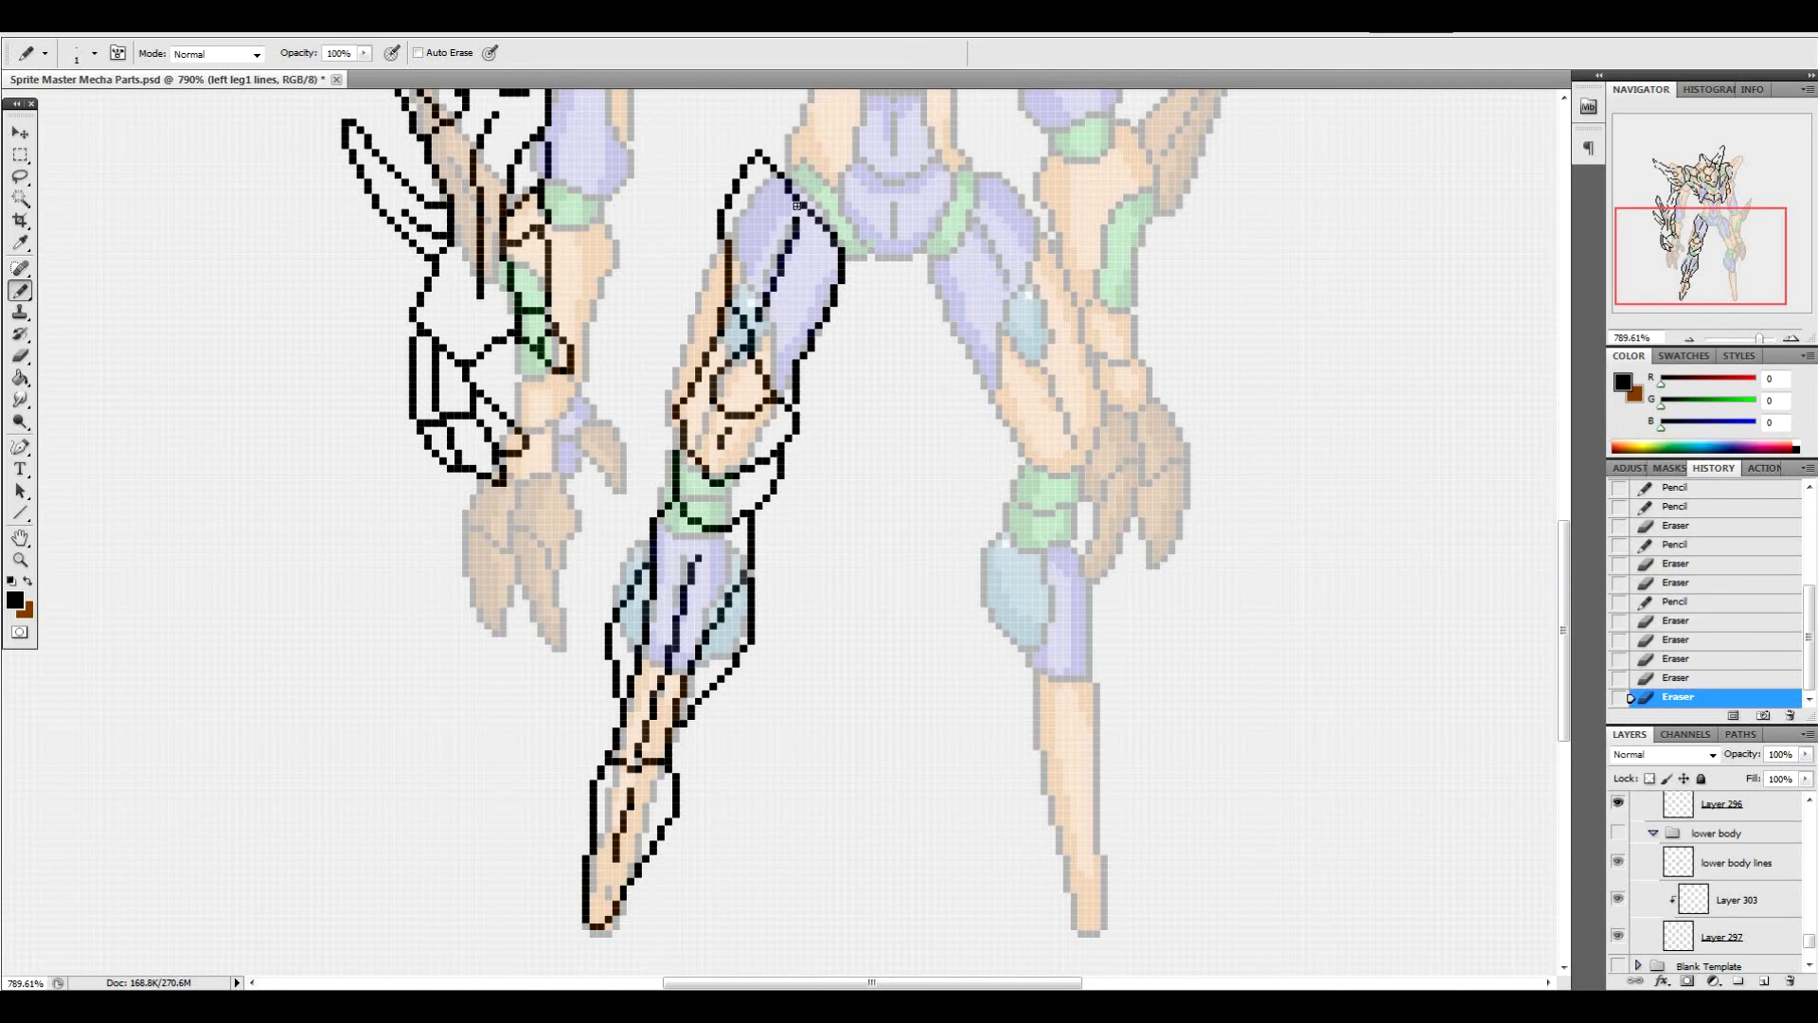
pyautogui.click(743, 574)
pyautogui.click(749, 555)
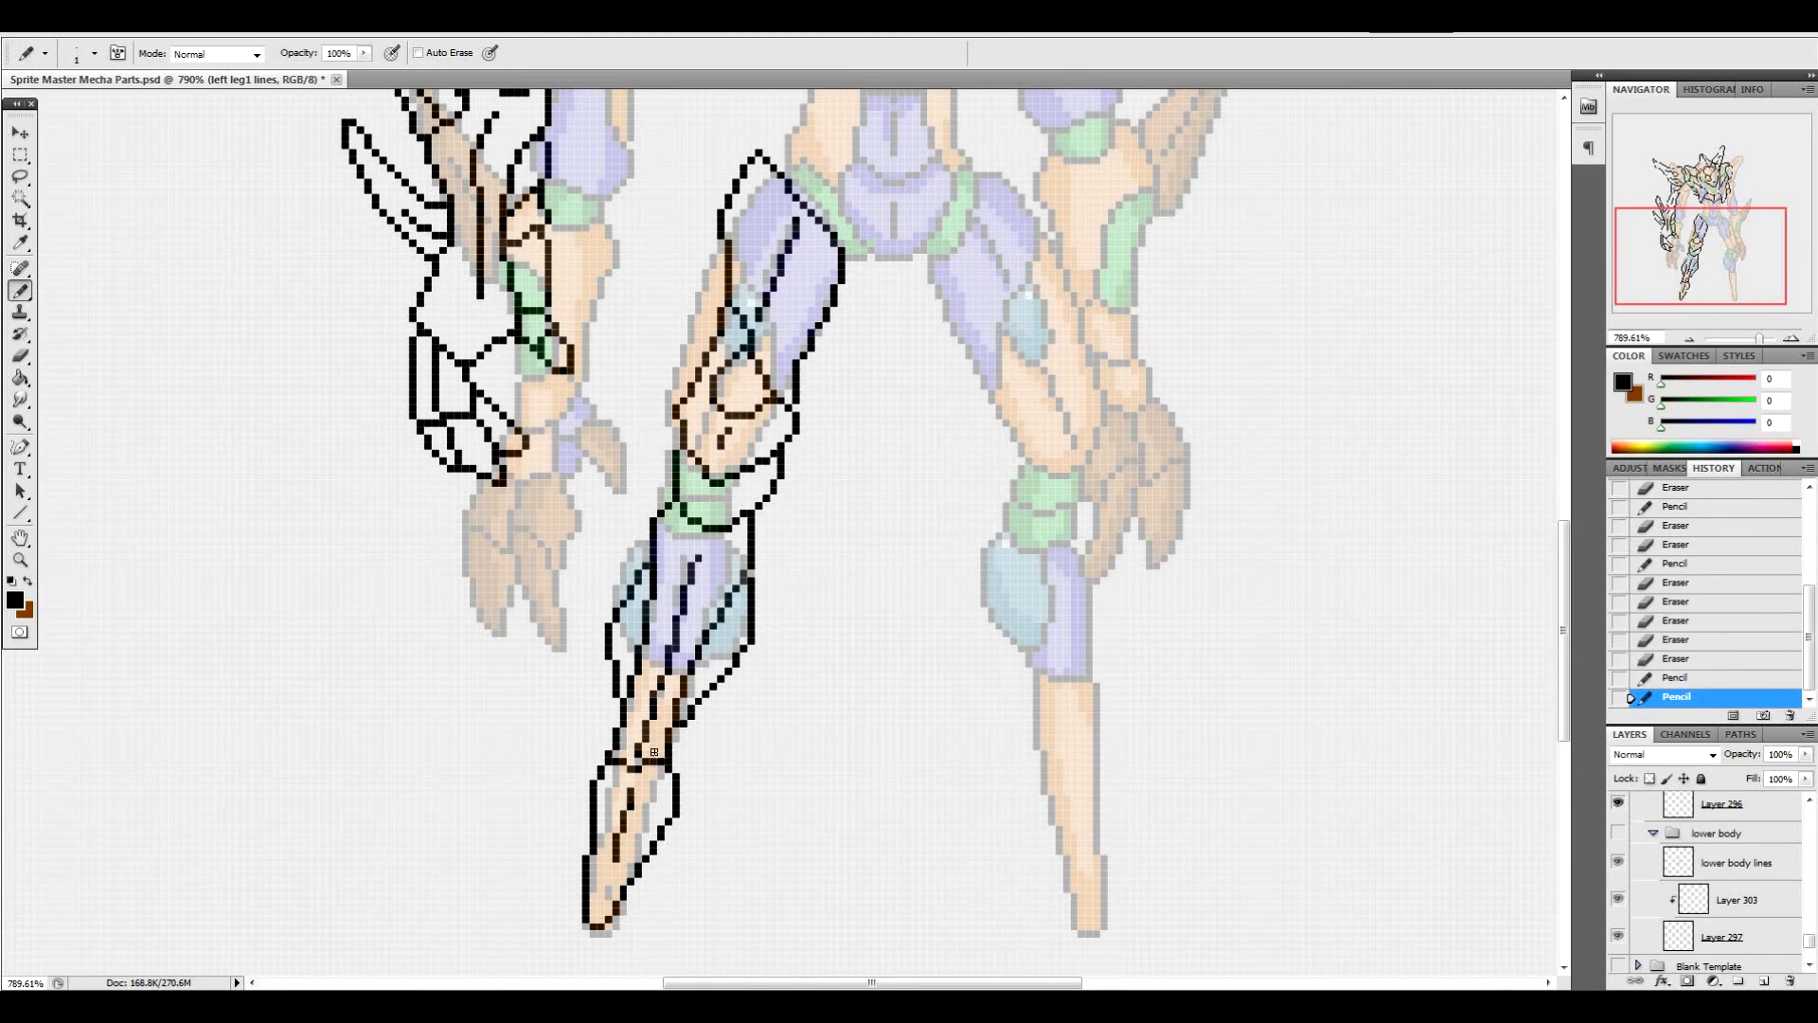
# Reshape the left ankle band into a shallow V and clean its junction with the foot's inner edge
pyautogui.click(620, 761)
pyautogui.moveTo(663, 759); pyautogui.dragTo(655, 761)
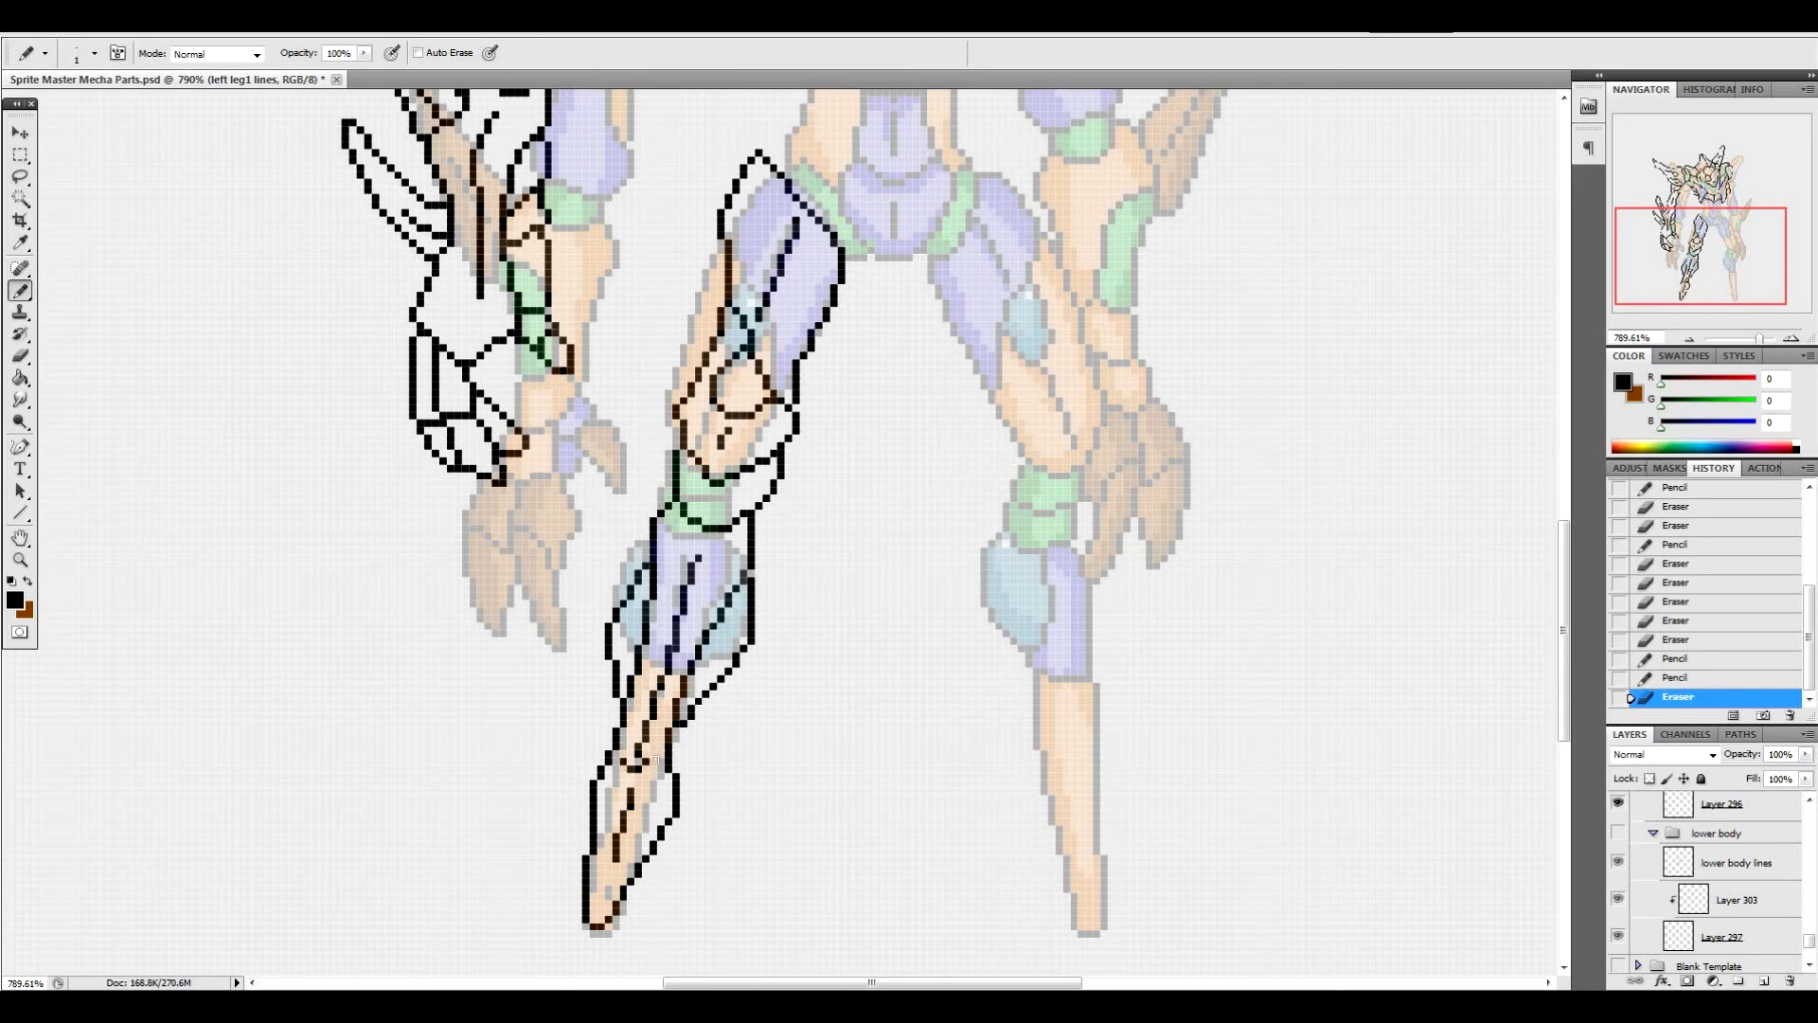
pyautogui.click(654, 758)
pyautogui.click(634, 776)
pyautogui.click(661, 764)
pyautogui.moveTo(654, 768)
pyautogui.mouseDown()
pyautogui.moveTo(627, 769)
pyautogui.moveTo(651, 772)
pyautogui.mouseUp()
pyautogui.click(627, 771)
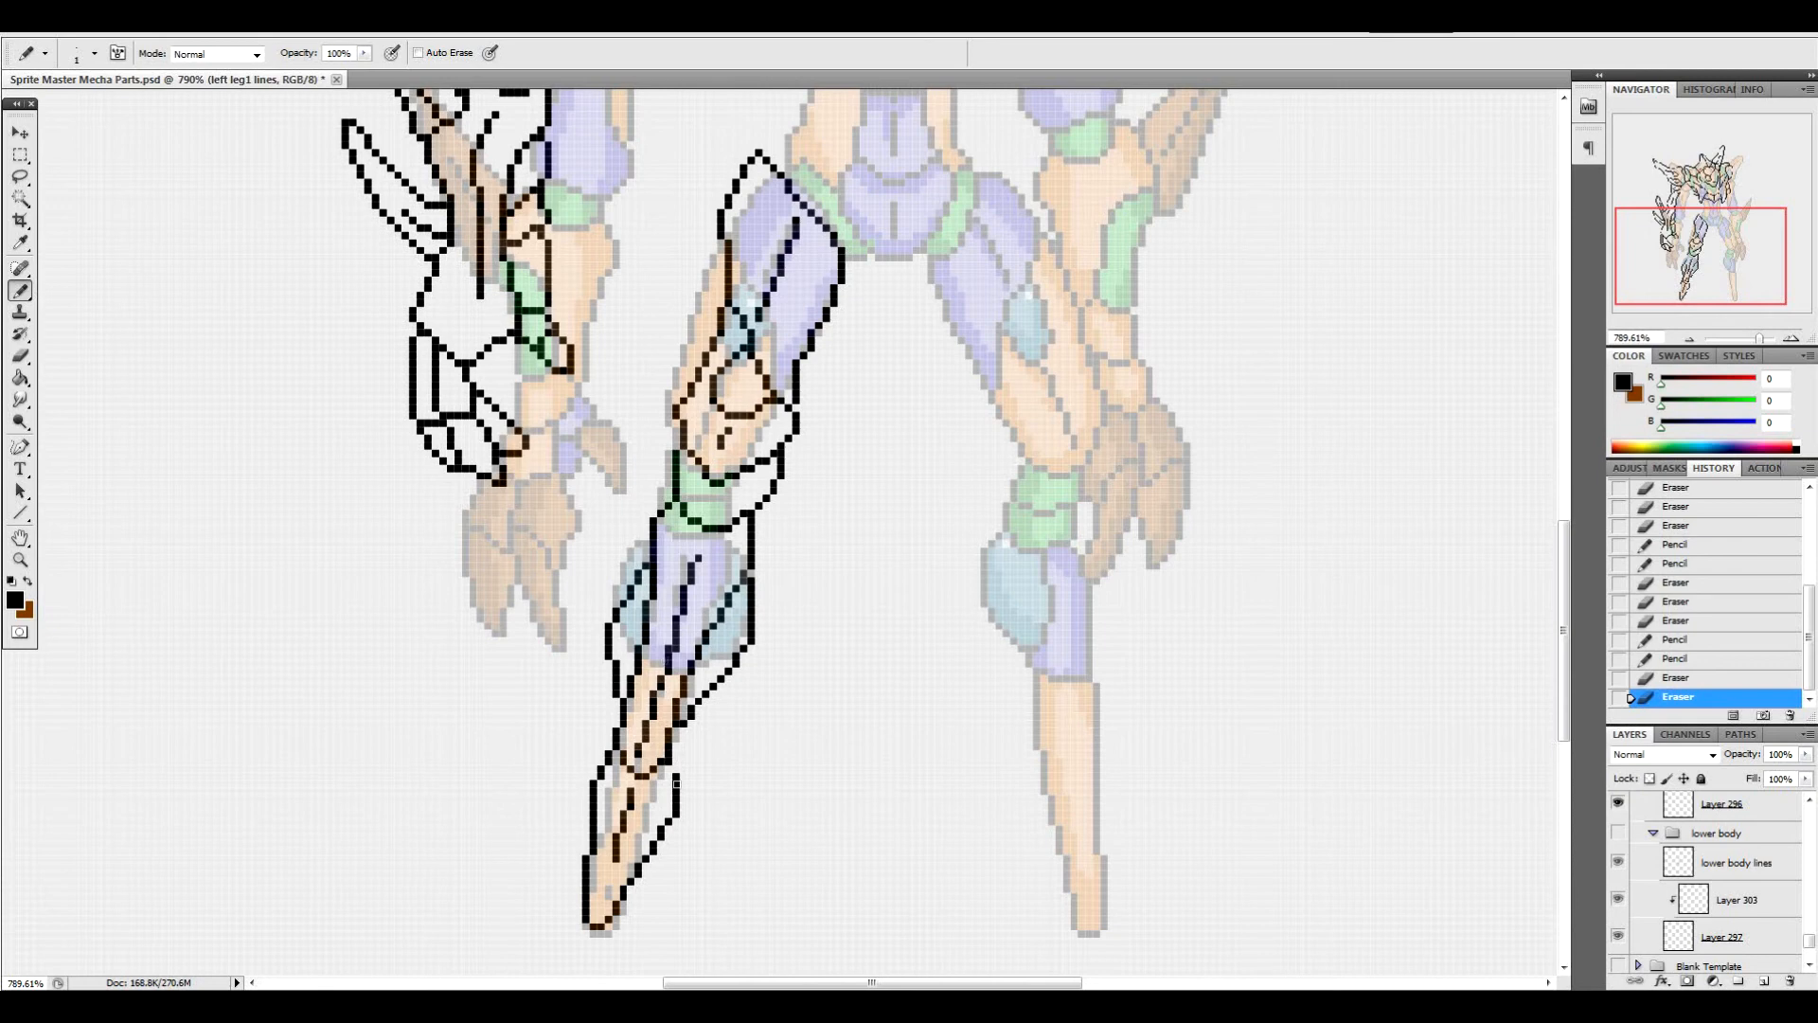
pyautogui.click(673, 769)
pyautogui.click(678, 754)
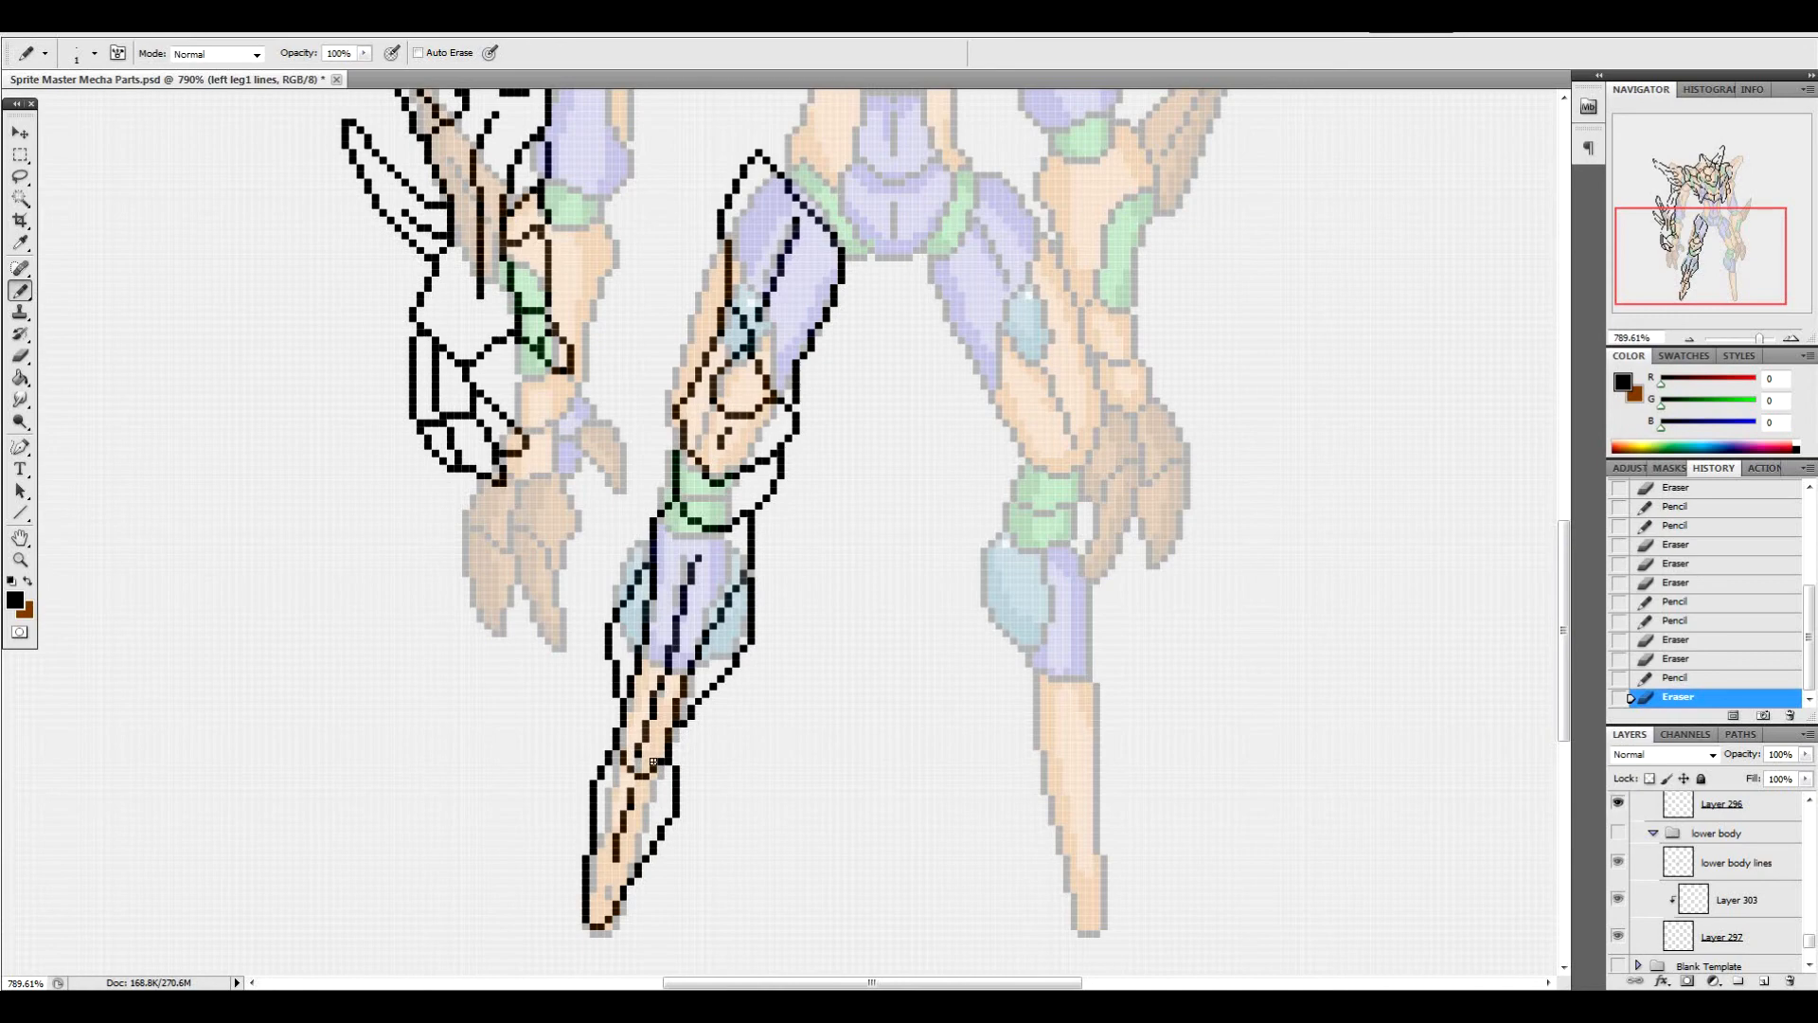
# Duplicate the left leg1 lines layer under the name right leg lines
pyautogui.click(757, 574)
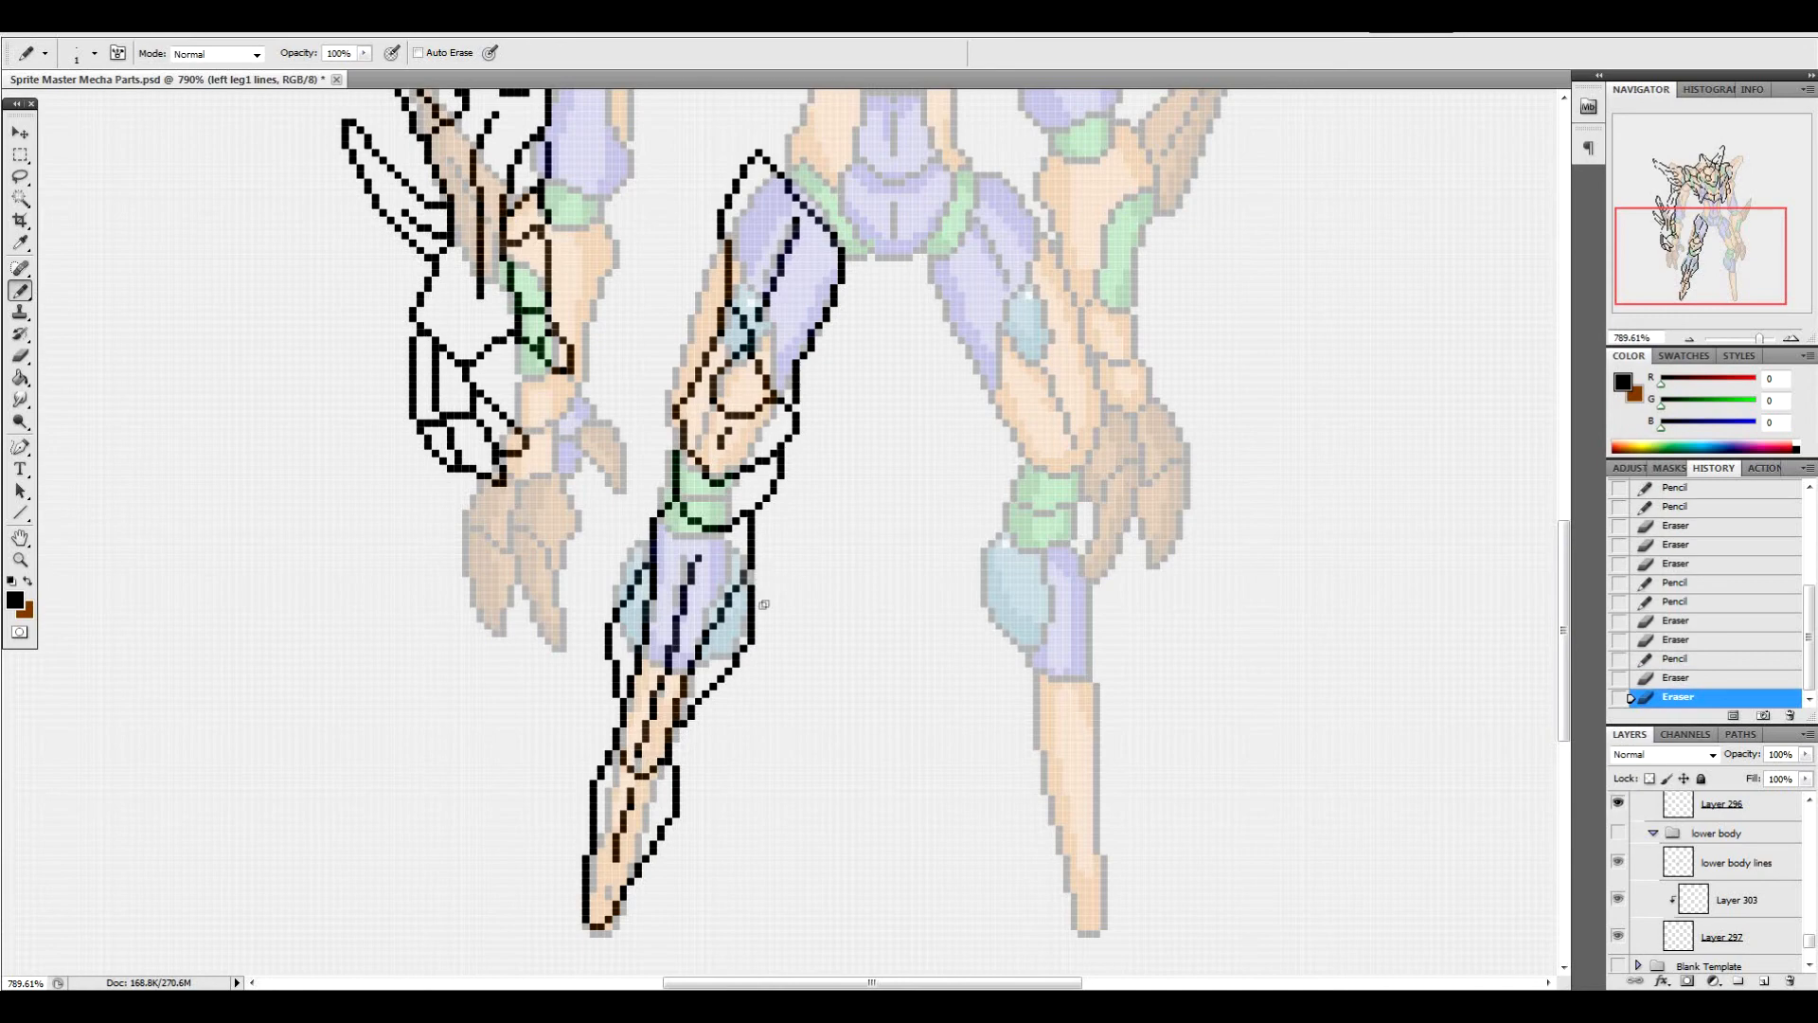
pyautogui.moveTo(938, 983); pyautogui.dragTo(966, 985)
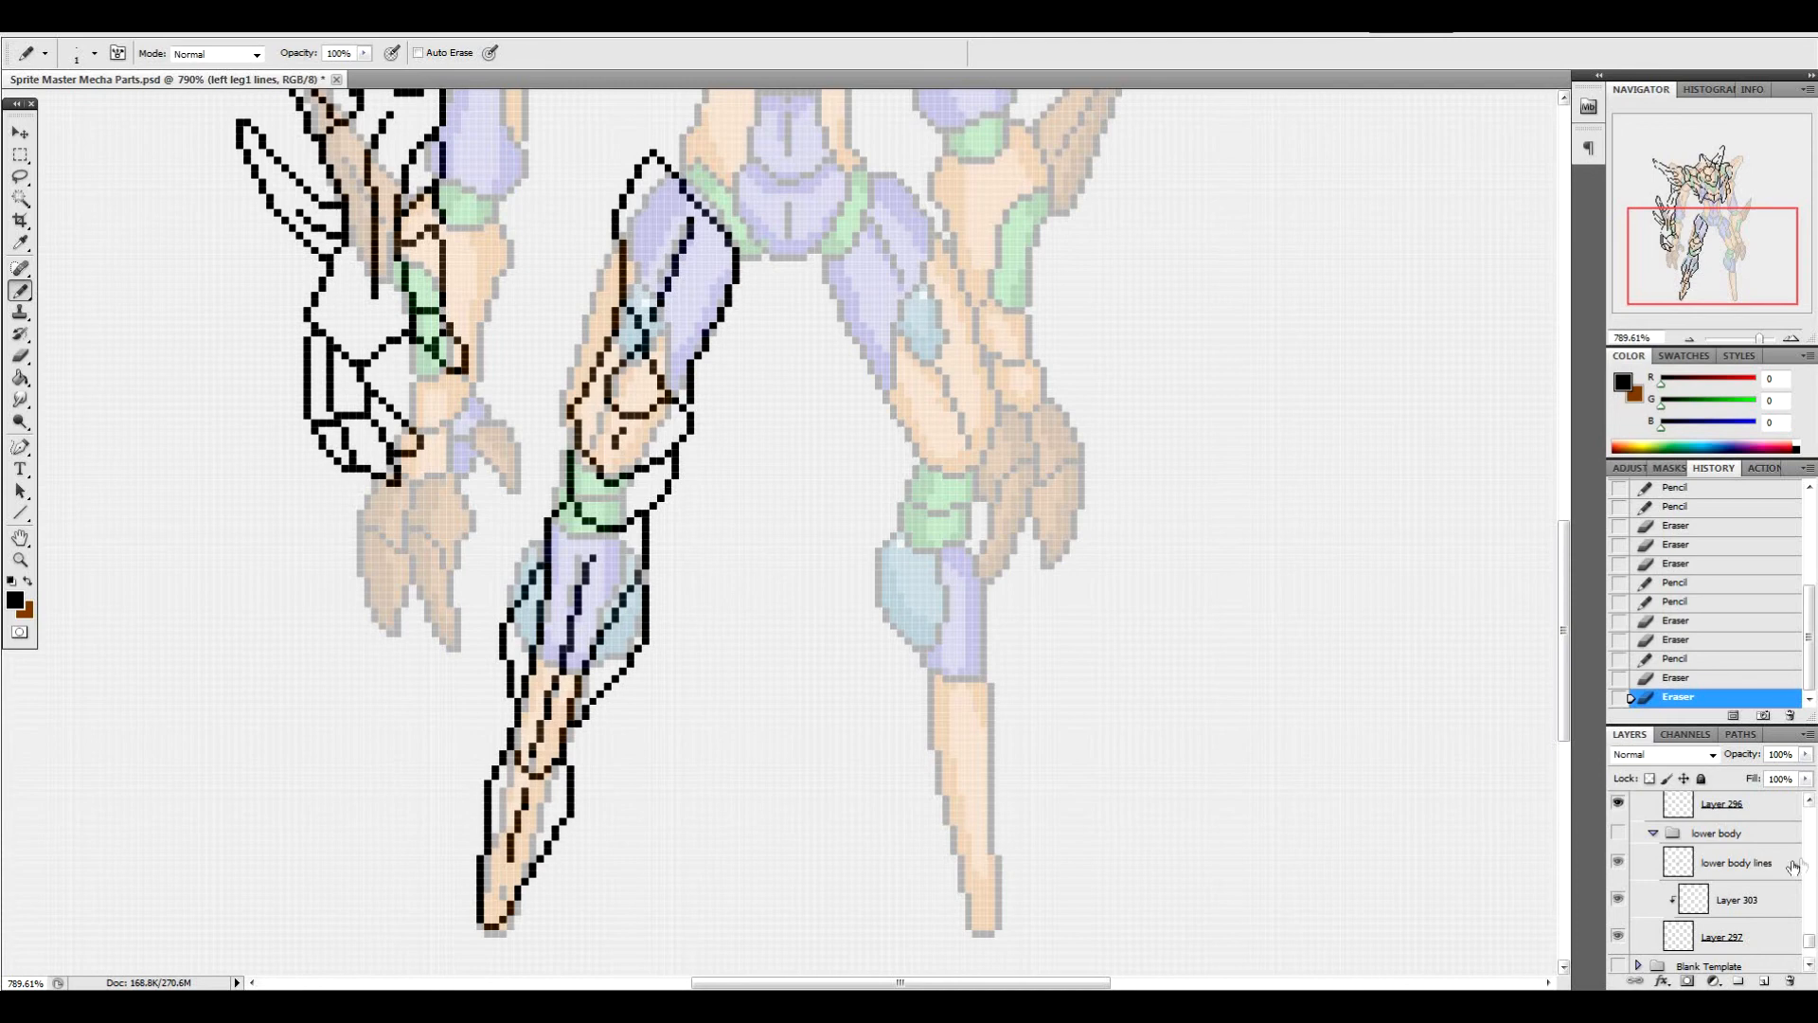
pyautogui.moveTo(1809, 945); pyautogui.dragTo(1809, 917)
pyautogui.scroll(2, 1809, 916)
pyautogui.scroll(-1, 1811, 923)
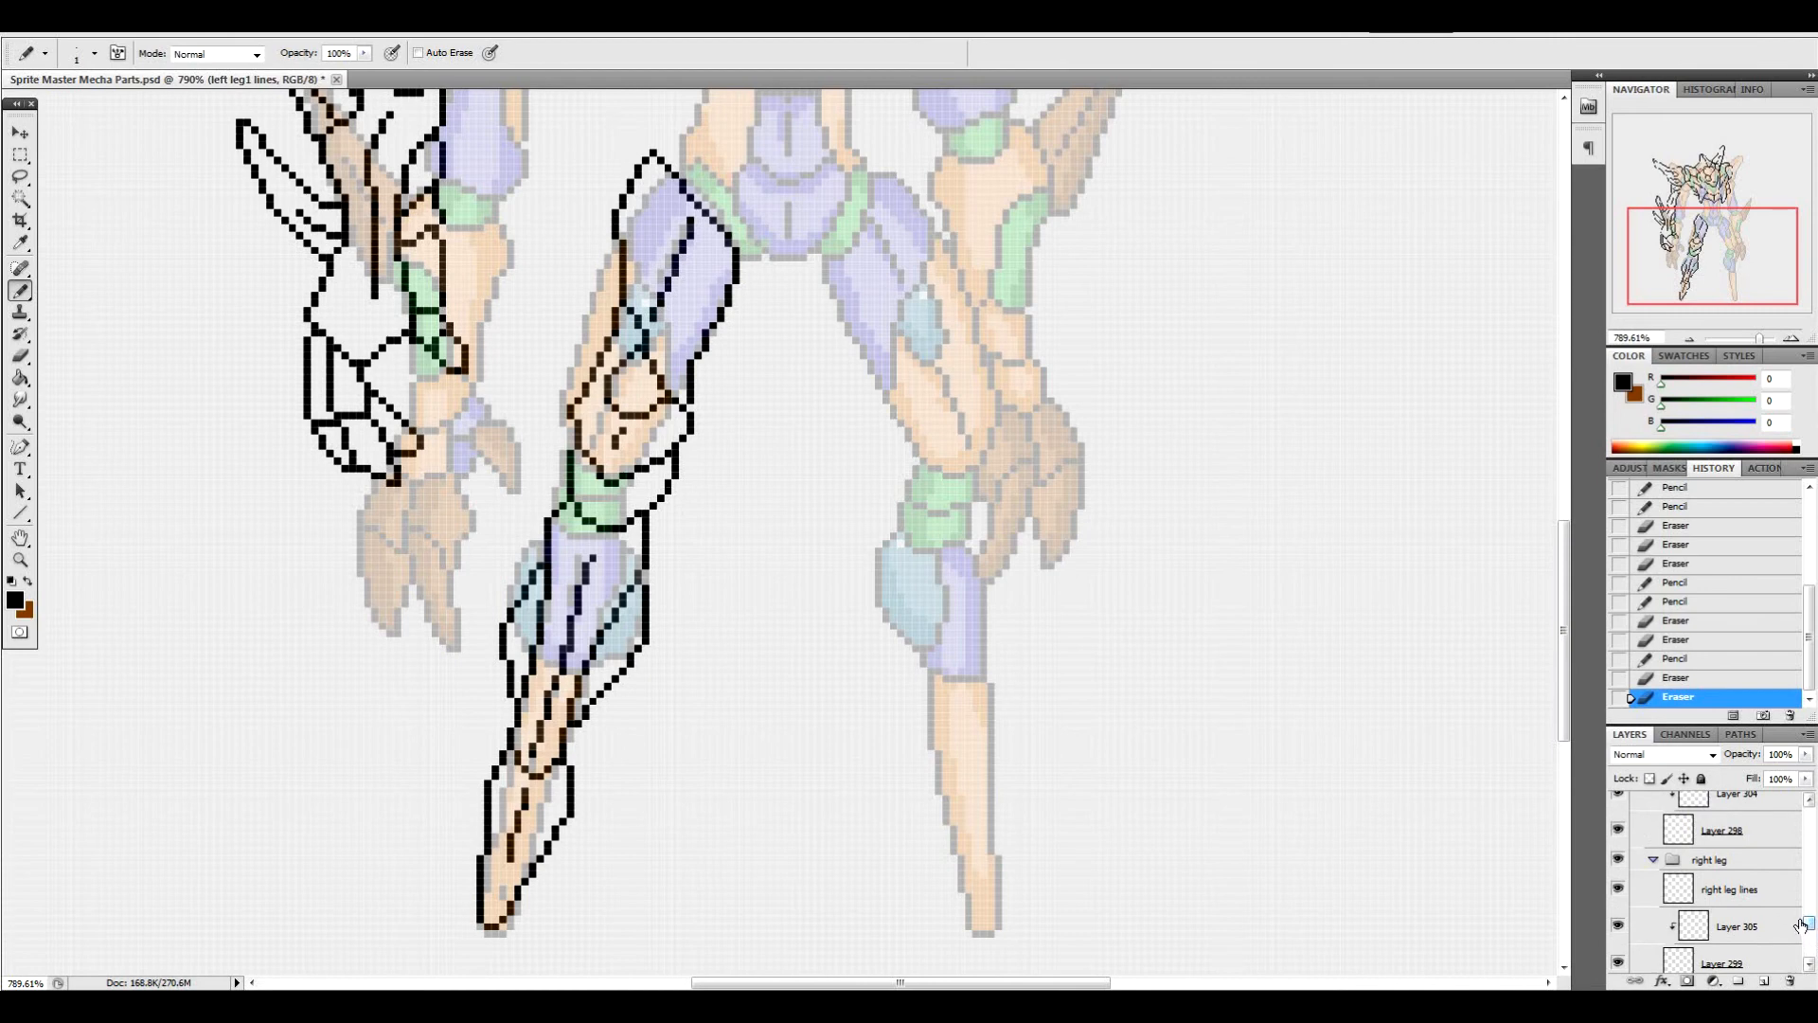
pyautogui.scroll(3, 1747, 857)
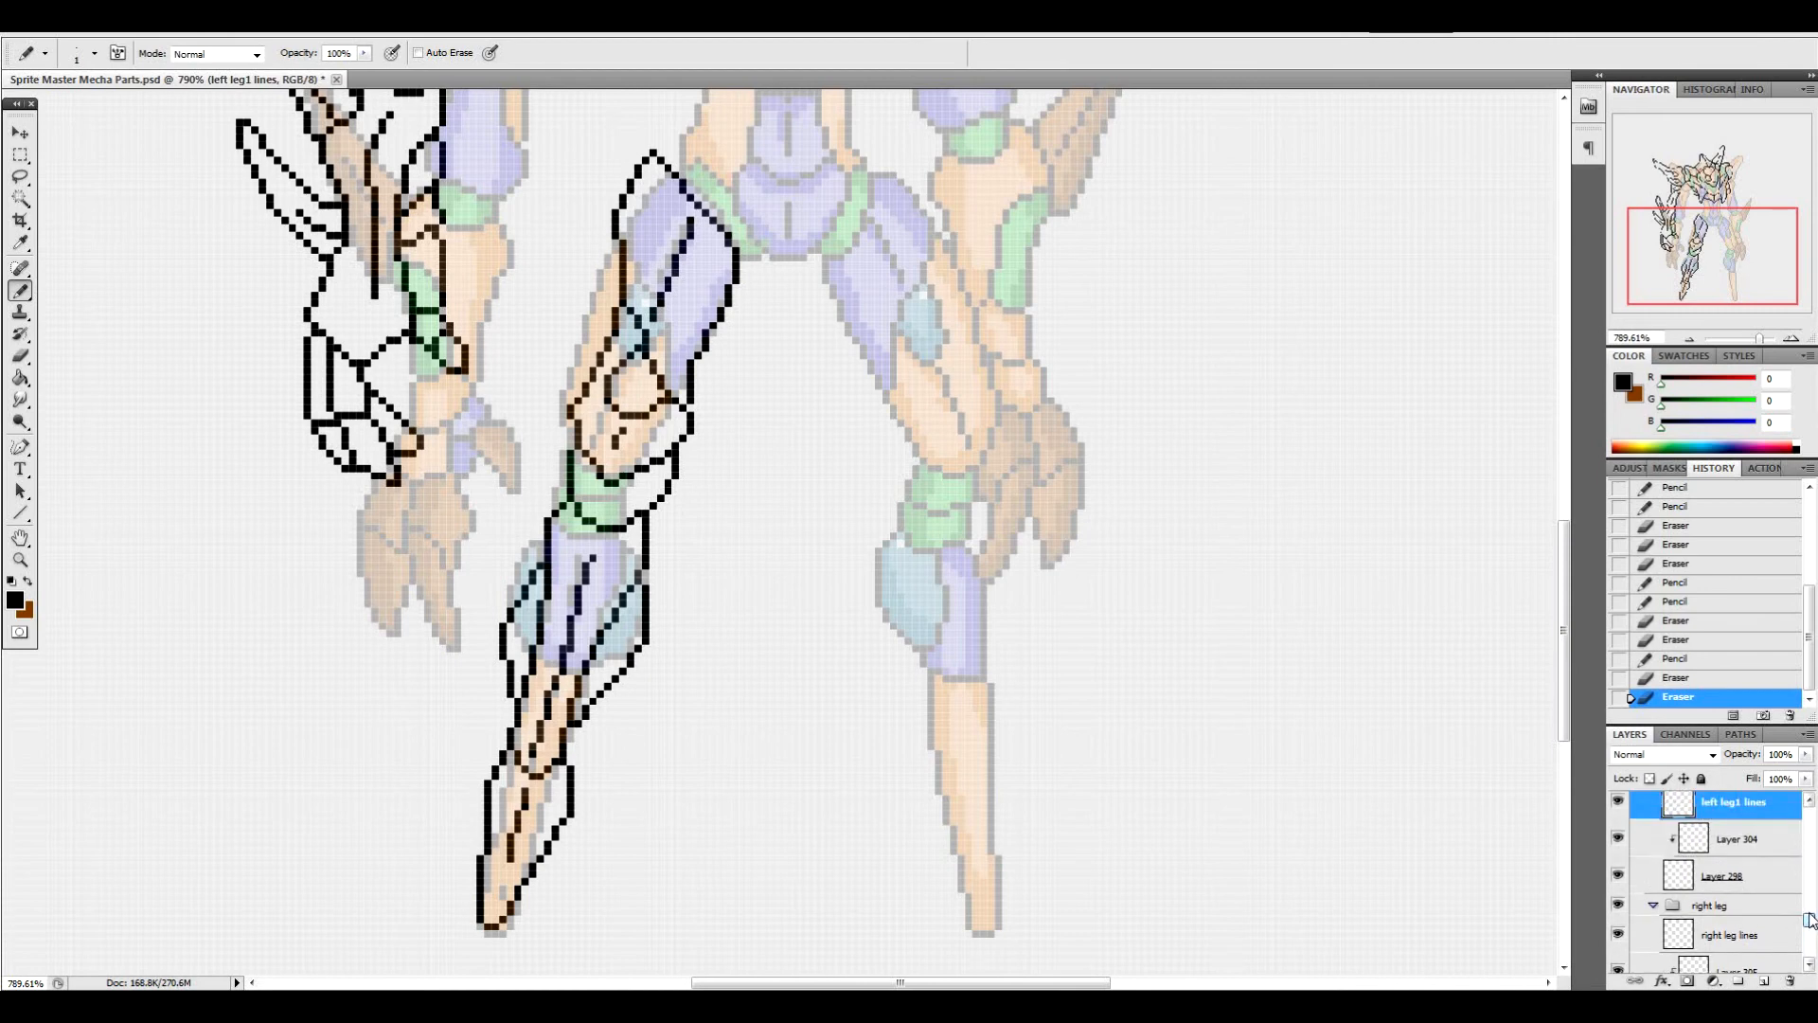
pyautogui.rightClick(1747, 833)
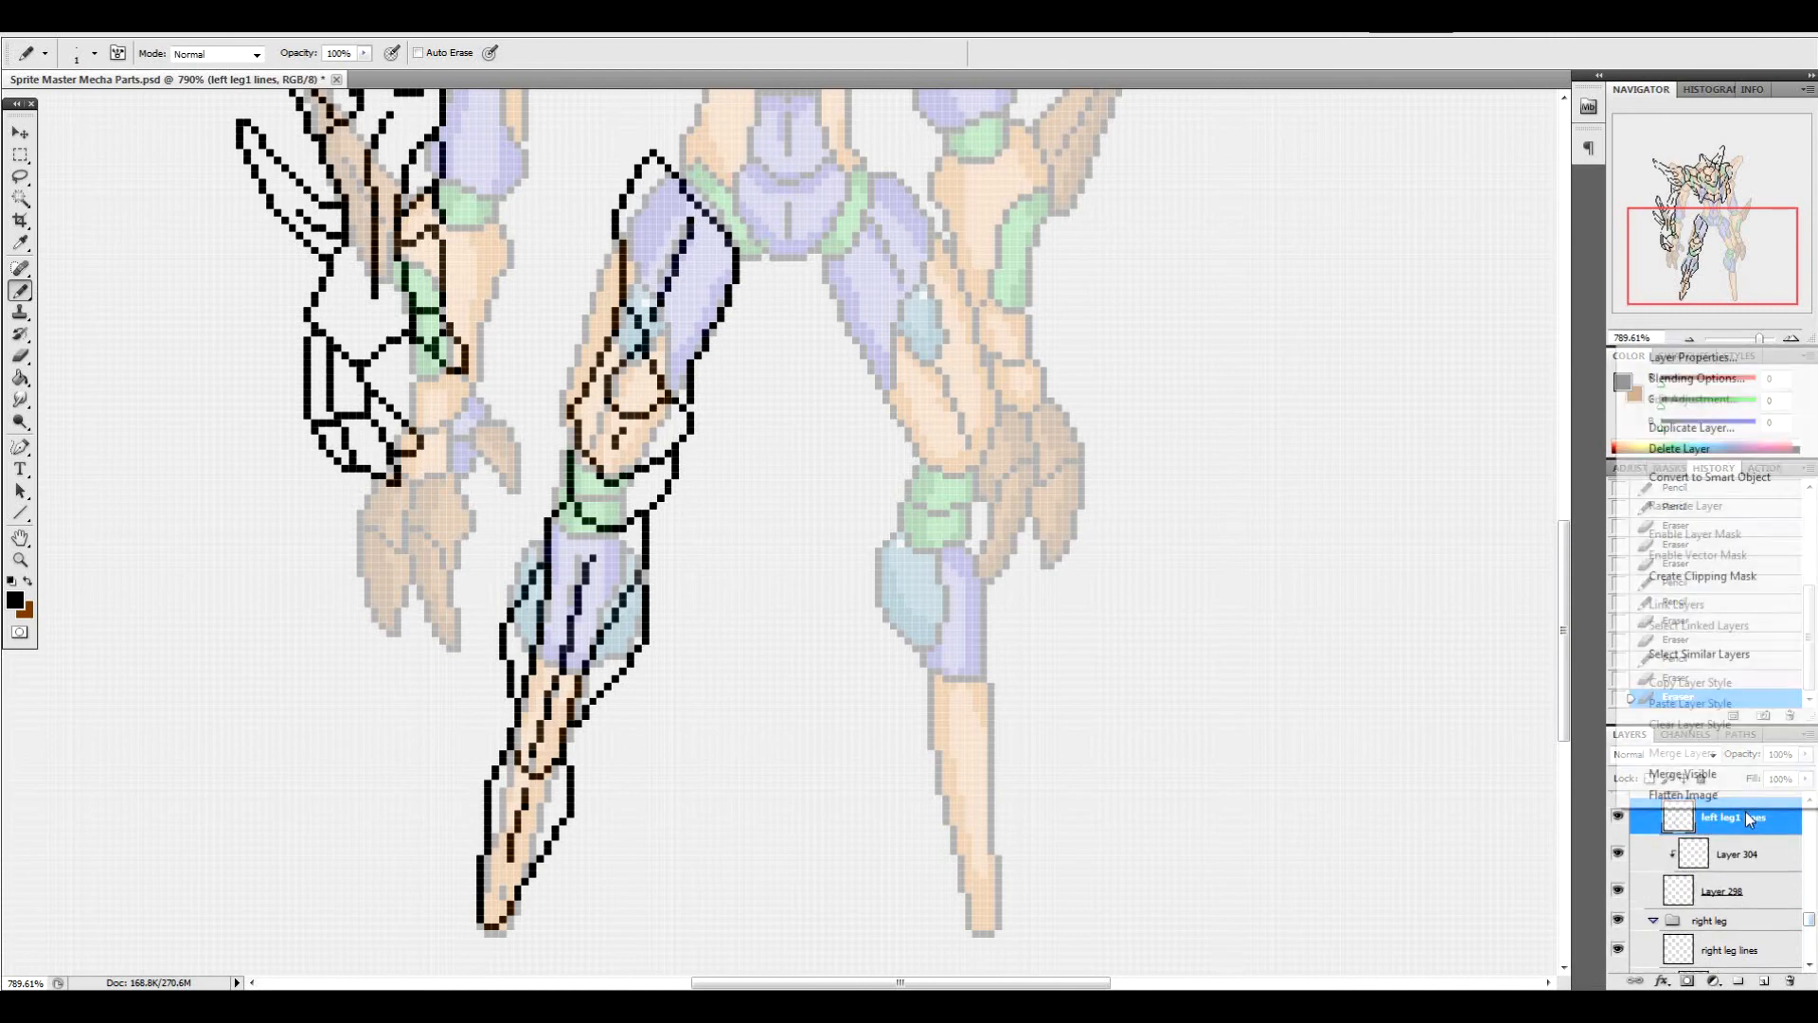
pyautogui.click(1705, 421)
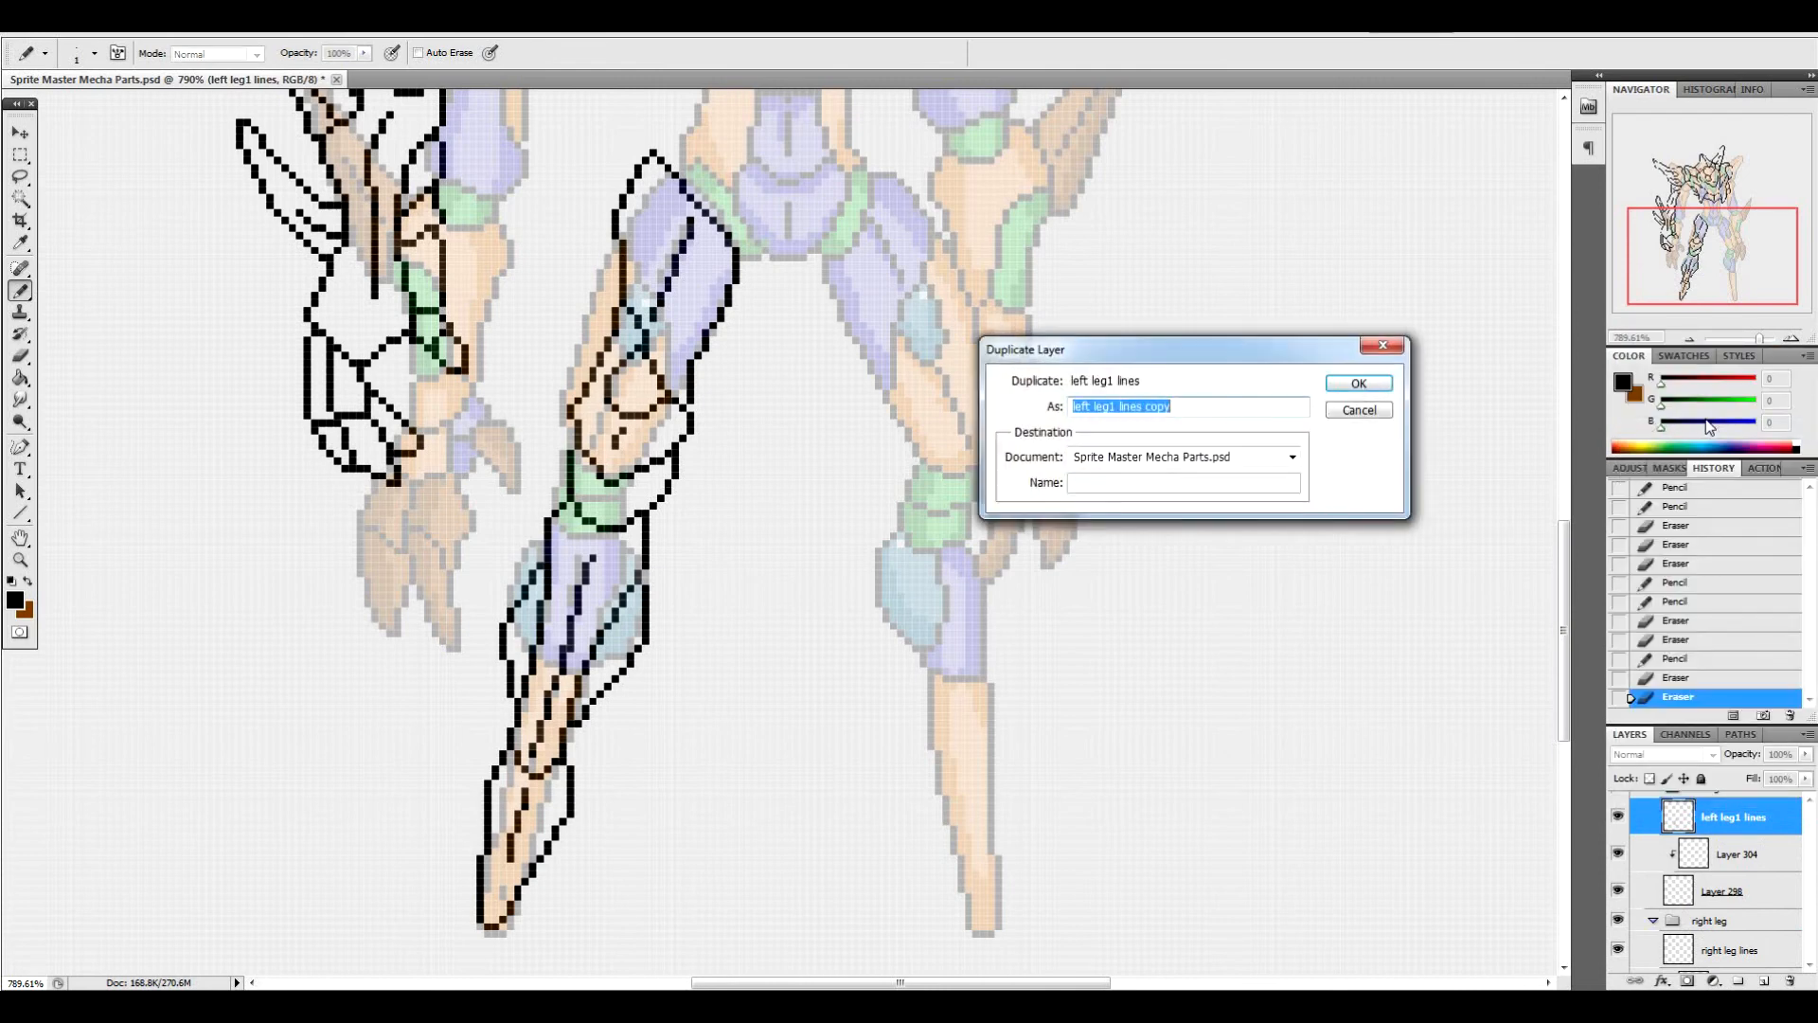
pyautogui.write('righ')
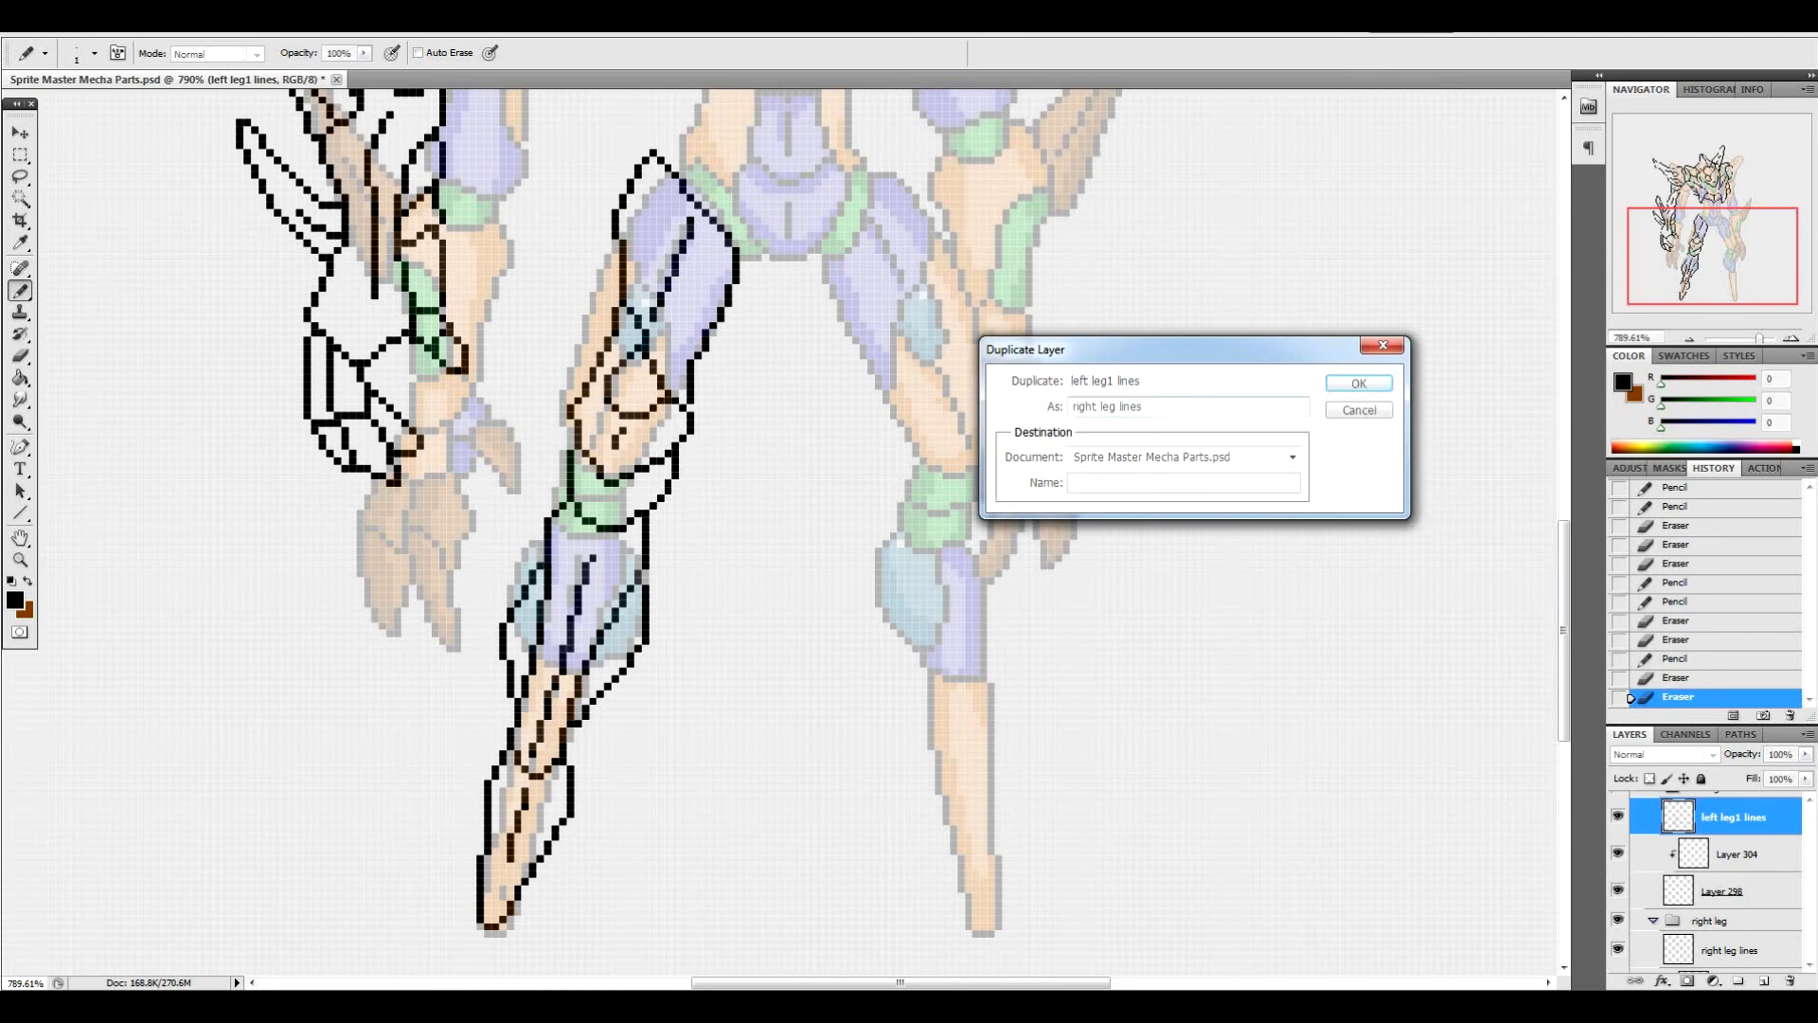
pyautogui.press('Return')
# Move the duplicated line layer into the right leg group and delete the surplus right leg lines layer below it
pyautogui.moveTo(1754, 826); pyautogui.dragTo(1734, 917)
pyautogui.click(1747, 915)
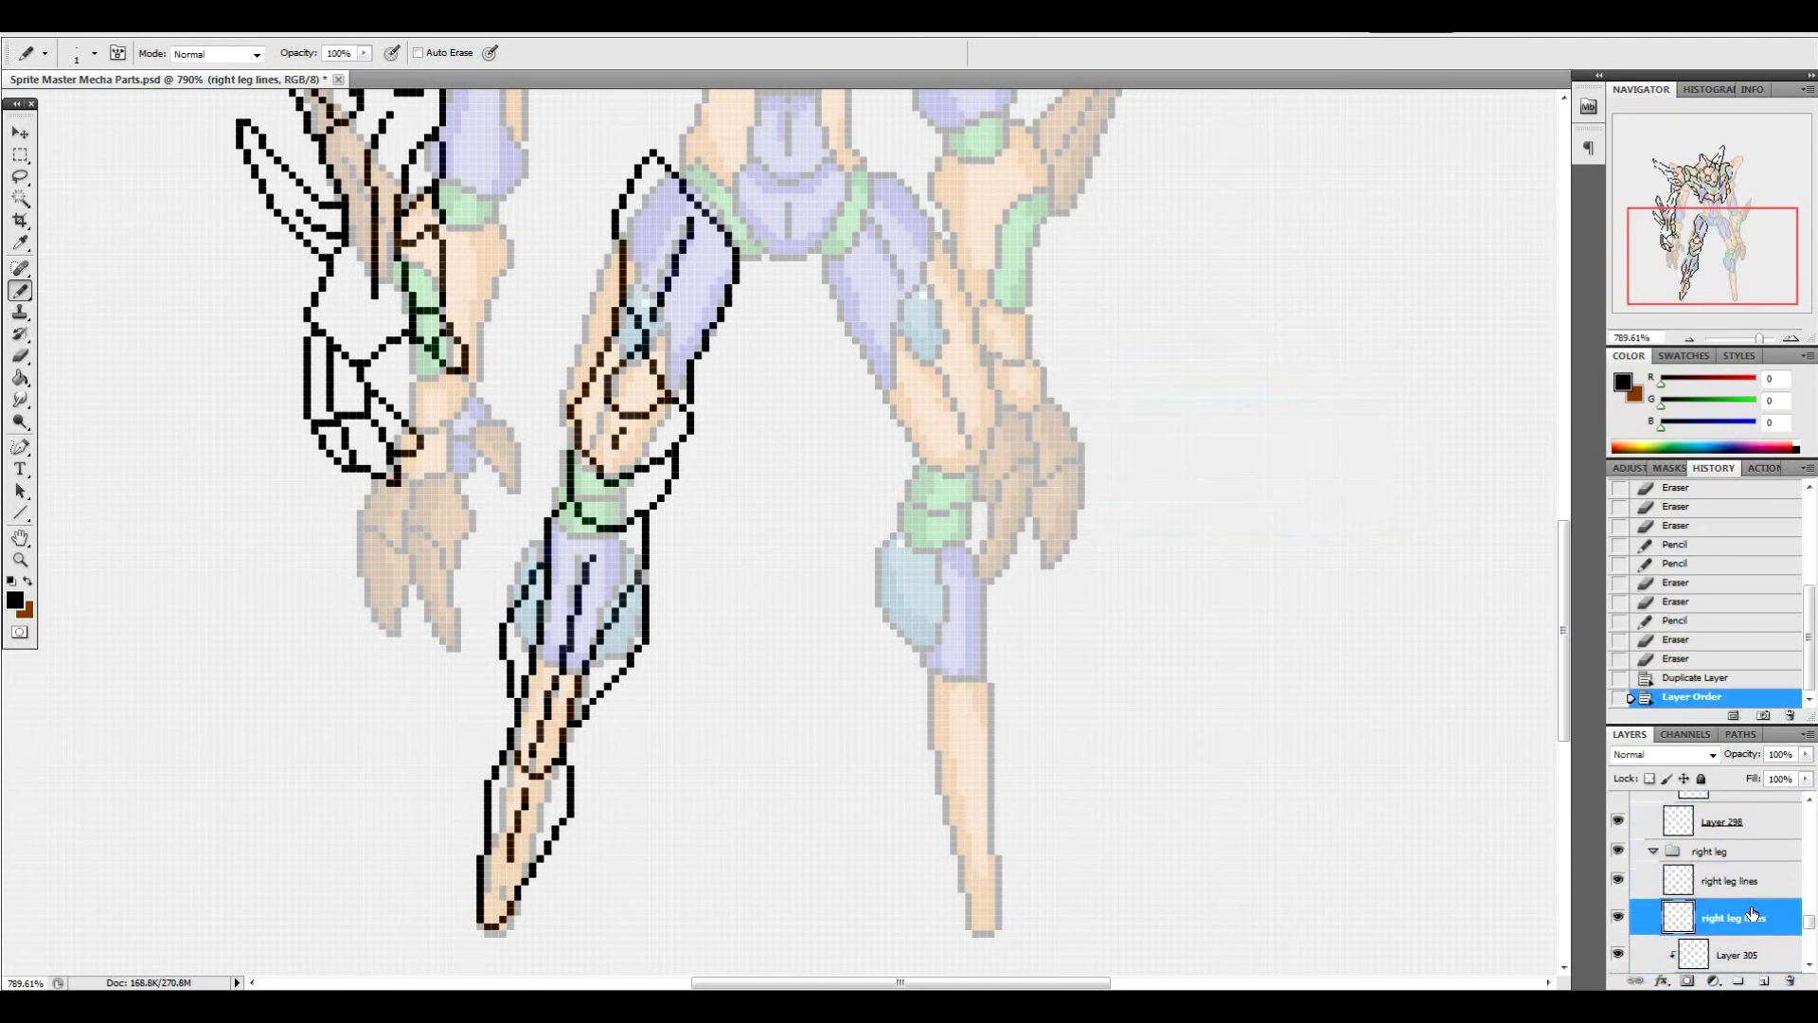
pyautogui.press('Delete')
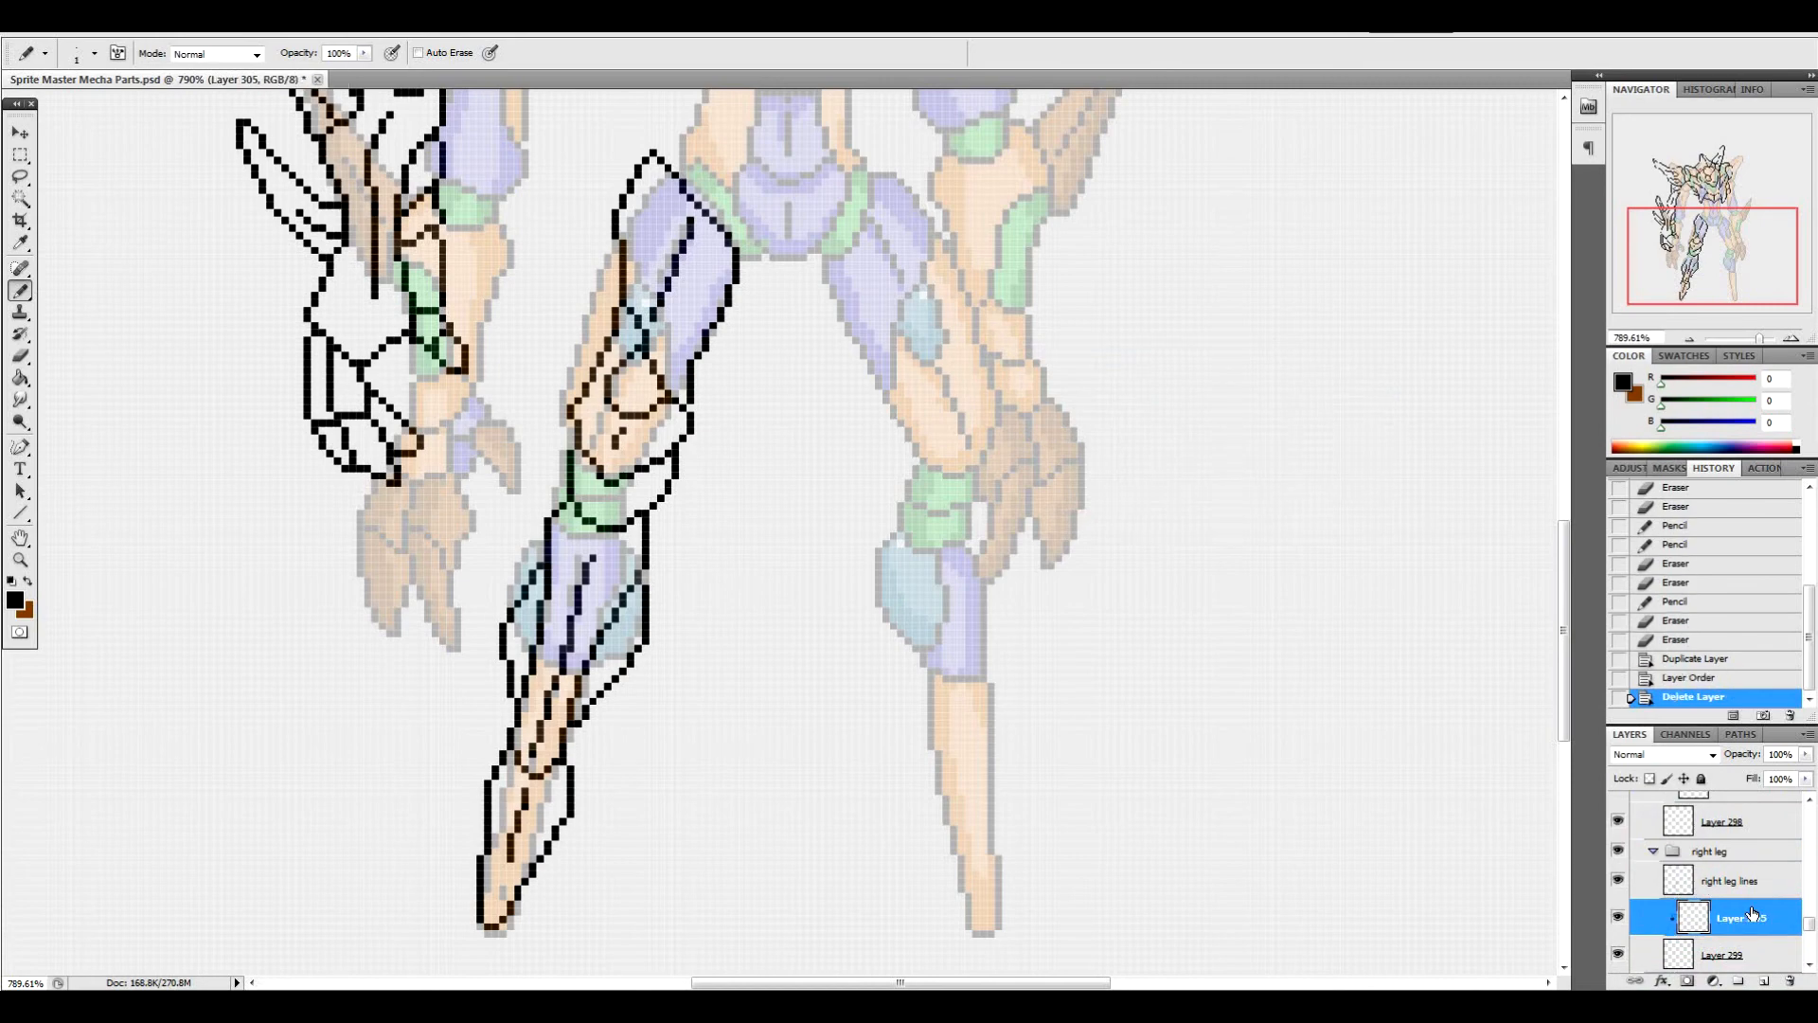
# Flip the right leg lines horizontally and move them over the reference's right leg
pyautogui.press('v')
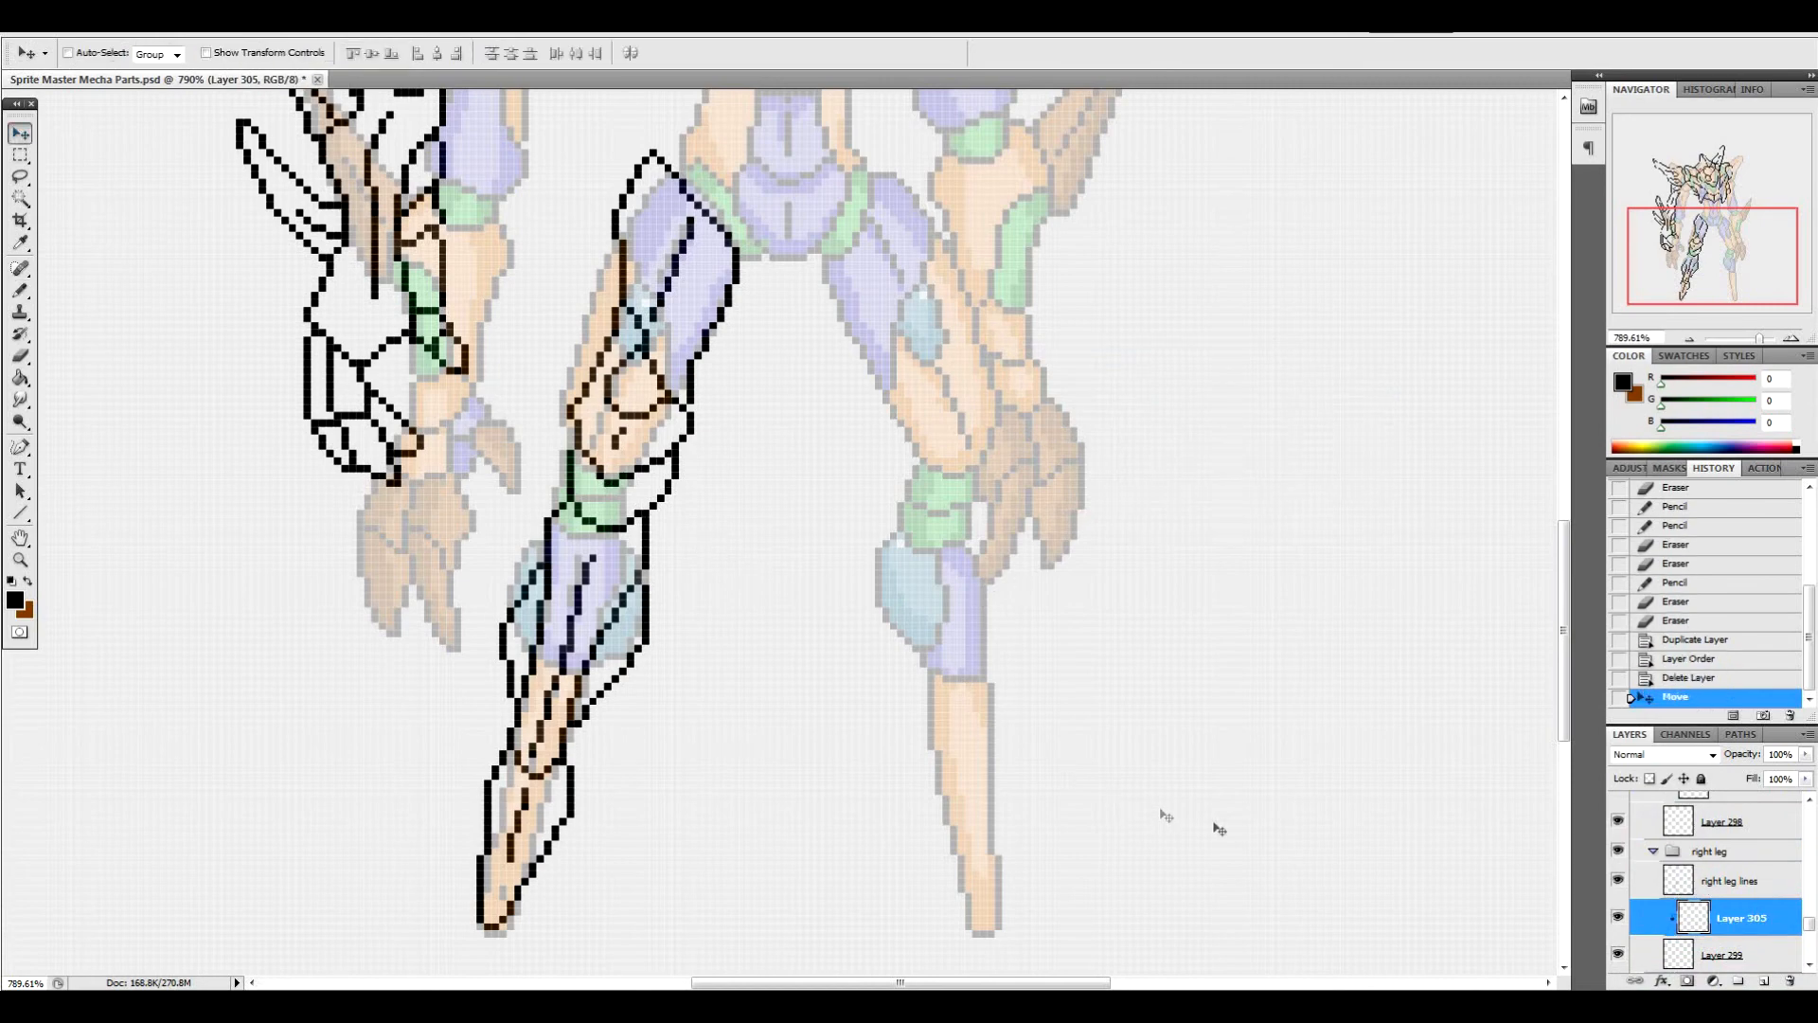
pyautogui.click(1747, 880)
pyautogui.moveTo(690, 600); pyautogui.dragTo(1089, 561)
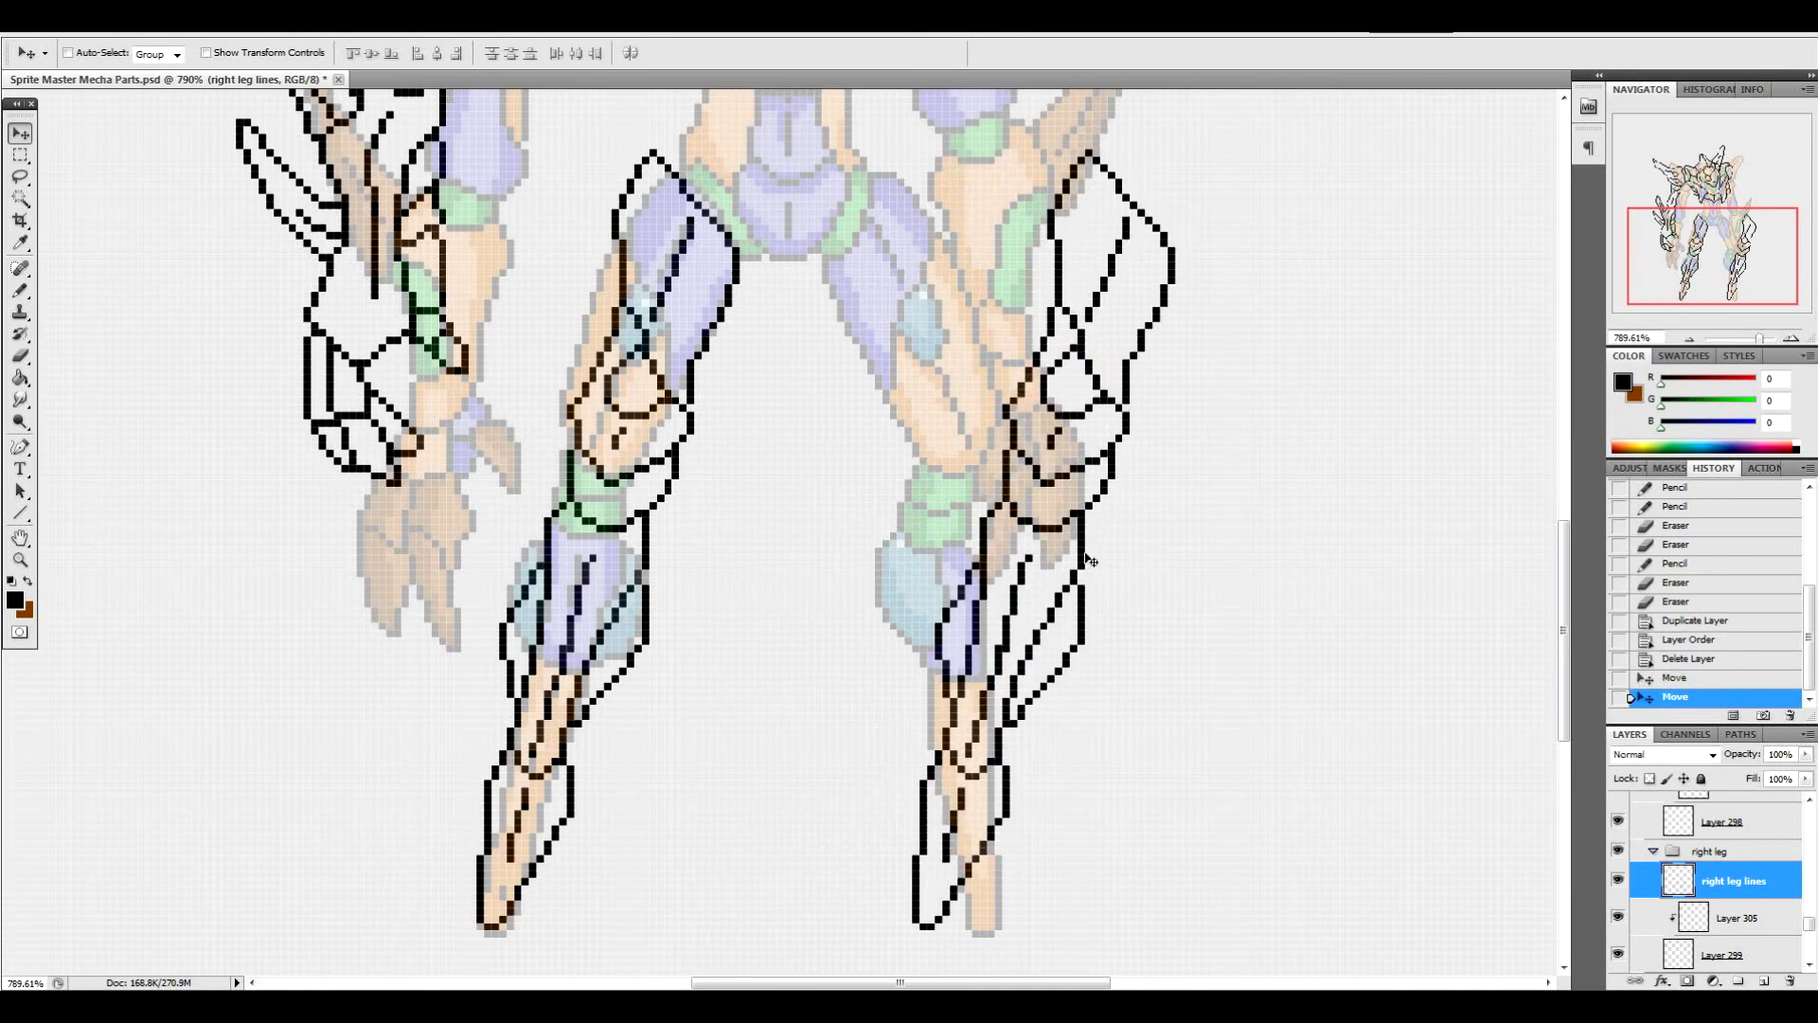
pyautogui.click(97, 33)
pyautogui.moveTo(270, 391)
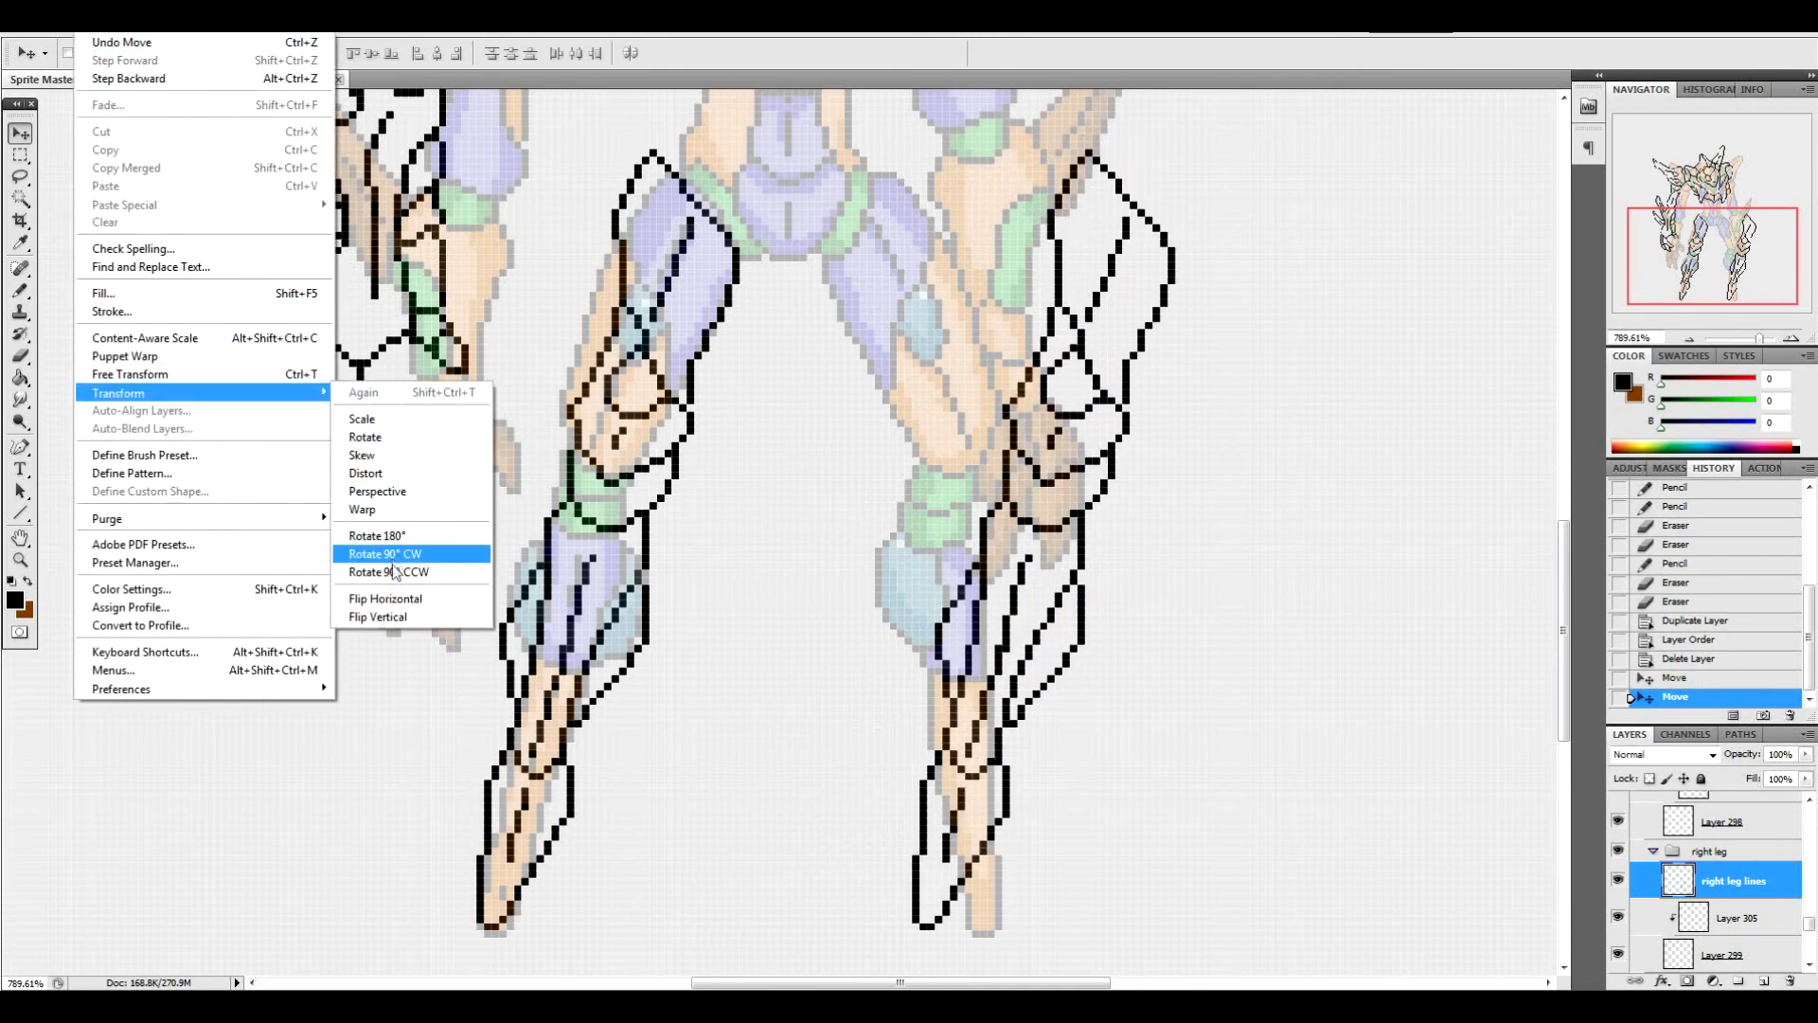
pyautogui.click(385, 598)
pyautogui.moveTo(1070, 445); pyautogui.dragTo(928, 430)
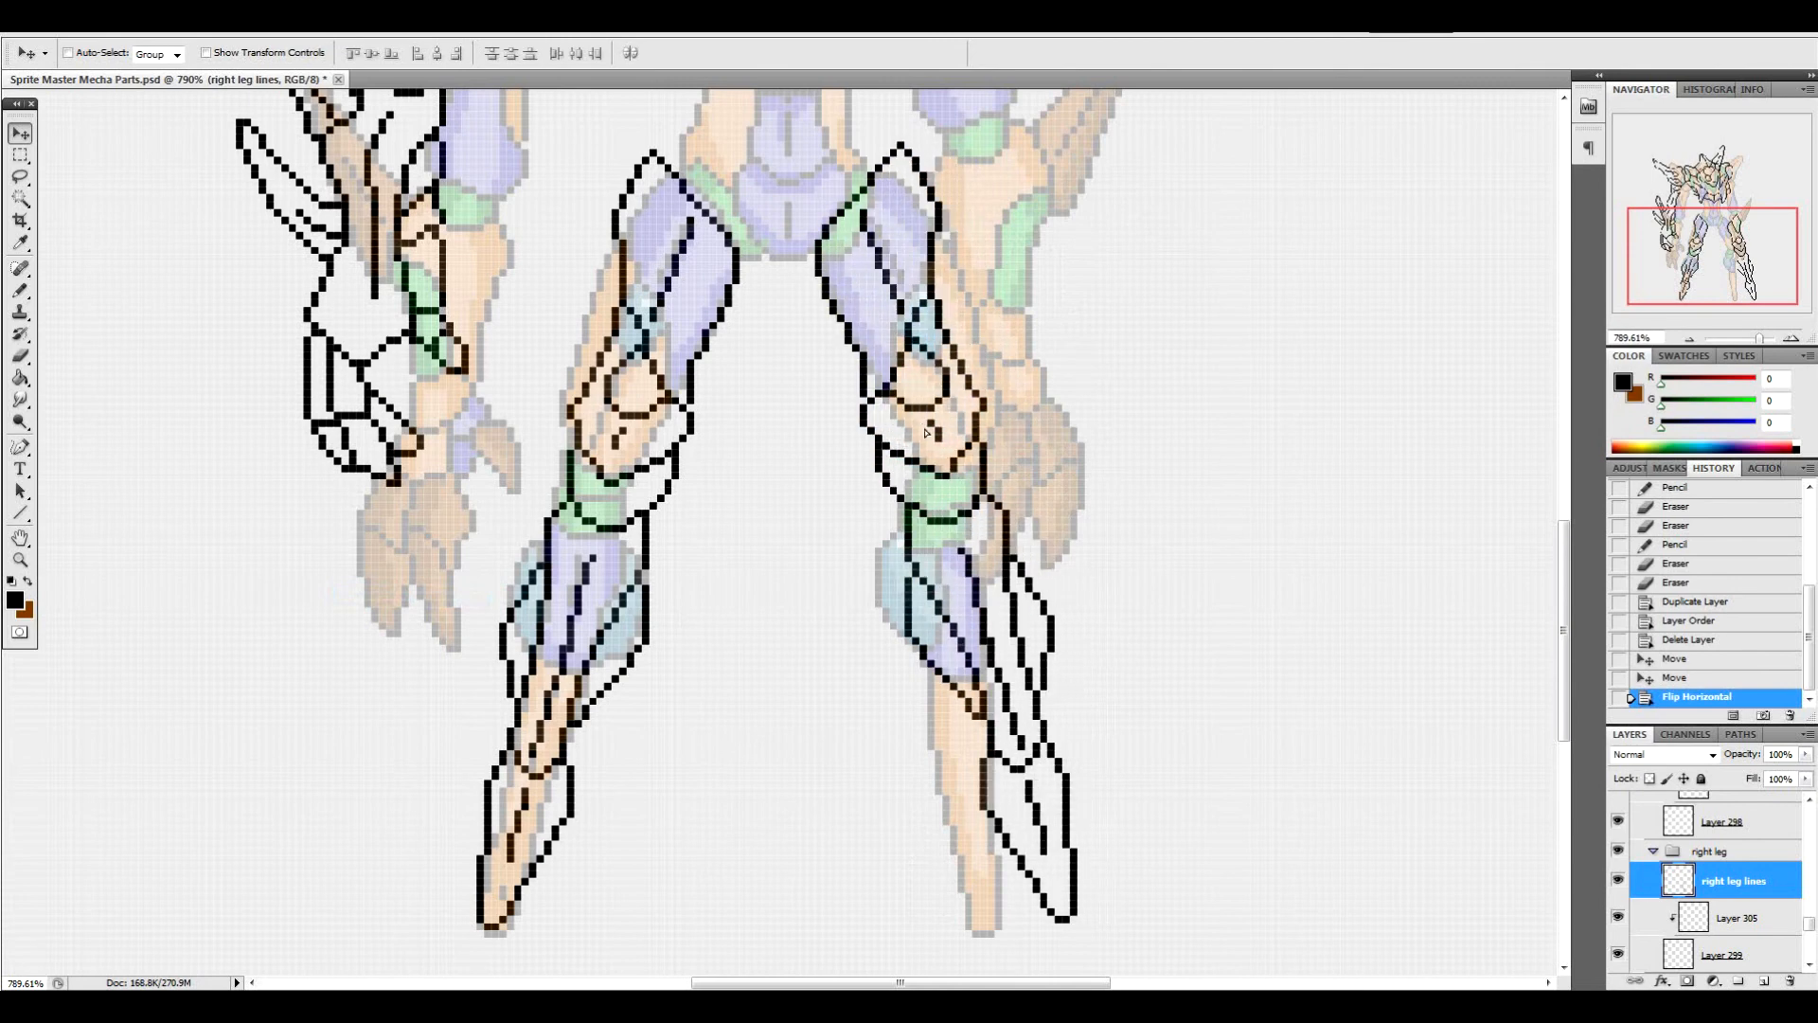
# Show the lower body group and shift the right leg lines slightly outward, away from the pelvis
pyautogui.moveTo(1808, 920); pyautogui.dragTo(1808, 940)
pyautogui.click(1618, 833)
pyautogui.scroll(5, 1785, 871)
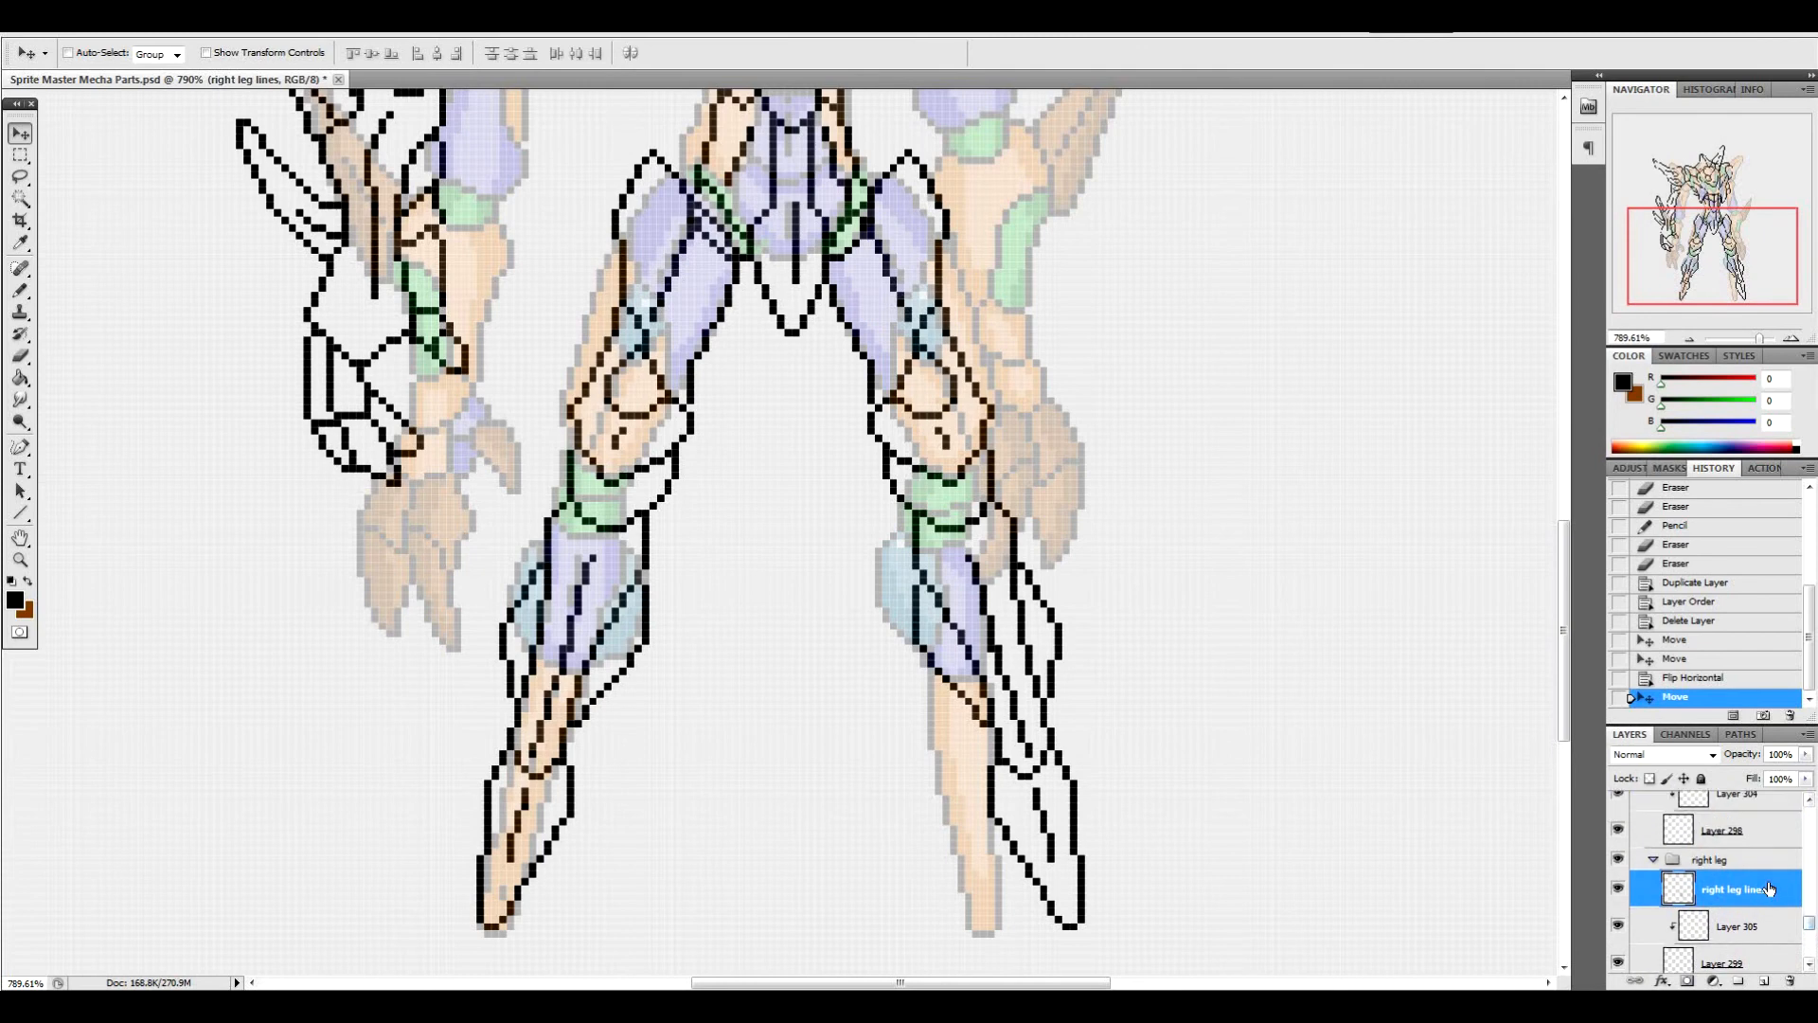
pyautogui.moveTo(1008, 464); pyautogui.dragTo(1037, 451)
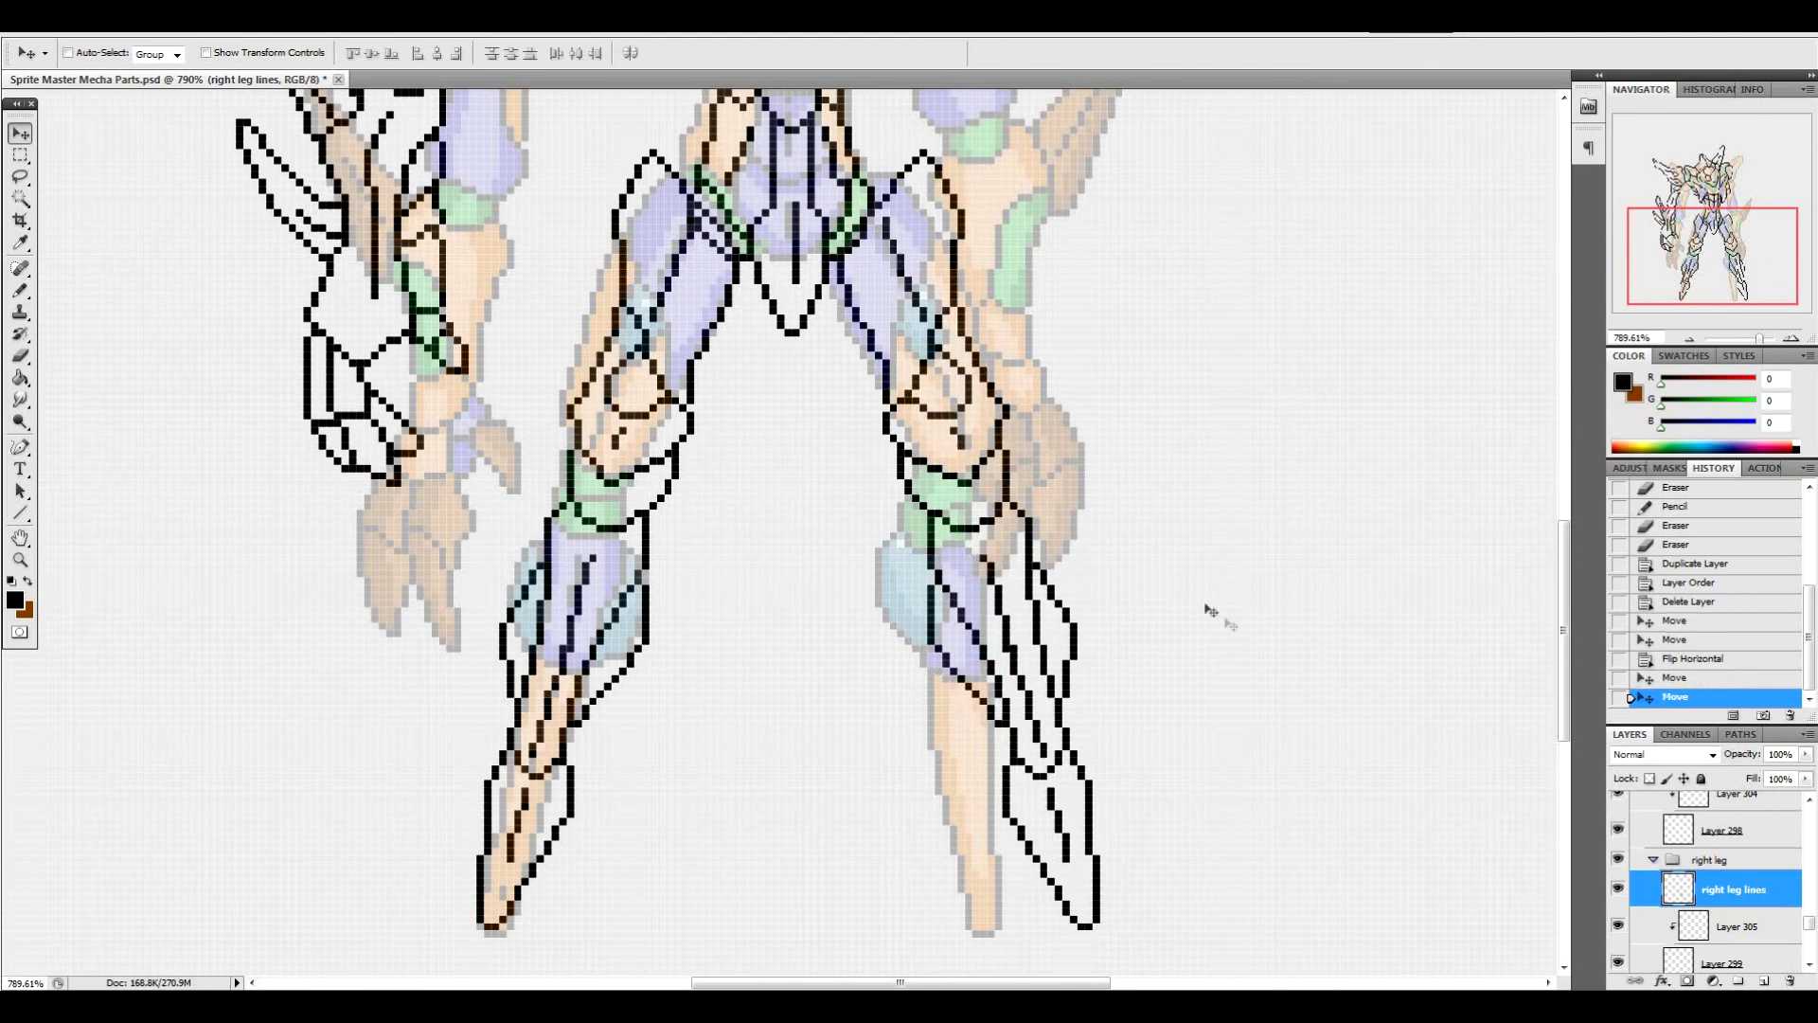
# Erase the mirrored top of the right thigh and pencil a new peak and outer edge closer to the hip
pyautogui.moveTo(1563, 685); pyautogui.dragTo(1543, 629)
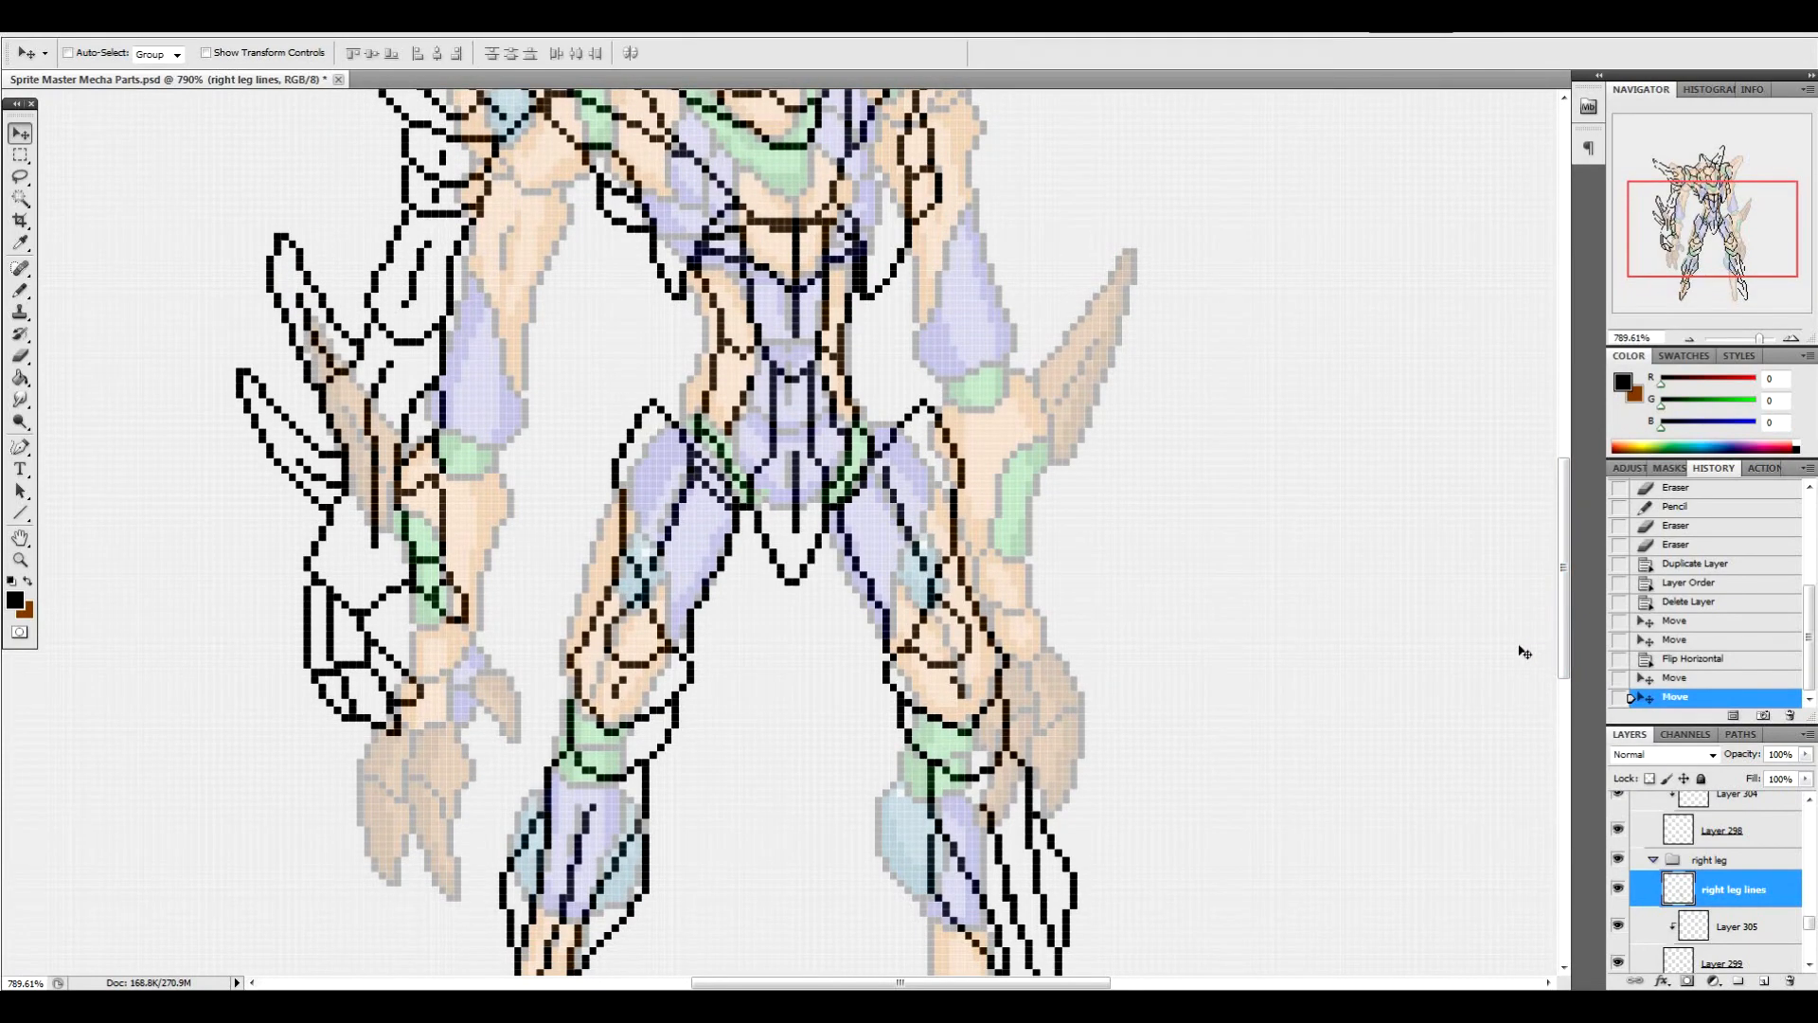
pyautogui.click(22, 295)
pyautogui.moveTo(888, 445)
pyautogui.mouseDown()
pyautogui.moveTo(925, 401)
pyautogui.moveTo(962, 481)
pyautogui.moveTo(928, 394)
pyautogui.mouseUp()
pyautogui.moveTo(858, 478)
pyautogui.mouseDown()
pyautogui.moveTo(893, 394)
pyautogui.moveTo(947, 489)
pyautogui.mouseUp()
pyautogui.click(894, 414)
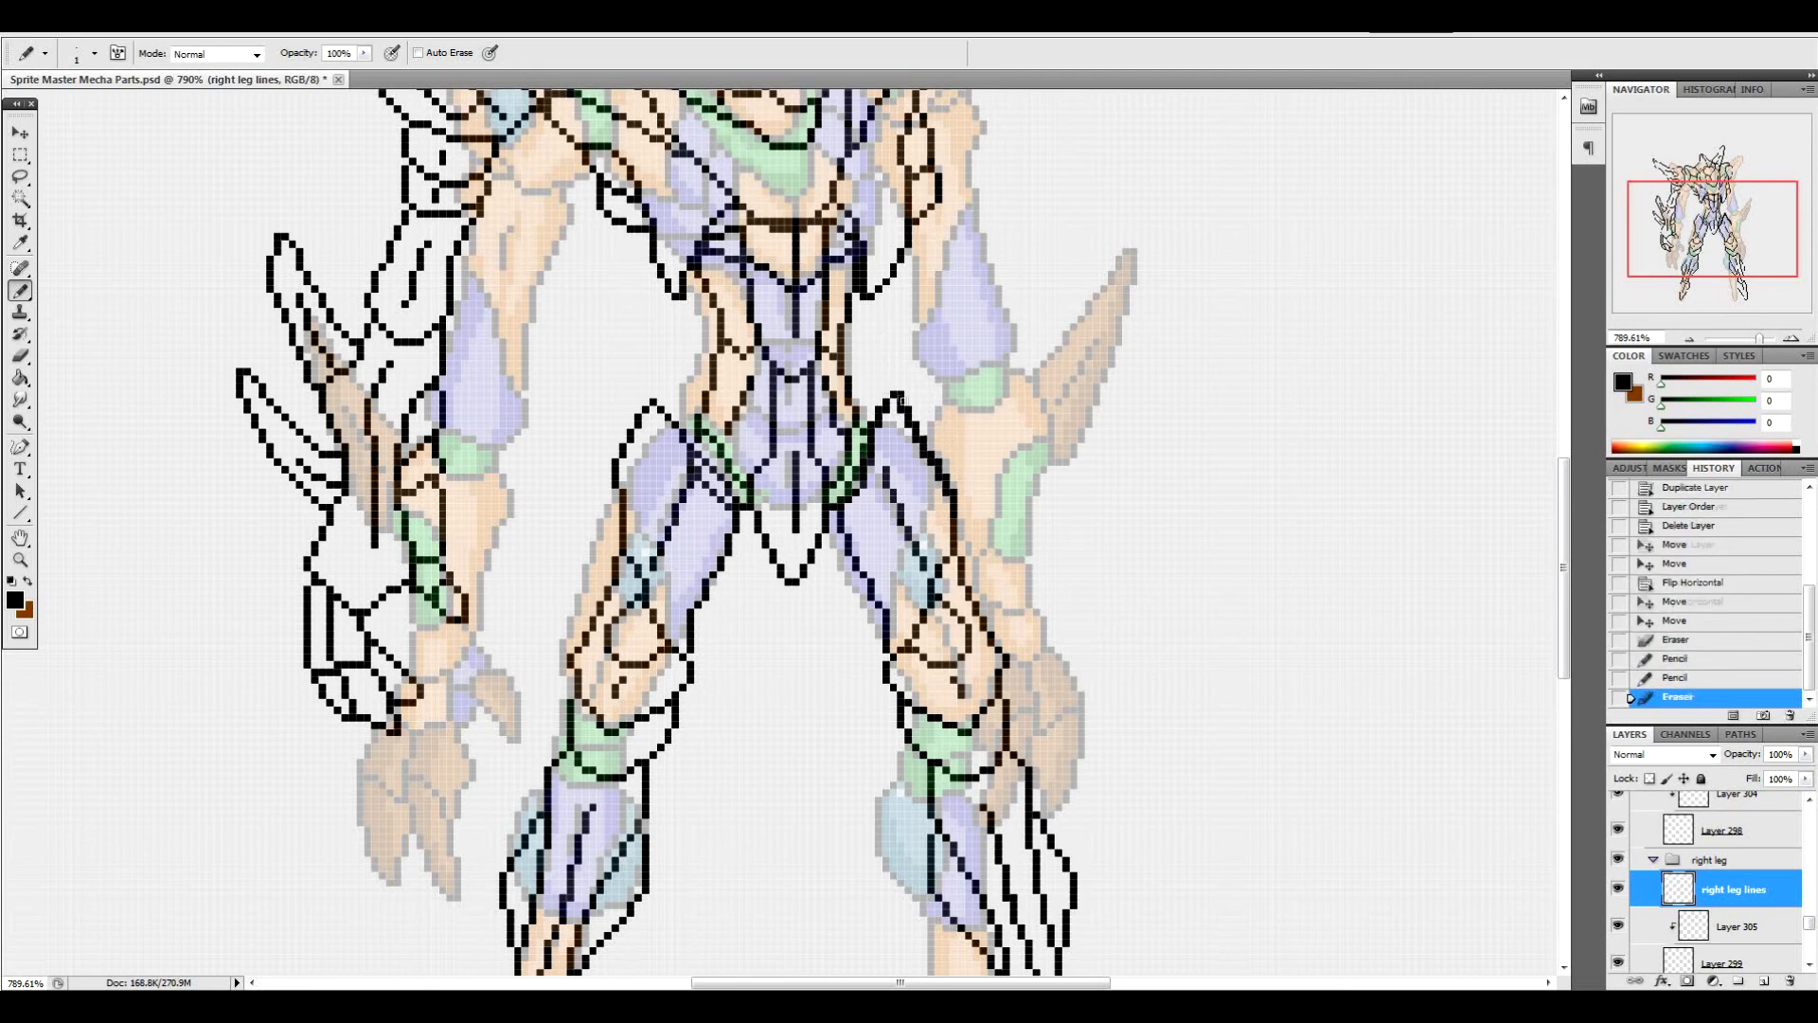
# Erase the doubled pixels along the right thigh's new peak and outer edge and around its junction with the hip
pyautogui.click(894, 412)
pyautogui.click(900, 395)
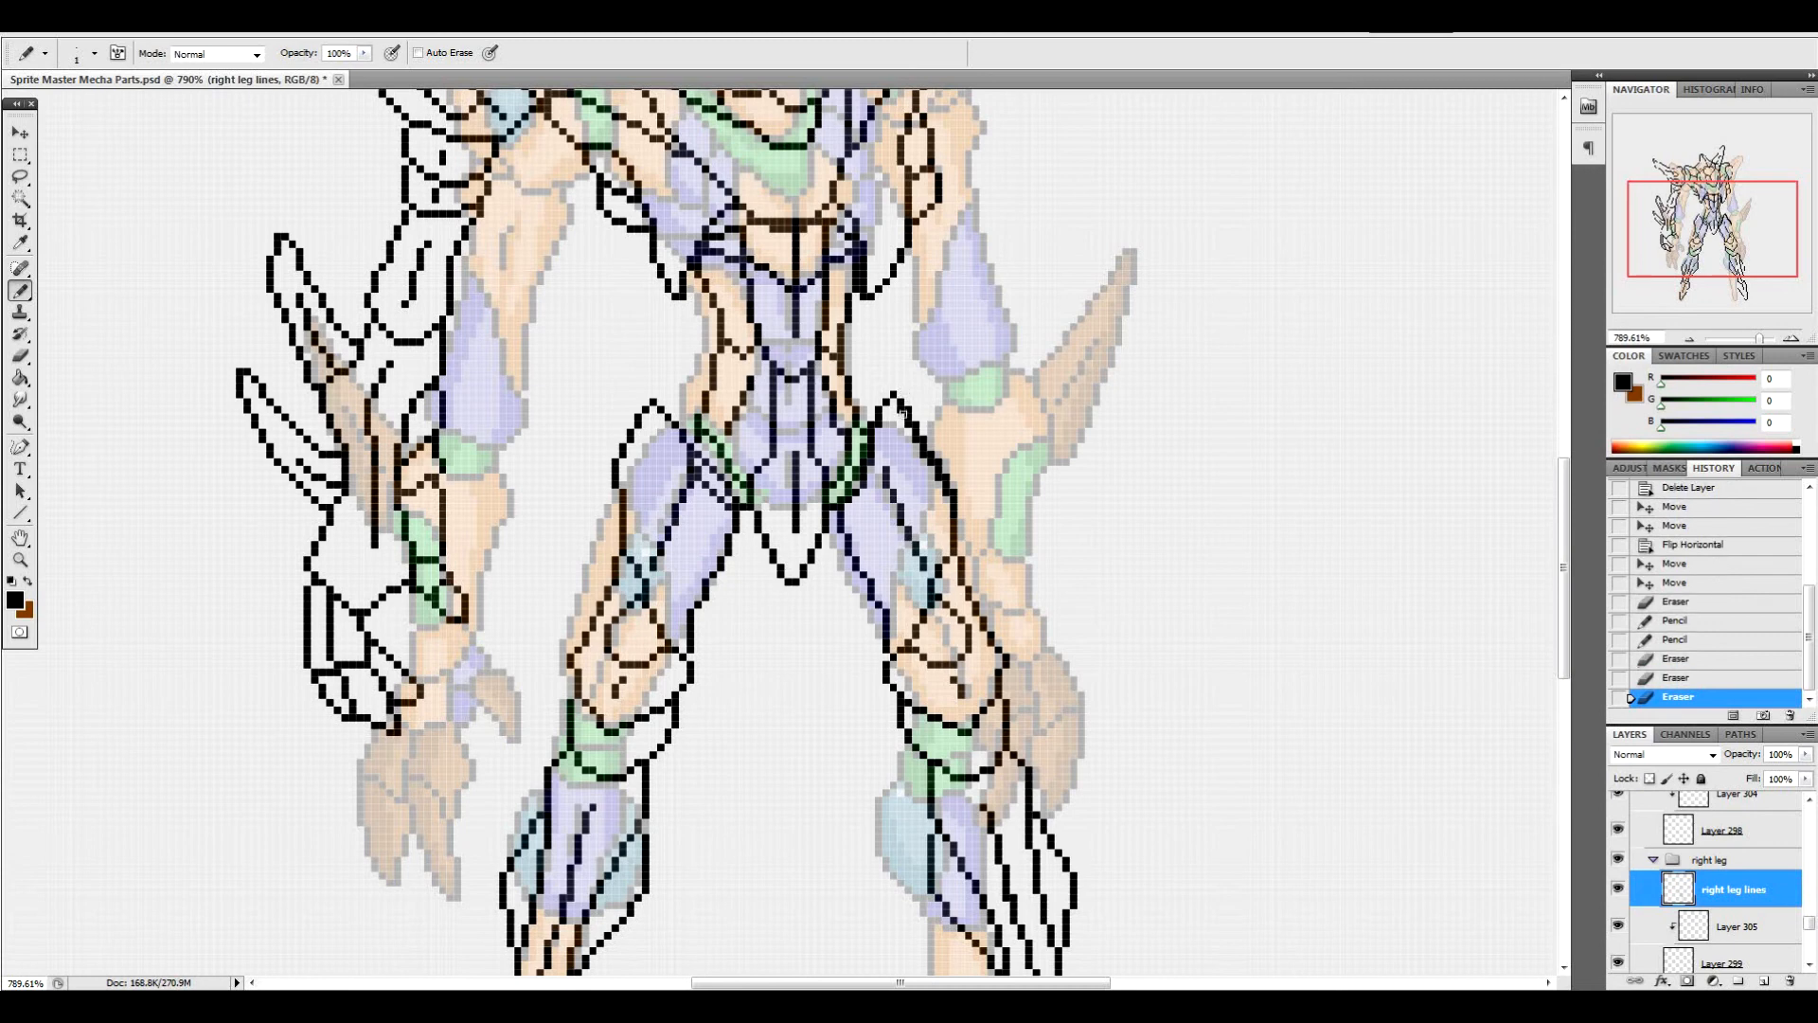
pyautogui.click(899, 412)
pyautogui.click(909, 428)
pyautogui.click(924, 455)
pyautogui.click(934, 474)
pyautogui.click(879, 442)
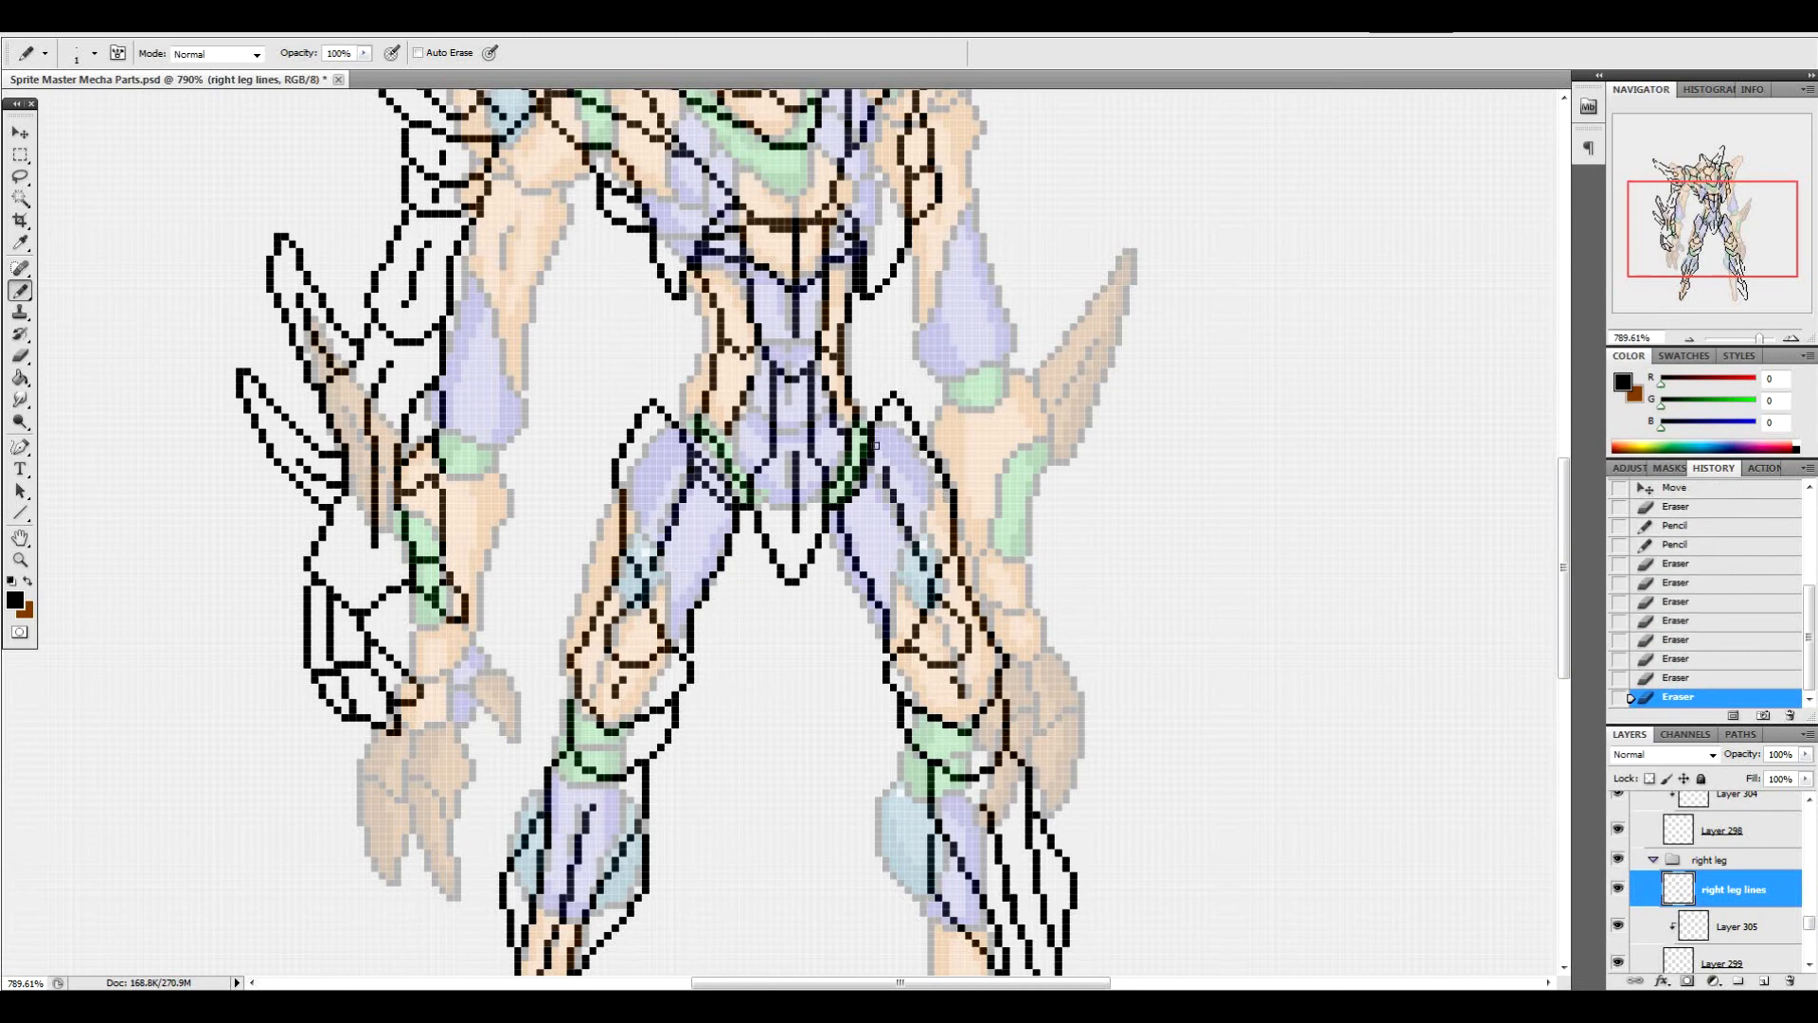
pyautogui.click(868, 457)
pyautogui.click(883, 463)
# Erase the mirrored shin, calf plates and foot below the right knee guard
pyautogui.moveTo(1565, 559); pyautogui.dragTo(1549, 635)
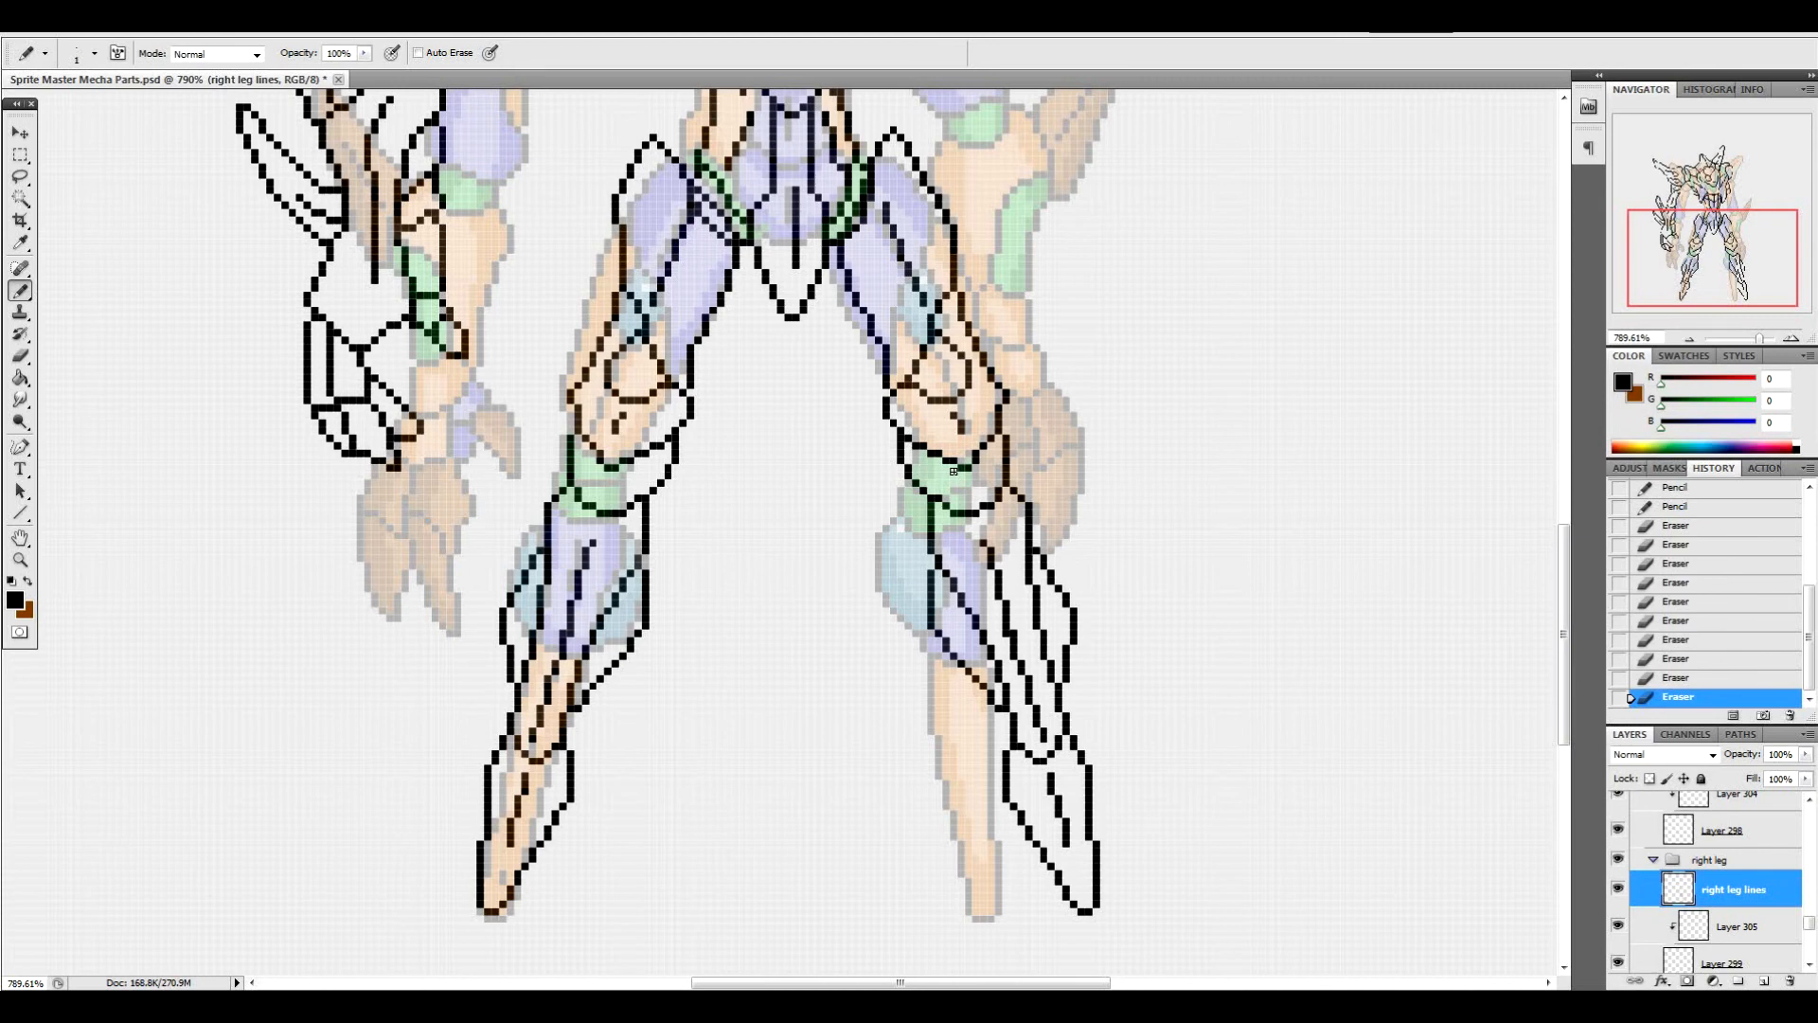
pyautogui.moveTo(1013, 488)
pyautogui.mouseDown()
pyautogui.moveTo(1028, 531)
pyautogui.moveTo(997, 576)
pyautogui.mouseUp()
pyautogui.moveTo(931, 514)
pyautogui.mouseDown()
pyautogui.moveTo(931, 621)
pyautogui.moveTo(927, 590)
pyautogui.moveTo(958, 675)
pyautogui.moveTo(1004, 613)
pyautogui.moveTo(929, 667)
pyautogui.moveTo(1024, 556)
pyautogui.moveTo(1007, 601)
pyautogui.moveTo(1057, 560)
pyautogui.moveTo(1066, 576)
pyautogui.moveTo(1016, 620)
pyautogui.moveTo(1002, 692)
pyautogui.moveTo(1084, 615)
pyautogui.moveTo(1056, 669)
pyautogui.moveTo(986, 713)
pyautogui.moveTo(1066, 671)
pyautogui.moveTo(996, 786)
pyautogui.moveTo(1080, 907)
pyautogui.moveTo(1076, 729)
pyautogui.moveTo(1097, 815)
pyautogui.moveTo(1091, 856)
pyautogui.moveTo(1089, 816)
pyautogui.moveTo(1055, 780)
pyautogui.moveTo(1061, 853)
pyautogui.moveTo(1036, 746)
pyautogui.moveTo(1057, 720)
pyautogui.moveTo(1077, 718)
pyautogui.moveTo(1080, 783)
pyautogui.mouseUp()
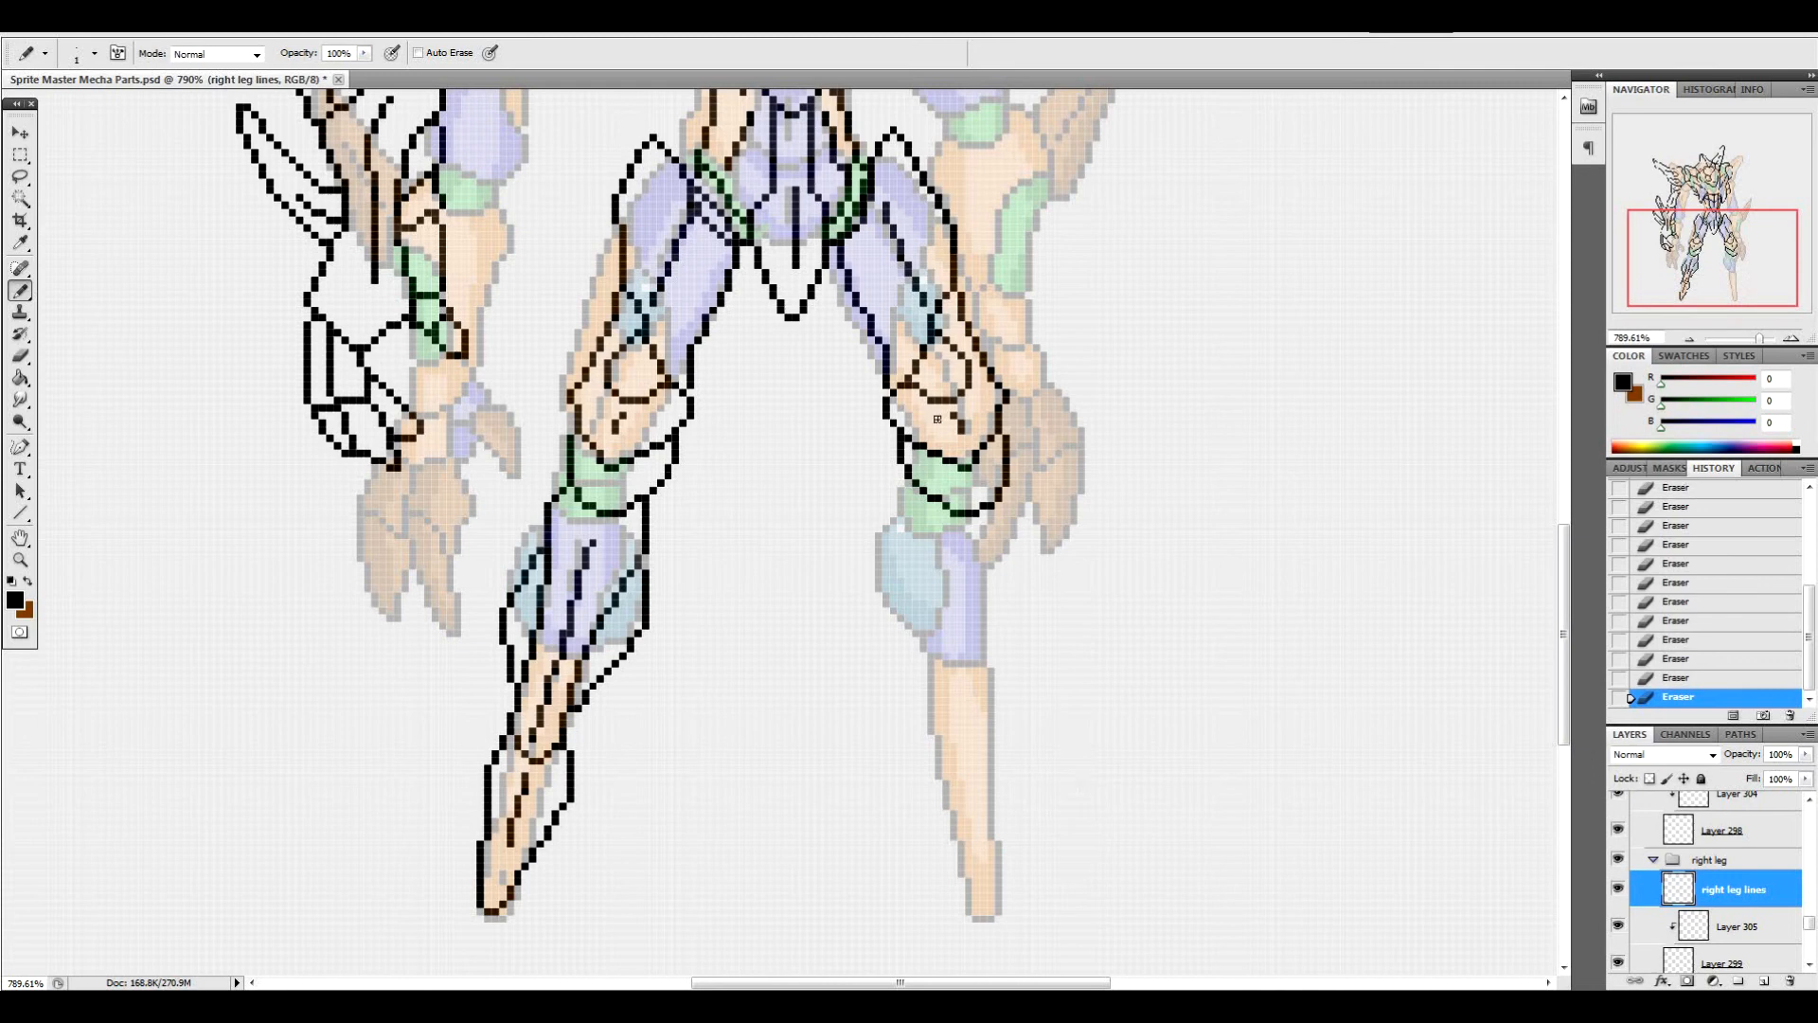
# Pencil the right calf's inner contour from the knee guard, curving down to the narrow ankle
pyautogui.moveTo(904, 482); pyautogui.dragTo(887, 519)
pyautogui.click(886, 526)
pyautogui.click(886, 534)
pyautogui.click(887, 542)
pyautogui.moveTo(1564, 631); pyautogui.dragTo(1565, 641)
pyautogui.moveTo(887, 523); pyautogui.dragTo(940, 607)
pyautogui.moveTo(898, 542)
pyautogui.mouseDown()
pyautogui.moveTo(930, 551)
pyautogui.moveTo(962, 638)
pyautogui.mouseUp()
pyautogui.moveTo(894, 541)
pyautogui.mouseDown()
pyautogui.moveTo(899, 592)
pyautogui.moveTo(958, 659)
pyautogui.mouseUp()
pyautogui.moveTo(961, 625); pyautogui.dragTo(960, 650)
# Pencil the right shin's outer edge and a pointed foot outline, and erase the rough pixels around the ankle
pyautogui.moveTo(991, 479); pyautogui.dragTo(1031, 729)
pyautogui.moveTo(952, 645)
pyautogui.mouseDown()
pyautogui.moveTo(945, 721)
pyautogui.moveTo(992, 812)
pyautogui.mouseUp()
pyautogui.moveTo(1009, 669)
pyautogui.mouseDown()
pyautogui.moveTo(1046, 859)
pyautogui.moveTo(985, 809)
pyautogui.mouseUp()
pyautogui.moveTo(1015, 675); pyautogui.dragTo(1029, 725)
pyautogui.click(946, 713)
pyautogui.click(961, 660)
pyautogui.click(959, 669)
pyautogui.click(1006, 566)
# Draw the curved upper edge of the right inner calf plate and thin its line
pyautogui.moveTo(909, 548)
pyautogui.mouseDown()
pyautogui.moveTo(935, 597)
pyautogui.moveTo(914, 588)
pyautogui.moveTo(917, 625)
pyautogui.mouseUp()
pyautogui.click(937, 591)
pyautogui.click(939, 603)
pyautogui.click(939, 576)
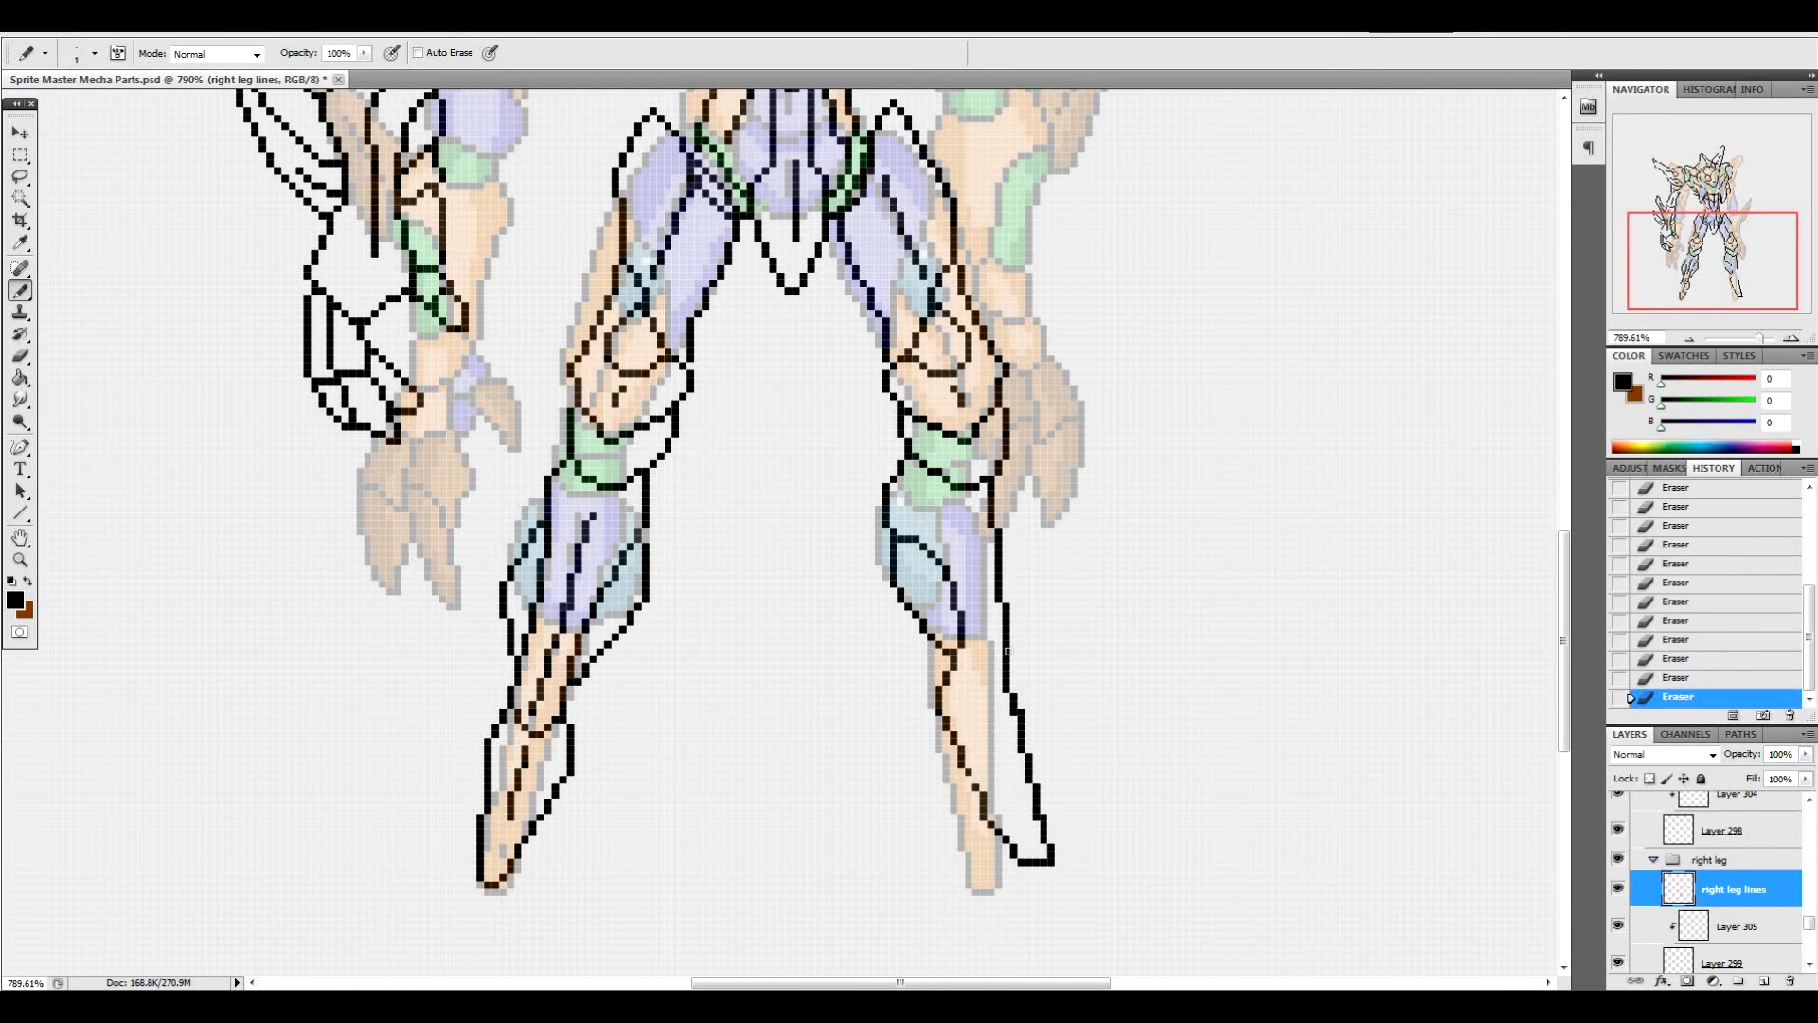
# Pencil a V-shaped ankle band above the right foot and broken vertical accent lines down the shin, cleaning stray pixels
pyautogui.click(968, 773)
pyautogui.click(1042, 816)
pyautogui.moveTo(1011, 703); pyautogui.dragTo(949, 724)
pyautogui.click(960, 740)
pyautogui.click(981, 730)
pyautogui.click(988, 719)
pyautogui.moveTo(969, 502)
pyautogui.mouseDown()
pyautogui.moveTo(973, 630)
pyautogui.moveTo(983, 617)
pyautogui.moveTo(993, 680)
pyautogui.mouseUp()
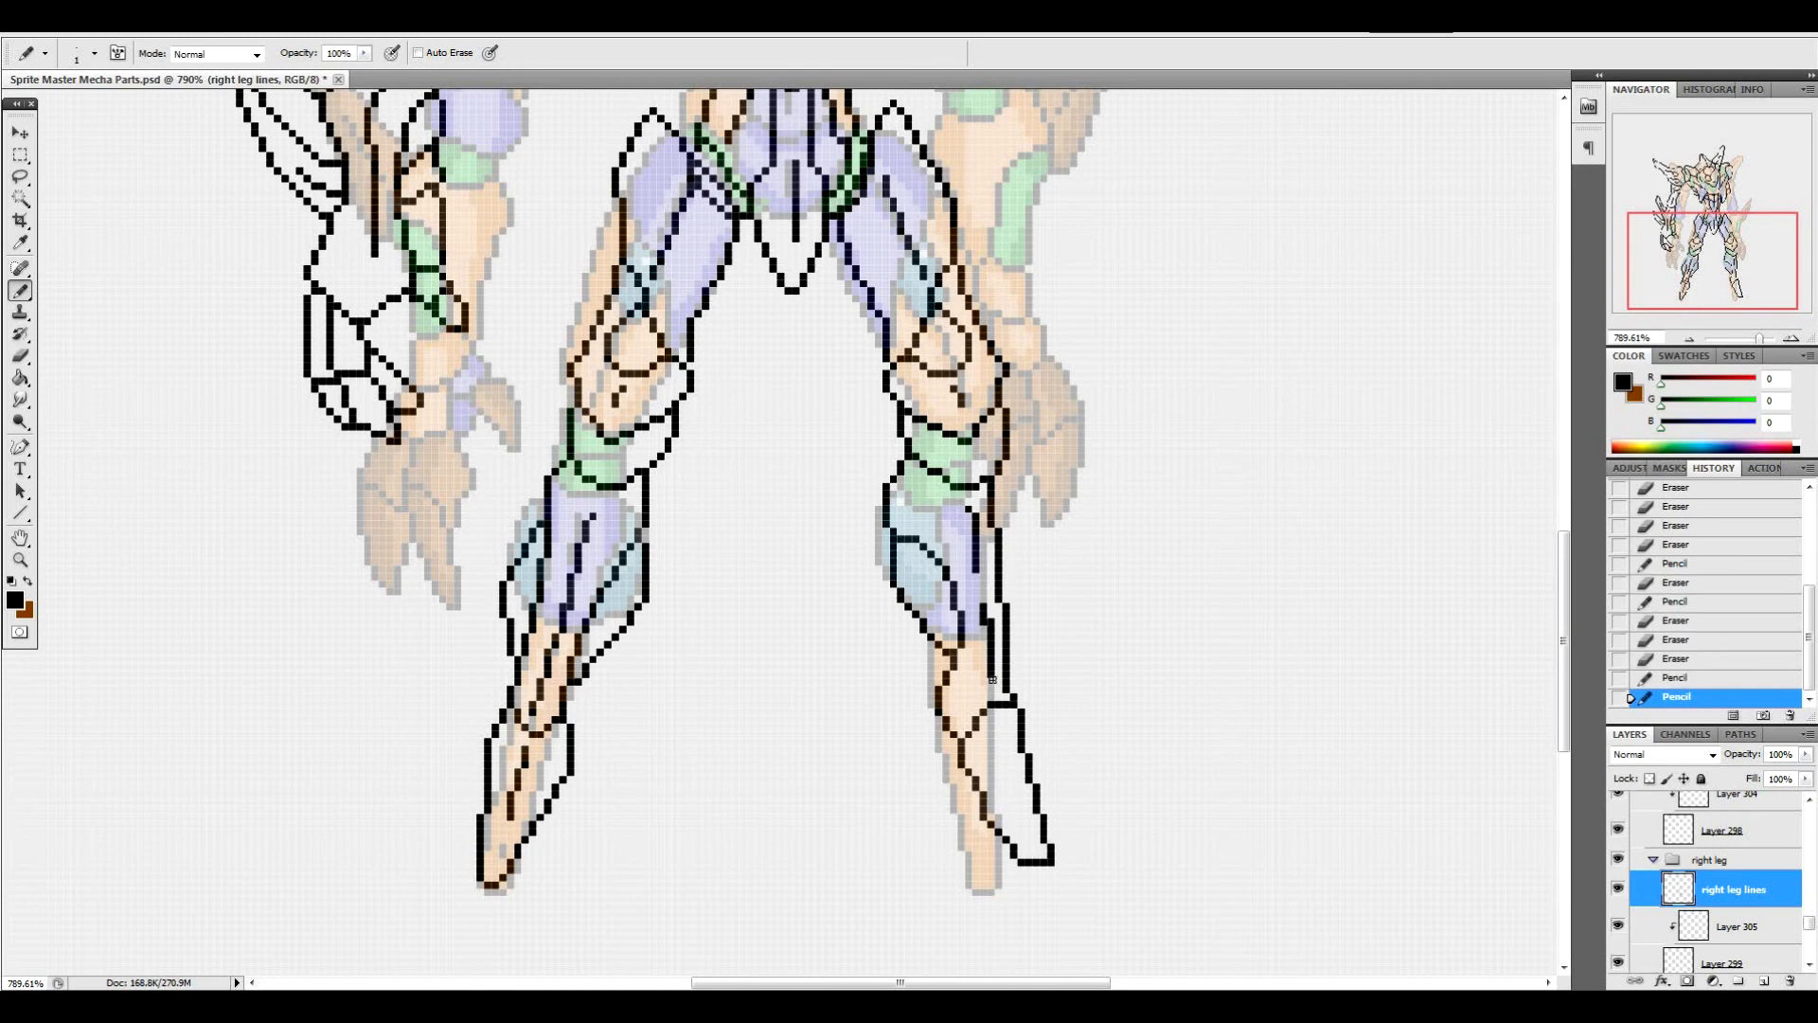
pyautogui.click(982, 617)
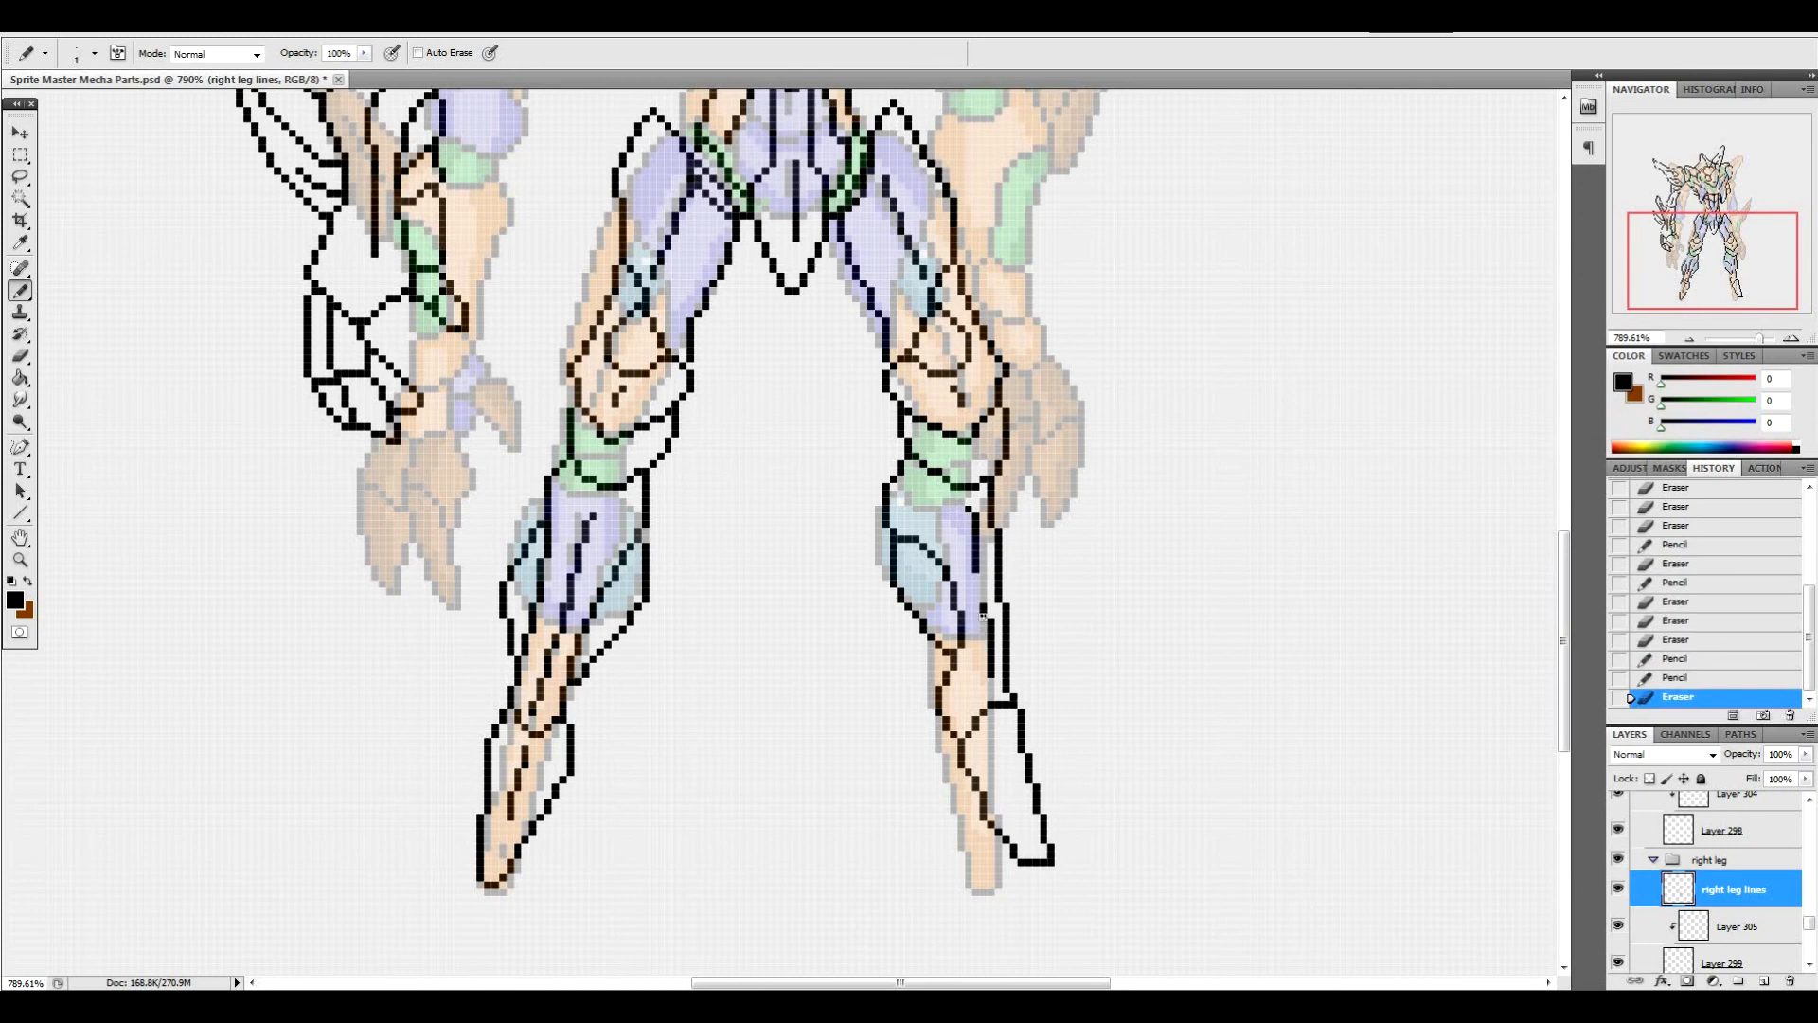
# Replace the mirrored triangular lines above the right knee with a rounded joint on the outer side
pyautogui.scroll(5, 1545, 643)
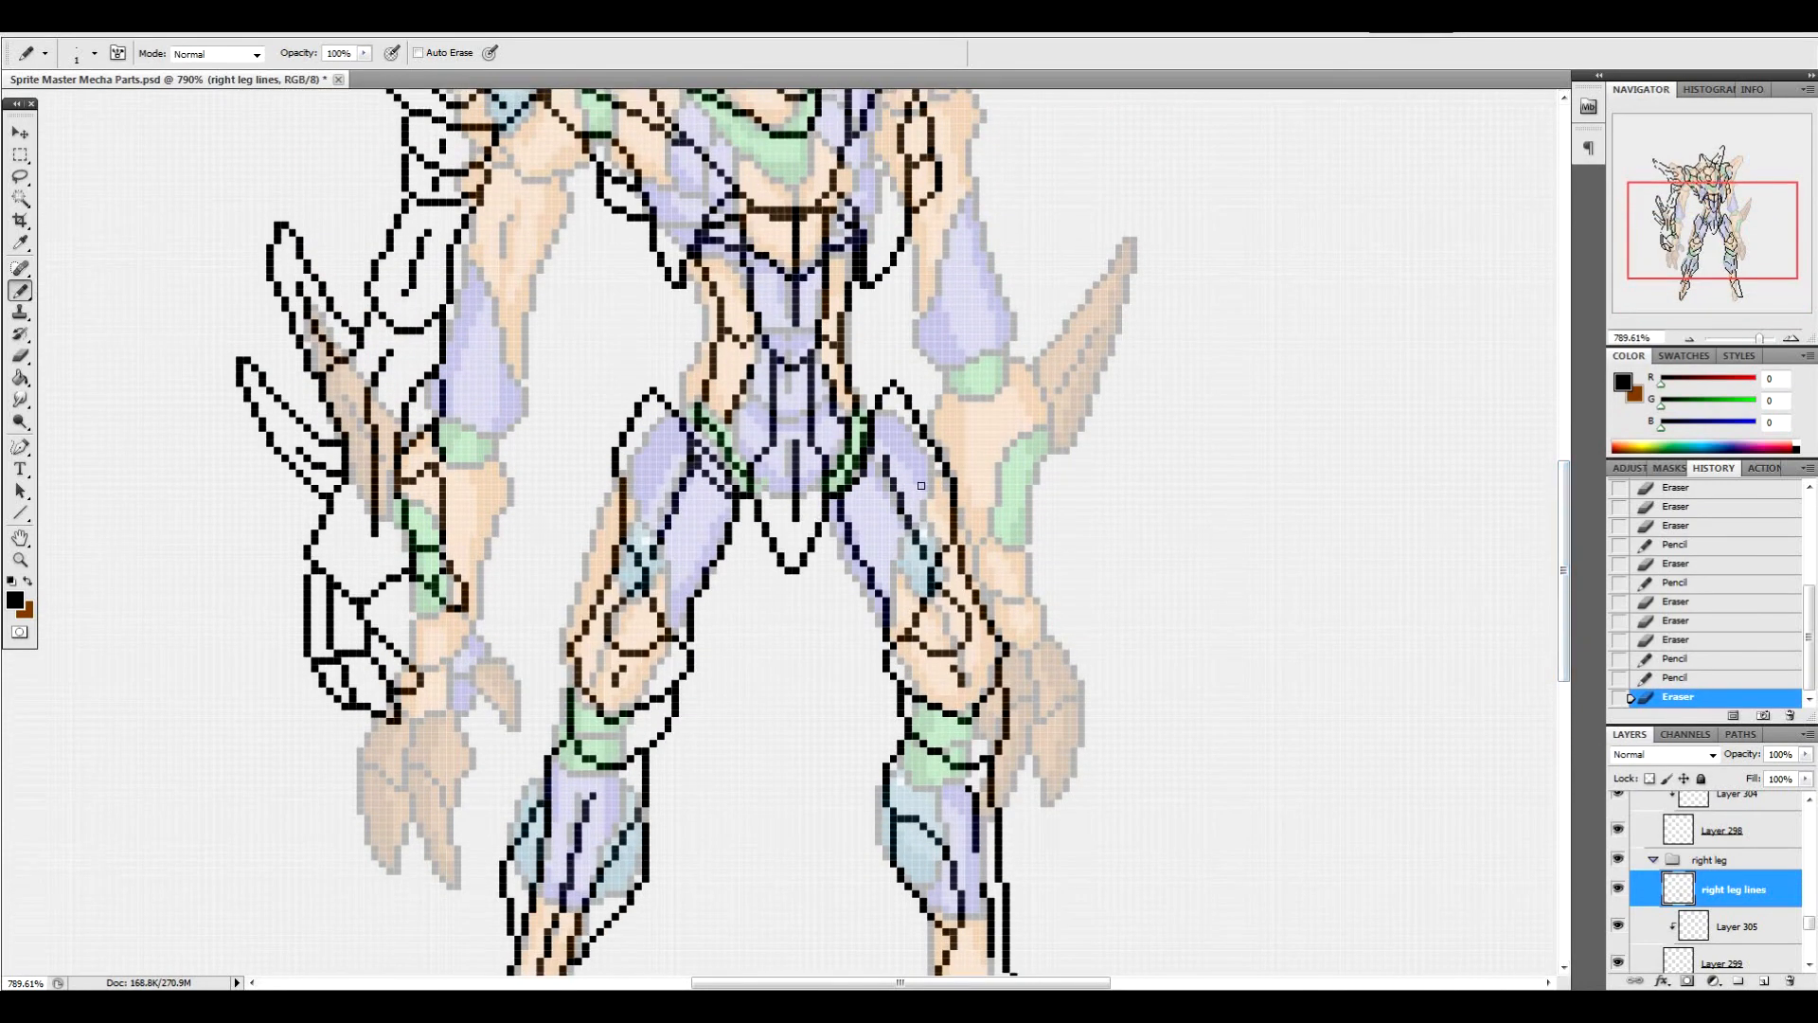
pyautogui.moveTo(932, 578)
pyautogui.mouseDown()
pyautogui.moveTo(966, 636)
pyautogui.moveTo(919, 590)
pyautogui.moveTo(912, 636)
pyautogui.moveTo(960, 646)
pyautogui.mouseUp()
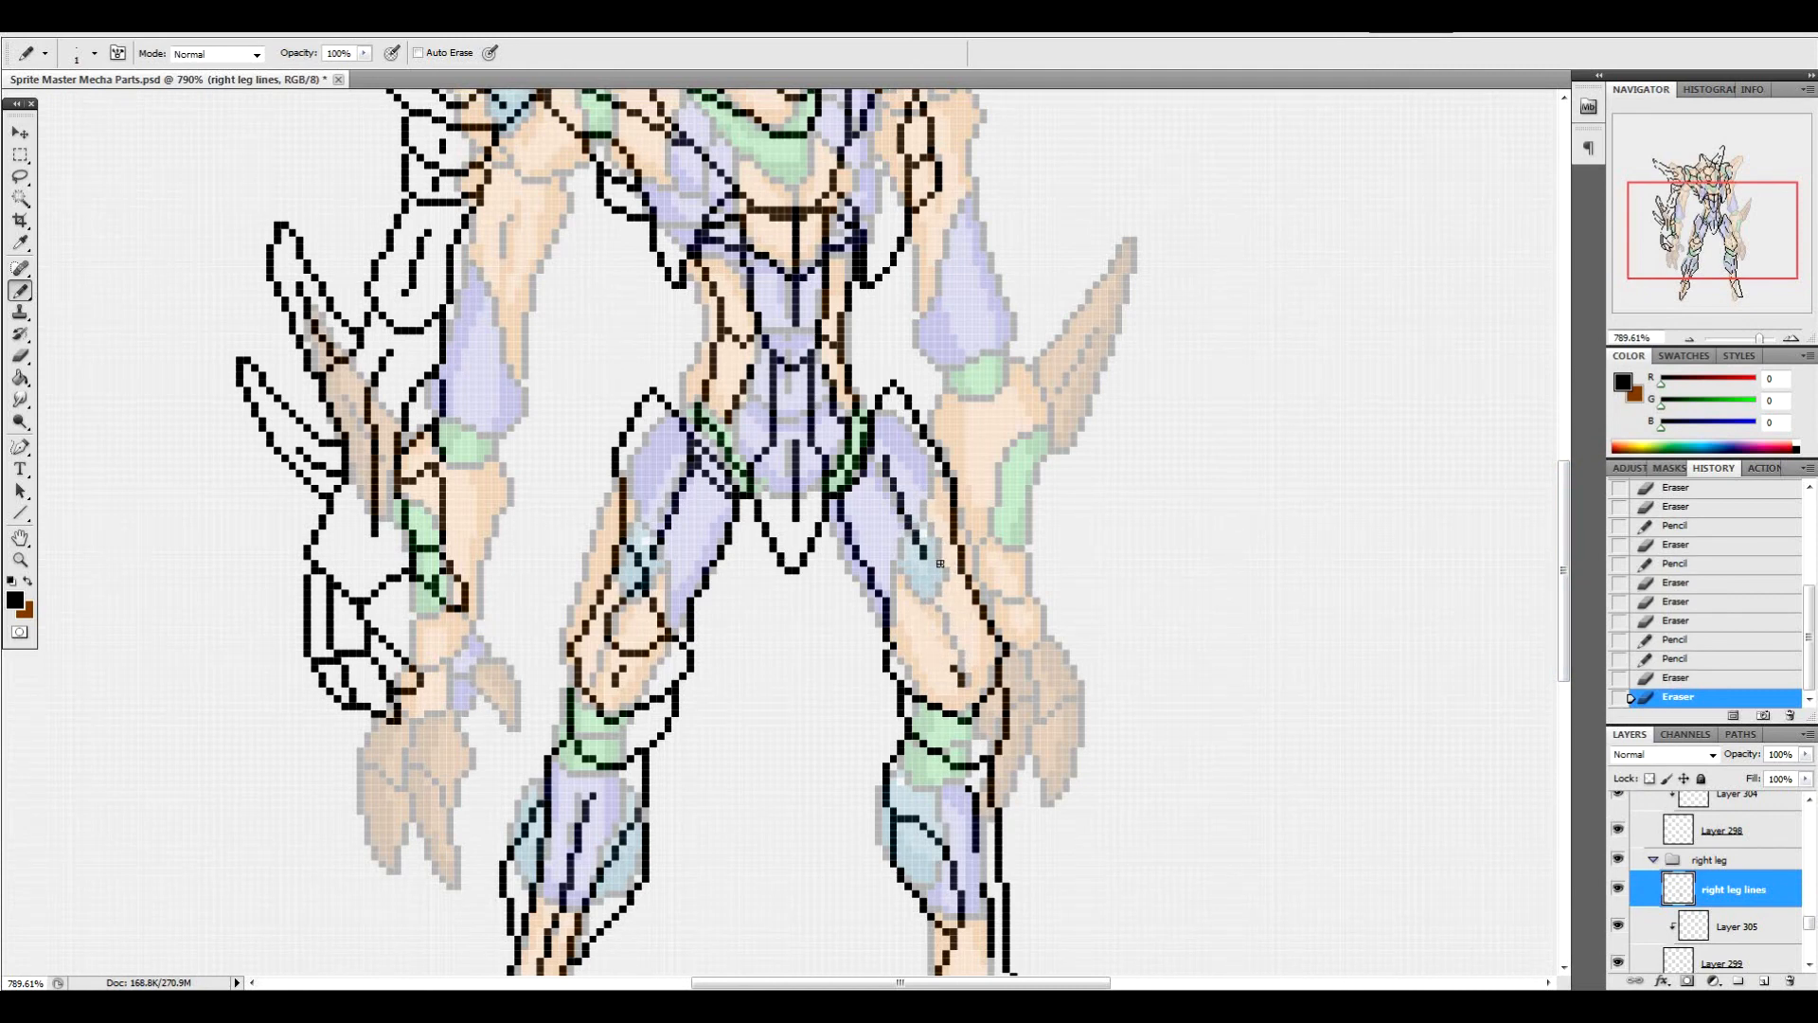
pyautogui.moveTo(951, 567)
pyautogui.mouseDown()
pyautogui.moveTo(934, 611)
pyautogui.moveTo(973, 630)
pyautogui.moveTo(960, 568)
pyautogui.moveTo(987, 595)
pyautogui.moveTo(973, 632)
pyautogui.mouseUp()
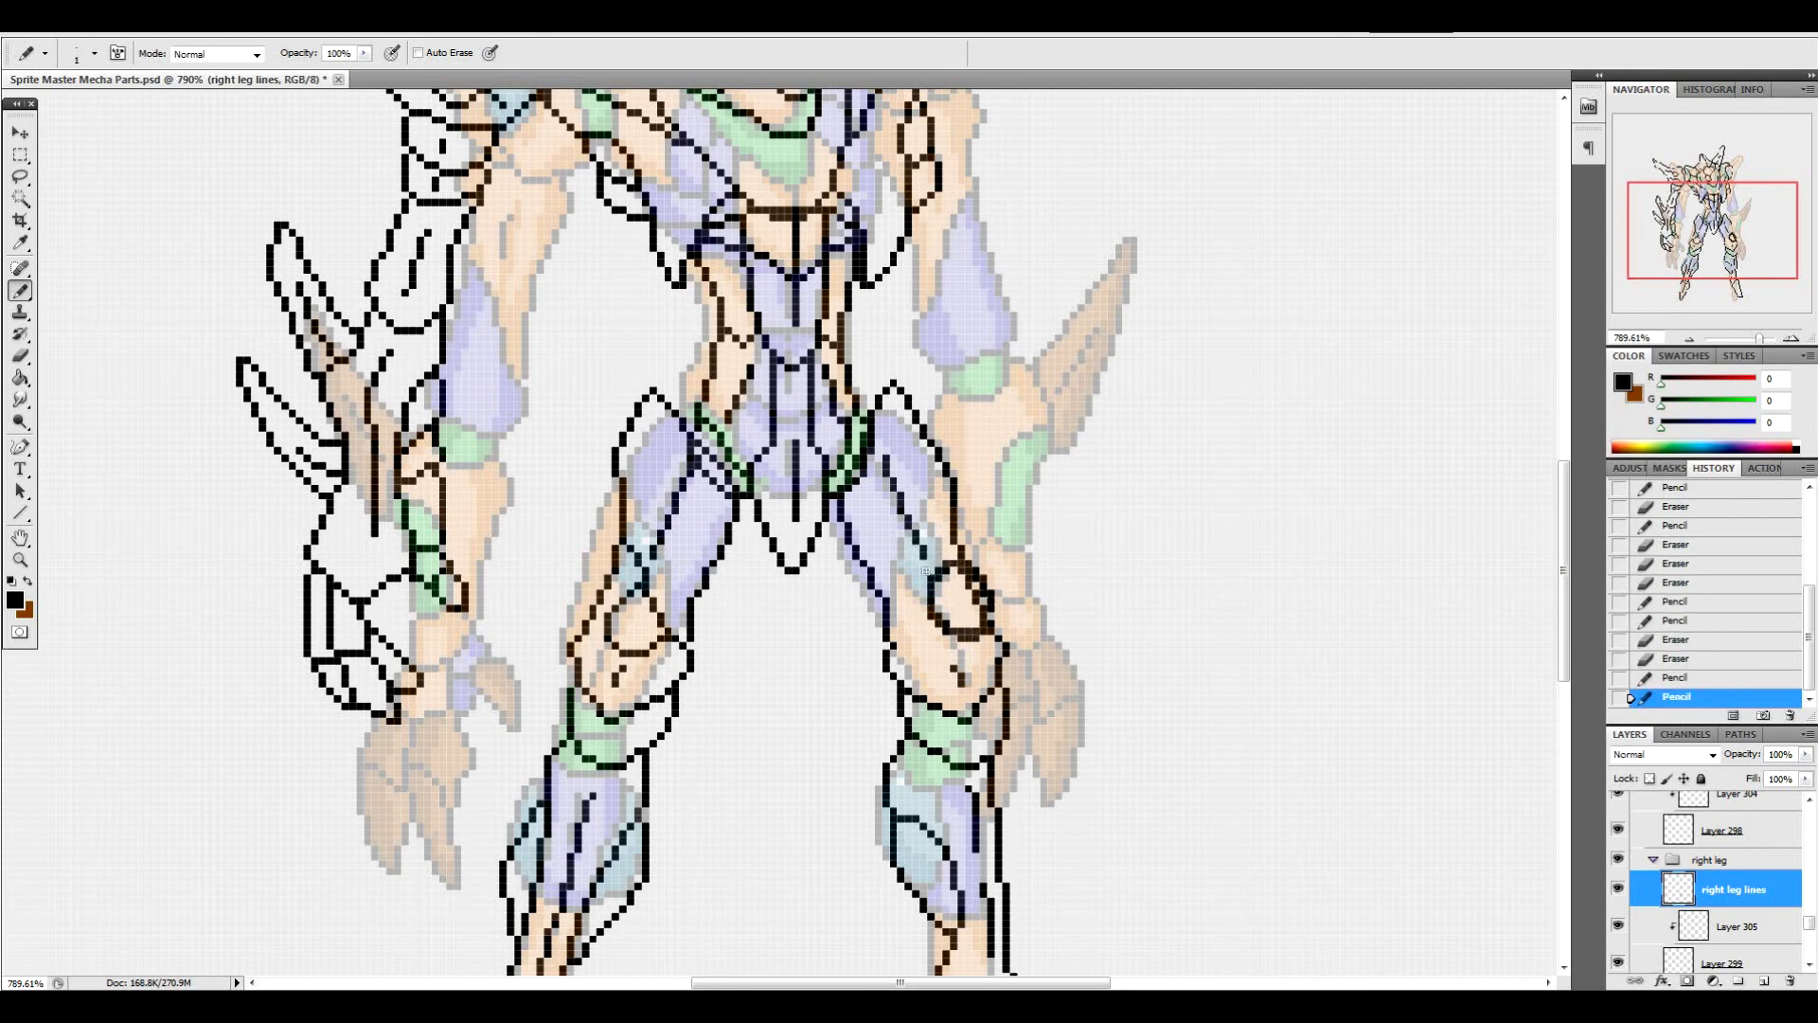
# Thin the outline of the right knee's rounded joint and erase the overlapping pixels around it
pyautogui.click(937, 572)
pyautogui.moveTo(956, 572); pyautogui.dragTo(977, 596)
pyautogui.click(964, 625)
pyautogui.click(949, 617)
pyautogui.click(980, 626)
pyautogui.click(985, 629)
pyautogui.click(983, 595)
pyautogui.click(969, 574)
pyautogui.click(975, 634)
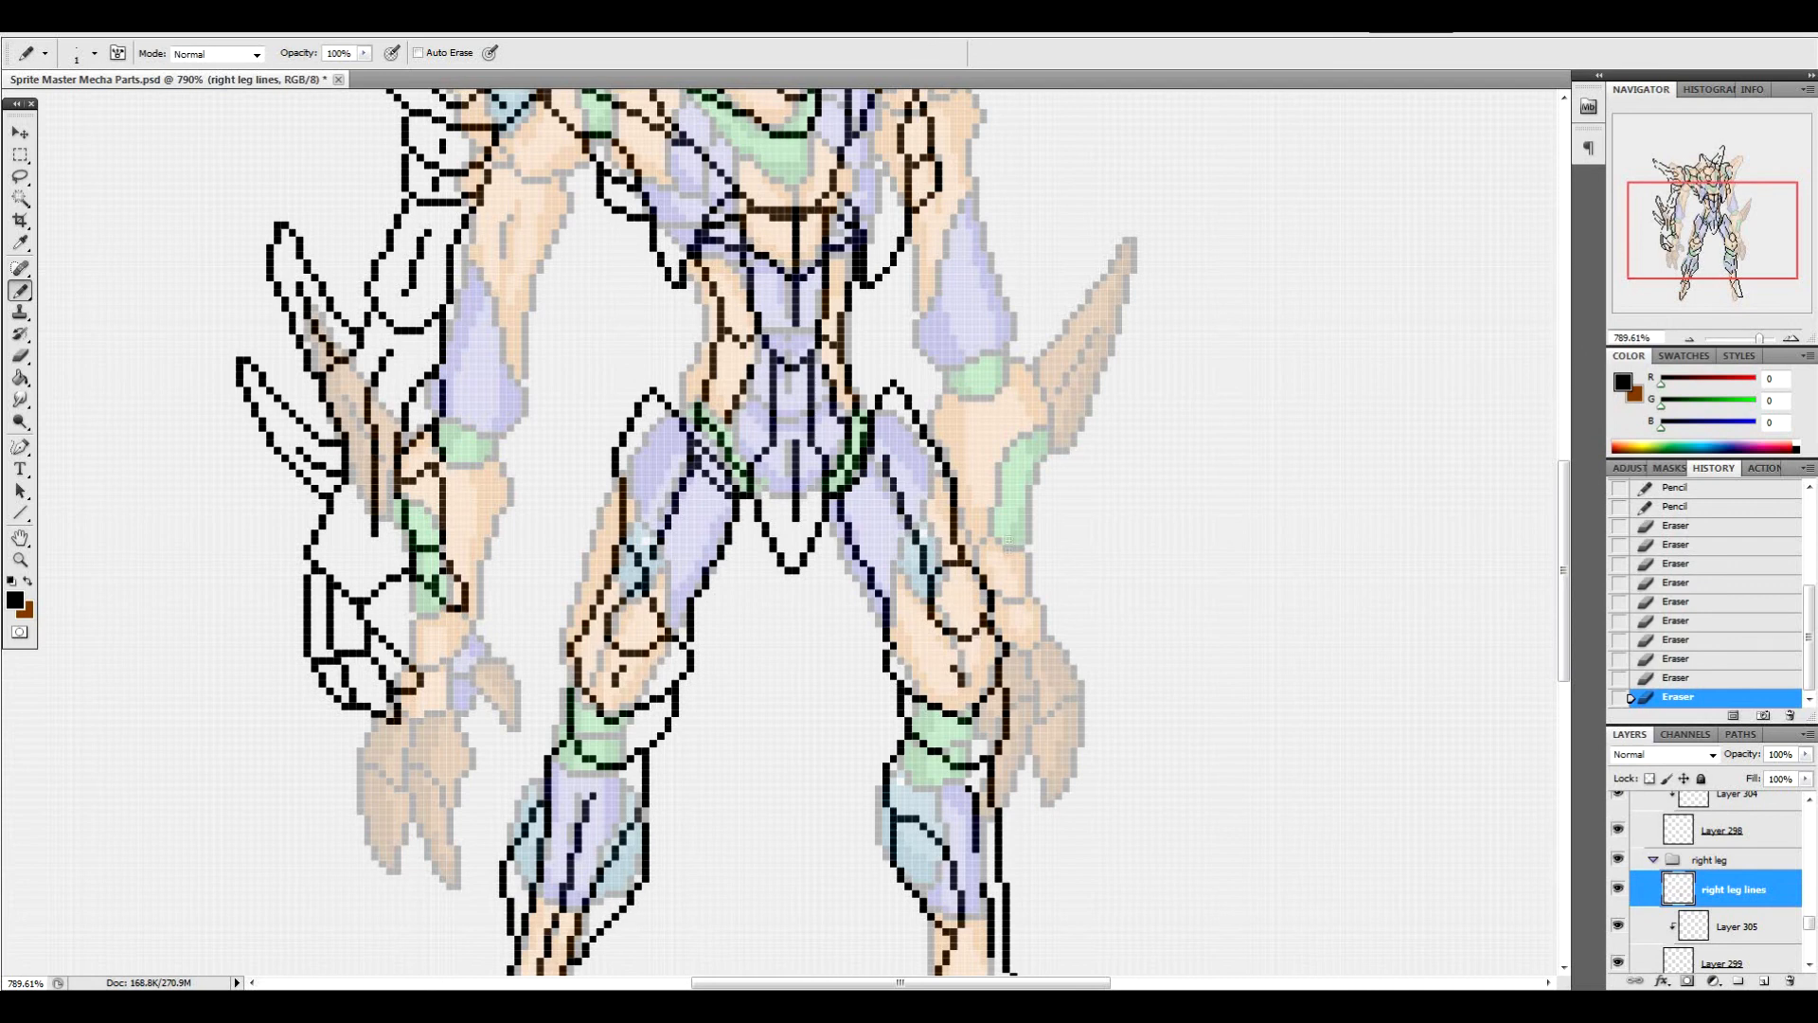
# Redraw the short vertical accent below the right knee joint and tidy the lower end of the thigh line
pyautogui.moveTo(964, 652); pyautogui.dragTo(962, 684)
pyautogui.hotkey('ctrl', 'z')
pyautogui.click(966, 653)
pyautogui.moveTo(966, 653); pyautogui.dragTo(964, 678)
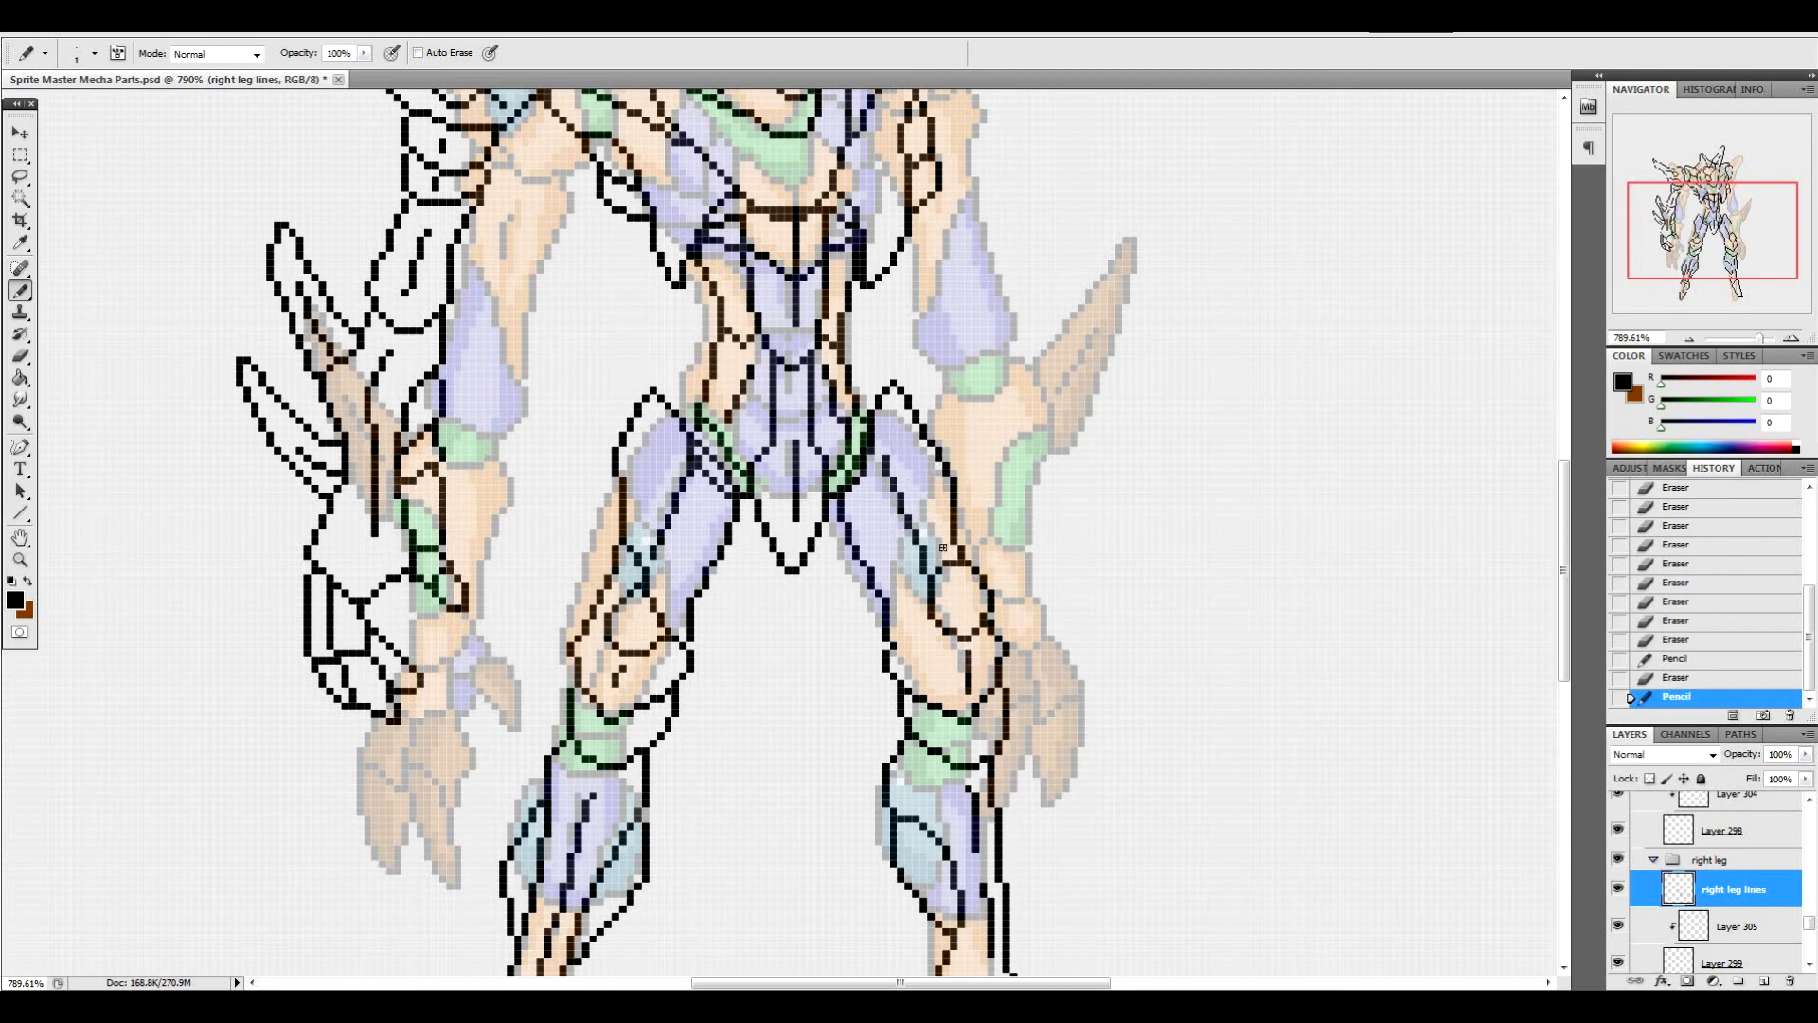
pyautogui.moveTo(943, 548)
pyautogui.mouseDown()
pyautogui.moveTo(911, 483)
pyautogui.moveTo(892, 487)
pyautogui.moveTo(932, 560)
pyautogui.mouseUp()
pyautogui.click(932, 551)
# Touch up the inner edge of the right foot
pyautogui.moveTo(1564, 540); pyautogui.dragTo(1555, 604)
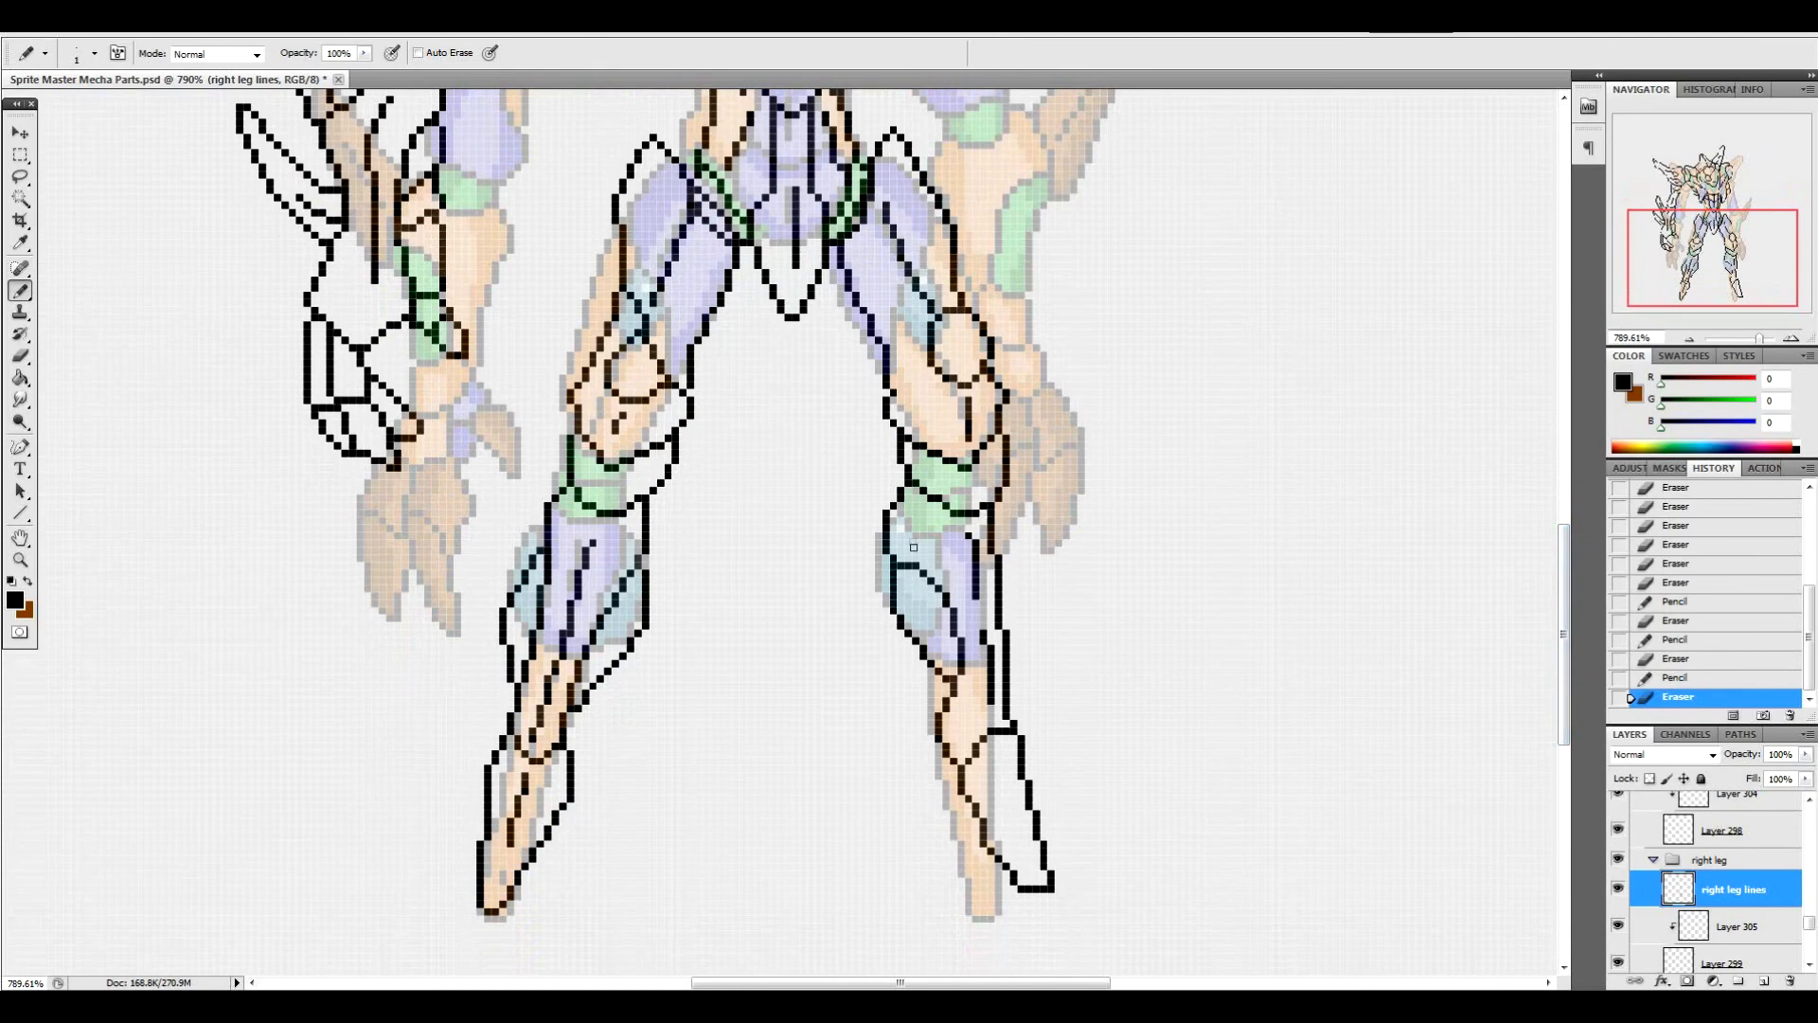
pyautogui.click(985, 833)
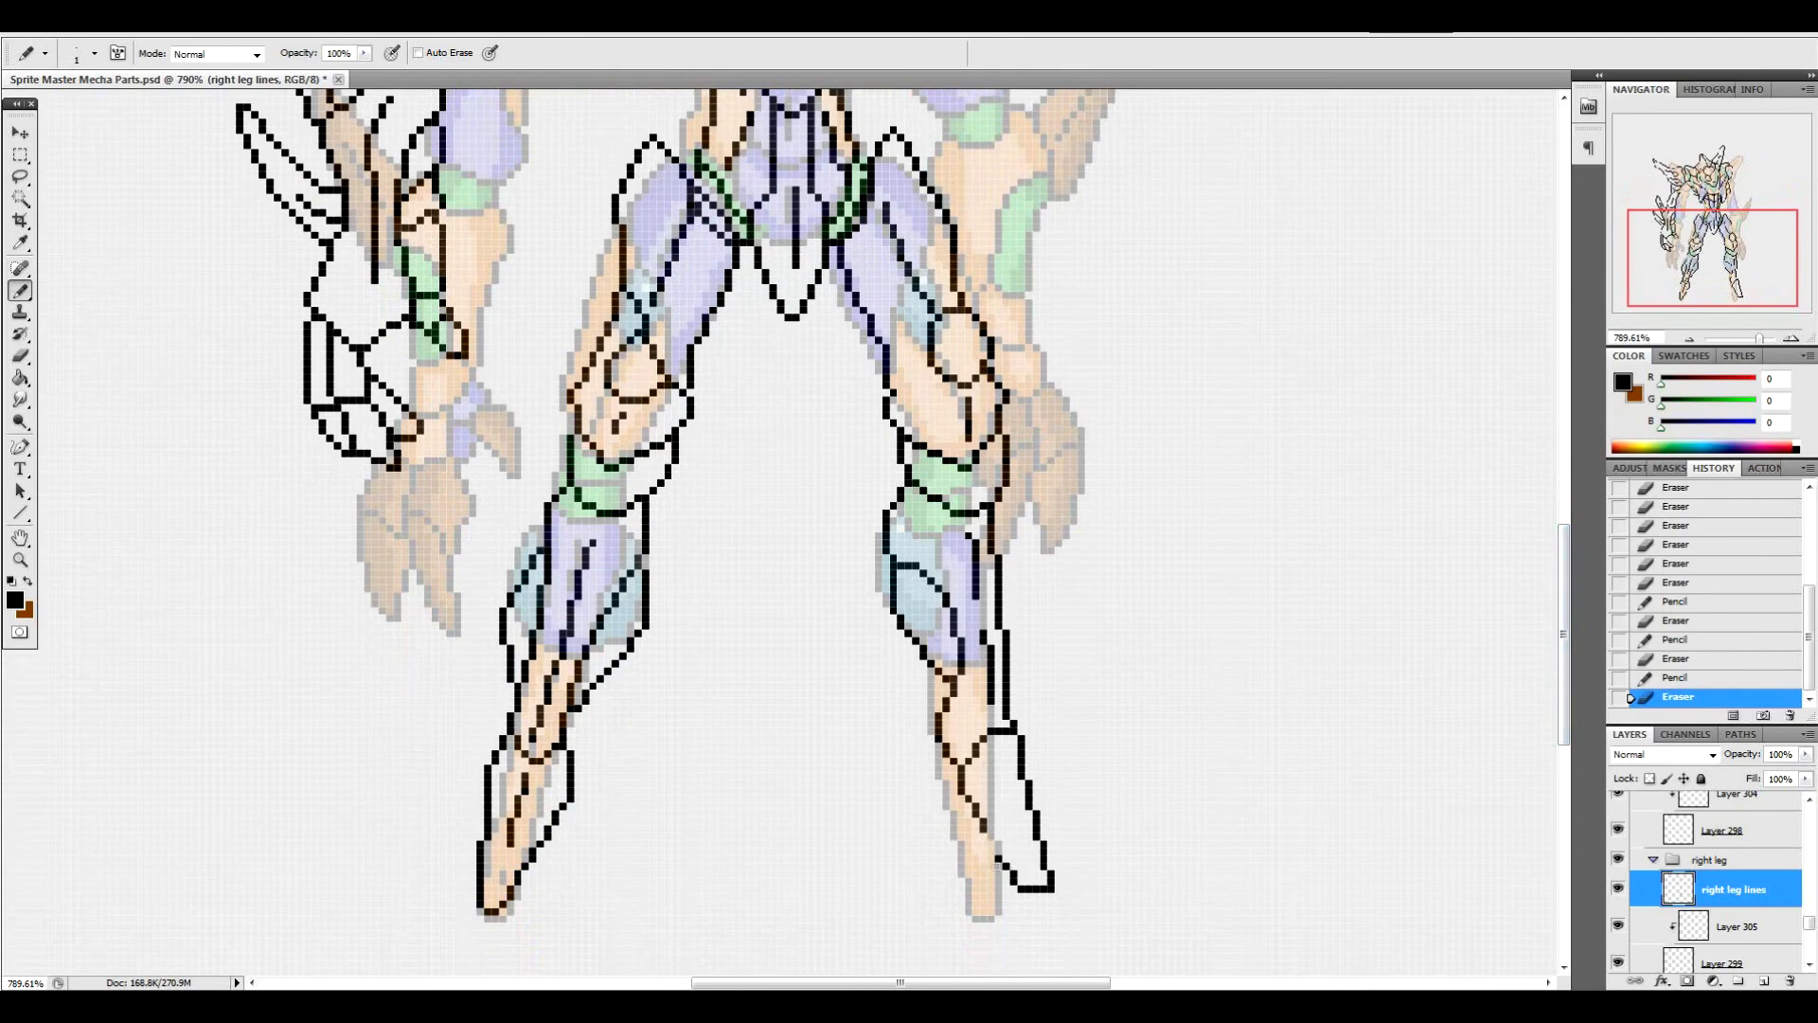
pyautogui.click(997, 851)
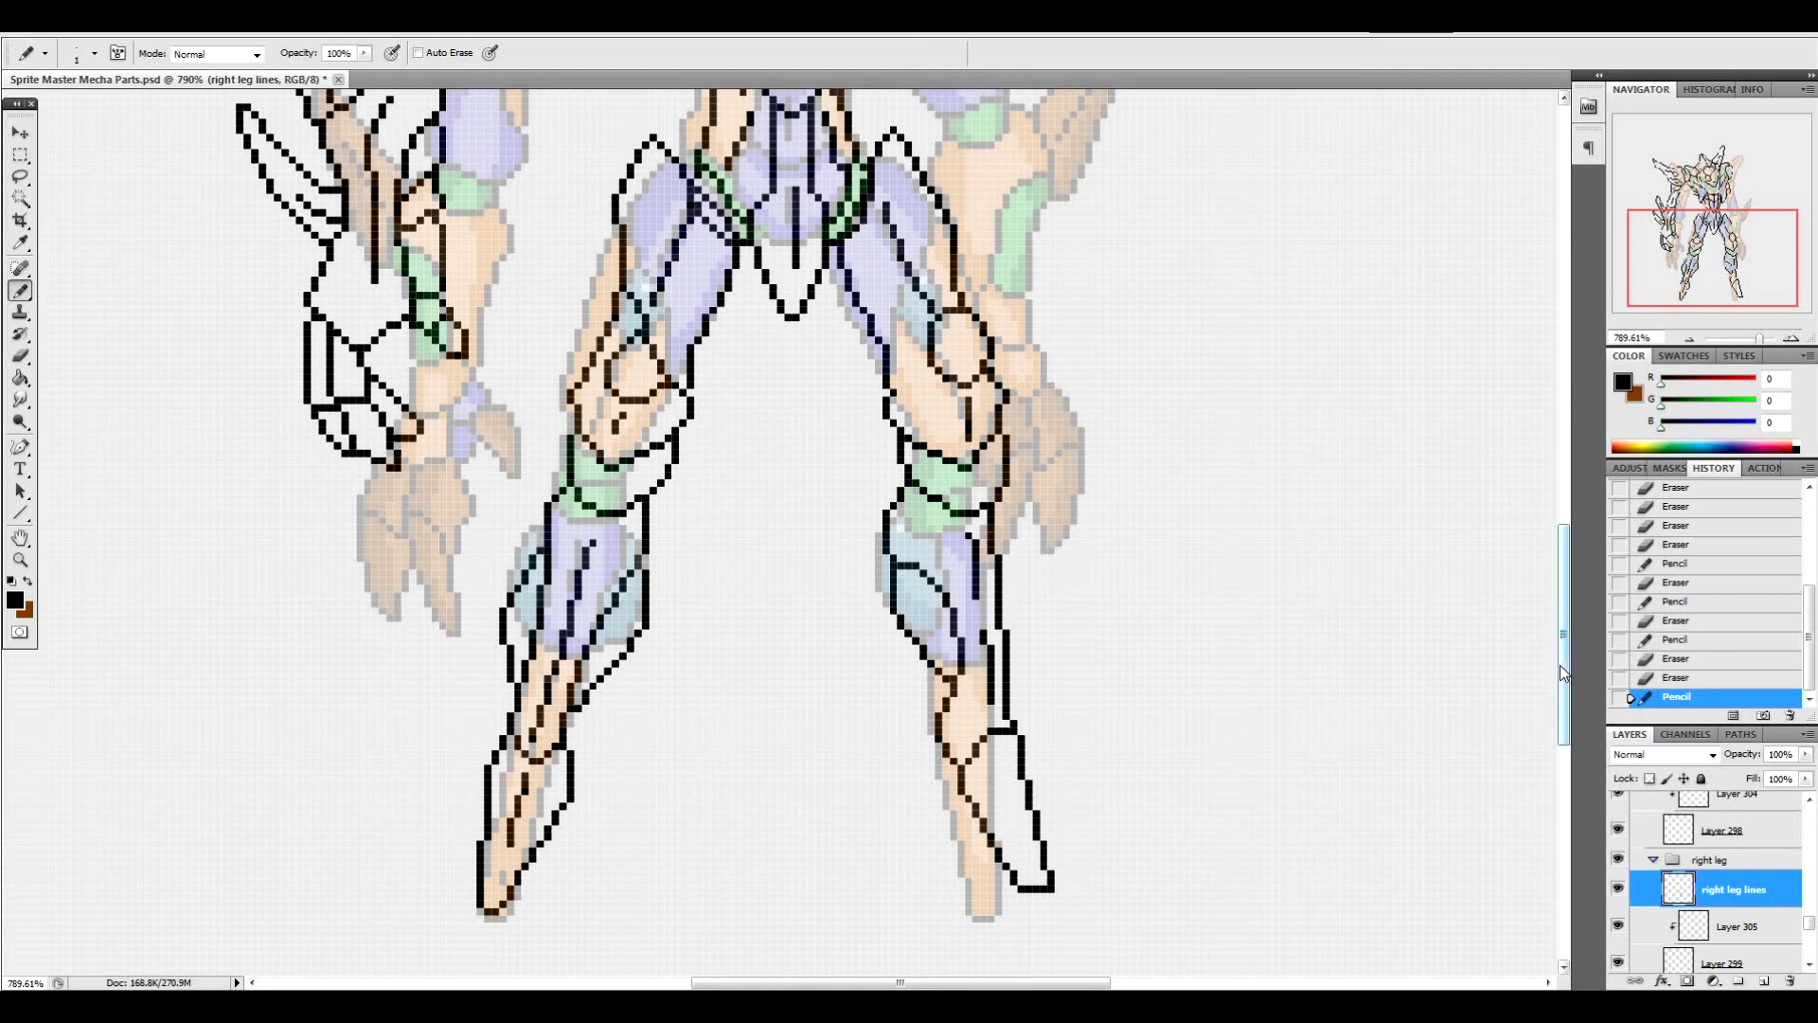
# Hide the faded coloured reference so only the new mecha line art is shown
pyautogui.moveTo(1560, 666); pyautogui.dragTo(1526, 633)
pyautogui.moveTo(1809, 926); pyautogui.dragTo(1804, 904)
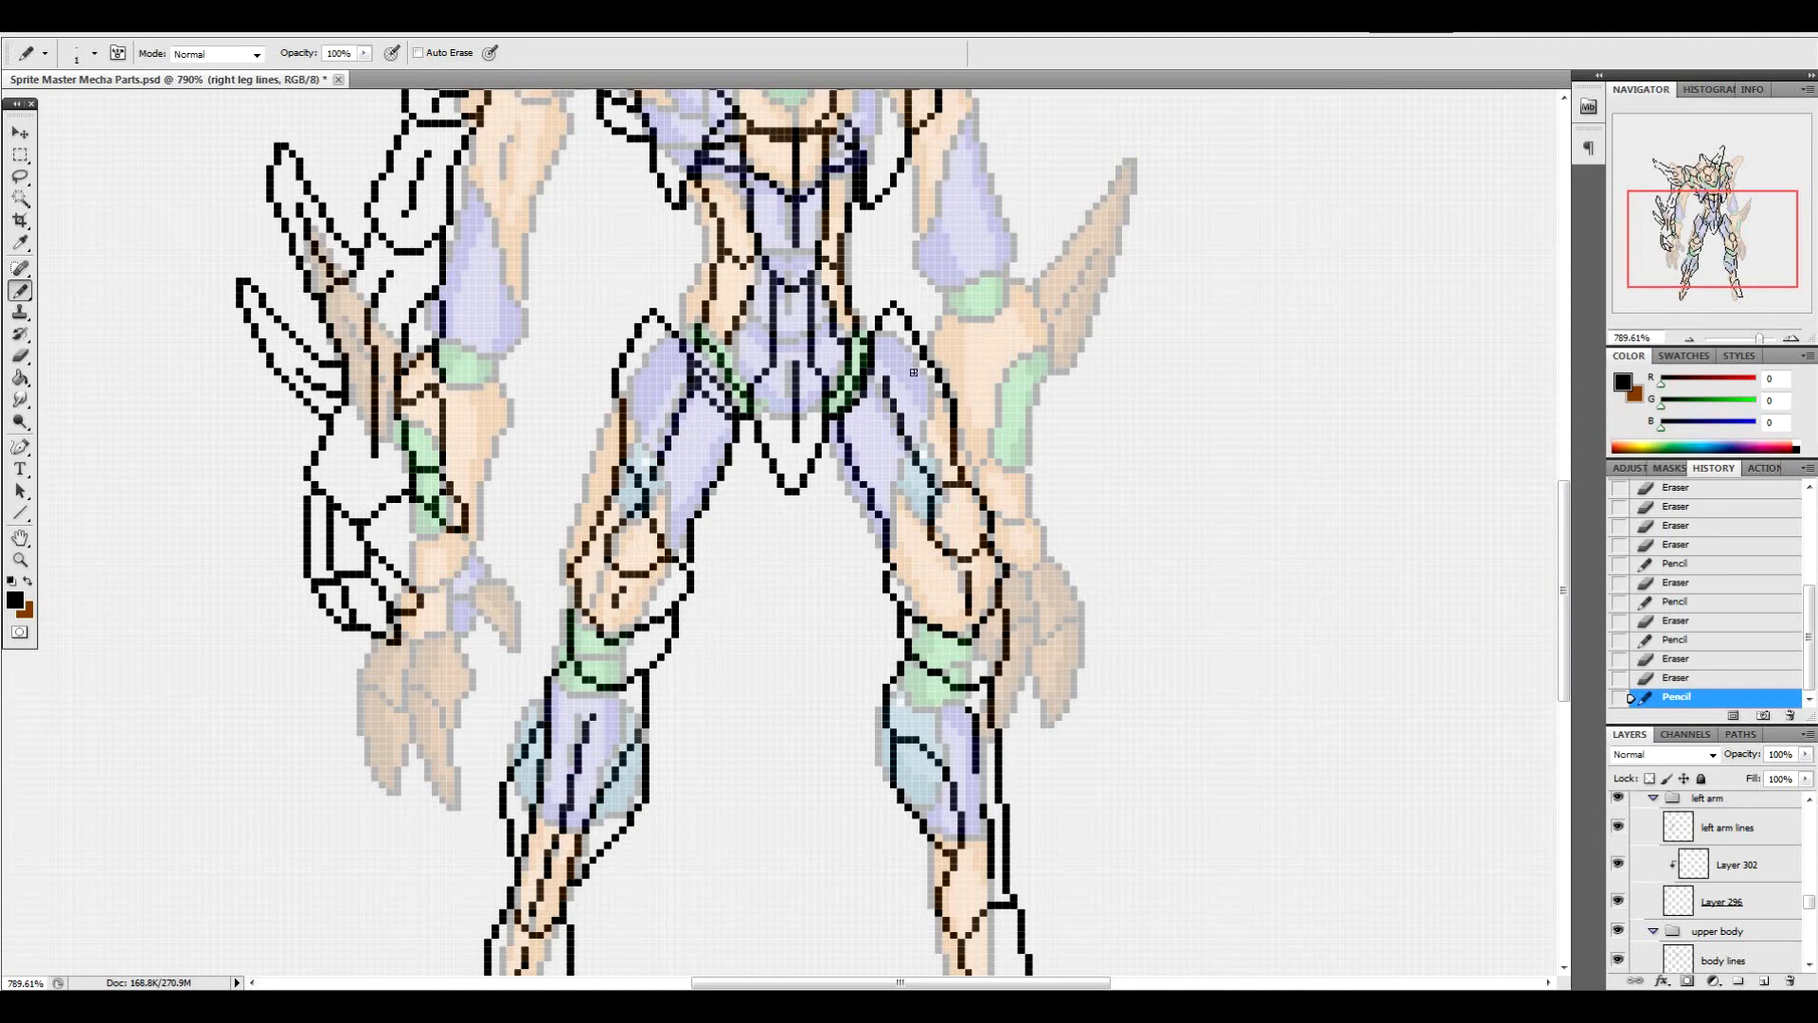
pyautogui.moveTo(1561, 579); pyautogui.dragTo(1562, 604)
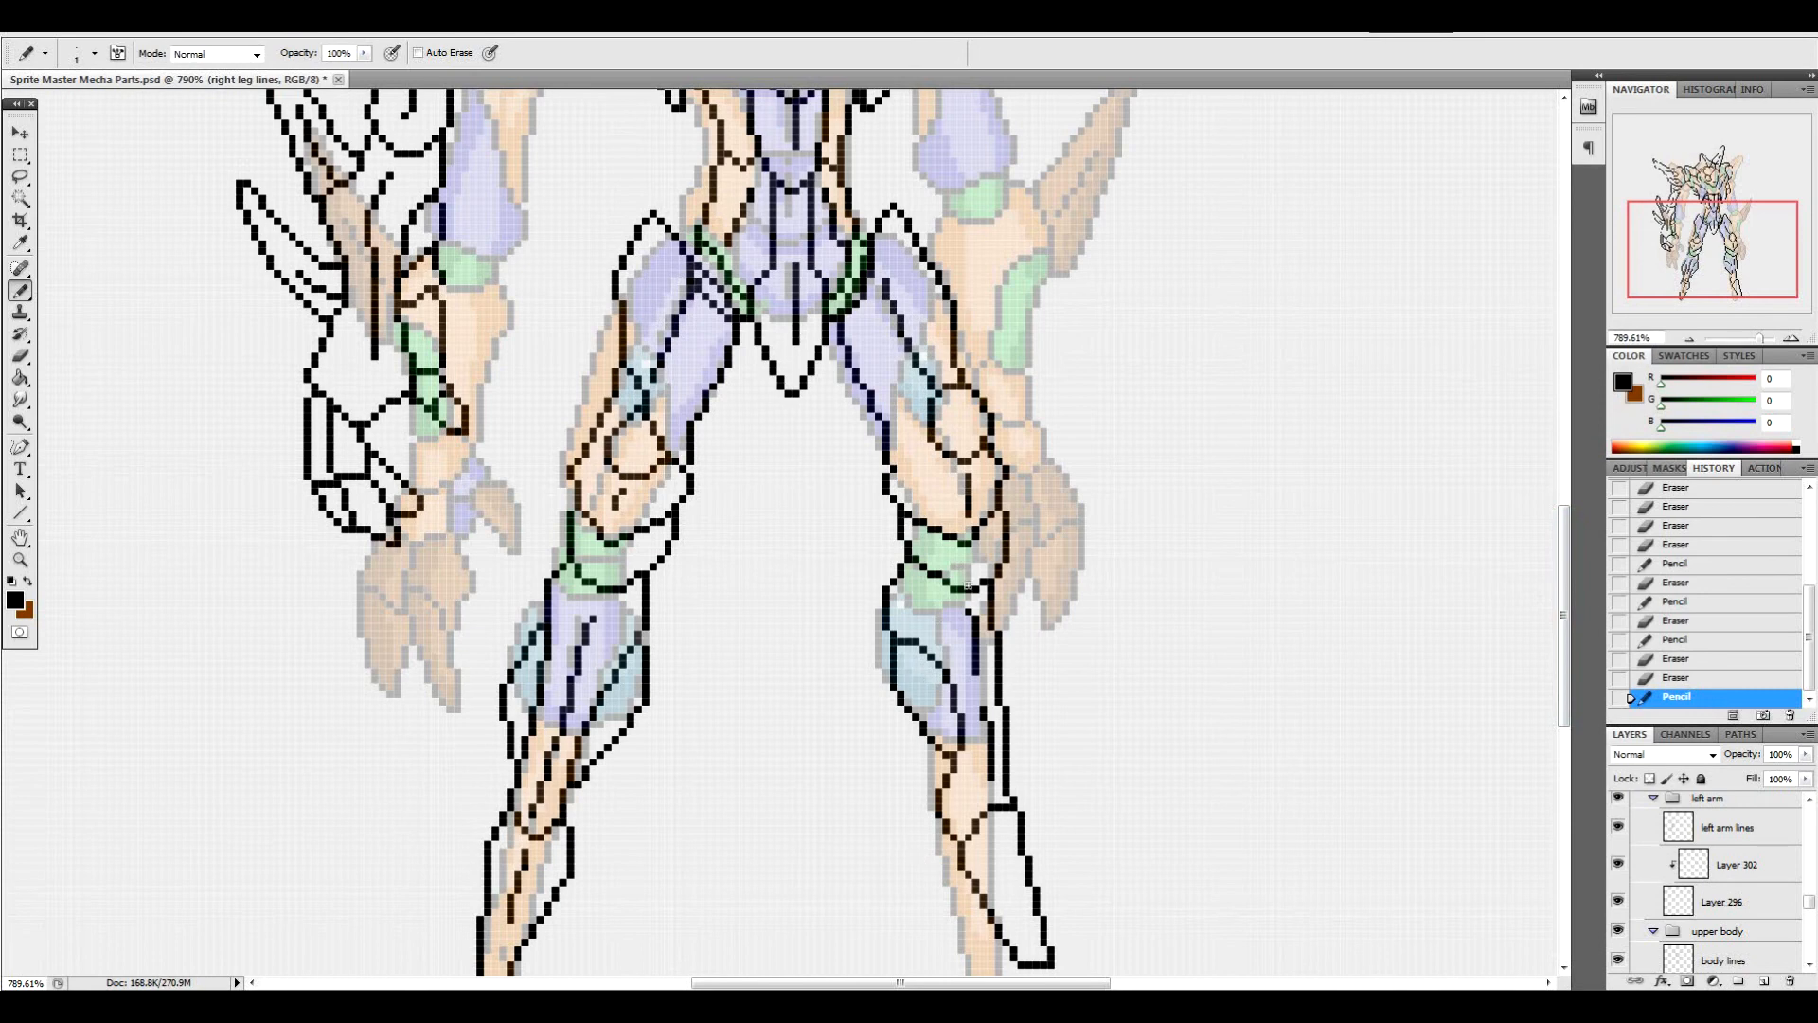
pyautogui.moveTo(1813, 905); pyautogui.dragTo(1815, 820)
pyautogui.click(1616, 860)
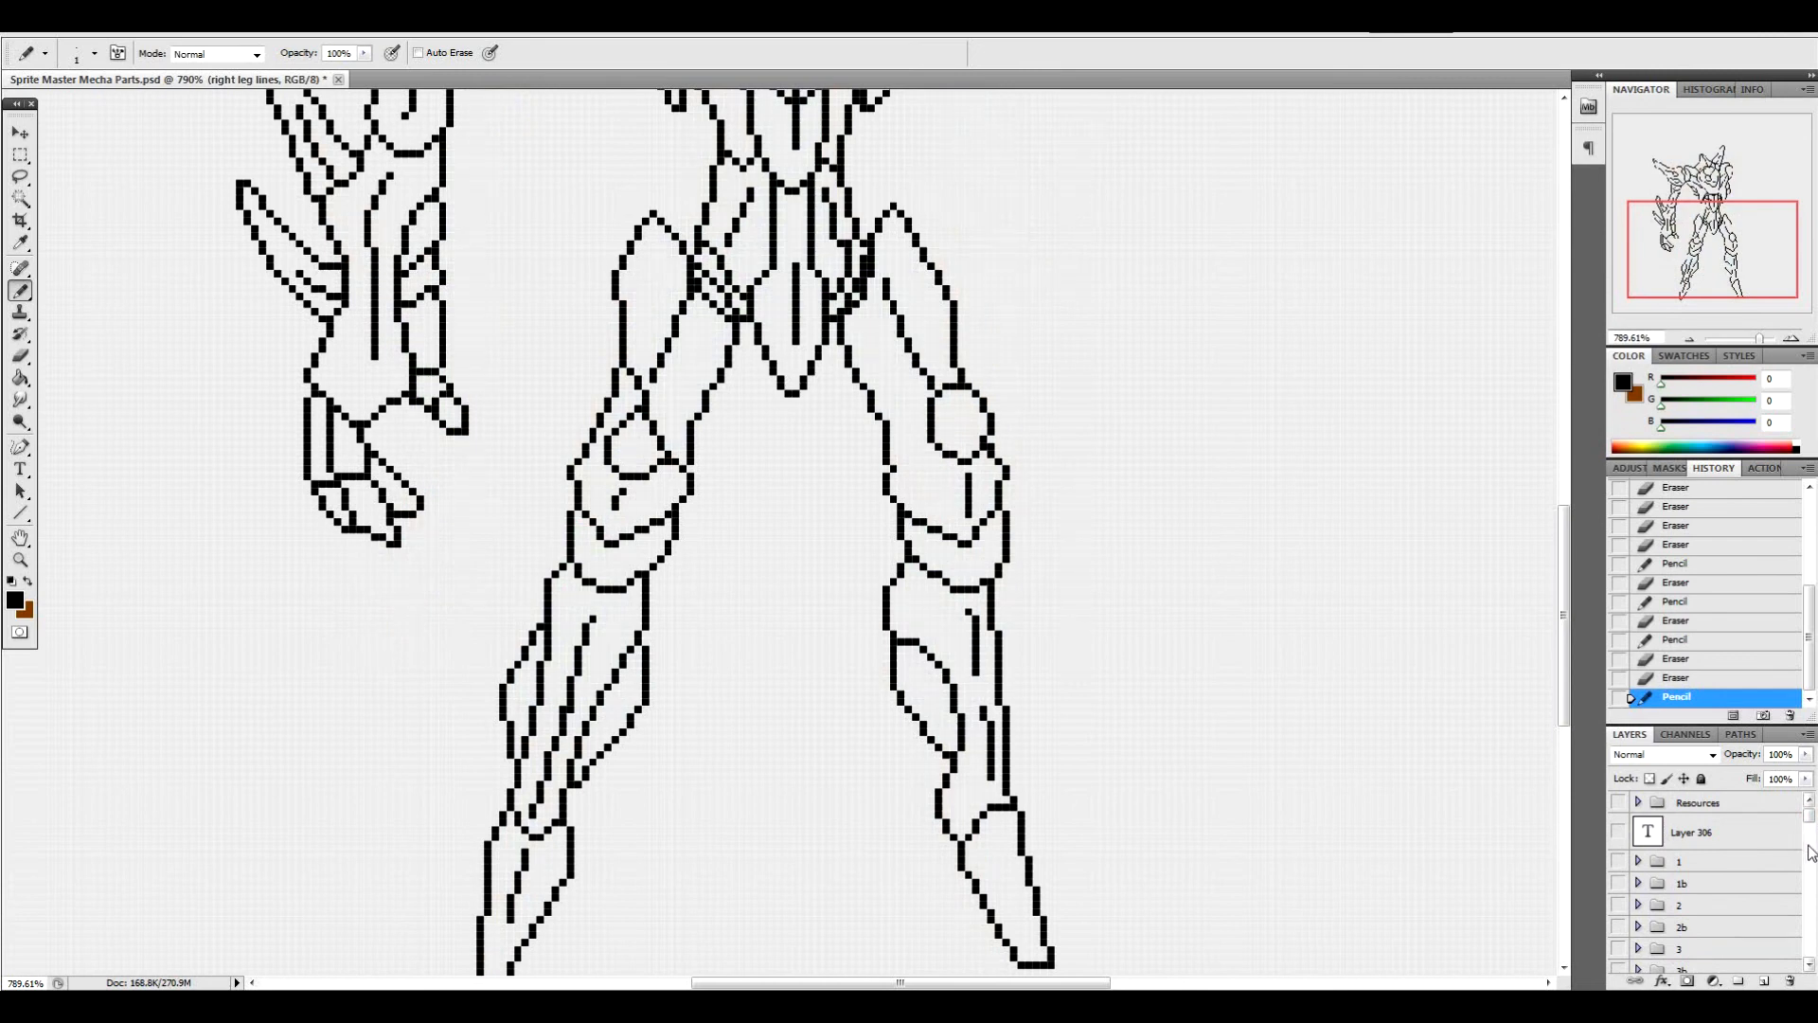
# Redraw the top edge of the left foot as a rounded arch on the left leg1 lines layer, erasing the old V-shaped line
pyautogui.moveTo(1806, 857); pyautogui.dragTo(1808, 917)
pyautogui.scroll(-4, 1751, 861)
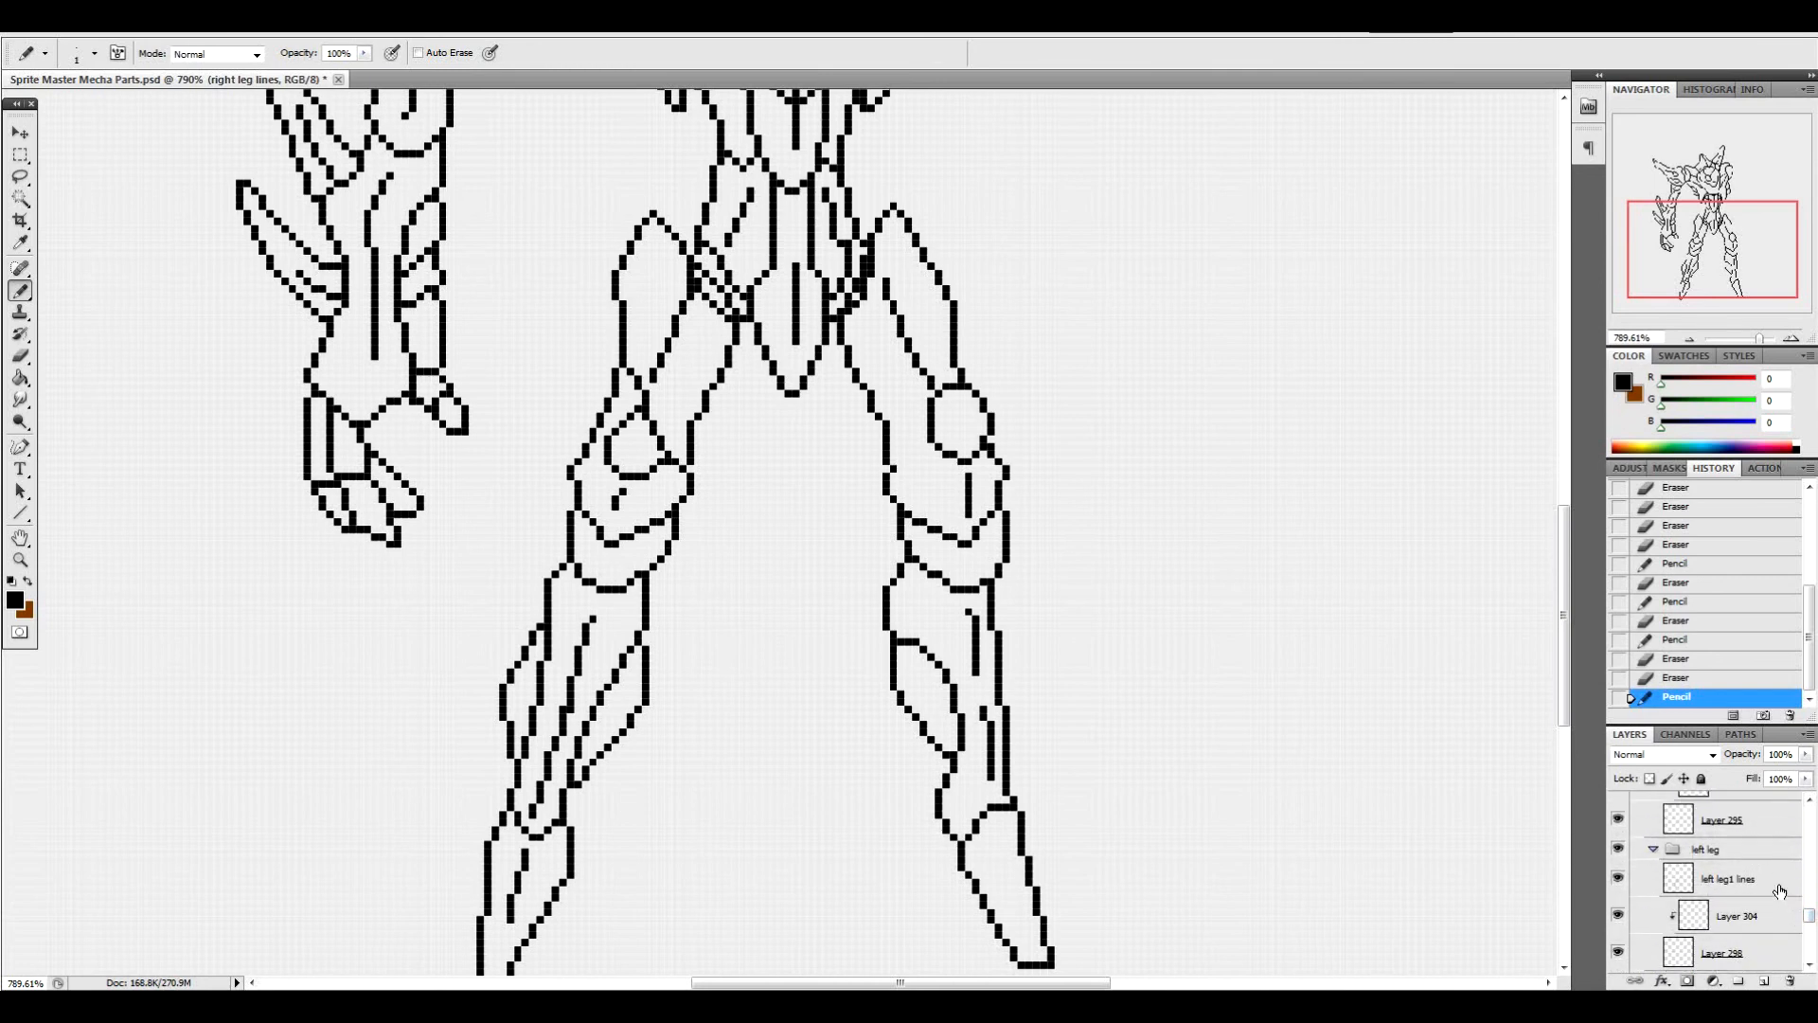
pyautogui.click(1778, 889)
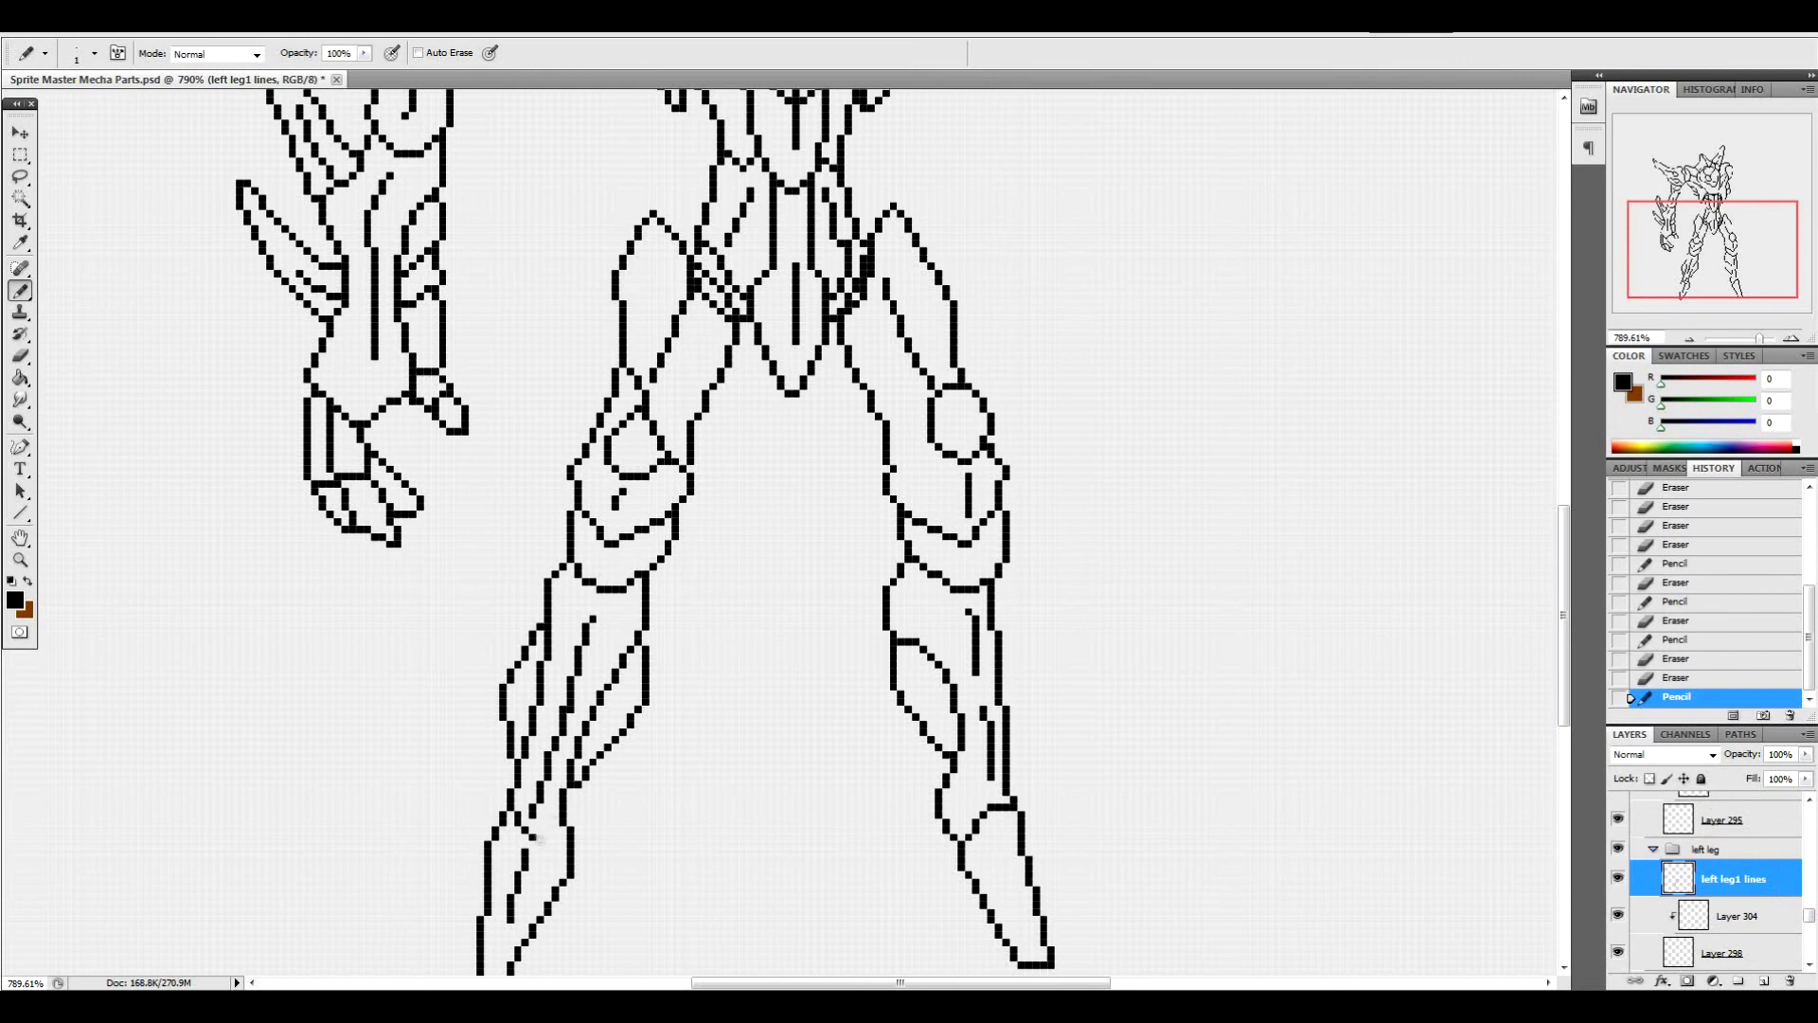
pyautogui.click(539, 825)
pyautogui.moveTo(539, 809); pyautogui.dragTo(560, 828)
pyautogui.moveTo(539, 808); pyautogui.dragTo(511, 823)
pyautogui.click(548, 815)
pyautogui.moveTo(559, 824); pyautogui.dragTo(510, 814)
pyautogui.click(540, 816)
pyautogui.click(552, 826)
pyautogui.click(552, 816)
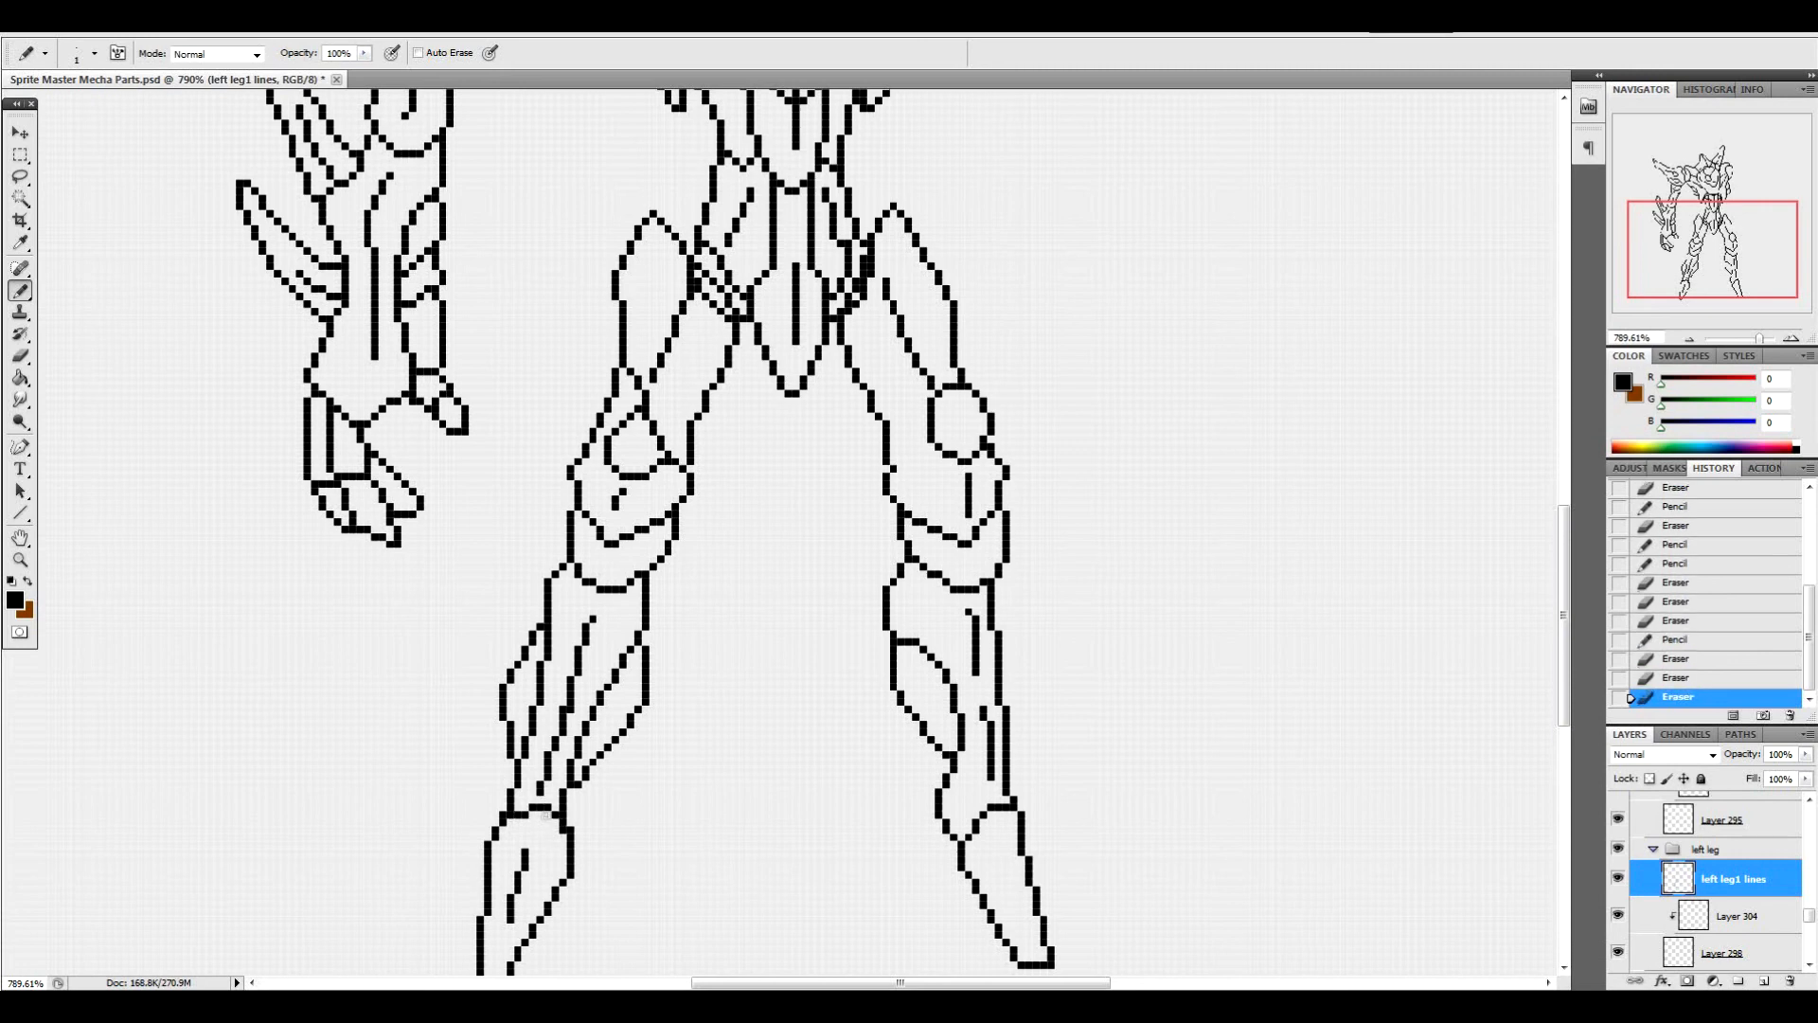
# Clean up the pixels where the left shin lines meet the top of the foot
pyautogui.click(535, 801)
pyautogui.click(504, 810)
pyautogui.click(523, 816)
pyautogui.click(525, 809)
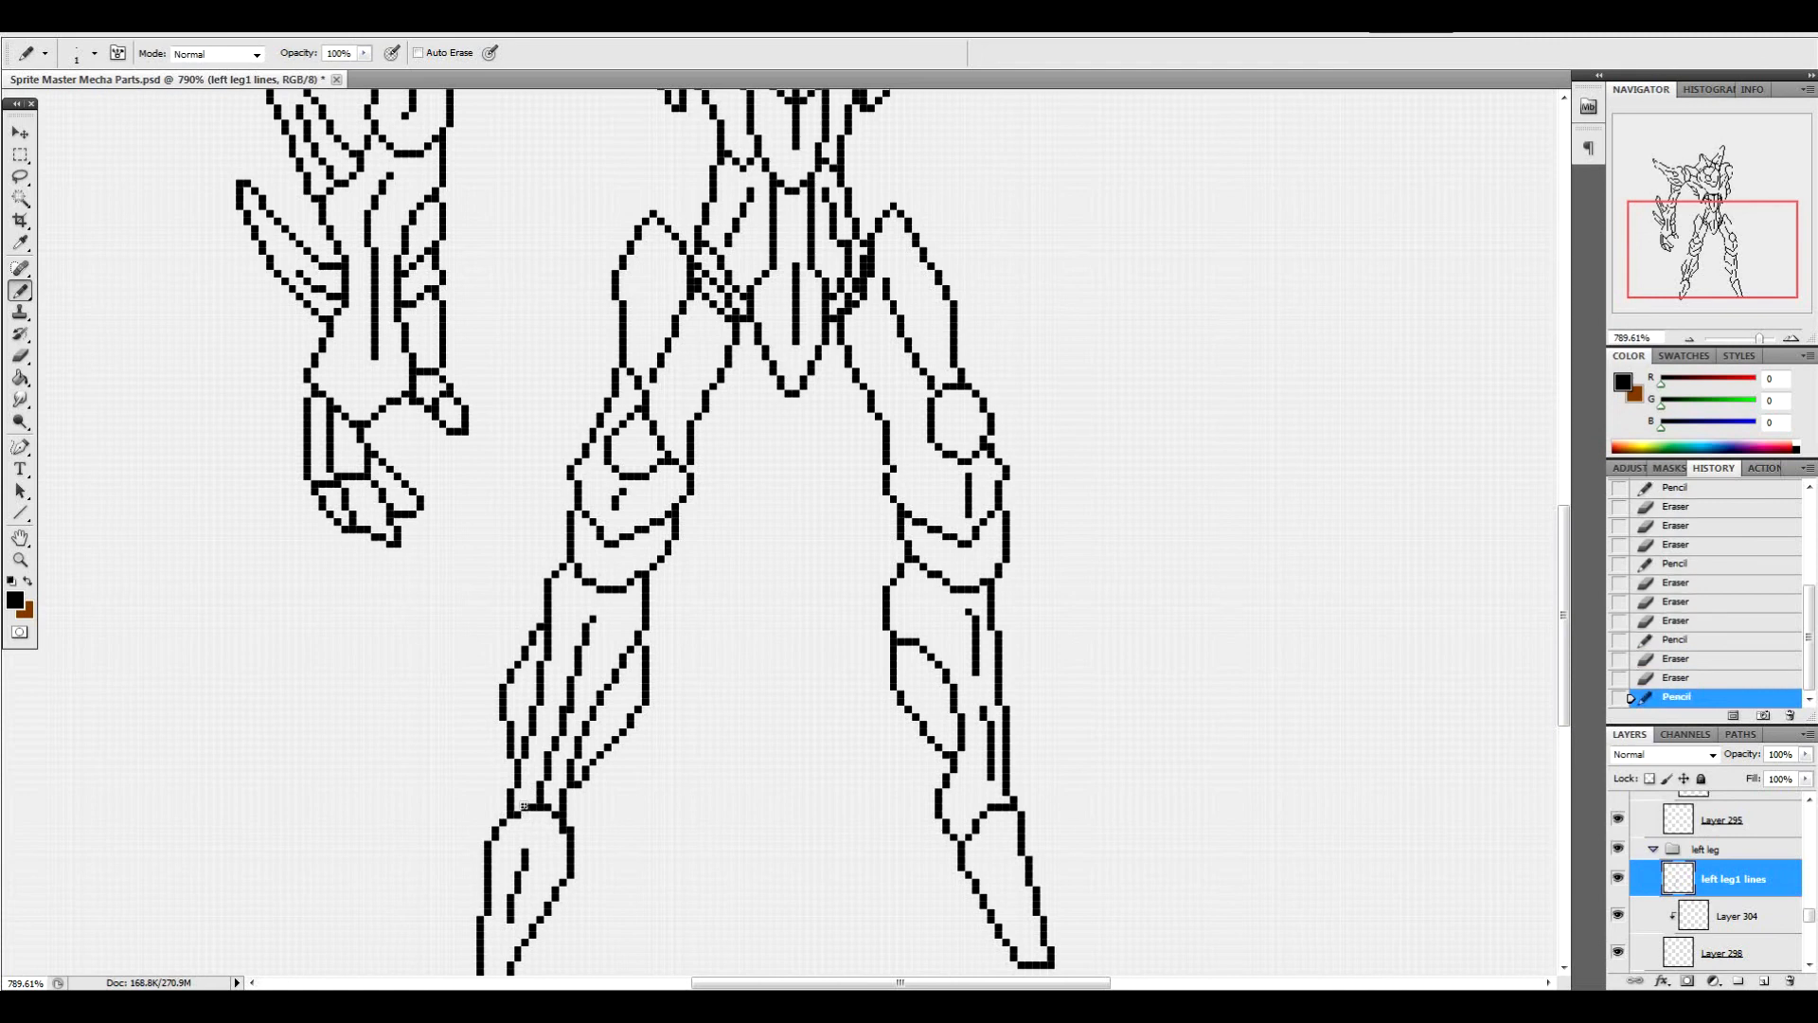
# Reshape the inner and outer outlines of the left ankle with single pixels so they flow into the top of the foot
pyautogui.click(569, 792)
pyautogui.click(568, 779)
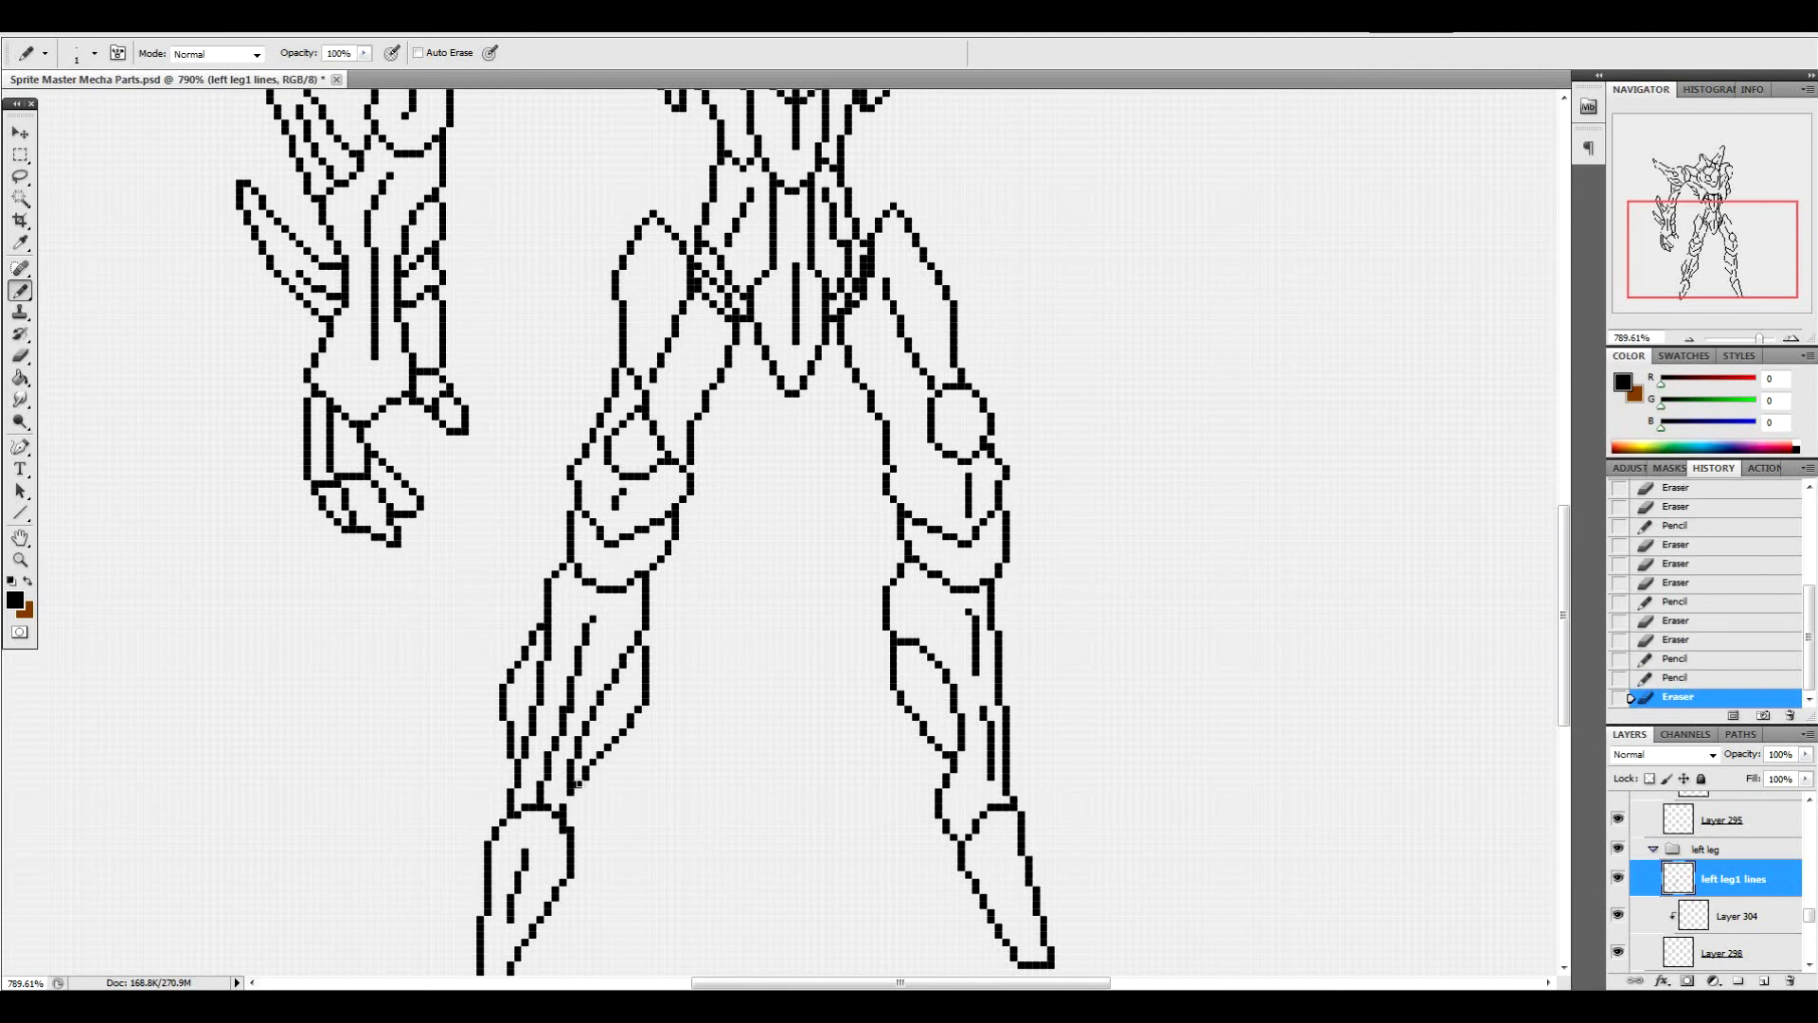
pyautogui.click(572, 806)
pyautogui.click(569, 805)
pyautogui.click(566, 807)
pyautogui.click(511, 805)
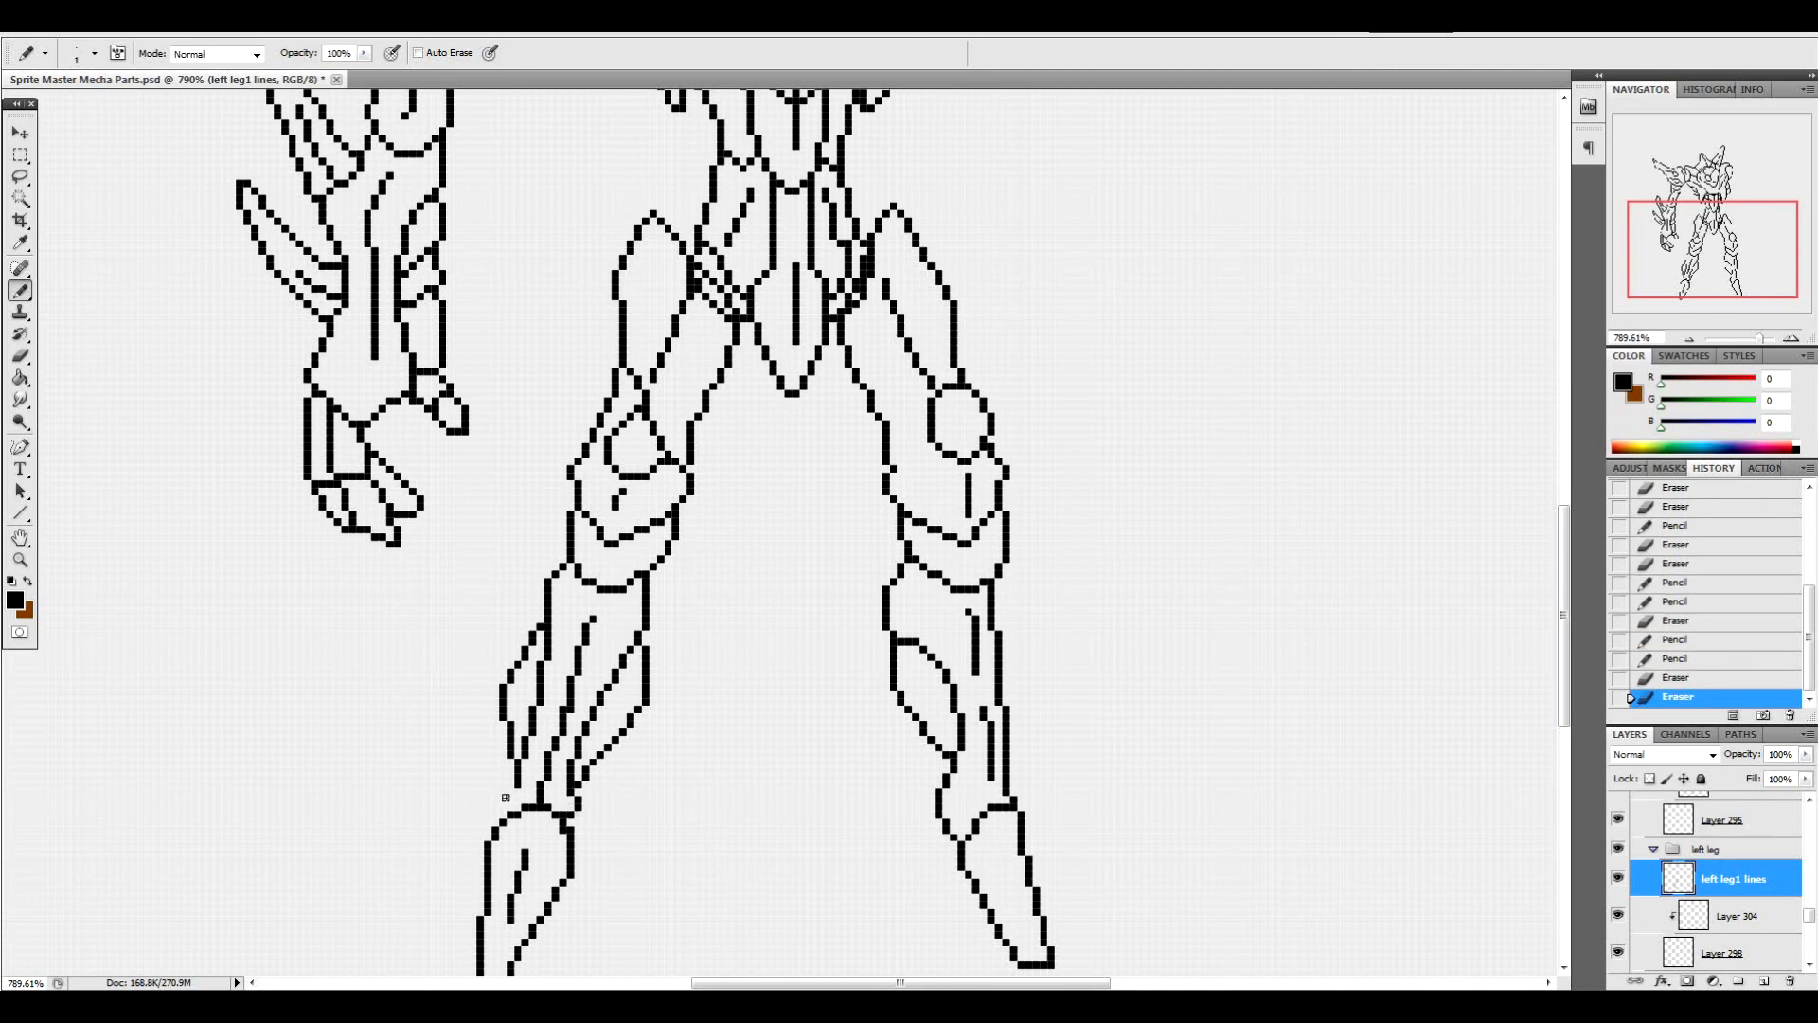
pyautogui.click(508, 791)
pyautogui.click(501, 795)
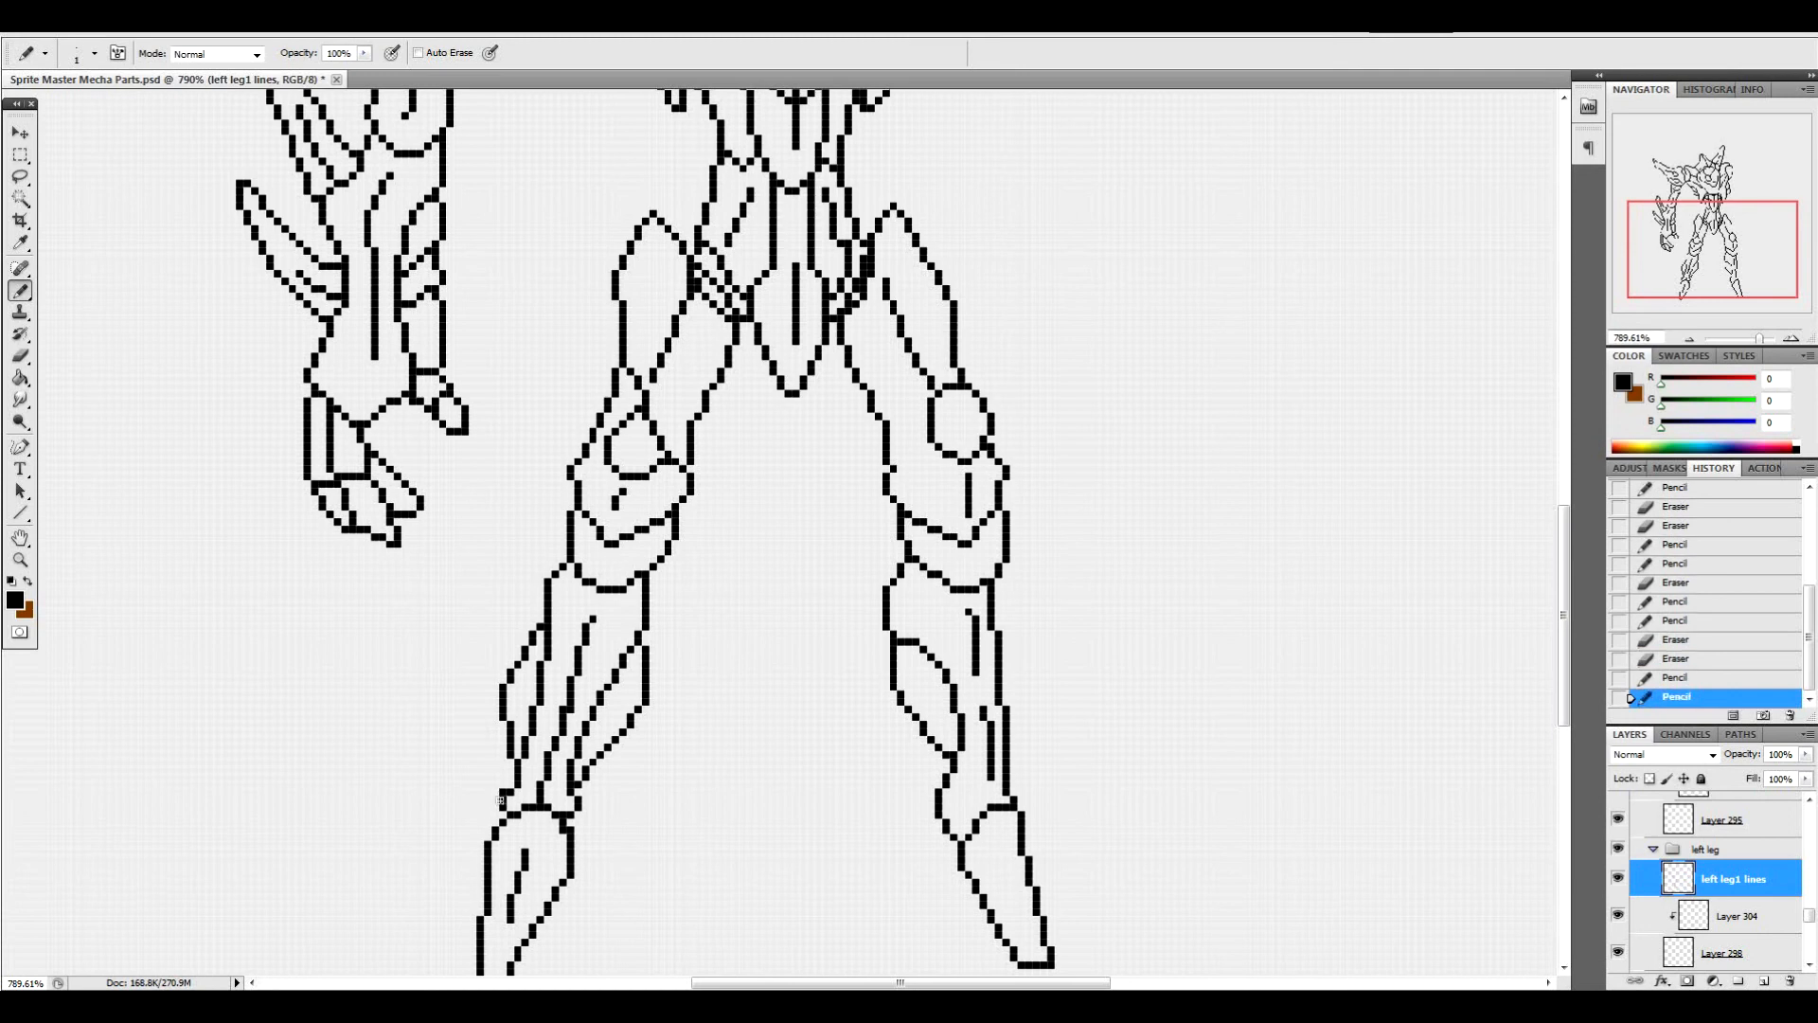
pyautogui.click(501, 791)
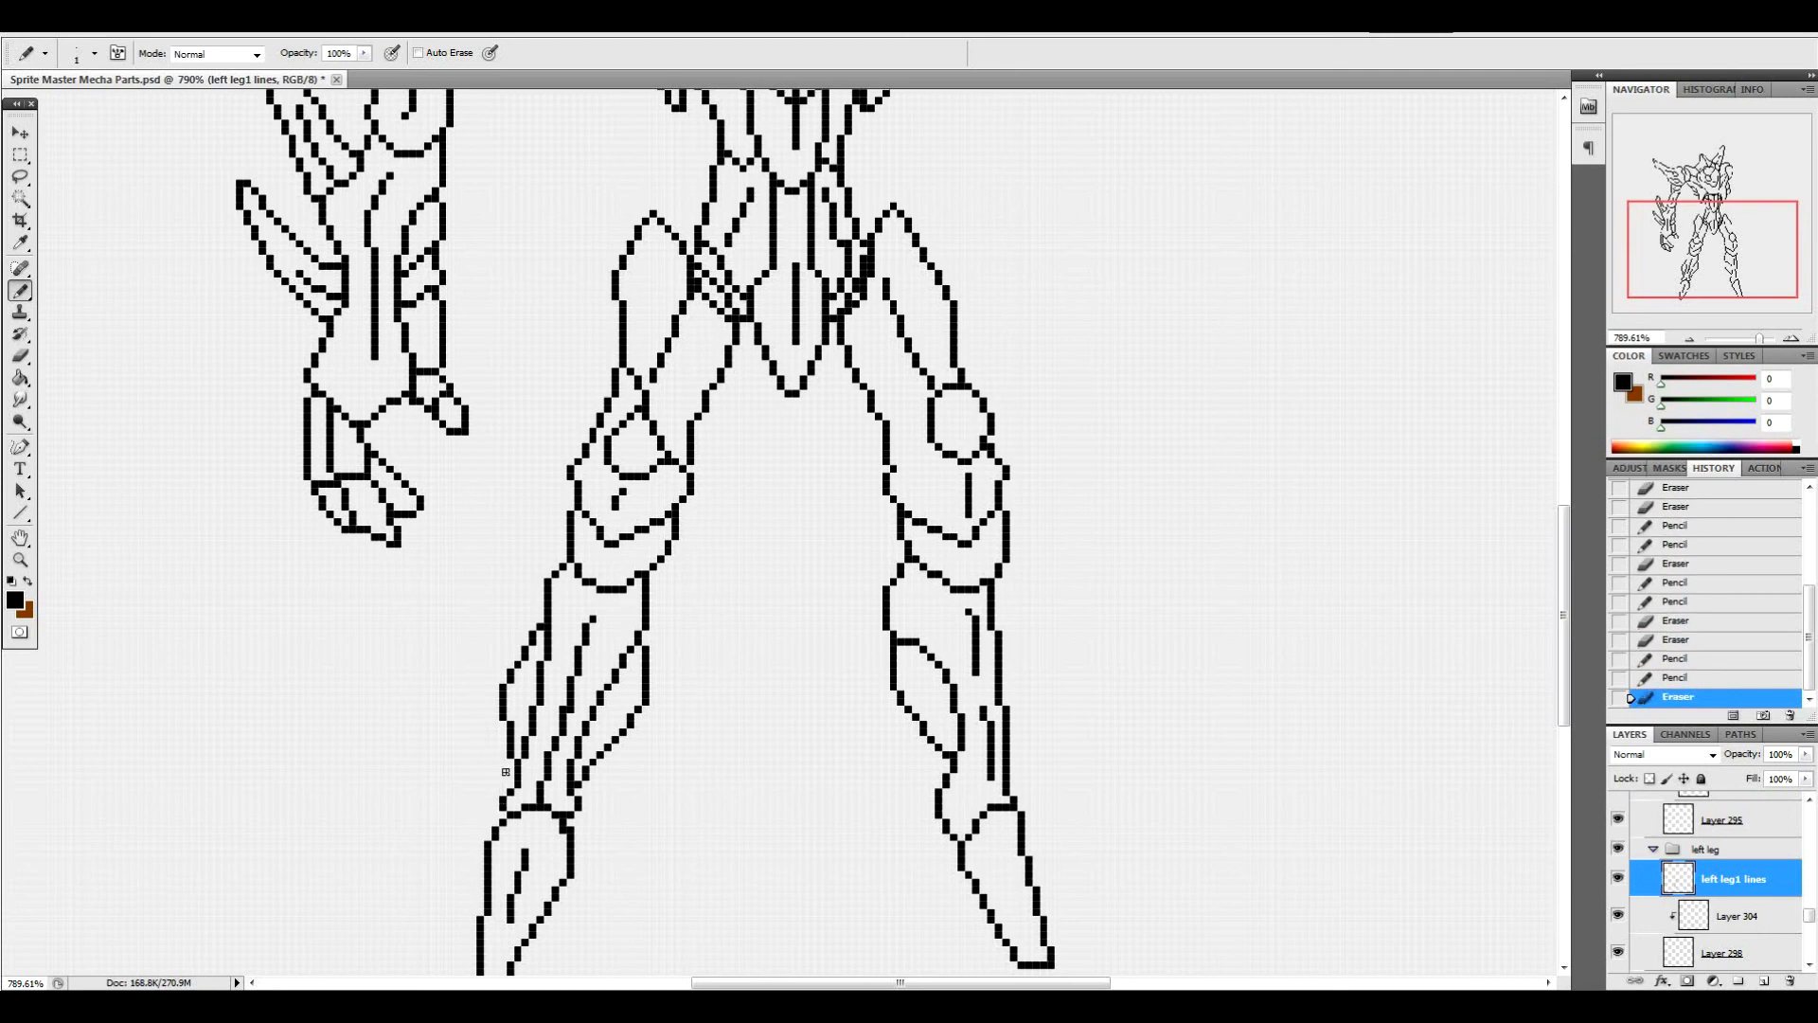
# Redraw the lower edge of the left calf's inner armour plate so it meets the shin higher up, and thin the new line
pyautogui.moveTo(592, 764); pyautogui.dragTo(577, 786)
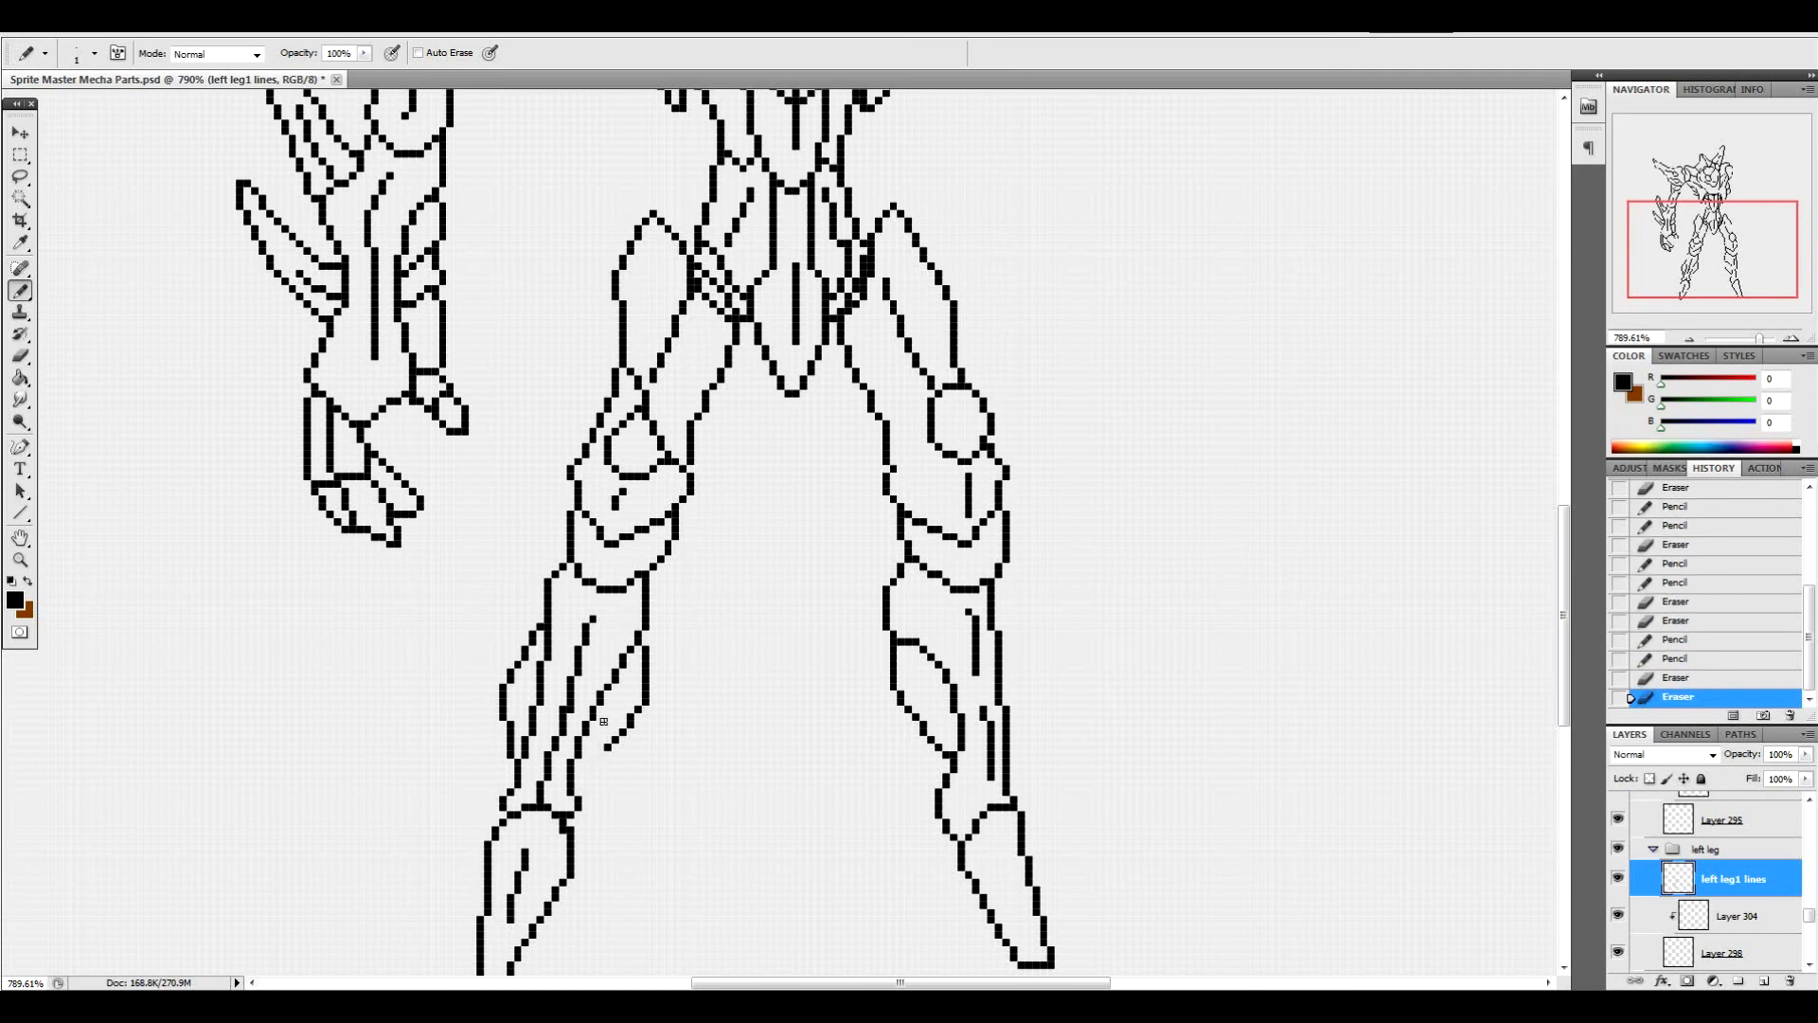
pyautogui.moveTo(621, 727); pyautogui.dragTo(577, 753)
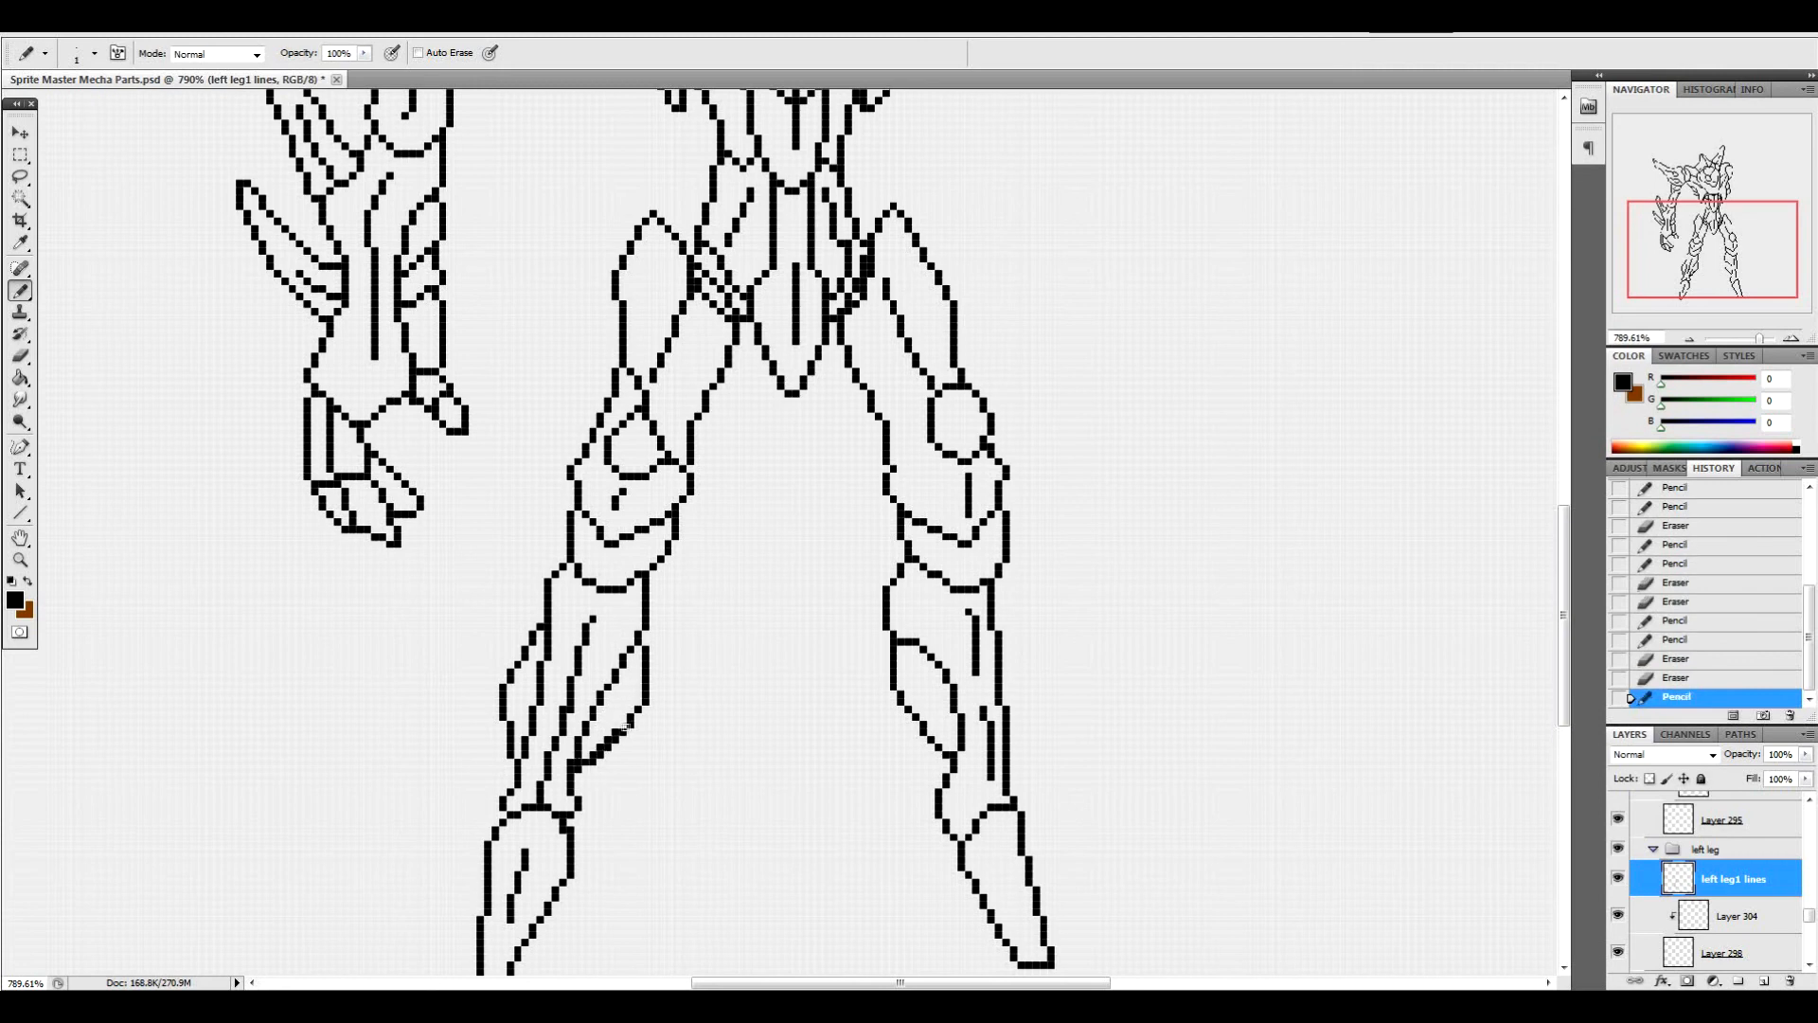
pyautogui.moveTo(620, 737)
pyautogui.mouseDown()
pyautogui.moveTo(569, 761)
pyautogui.moveTo(604, 735)
pyautogui.mouseUp()
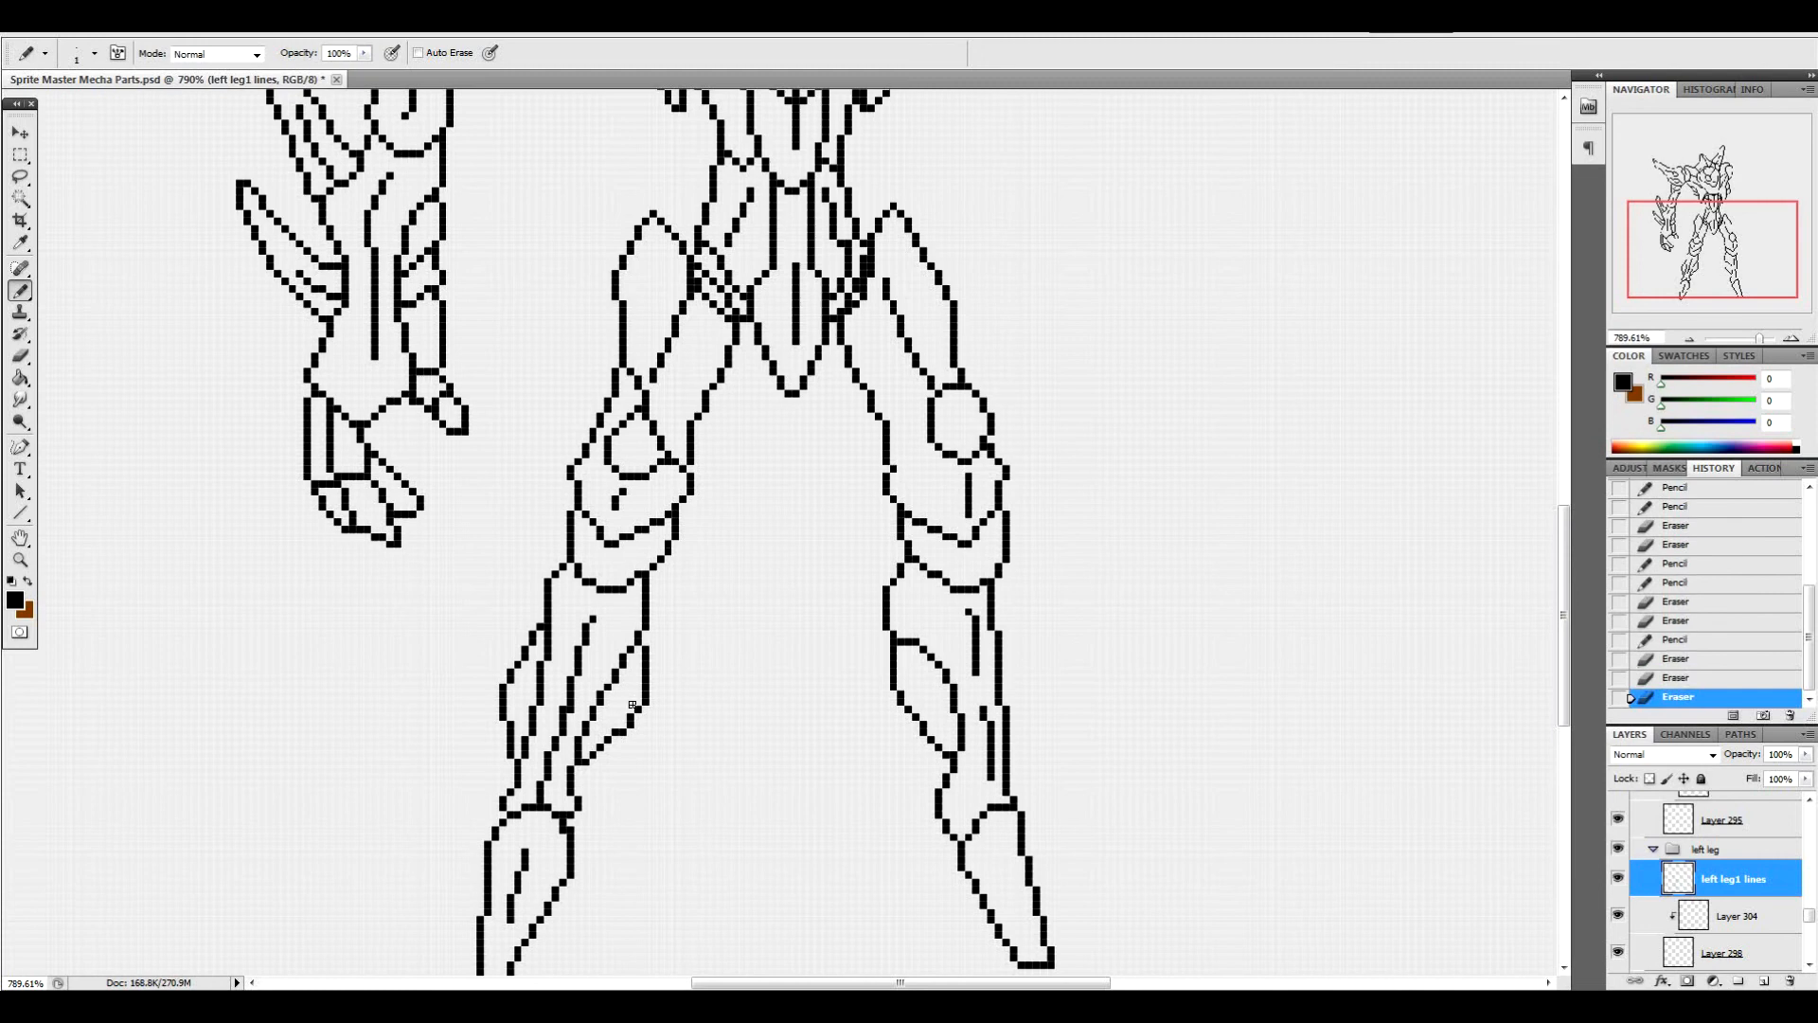
# Erase the extra pixel on the outer edge of the right knee's rounded joint on the right leg lines layer
pyautogui.moveTo(1806, 908); pyautogui.dragTo(1805, 917)
pyautogui.click(1769, 817)
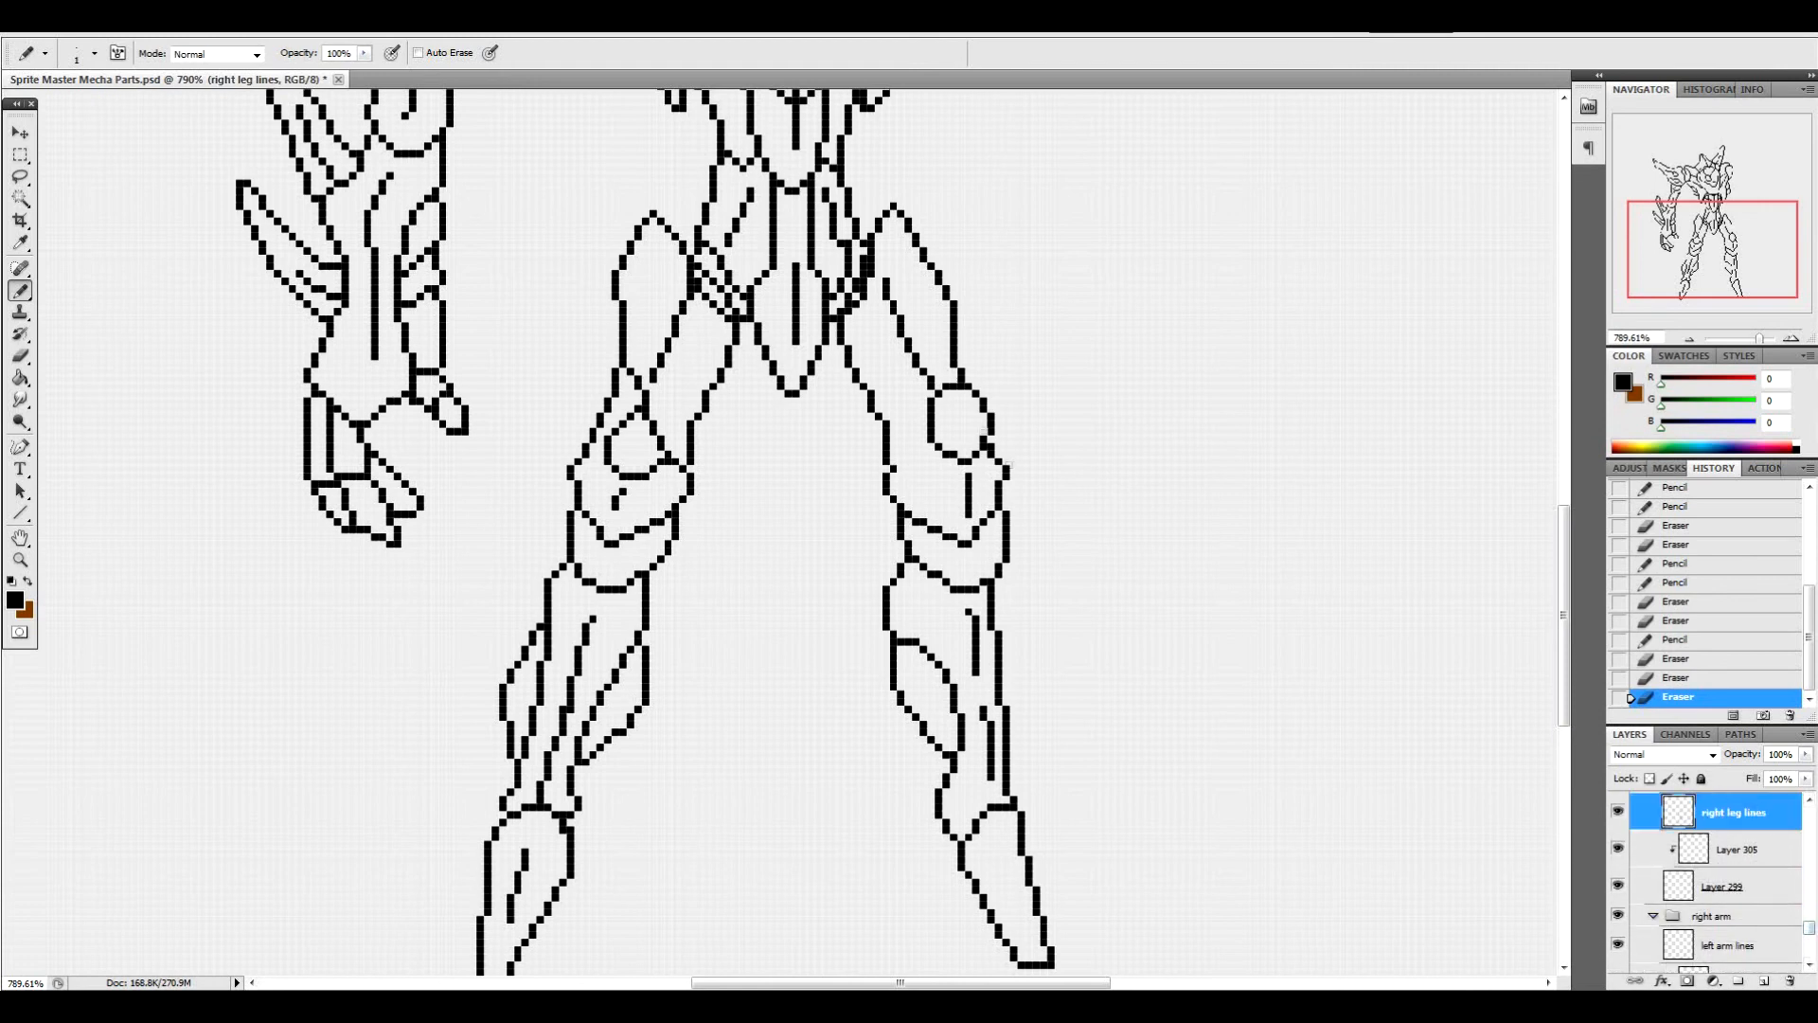
pyautogui.click(994, 444)
# Compare the full mecha line art with the coloured New 243 sprite in Windows Photo Viewer, moving its window aside when finished
pyautogui.scroll(-5, 1001, 437)
pyautogui.scroll(-2, 1000, 438)
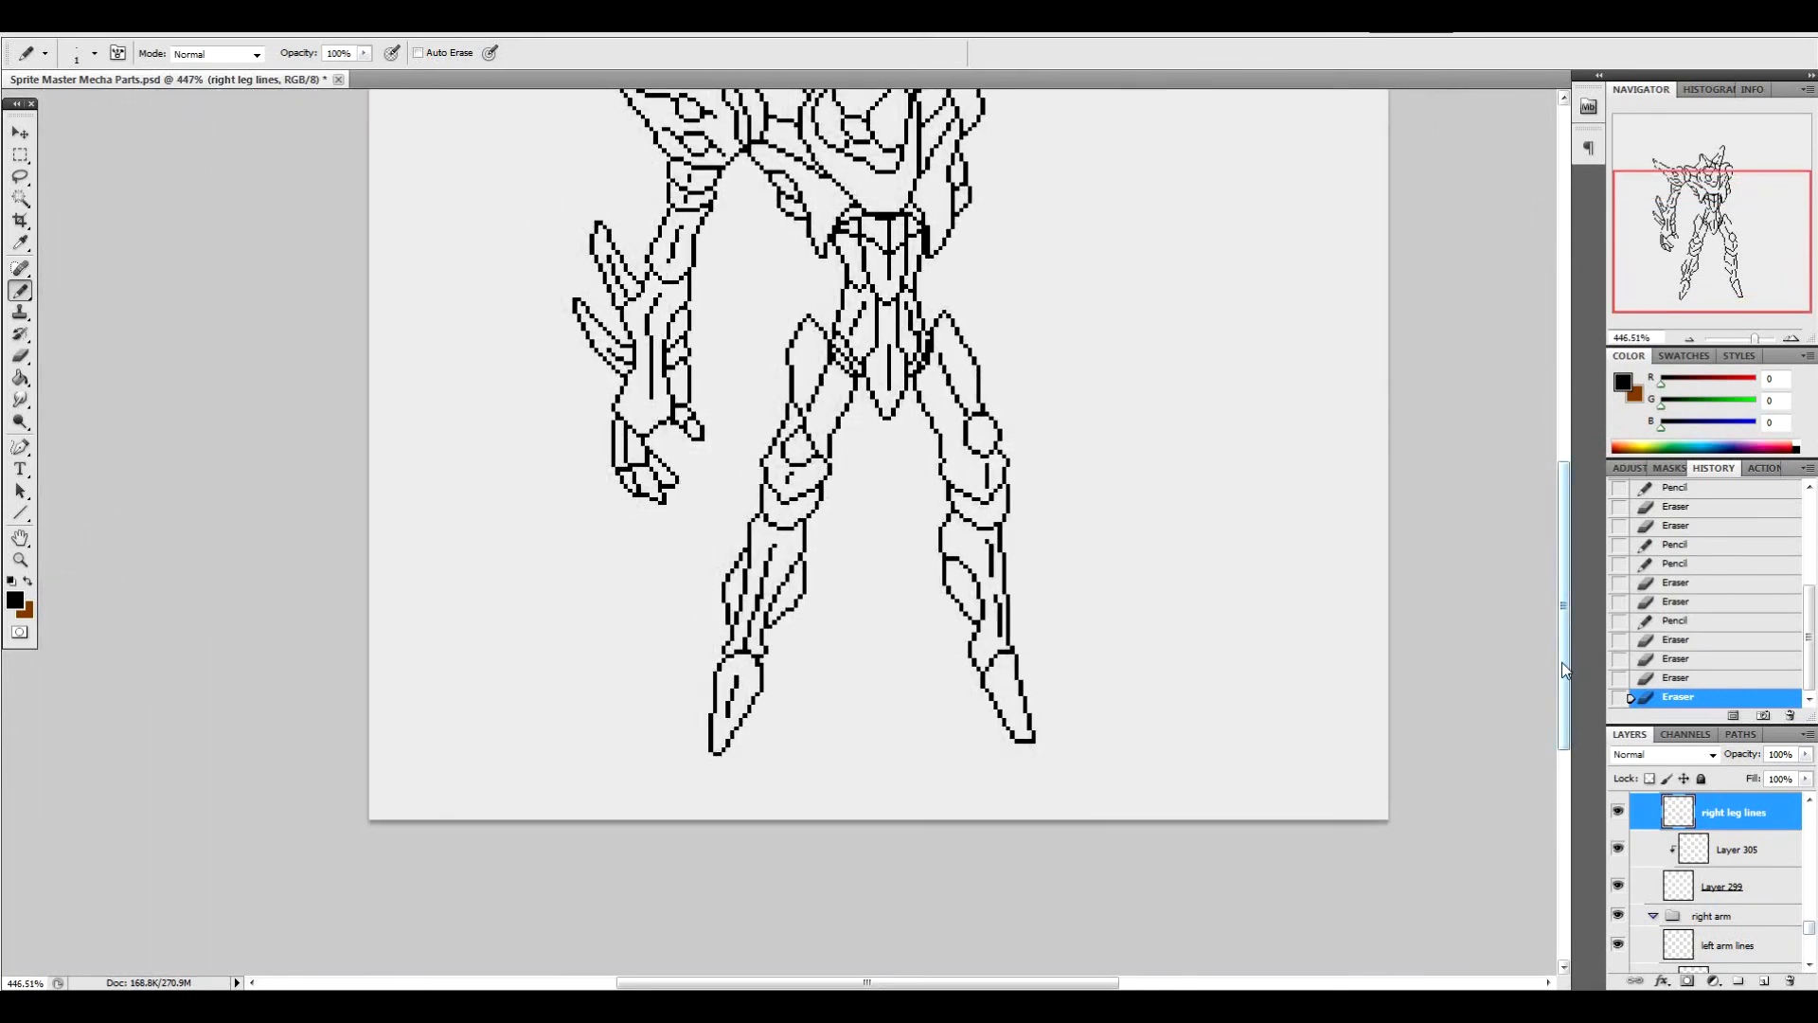
pyautogui.scroll(3, 1564, 669)
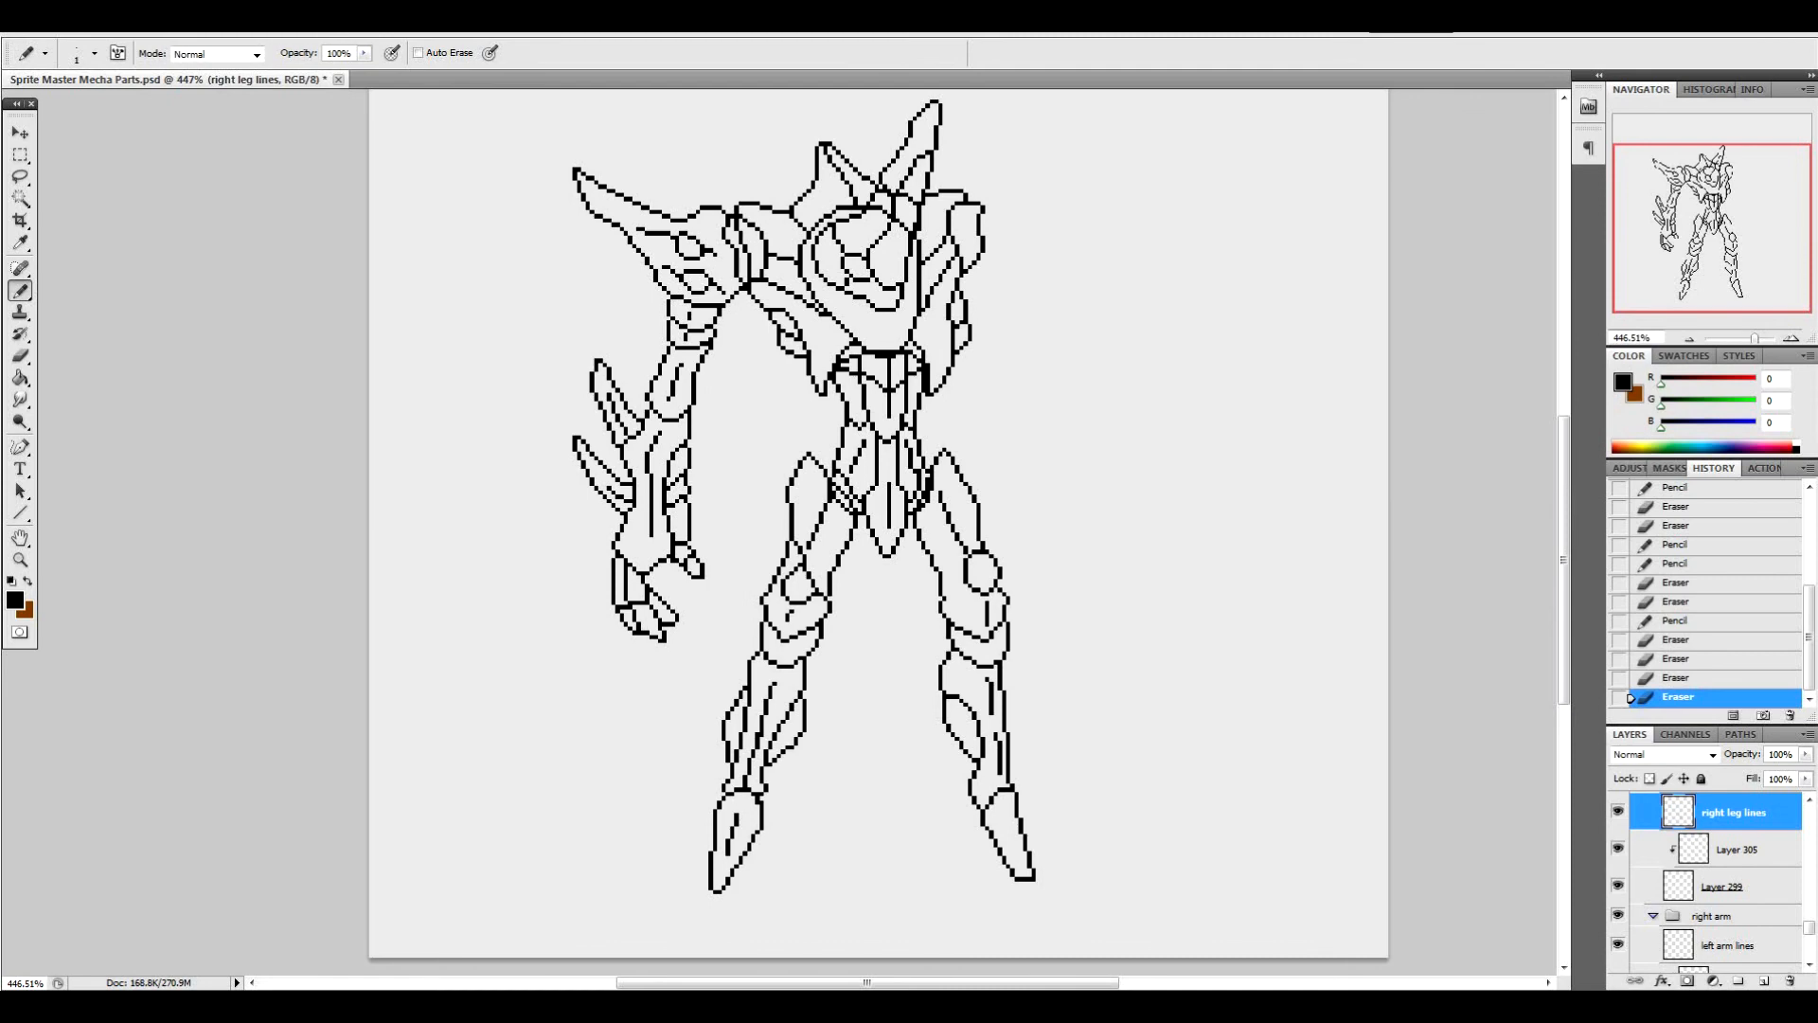
pyautogui.moveTo(1817, 161); pyautogui.dragTo(1106, 112)
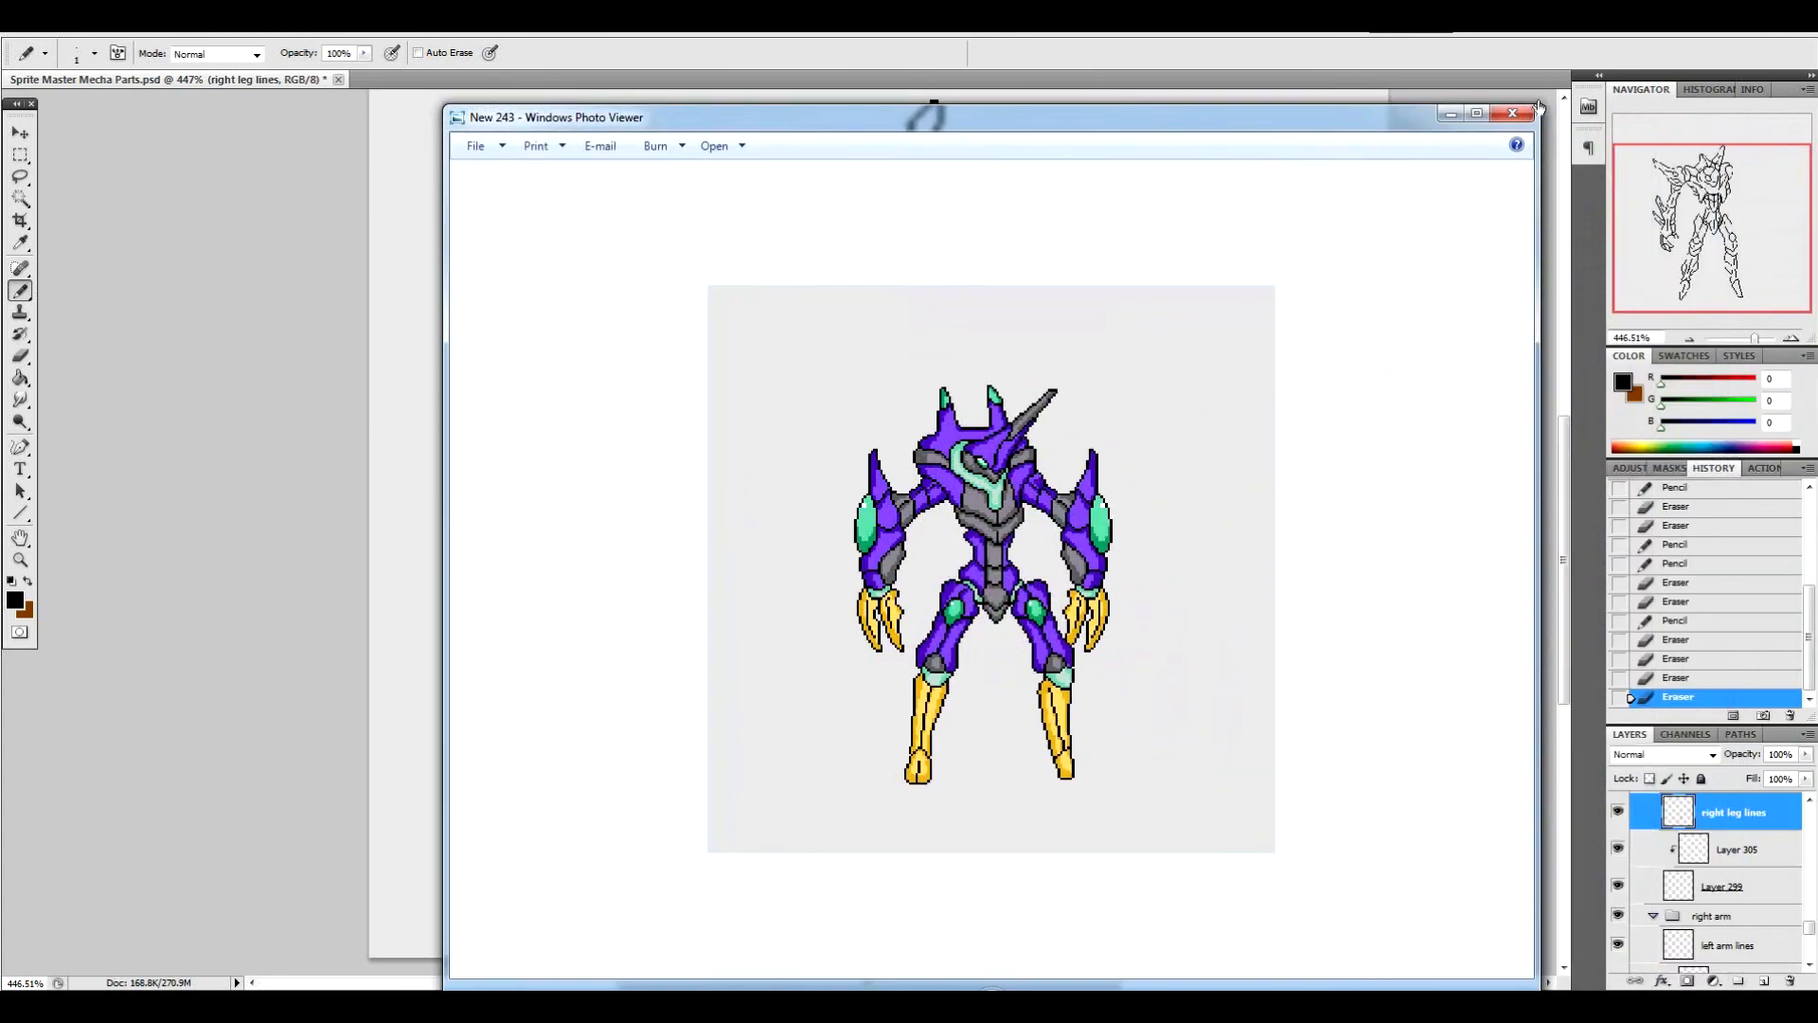
pyautogui.moveTo(1535, 114); pyautogui.dragTo(989, 271)
pyautogui.moveTo(783, 281); pyautogui.dragTo(1361, 106)
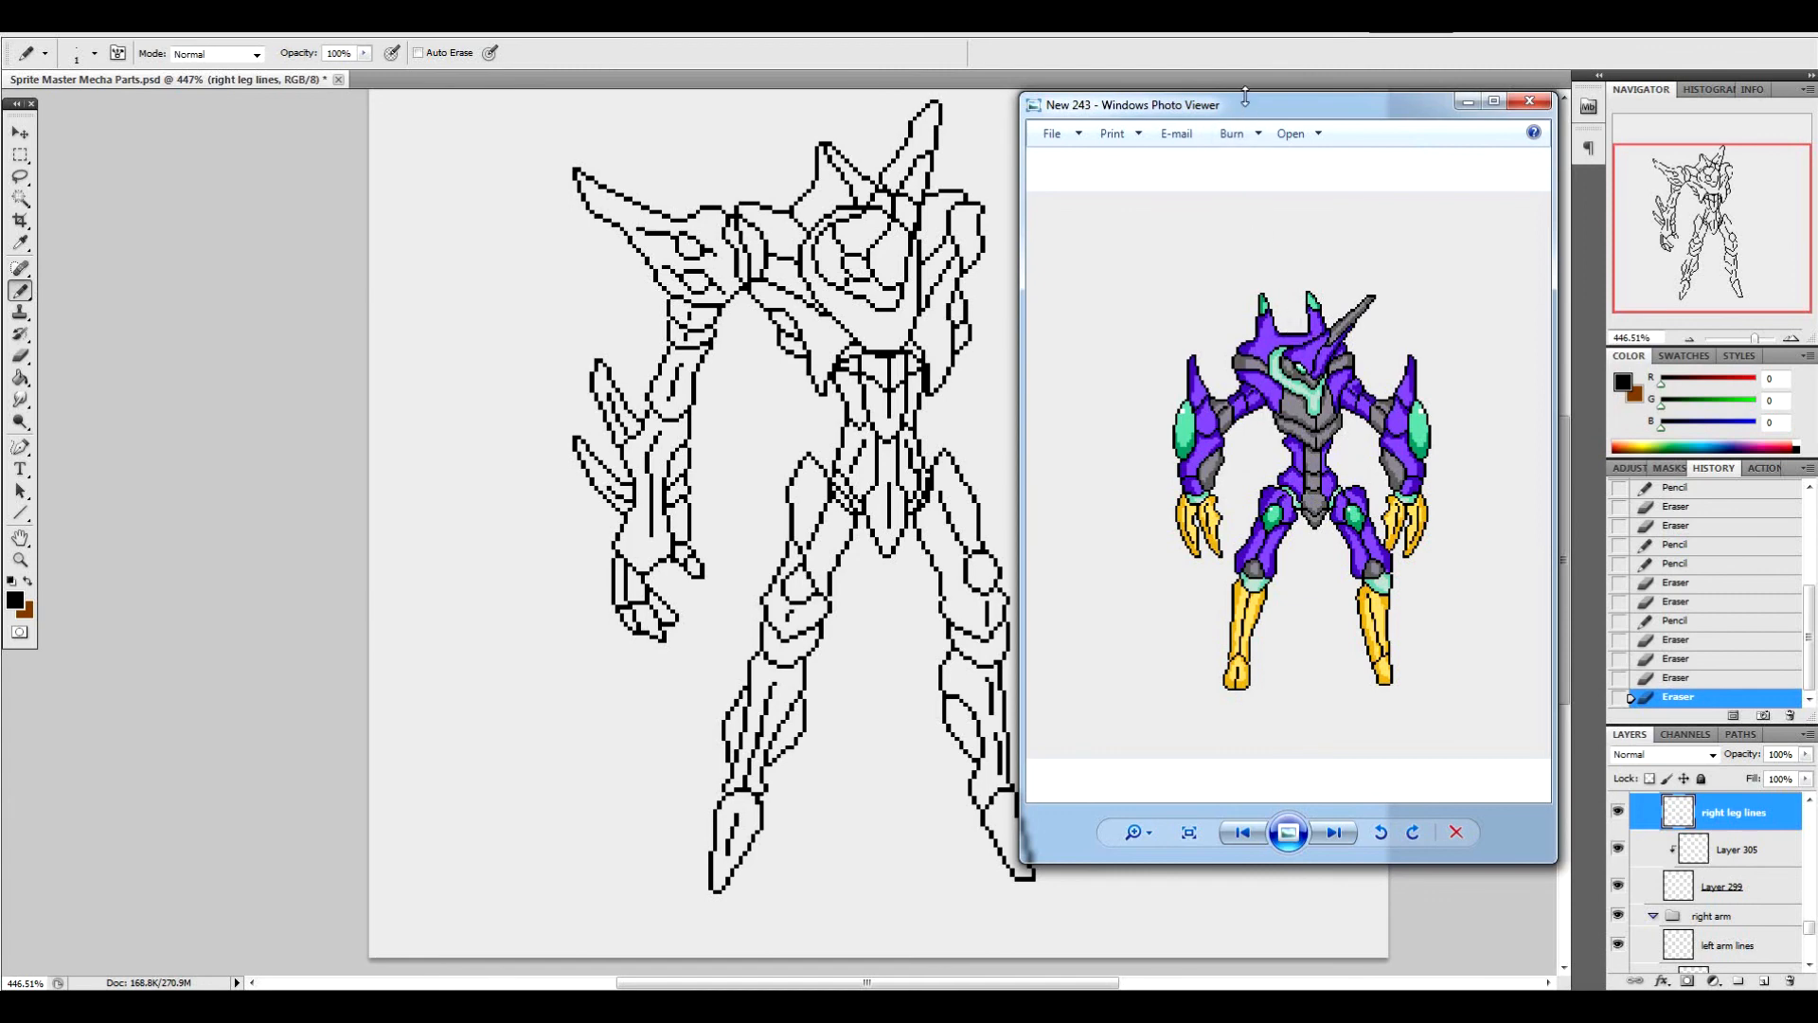
pyautogui.moveTo(1246, 100); pyautogui.dragTo(1817, 102)
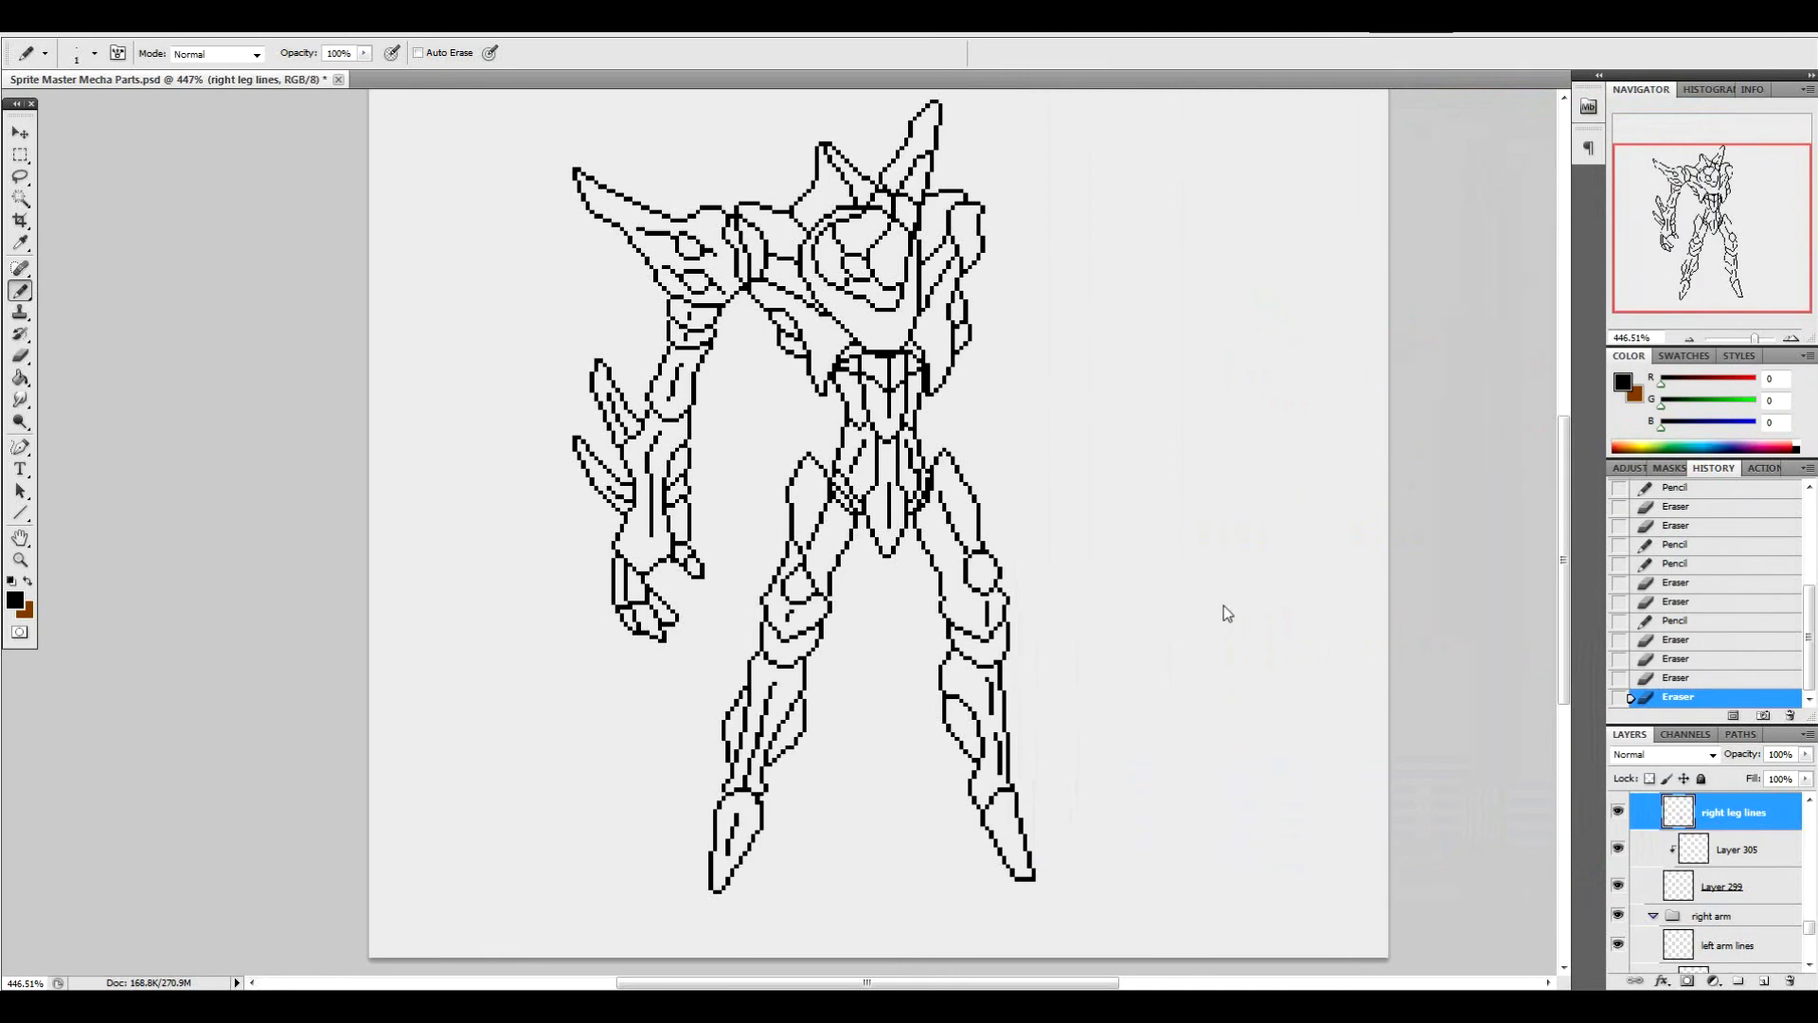